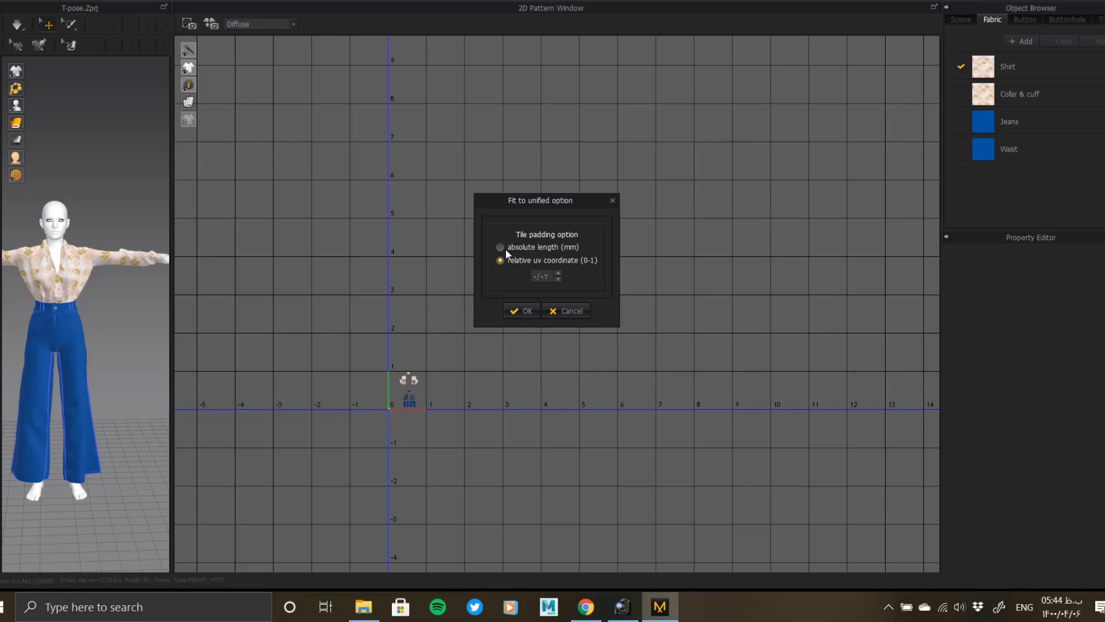
Set the fit-to-unified tile padding to absolute length (mm) and apply it.
click(504, 246)
click(522, 310)
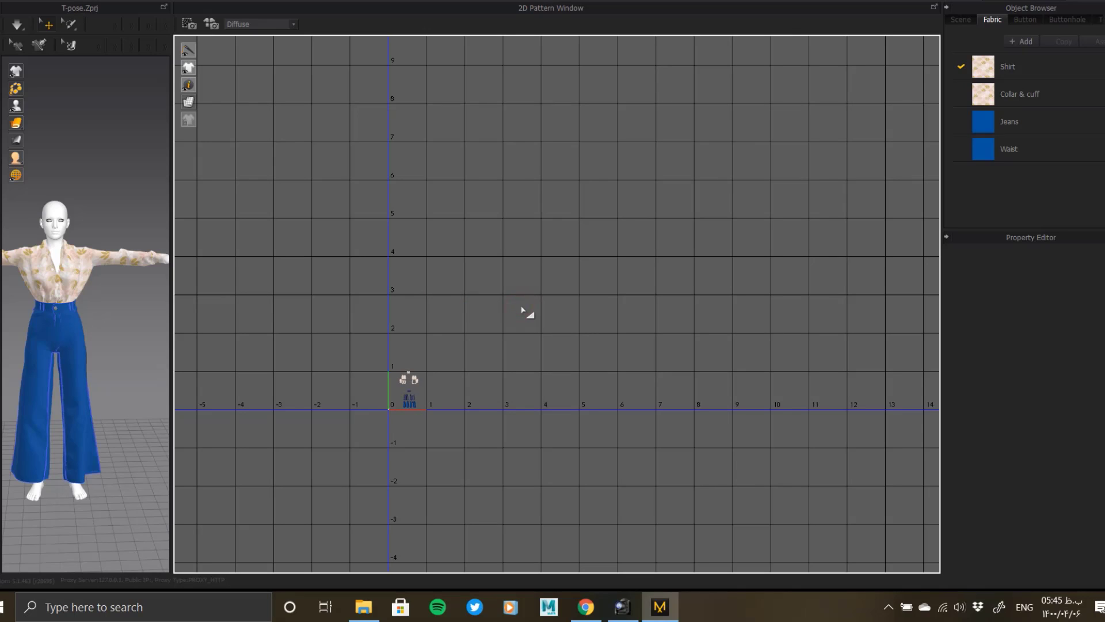
Move the selected shirt patterns out of the first UV tile into the neighbouring tile between 1 and 2.
scroll(414, 379, up, 10)
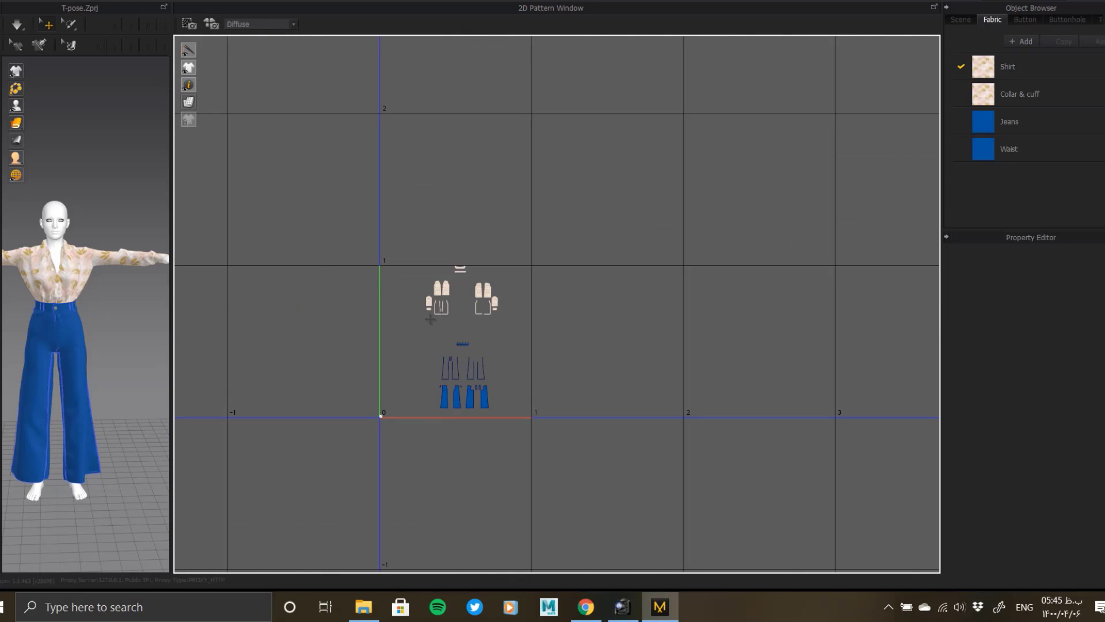
right_drag(439, 335, 484, 273)
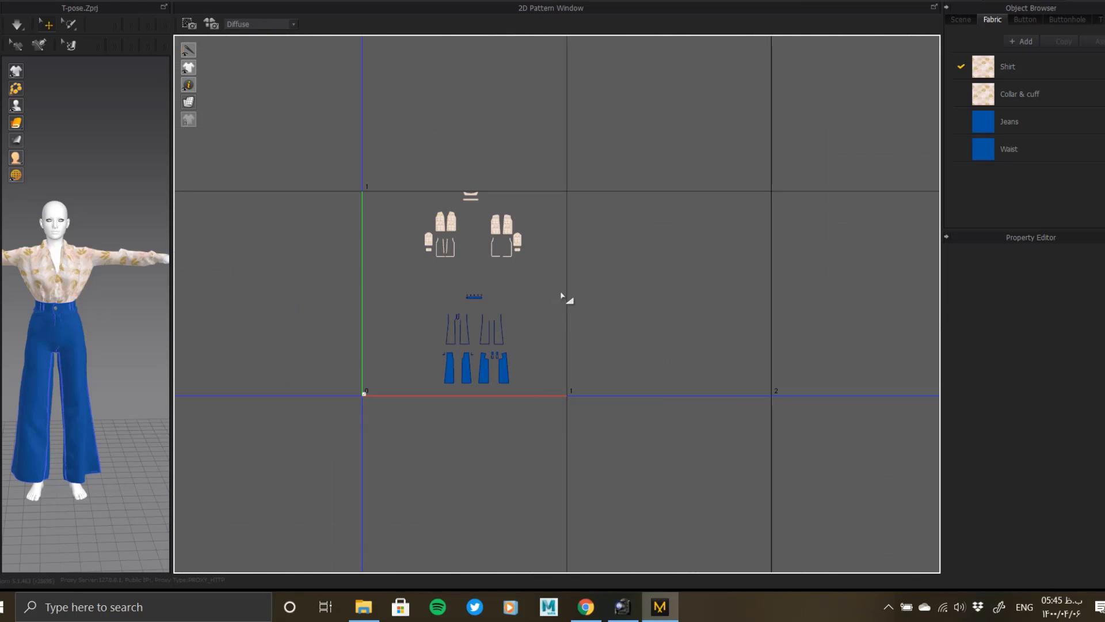
drag(488, 247, 681, 293)
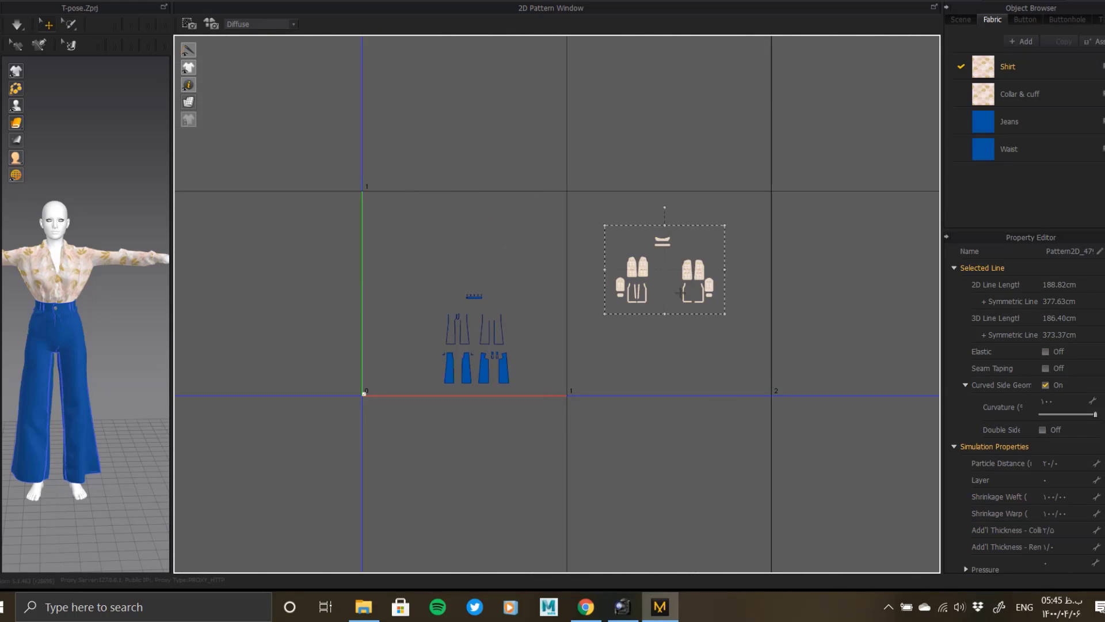
Scale all the jeans patterns up to about one UV tile wide and move them out to around U = 2.
drag(536, 425, 380, 261)
mouse_move(481, 352)
mouse_down()
mouse_move(405, 340)
mouse_move(402, 357)
mouse_move(411, 355)
mouse_up()
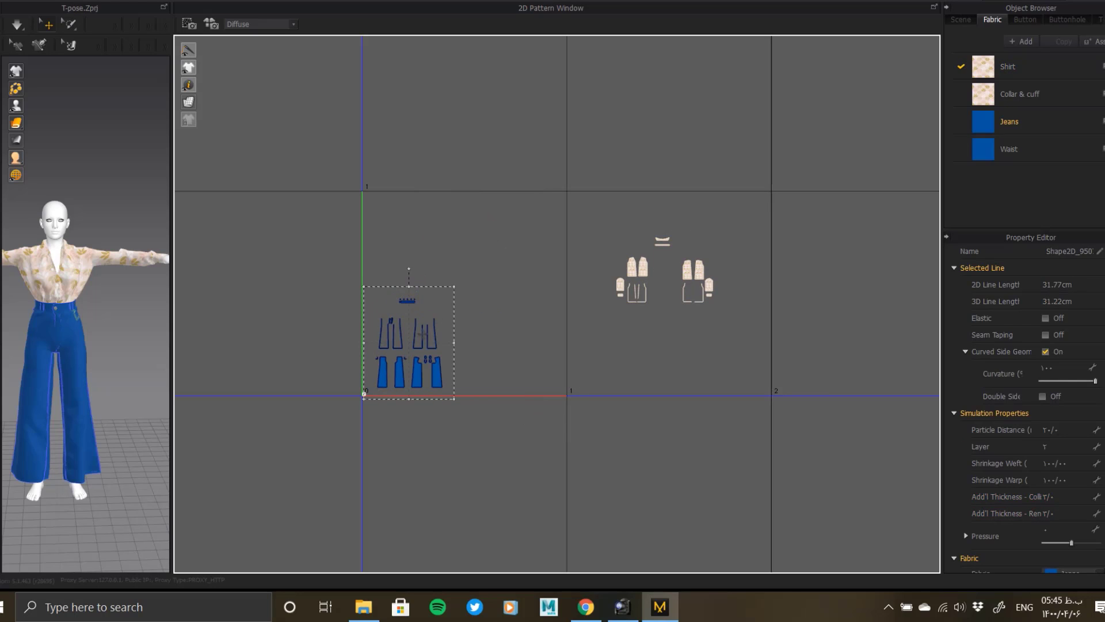
drag(457, 283, 662, 134)
middle_drag(507, 273, 515, 312)
scroll(515, 311, down, 2)
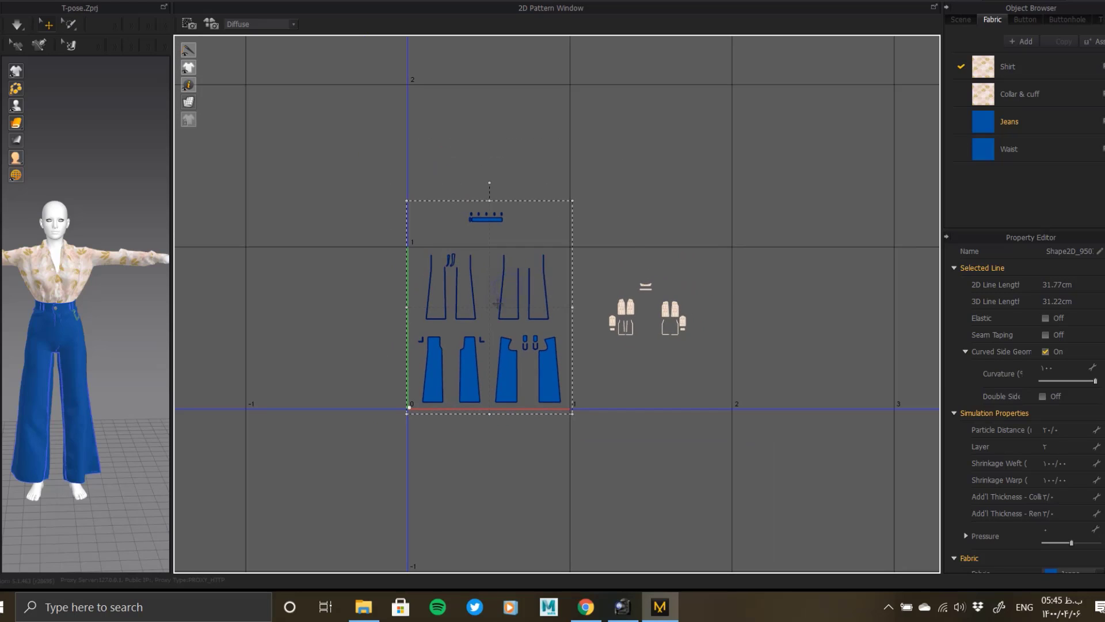
drag(499, 306, 789, 296)
Move the shirt patterns back to the UV origin and enlarge the group to about 2.25 tiles wide, straddling the V axis.
drag(555, 242, 459, 378)
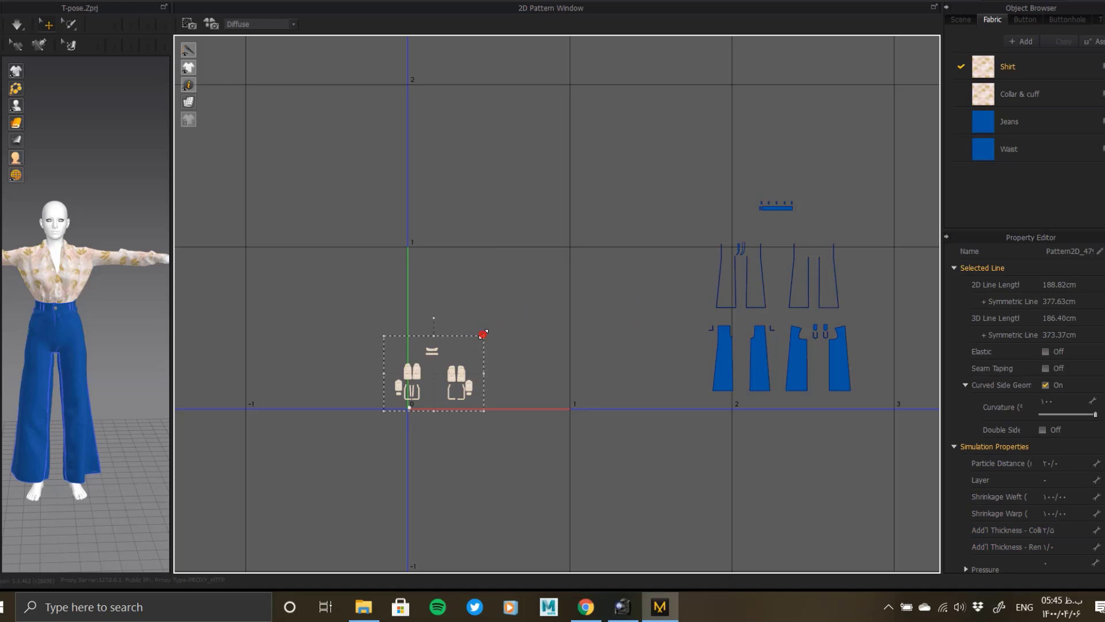
drag(483, 335, 672, 210)
drag(624, 331, 465, 339)
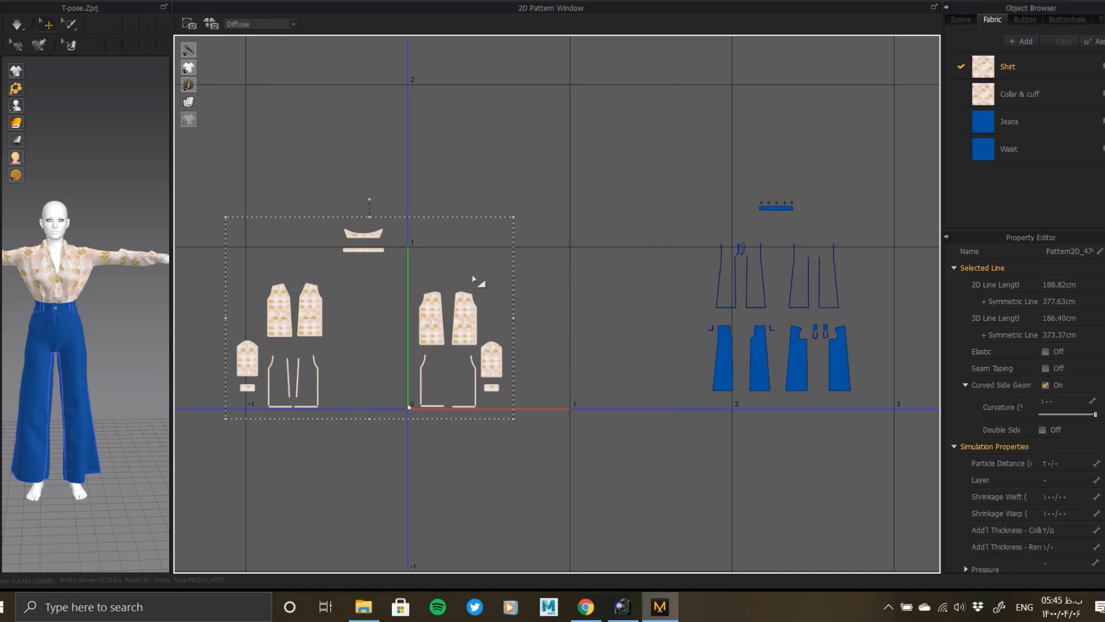
drag(513, 218, 591, 166)
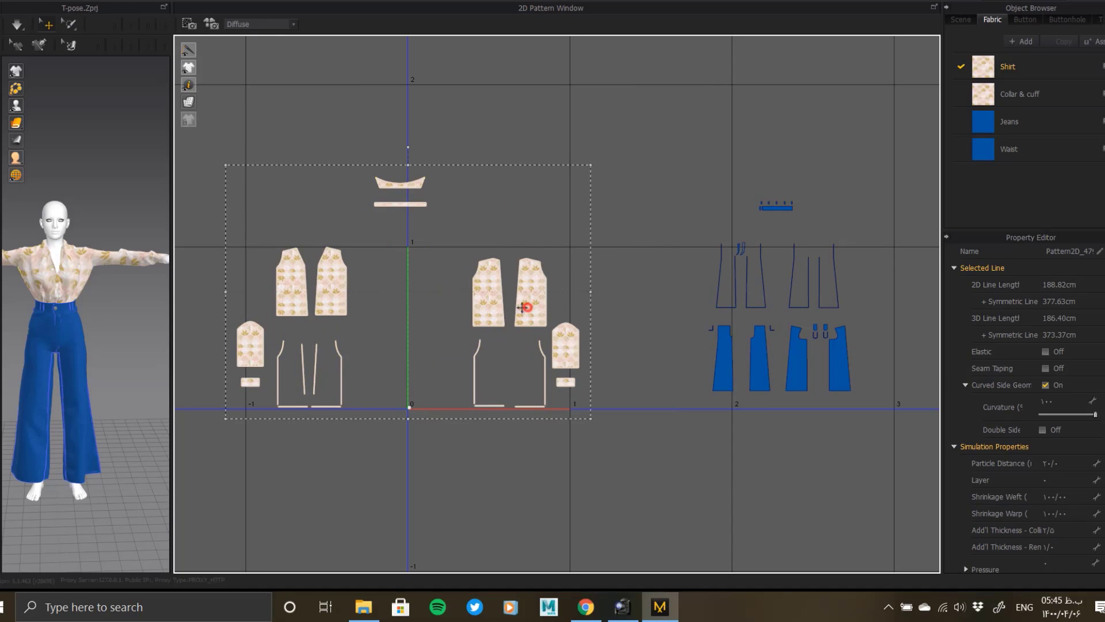
drag(522, 306, 497, 306)
scroll(561, 305, down, 2)
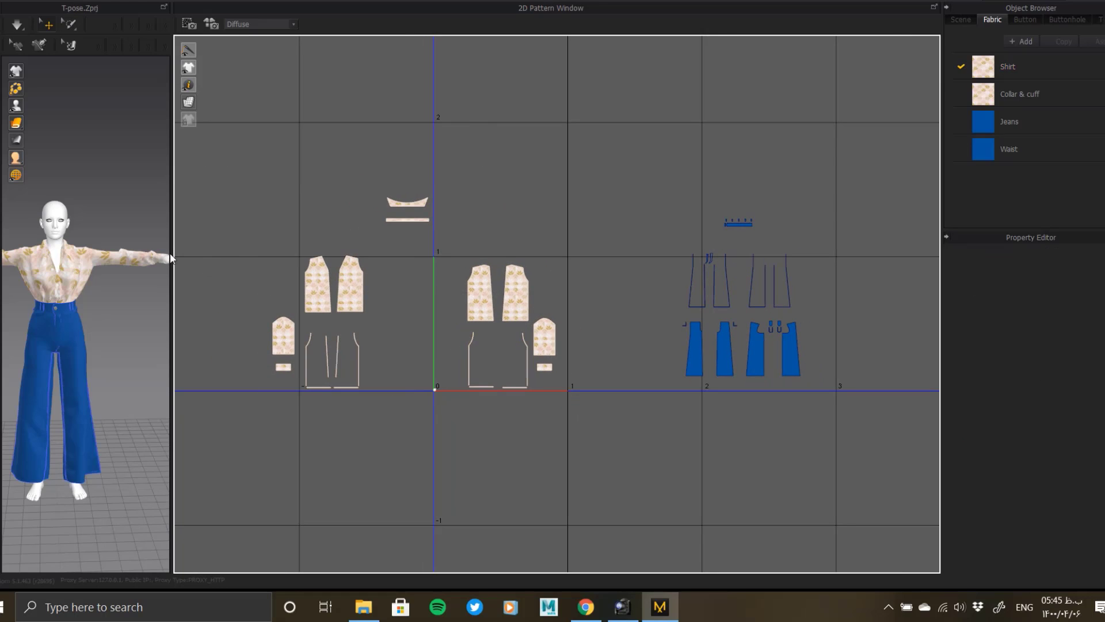
Widen the 3D view and identify the shirt's front and back body patterns on the avatar by selecting them.
drag(173, 253, 295, 273)
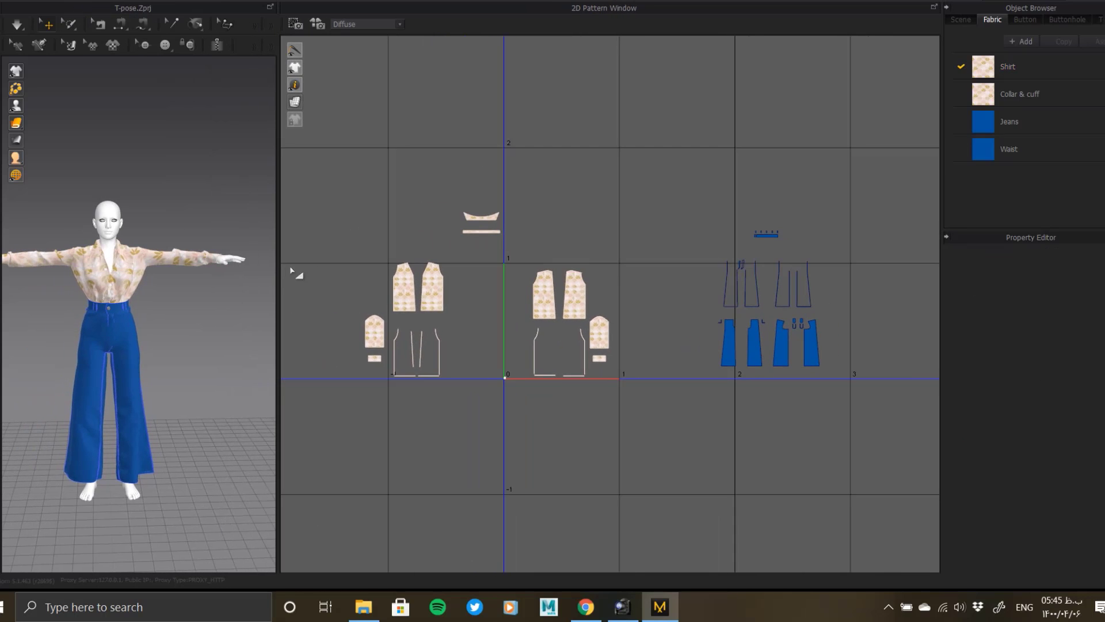
click(396, 284)
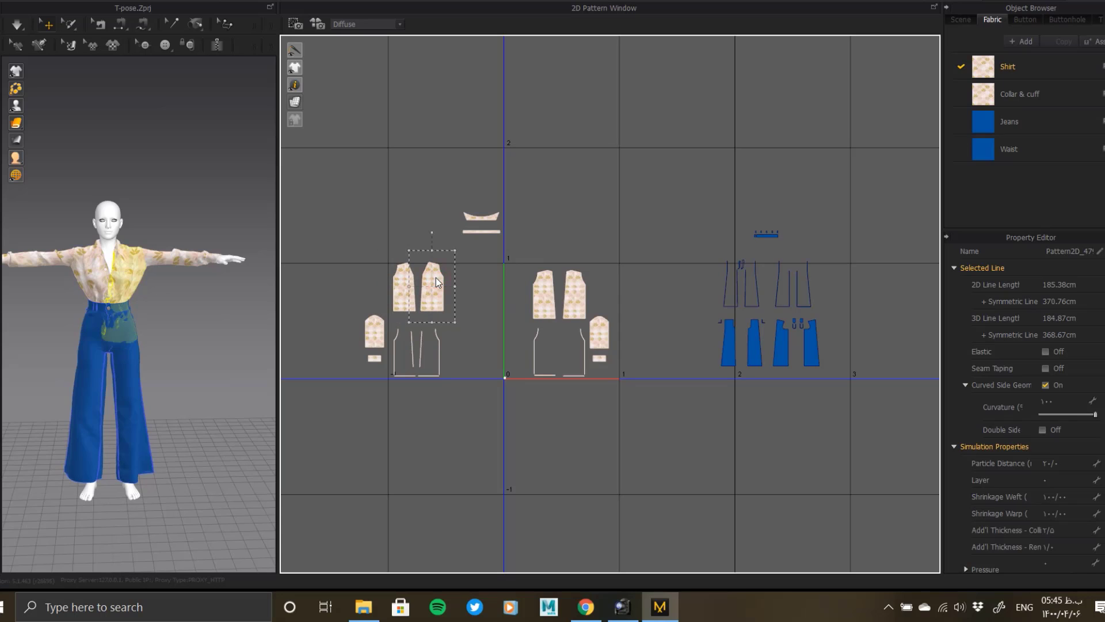
click(542, 292)
right_drag(155, 308, 18, 309)
click(581, 293)
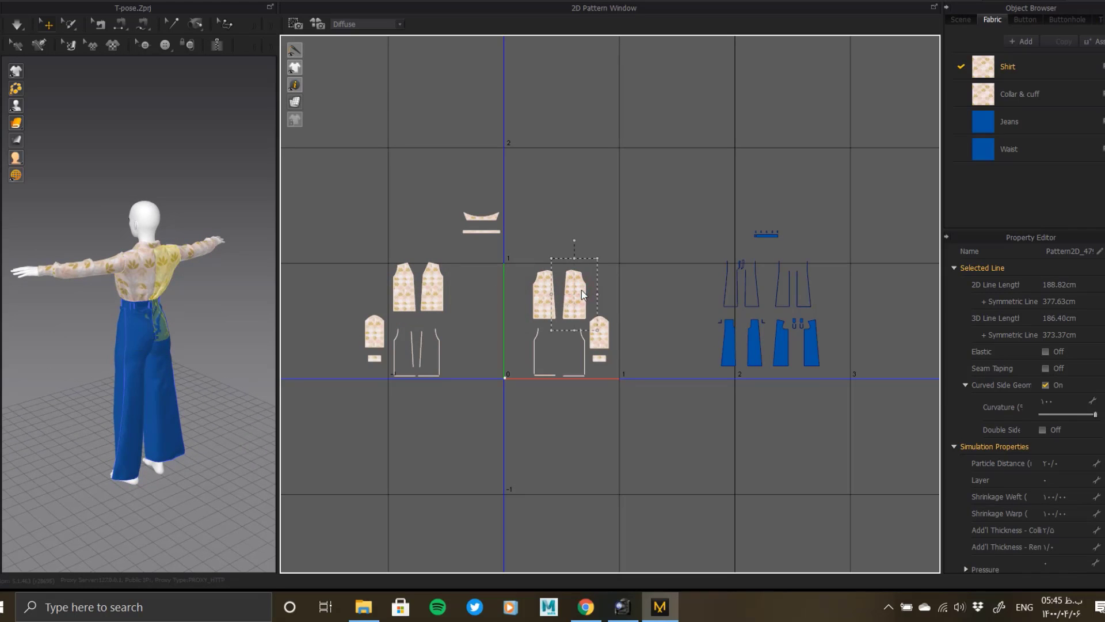
click(179, 313)
right_drag(138, 313, 239, 299)
Move the two shirt back body patterns side by side into the upper-right corner of the first UV tile.
scroll(448, 322, up, 3)
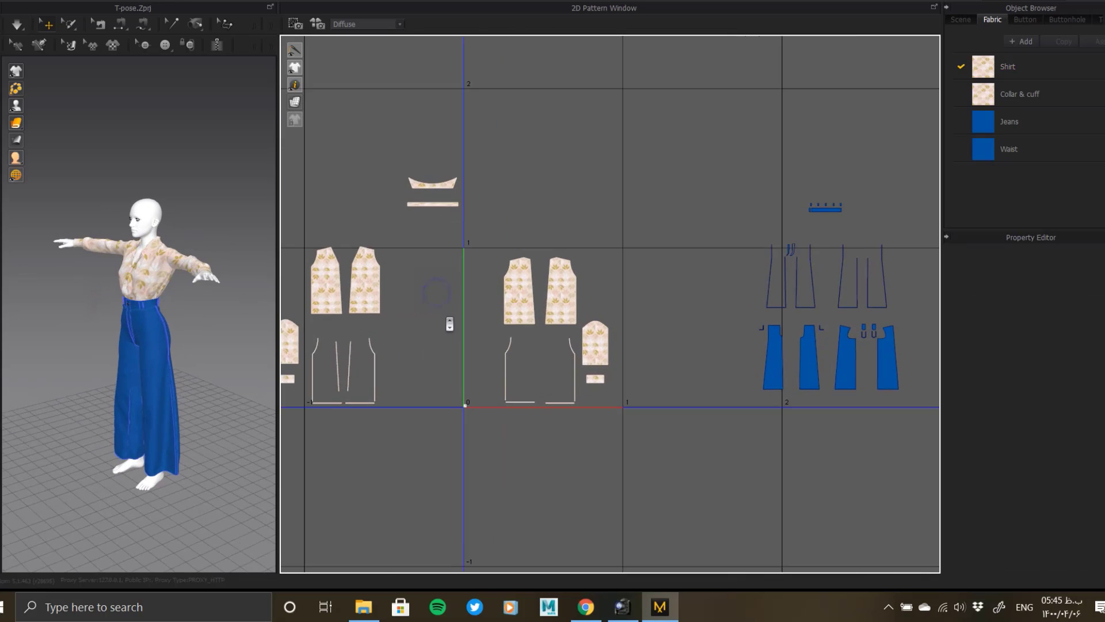
mouse_move(590, 286)
mouse_down()
mouse_move(610, 281)
mouse_move(575, 273)
mouse_up()
click(524, 280)
Move one front body pattern into the first UV tile and fit it inside the right-hand edge strips.
drag(365, 277, 516, 291)
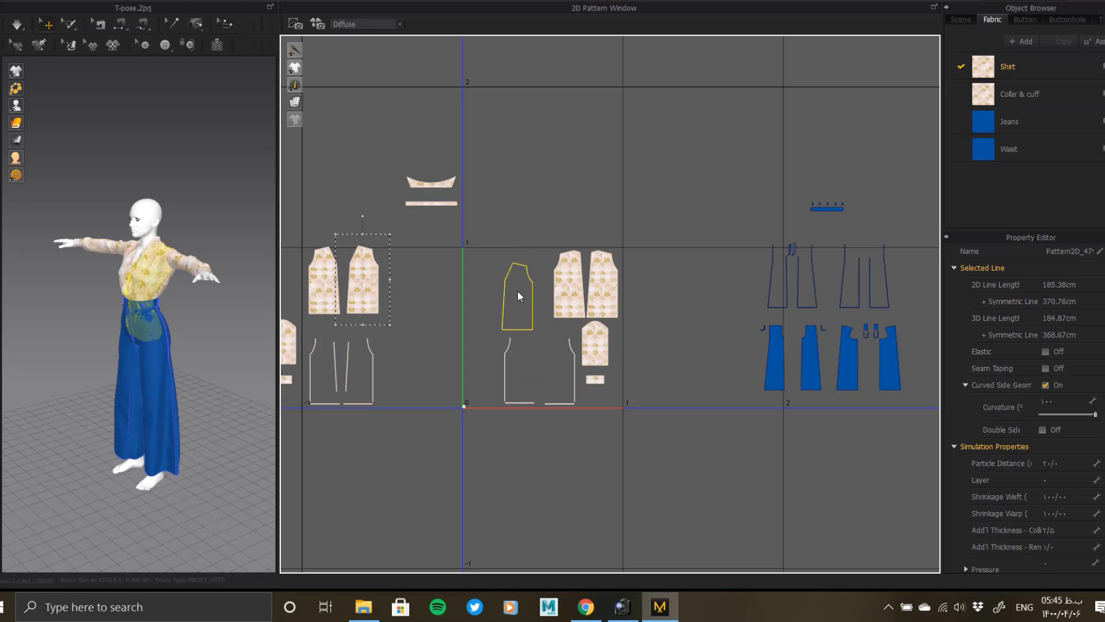
click(558, 361)
scroll(553, 350, up, 5)
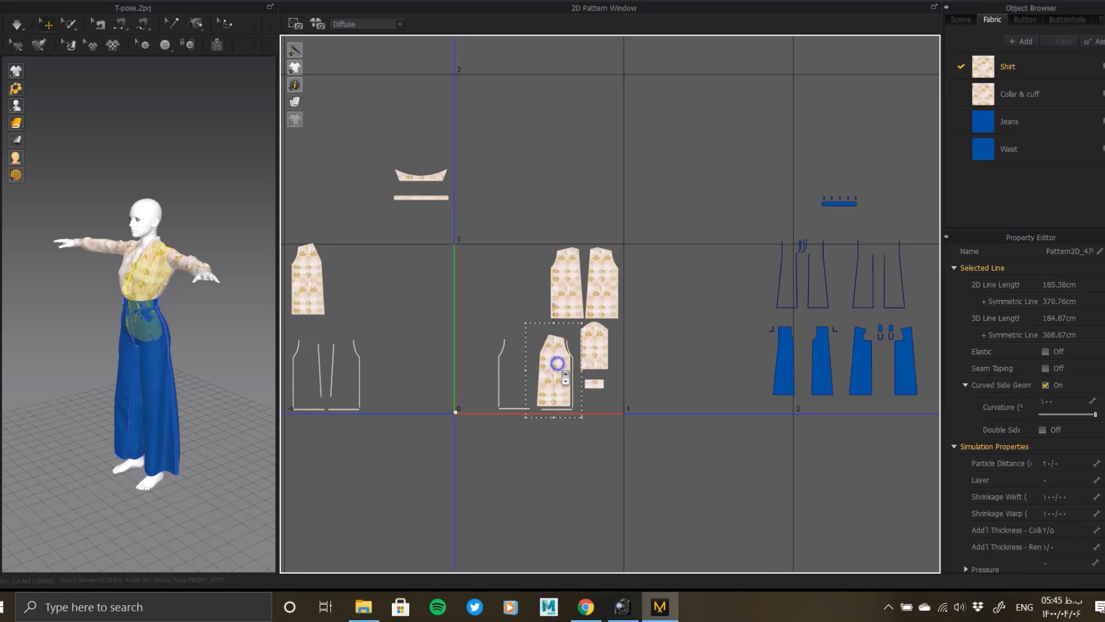
scroll(478, 280, up, 3)
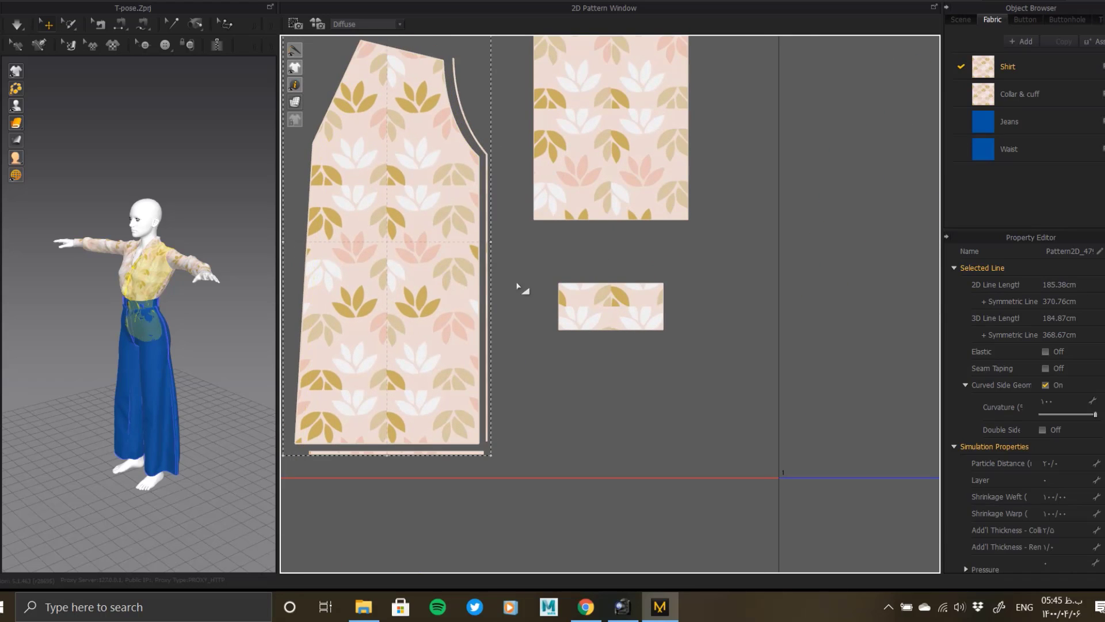
Move the other front body pattern into the first UV tile and fit it inside the left-hand edge strips.
scroll(424, 247, down, 5)
scroll(570, 302, down, 3)
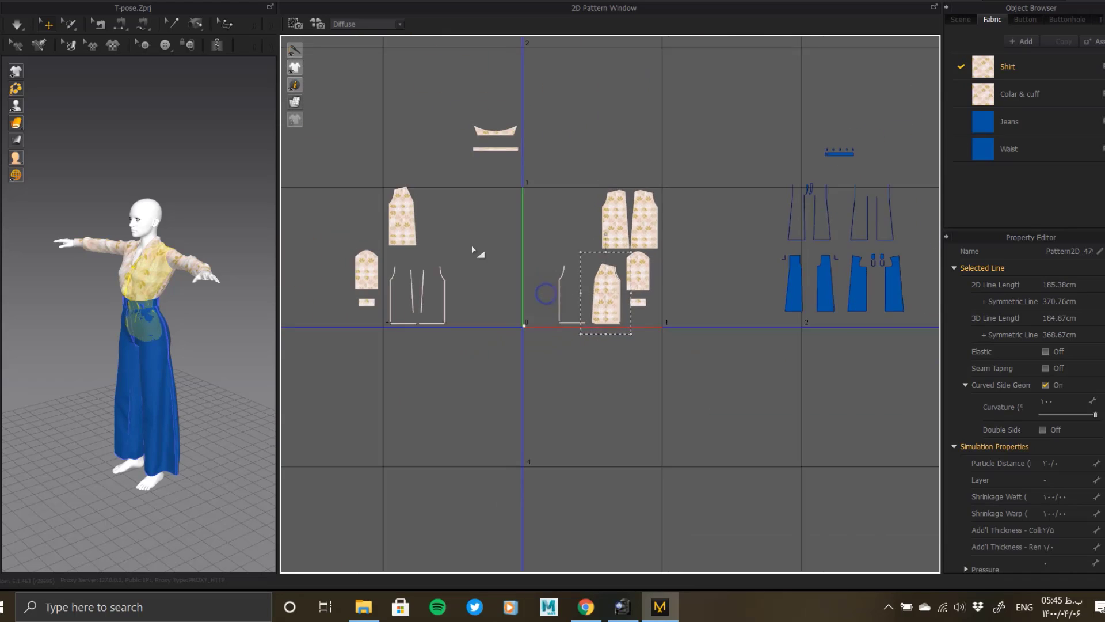
click(412, 221)
click(583, 296)
scroll(582, 296, up, 6)
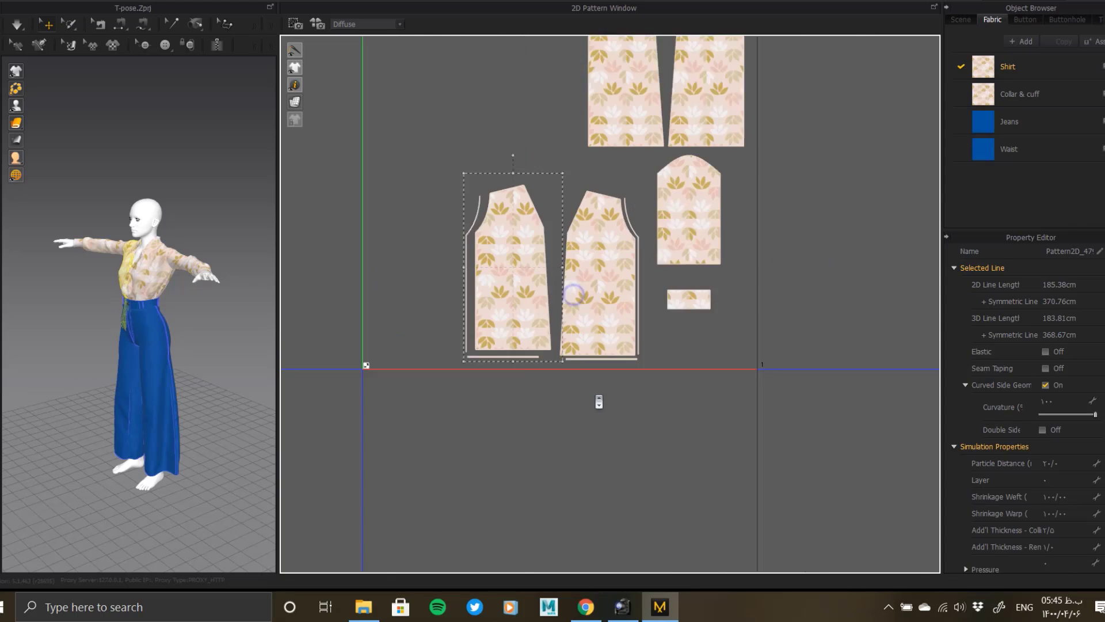
drag(598, 310, 589, 317)
scroll(609, 333, down, 6)
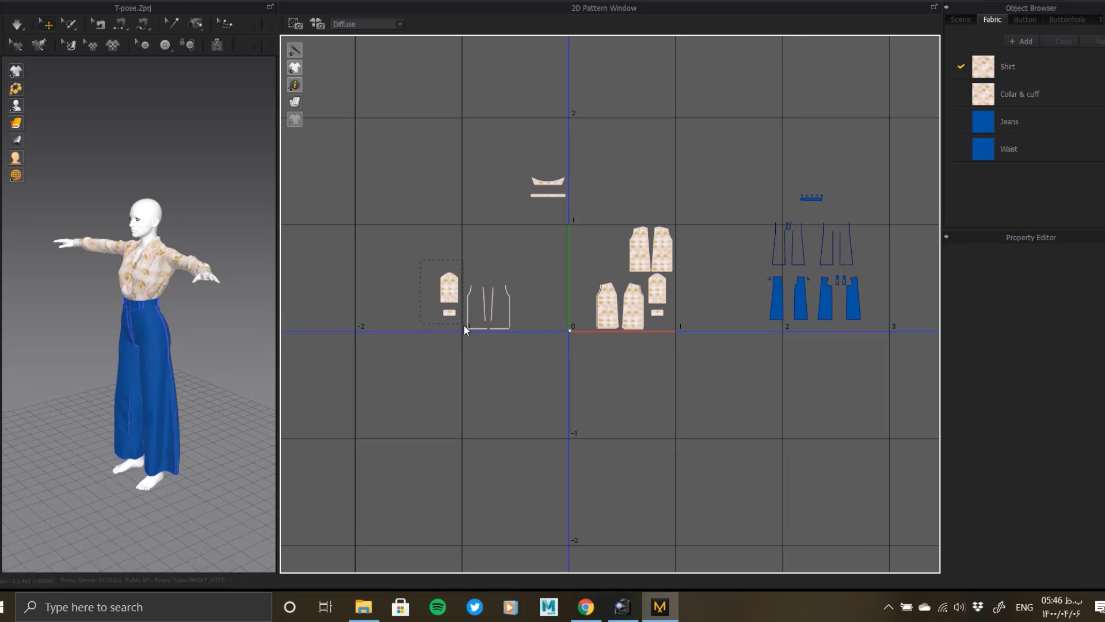
Move the sleeve and cuff from outside the tile next to the matching sleeve and cuff.
click(450, 287)
drag(685, 295, 680, 290)
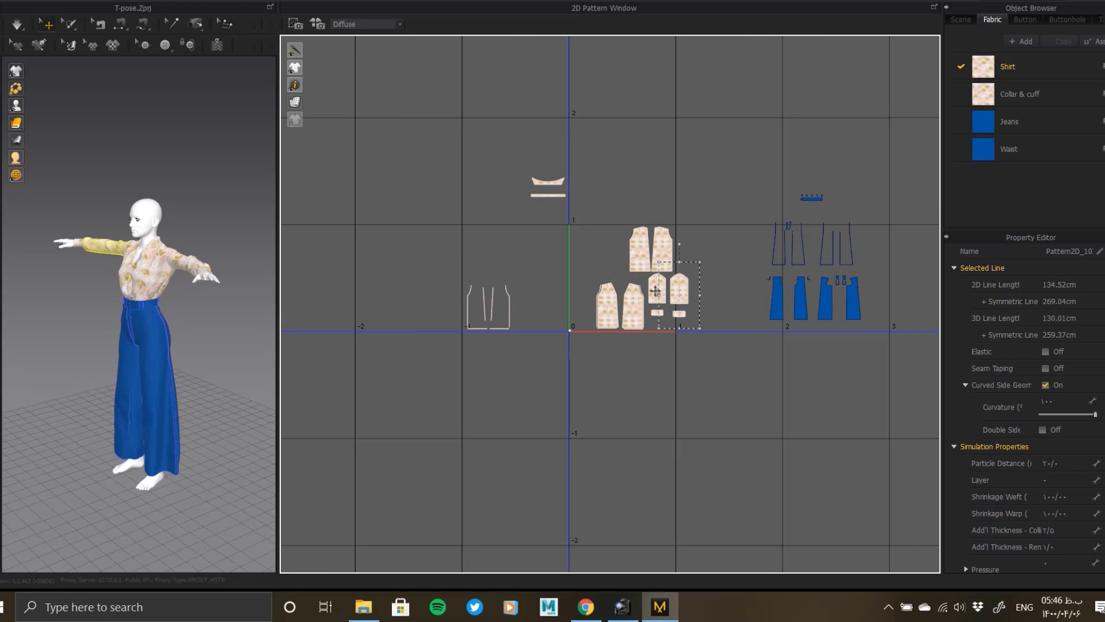
Move one back body pattern out of the first UV tile to beside the remaining edge strips.
click(631, 250)
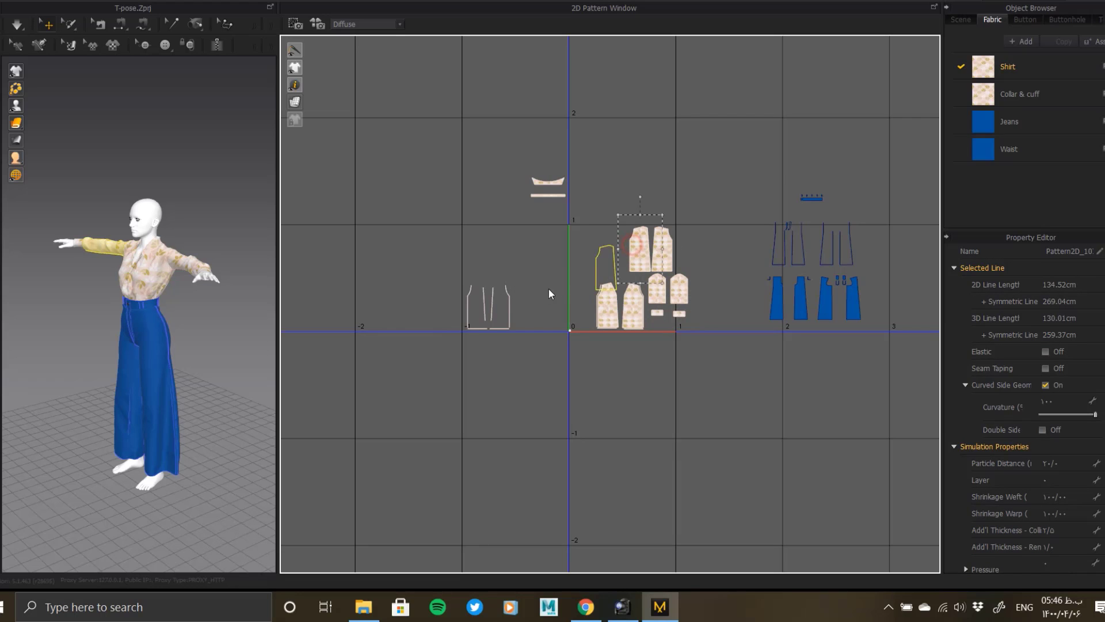
click(473, 301)
scroll(473, 300, up, 5)
scroll(528, 259, up, 2)
middle_drag(564, 293, 626, 299)
drag(534, 281, 652, 161)
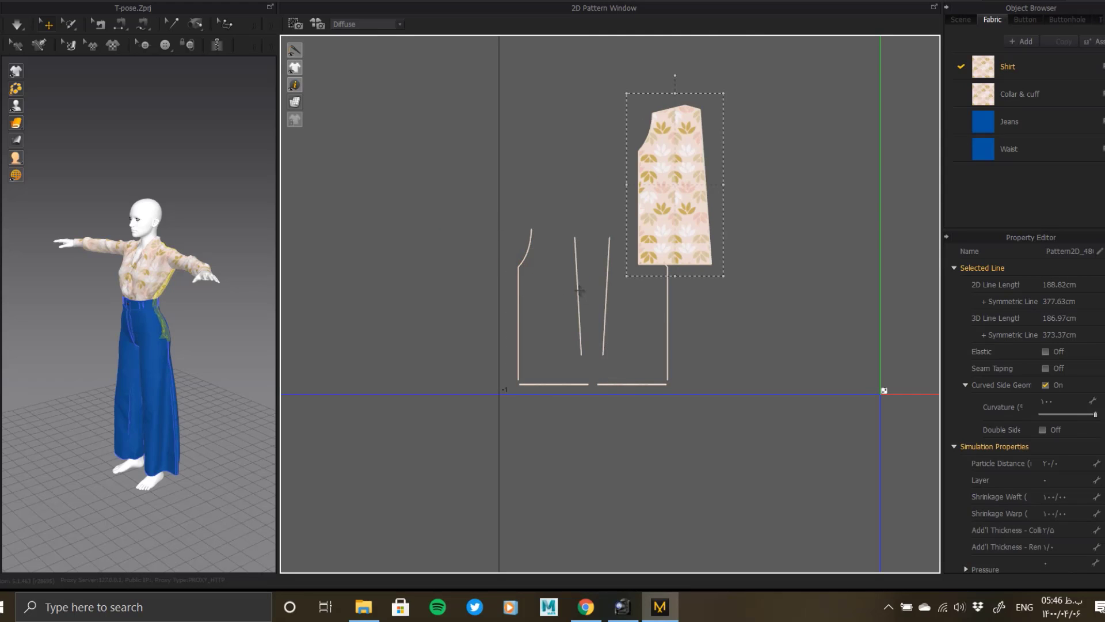
Move the two slanted strips above the edge strips and fit the back body pattern inside the left-hand set.
click(577, 255)
drag(579, 160, 570, 107)
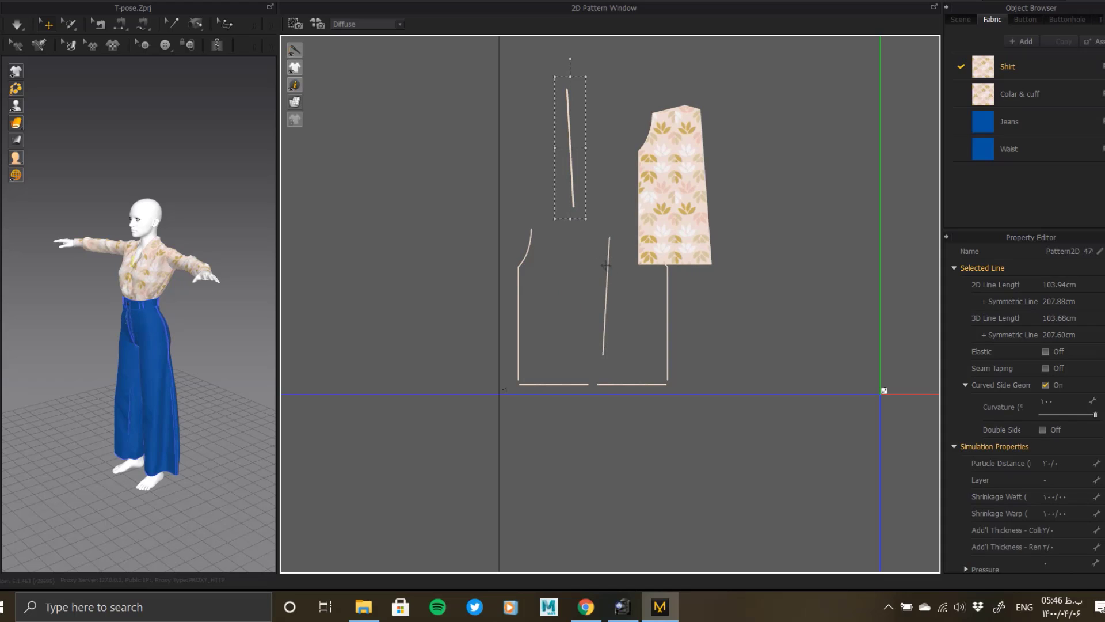
drag(606, 266, 596, 111)
drag(692, 173, 576, 288)
scroll(689, 258, down, 4)
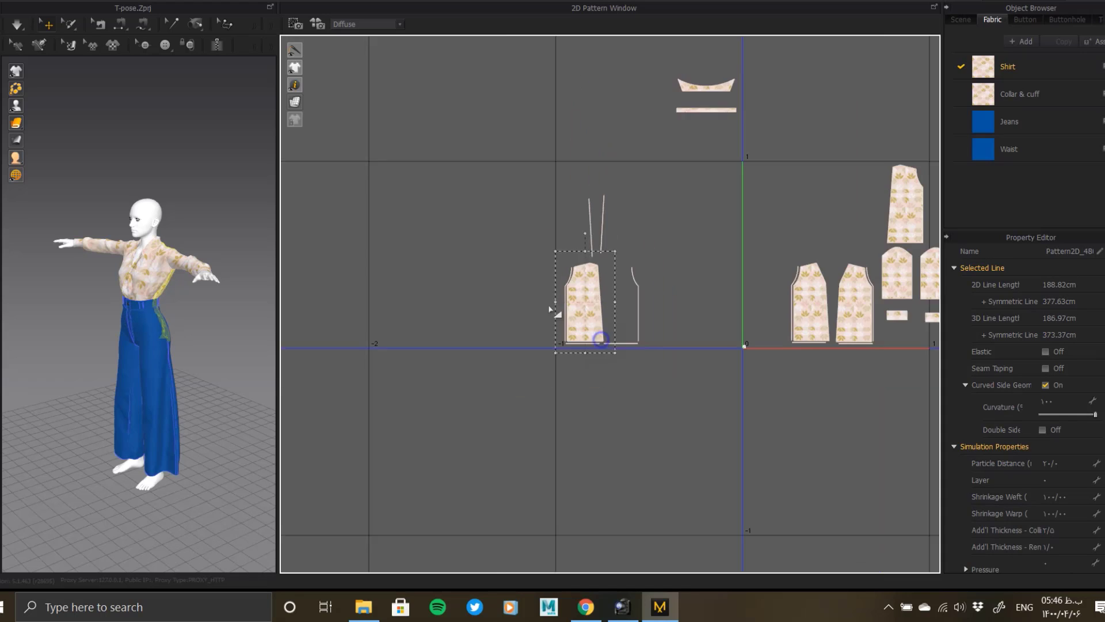
Move the right-hand edge strips away from the left set and fit the other back body pattern inside them.
drag(792, 242, 611, 245)
drag(575, 378, 499, 292)
drag(564, 332, 574, 331)
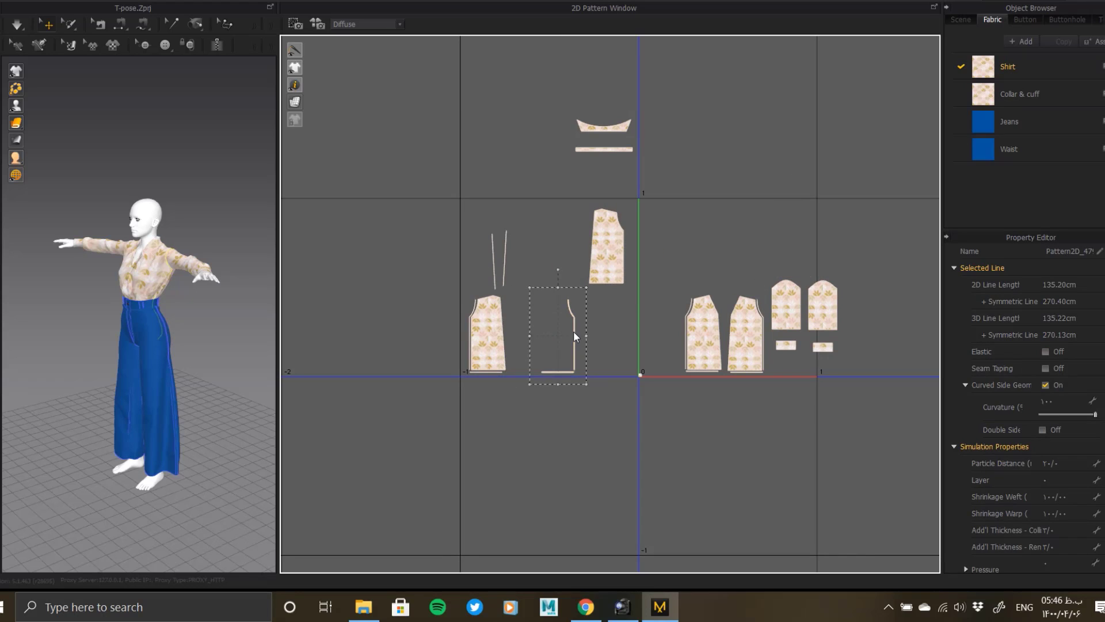
drag(605, 259, 526, 293)
drag(551, 340, 547, 336)
scroll(547, 336, up, 3)
scroll(542, 359, down, 2)
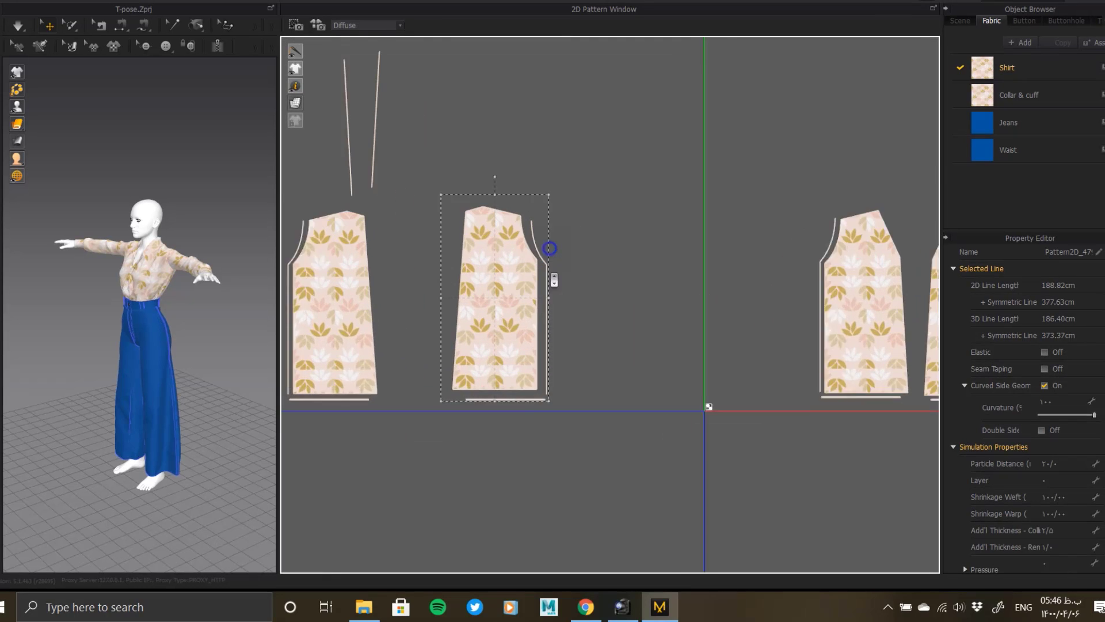
scroll(513, 289, down, 2)
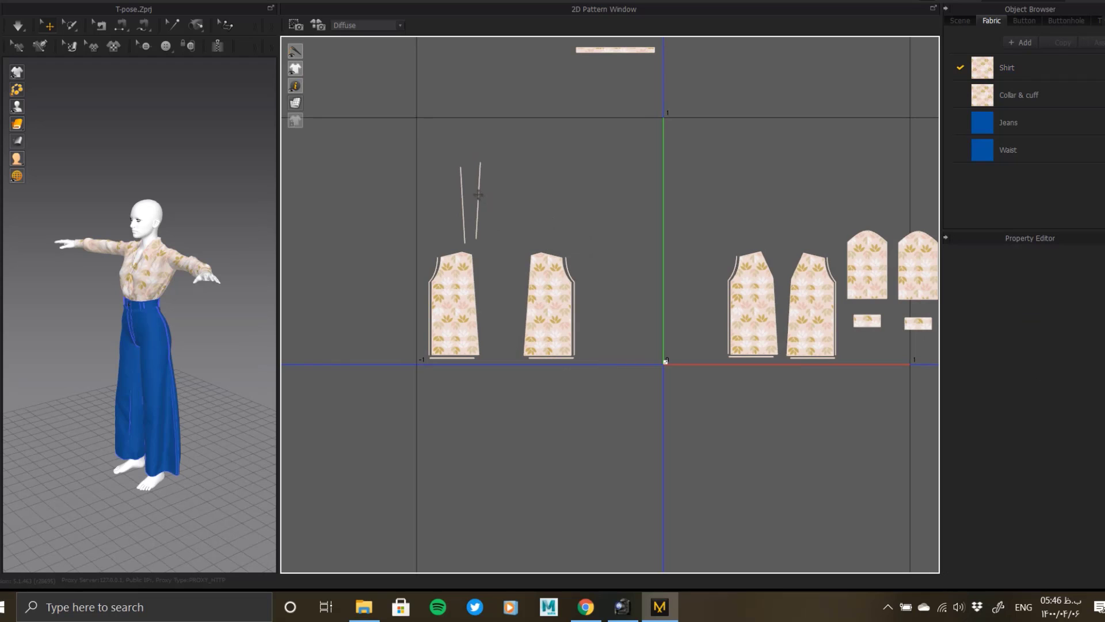
Place the two slanted strips along the facing inner sides of the two back body patterns.
click(479, 199)
drag(522, 296, 522, 296)
drag(463, 212, 479, 308)
click(539, 242)
Move the two collar patterns into the upper-right area of the first UV tile.
scroll(540, 240, down, 2)
middle_drag(541, 238, 521, 325)
drag(540, 124, 636, 213)
mouse_move(620, 170)
mouse_down()
mouse_move(774, 266)
mouse_move(812, 263)
mouse_up()
Move the back body patterns with their strips into the tile's upper-left corner, slanted strips on the outer sides.
middle_drag(536, 305, 458, 291)
drag(342, 314, 493, 480)
drag(453, 387, 573, 275)
click(569, 210)
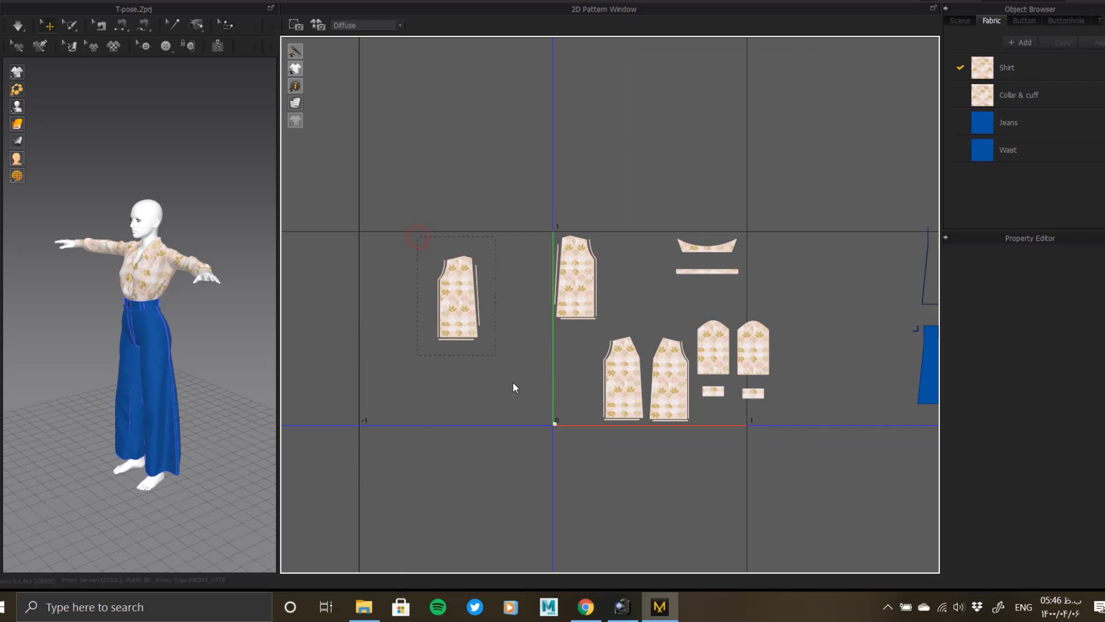
drag(470, 291, 619, 275)
Shift the front body patterns to the tile's lower-right corner and place the sleeves and cuffs below the back patterns.
middle_drag(678, 293, 616, 251)
drag(621, 260, 719, 375)
drag(689, 308, 737, 355)
click(664, 309)
drag(766, 306, 669, 414)
drag(727, 356, 430, 327)
drag(656, 416, 620, 335)
drag(371, 289, 481, 381)
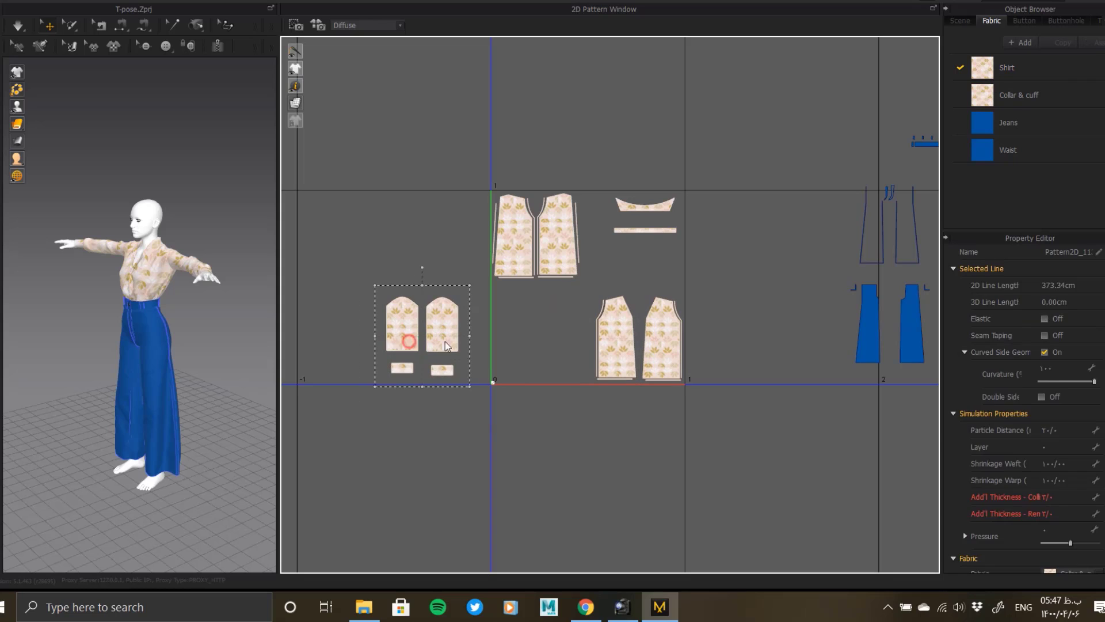
drag(410, 344, 523, 333)
Move the collar patterns closer to the back patterns and the front body patterns up beside the sleeves.
click(715, 271)
drag(648, 214, 620, 214)
drag(457, 173, 700, 410)
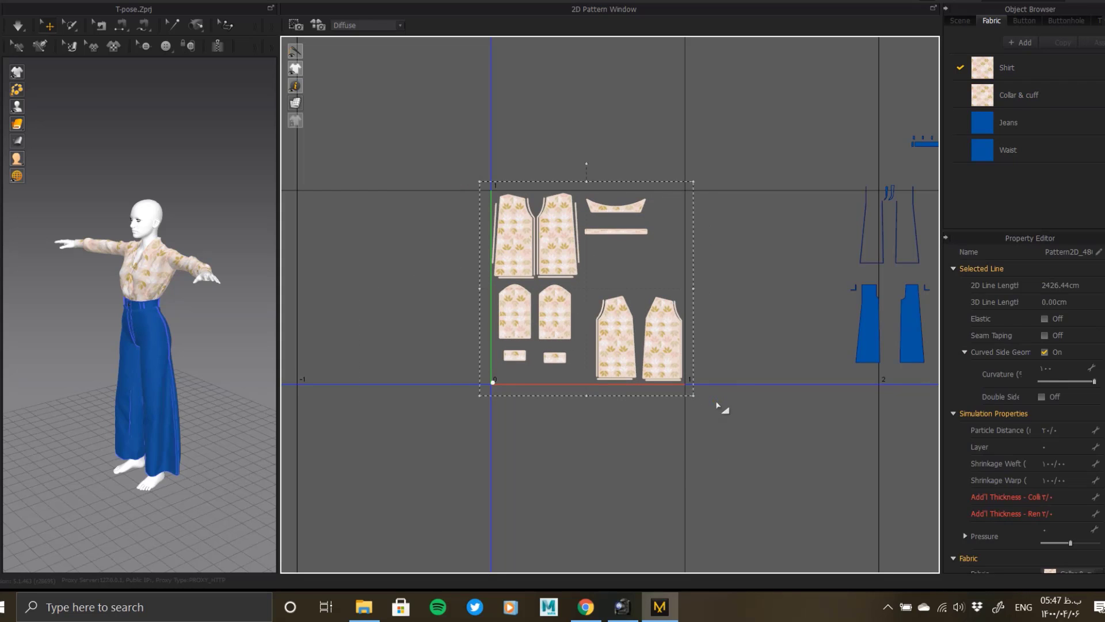
drag(718, 446, 584, 288)
drag(629, 336, 608, 303)
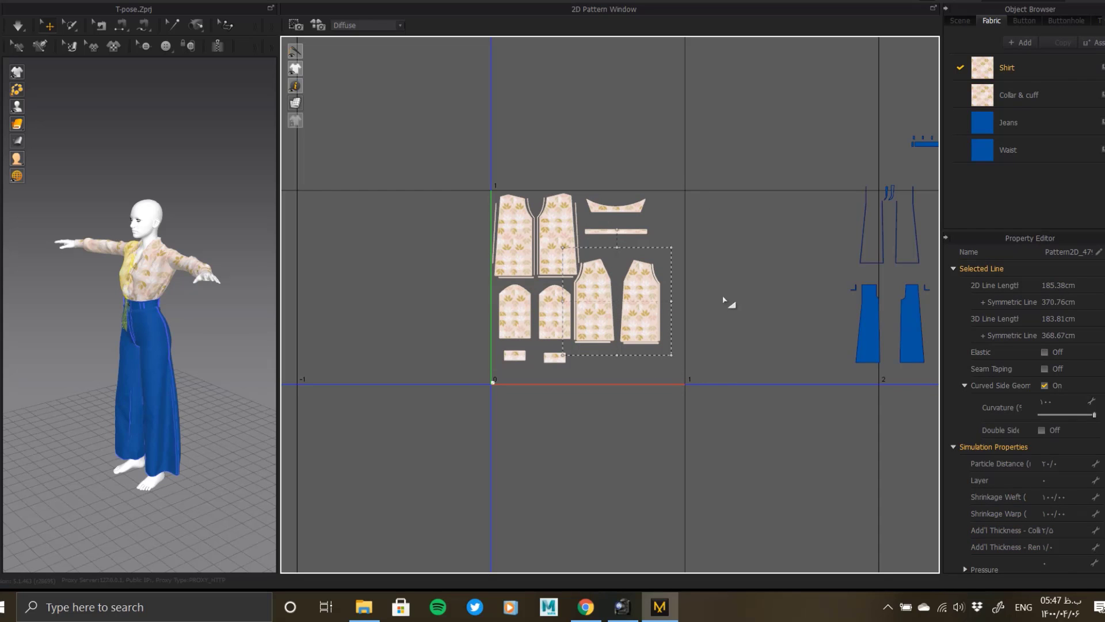
Move the right-hand front body pattern with its strips closer to the other front pattern.
click(696, 371)
drag(616, 249, 617, 247)
scroll(608, 269, up, 4)
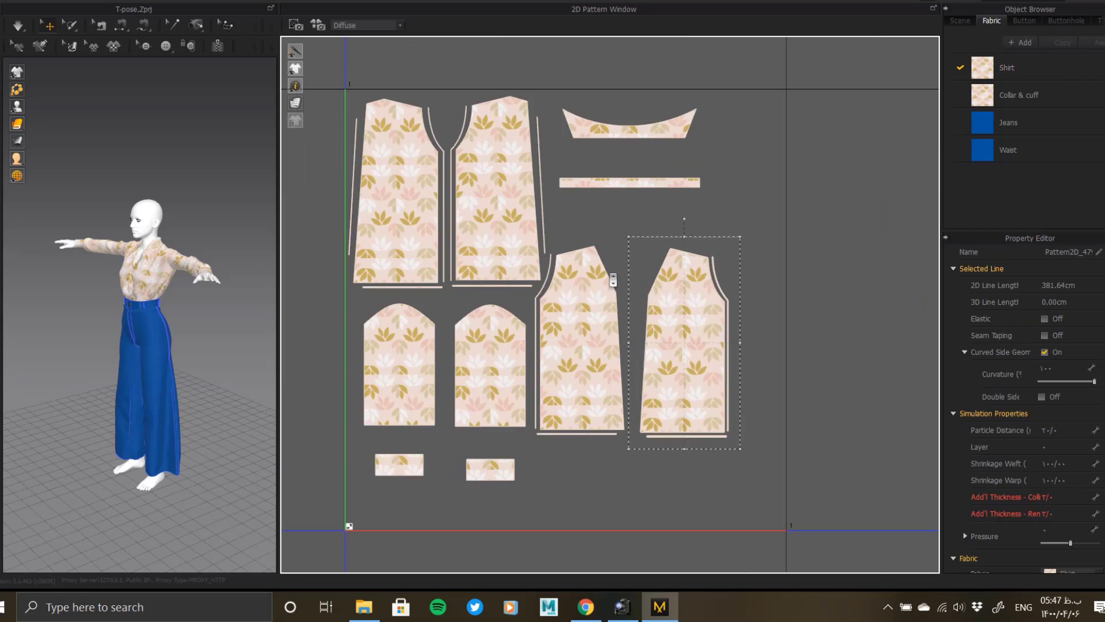
drag(664, 407, 651, 405)
middle_drag(695, 380, 707, 366)
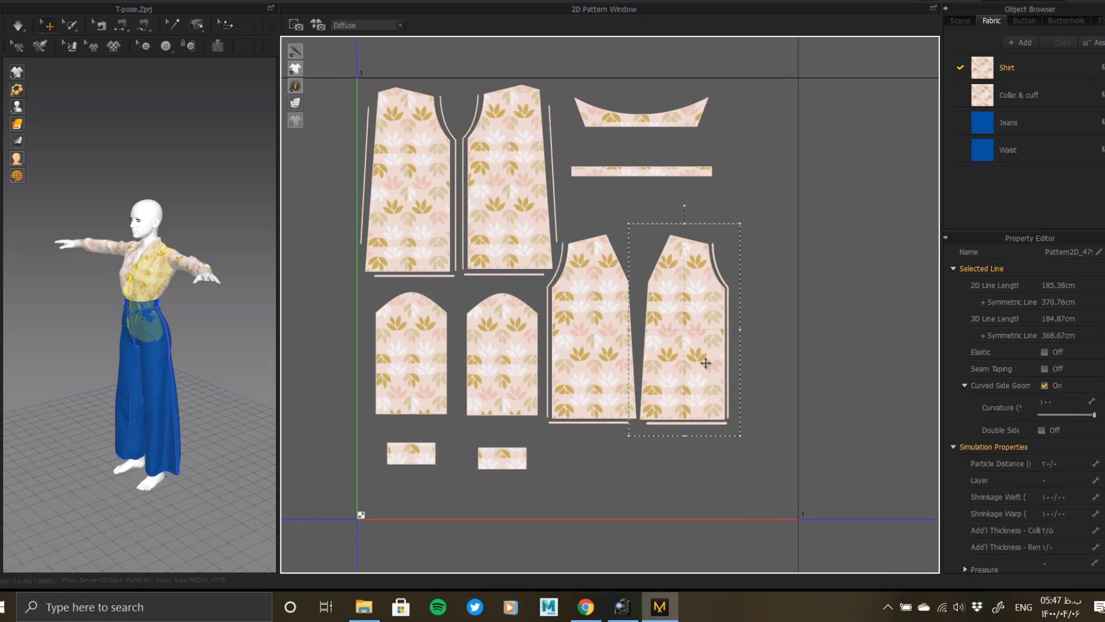
Move all the shirt patterns together slightly upward, towards the first tile's upper edge.
scroll(617, 314, down, 2)
middle_drag(460, 227, 506, 284)
drag(381, 132, 802, 515)
scroll(468, 178, up, 3)
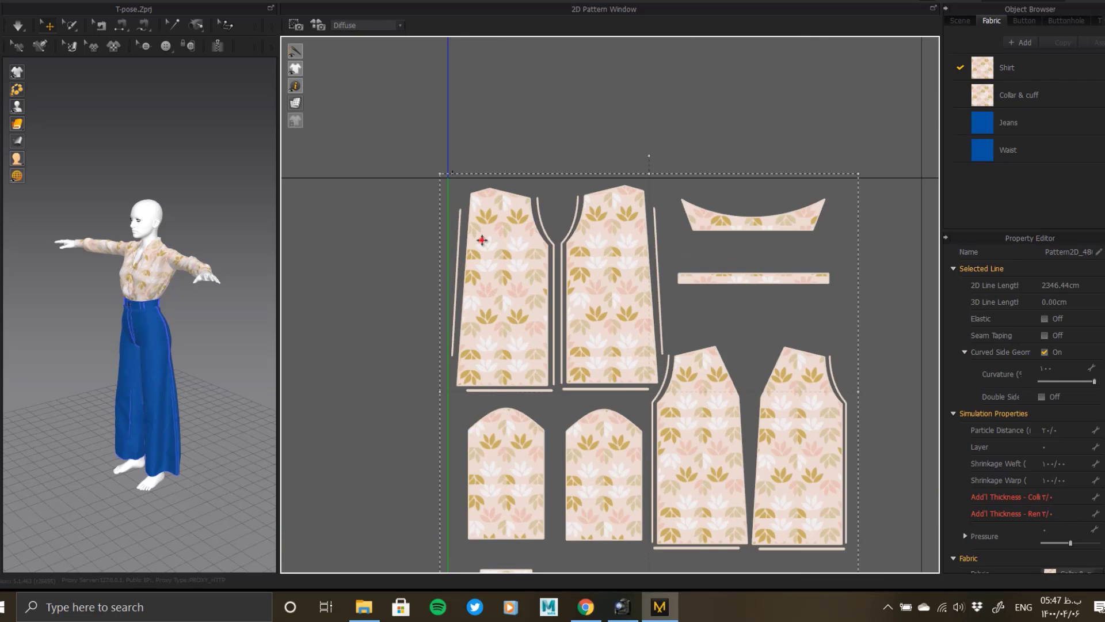
drag(483, 241, 485, 232)
Move the two cuff patterns slightly up towards the sleeves, clear of the first tile's lower edge.
scroll(622, 311, down, 4)
scroll(770, 494, up, 3)
middle_drag(769, 493, 759, 382)
drag(758, 383, 816, 475)
drag(661, 481, 425, 388)
drag(482, 418, 484, 400)
Inspect the gap between the back body patterns and the first tile's upper edge.
middle_drag(653, 168, 640, 315)
scroll(640, 316, up, 8)
middle_drag(447, 184, 715, 541)
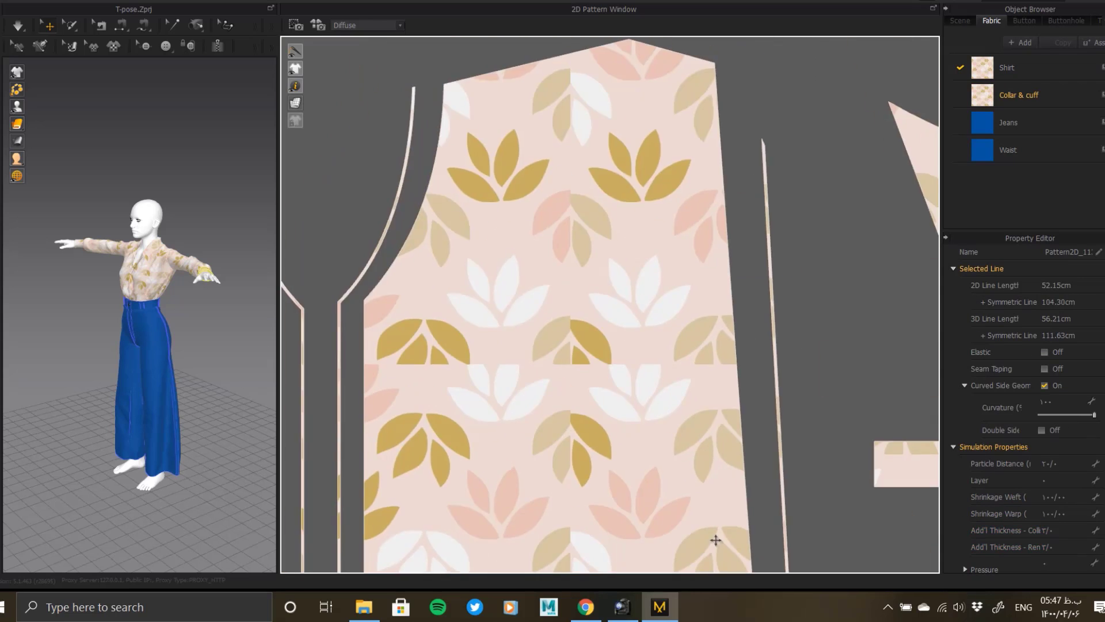
middle_drag(634, 133, 652, 284)
middle_drag(315, 248, 744, 247)
scroll(551, 268, up, 1)
middle_drag(552, 268, 646, 250)
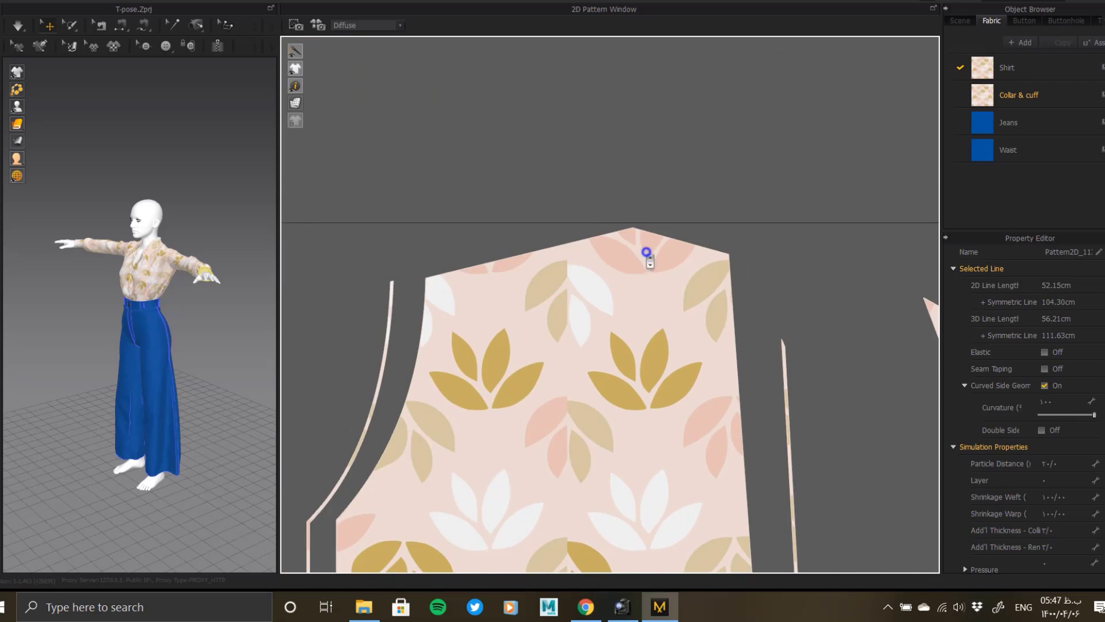
Move all the jeans patterns together leftward, closer to the shirt patterns and starting inside the second tile.
scroll(646, 249, down, 8)
middle_drag(728, 332, 590, 312)
scroll(589, 312, up, 3)
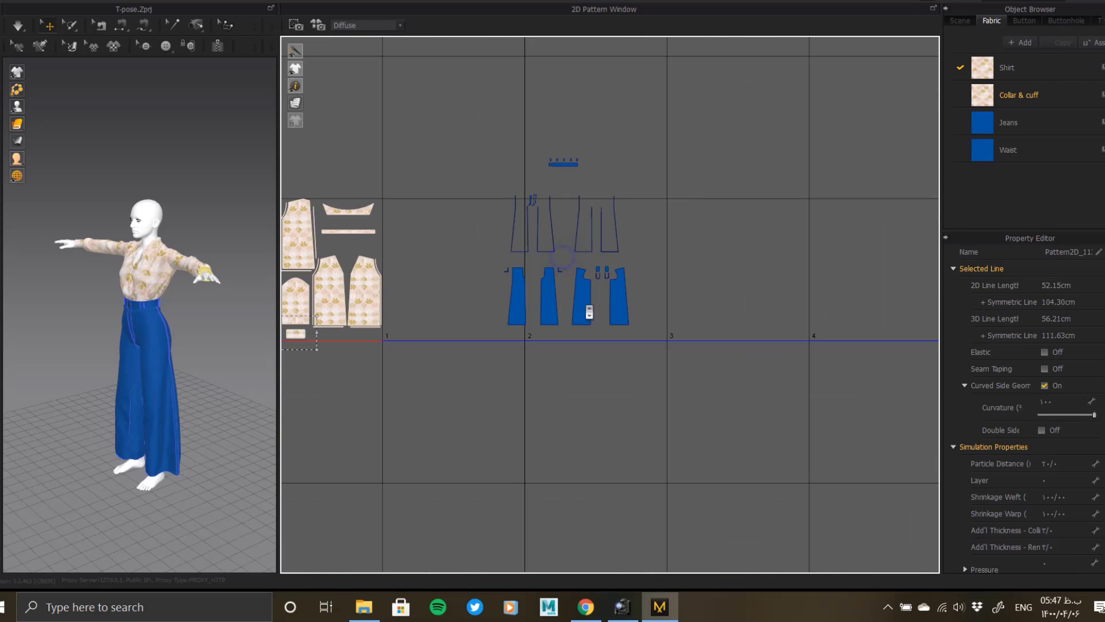
drag(474, 119, 686, 372)
drag(551, 297, 453, 297)
click(568, 287)
scroll(513, 197, up, 5)
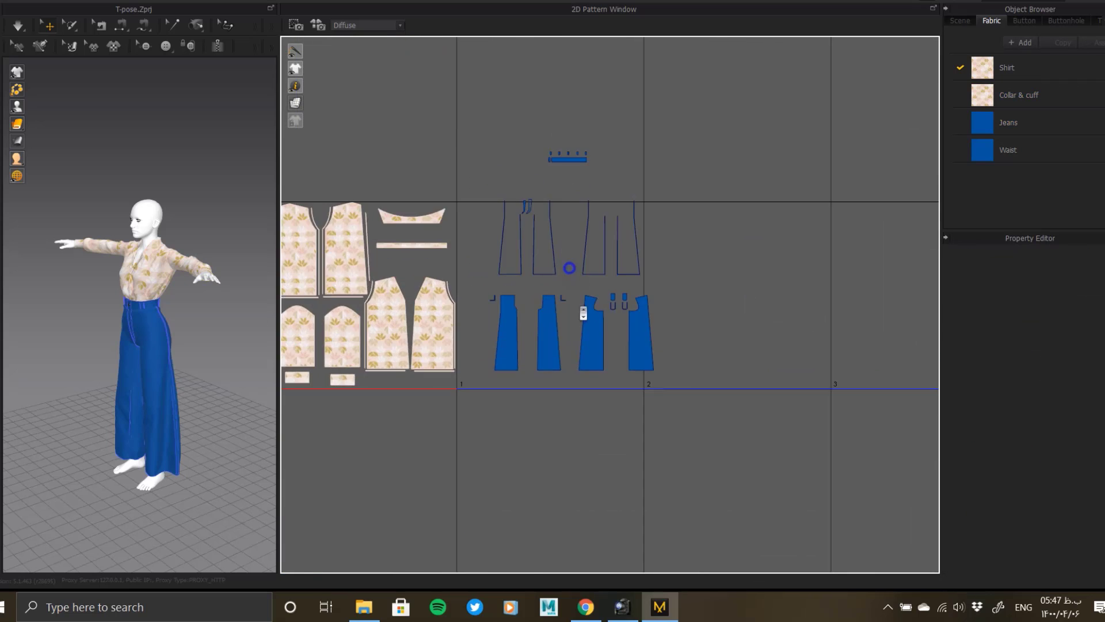
Move the waistband pieces below the second tile's lower edge and the legs' outline strips to the right of the leg patterns.
drag(609, 125, 514, 540)
scroll(513, 338, up, 2)
scroll(729, 325, down, 4)
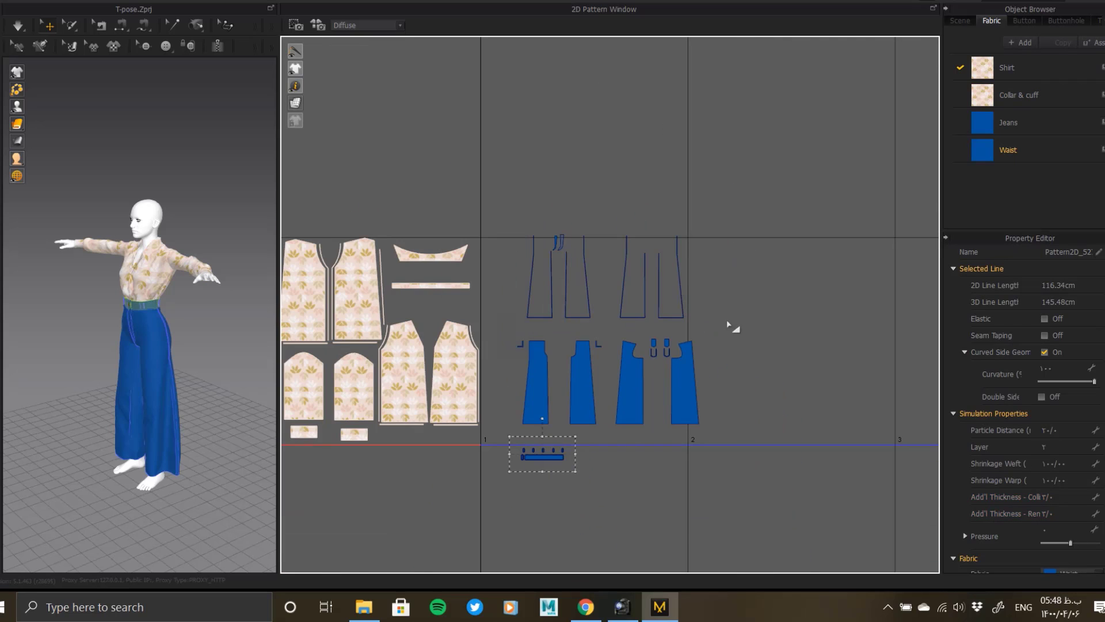
drag(711, 328, 506, 212)
drag(556, 244, 752, 343)
middle_drag(709, 427, 571, 425)
Move the first front leg pattern above its outline strips and slightly enlarge all four sets of leg outline strips together.
click(468, 396)
click(399, 378)
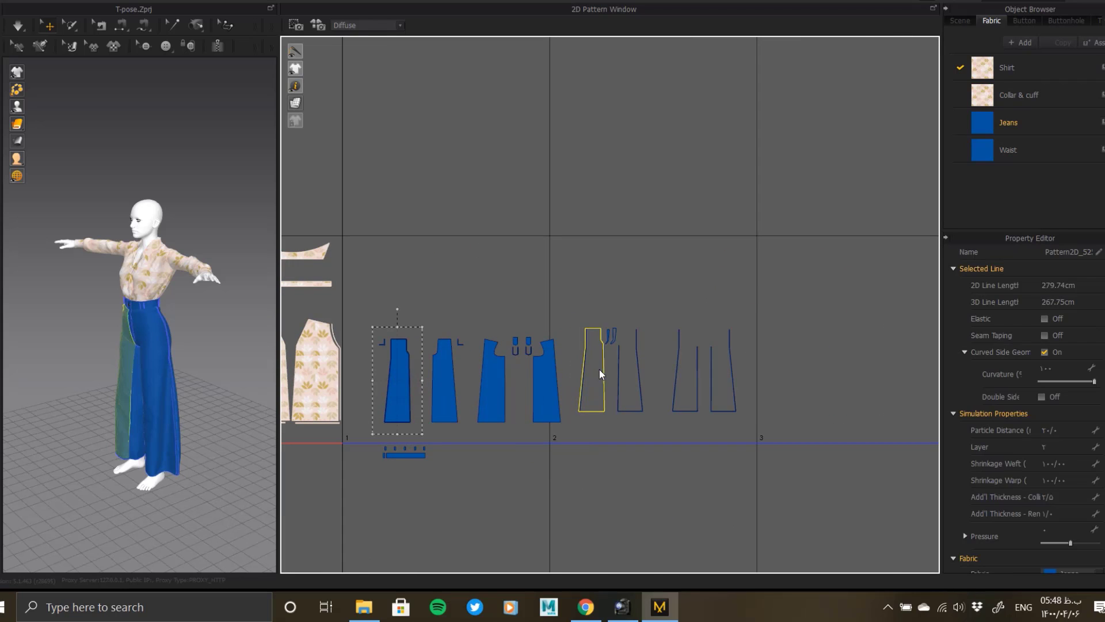
drag(599, 368, 591, 267)
click(591, 349)
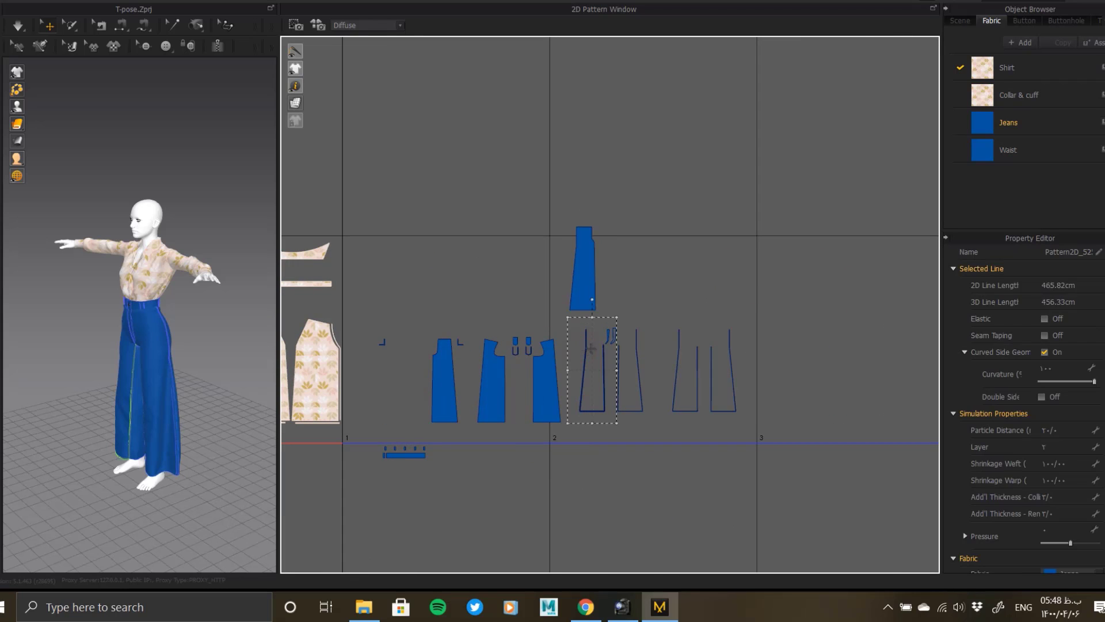
shift+click(635, 365)
click(719, 378)
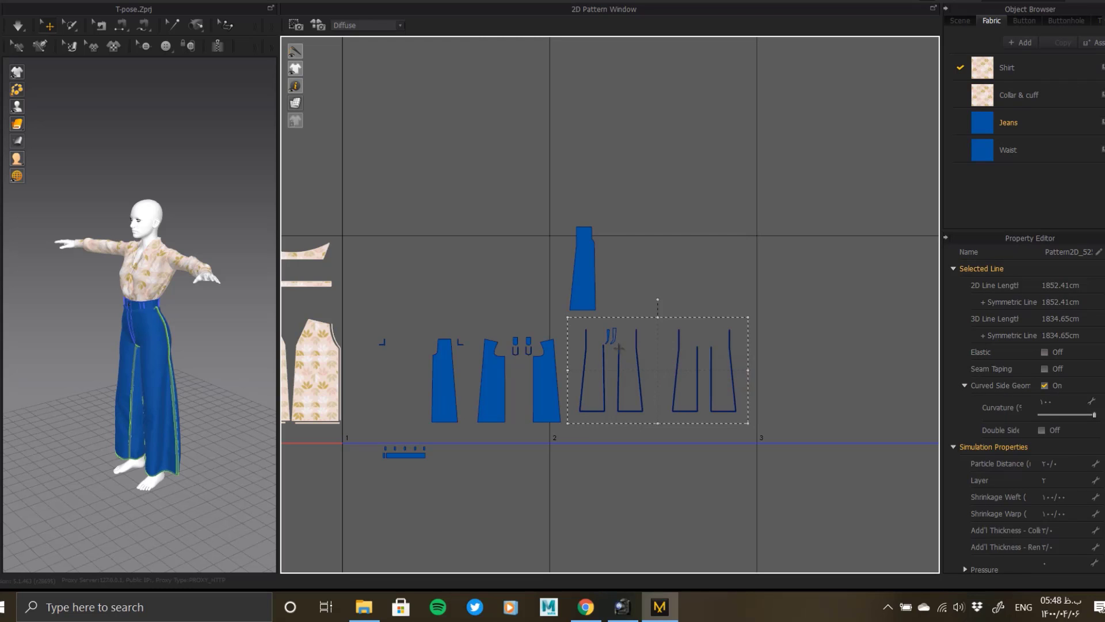
click(693, 247)
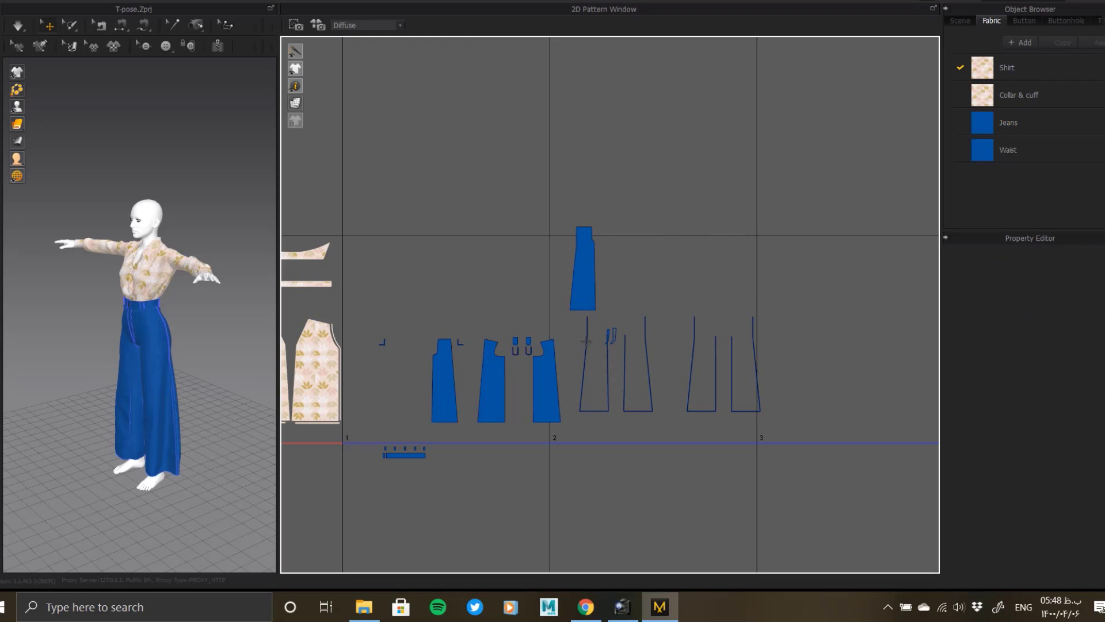
Place the first front leg pattern inside the first set of outline strips without overlapping them.
click(583, 271)
drag(599, 374, 599, 375)
scroll(616, 449, up, 4)
scroll(627, 388, up, 5)
middle_drag(619, 452, 624, 292)
scroll(604, 325, up, 1)
drag(601, 329, 601, 310)
scroll(702, 302, down, 5)
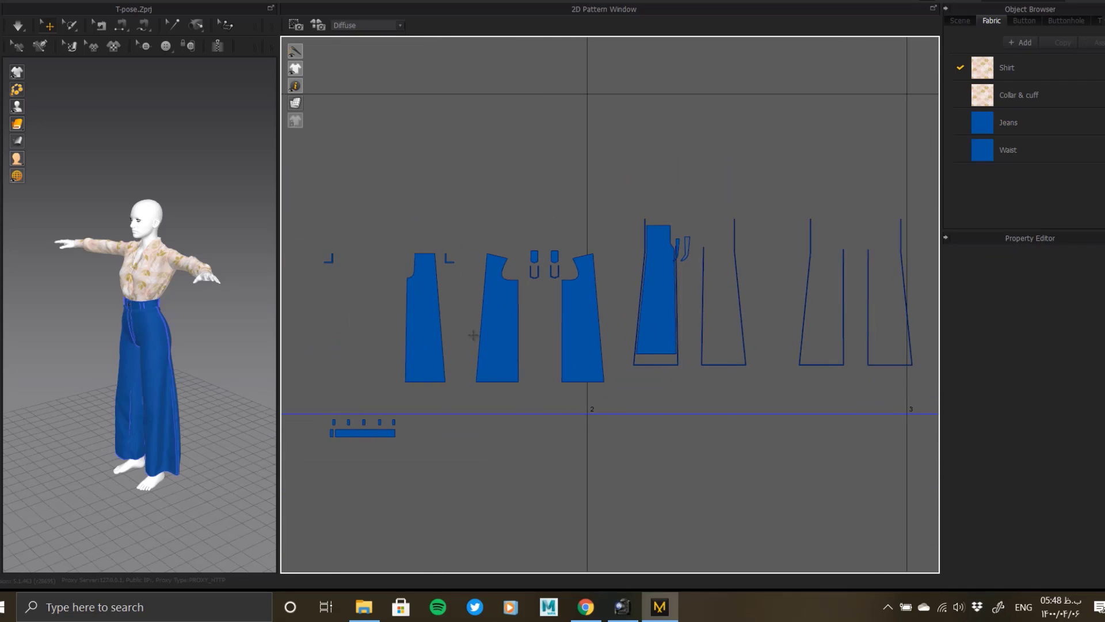
Place the second front leg pattern inside the second set of outline strips, close to their lower edge.
click(414, 315)
scroll(711, 291, up, 6)
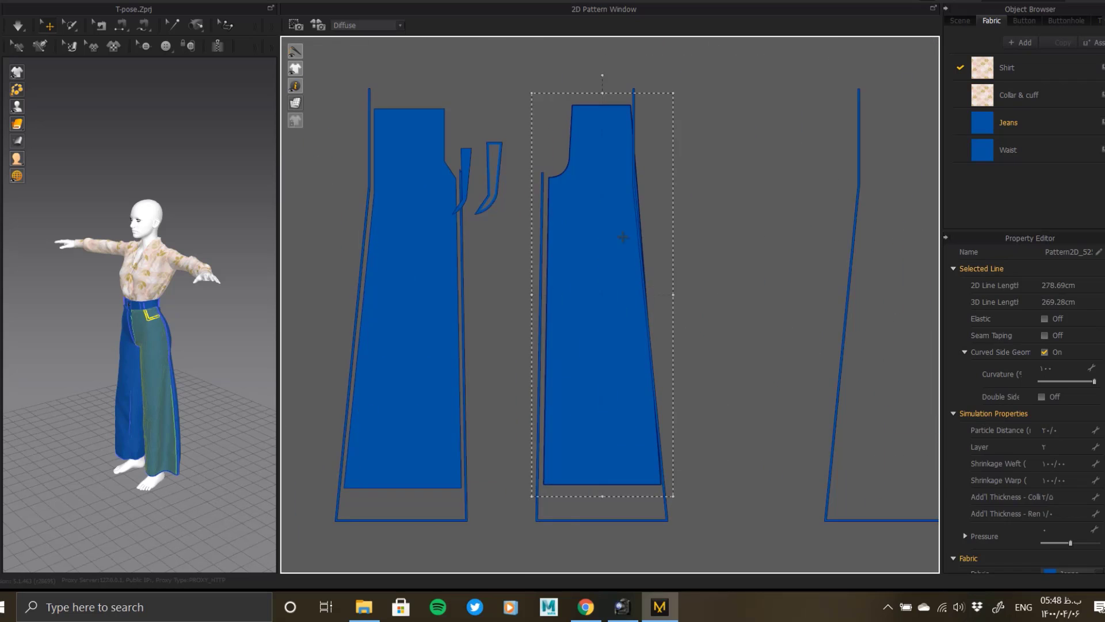
drag(589, 329, 594, 353)
scroll(589, 363, up, 3)
middle_drag(592, 369, 609, 384)
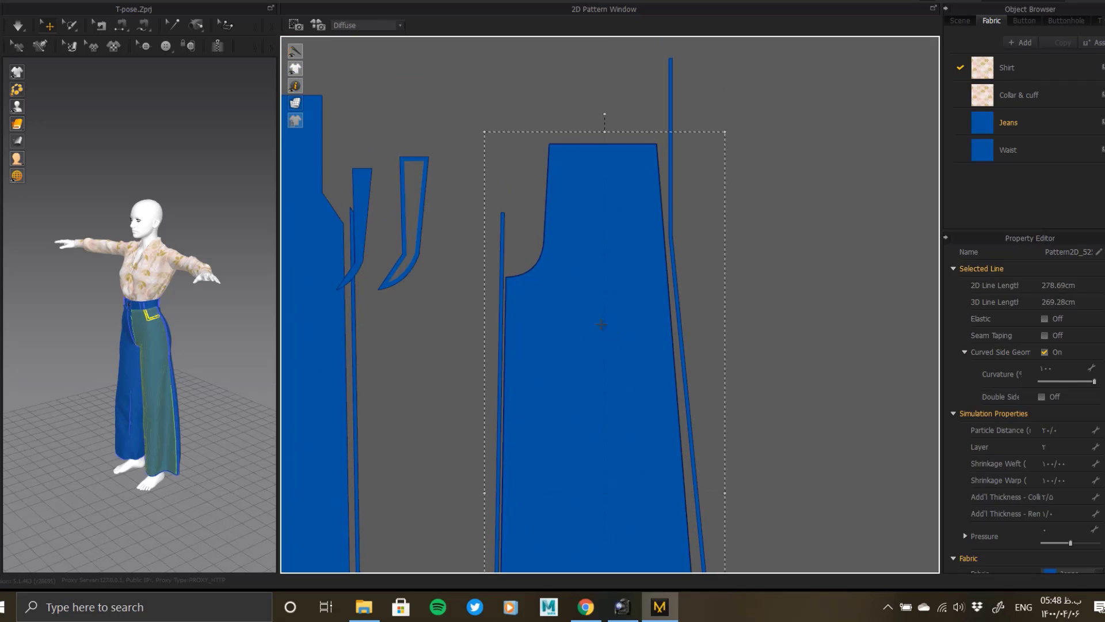
scroll(605, 334, down, 4)
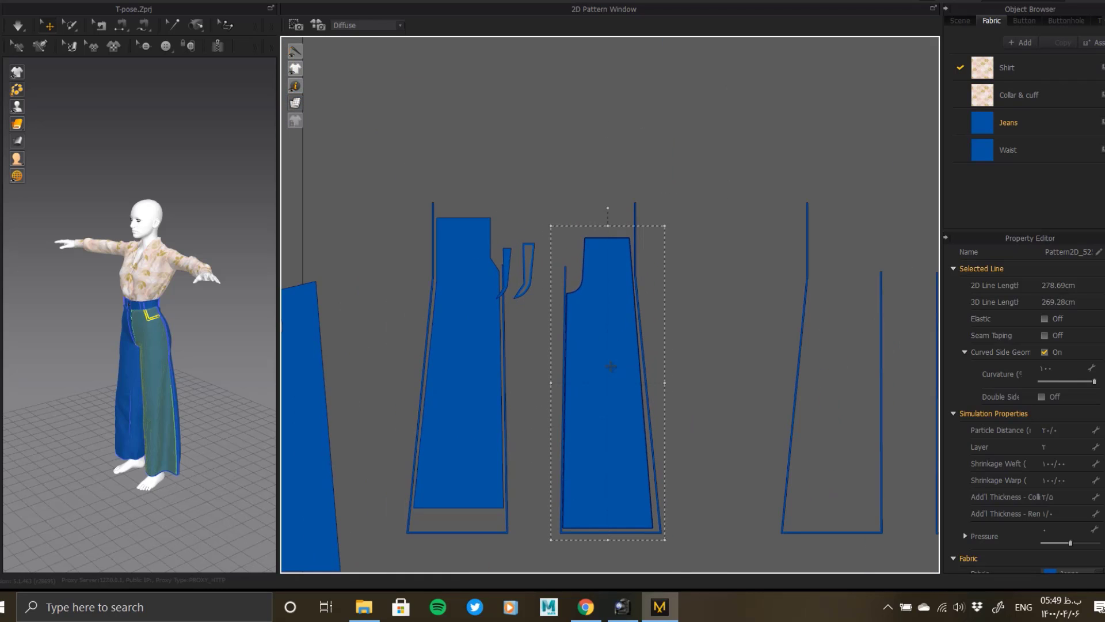
scroll(615, 368, down, 2)
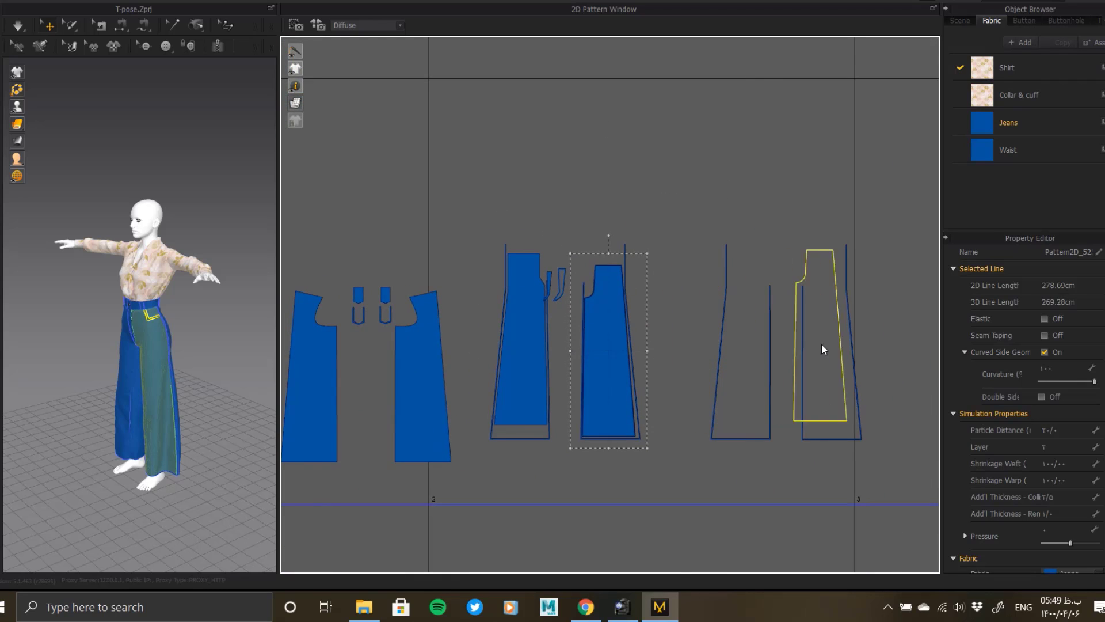
Slightly enlarge the outline strips around the second front leg pattern.
drag(659, 348, 623, 334)
key(ctrl+z)
click(677, 293)
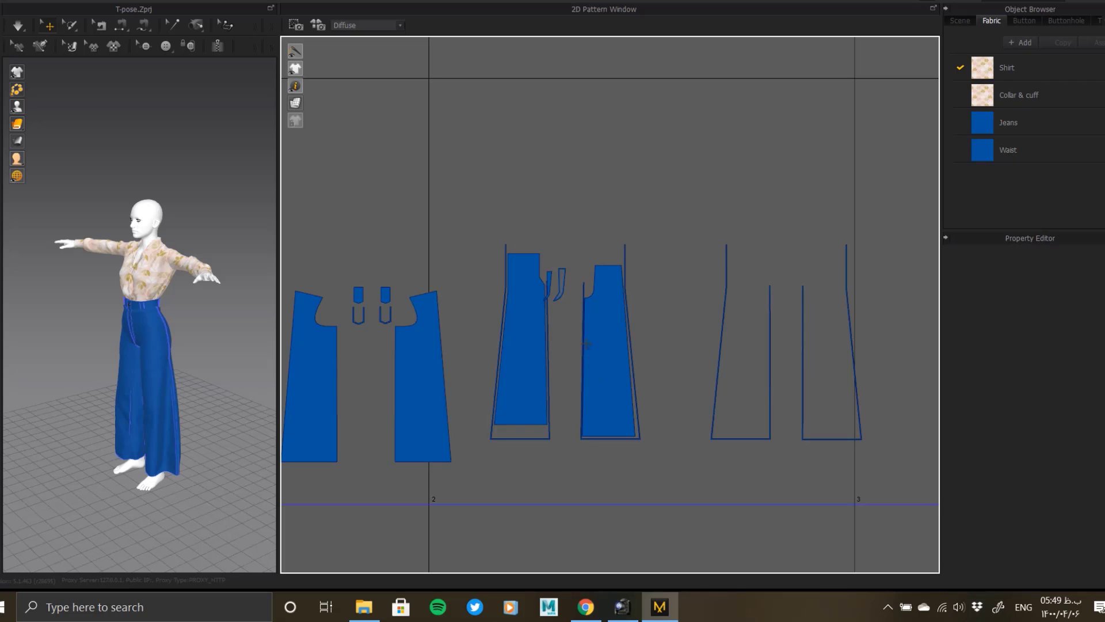
scroll(586, 343, up, 3)
click(522, 264)
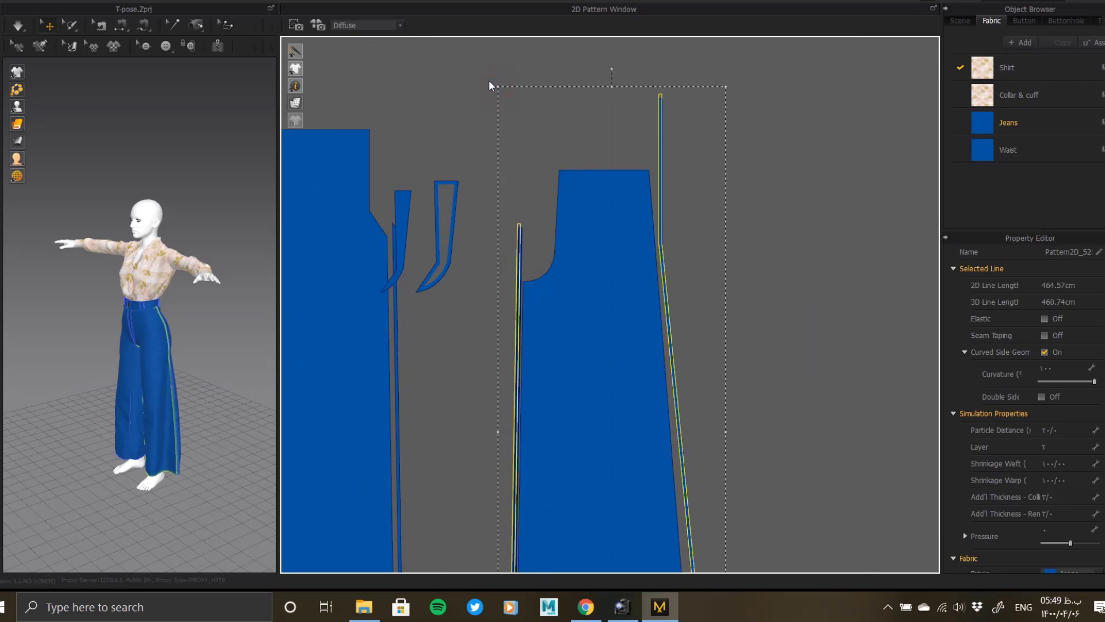
scroll(650, 370, down, 2)
scroll(650, 370, down, 3)
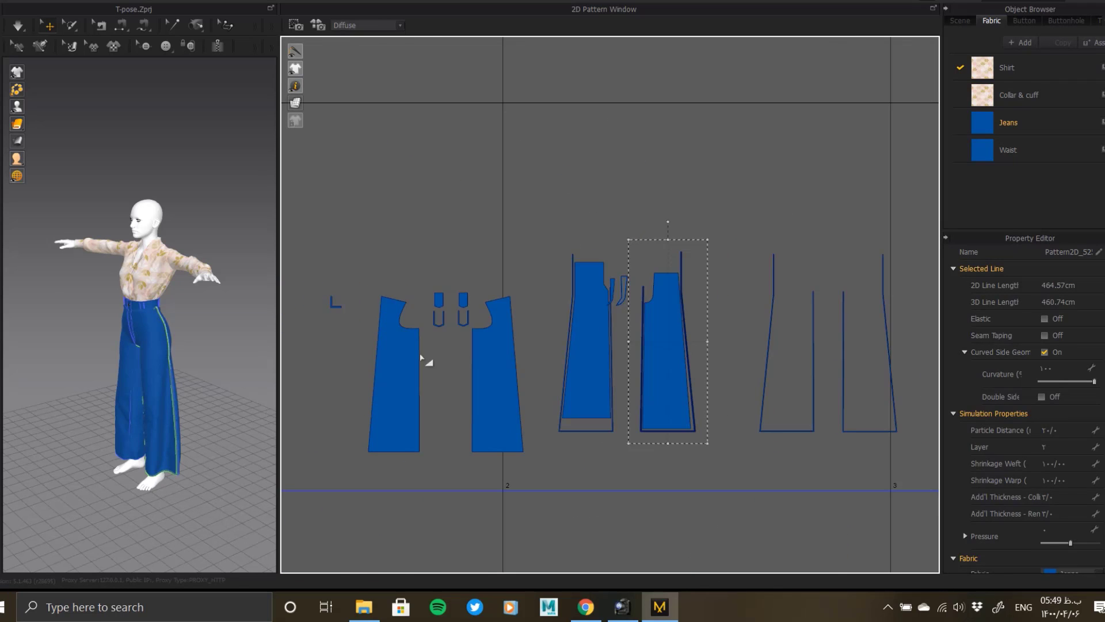
Move the left-hand back leg pattern onto the third set of outline strips.
click(417, 358)
drag(792, 348, 791, 348)
scroll(694, 352, up, 3)
middle_drag(695, 353, 395, 298)
Slightly enlarge the third set of outline strips and centre the back leg pattern inside them.
click(448, 179)
click(522, 143)
drag(488, 130, 483, 131)
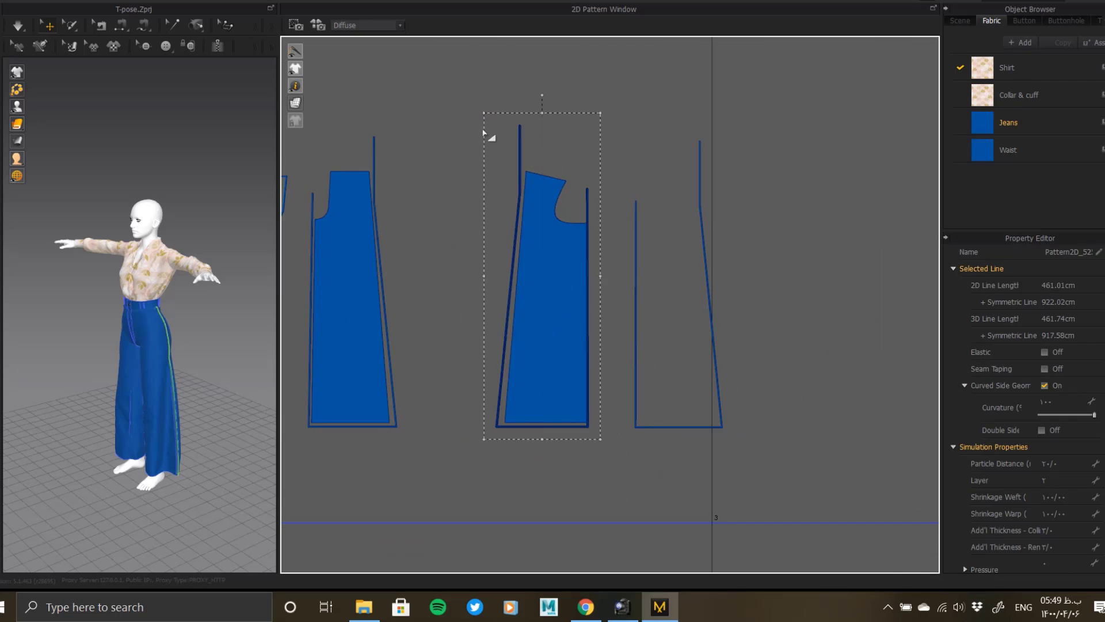
drag(557, 269, 552, 268)
scroll(533, 200, up, 3)
middle_drag(533, 200, 579, 347)
scroll(579, 346, down, 3)
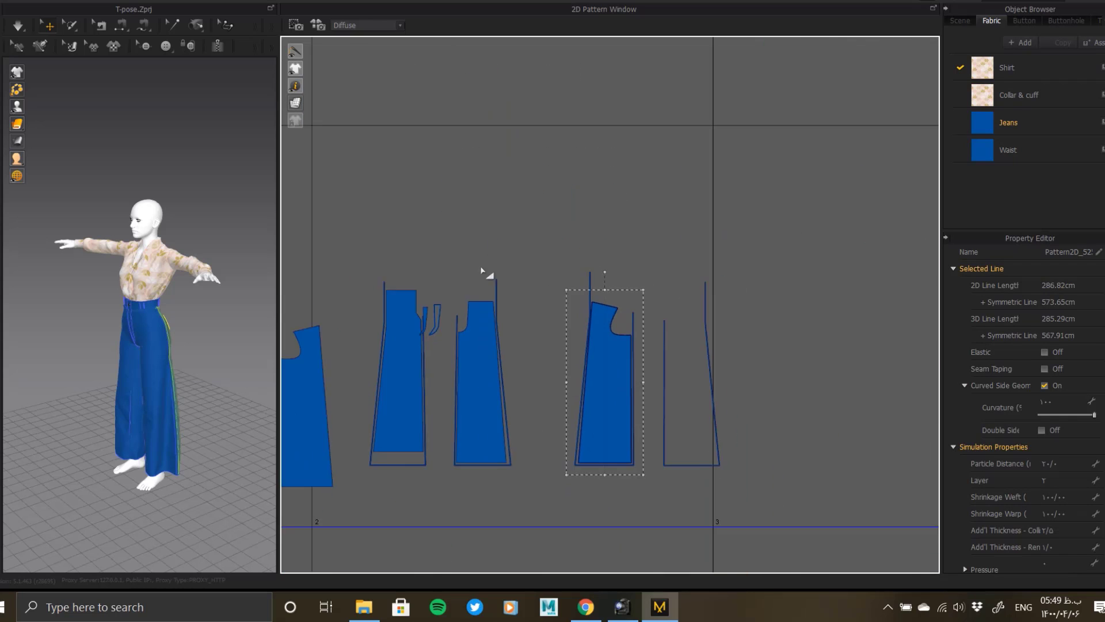
Move the remaining back leg pattern onto the fourth set of outline strips and slightly enlarge those strips.
middle_drag(485, 274, 616, 195)
drag(435, 320, 823, 291)
click(845, 148)
click(834, 202)
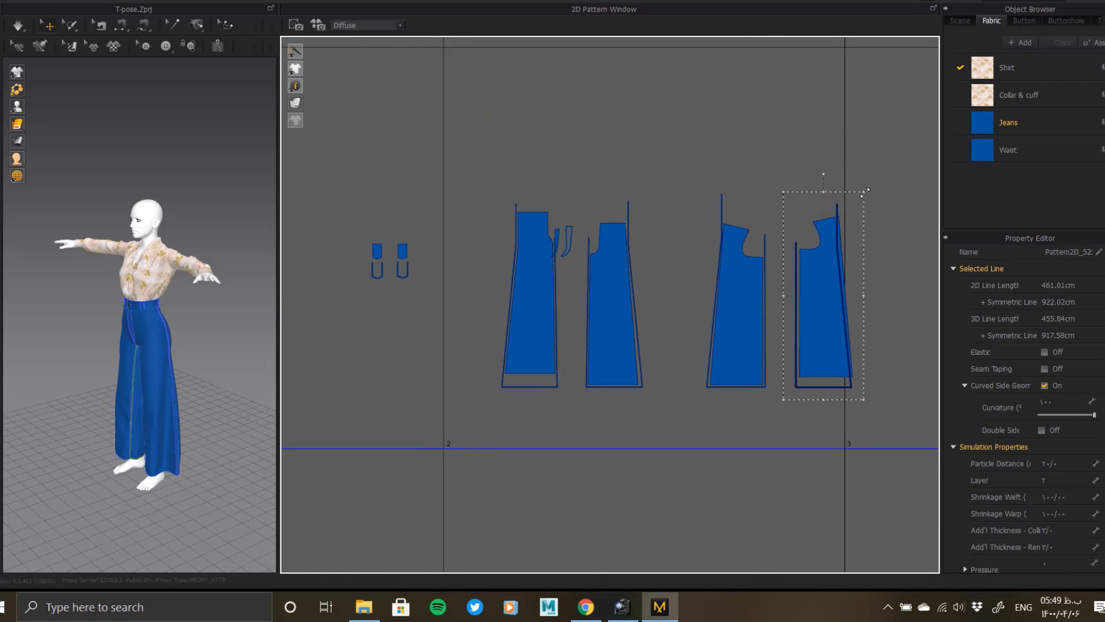
click(892, 190)
Position the fourth leg pattern inside its outline strips so a small gap separates it from every strip.
drag(822, 329, 821, 340)
scroll(679, 329, up, 3)
middle_drag(679, 329, 516, 225)
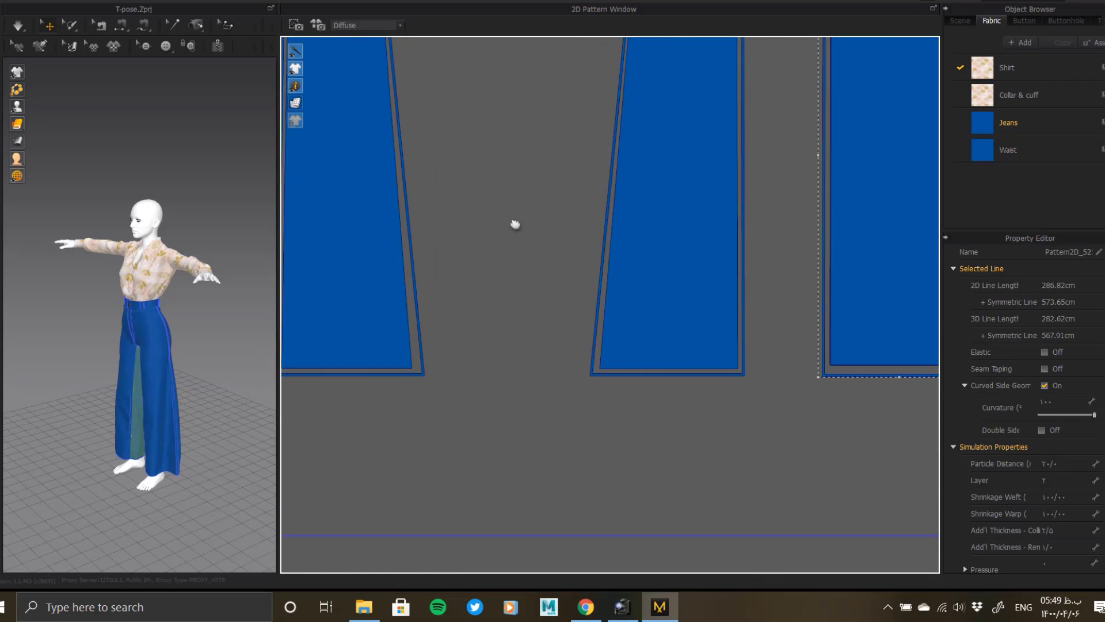
middle_drag(908, 160, 706, 412)
scroll(679, 239, up, 2)
middle_drag(679, 239, 640, 248)
scroll(675, 291, up, 1)
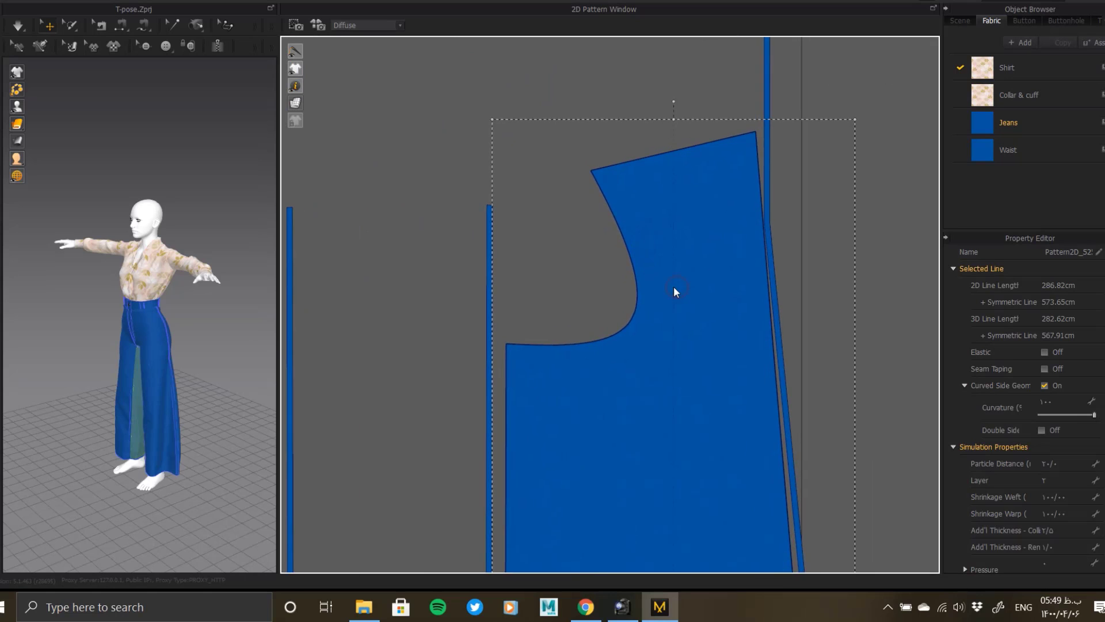
drag(677, 291, 670, 291)
scroll(671, 292, down, 1)
middle_drag(671, 291, 699, 74)
scroll(712, 408, down, 3)
middle_drag(728, 402, 809, 445)
scroll(712, 409, down, 5)
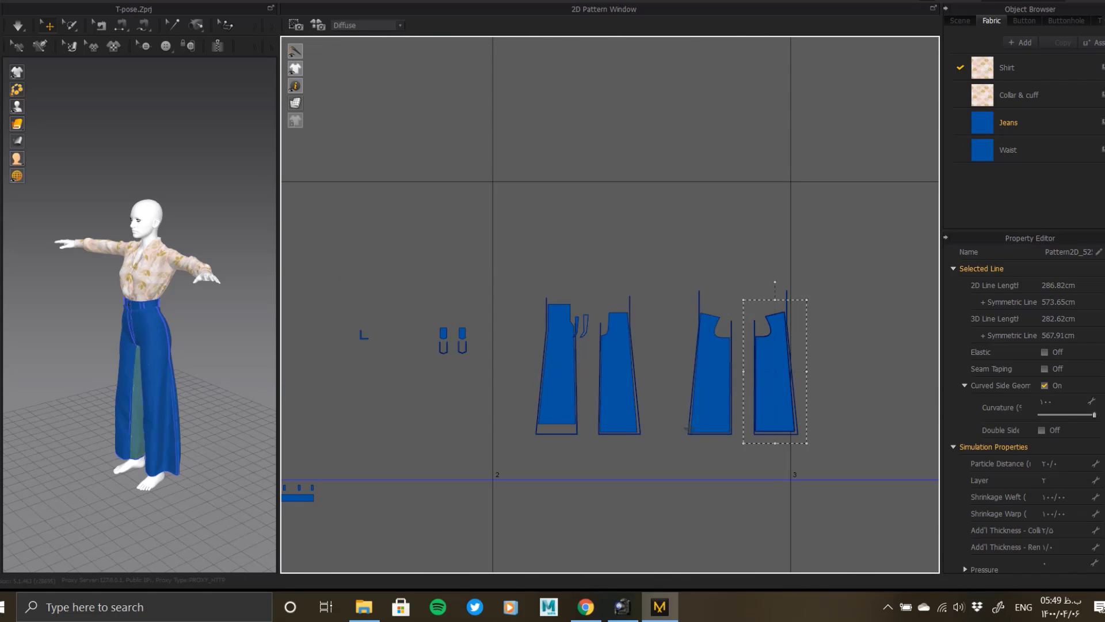
Place both back pocket patterns inside their U-shaped strips.
scroll(673, 423, down, 2)
scroll(514, 323, up, 8)
middle_drag(489, 395, 866, 320)
middle_drag(415, 390, 592, 346)
scroll(591, 345, up, 2)
drag(728, 411, 553, 301)
click(601, 262)
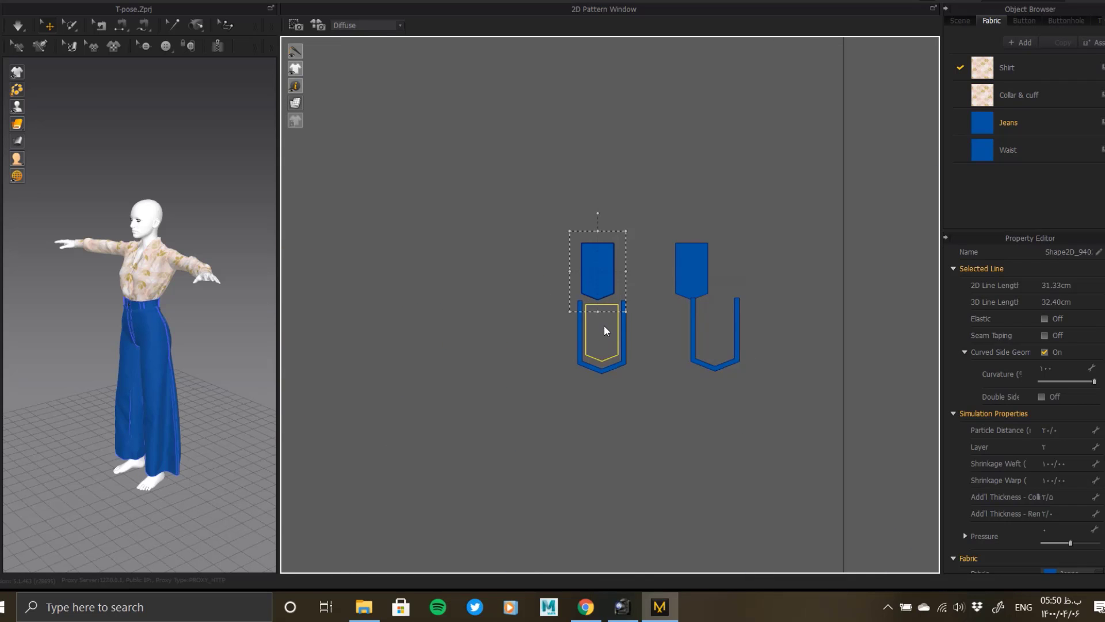
drag(604, 333, 604, 334)
drag(689, 270, 713, 333)
scroll(727, 390, down, 3)
Move the L-shaped strips down beside the waistband pieces and the back pockets above the front leg patterns.
drag(768, 393, 553, 282)
scroll(543, 339, down, 6)
drag(626, 339, 508, 433)
middle_drag(645, 305, 521, 304)
drag(516, 281, 584, 331)
drag(566, 316, 657, 252)
Move the two curved fly pieces above the front leg patterns, next to the back pockets.
scroll(646, 282, up, 5)
middle_drag(645, 282, 569, 265)
scroll(573, 282, up, 3)
mouse_move(590, 285)
mouse_down()
mouse_move(603, 214)
mouse_move(586, 202)
mouse_move(581, 300)
mouse_up()
key(ctrl+z)
scroll(640, 191, down, 2)
drag(611, 227, 636, 125)
scroll(535, 259, down, 4)
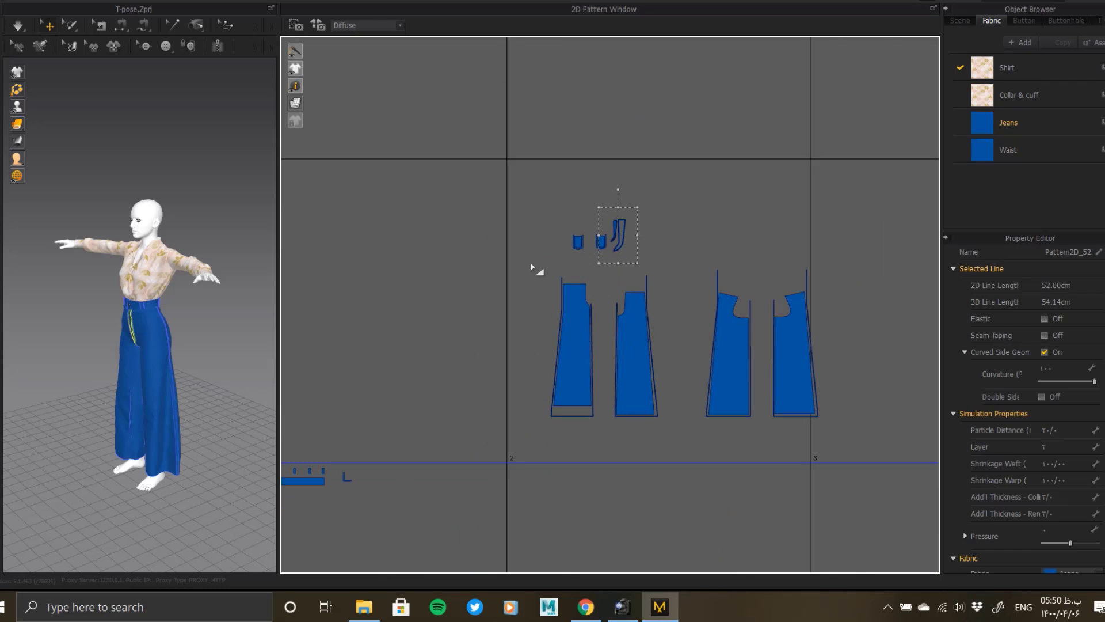
Move the four leg patterns with their strips into the second tile area, and the pockets and fly pieces above that tile.
drag(534, 257, 838, 436)
middle_drag(566, 366, 715, 399)
scroll(716, 399, down, 2)
key(ctrl+c)
key(ctrl+v)
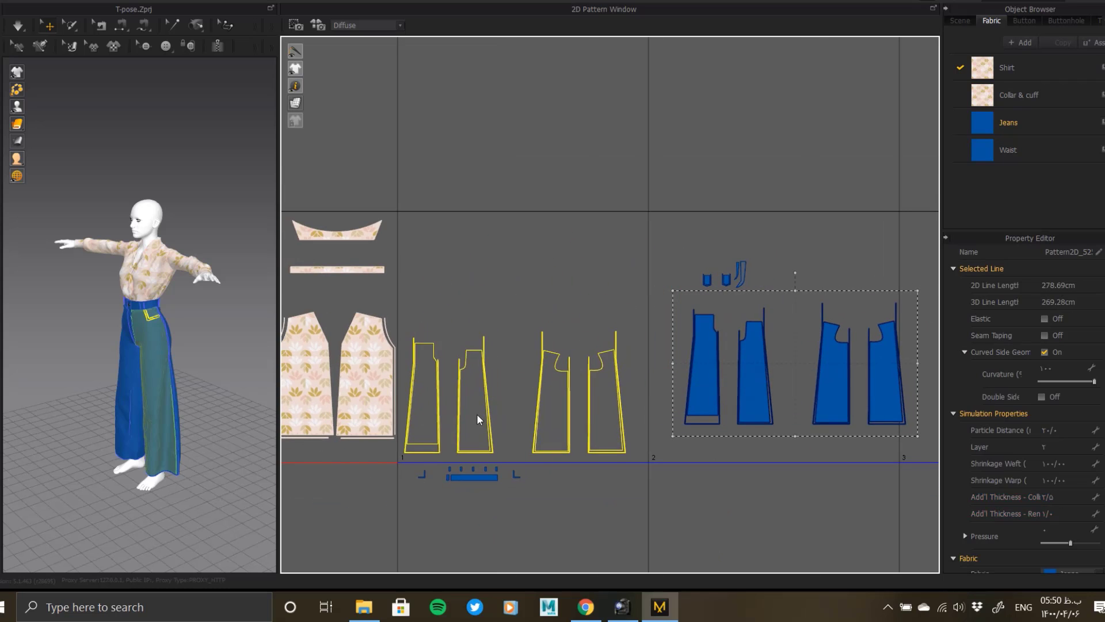
click(474, 423)
drag(799, 223, 695, 304)
drag(724, 284, 491, 147)
Try to enlarge only the four leg patterns and their strips.
mouse_move(654, 296)
mouse_down()
mouse_move(400, 482)
mouse_move(396, 469)
mouse_up()
key(ctrl+c)
key(ctrl+v)
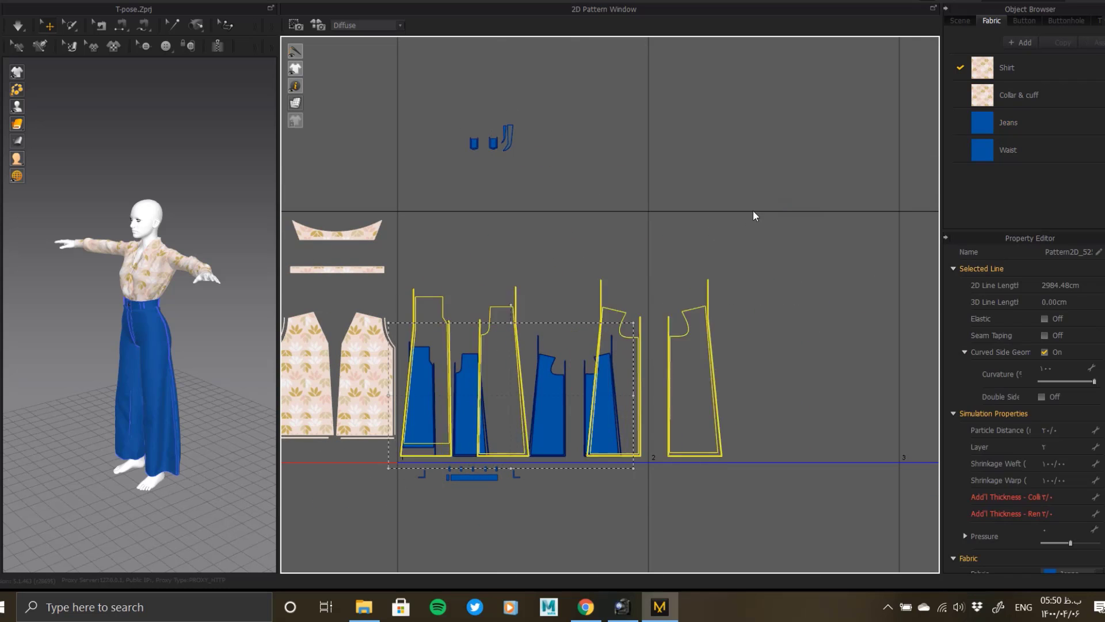
drag(813, 162, 812, 161)
click(794, 179)
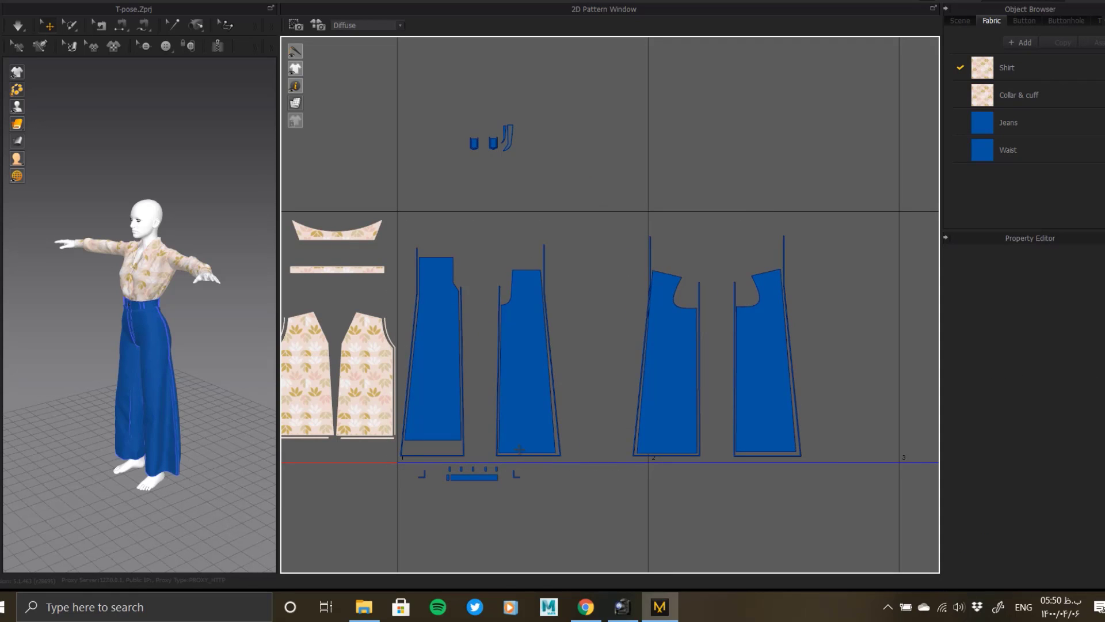
key(ctrl+z)
key(ctrl+z)
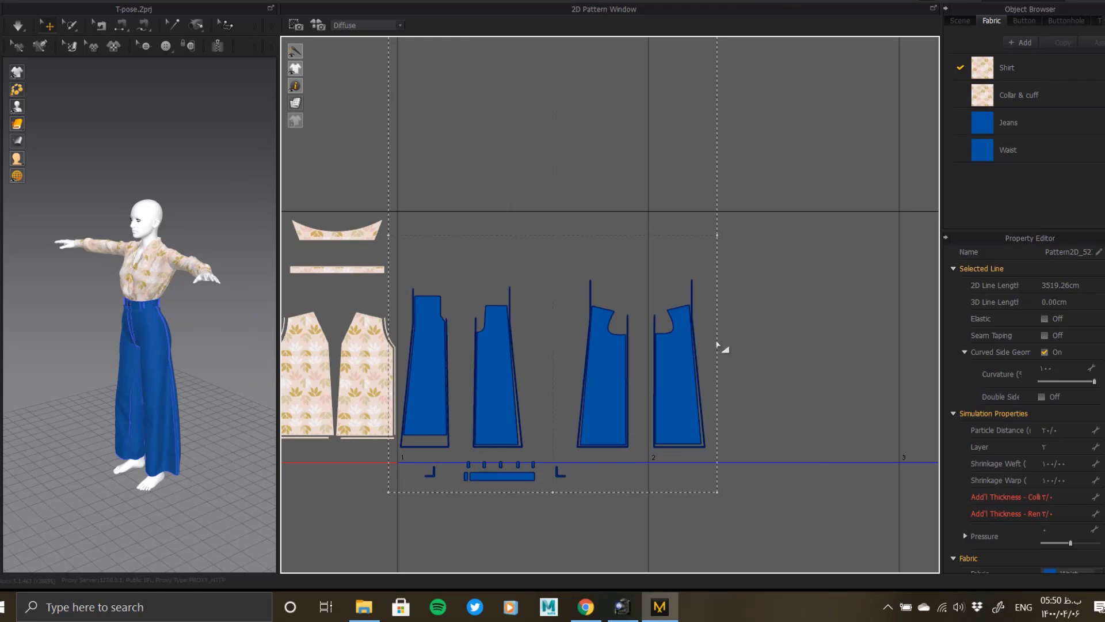
Enlarge all the jeans patterns together and move the pockets and fly pieces below the second tile.
scroll(718, 347, down, 3)
drag(703, 138, 751, 115)
drag(634, 214, 533, 107)
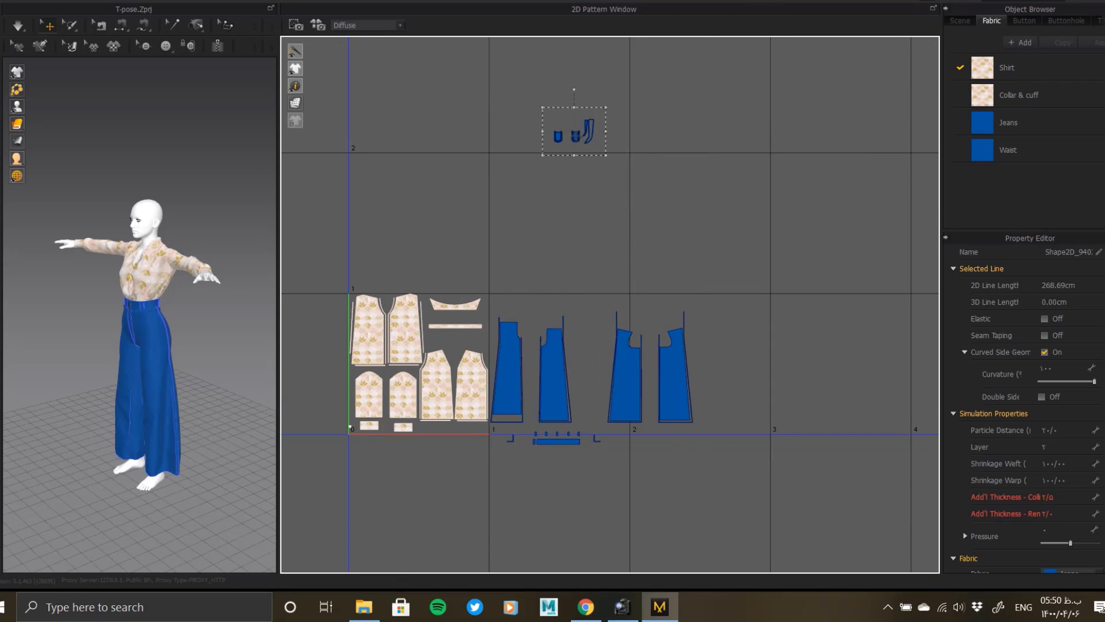
drag(567, 466, 554, 469)
Move the second front leg closer to the first and the waistband pieces to the right of the fly pieces.
scroll(551, 455, up, 5)
middle_drag(547, 440, 669, 271)
drag(668, 132, 540, 448)
drag(516, 505, 710, 447)
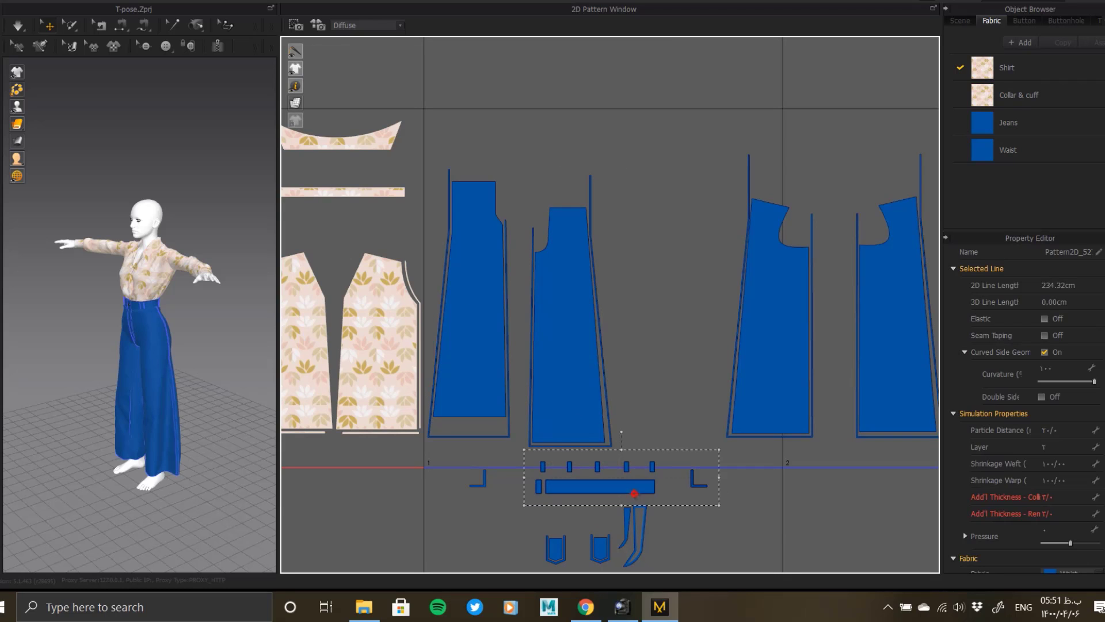
drag(634, 489, 768, 537)
Move the first front leg rightward past the second one, and the third leg to the far side of the fourth.
drag(423, 157, 529, 452)
drag(488, 387, 662, 375)
drag(717, 131, 816, 470)
drag(790, 387, 1012, 392)
Place the first front leg at the second tile's right edge and the second front leg at its left edge.
drag(731, 450, 592, 242)
drag(650, 342, 747, 375)
drag(619, 147, 510, 455)
drag(575, 407, 477, 422)
middle_drag(501, 407, 332, 412)
Move both back leg patterns with their strips into the second tile, side by side between the two front legs.
drag(664, 116, 785, 458)
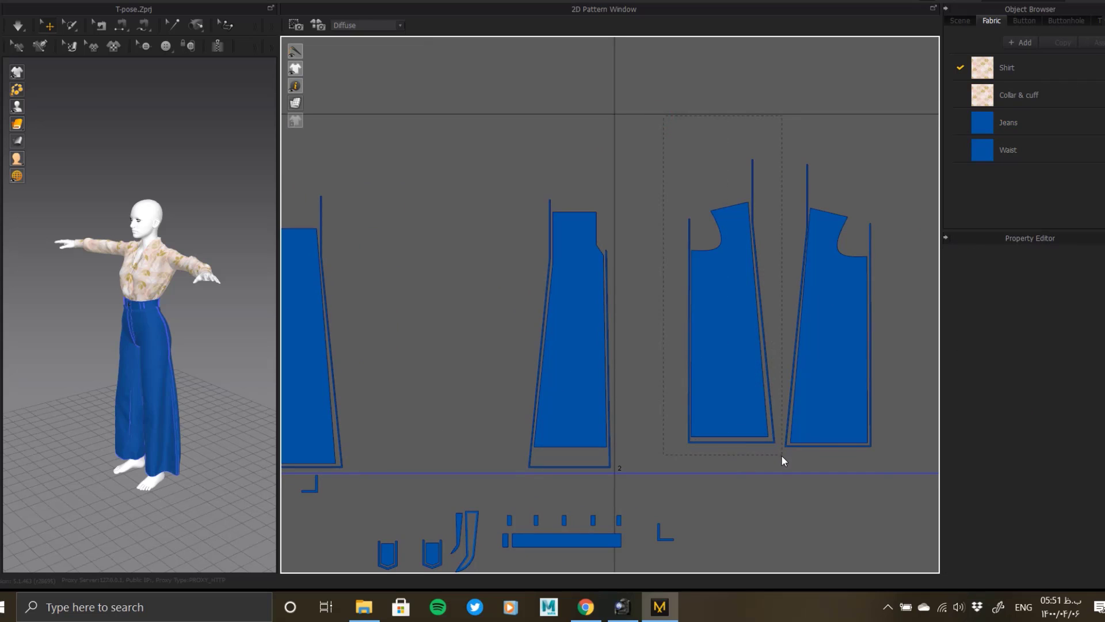
key(ctrl+c)
key(ctrl+v)
click(382, 385)
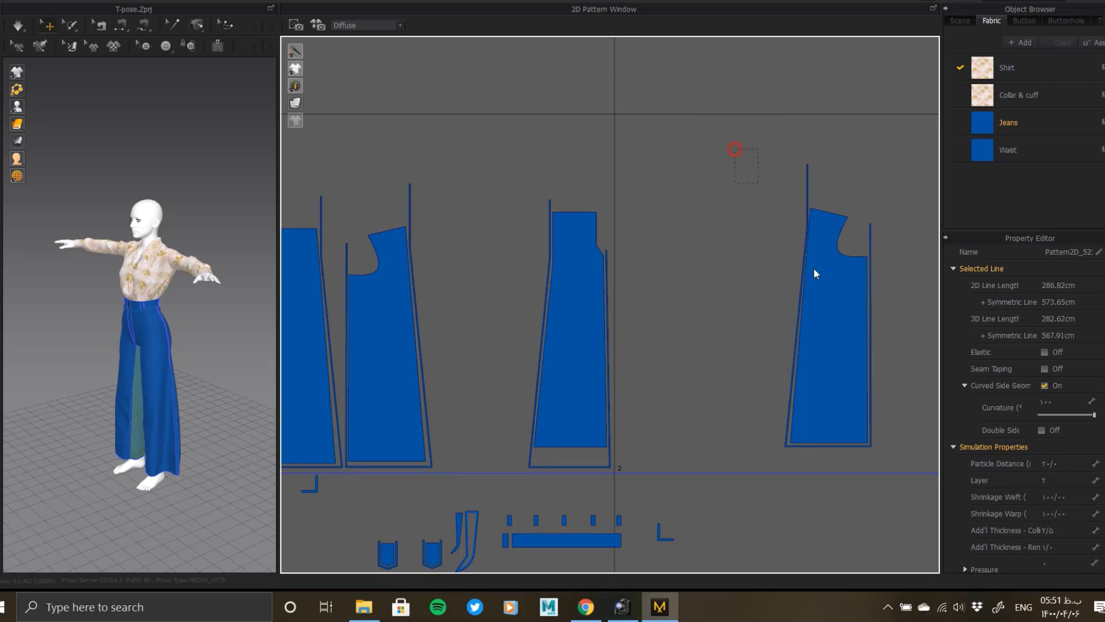
click(813, 268)
key(ctrl+c)
key(ctrl+v)
click(492, 378)
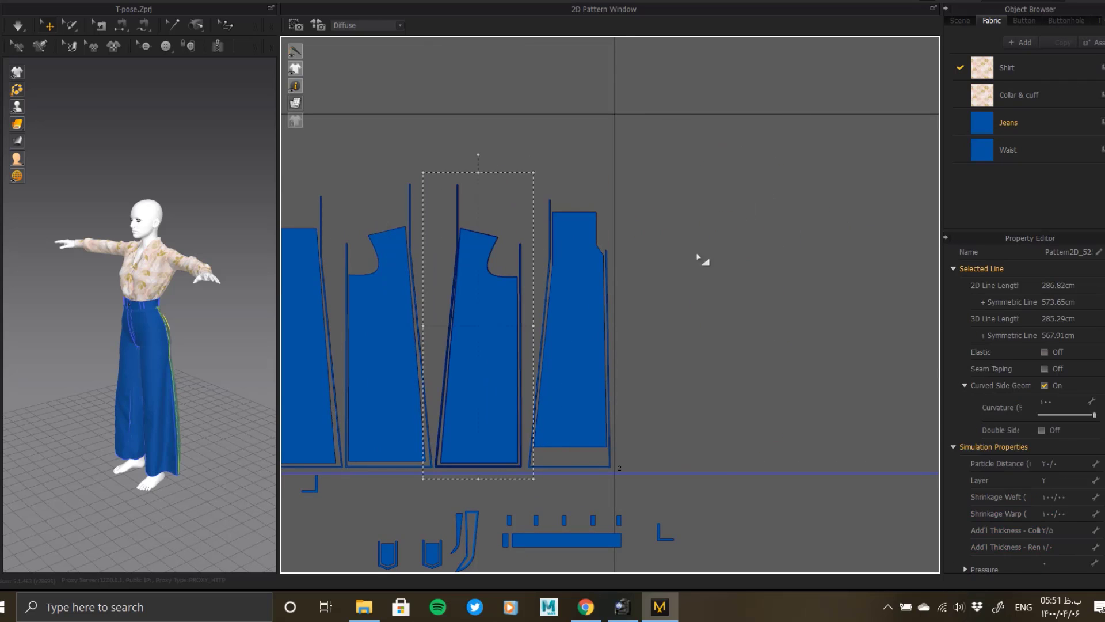
Adjust the fourth jeans leg and the complete jeans group so the legs sit tightly against the second UV tile's edges.
click(528, 430)
scroll(525, 462, up, 3)
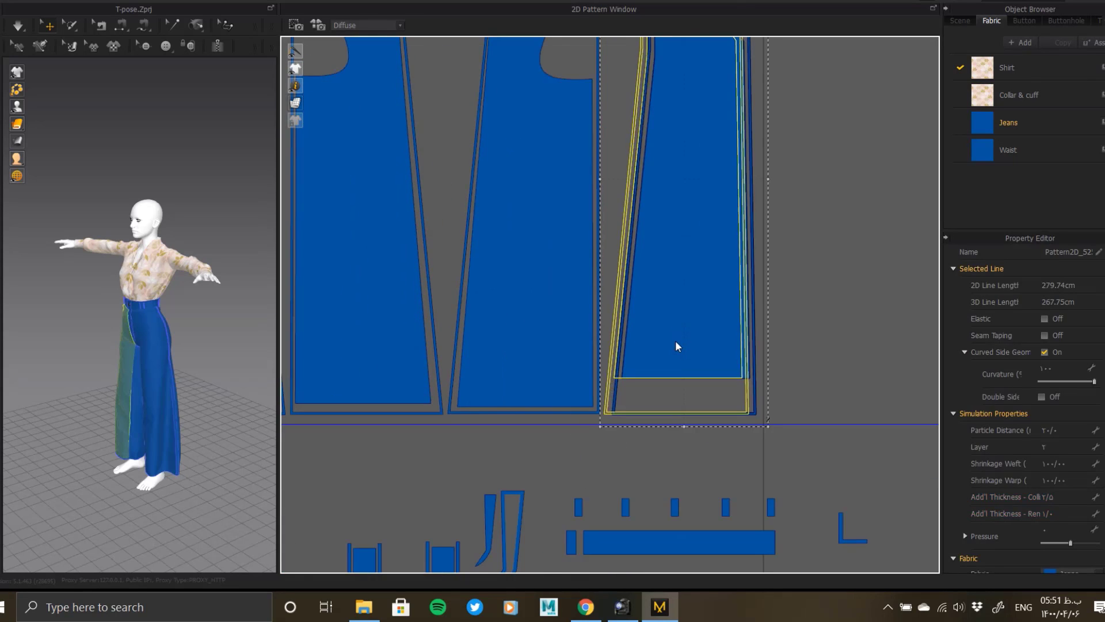
scroll(678, 345, down, 5)
scroll(525, 230, up, 4)
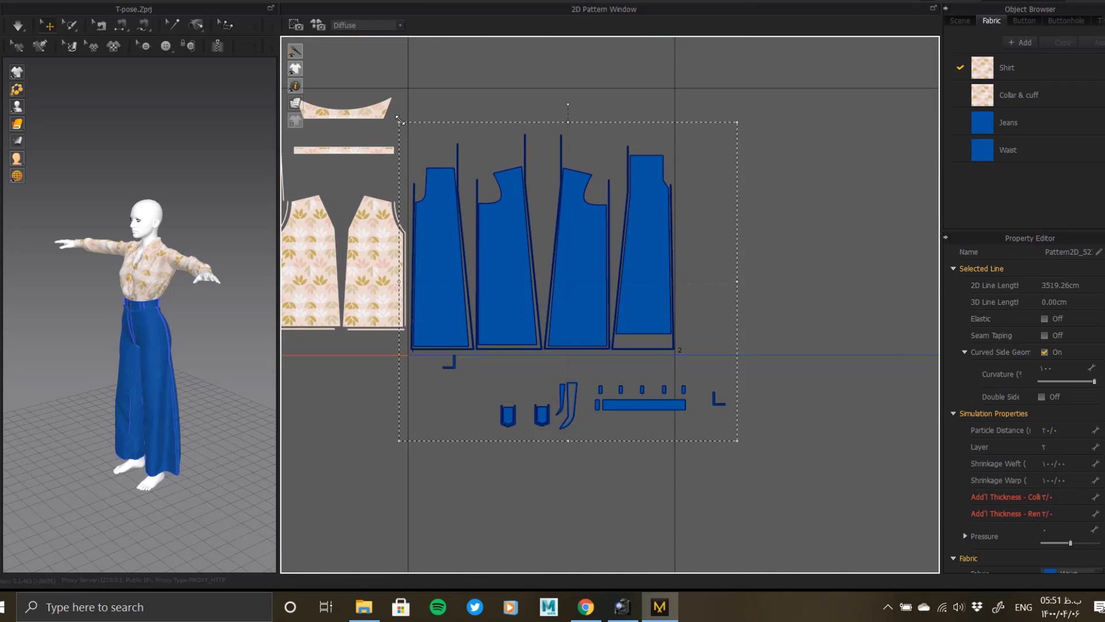
scroll(553, 426, up, 3)
scroll(628, 235, down, 1)
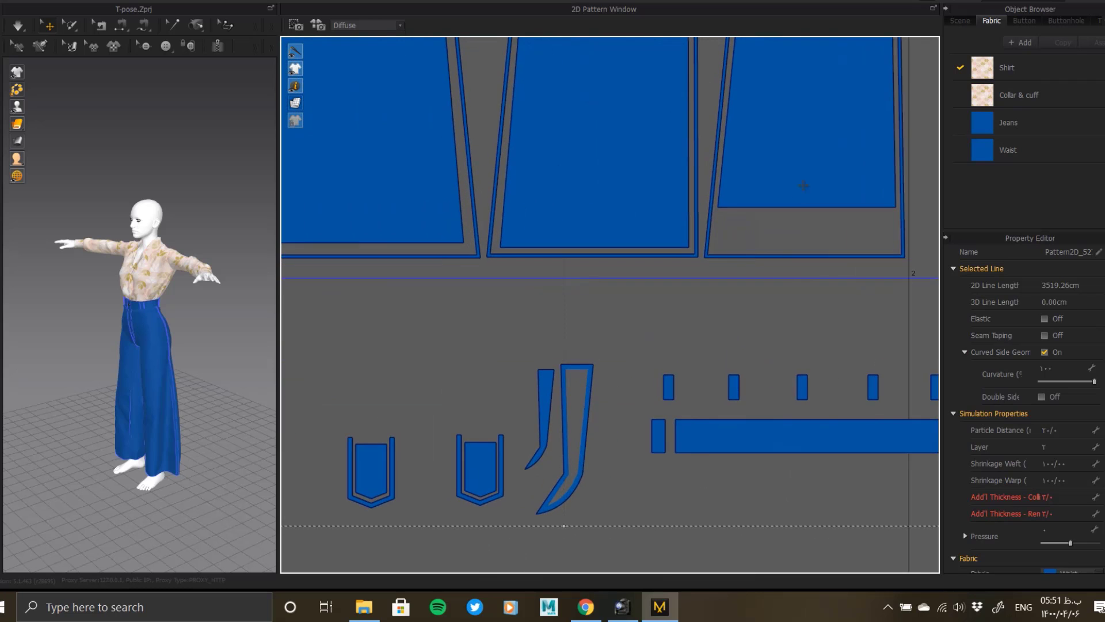
scroll(806, 204, down, 3)
scroll(497, 338, up, 2)
scroll(498, 368, up, 2)
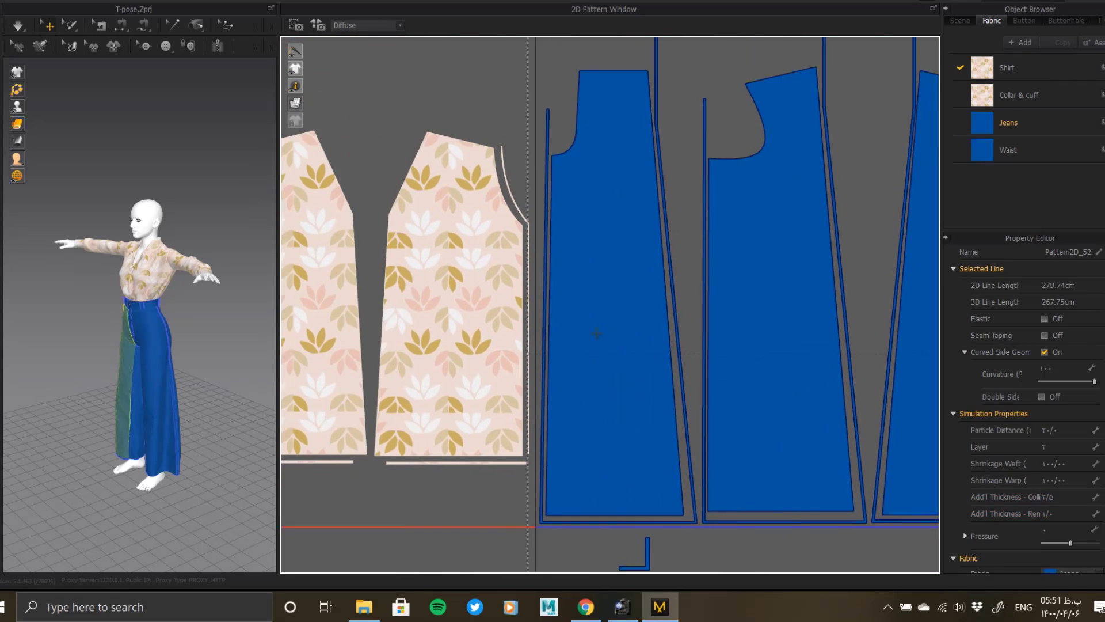
scroll(597, 336, down, 2)
scroll(624, 420, up, 1)
scroll(624, 420, down, 2)
Select all small jeans pieces below the legs and move them together above the leg patterns.
drag(809, 473, 845, 484)
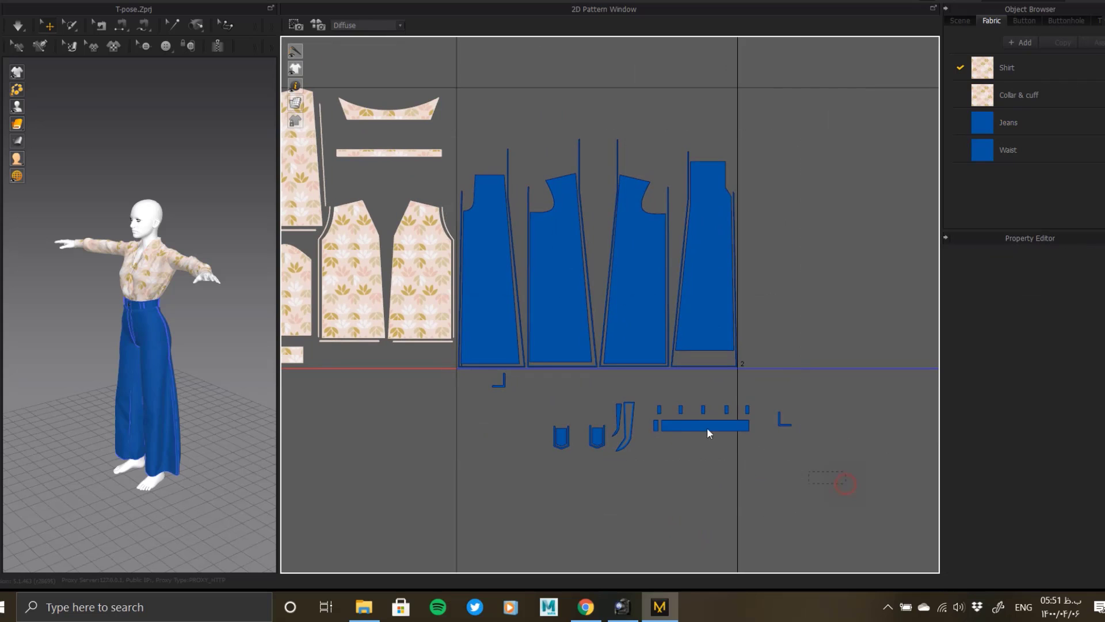
drag(481, 374, 480, 374)
drag(686, 425, 680, 98)
middle_drag(674, 101, 675, 268)
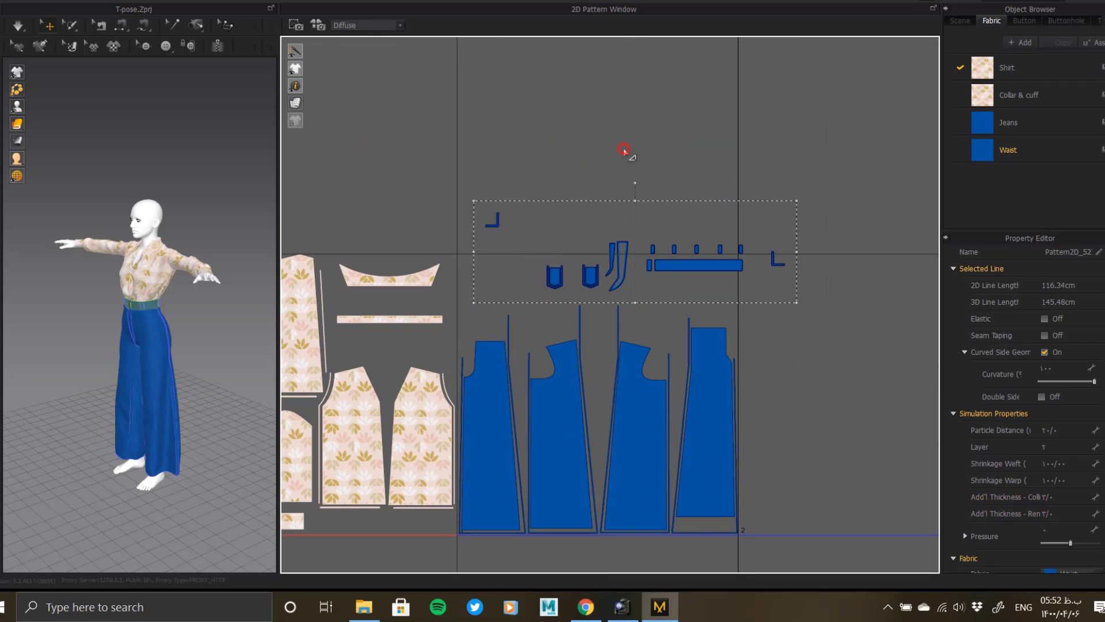
click(627, 153)
Place the two back pockets and the two fly pieces in the gaps around the tops of the legs.
scroll(585, 256, up, 2)
drag(597, 281, 551, 358)
click(629, 241)
drag(402, 362, 402, 361)
drag(653, 229, 618, 373)
Lower the waistband and belt loops inside the second tile and place one L-shaped piece on either side of them.
drag(652, 205, 646, 302)
drag(449, 199, 471, 293)
drag(904, 261, 714, 301)
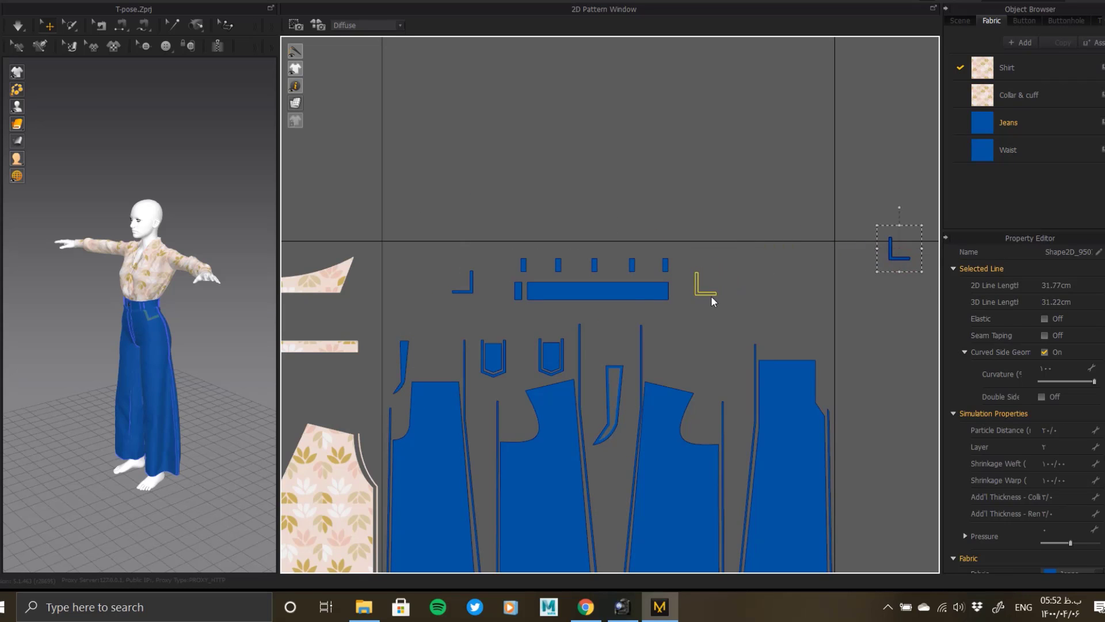
click(785, 311)
Switch from the UV Editor to Simulation mode.
scroll(676, 323, down, 5)
scroll(84, 310, up, 5)
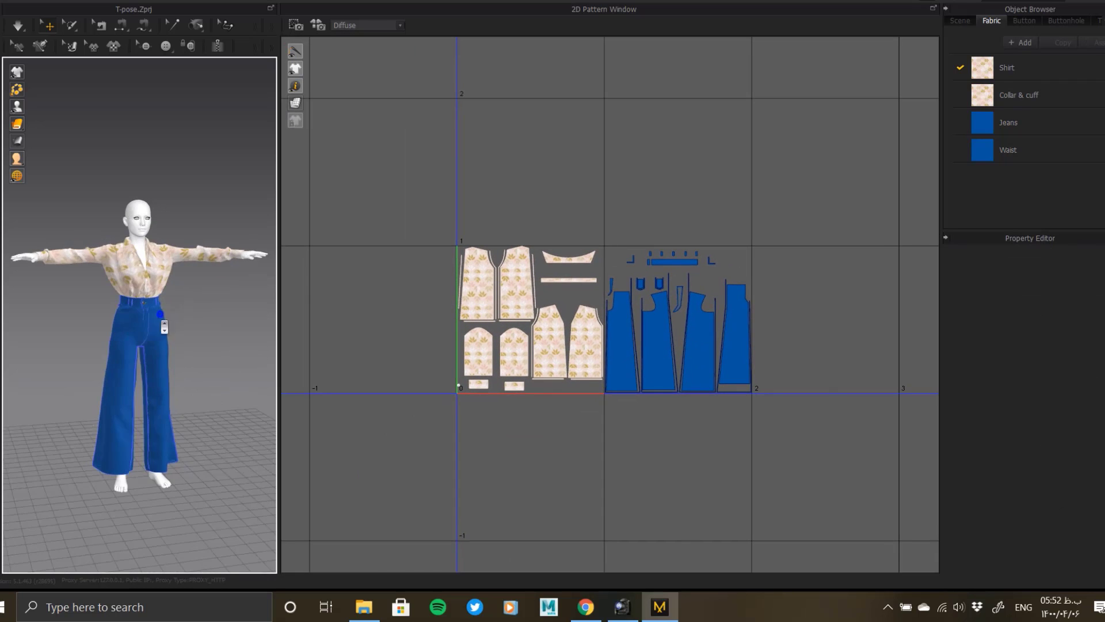
right_drag(83, 310, 21, 311)
key(alt+shift)
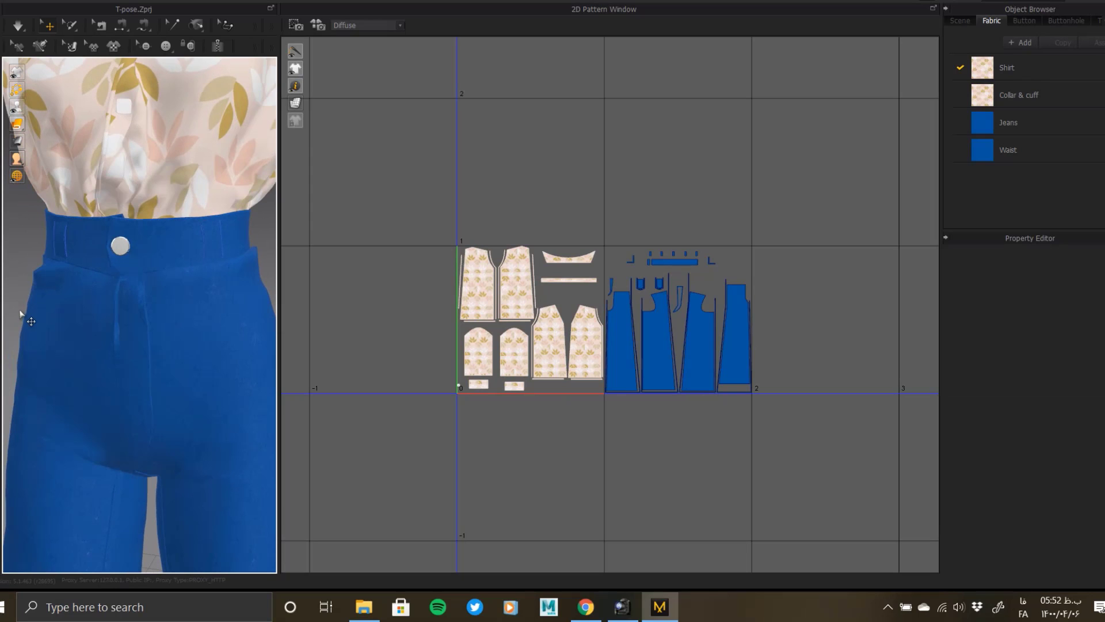
click(1026, 11)
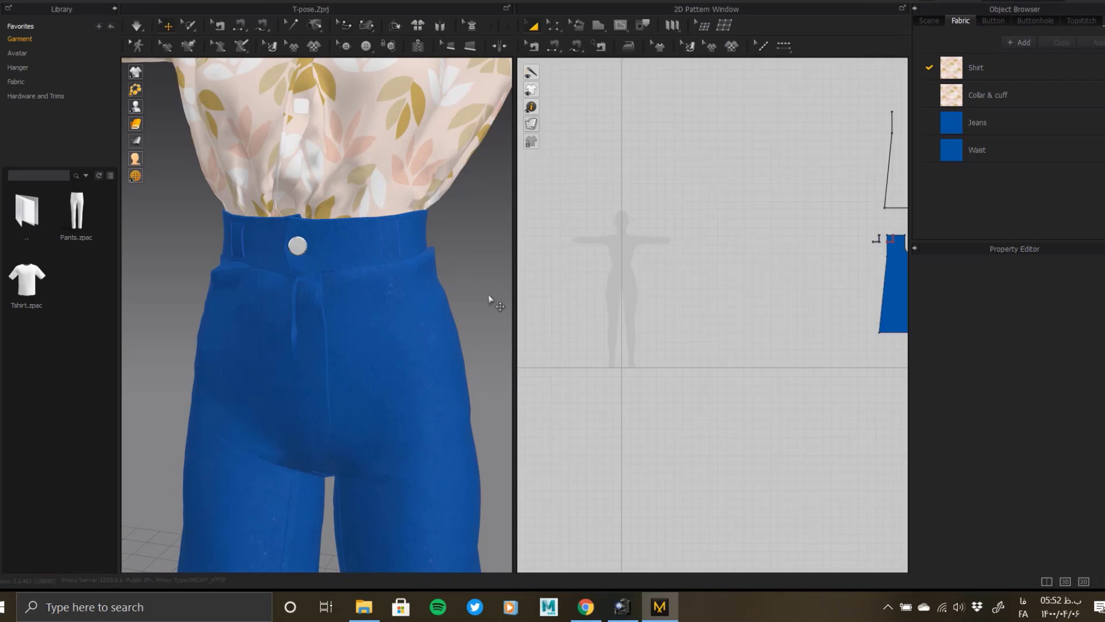
scroll(686, 318, down, 5)
middle_drag(687, 320, 582, 408)
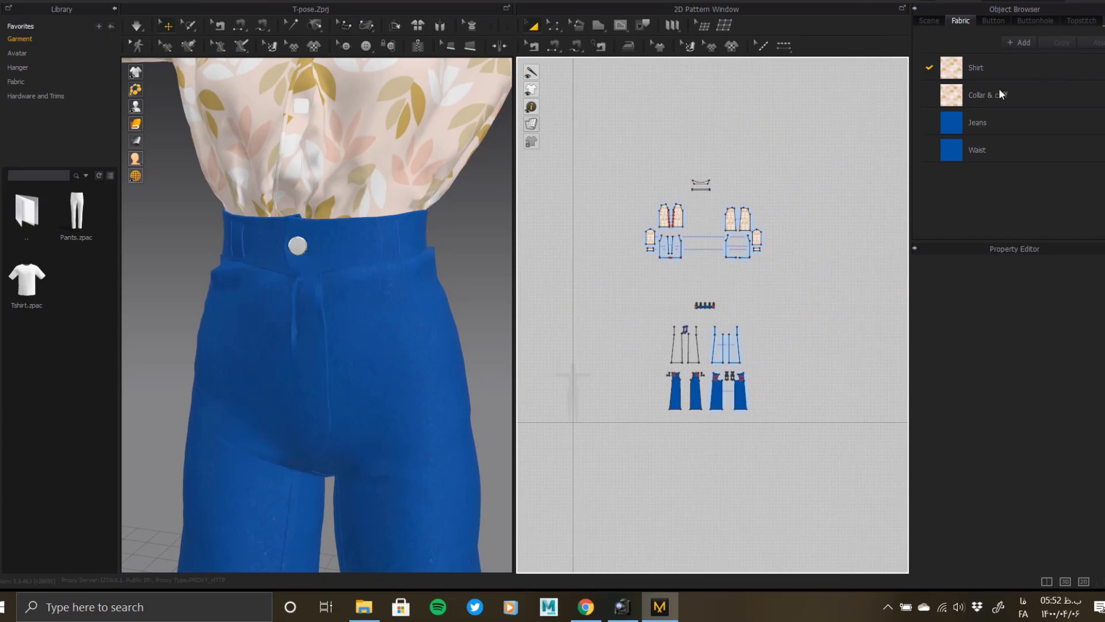
Switch to Animation mode and move the playhead to the final pose at frame 150.
click(1045, 1)
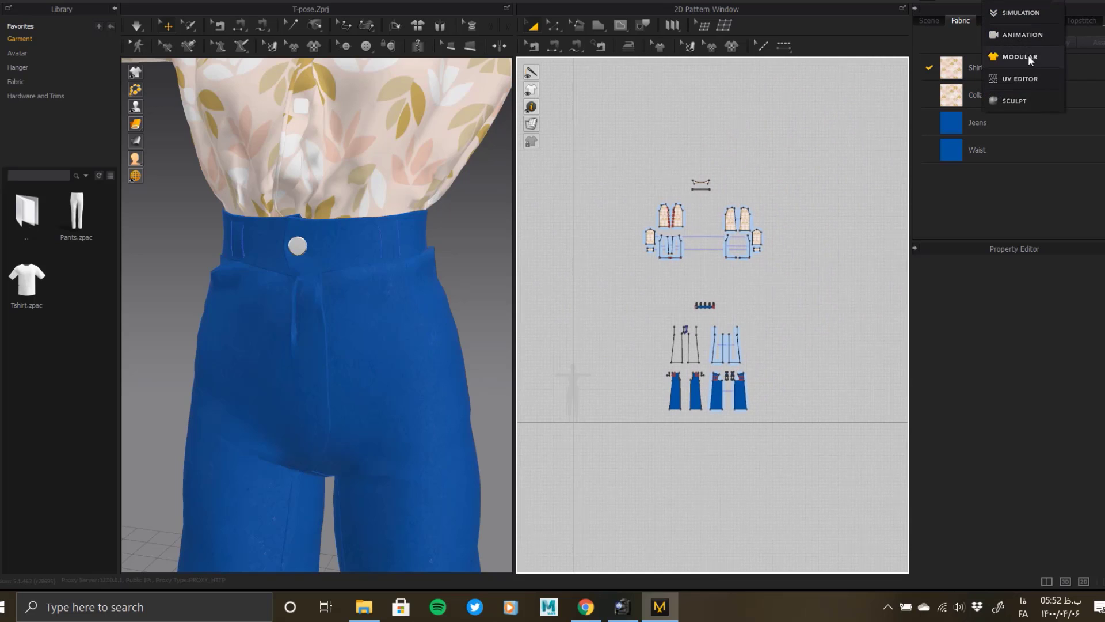
click(1021, 35)
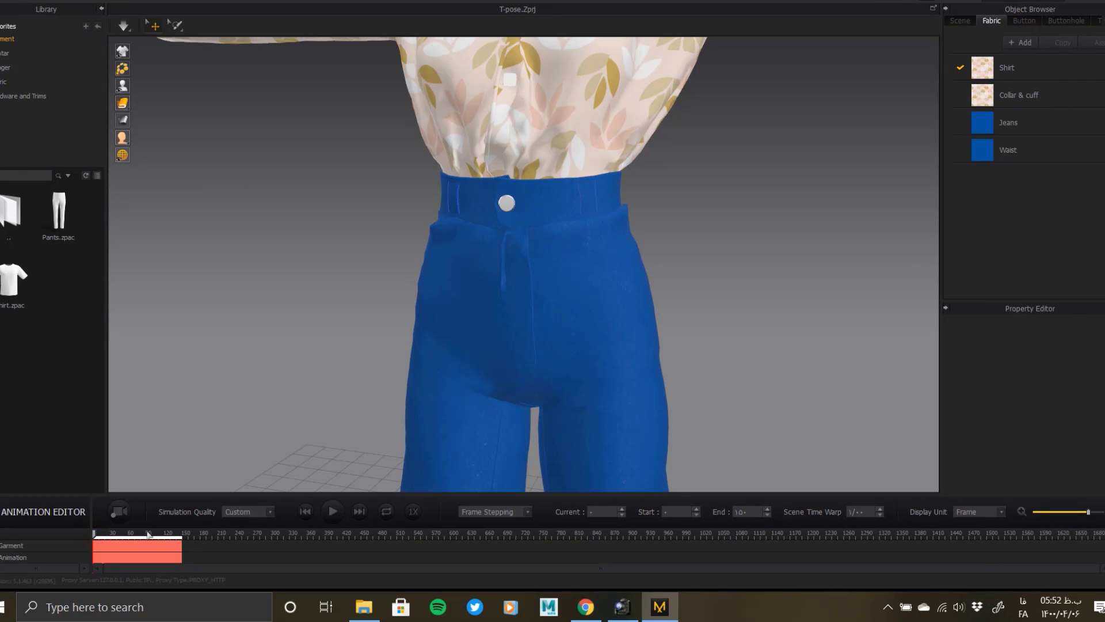
drag(148, 536, 185, 535)
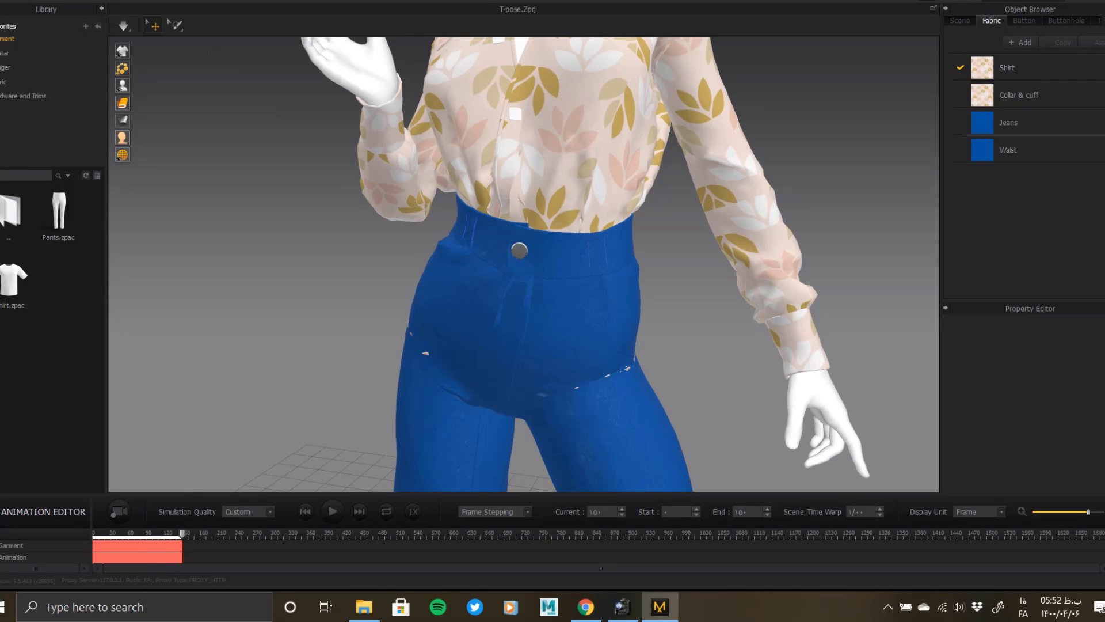
Return to Simulation mode and save the project as Current pose.Zprj over the existing file.
click(29, 1)
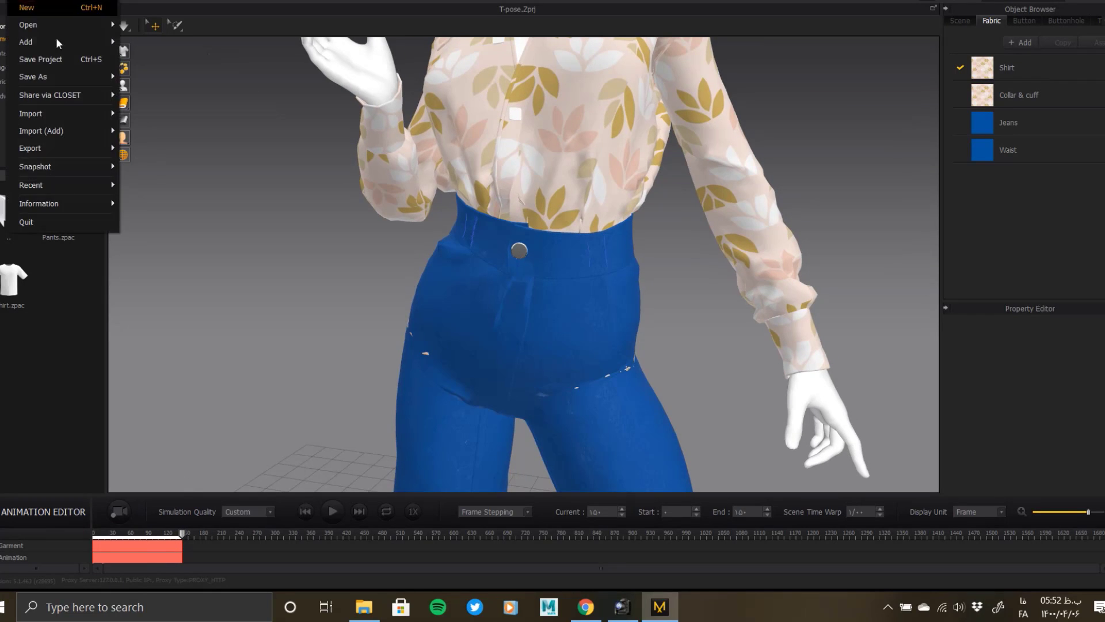
click(1008, 2)
click(1016, 12)
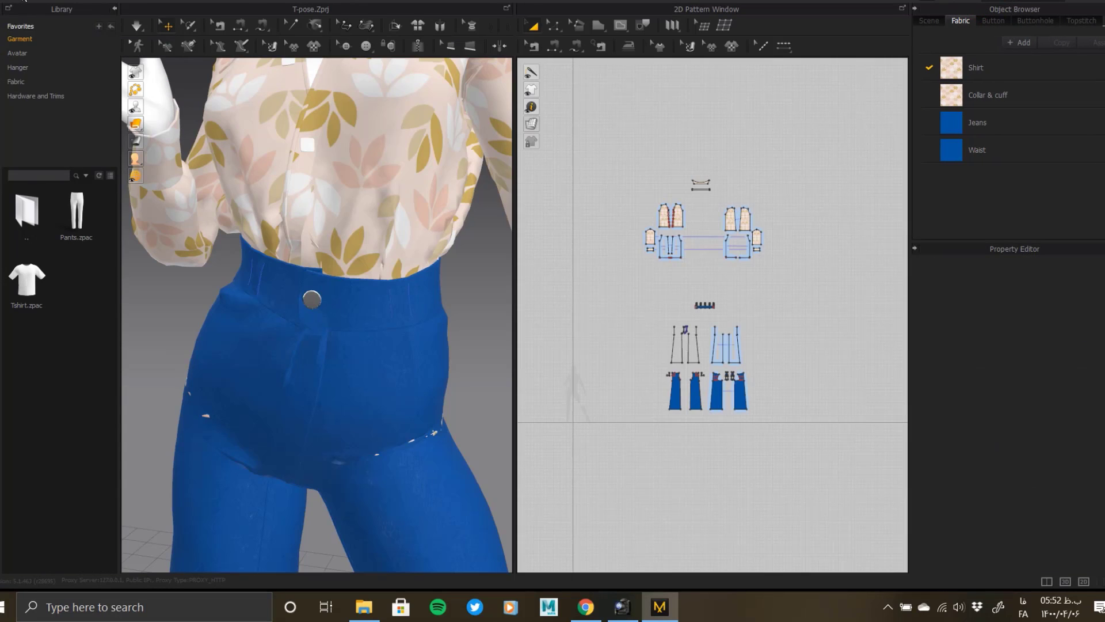
click(25, 2)
mouse_move(68, 78)
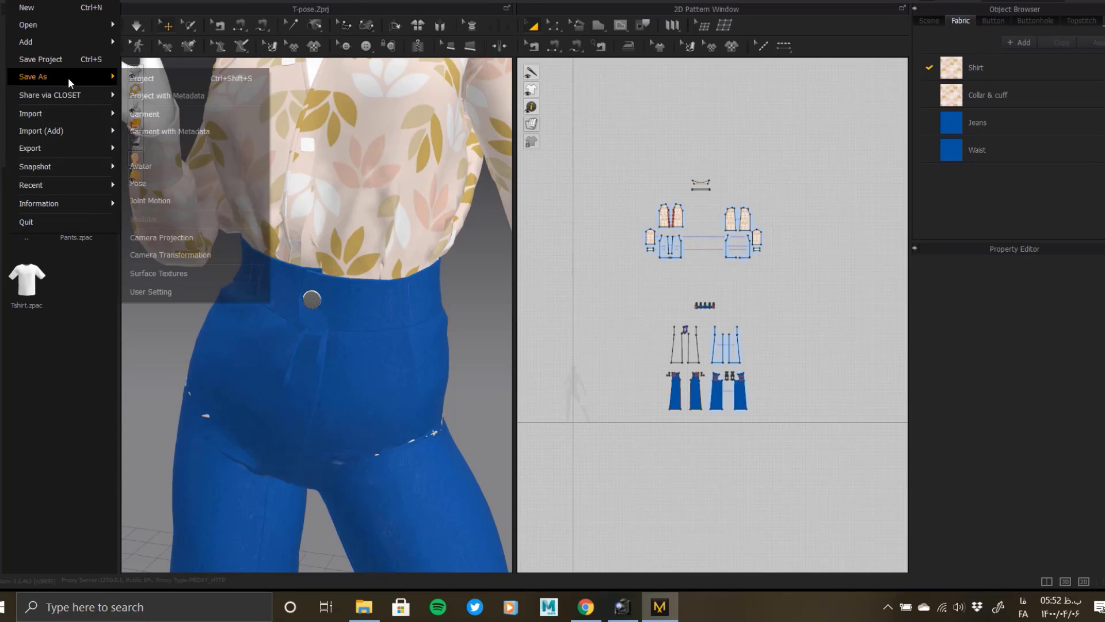
click(157, 82)
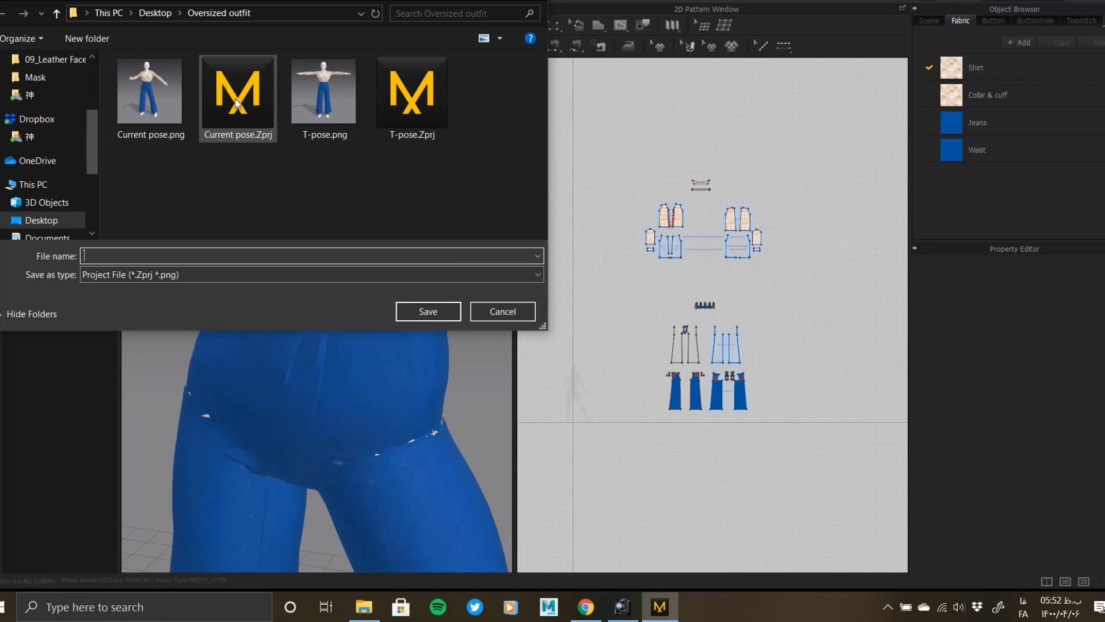
double_click(235, 103)
click(602, 294)
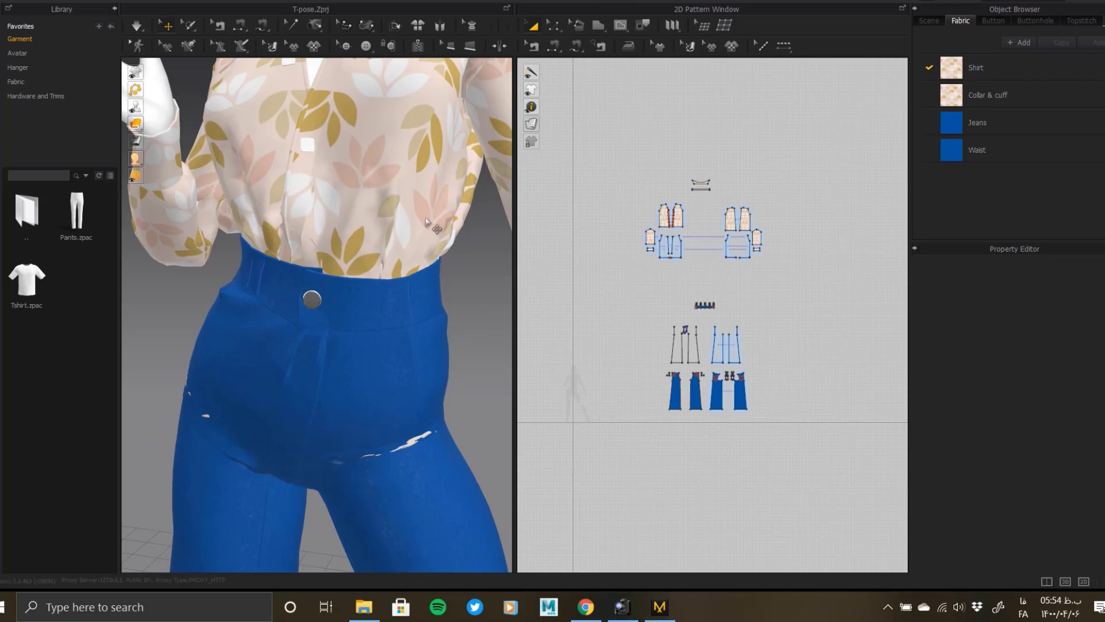
Run the simulation to settle the shirt and jeans on the posed avatar.
scroll(382, 275, down, 5)
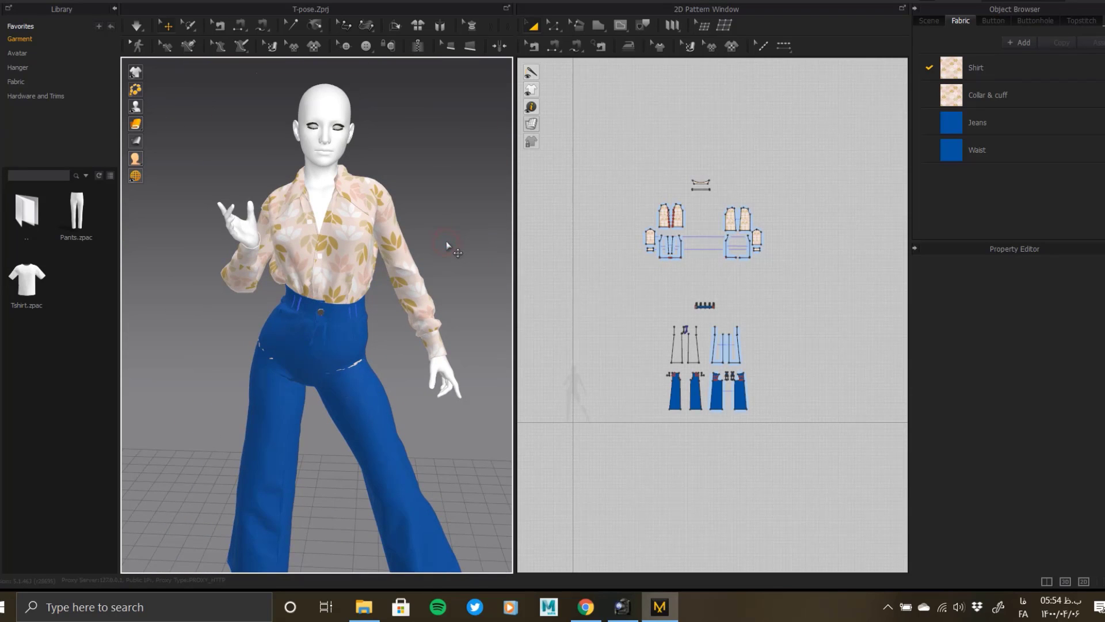
key(space)
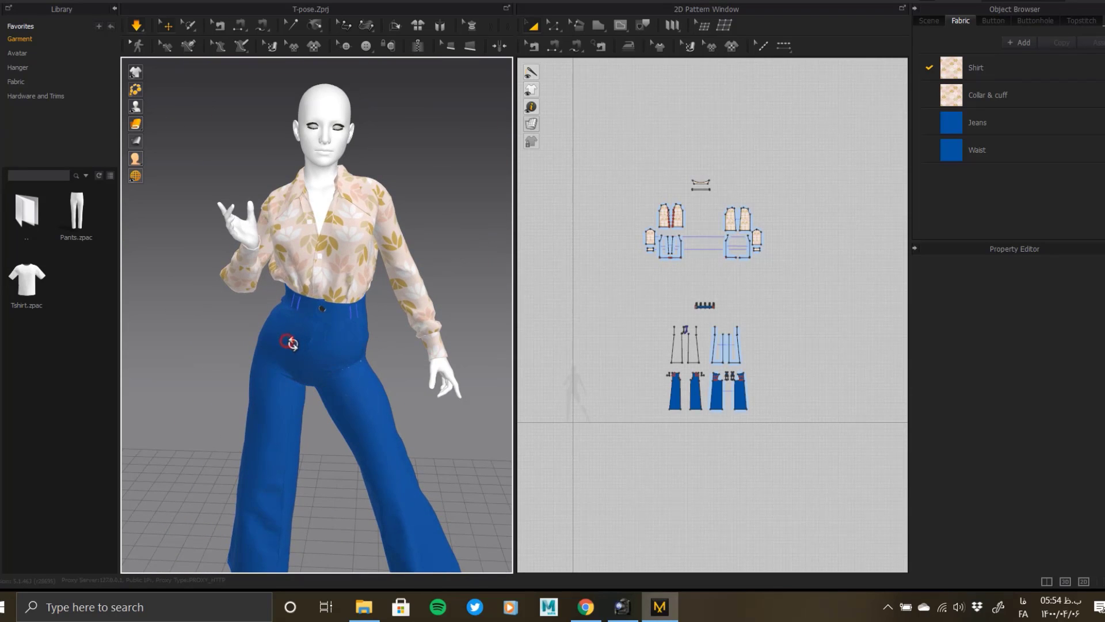
right_drag(289, 344, 285, 371)
right_drag(409, 384, 587, 388)
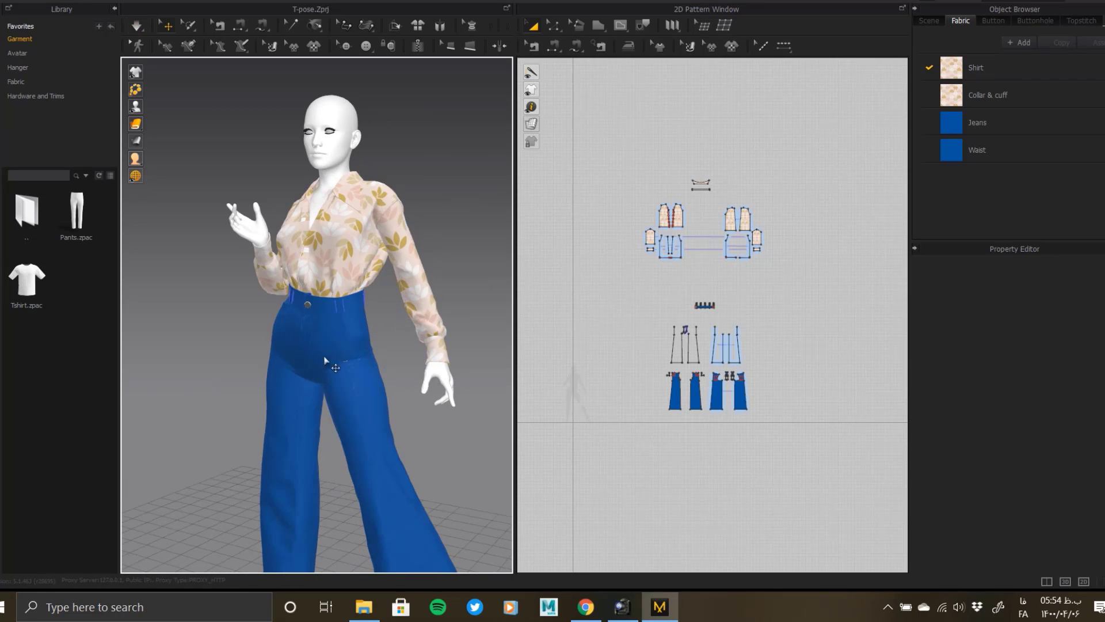
Examine the drape of the shirt and jeans on the posed avatar from the back, sides and front.
right_drag(324, 361, 372, 354)
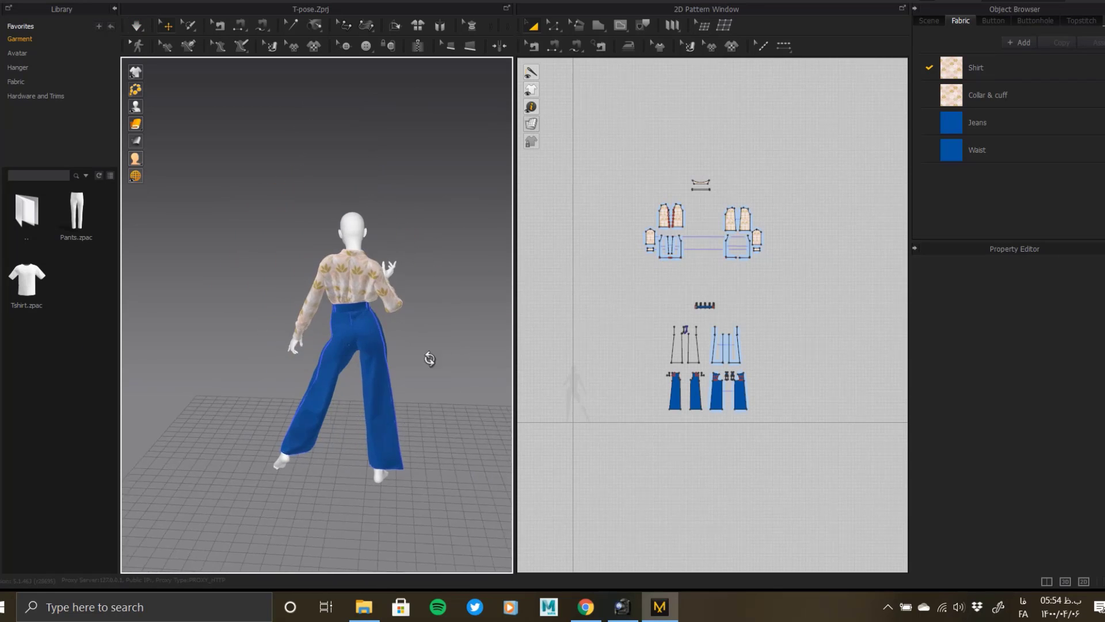
scroll(335, 277, up, 5)
middle_drag(336, 280, 339, 404)
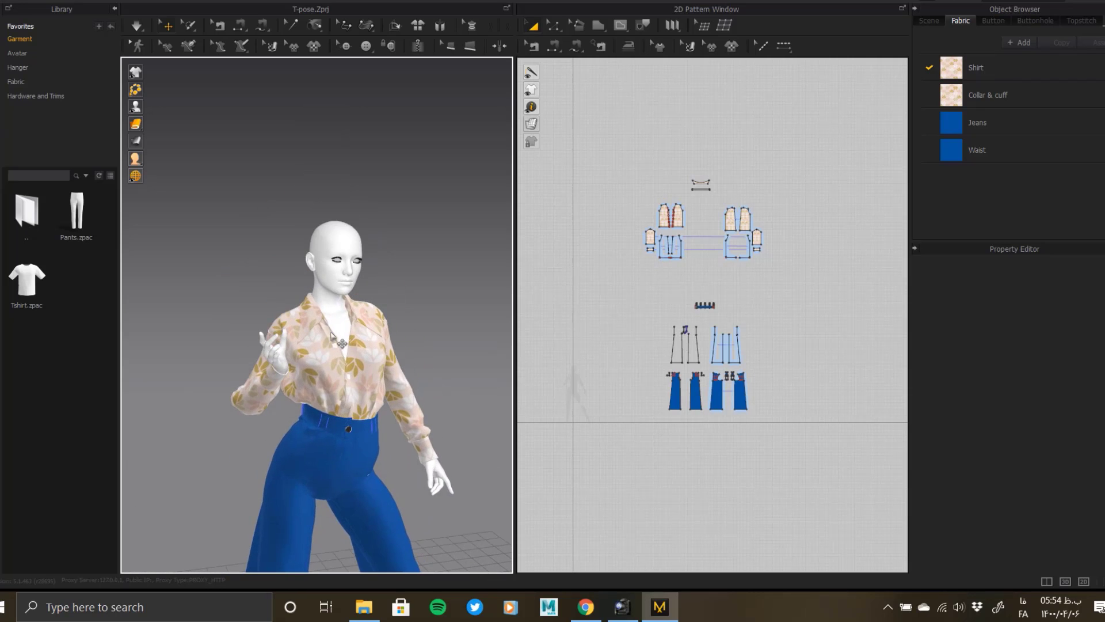
scroll(361, 418, up, 5)
scroll(322, 388, down, 5)
right_drag(520, 367, 346, 361)
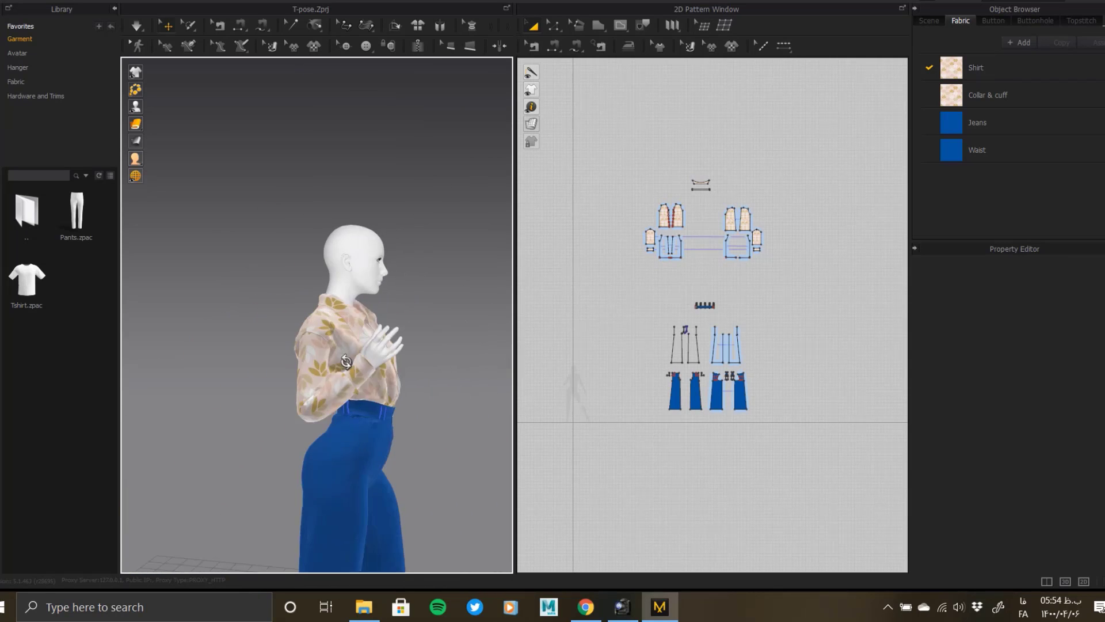
right_drag(330, 282, 252, 333)
scroll(402, 256, up, 5)
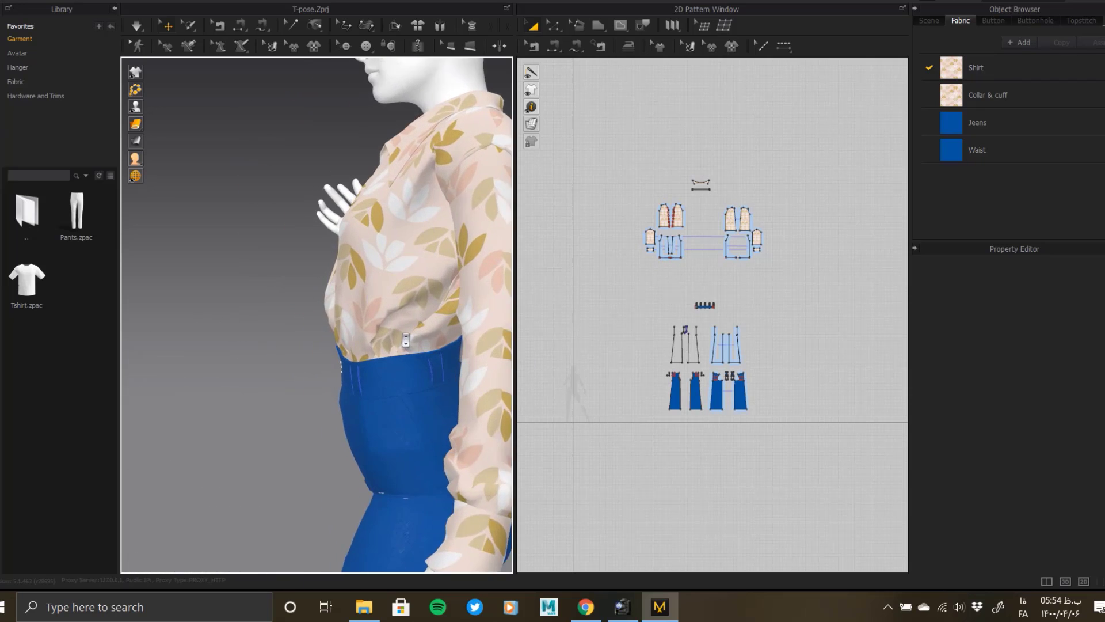
scroll(405, 336, down, 5)
middle_drag(364, 303, 415, 338)
right_drag(414, 338, 377, 350)
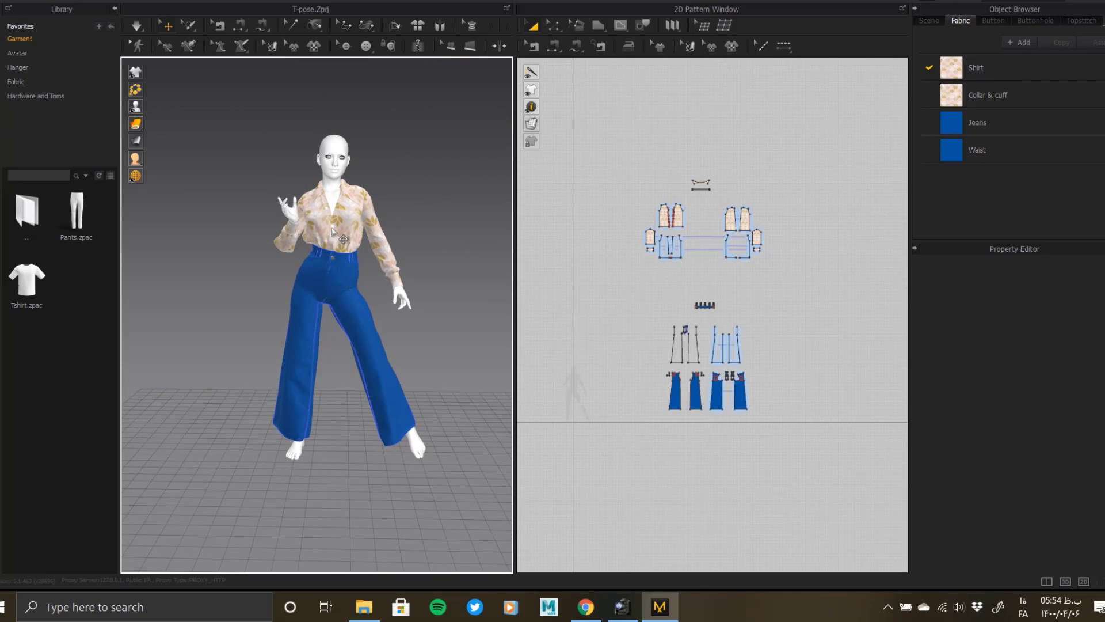
scroll(348, 263, up, 3)
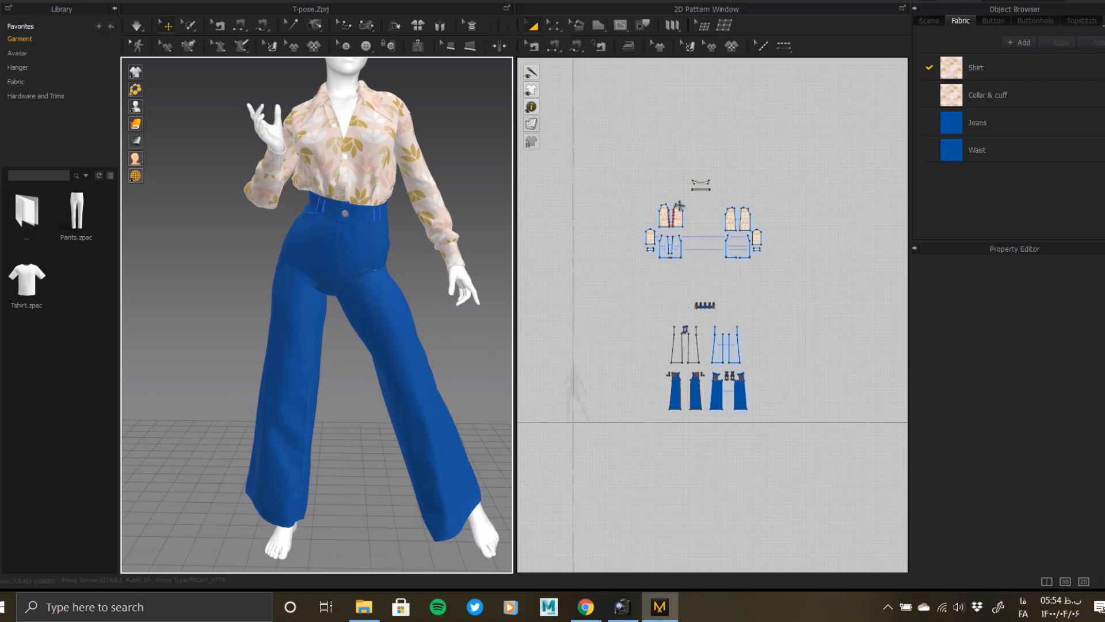
Select all shirt and jeans patterns and convert their meshes to quads with Quadrangulate.
click(615, 161)
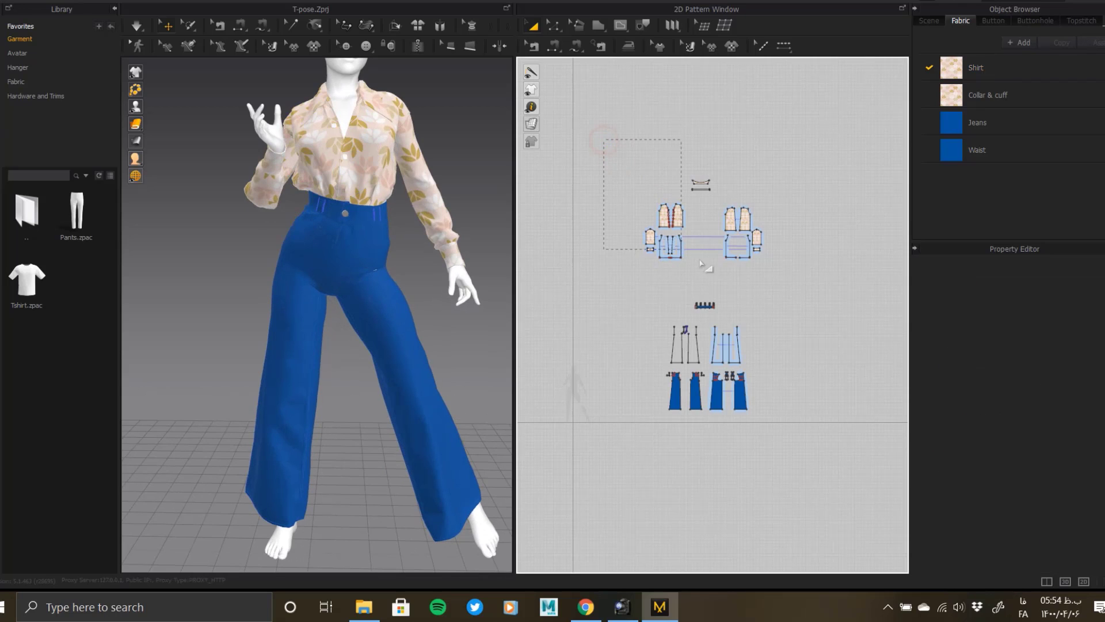
drag(792, 465, 791, 466)
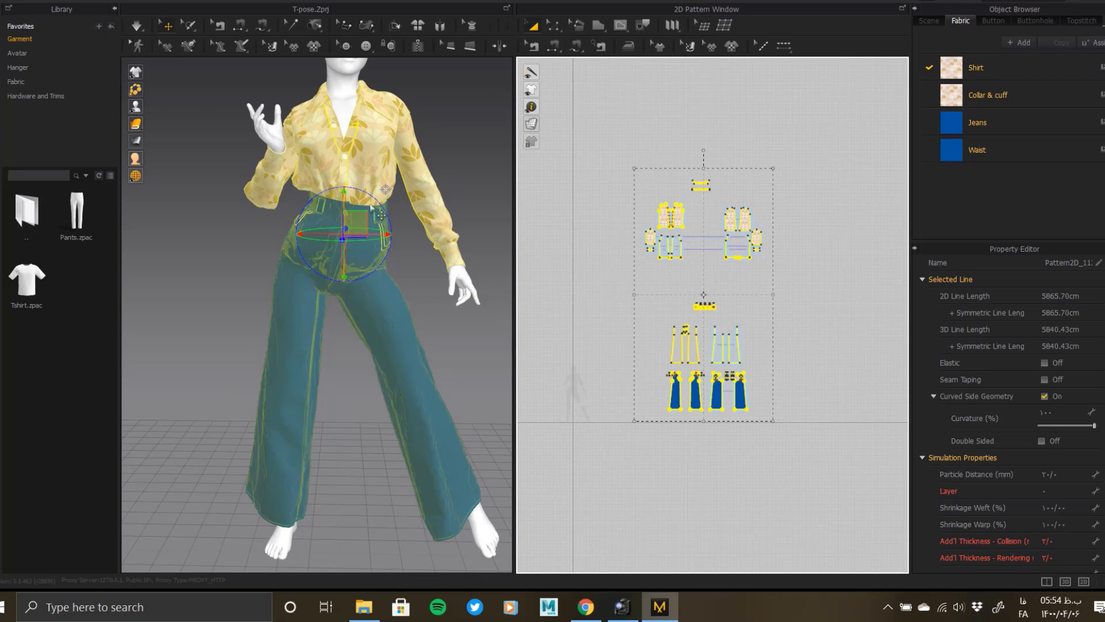
middle_drag(361, 190, 357, 282)
right_drag(357, 282, 341, 259)
scroll(341, 256, up, 4)
middle_drag(340, 252, 314, 314)
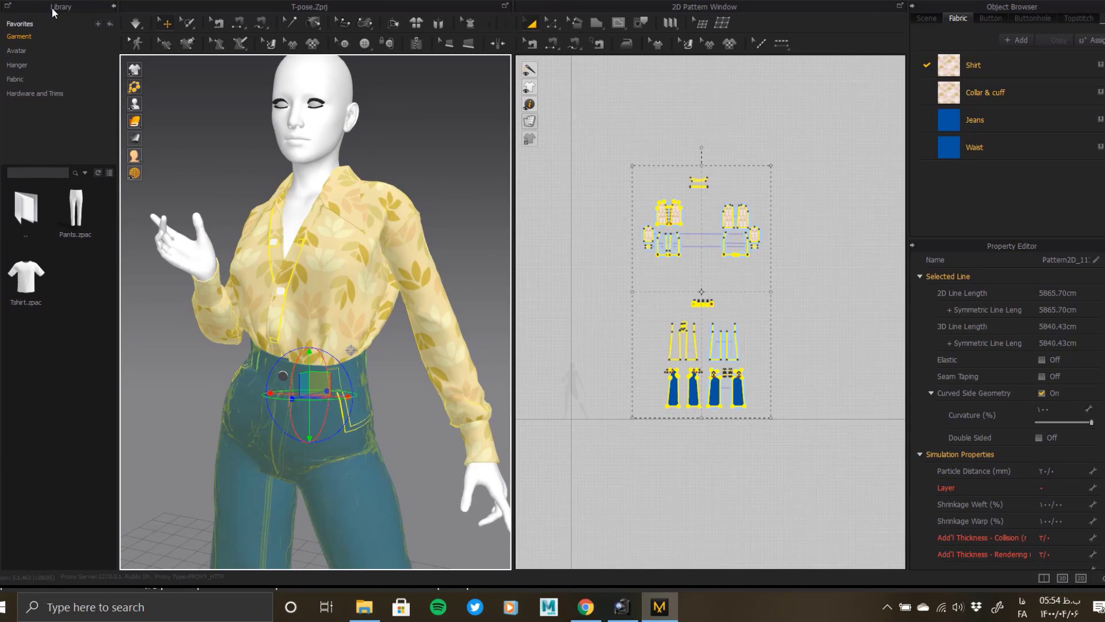
click(26, 1)
mouse_move(85, 112)
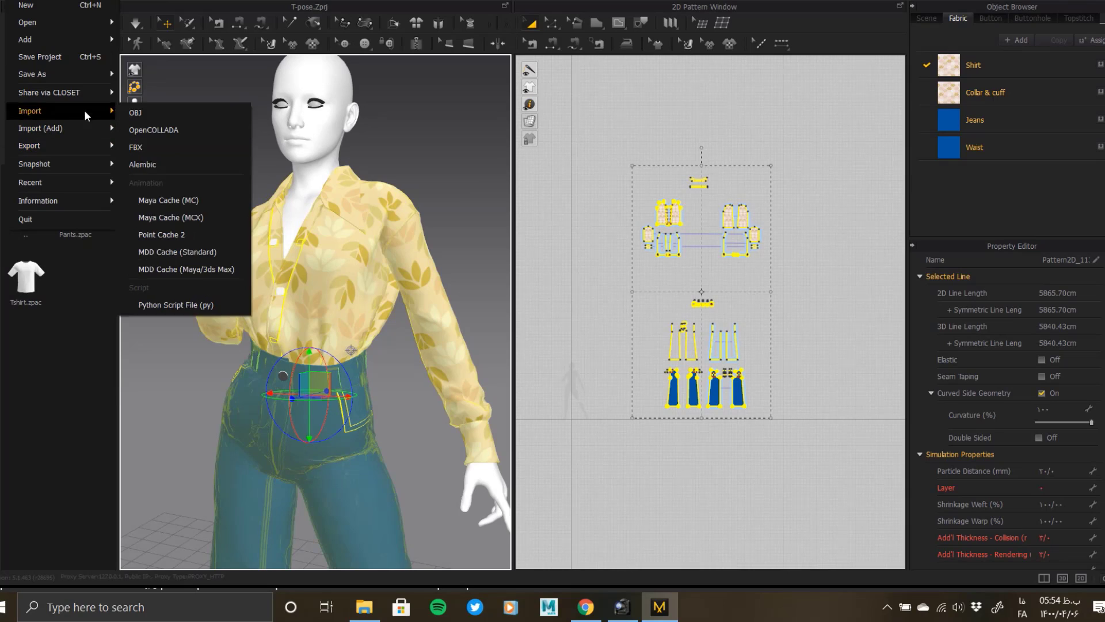
click(42, 2)
mouse_move(107, 127)
mouse_move(192, 130)
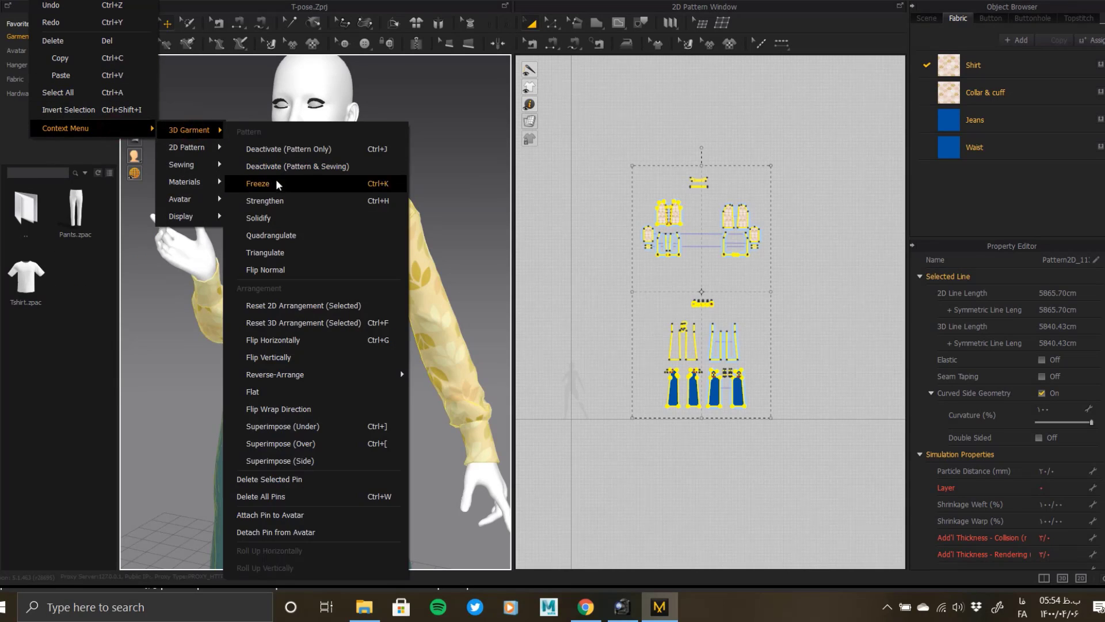
click(263, 238)
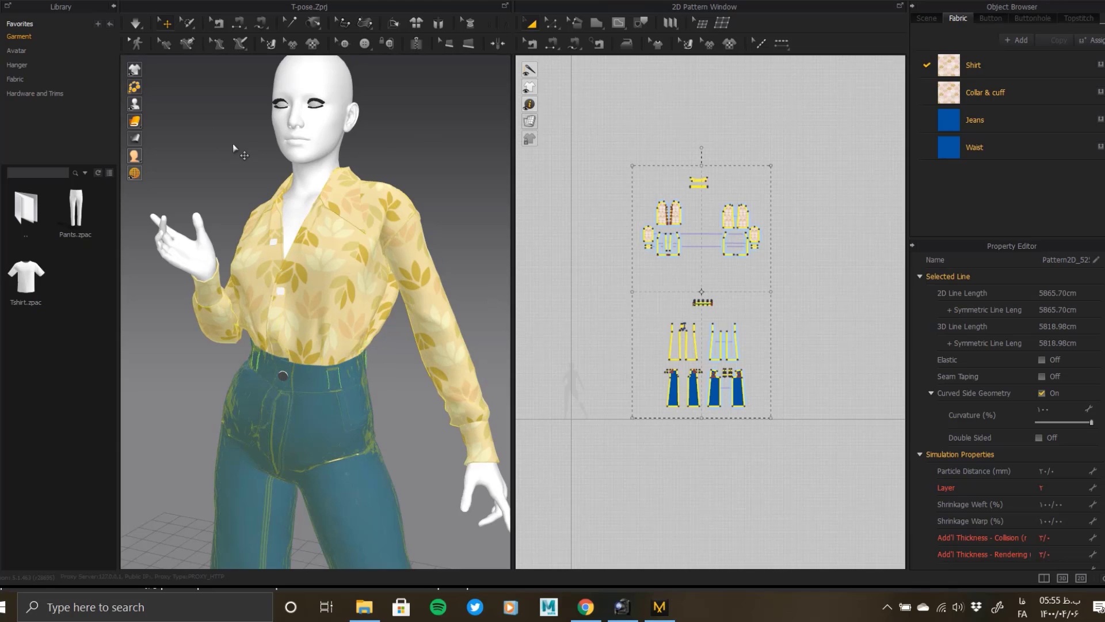
Set the particle distance of all selected shirt and jeans patterns to 10 mm and restore the textured garment display.
click(201, 122)
right_drag(374, 311, 410, 310)
click(1057, 470)
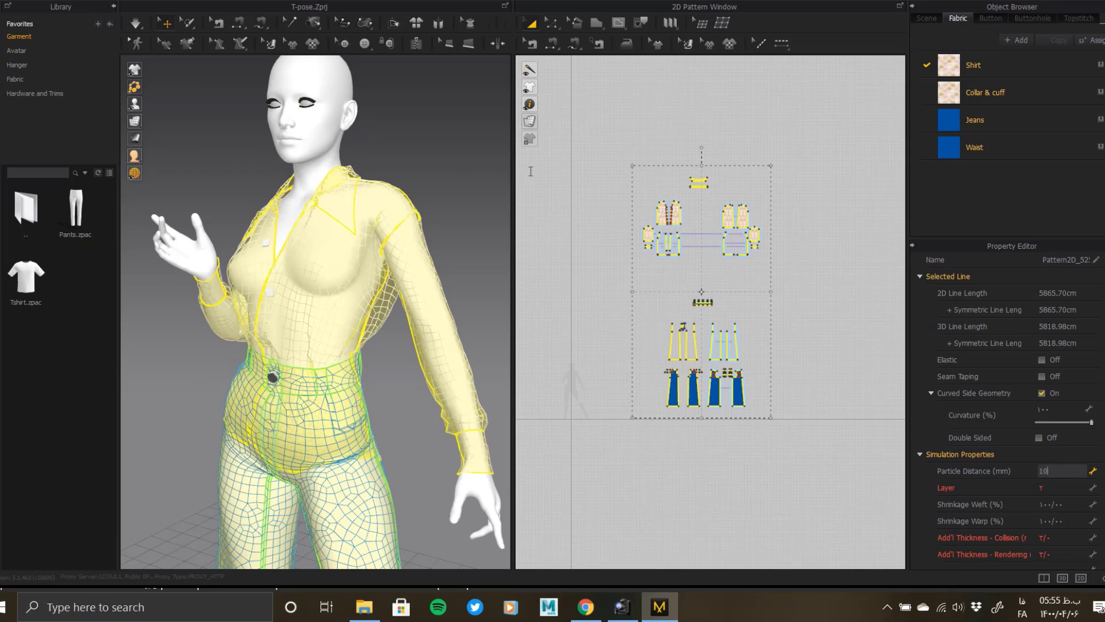
key(Return)
scroll(345, 270, up, 3)
right_drag(351, 274, 314, 276)
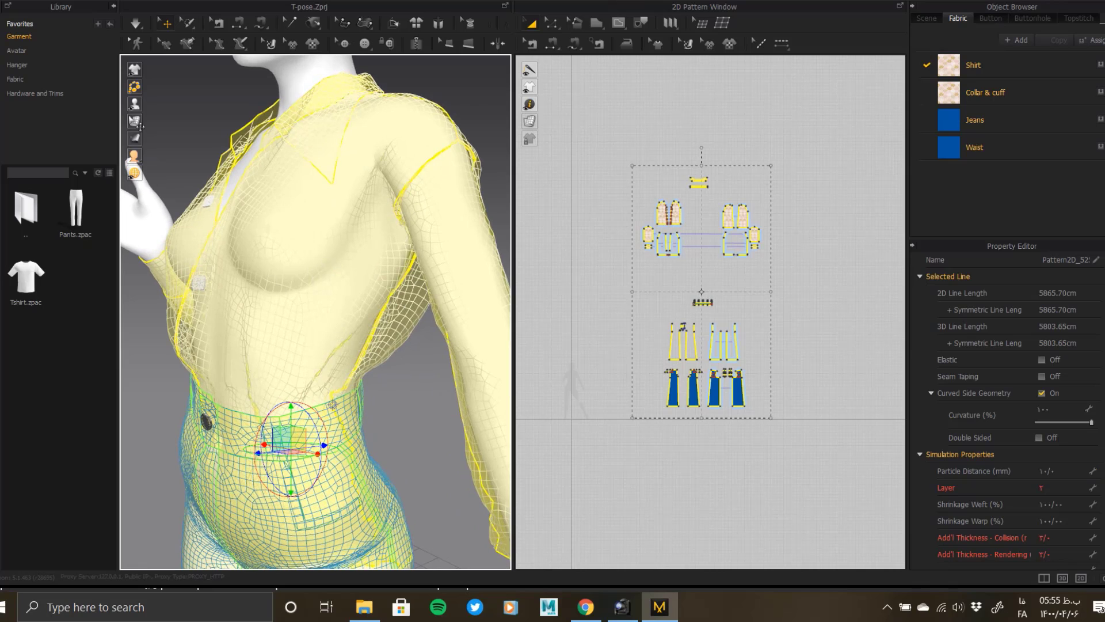
mouse_move(137, 123)
scroll(289, 313, down, 4)
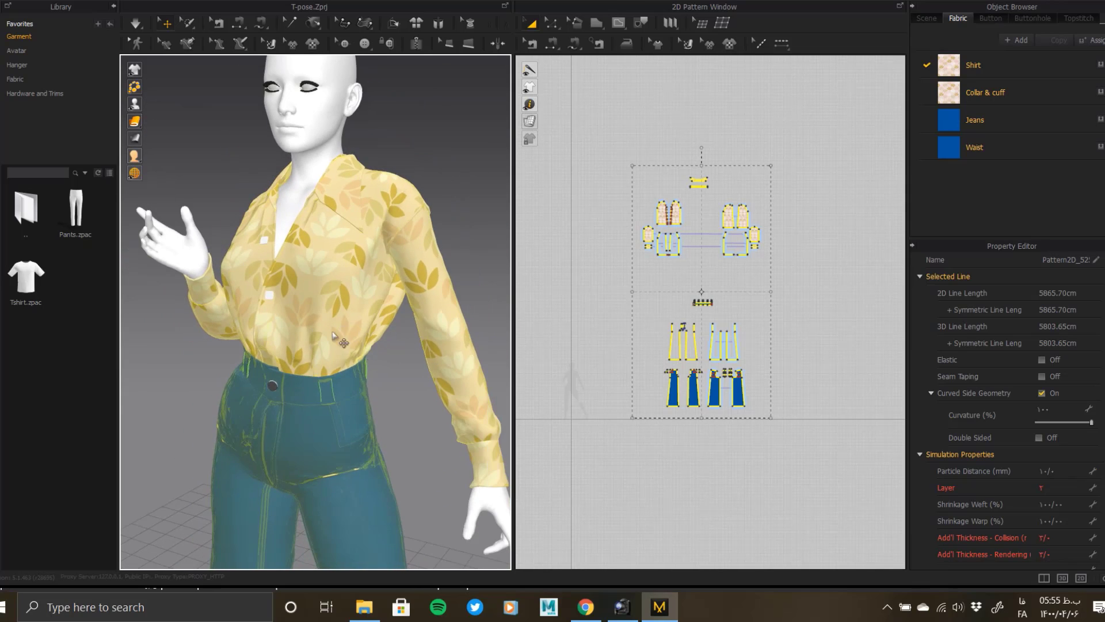
Deselect the patterns and simulate the denser shirt and jeans on the posed avatar.
right_drag(334, 339, 375, 356)
click(373, 357)
key(space)
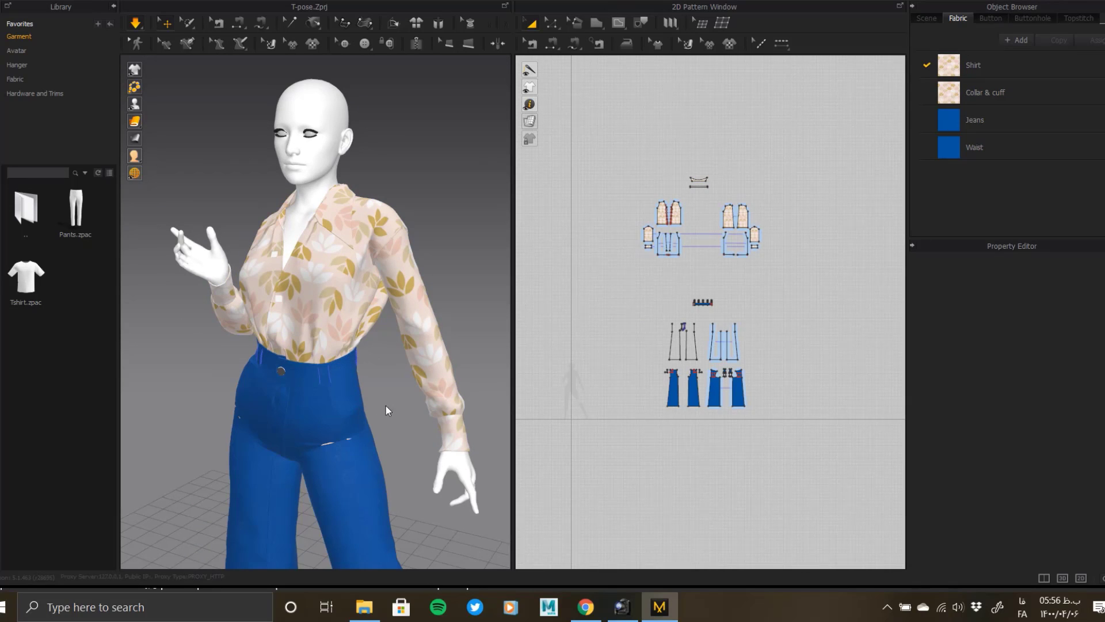
right_drag(364, 403, 428, 396)
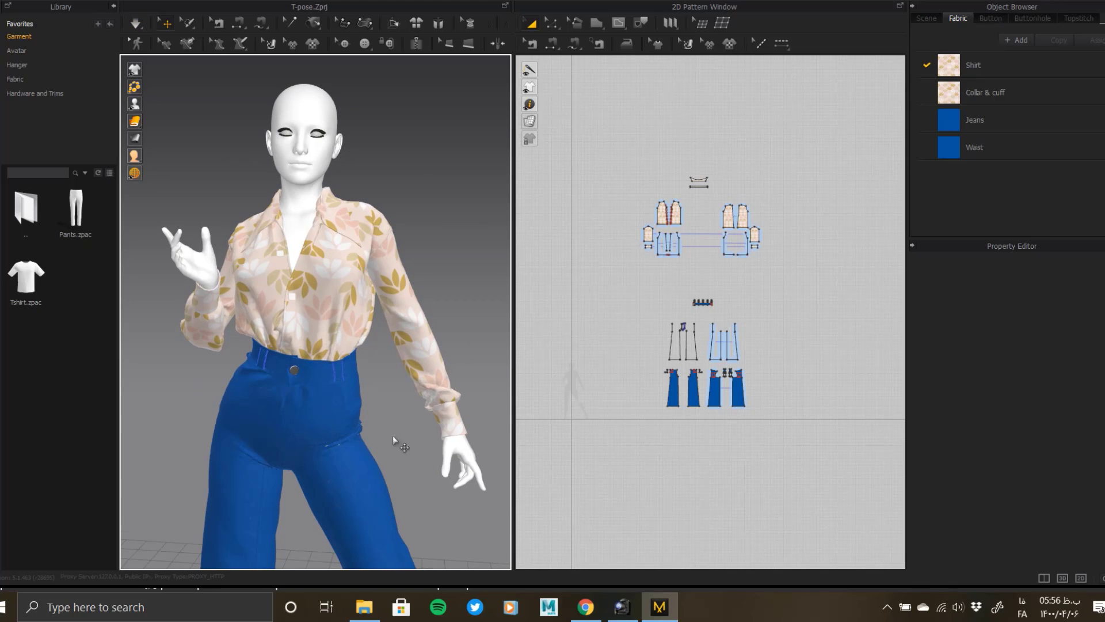
Pull the creased jeans fabric at the avatar's left hip to close the gap where the layer underneath pokes through.
scroll(393, 440, up, 10)
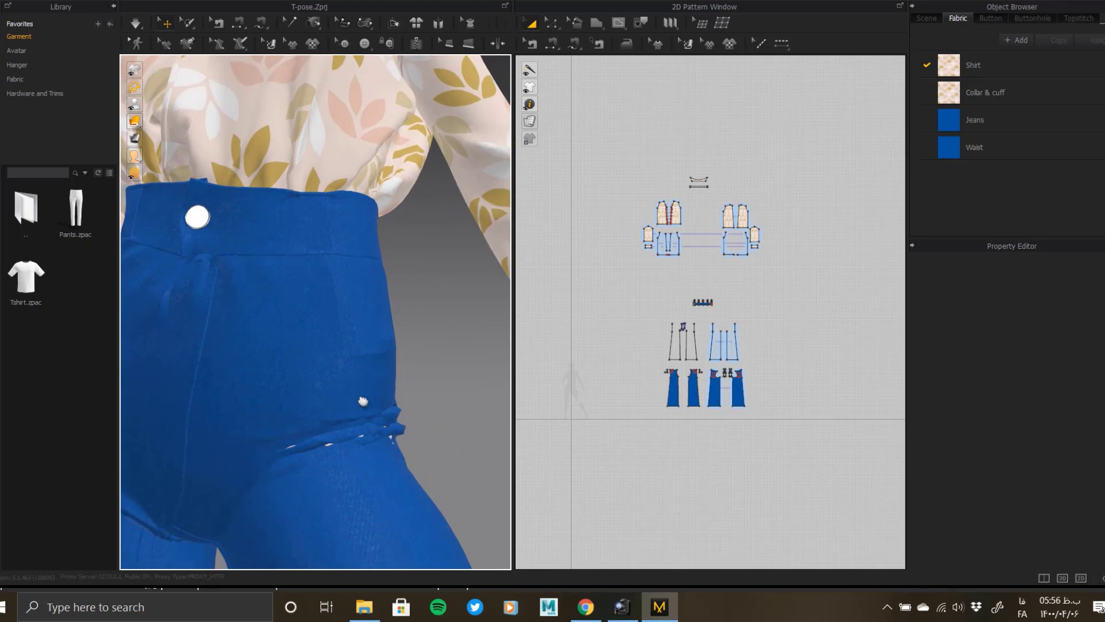
middle_drag(362, 401, 345, 387)
right_drag(344, 387, 359, 390)
drag(387, 386, 397, 419)
scroll(438, 382, up, 1)
right_drag(398, 421, 335, 423)
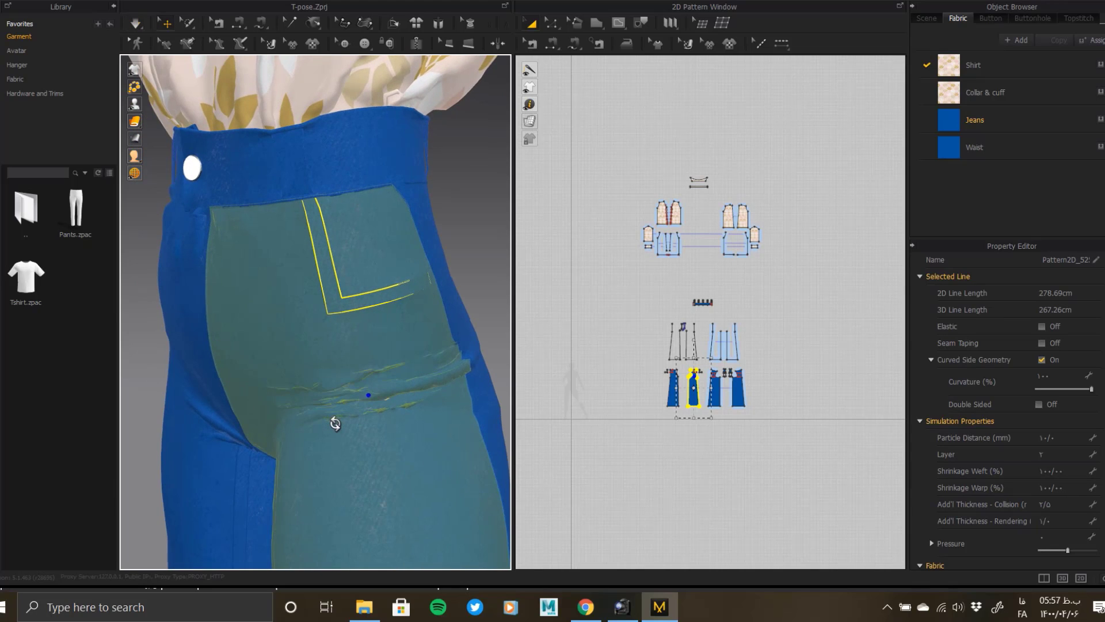
Examine the jeans' front pocket area and compare the properties of the L-shaped pocket pieces with the front leg panel.
right_drag(395, 331, 350, 314)
click(349, 312)
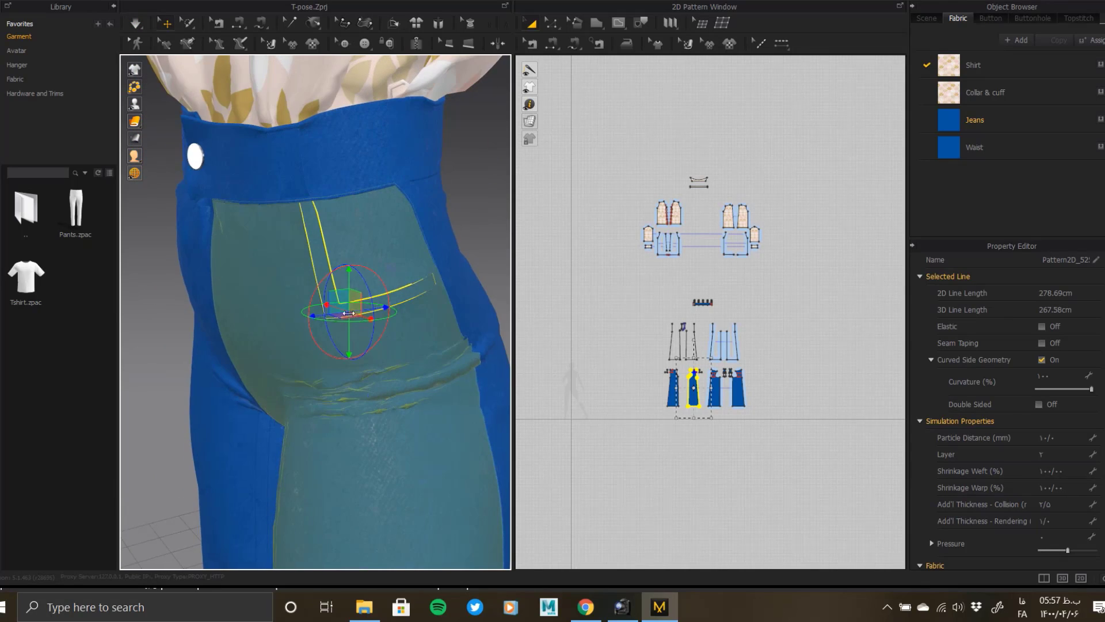
click(486, 242)
click(317, 250)
scroll(687, 423, up, 5)
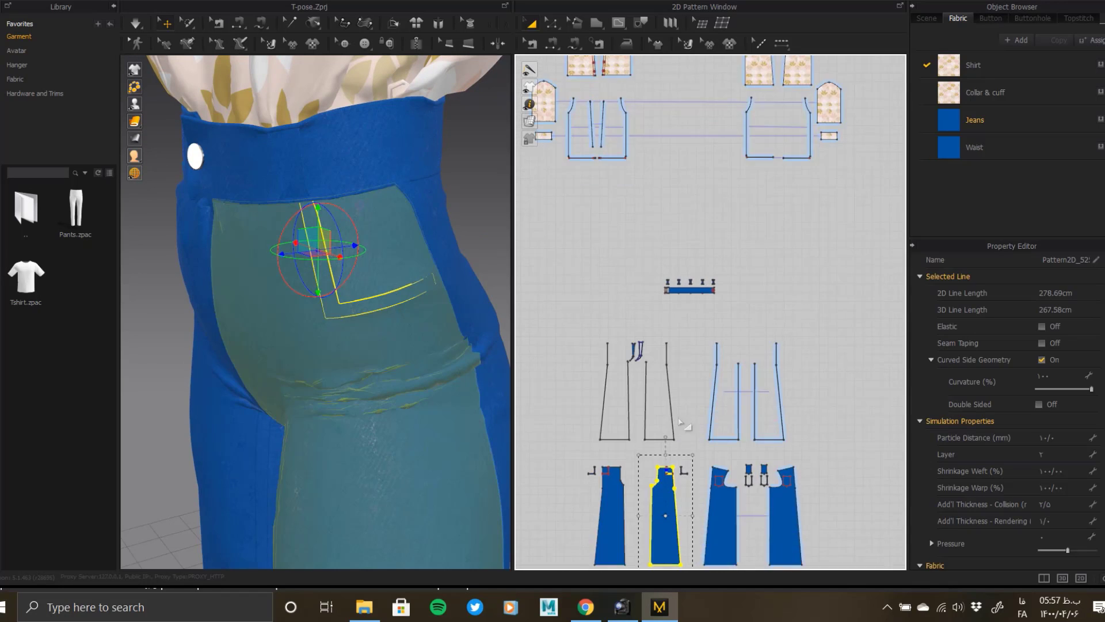
scroll(690, 419, up, 4)
middle_drag(687, 424, 766, 341)
click(683, 345)
right_drag(276, 241, 249, 213)
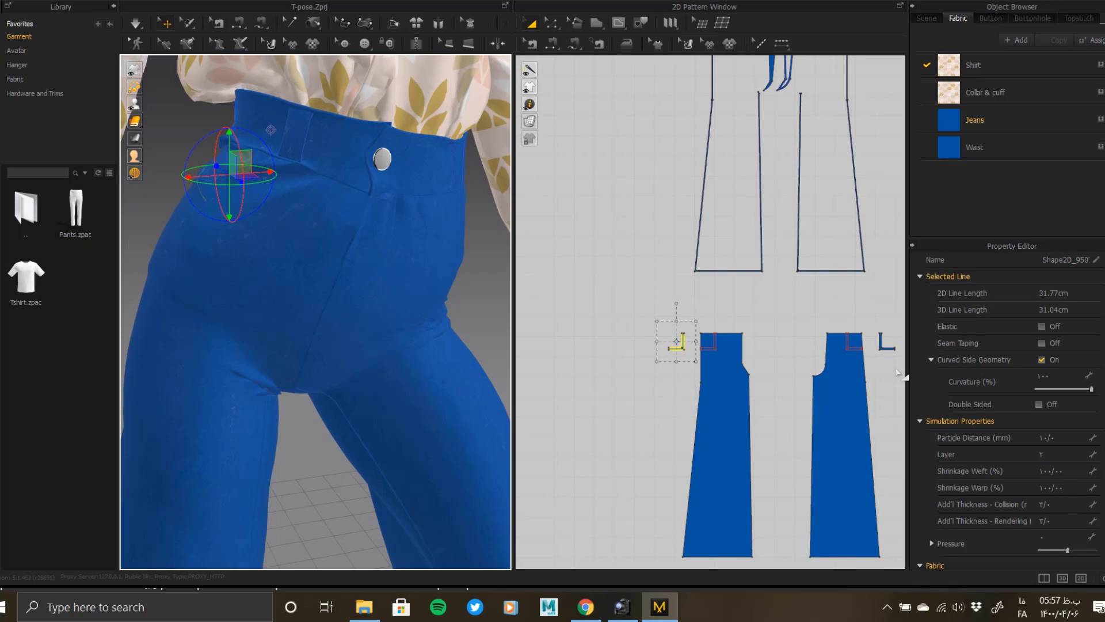
click(887, 341)
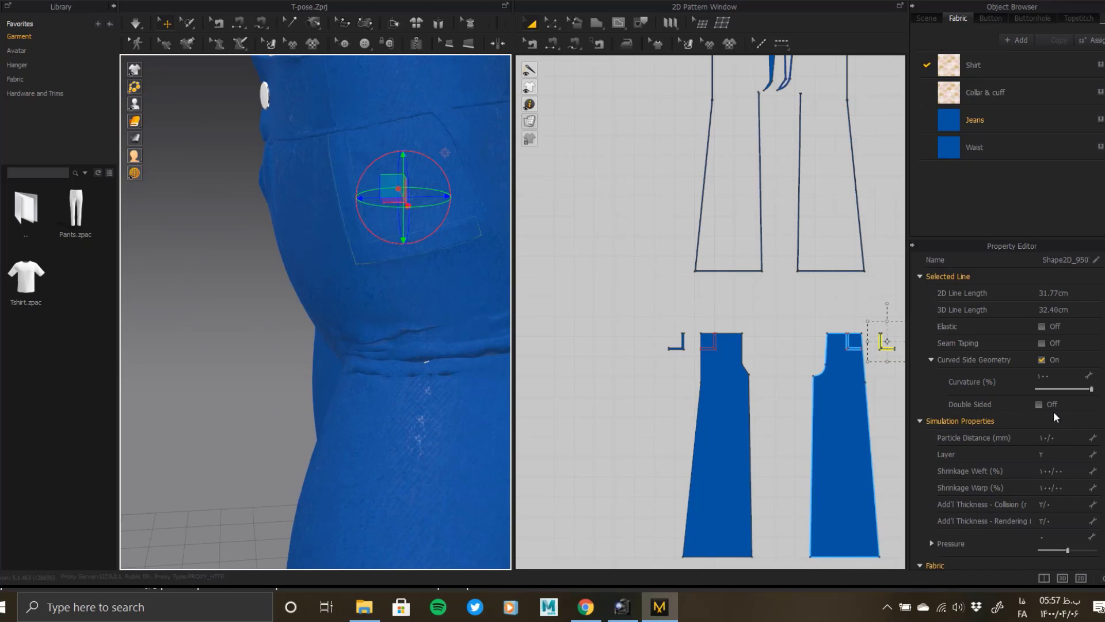
click(848, 380)
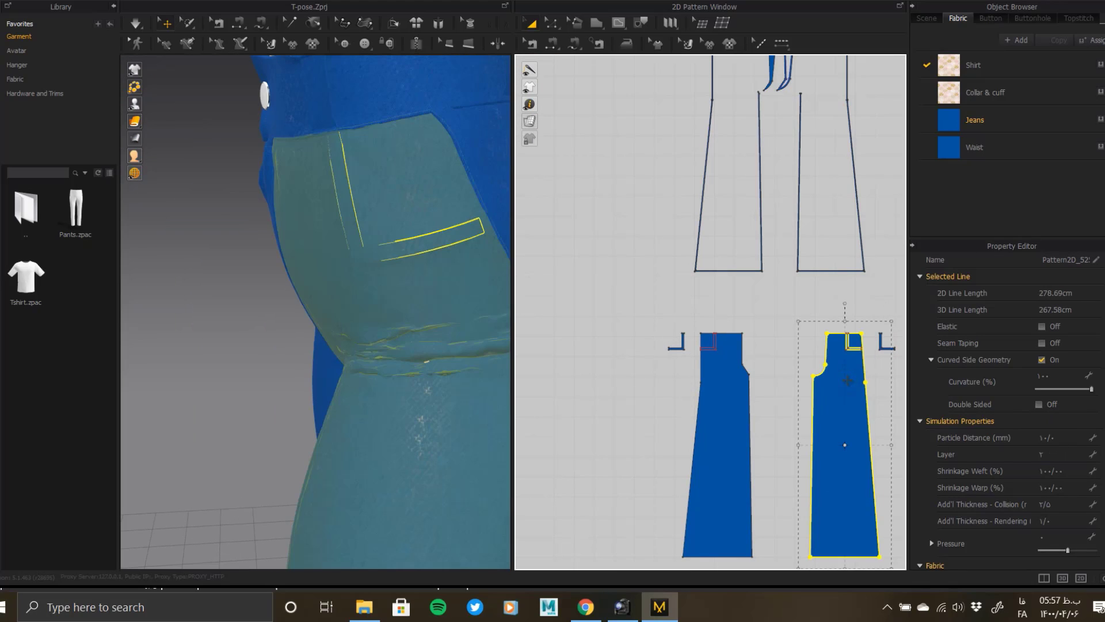
Set the layer of both L-shaped pocket pieces beside the jeans' front panels to 3 and simulate the change.
click(887, 344)
click(1045, 453)
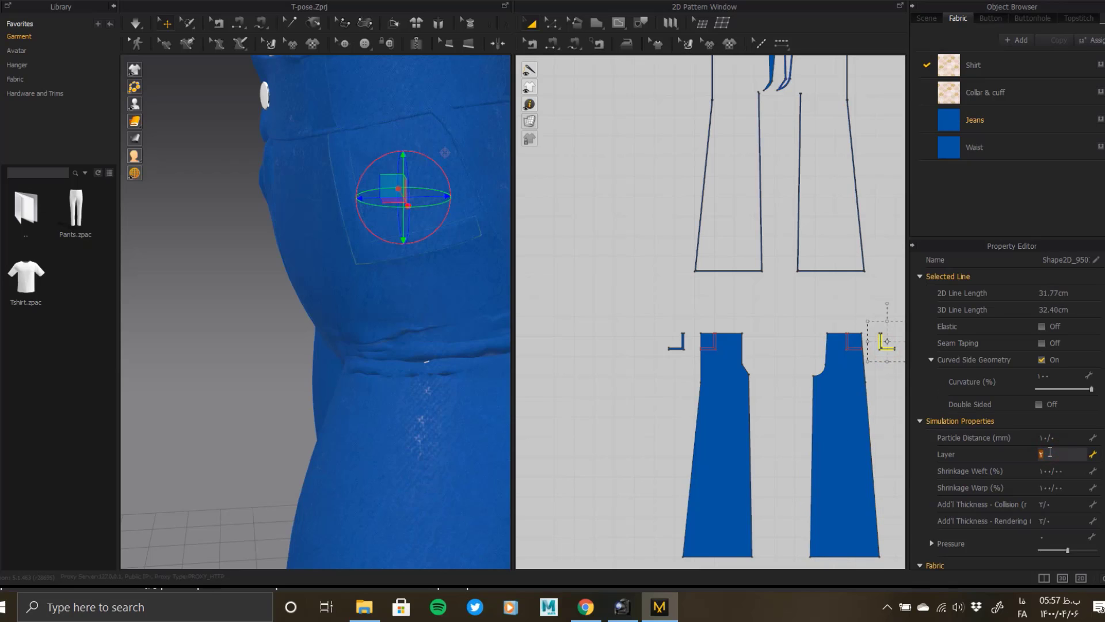
text(3)
key(Return)
click(556, 326)
click(673, 349)
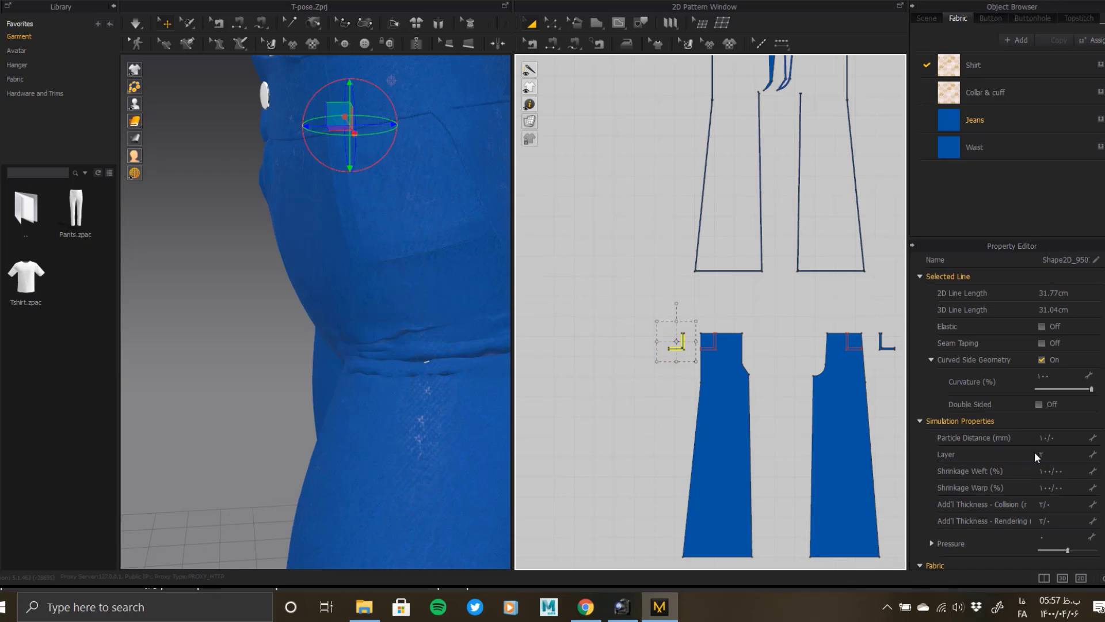
click(1048, 455)
text(3)
key(Return)
click(542, 327)
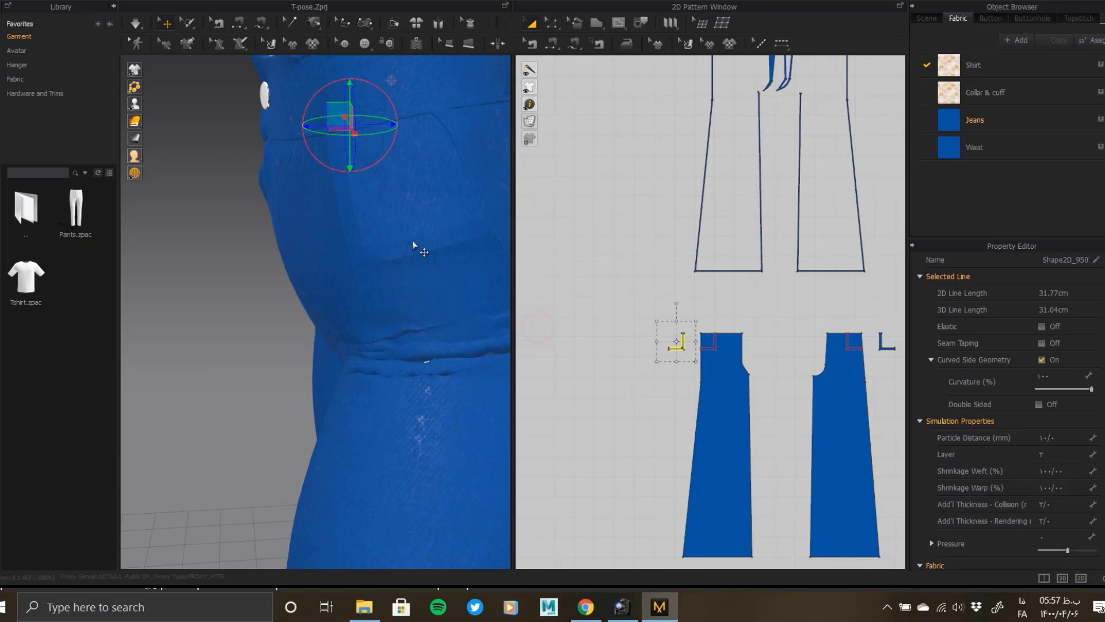
key(space)
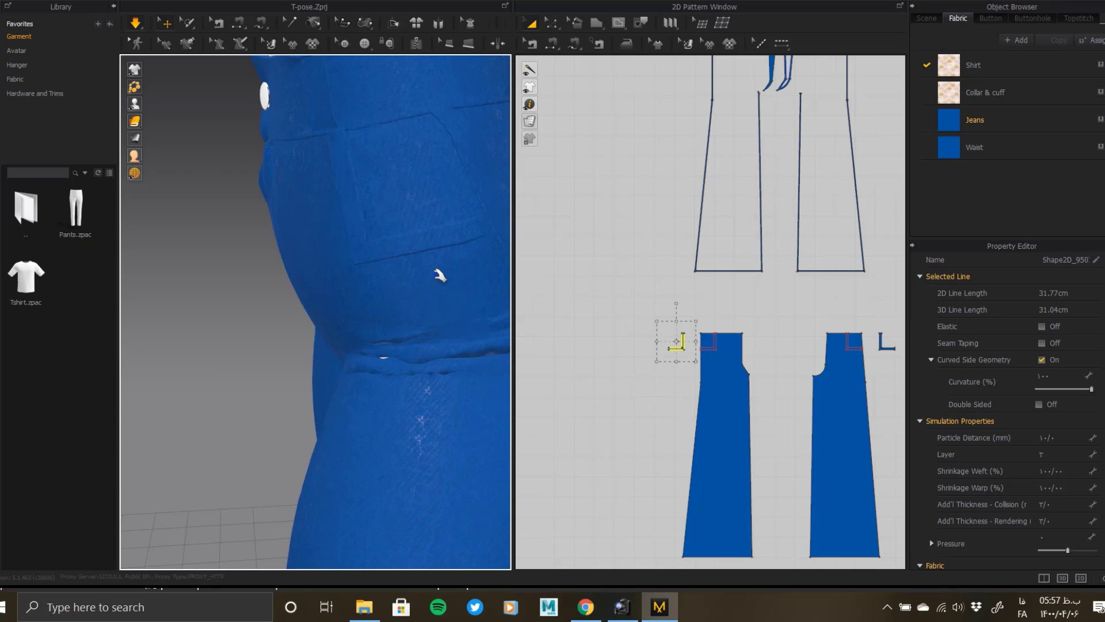
key(space)
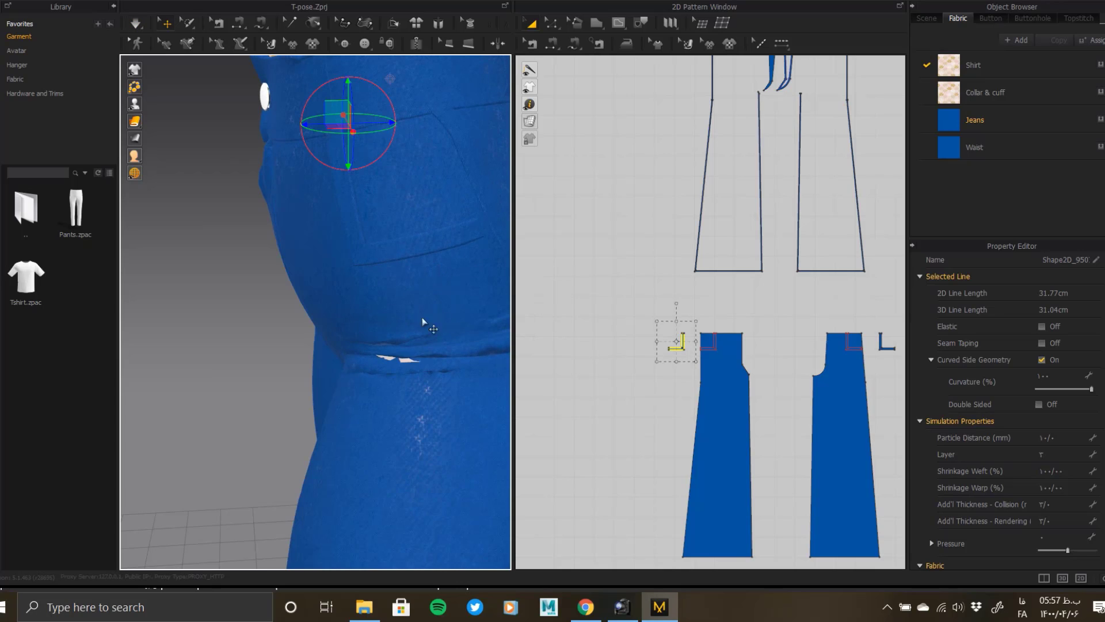
Move the jeans' front leg panel aside to find the shirt piece poking through at the hip, and restore the panel.
click(403, 361)
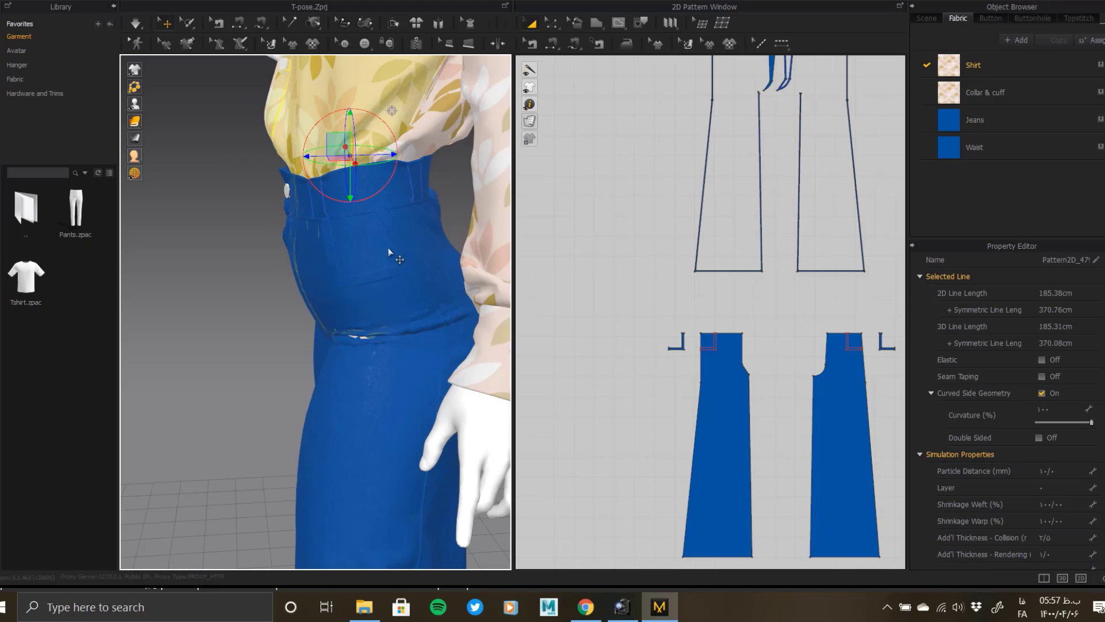
right_drag(388, 248, 390, 291)
drag(340, 367, 497, 391)
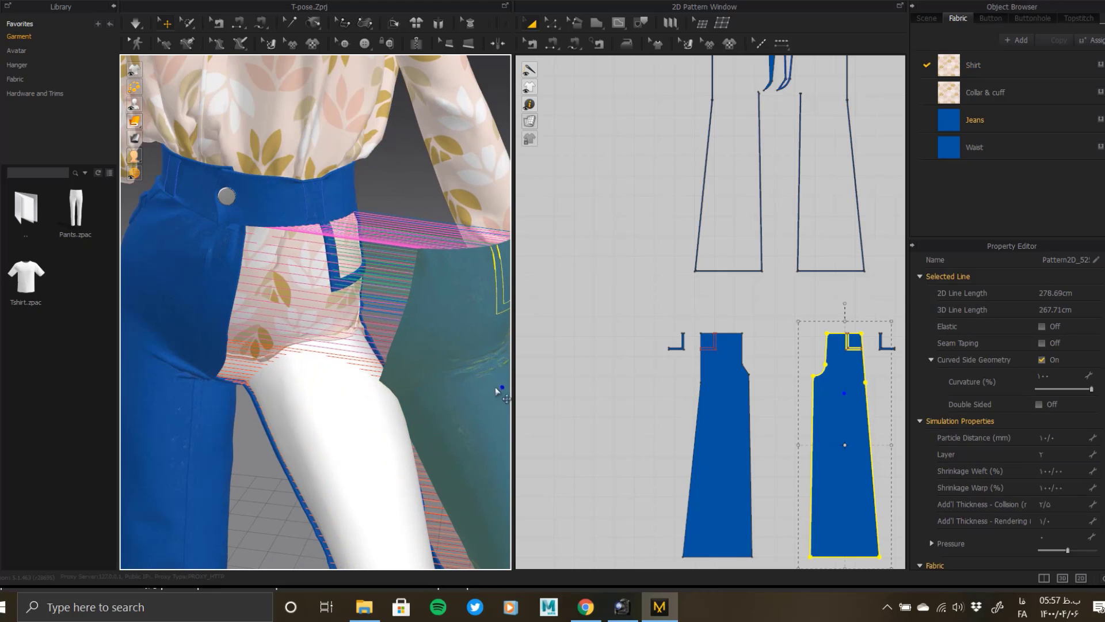
click(317, 324)
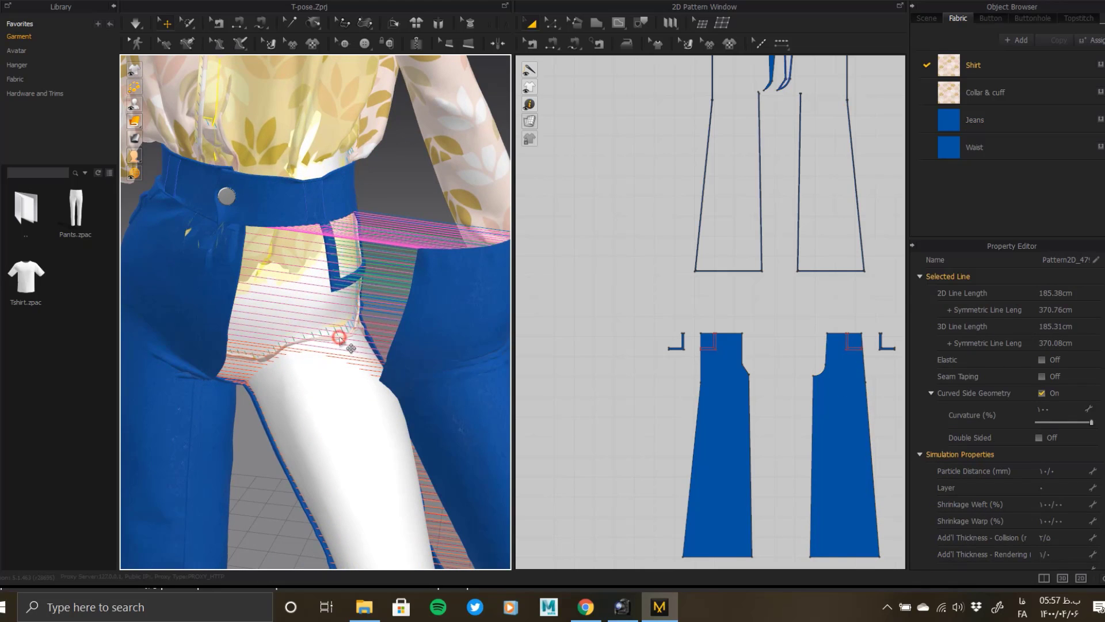
click(339, 336)
scroll(632, 257, down, 5)
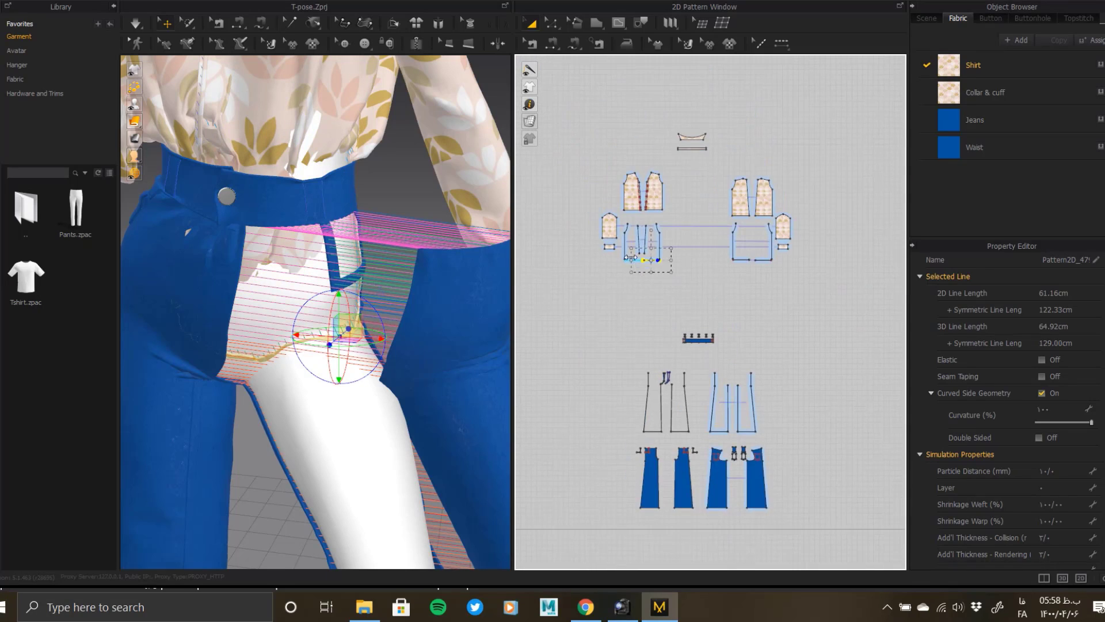
scroll(633, 259, up, 8)
click(405, 205)
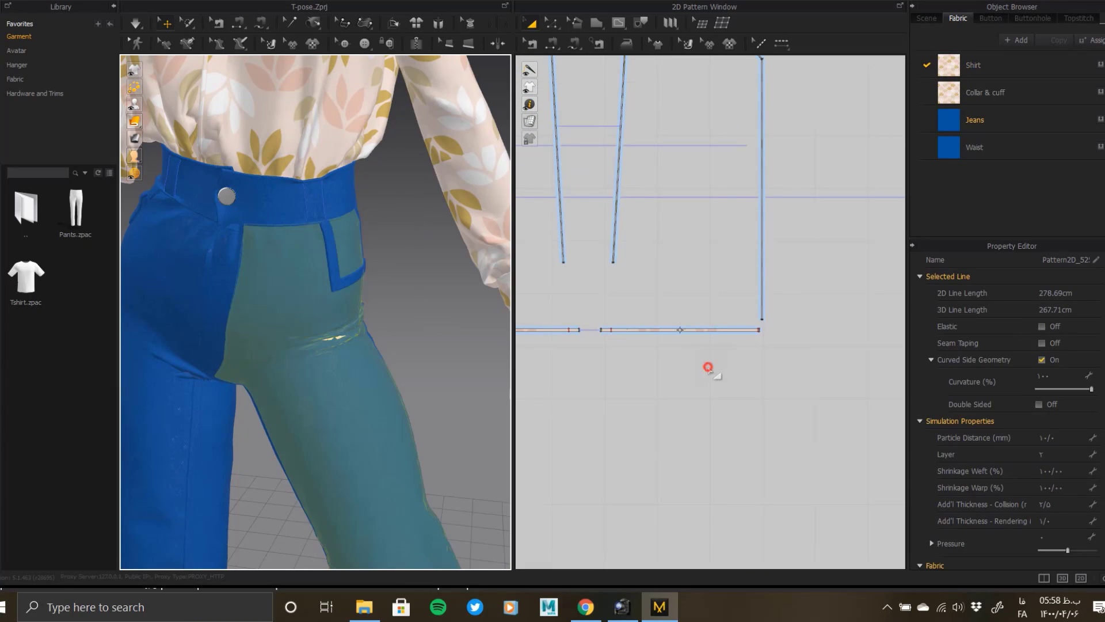
Set the layer of the narrow shirt hem strip to 1, accept the layer notice, and run the simulation briefly.
click(698, 329)
click(1051, 488)
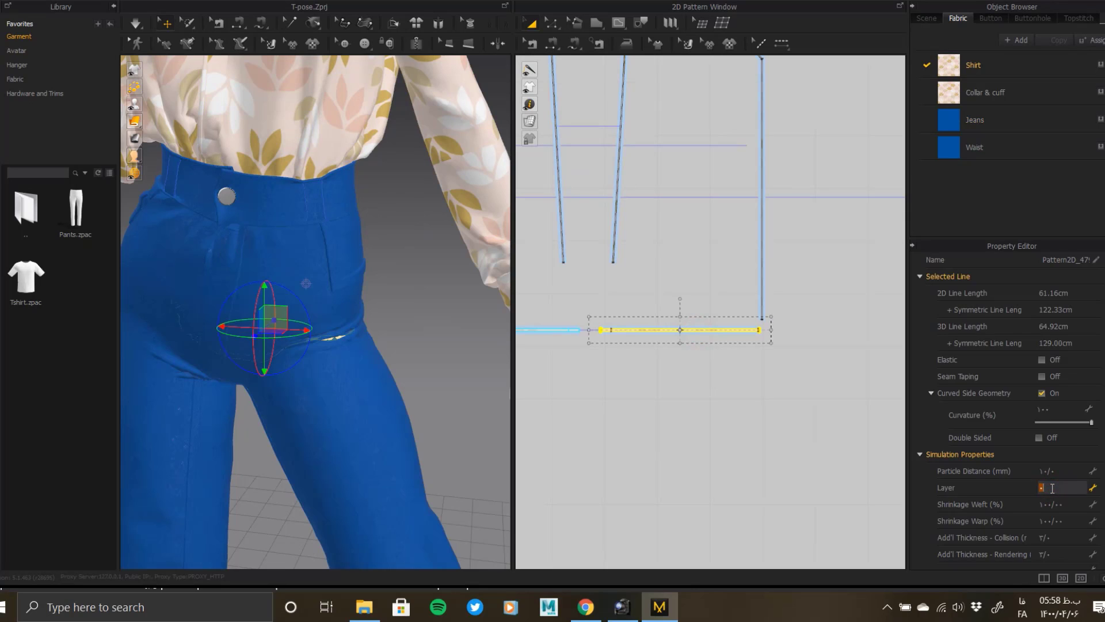
text(1)
key(Return)
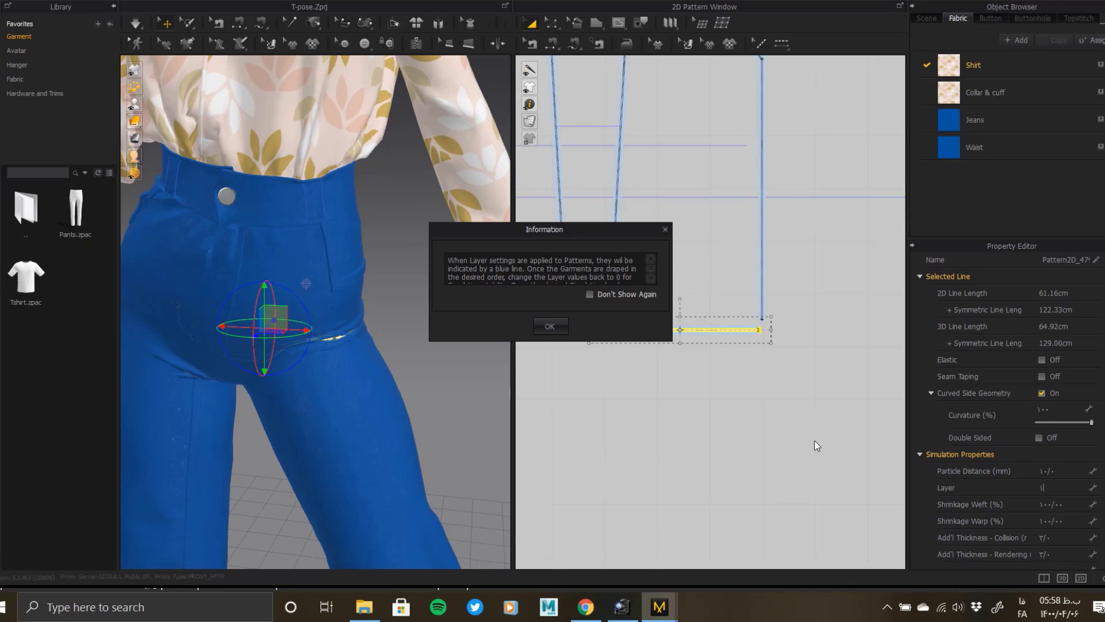
click(552, 322)
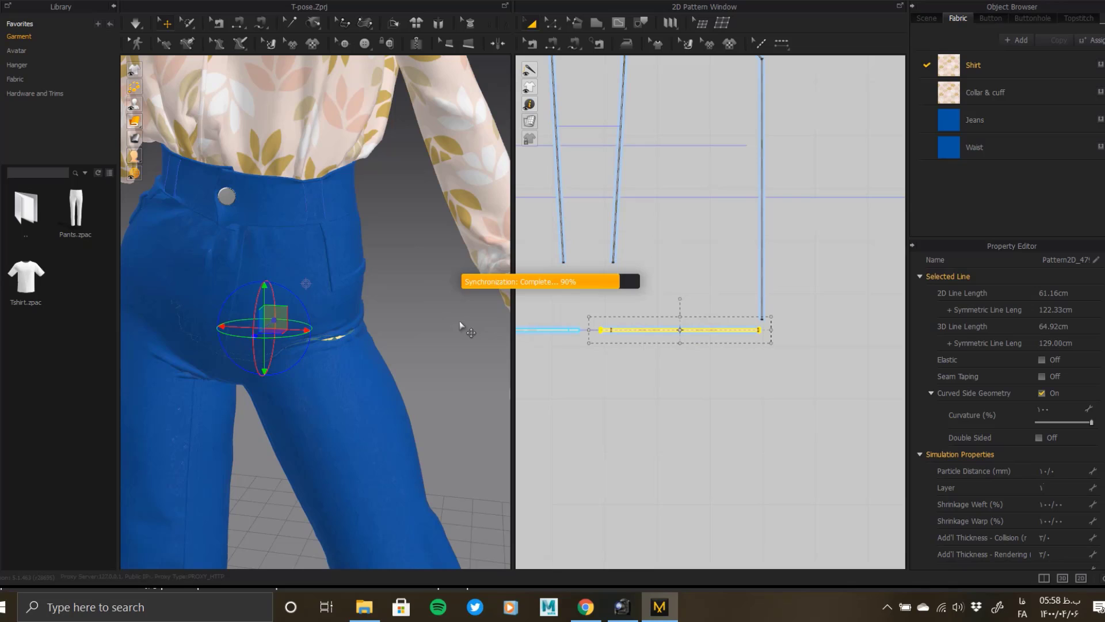
key(space)
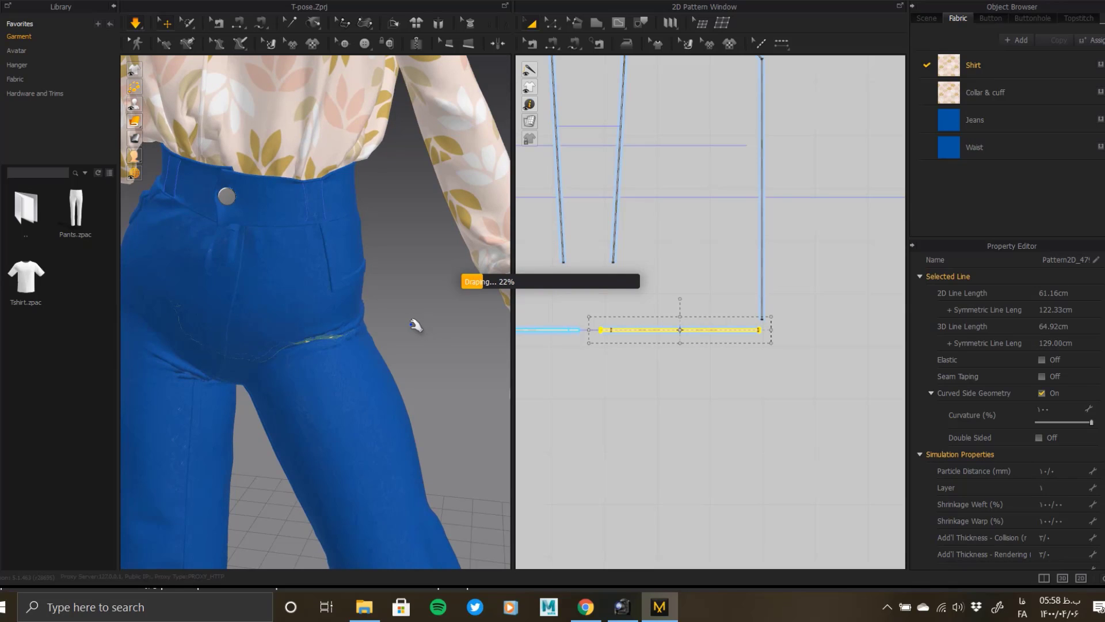
key(space)
Examine the hips and the whole outfit on the avatar from several angles for remaining poke-through.
right_drag(424, 352, 439, 331)
click(439, 330)
right_drag(311, 346, 351, 346)
scroll(284, 288, down, 3)
right_drag(284, 289, 331, 292)
scroll(332, 292, down, 2)
middle_drag(332, 292, 360, 343)
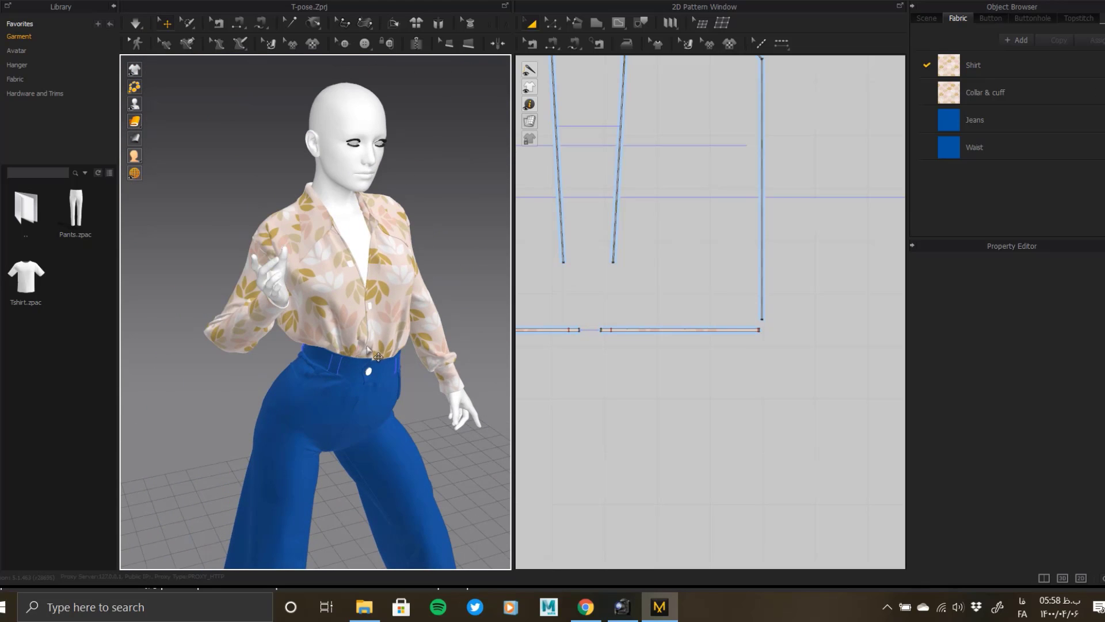
right_drag(378, 357, 402, 447)
Freeze all jeans leg and pocket patterns, leaving the waistband and belt loops unfrozen.
scroll(700, 382, down, 5)
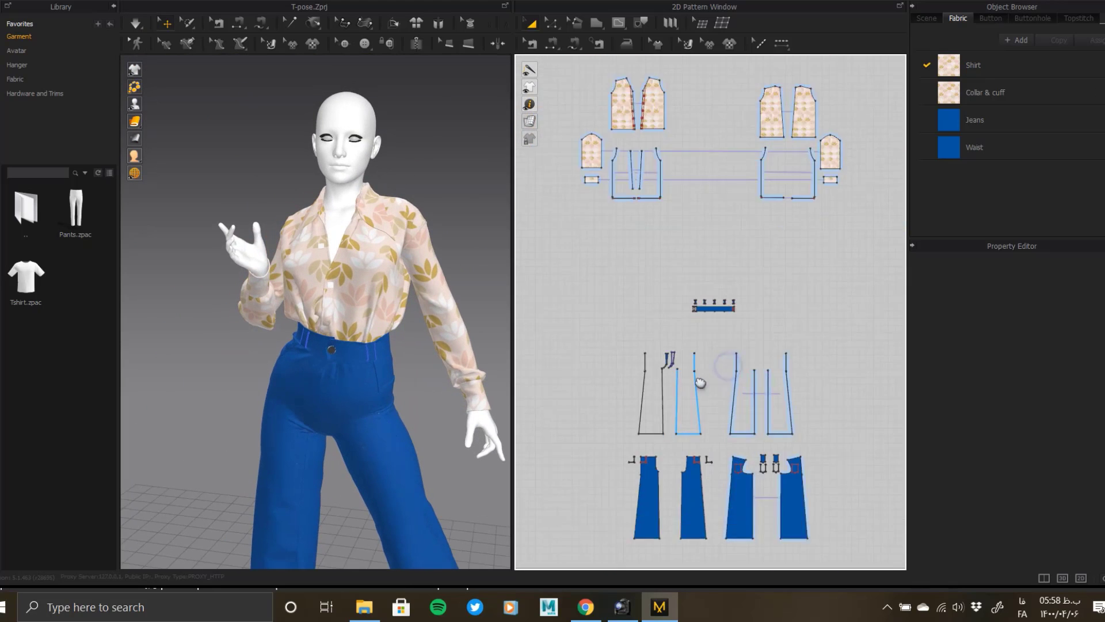
middle_drag(700, 382, 671, 328)
drag(582, 265, 828, 523)
key(ctrl+k)
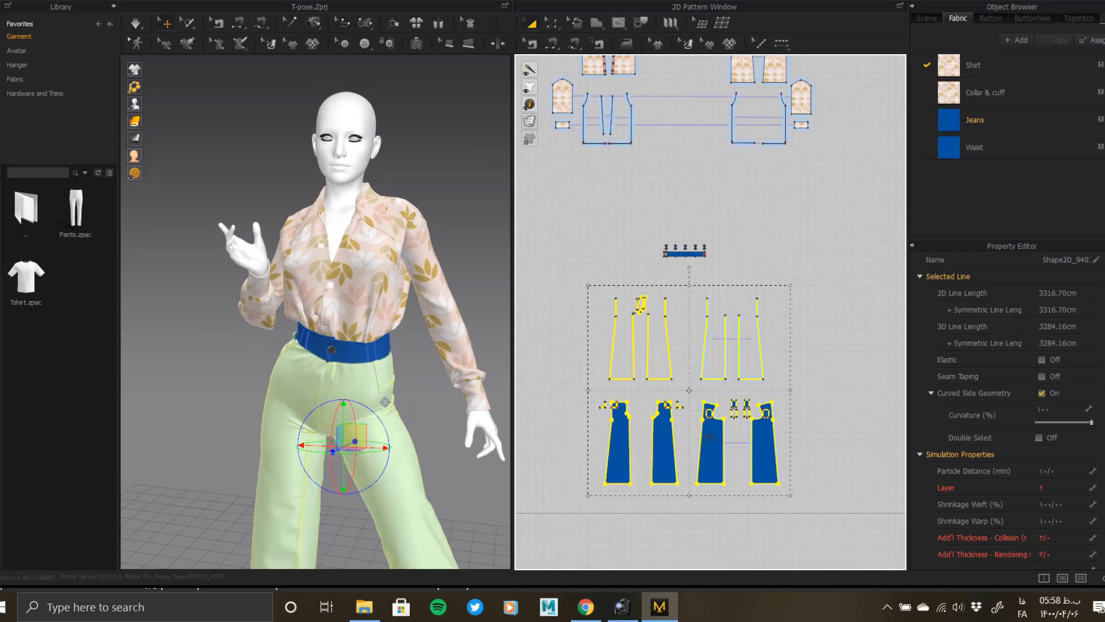
Freeze all the shirt patterns, including the collar and cuffs, and clear the selection.
middle_drag(690, 237, 732, 341)
scroll(732, 342, down, 2)
drag(869, 295, 564, 91)
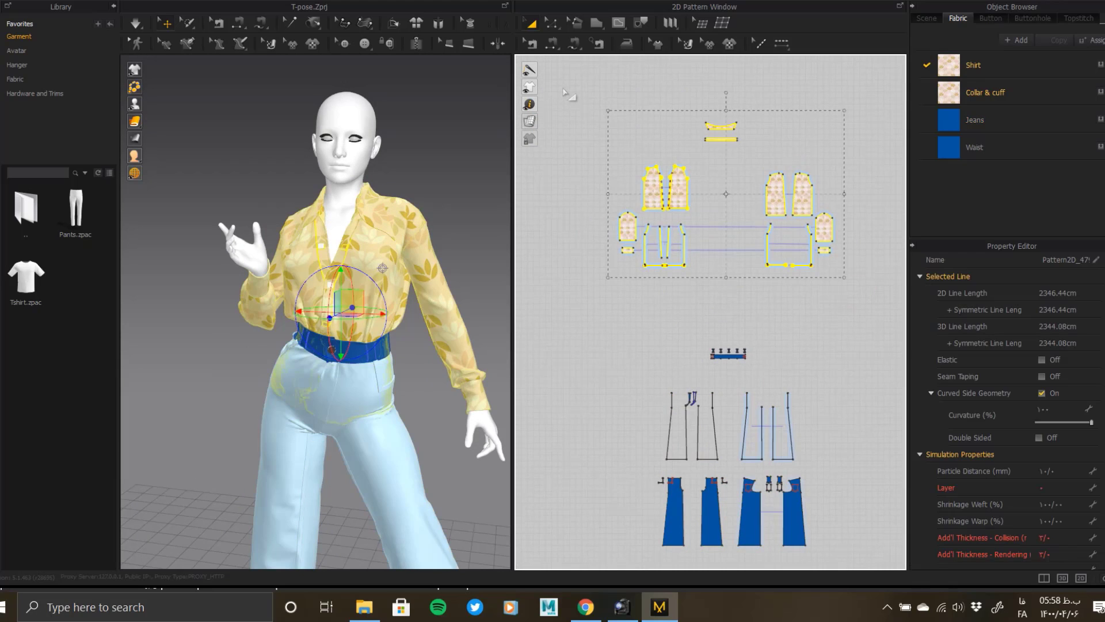
key(ctrl+k)
right_drag(405, 372, 417, 361)
click(418, 361)
Simulate the unfrozen waistband and set the Shrinkage Weft of the belt loop at the avatar's right side to 115%.
scroll(358, 380, up, 5)
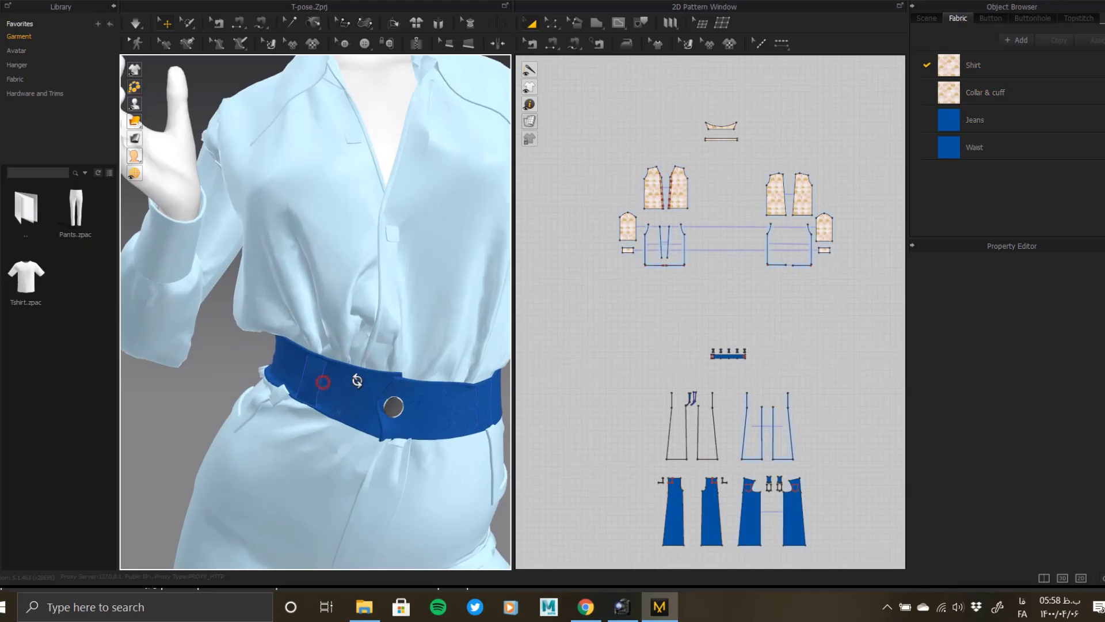
right_drag(345, 368, 320, 330)
scroll(296, 299, down, 2)
scroll(297, 300, up, 3)
click(366, 303)
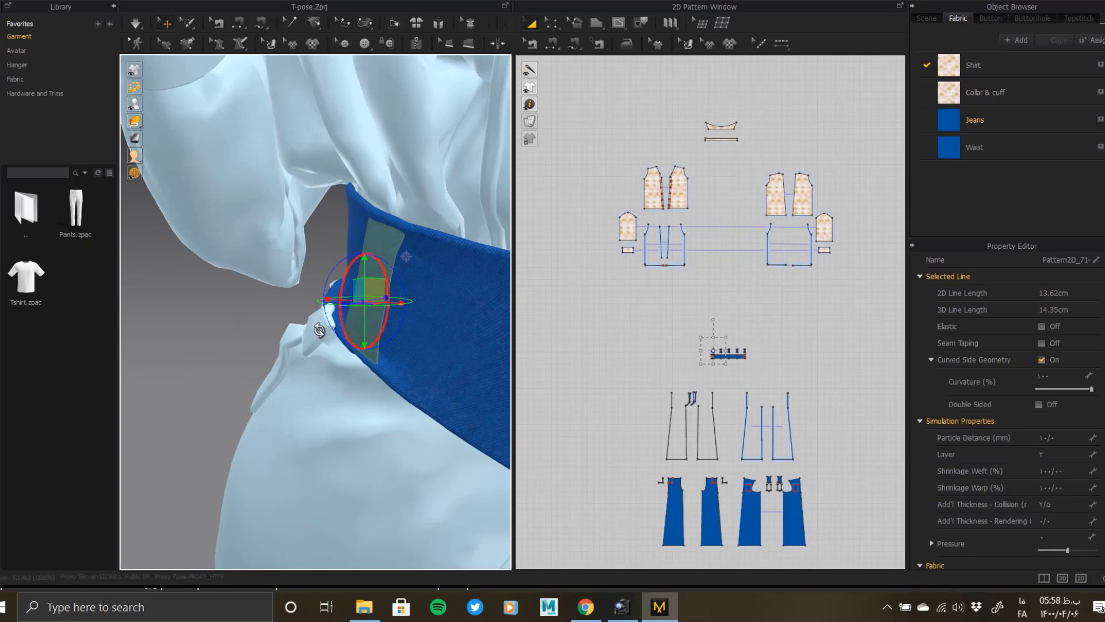
click(242, 307)
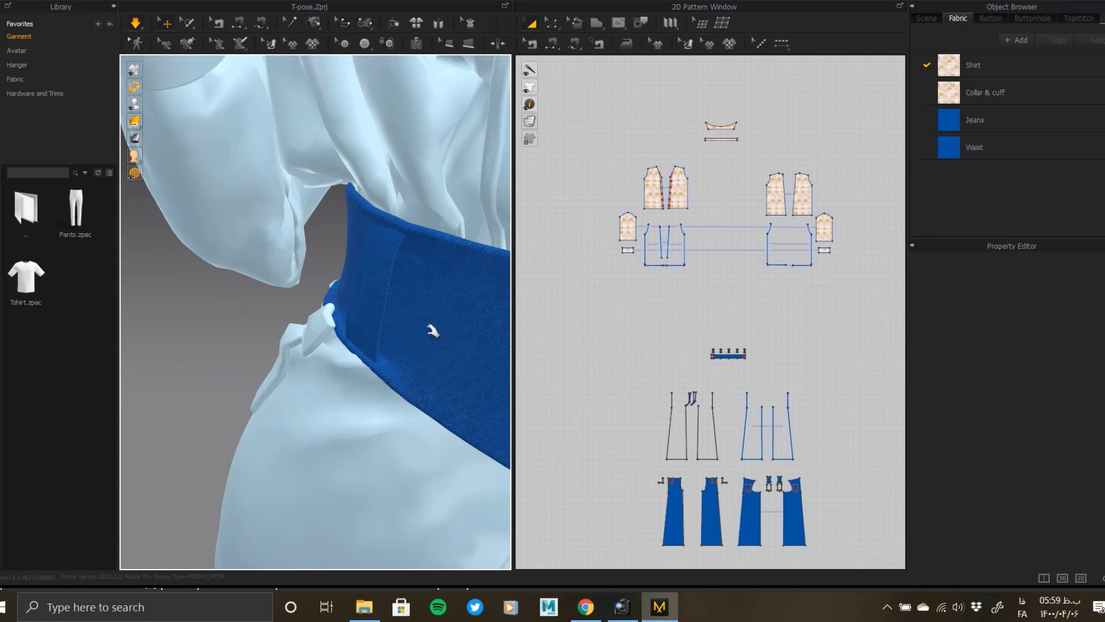
click(370, 275)
scroll(999, 492, down, 4)
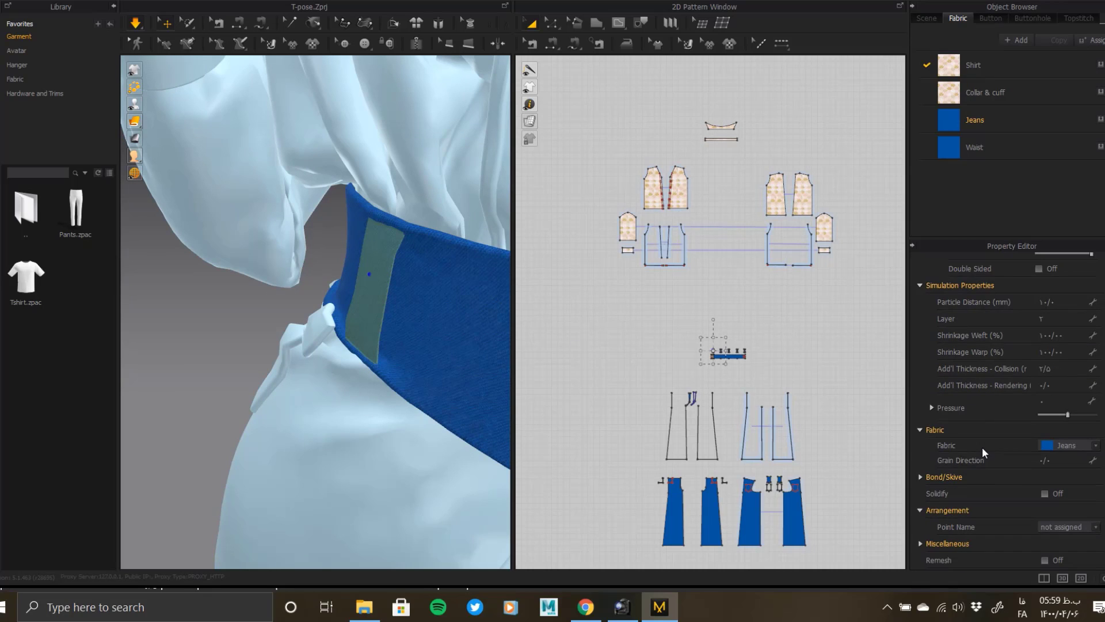
click(1052, 336)
text(115)
key(Return)
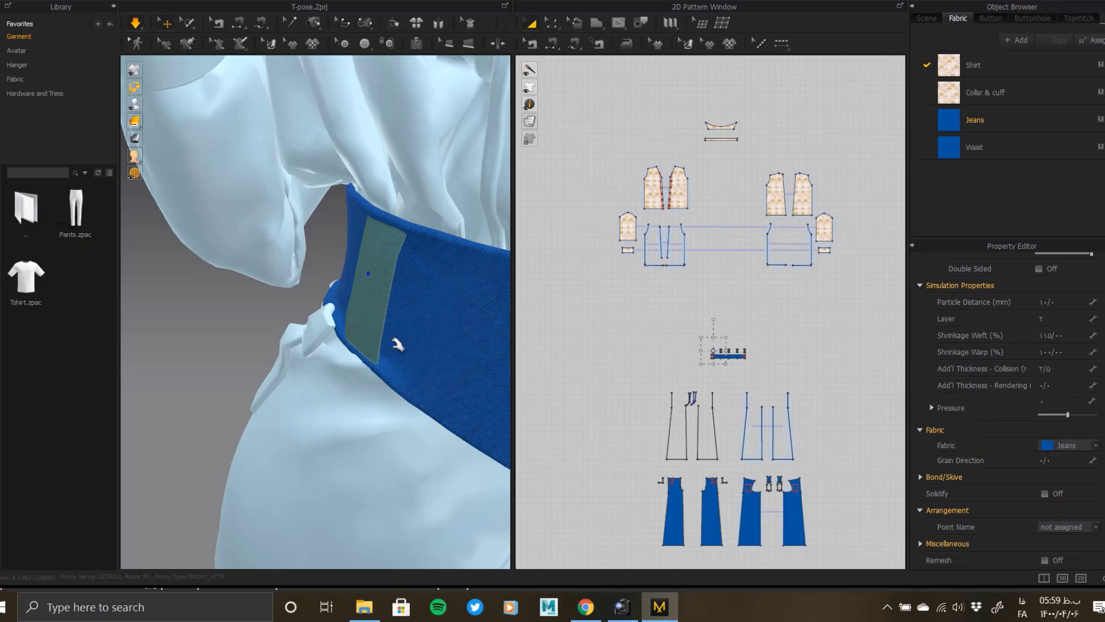
Set the Shrinkage Warp of the belt loop at the avatar's right side to 115%.
right_drag(394, 358, 375, 358)
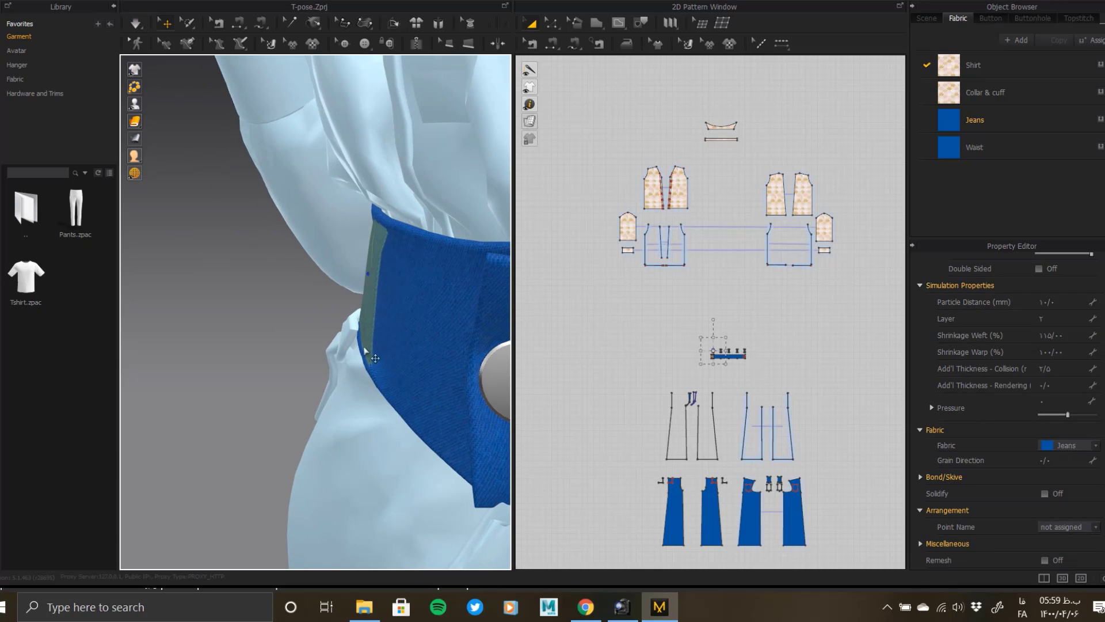
click(1065, 350)
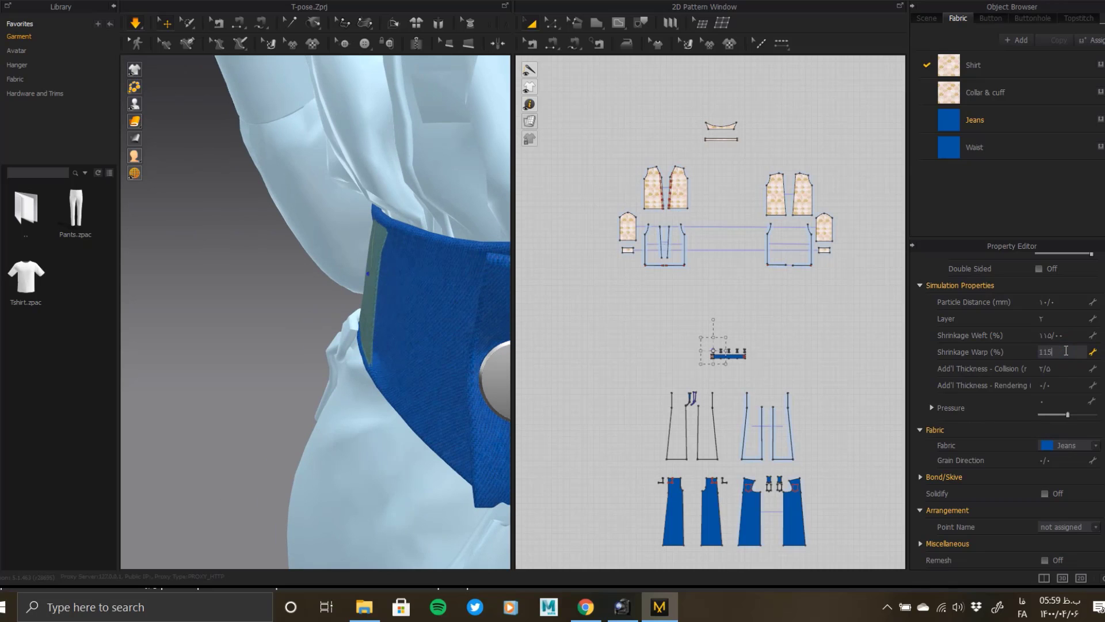
key(Return)
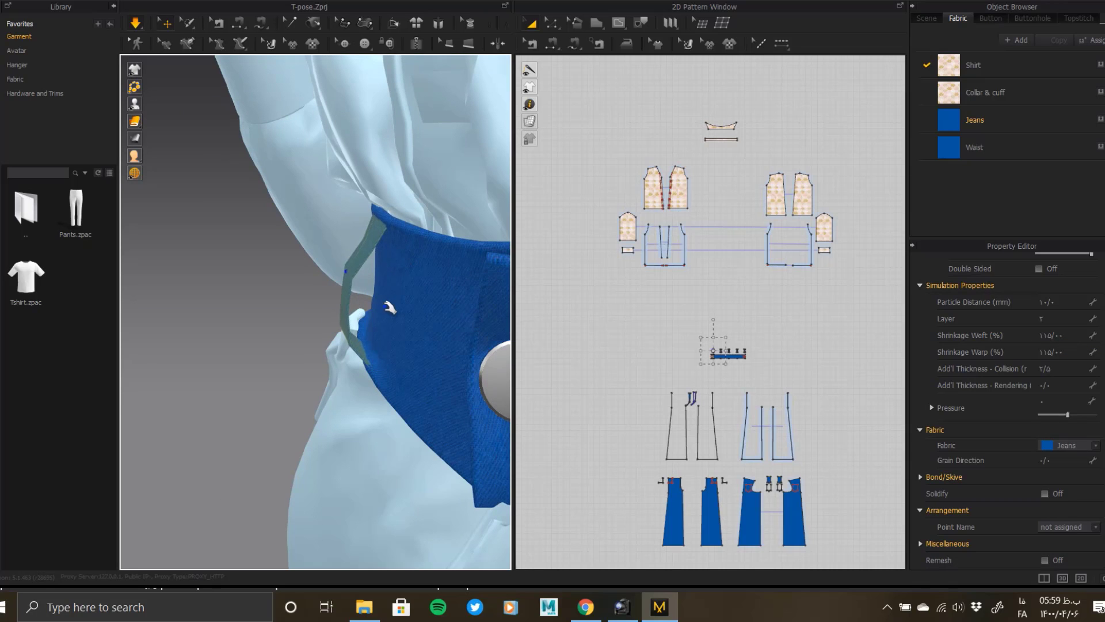
Set the Shrinkage Warp and Shrinkage Weft of the front belt loop at the avatar's left side to 115%.
right_drag(388, 305, 311, 354)
scroll(361, 313, down, 5)
click(366, 301)
click(1061, 352)
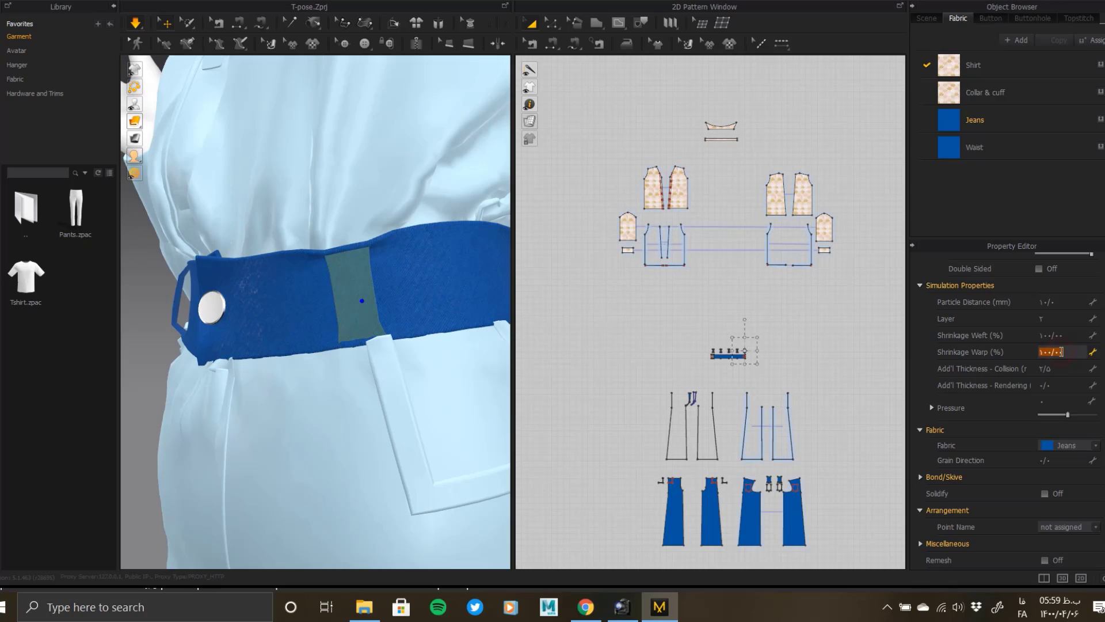
text(115)
key(Return)
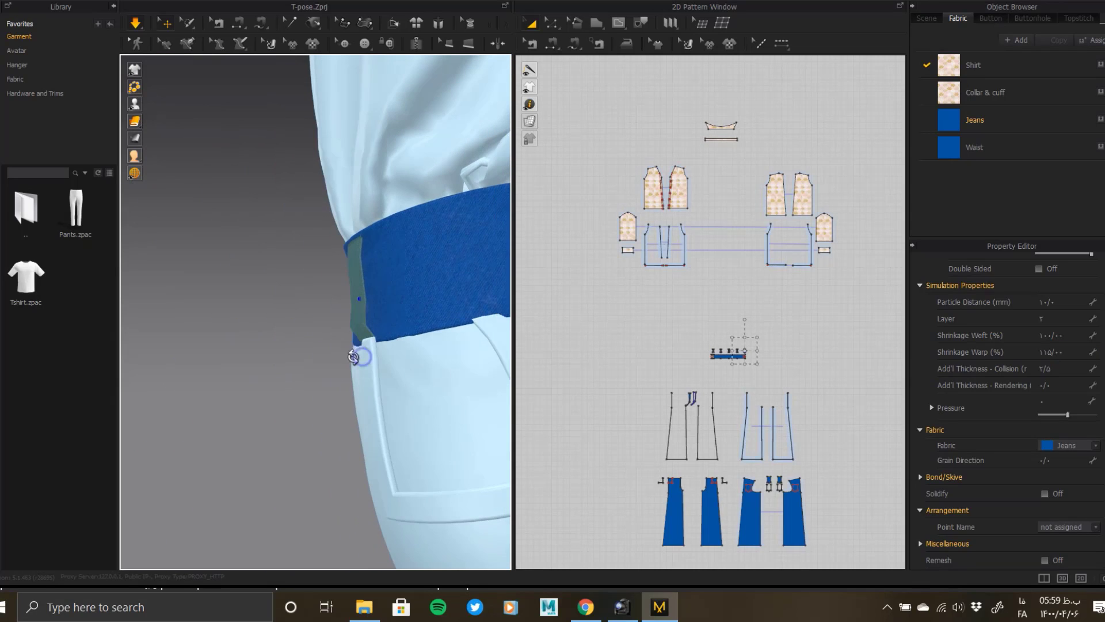
click(1052, 335)
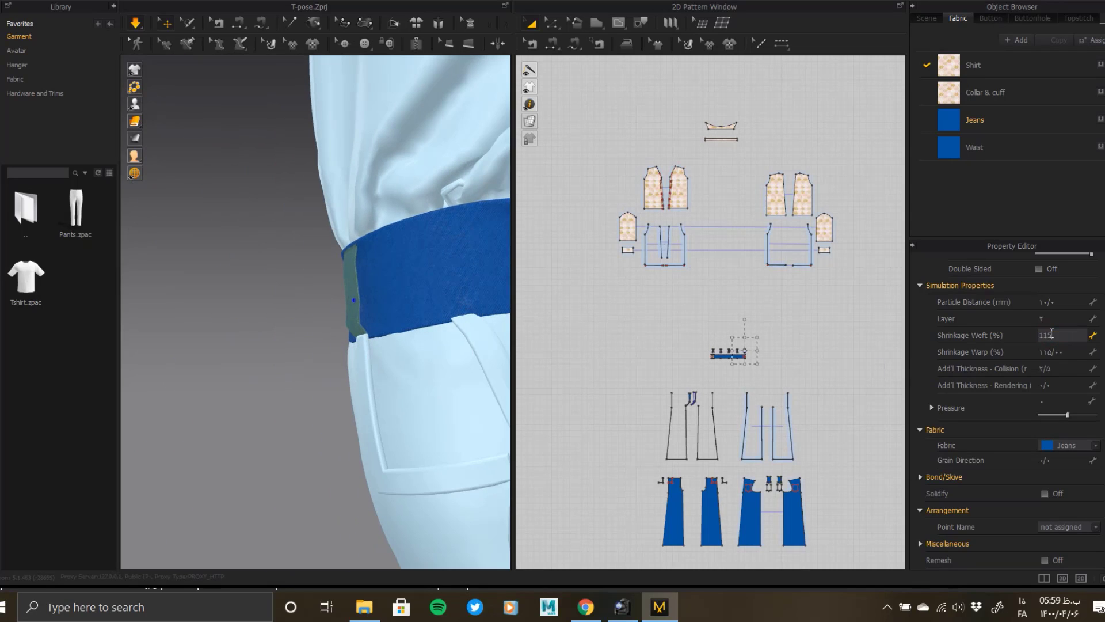
key(Return)
Raise the Shrinkage Weft of the avatar's front left belt loop to 120%.
right_drag(419, 314, 287, 337)
click(1057, 337)
text(1)
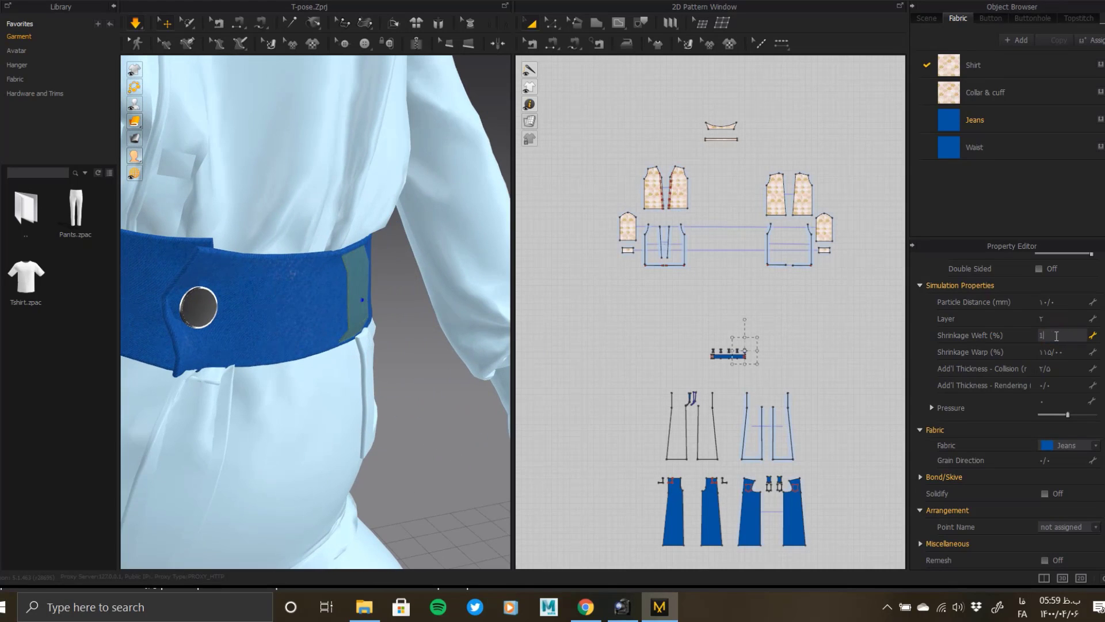
text(20)
key(Return)
Set the Shrinkage Weft and Shrinkage Warp of the back belt loop at the avatar's left side to 115%.
right_drag(388, 370, 338, 293)
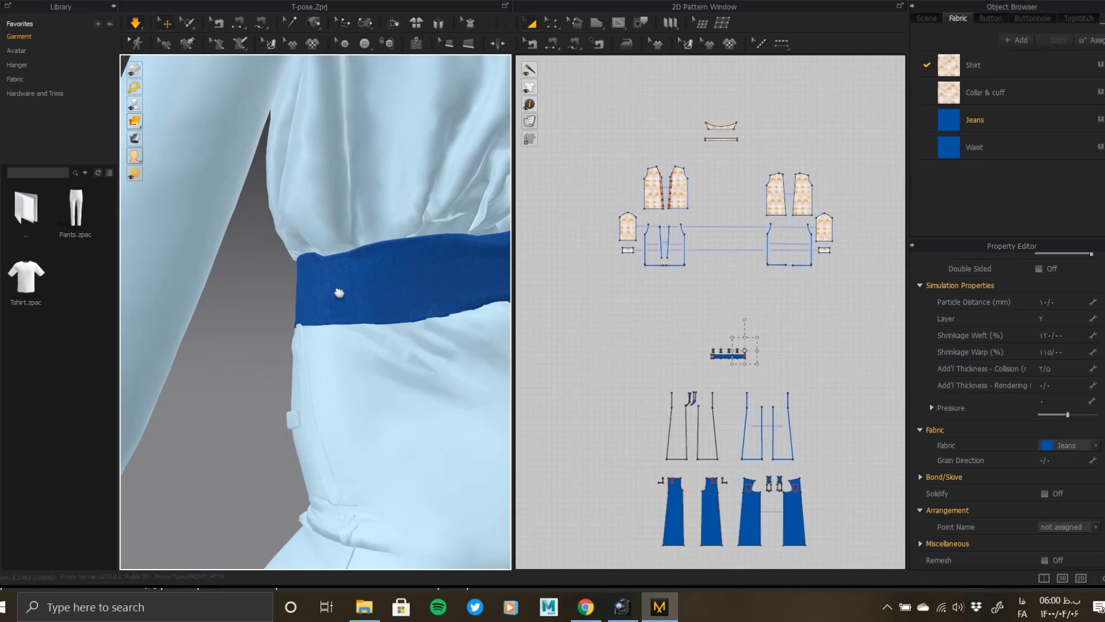
click(336, 288)
double_click(1058, 335)
text(115)
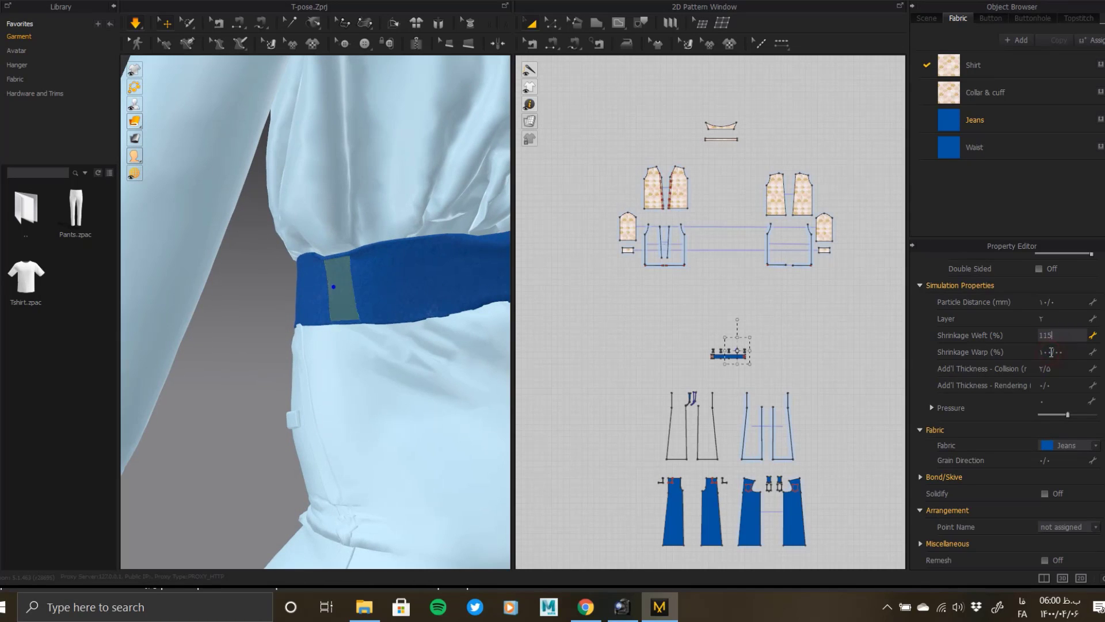
double_click(1051, 352)
text(115)
key(Return)
right_drag(396, 328, 348, 311)
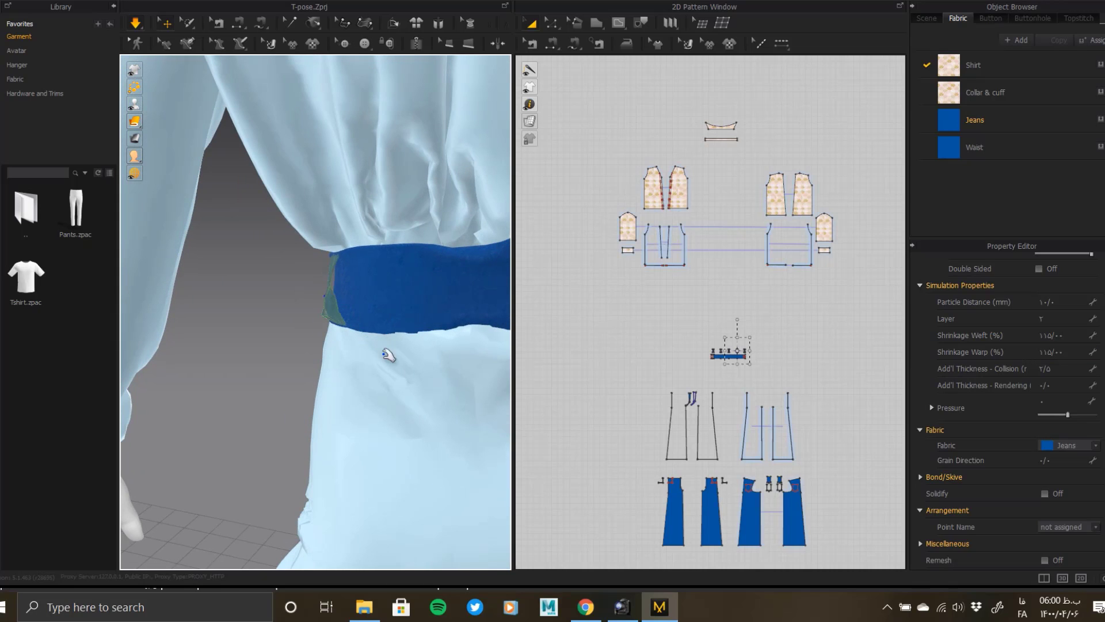
right_drag(389, 355, 438, 362)
Set the Shrinkage Weft and Shrinkage Warp of the back belt loop at the avatar's right side to 115%.
click(502, 292)
key(f)
right_drag(378, 396, 683, 416)
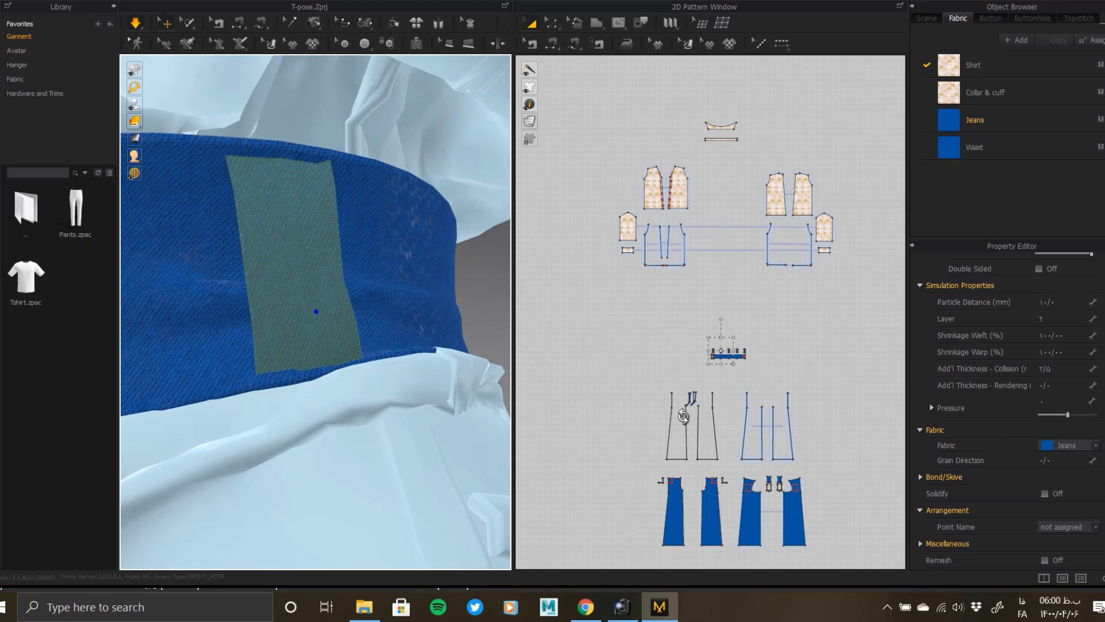
click(1052, 335)
key(Tab)
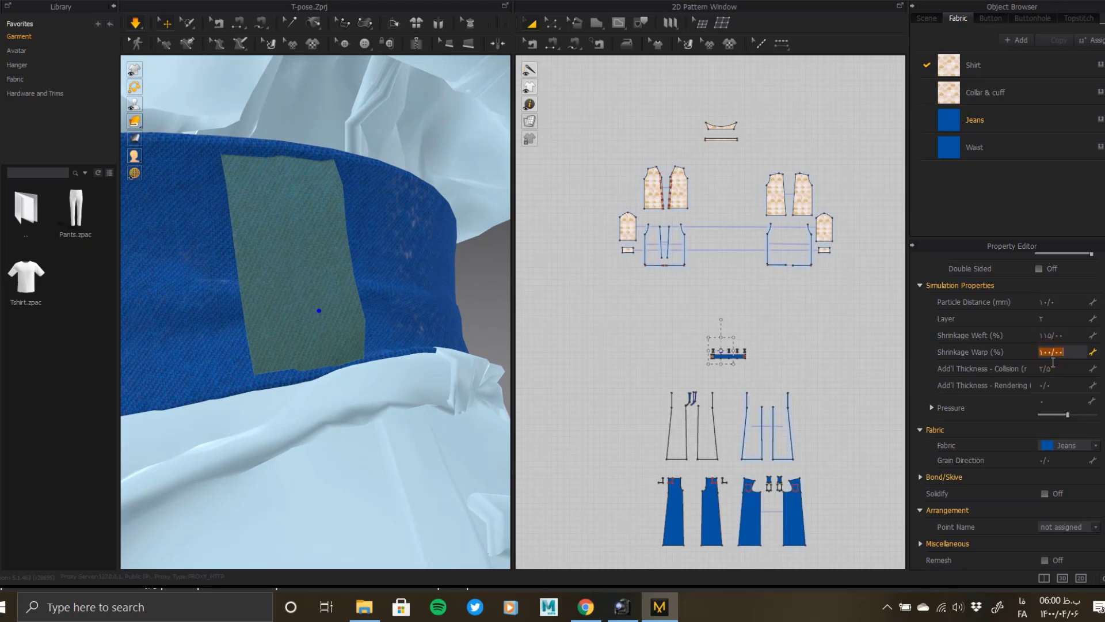
text(115)
key(Return)
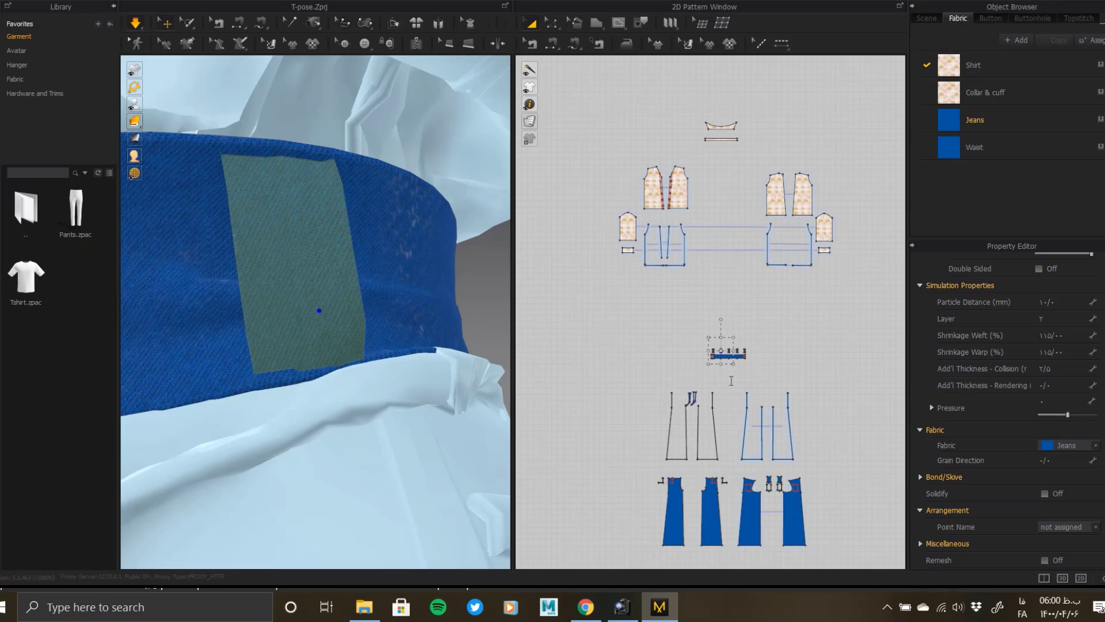
right_drag(296, 333, 355, 280)
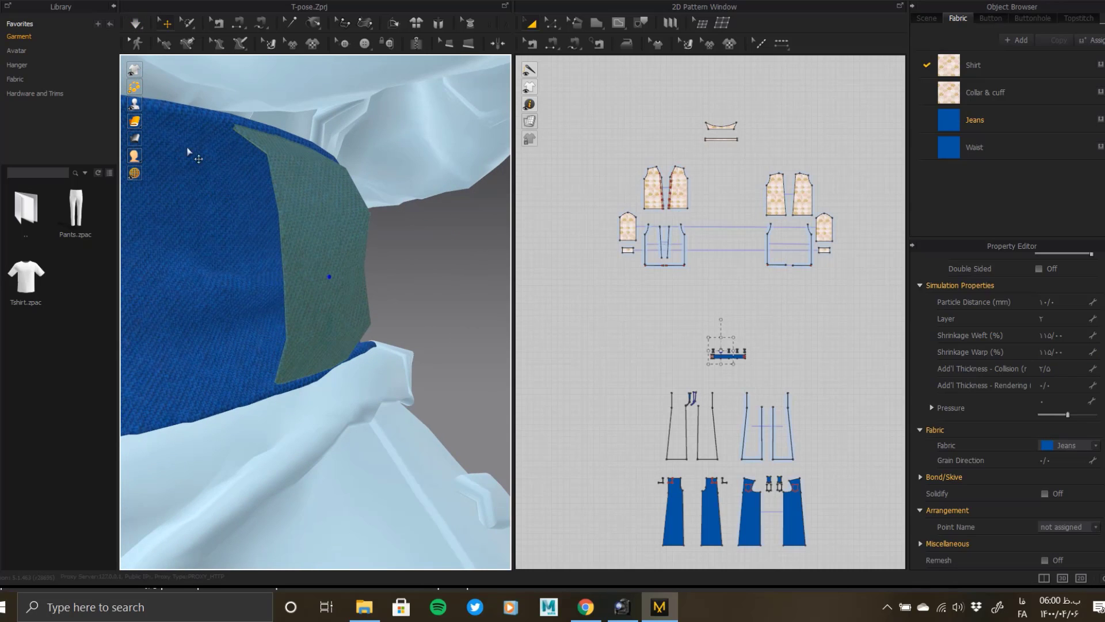
Check the belt loop in mesh display, restore the thick textured display, and examine the simulated waistband around the avatar.
mouse_move(134, 121)
click(202, 121)
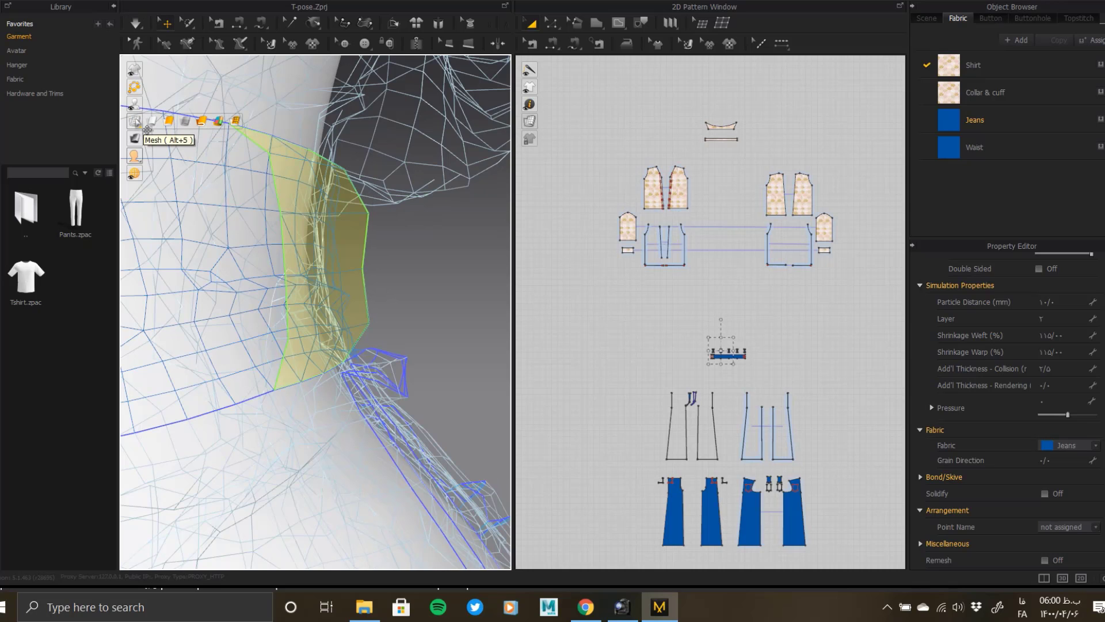
key(alt+1)
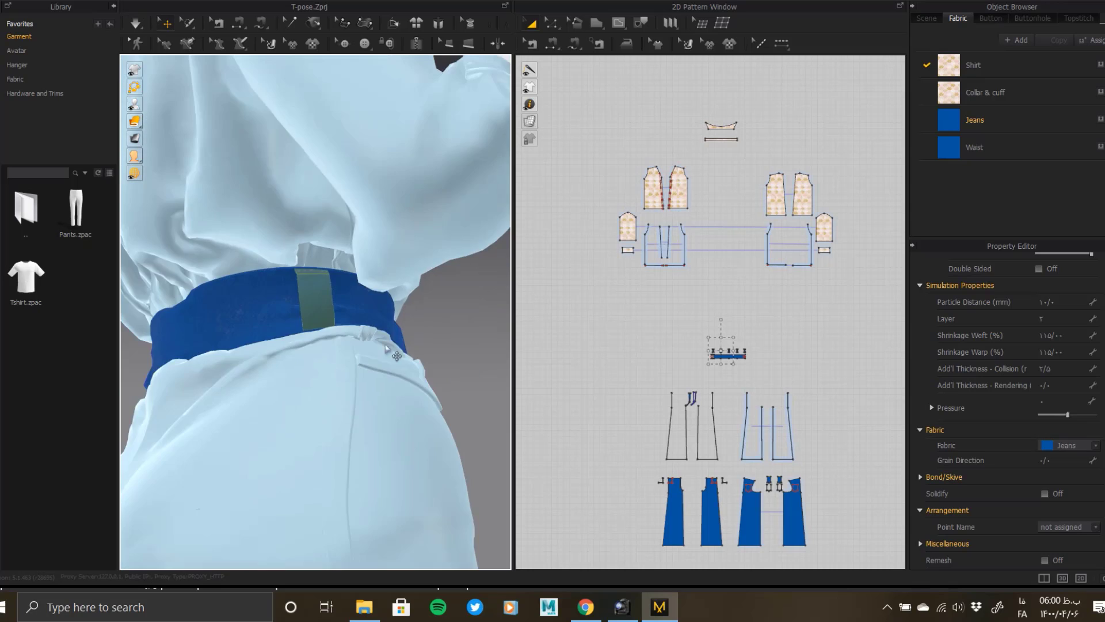
scroll(320, 356, down, 5)
right_drag(370, 395, 400, 421)
scroll(400, 421, up, 1)
scroll(401, 420, down, 4)
scroll(299, 259, up, 4)
right_drag(291, 328, 301, 279)
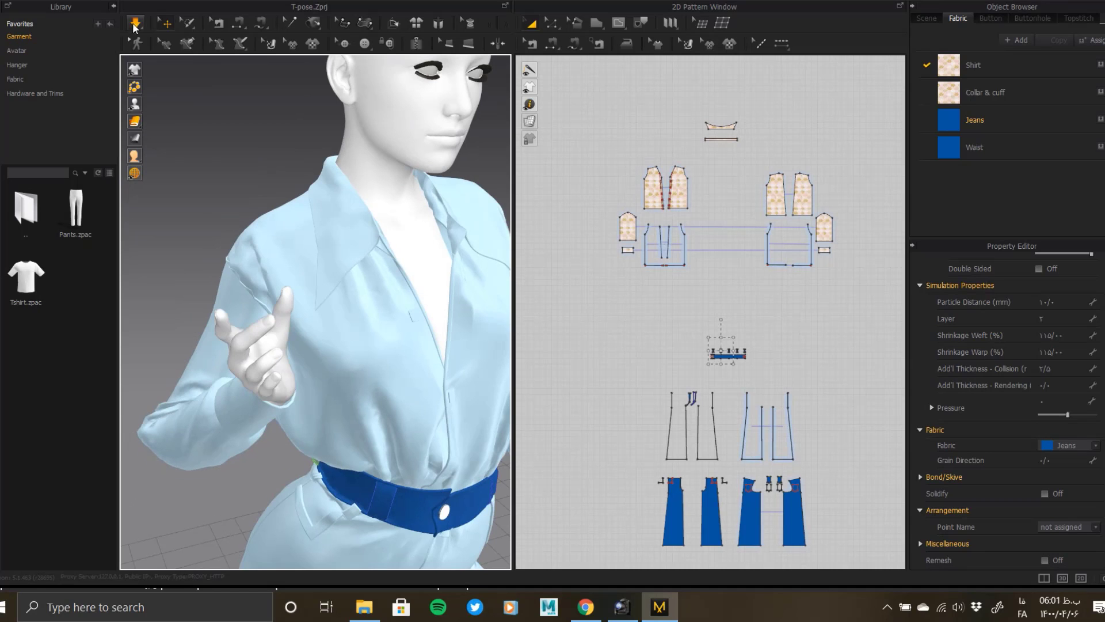
Unfreeze all the shirt patterns, including the collar and cuffs.
drag(573, 101, 868, 344)
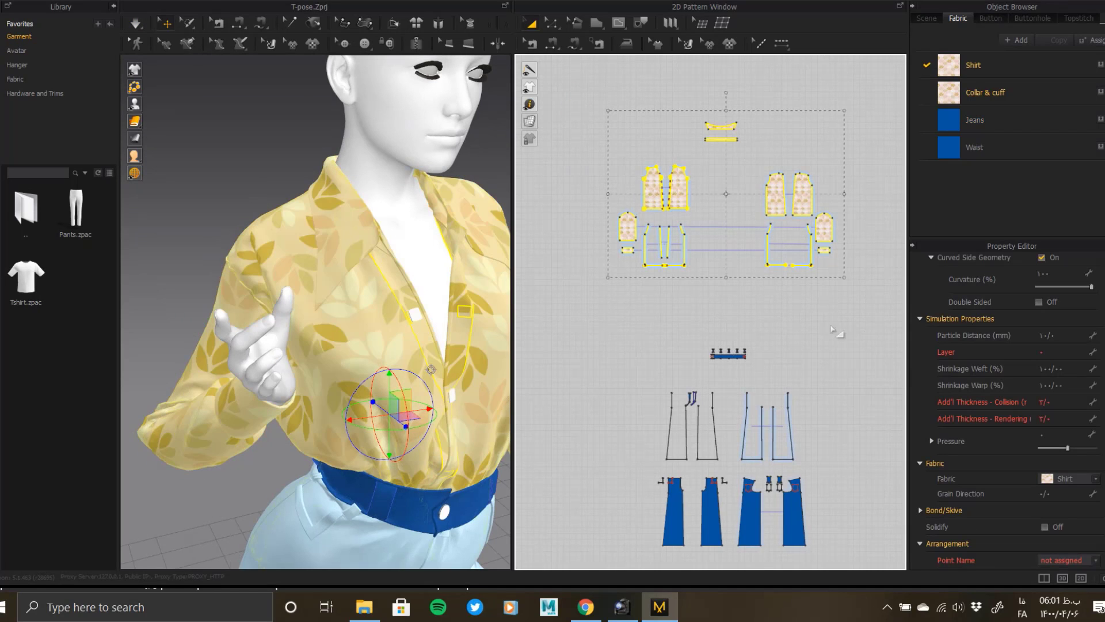
right_drag(385, 314, 345, 291)
click(370, 237)
Examine the shirt, waistband and jeans on the avatar from the back, sides and front.
click(457, 254)
click(416, 228)
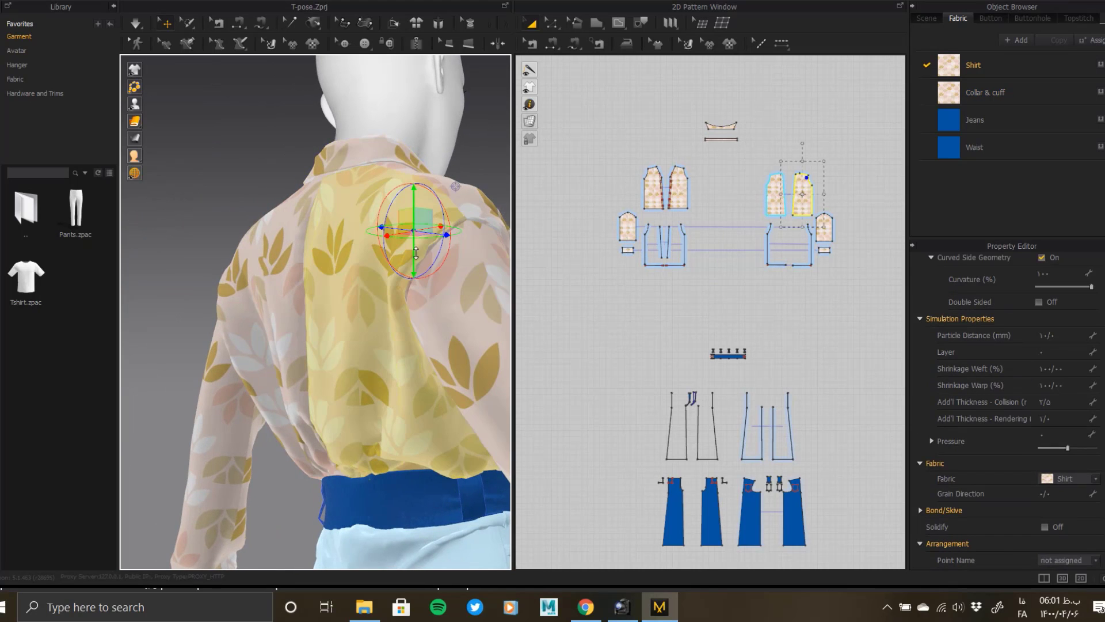
right_drag(473, 249, 311, 384)
click(432, 240)
middle_drag(311, 384, 291, 294)
right_drag(290, 293, 429, 380)
middle_drag(429, 380, 236, 331)
right_drag(236, 330, 432, 368)
middle_drag(432, 369, 260, 277)
right_drag(260, 277, 276, 240)
click(261, 213)
middle_drag(303, 264, 336, 397)
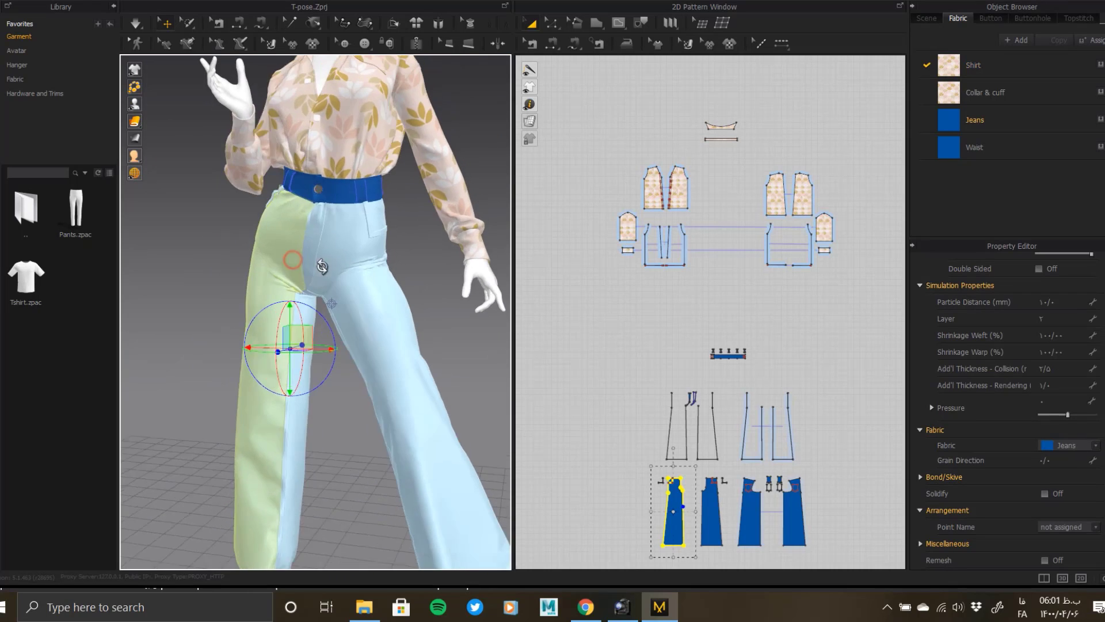
scroll(345, 244, up, 5)
scroll(345, 243, down, 10)
key(Escape)
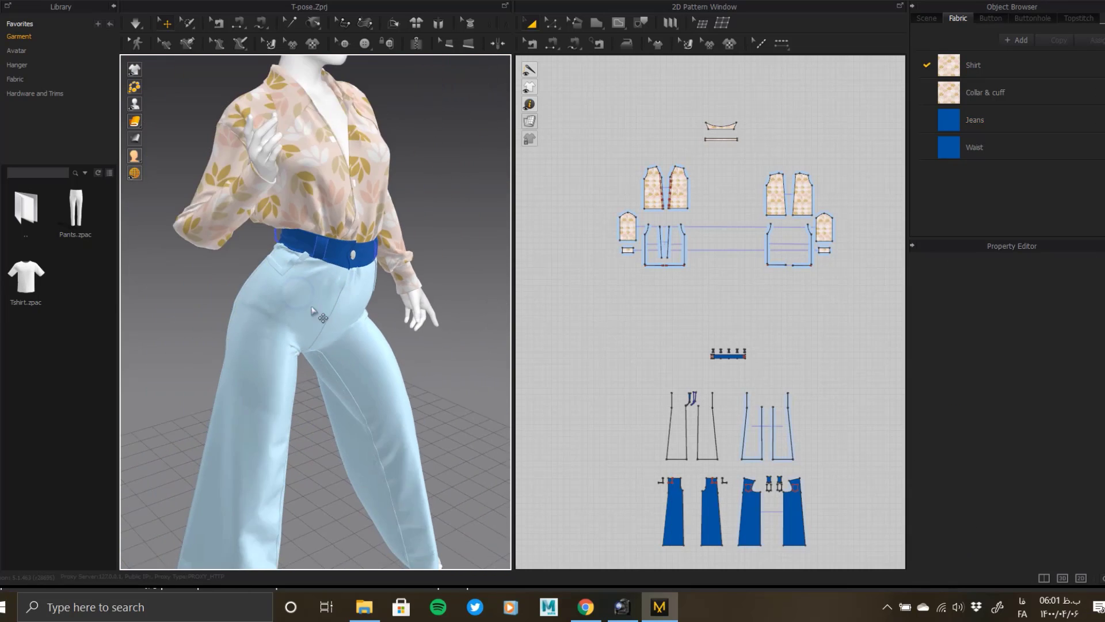
right_drag(357, 351, 341, 353)
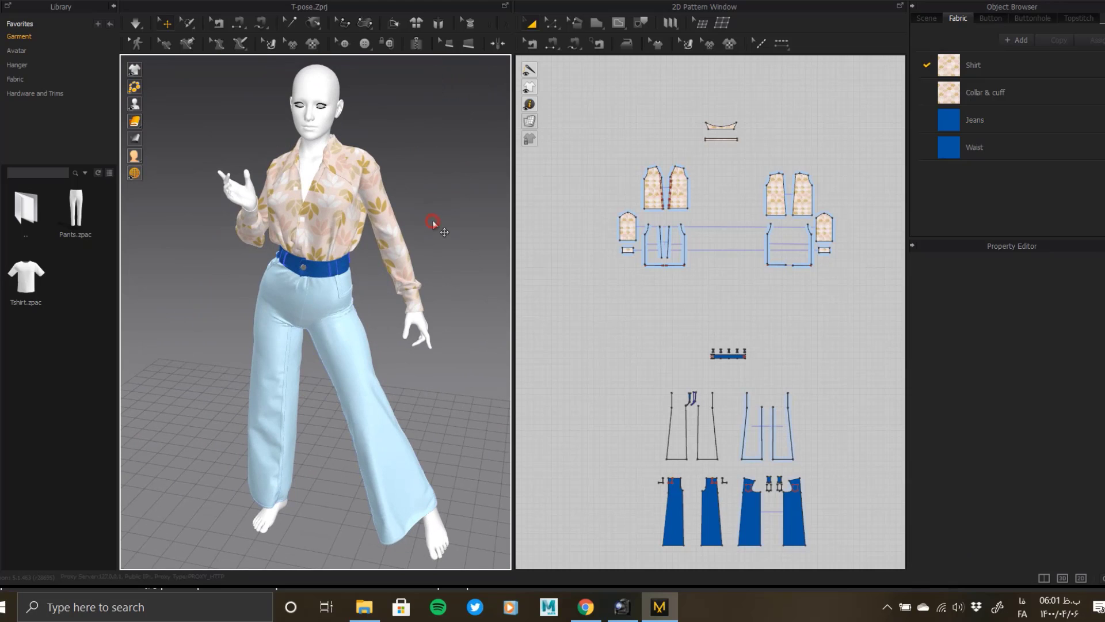
right_drag(439, 237, 414, 320)
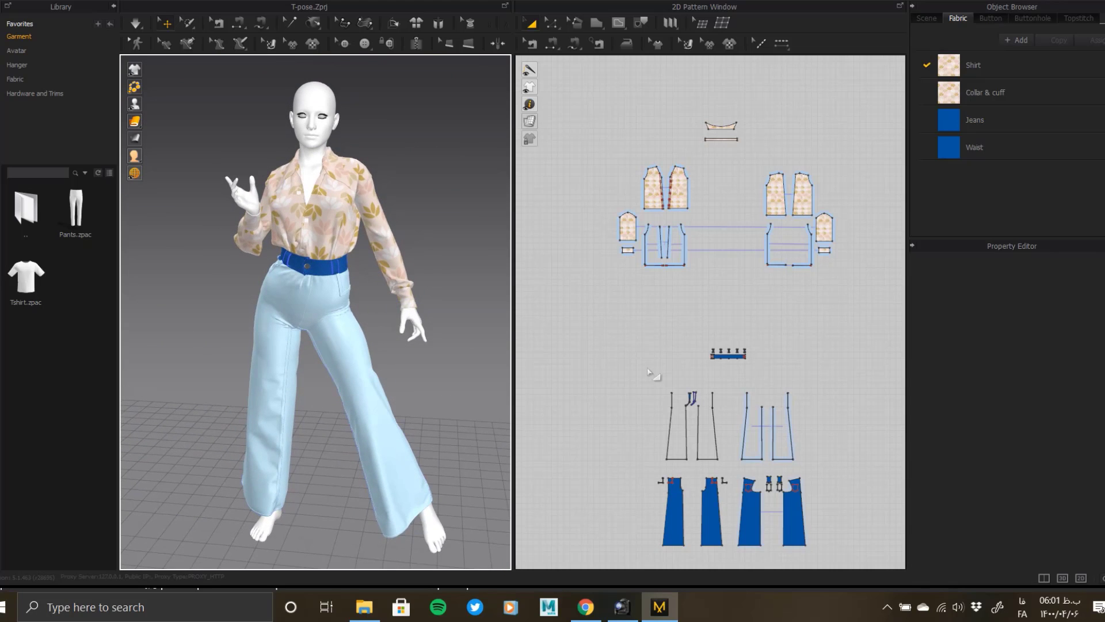
Unfreeze all the jeans leg and pocket patterns and clear the selection.
right_drag(648, 372, 628, 278)
drag(832, 467, 852, 484)
key(ctrl+k)
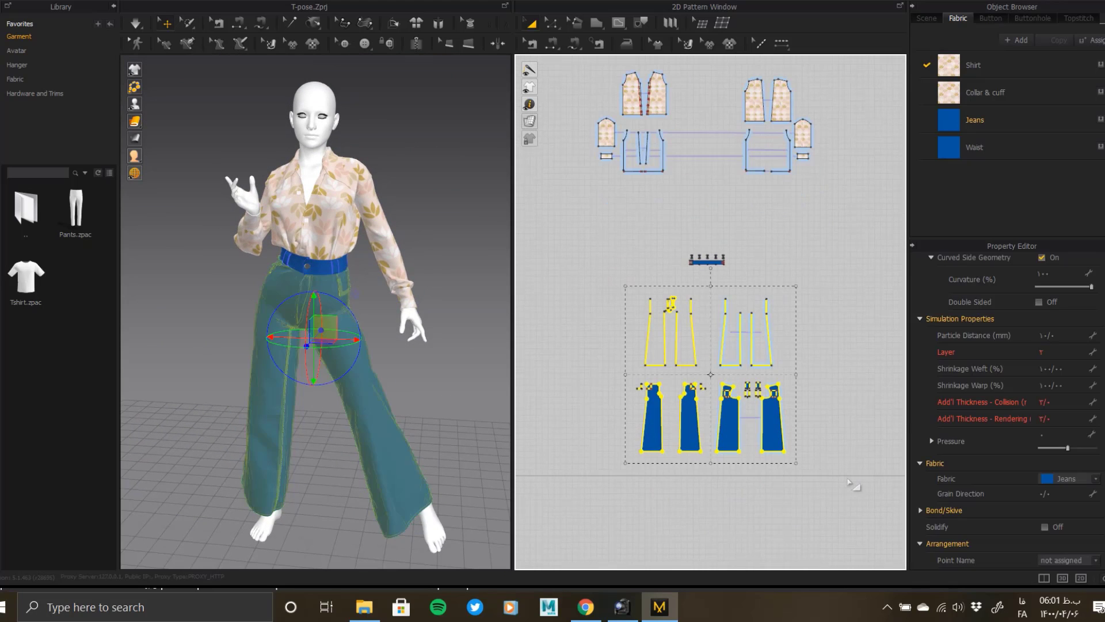
click(449, 307)
Set the Layer of both back pockets and their U-shaped trim patterns to 3, accepting the layer information notice.
right_drag(449, 308, 224, 388)
scroll(412, 345, up, 5)
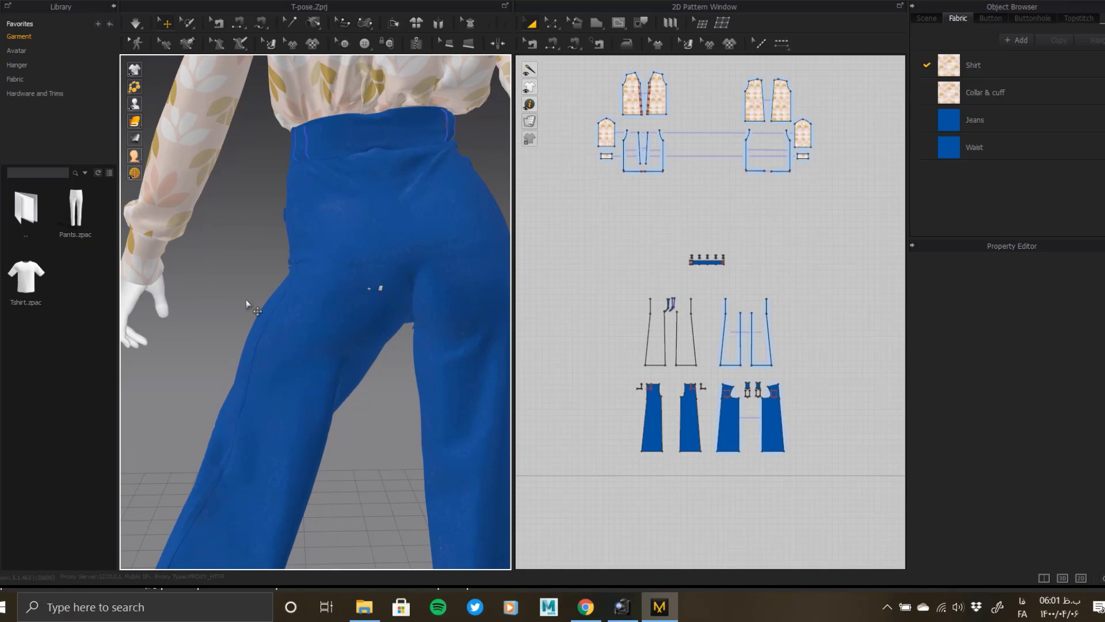
right_drag(245, 292, 404, 310)
click(423, 324)
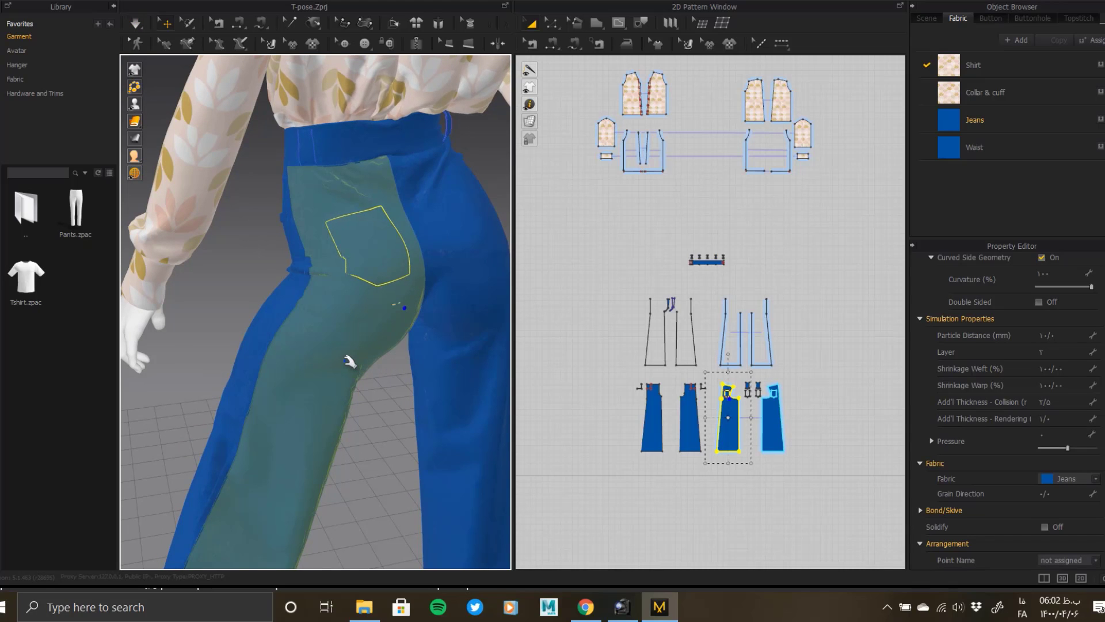
scroll(350, 362, up, 4)
scroll(734, 345, up, 6)
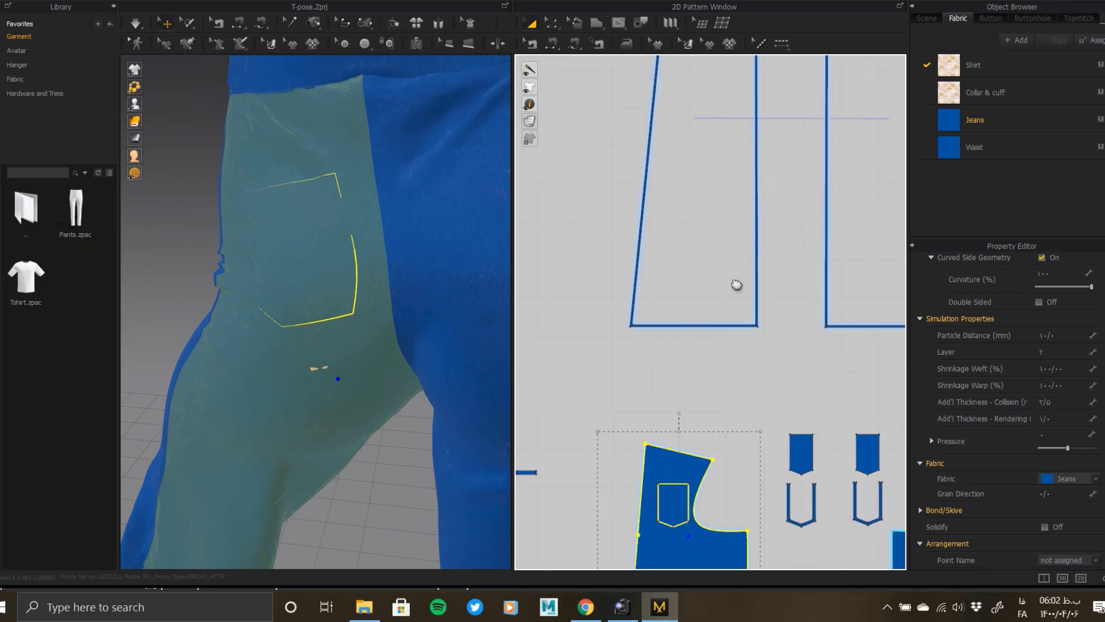
middle_drag(737, 284, 709, 155)
click(761, 372)
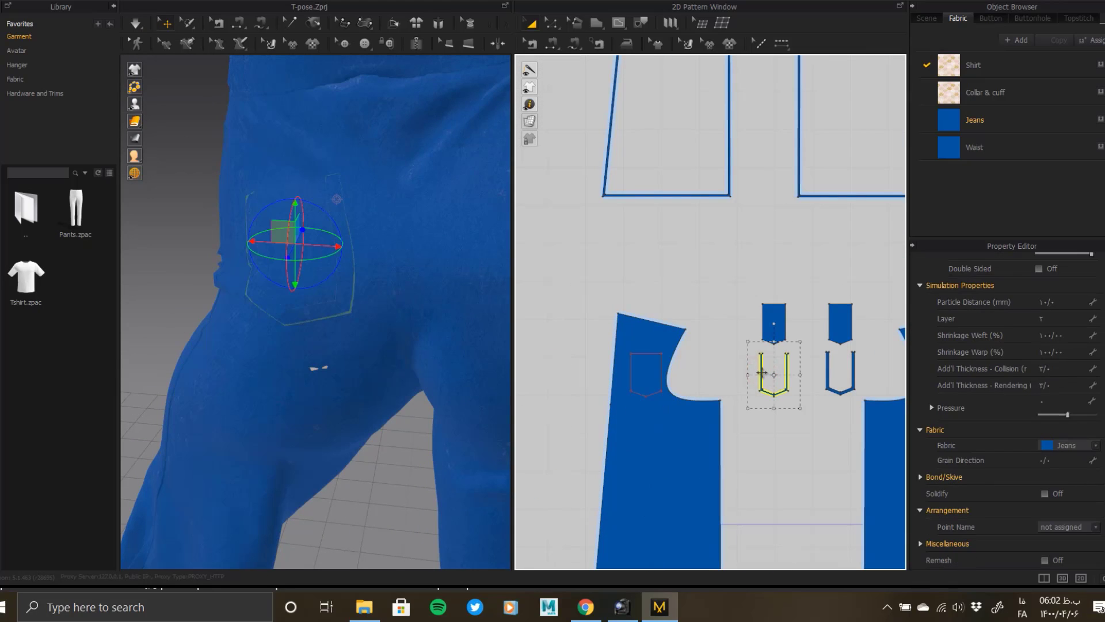
shift+click(774, 320)
shift+click(840, 320)
shift+click(840, 373)
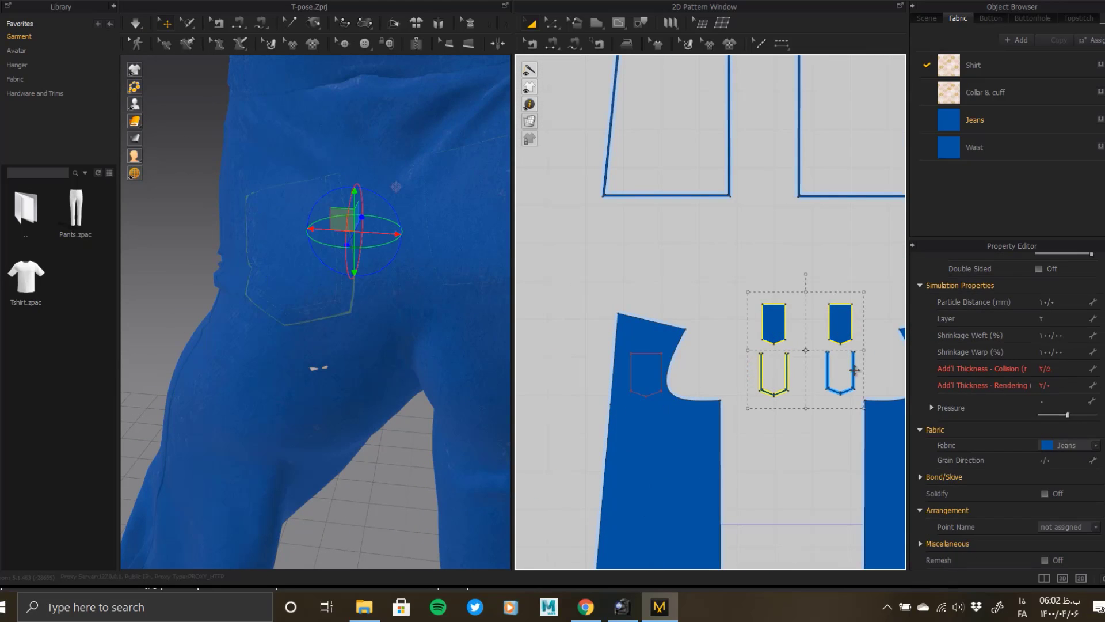
double_click(1053, 318)
key(Return)
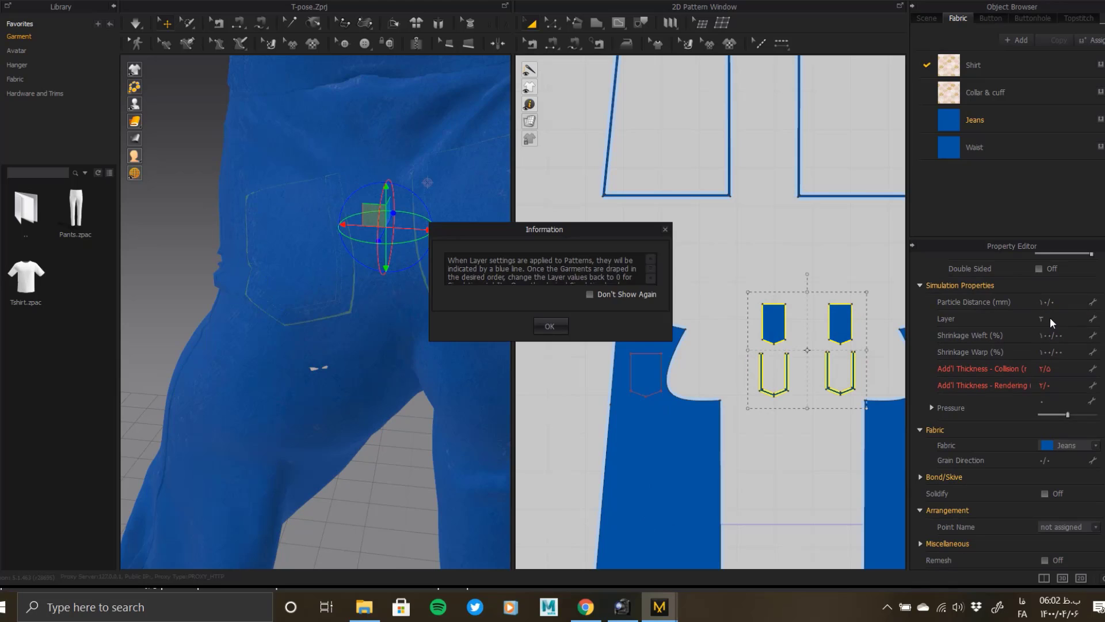
click(551, 326)
Simulate the garment to bring the back pockets out over the jeans, check them up close, and stop the simulation.
key(space)
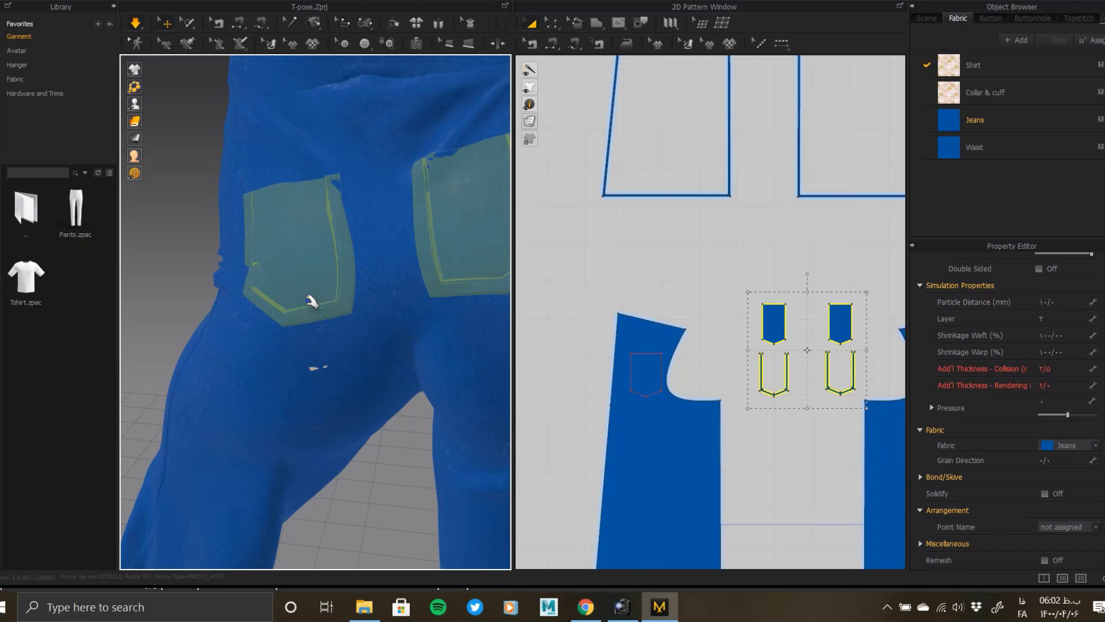
right_drag(340, 293, 337, 307)
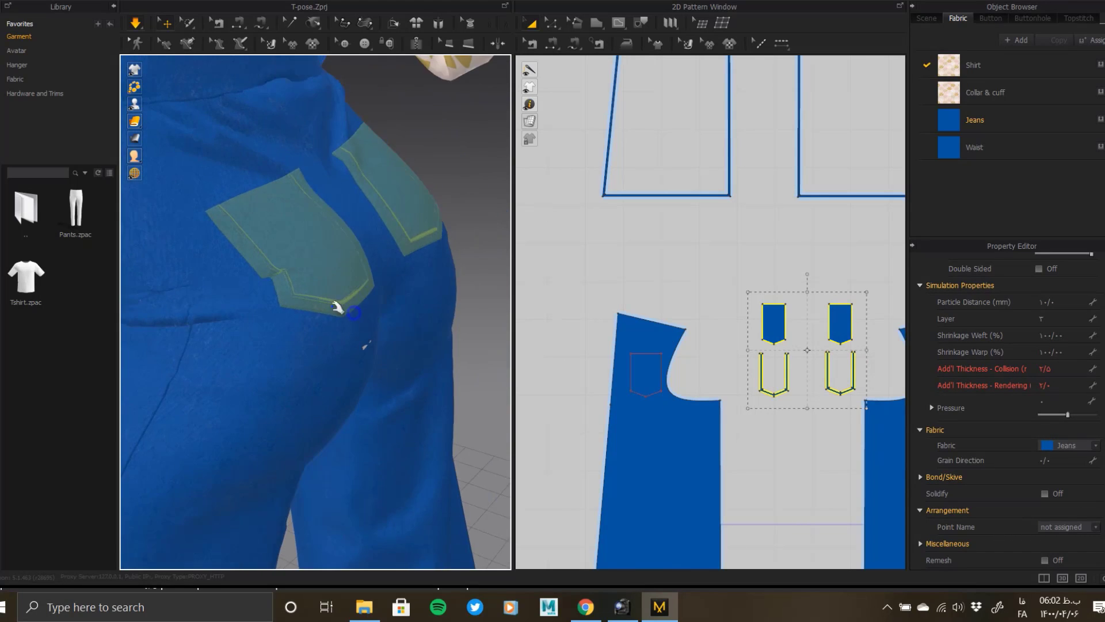
scroll(285, 317, down, 5)
scroll(313, 358, up, 5)
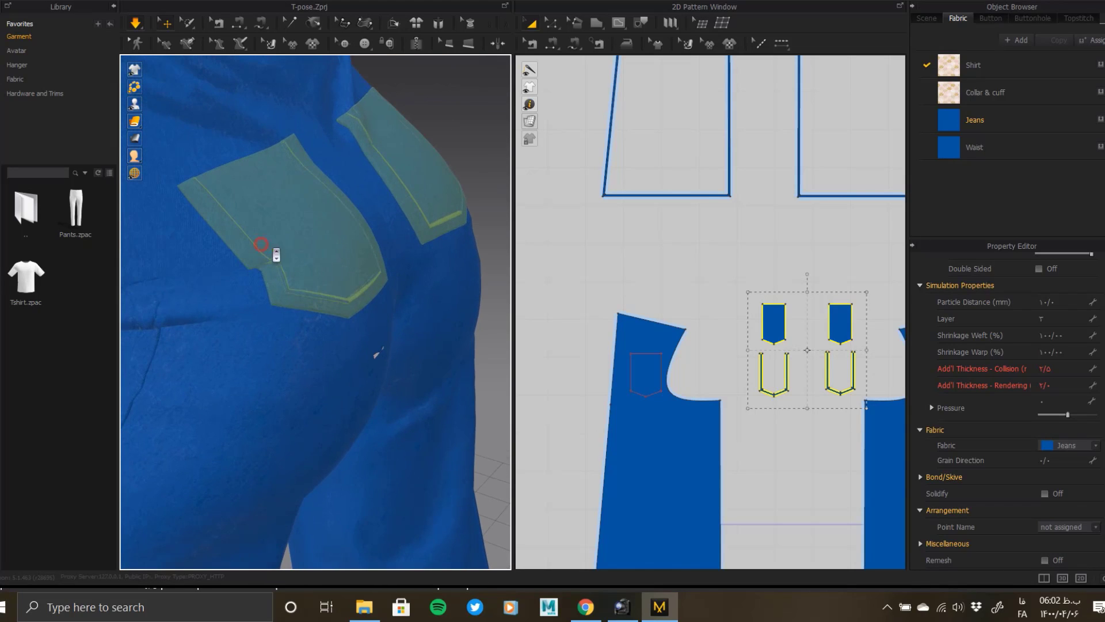
right_drag(306, 271, 243, 189)
scroll(315, 258, up, 2)
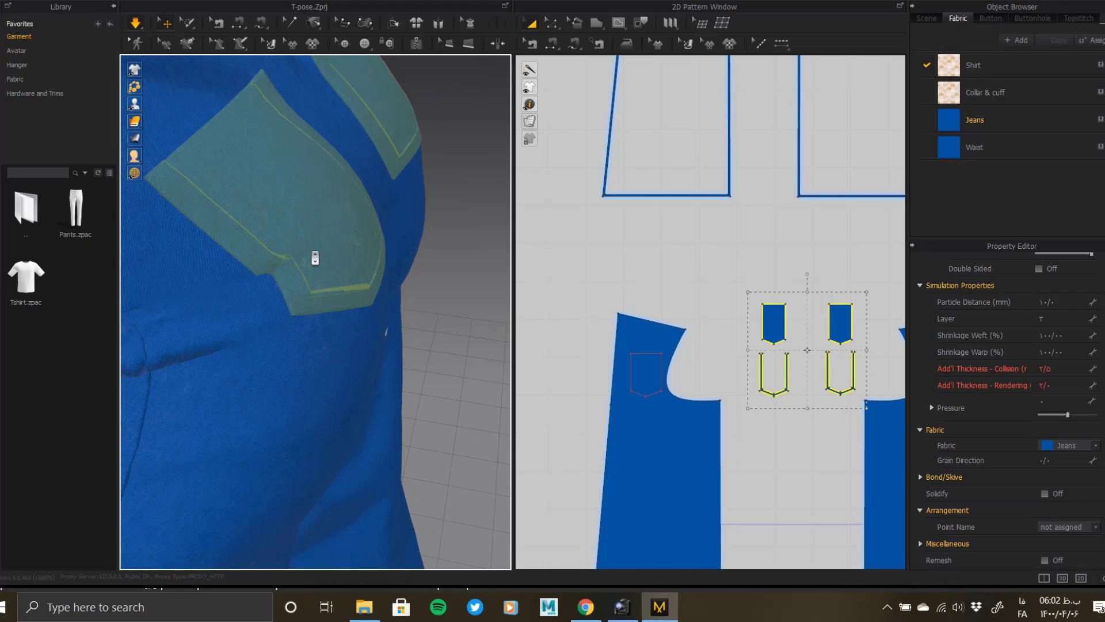
key(space)
Check the back pockets from several angles and select both inner pocket patterns on the avatar.
click(465, 297)
click(312, 222)
right_drag(312, 224, 195, 231)
click(410, 266)
right_drag(410, 266, 267, 305)
click(316, 279)
click(316, 362)
shift+click(358, 249)
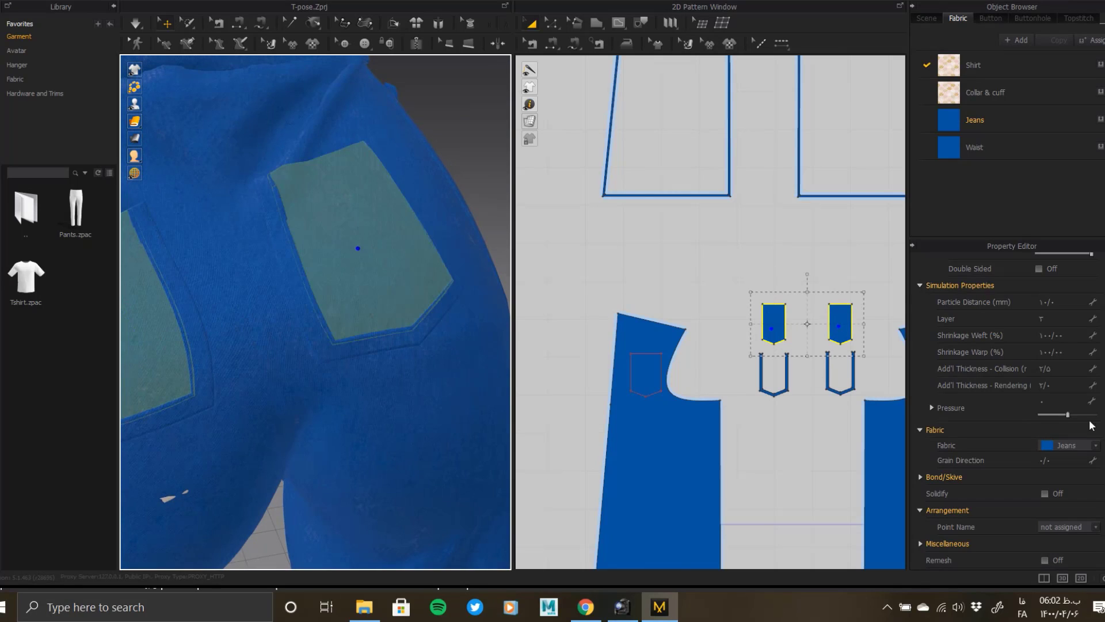
Set Shrinkage Weft and Shrinkage Warp of both back pockets to 115% and simulate the garment.
click(1053, 344)
click(1051, 336)
text(115)
key(Tab)
text(115)
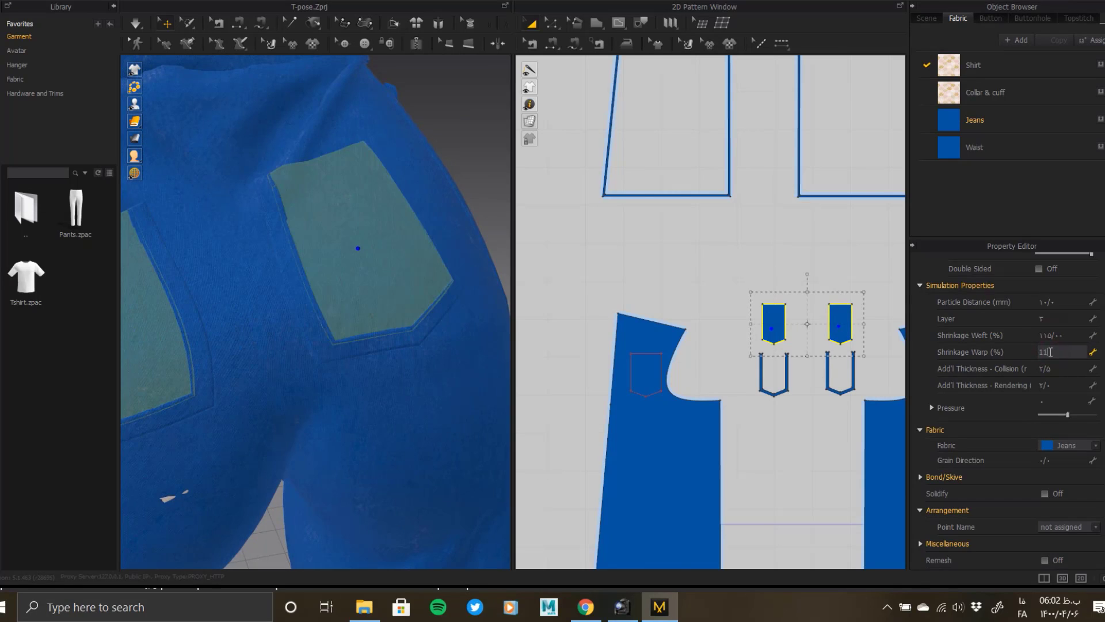
key(Return)
key(space)
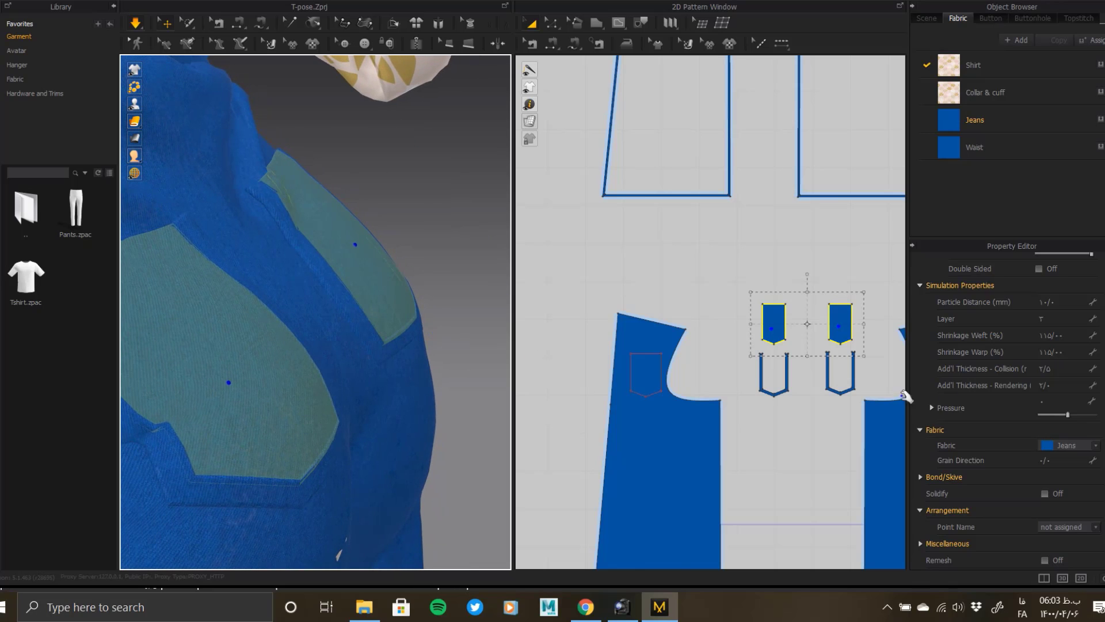
Set Shrinkage Weft and Shrinkage Warp of both back pockets to 120%, let the garment settle and stop the simulation.
click(1053, 335)
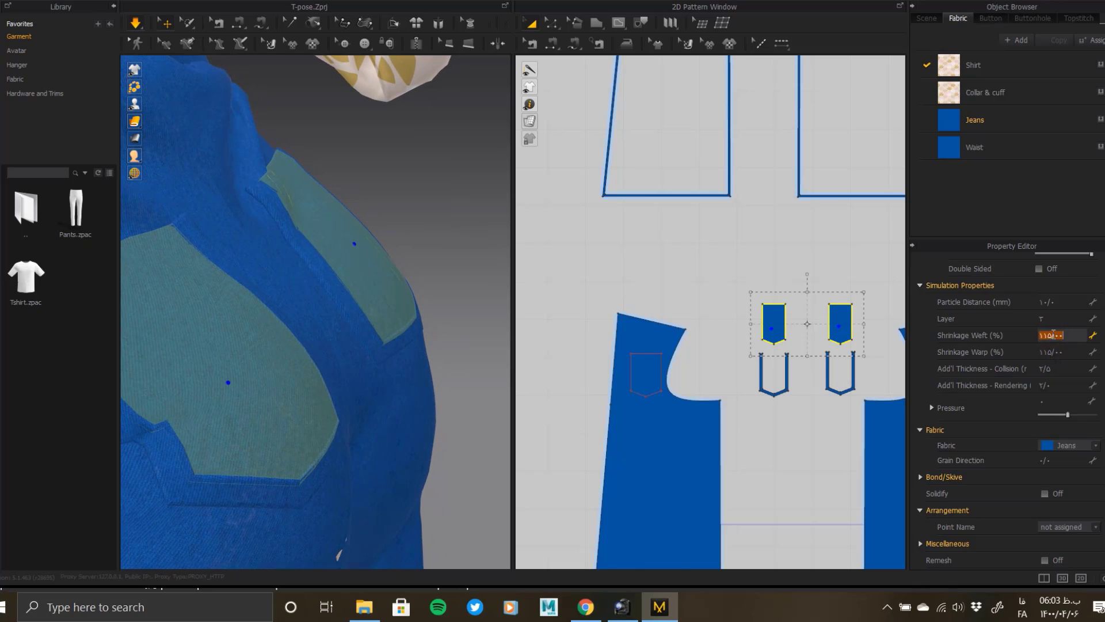
click(1052, 352)
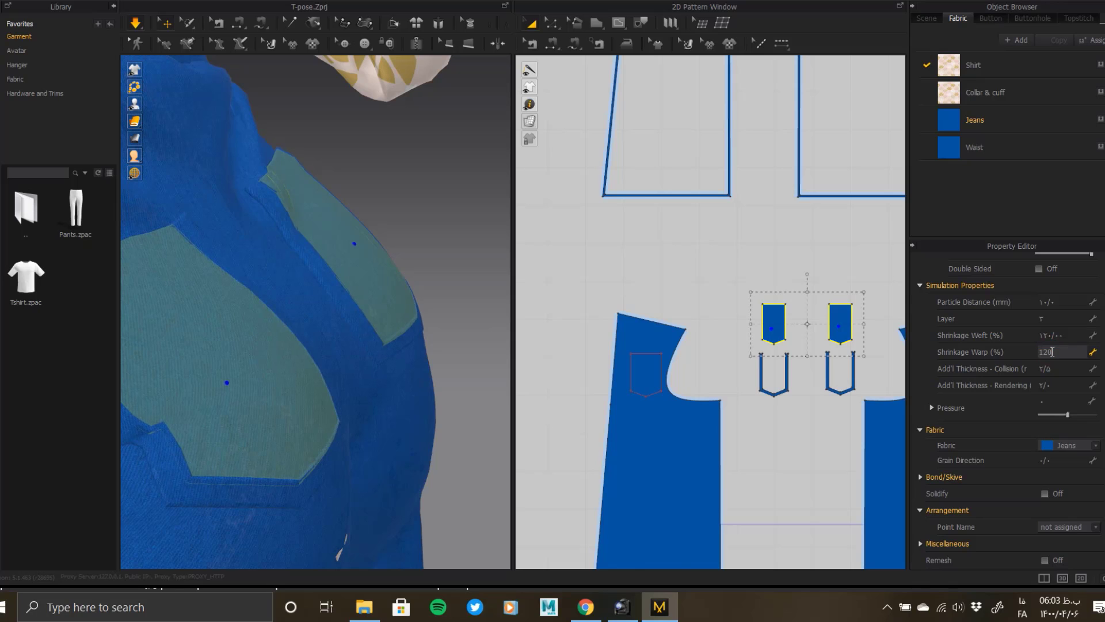
text(120)
key(Return)
right_drag(268, 372, 299, 354)
scroll(331, 343, down, 5)
click(450, 352)
scroll(708, 313, down, 4)
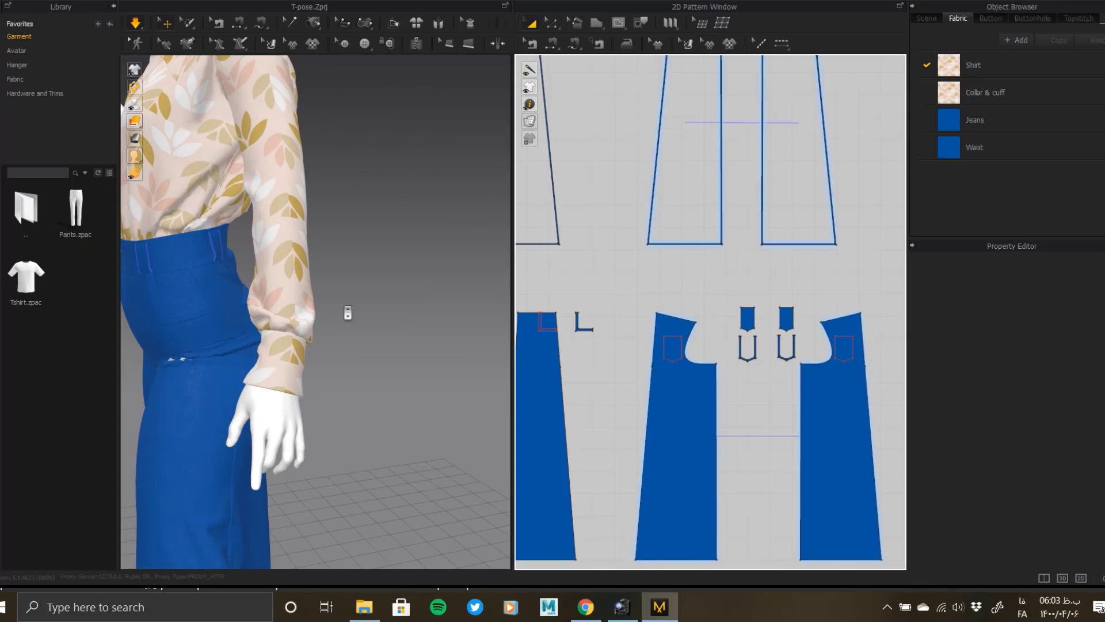
key(space)
Set the Layer of the solid fly pattern at the front of the jeans to 3, accepting the layer information notice.
scroll(716, 368, down, 4)
scroll(709, 395, up, 2)
middle_drag(709, 368, 777, 486)
right_drag(311, 348, 443, 360)
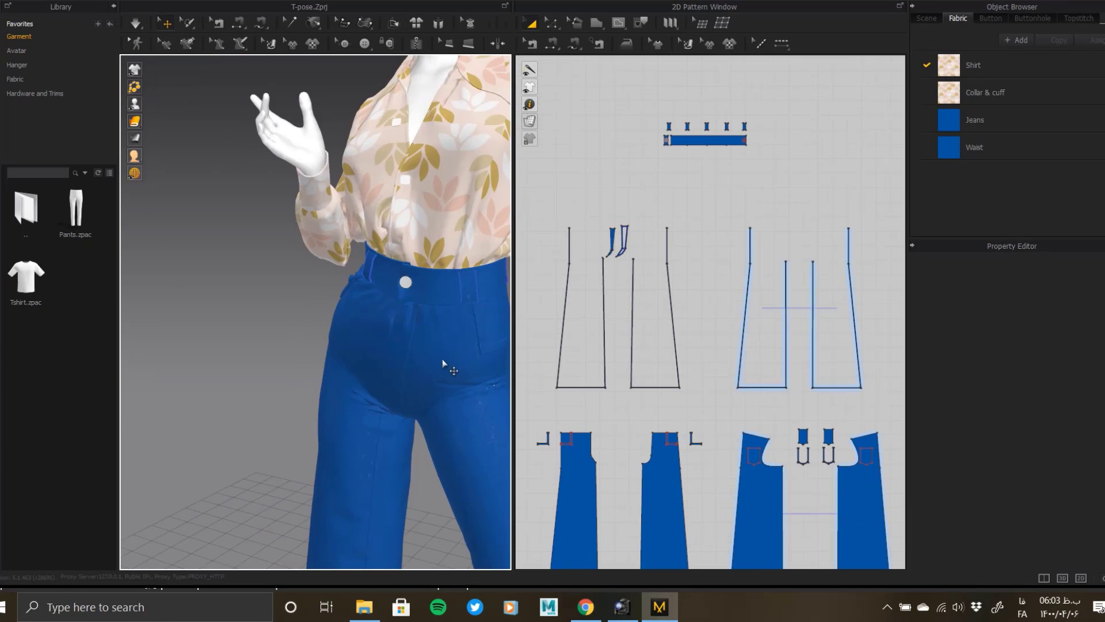
scroll(443, 363, up, 5)
middle_drag(434, 414, 331, 346)
click(611, 240)
middle_drag(465, 290, 379, 284)
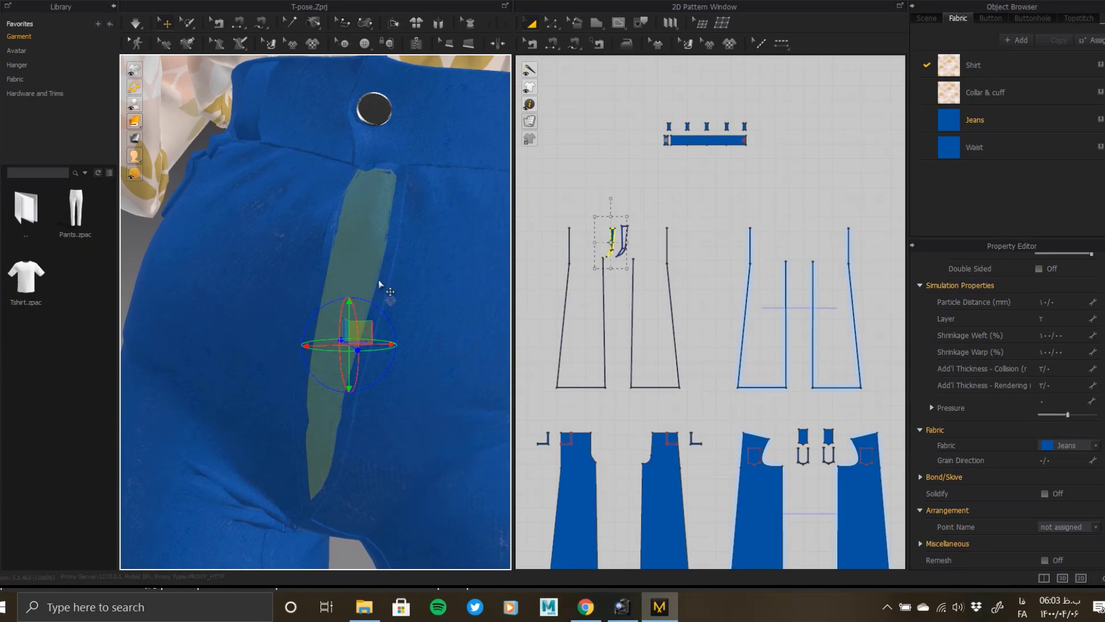
click(1052, 318)
text(3)
key(Return)
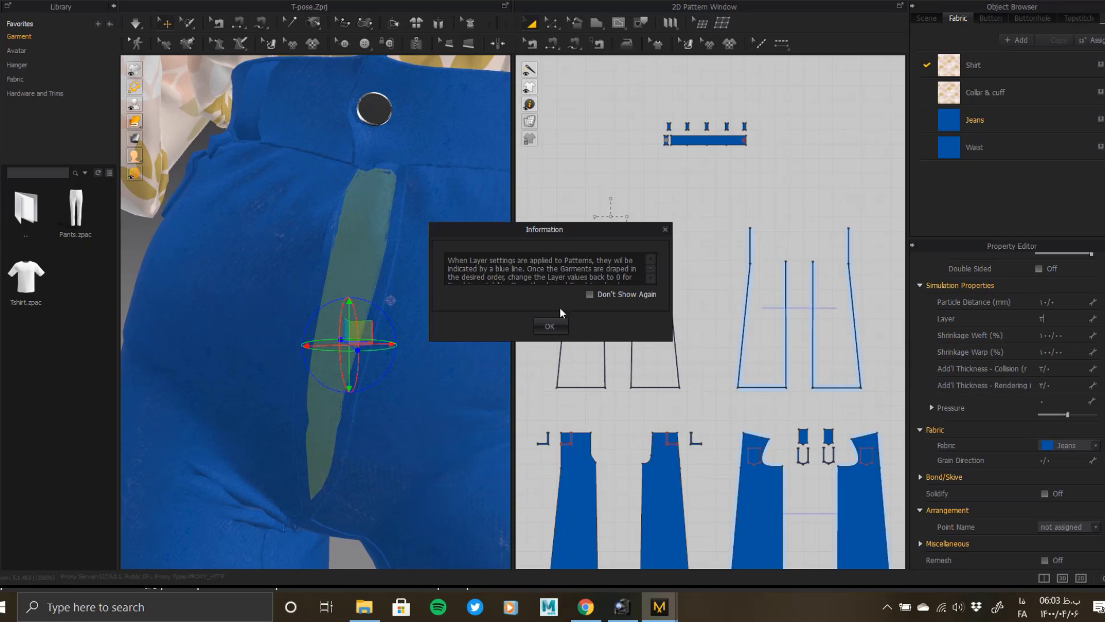
click(559, 307)
Examine the solid fly pattern and its outlined trim pattern up close, then clear the selection.
click(621, 237)
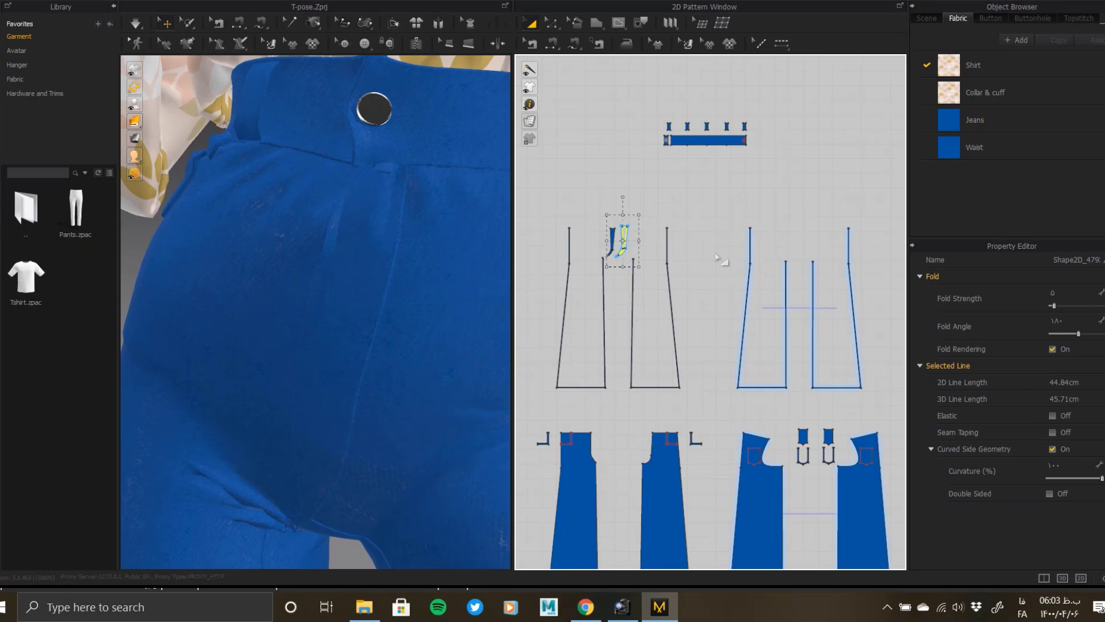
click(686, 192)
click(625, 232)
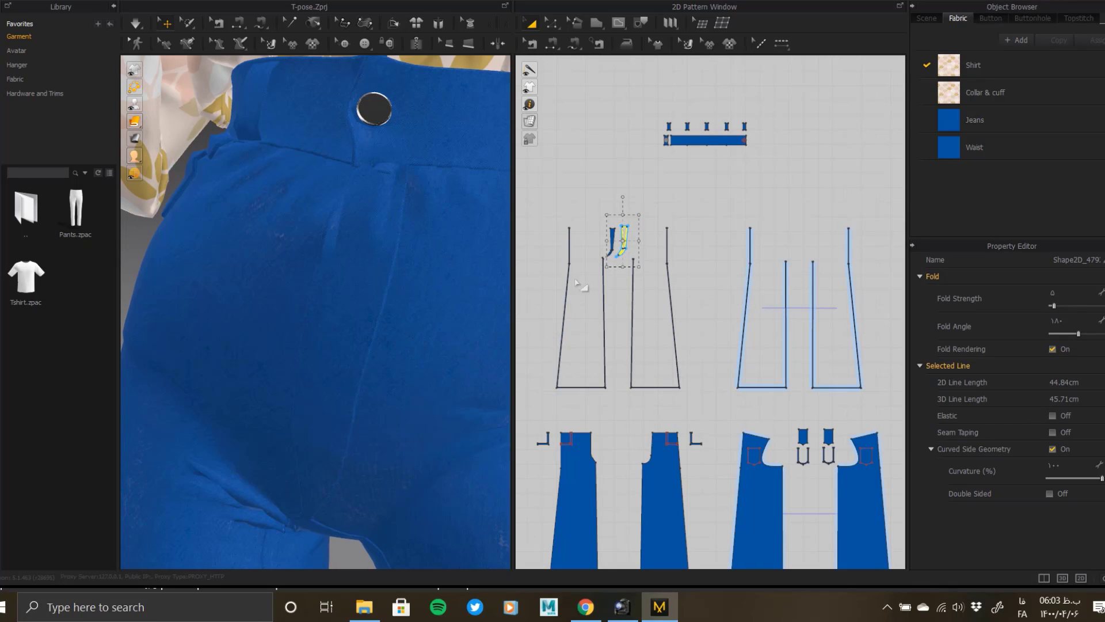
scroll(699, 330, up, 4)
middle_drag(699, 331, 898, 492)
scroll(754, 300, up, 3)
click(754, 299)
click(726, 254)
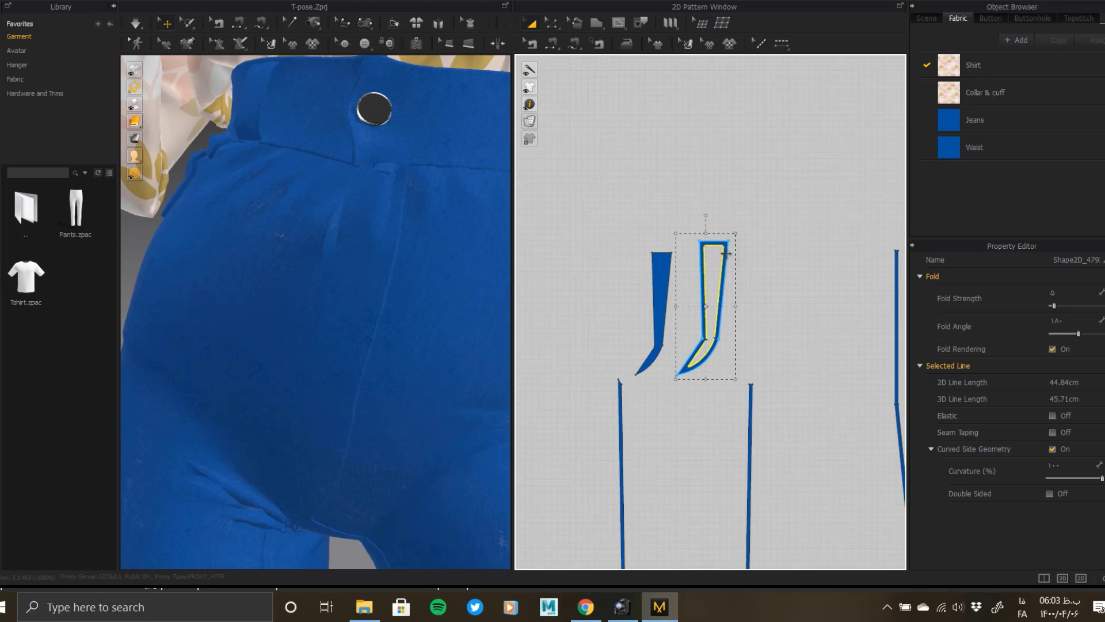
click(663, 266)
click(604, 232)
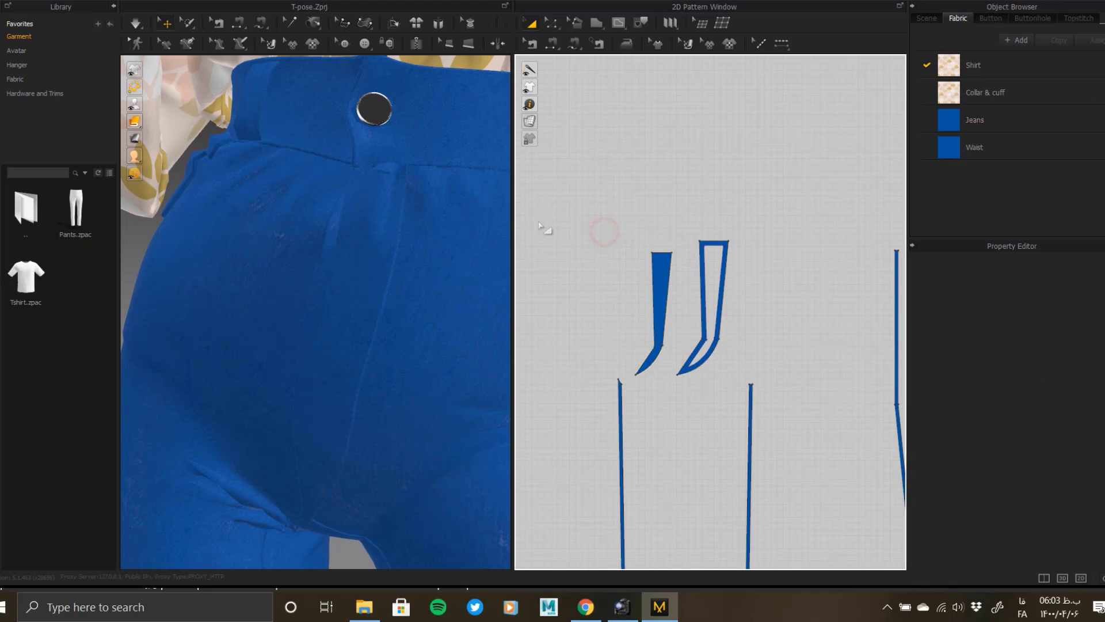
Simulate the garment with the new fly layer, stop the simulation and check the front of the jeans and the full outfit.
key(space)
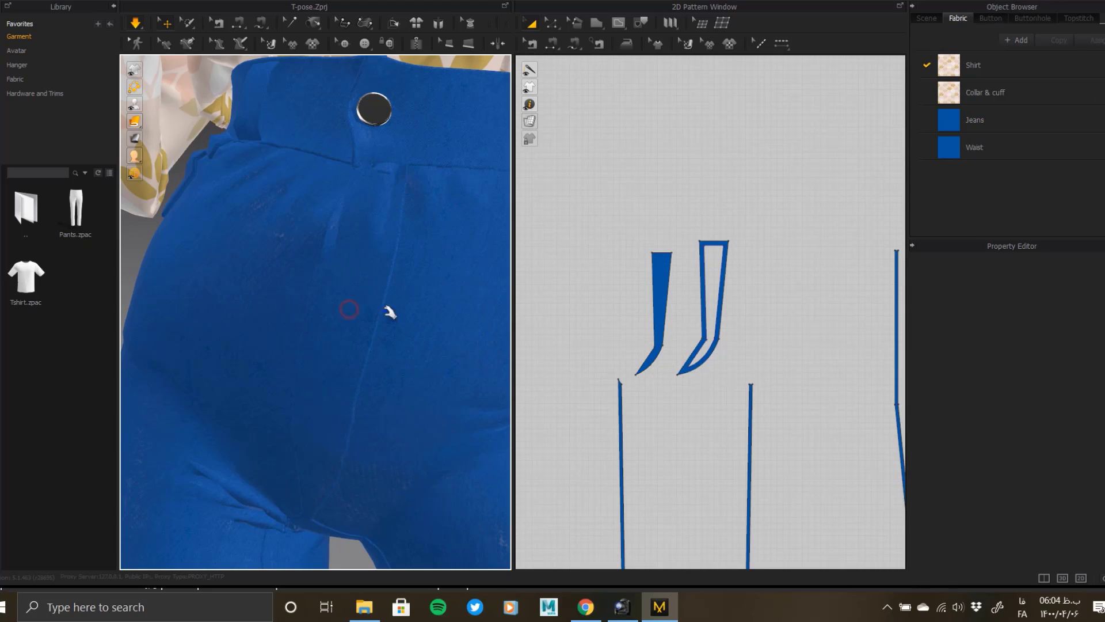
mouse_move(390, 312)
right_down()
mouse_move(434, 288)
mouse_move(459, 311)
mouse_move(473, 286)
mouse_move(434, 274)
mouse_move(400, 318)
right_up()
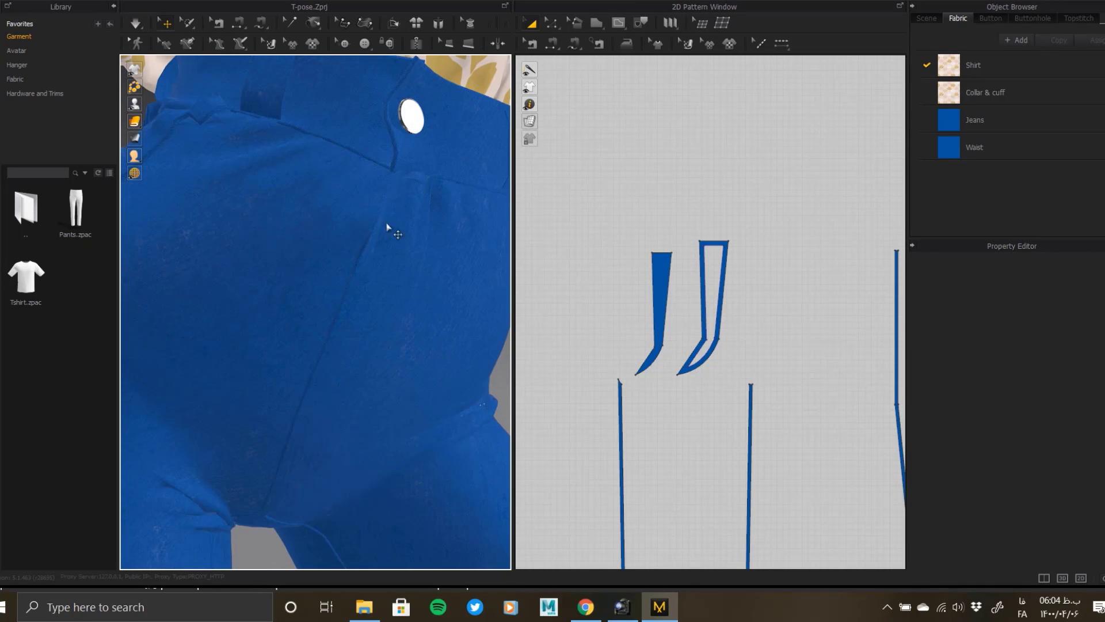
click(411, 169)
right_drag(271, 192, 411, 269)
scroll(368, 270, down, 6)
scroll(380, 345, down, 3)
click(443, 278)
Save the project under the new name Current pose.
click(21, 0)
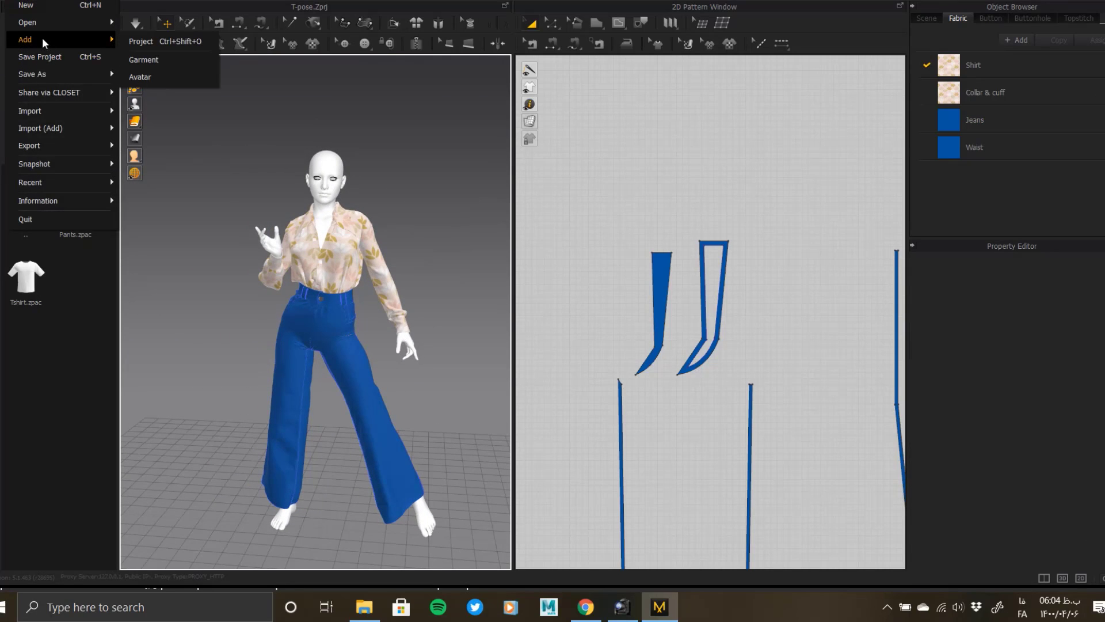
mouse_move(75, 82)
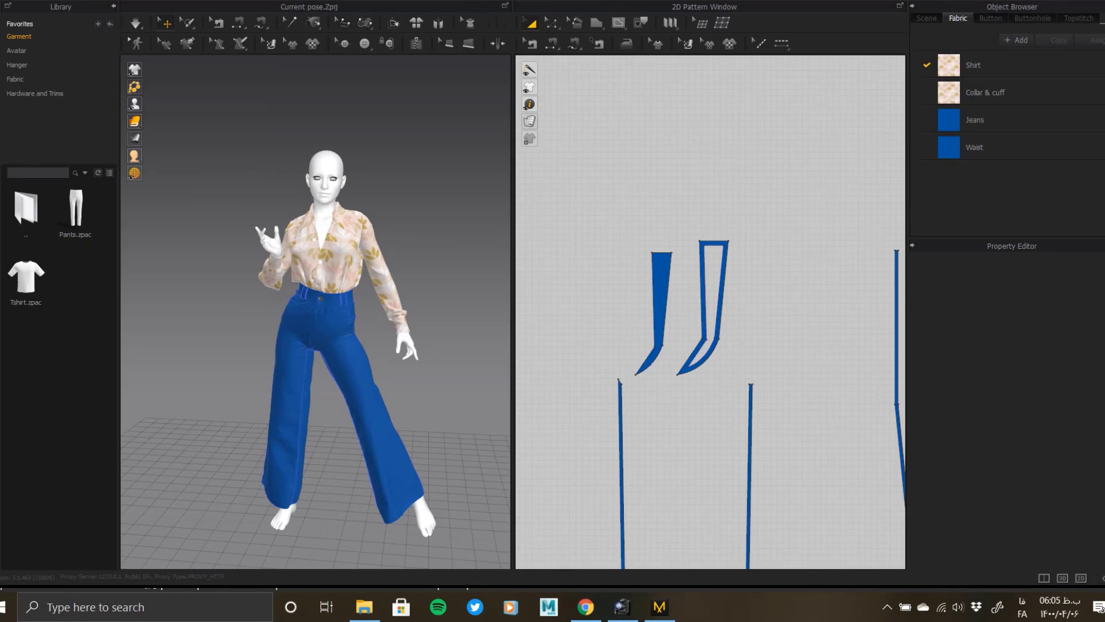
Select all the shirt and jeans patterns and start an OBJ export of the outfit.
click(22, 0)
mouse_move(61, 146)
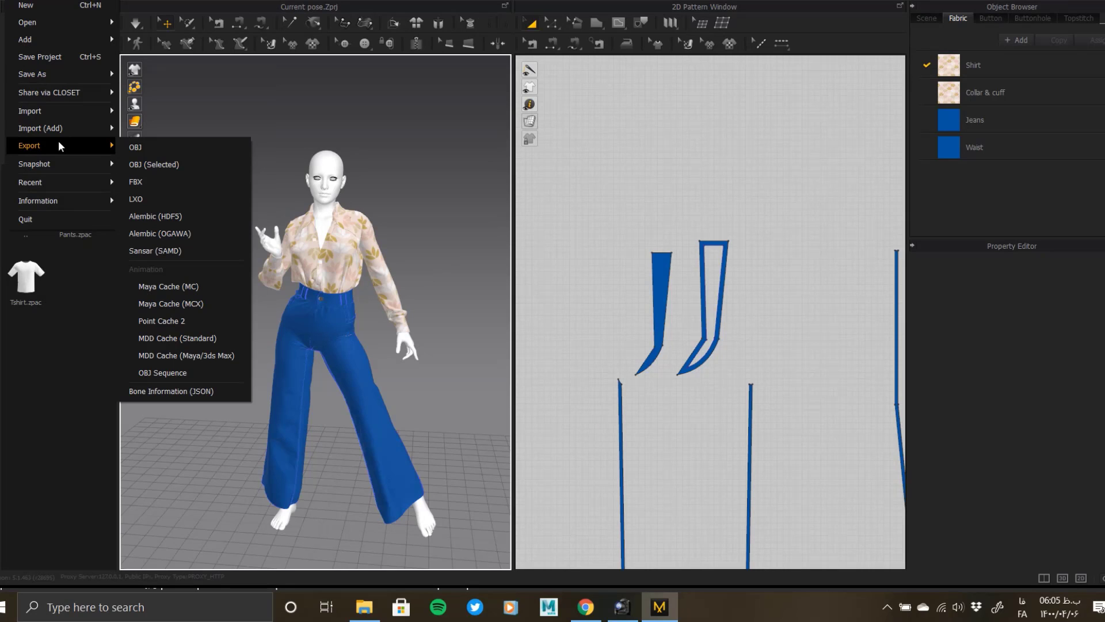
click(626, 232)
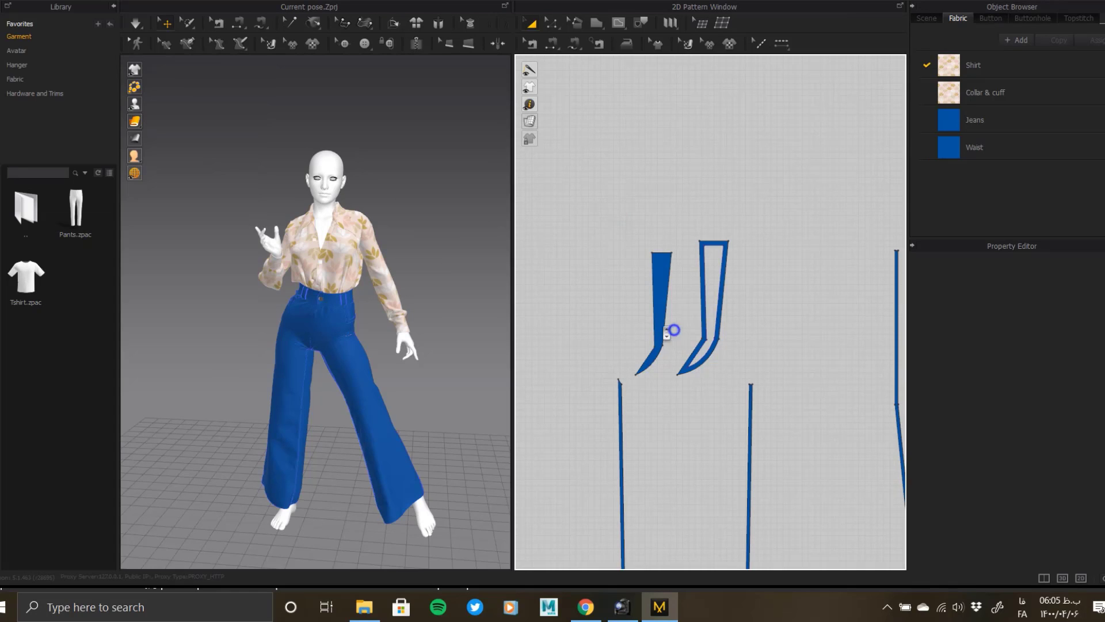
scroll(674, 330, up, 10)
click(28, 1)
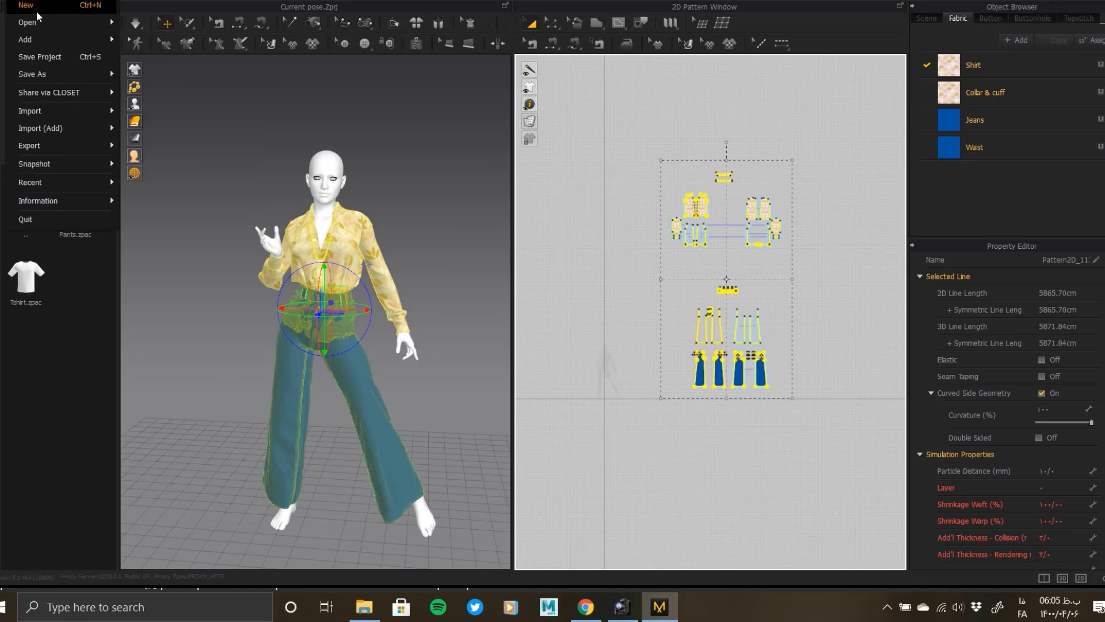
mouse_move(71, 76)
mouse_move(91, 151)
click(145, 147)
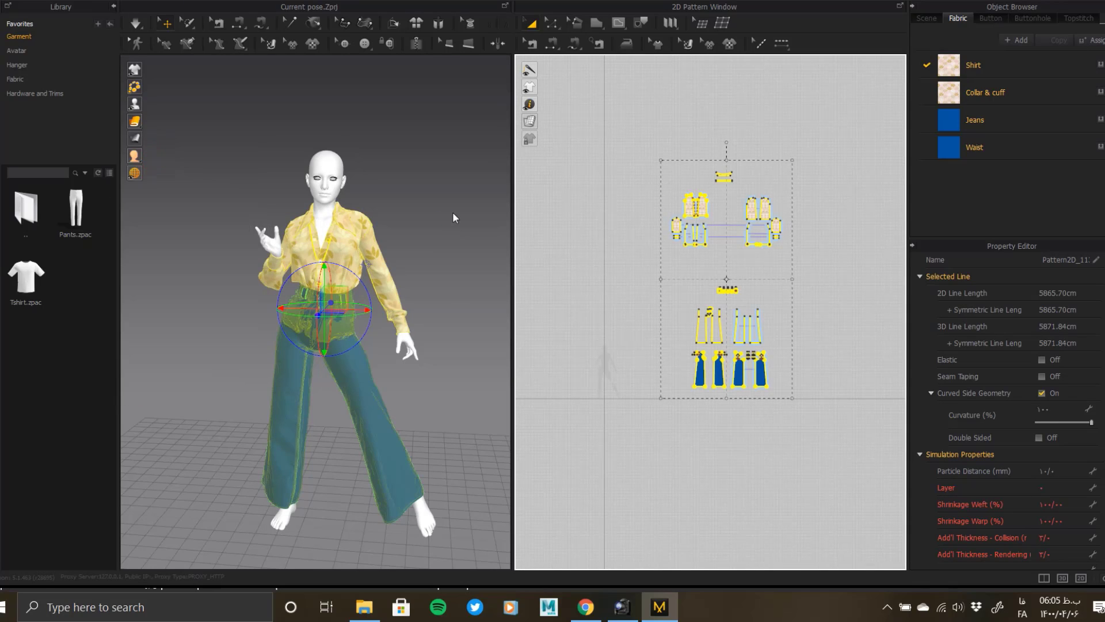
Save the OBJ file as "oversize outfit thick" in the Oversized outfit folder on the Desktop.
click(155, 14)
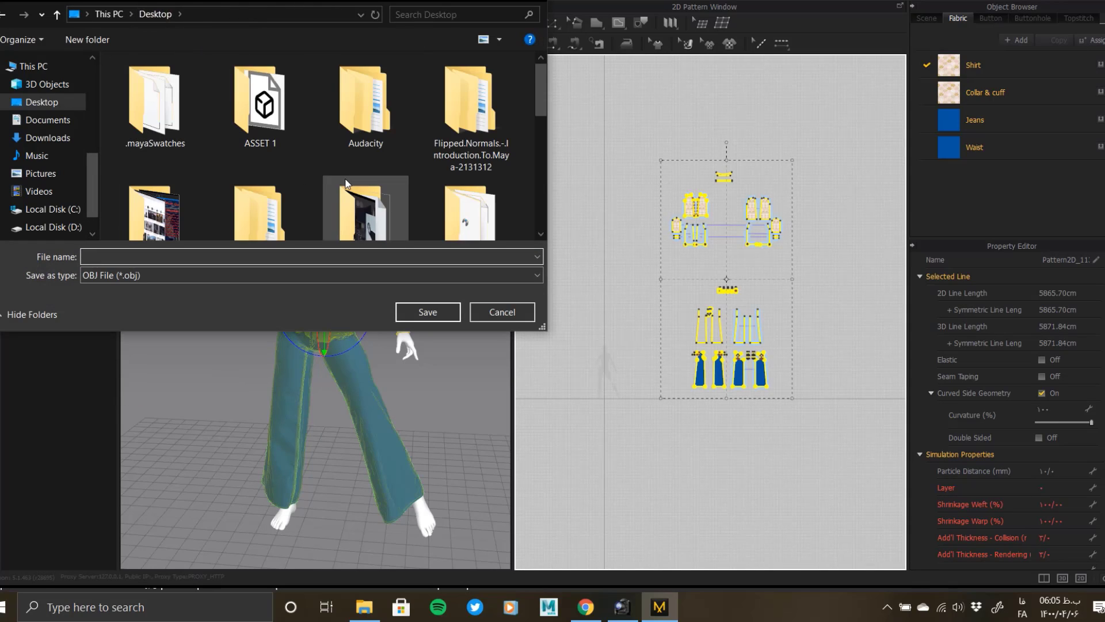
scroll(347, 185, down, 1)
click(388, 184)
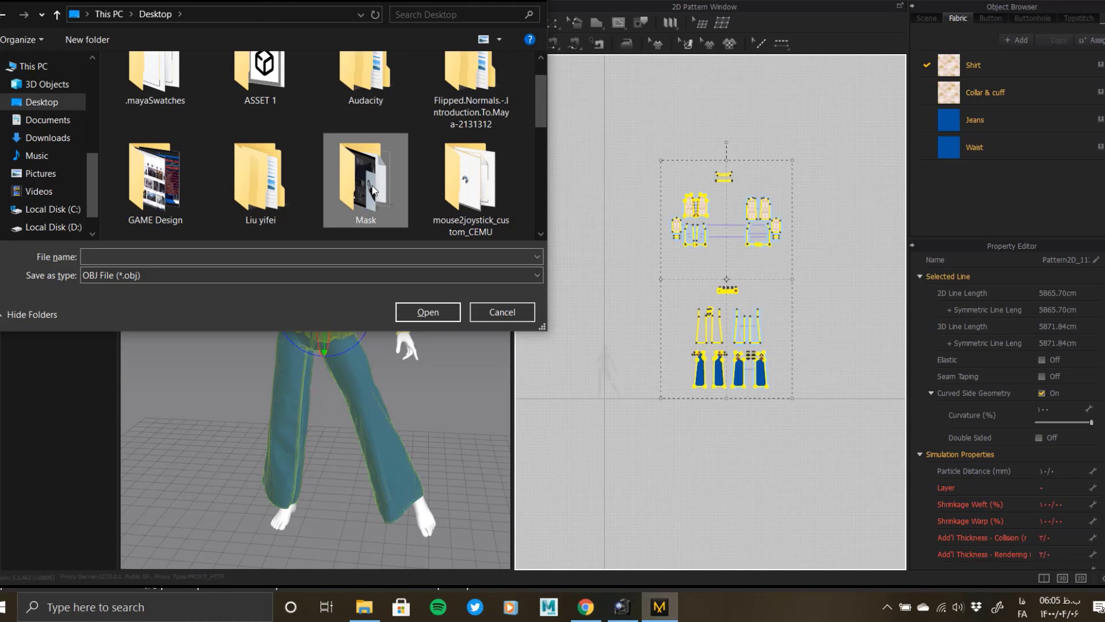
scroll(373, 190, up, 1)
double_click(287, 104)
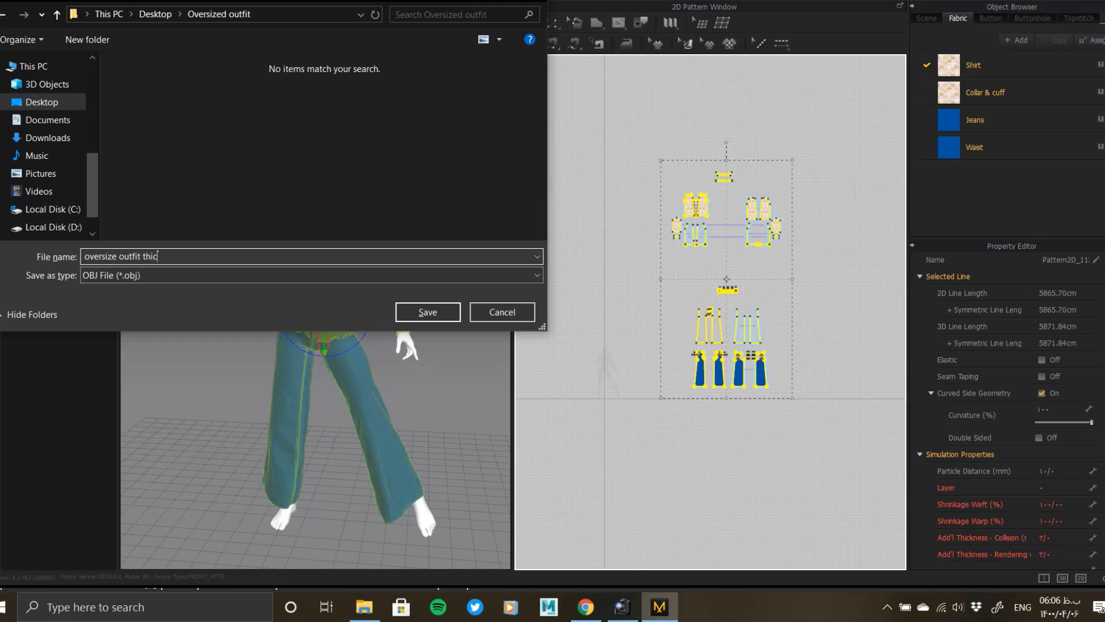
click(417, 312)
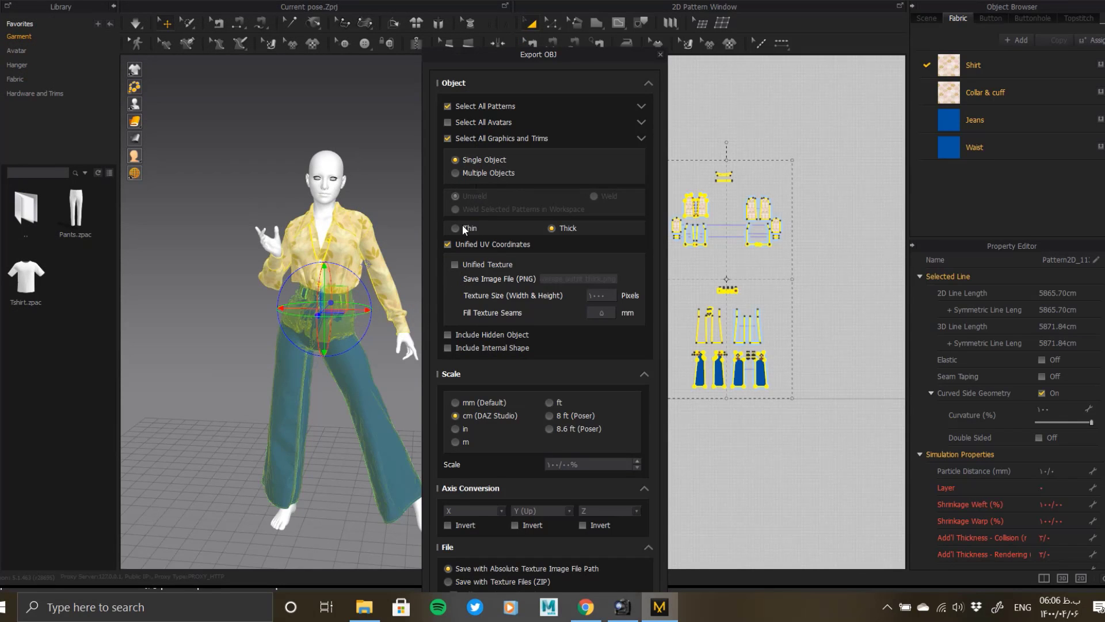
Export the outfit as a thick mesh, keeping the scale and axis conversion settings as they are.
click(559, 228)
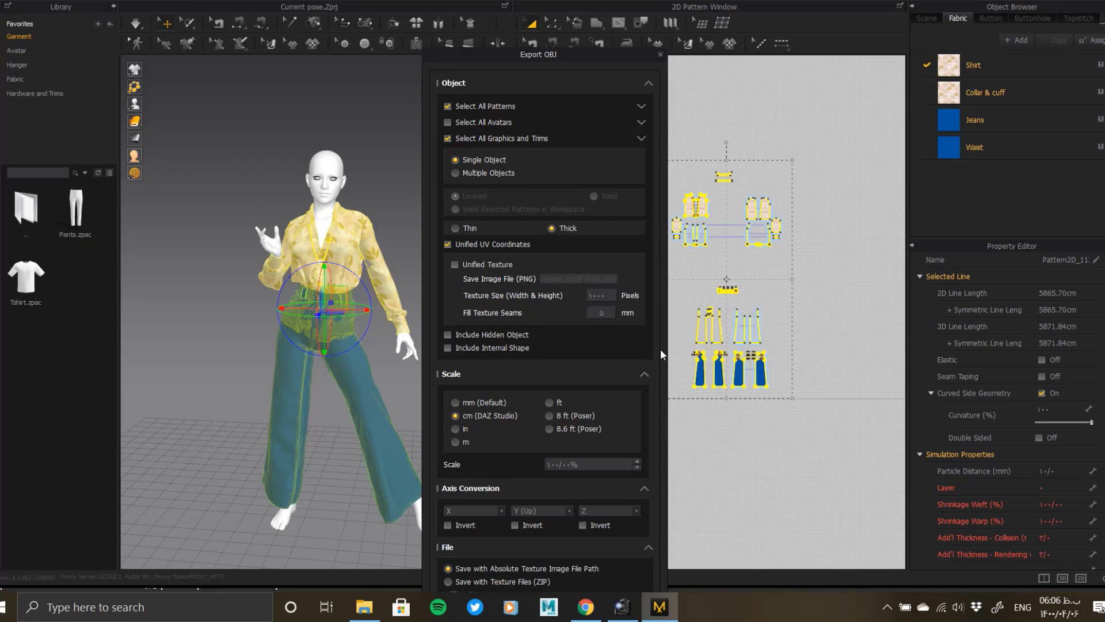
click(644, 375)
click(644, 390)
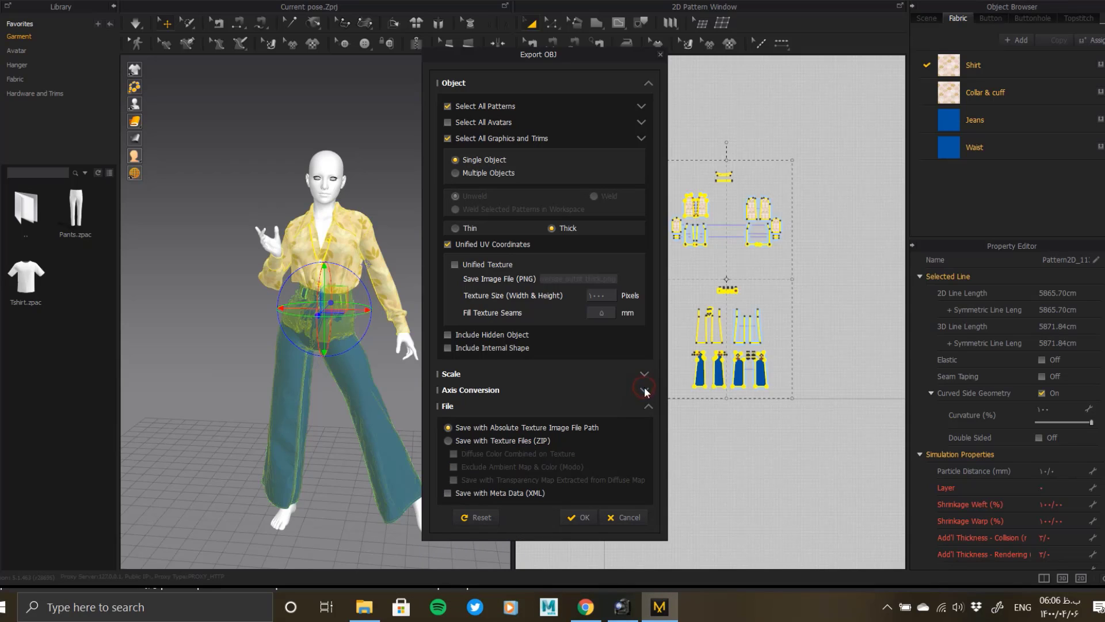
click(579, 517)
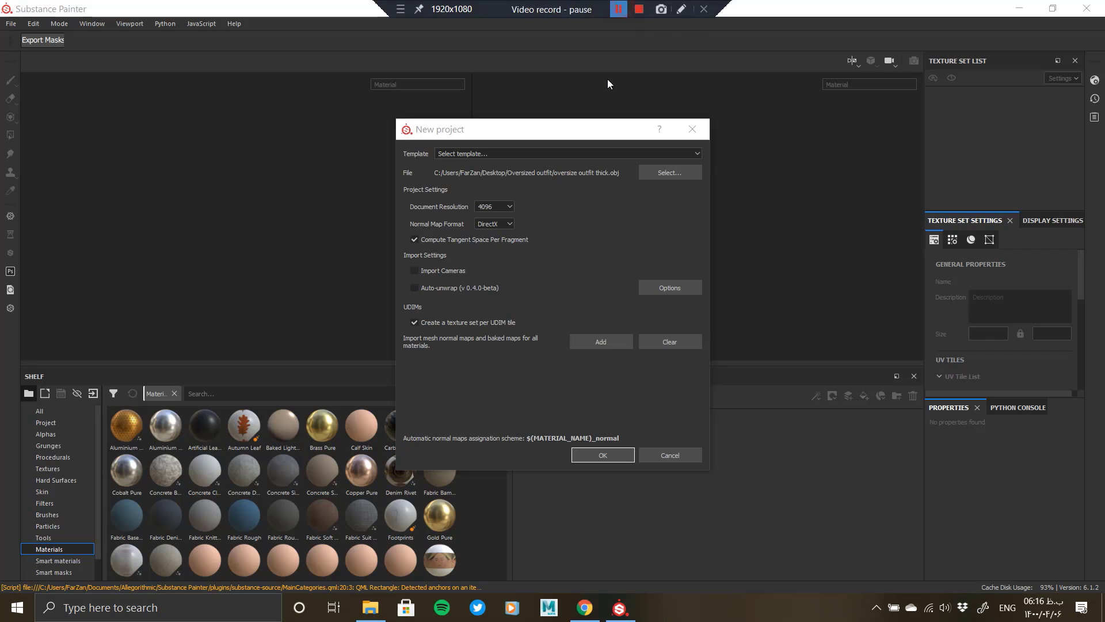
Switch to Substance Painter and create a new project from oversize outfit thick.obj with 4096 document resolution and a texture set per UDIM tile.
click(601, 453)
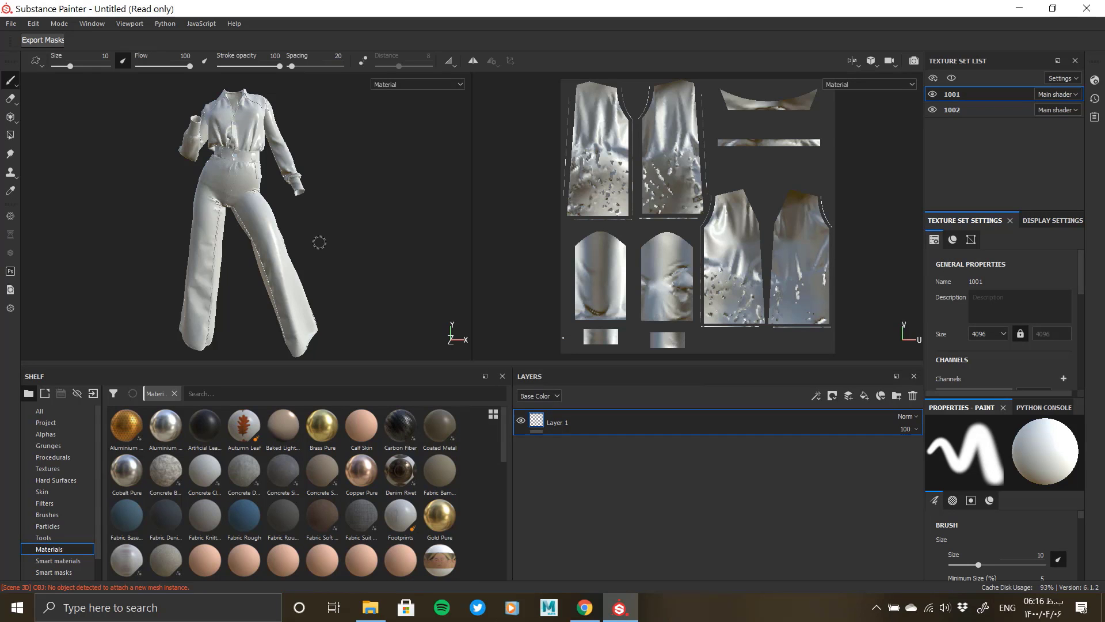
Examine the imported outfit mesh up close around the shirt hem, sleeves, waistband, fly and collar.
alt+drag(318, 241, 268, 190)
scroll(315, 196, up, 5)
alt+middle_drag(352, 179, 283, 226)
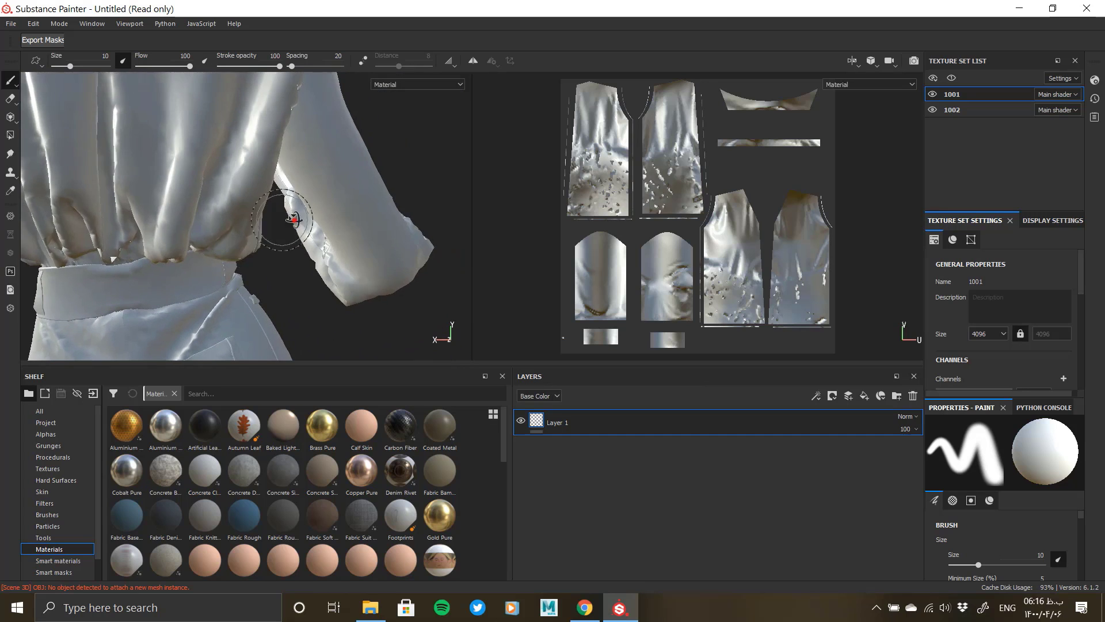
alt+drag(283, 225, 356, 235)
alt+right_drag(202, 155, 230, 173)
alt+middle_drag(284, 190, 368, 167)
alt+drag(367, 168, 328, 192)
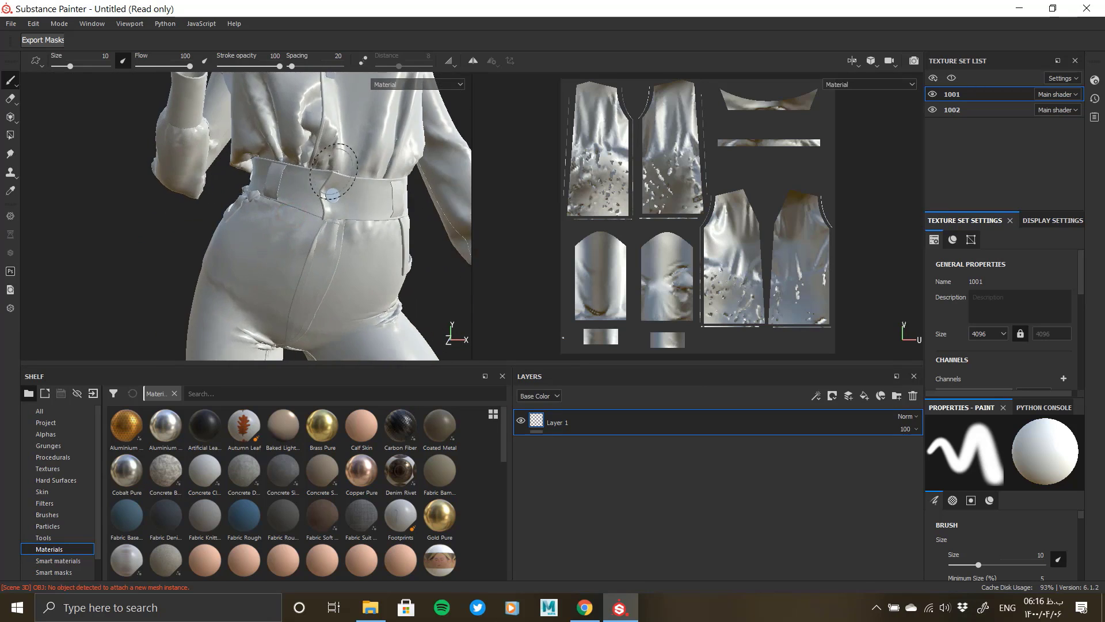
alt+right_drag(328, 192, 287, 242)
alt+drag(288, 242, 184, 265)
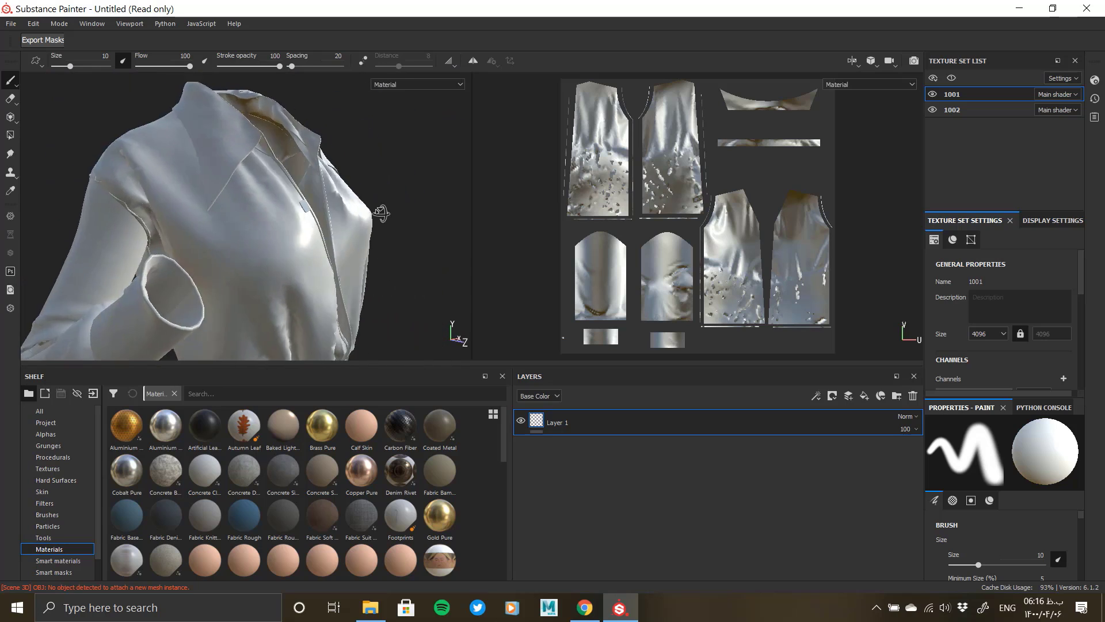
alt+right_drag(185, 264, 231, 248)
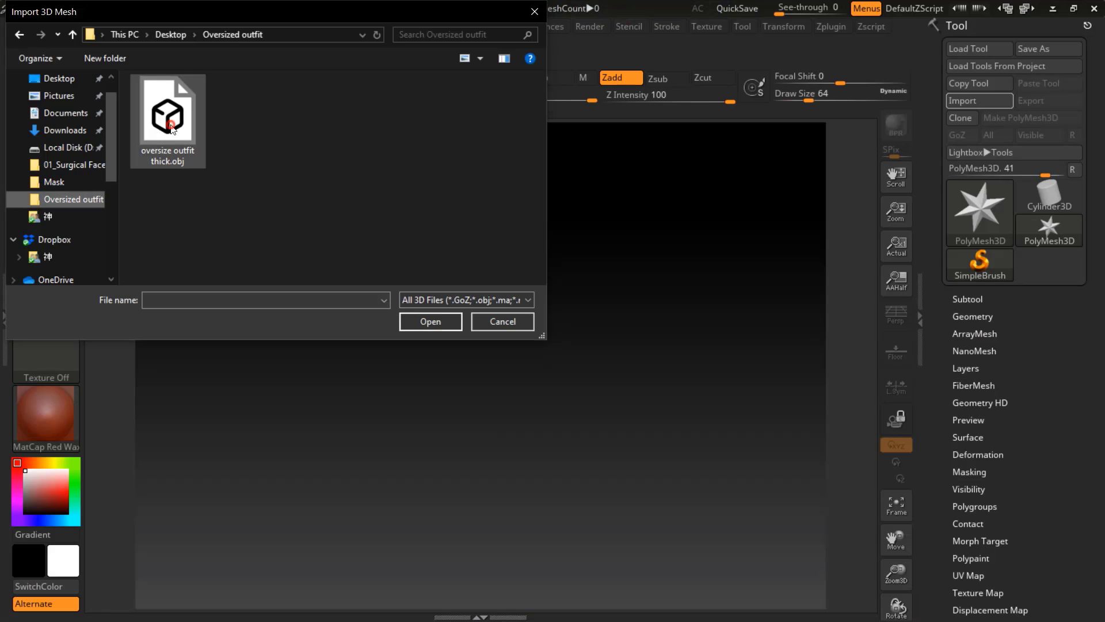
Switch to ZBrush and import oversize outfit thick.obj, declining the removal of unused vertices.
click(427, 322)
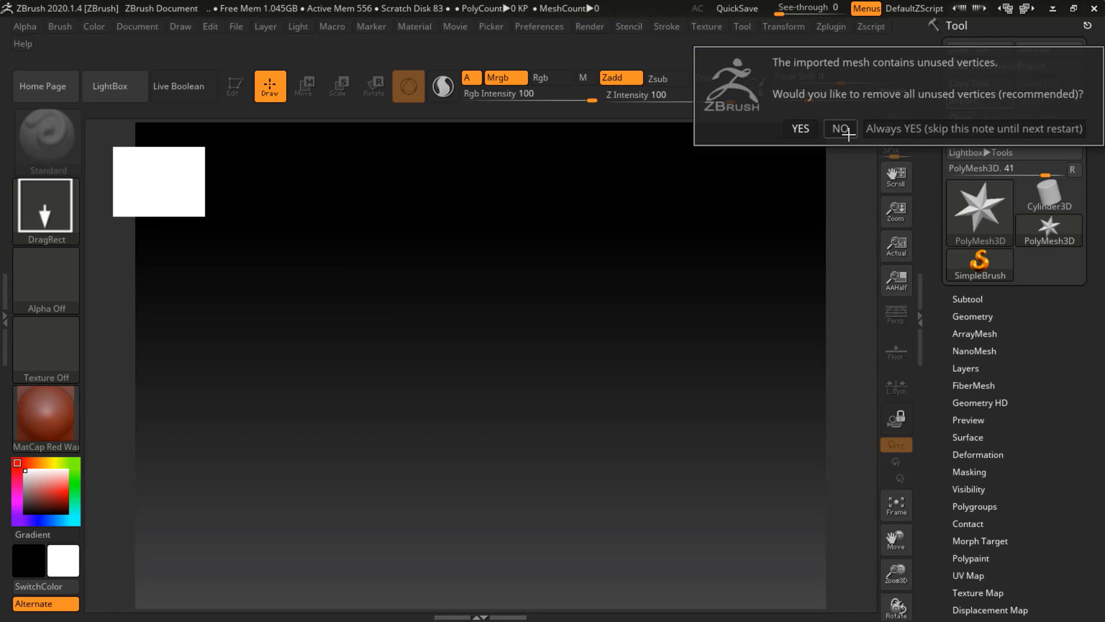
click(841, 129)
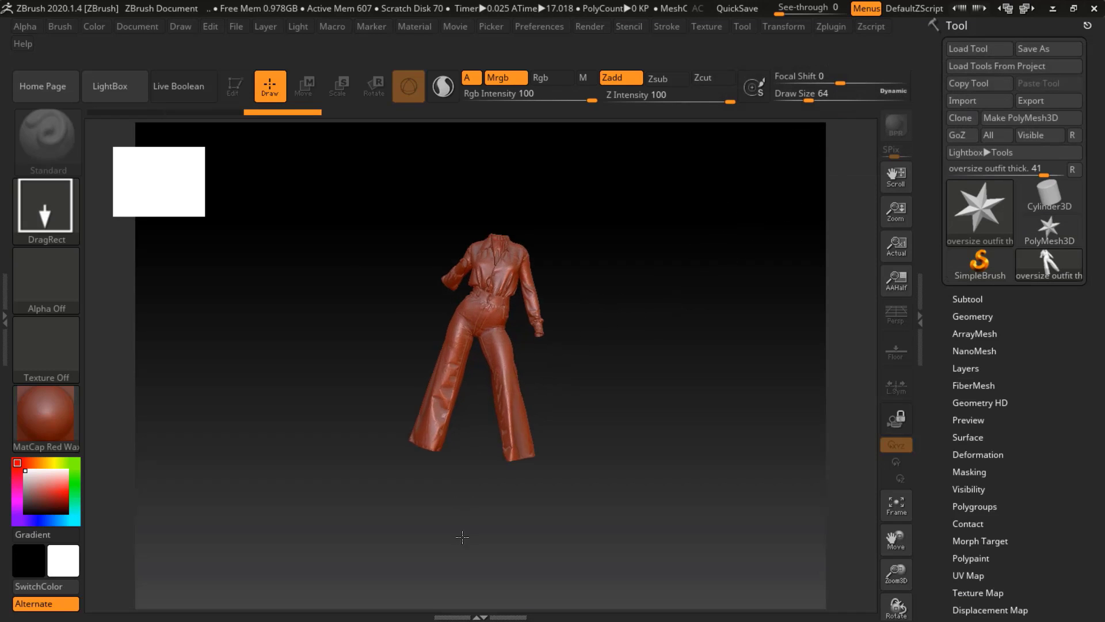
Place the imported outfit on the canvas in Edit mode and inspect the front of the shirt up close.
drag(477, 584, 478, 603)
key(t)
right_drag(515, 285, 437, 321)
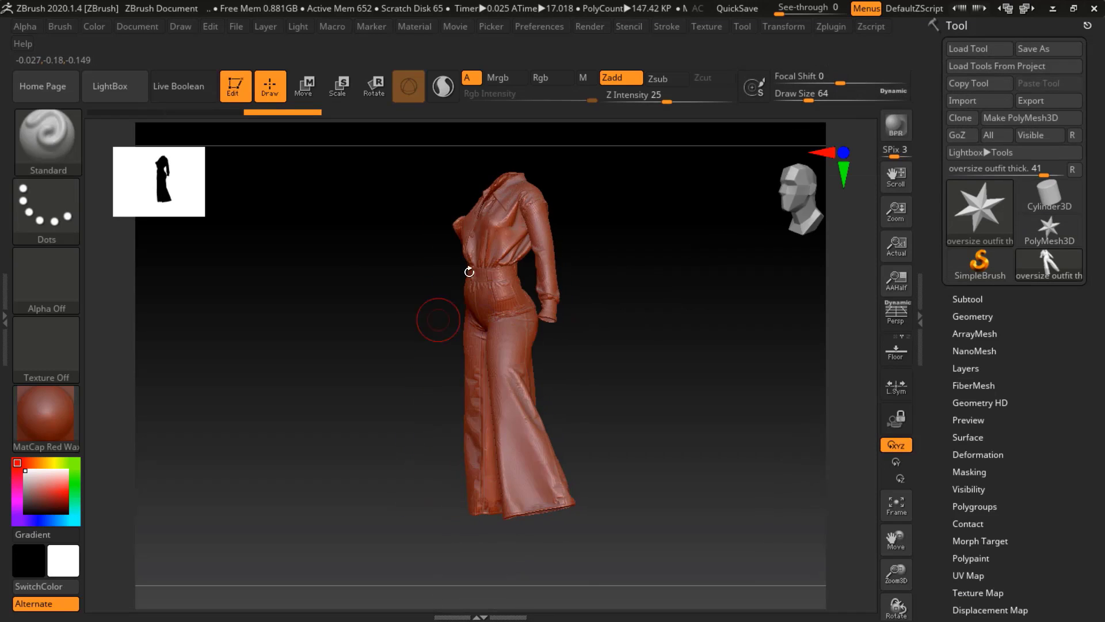
mouse_move(490, 241)
ctrl+right_down()
mouse_move(502, 382)
mouse_move(503, 262)
mouse_move(534, 274)
mouse_move(514, 324)
mouse_move(525, 324)
mouse_move(370, 353)
mouse_move(891, 398)
ctrl+right_up()
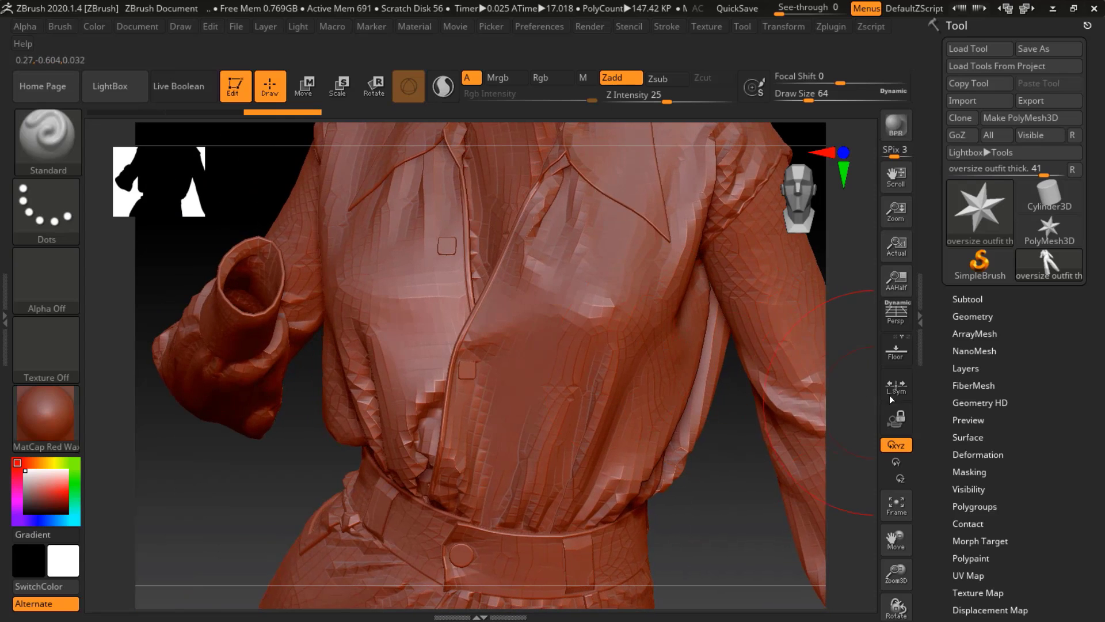
Try subdividing the outfit mesh once with smoothing on, and undo the division.
click(960, 317)
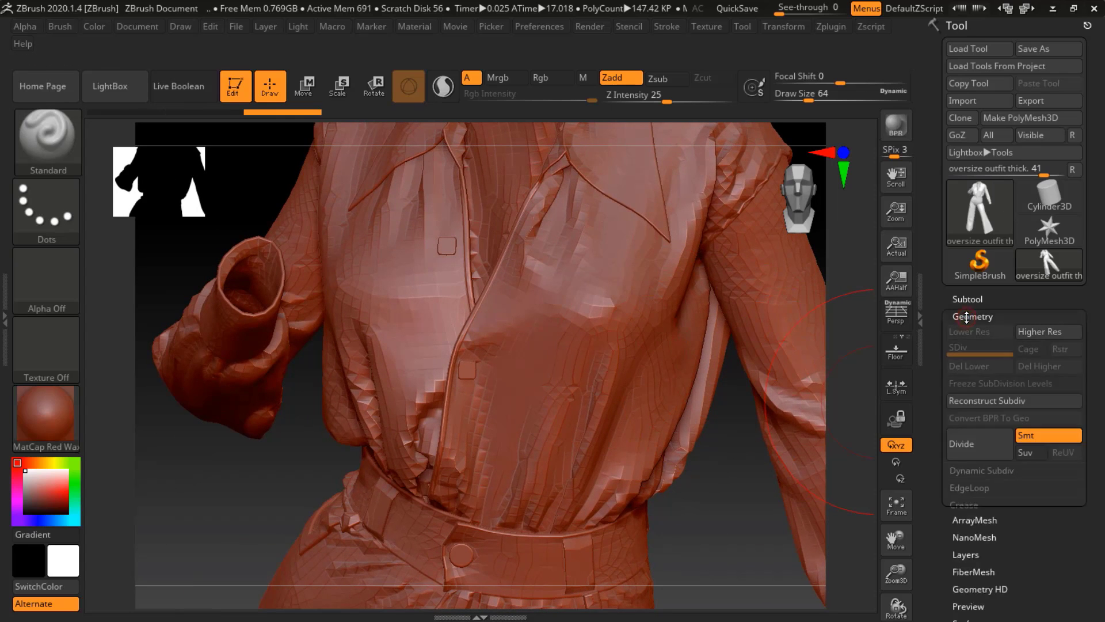
click(977, 442)
right_drag(648, 277, 578, 367)
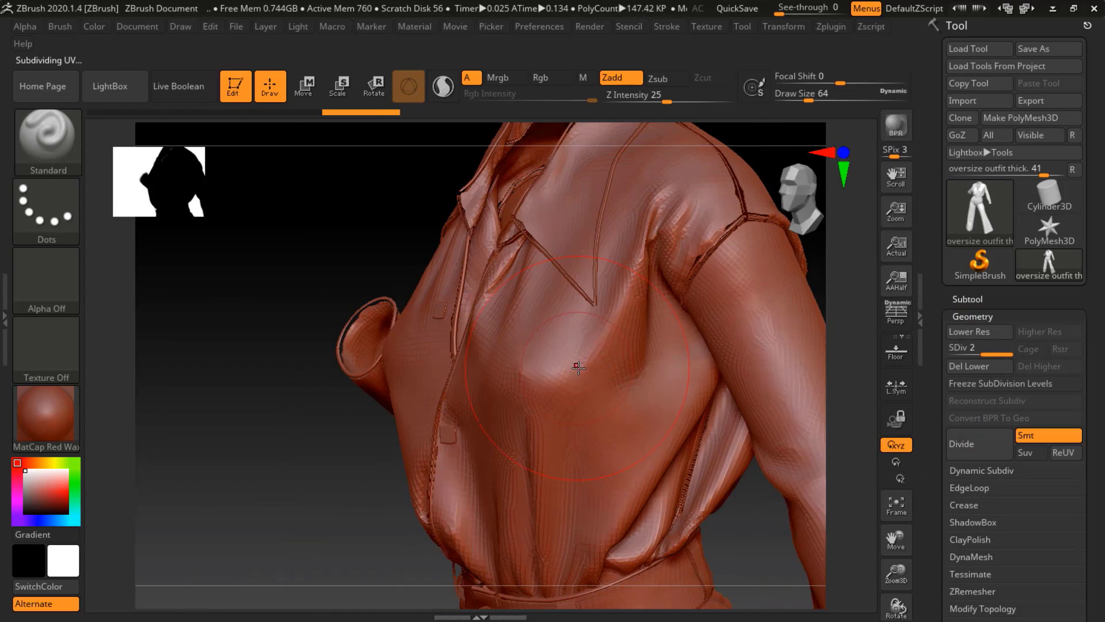
key(ctrl+z)
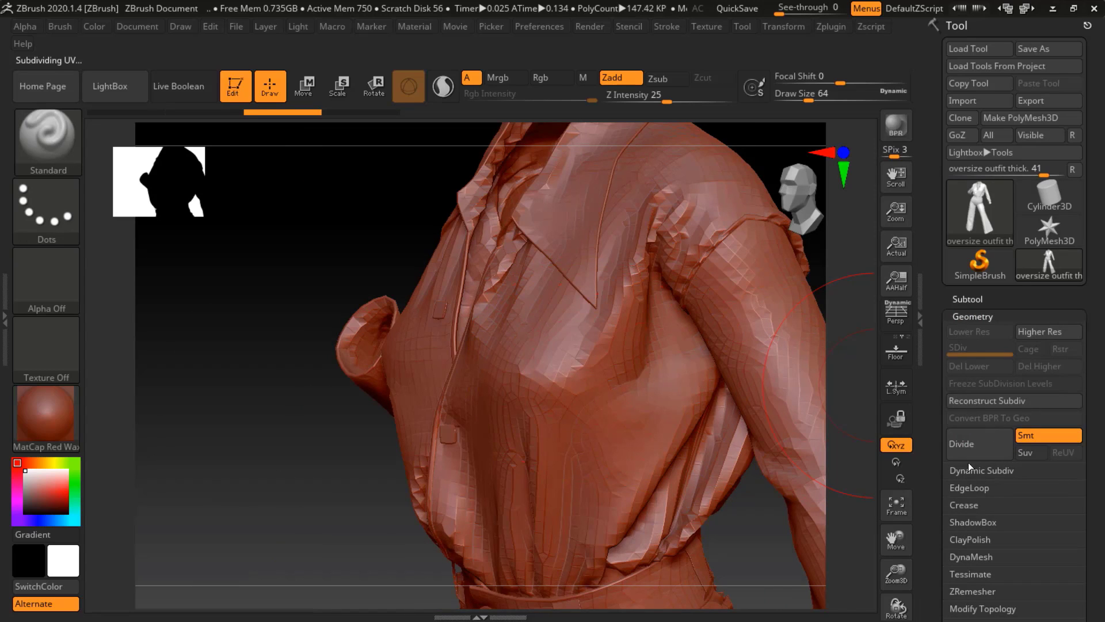
Try creasing the outfit's edges with a tolerance of 45 and subdividing the mesh once.
scroll(955, 449, down, 2)
click(963, 464)
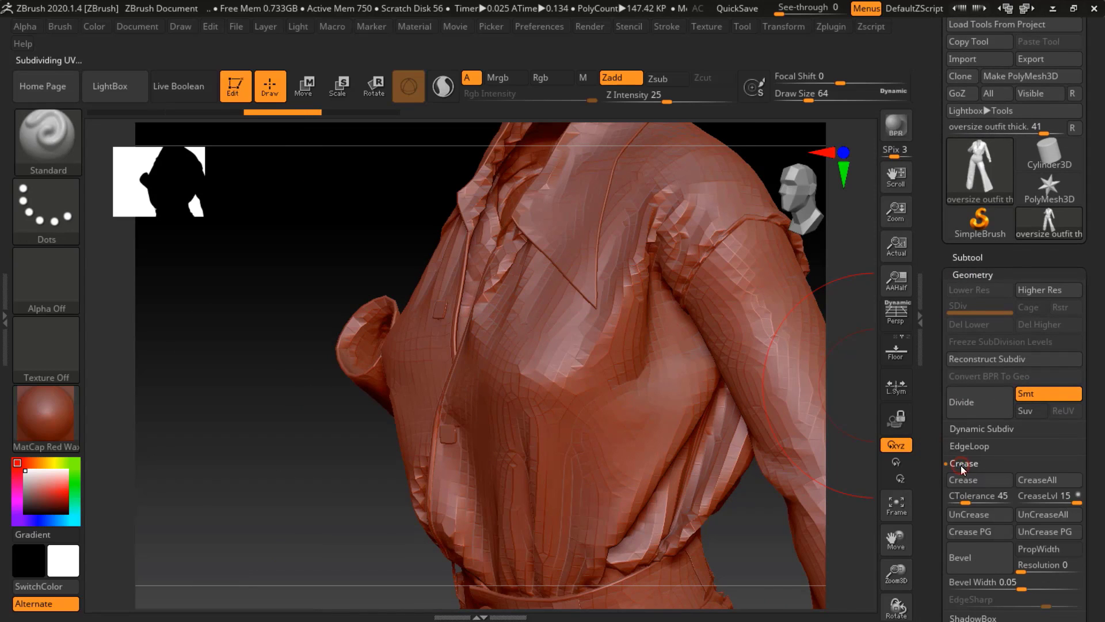
click(963, 480)
click(971, 403)
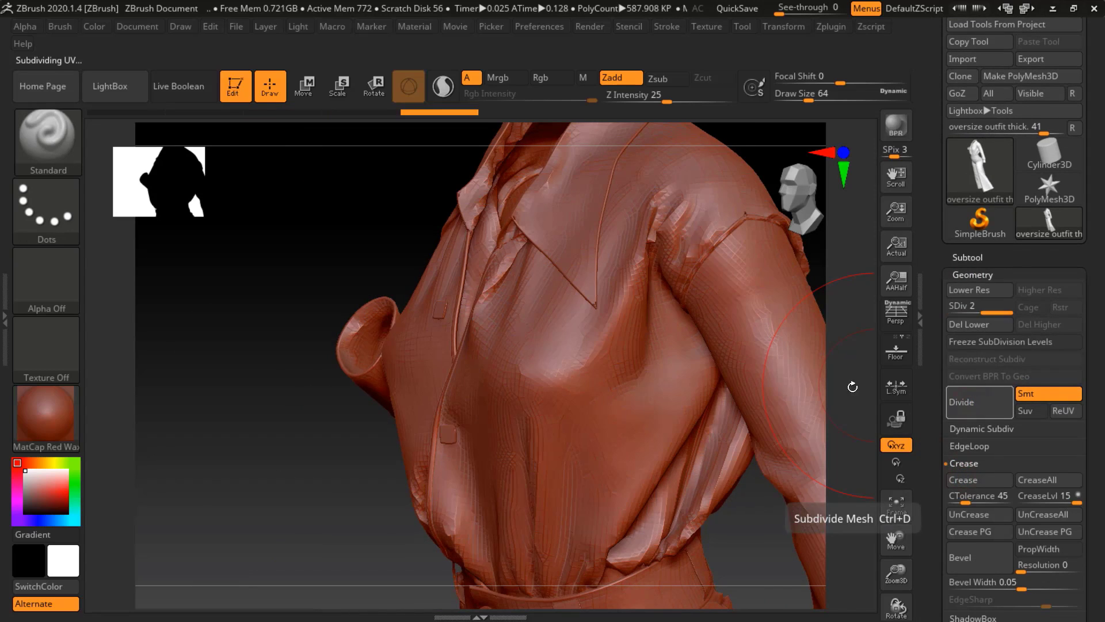
Examine the creased, subdivided jeans along the waistband, front pocket, crotch and inner leg seams.
alt+right_drag(541, 378, 521, 173)
alt+right_drag(528, 361, 528, 247)
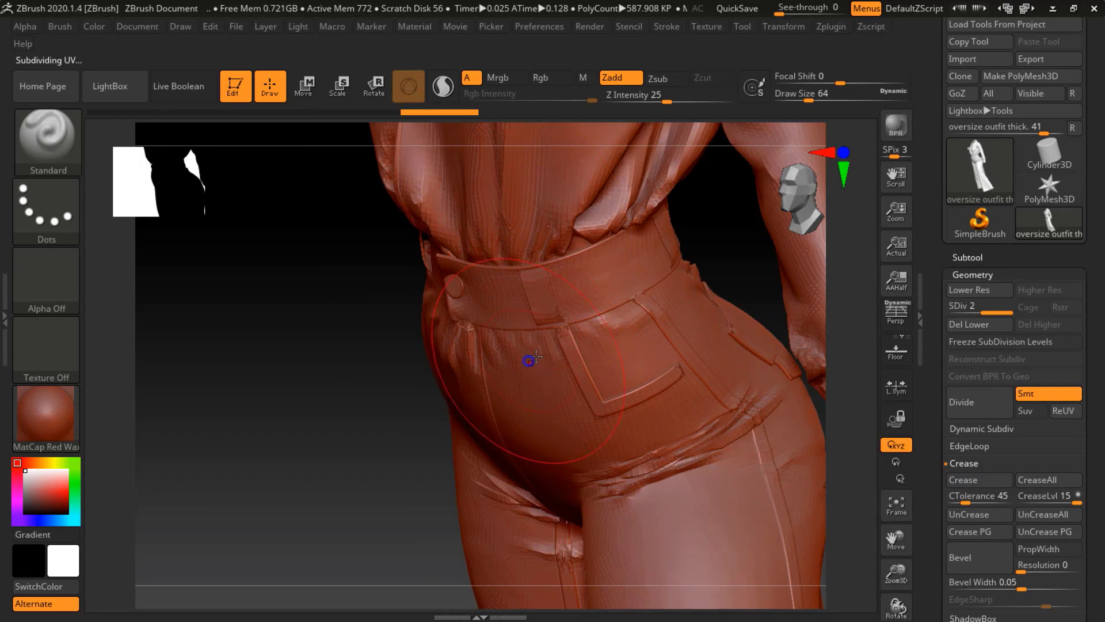
right_drag(485, 427, 562, 202)
alt+right_drag(472, 352, 554, 228)
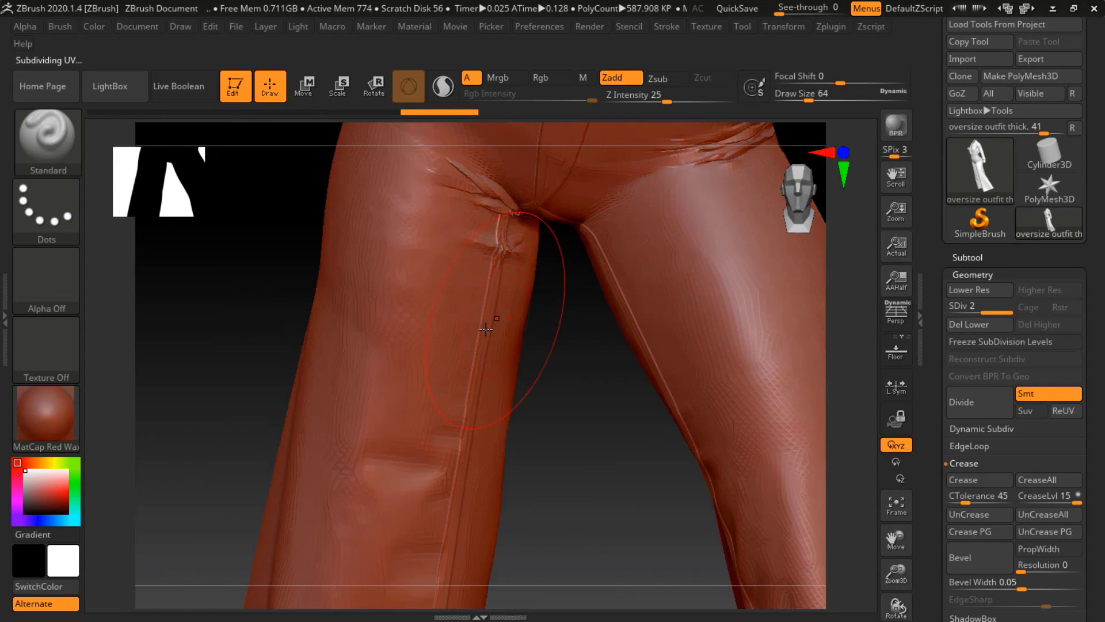
right_drag(458, 312, 527, 291)
mouse_move(477, 326)
ctrl+right_down()
mouse_move(491, 498)
mouse_move(429, 301)
ctrl+right_up()
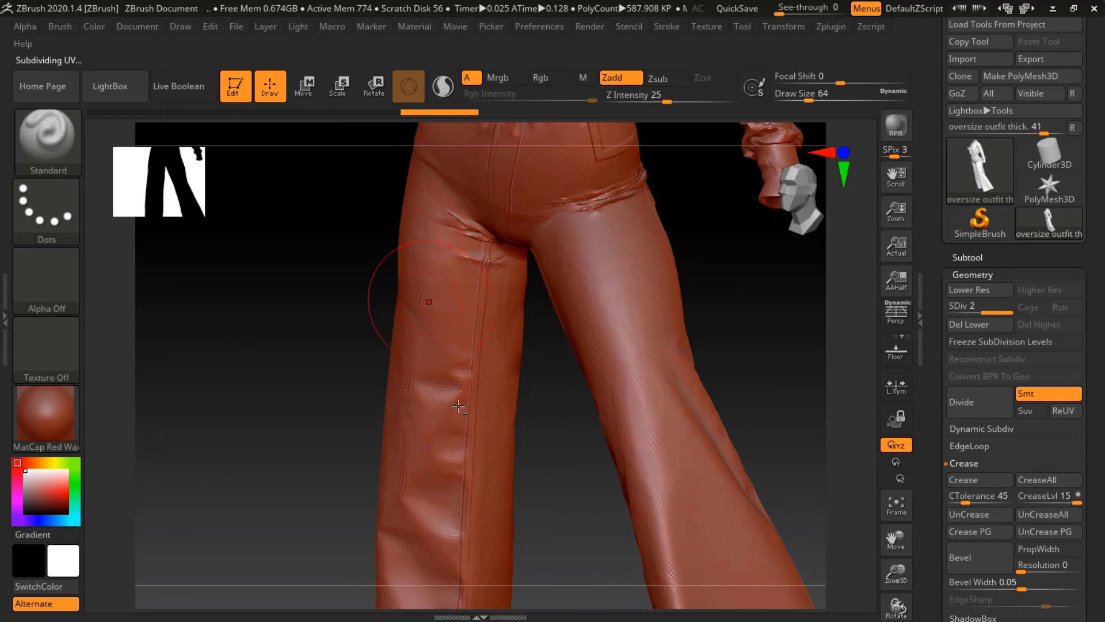
alt+right_drag(468, 513, 464, 298)
alt+right_drag(495, 435, 446, 347)
Examine the back pocket of the jeans up close, checking how its corners and edges subdivided.
right_drag(563, 362, 638, 442)
alt+right_drag(612, 343, 557, 564)
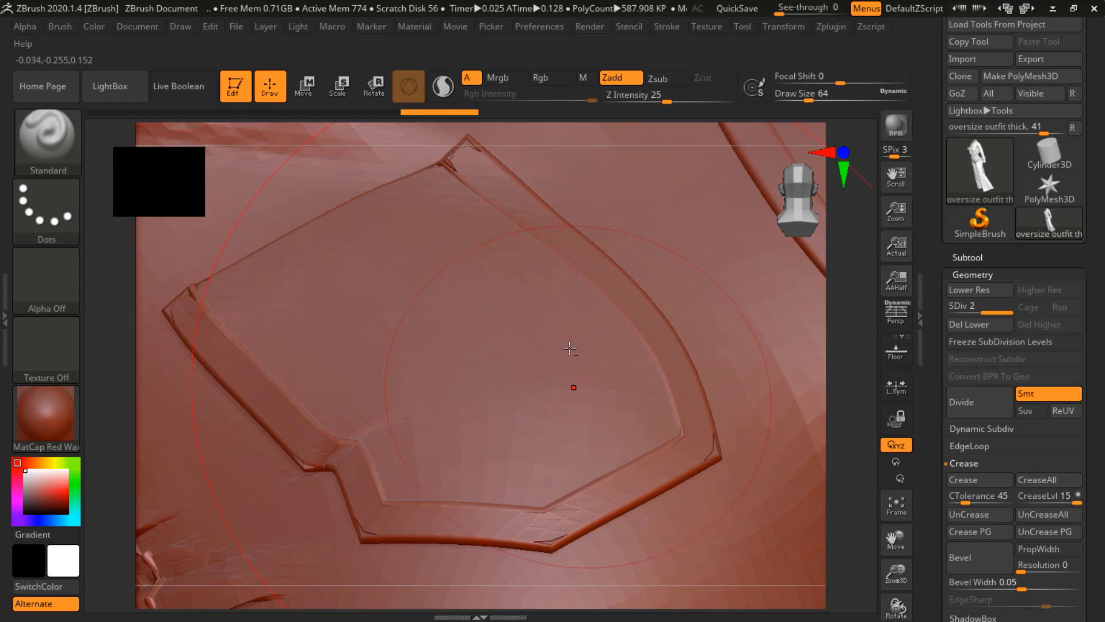
alt+right_drag(567, 349, 588, 456)
mouse_move(565, 378)
ctrl+right_down()
mouse_move(557, 323)
mouse_move(585, 395)
mouse_move(367, 419)
ctrl+right_up()
alt+right_drag(748, 368, 624, 387)
right_drag(692, 362, 655, 378)
alt+right_drag(655, 378, 516, 355)
ctrl+right_drag(616, 367, 621, 442)
Undo the subdivision and try dividing the outfit mesh with a crease tolerance of 68.
key(shift+d)
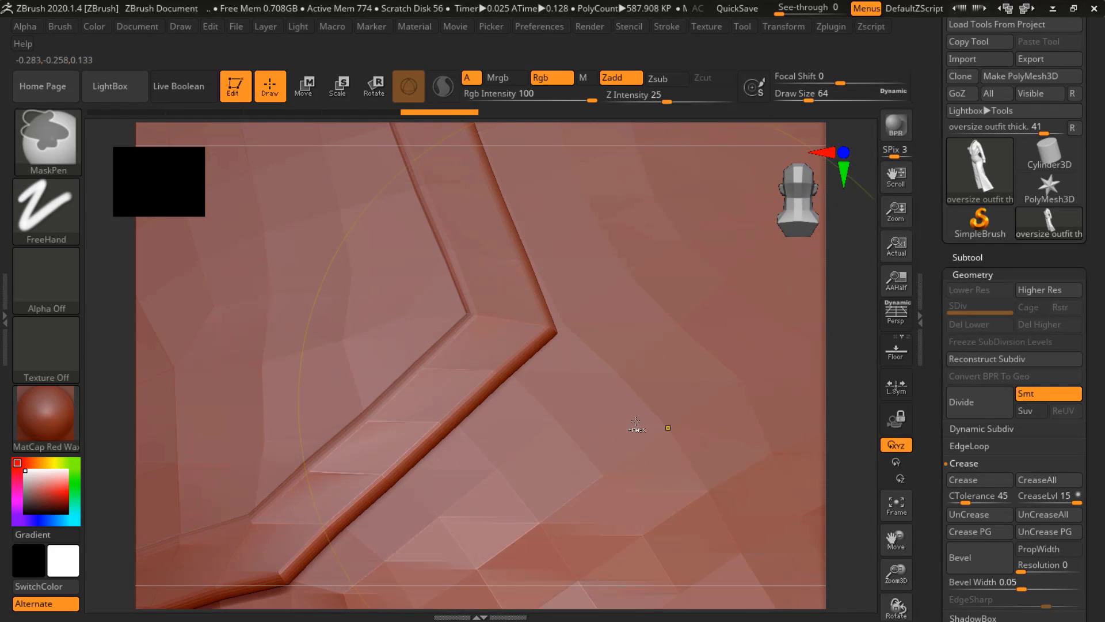
click(972, 498)
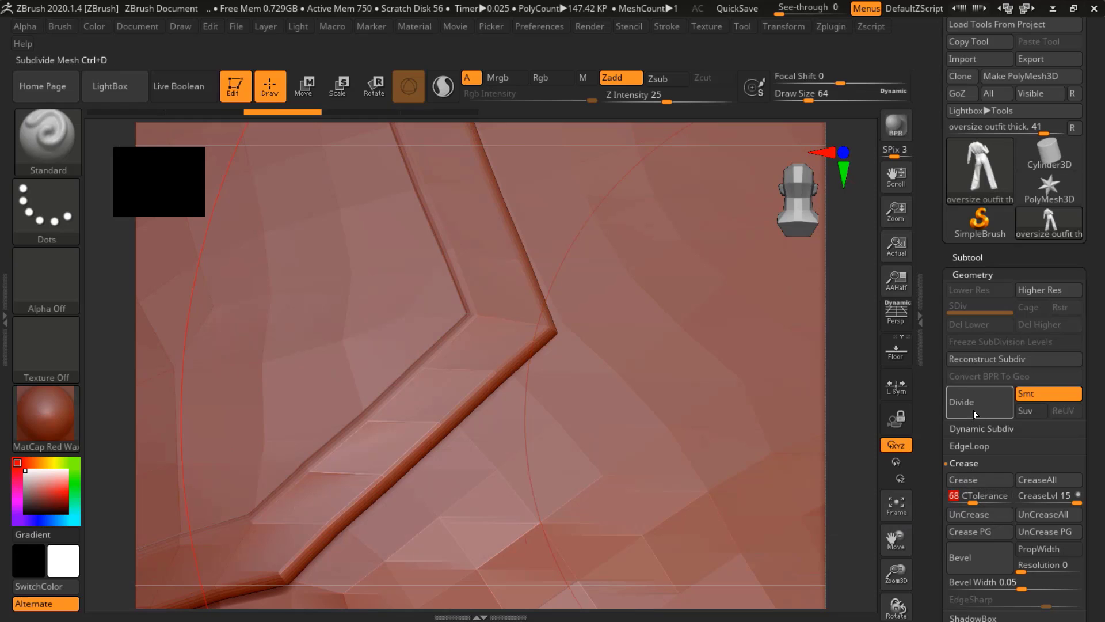
key(ctrl+d)
key(ctrl+z)
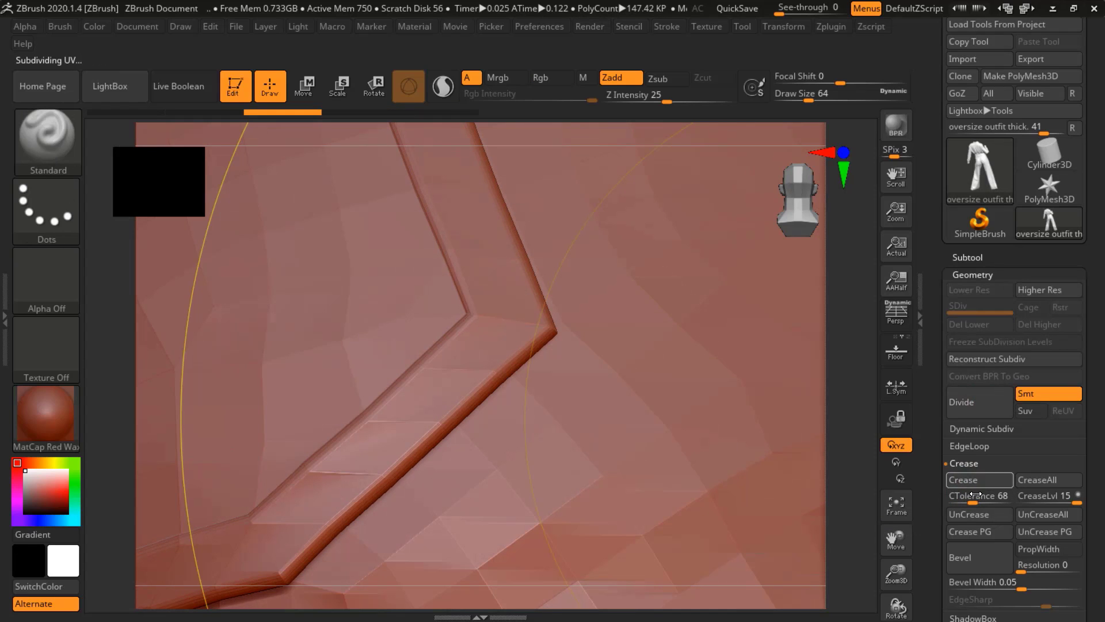
Try creasing the outfit mesh with a tolerance of 19 and subdividing it, and undo the division.
mouse_move(973, 499)
mouse_down()
mouse_move(989, 499)
mouse_move(957, 500)
mouse_up()
click(971, 399)
key(ctrl+z)
click(960, 481)
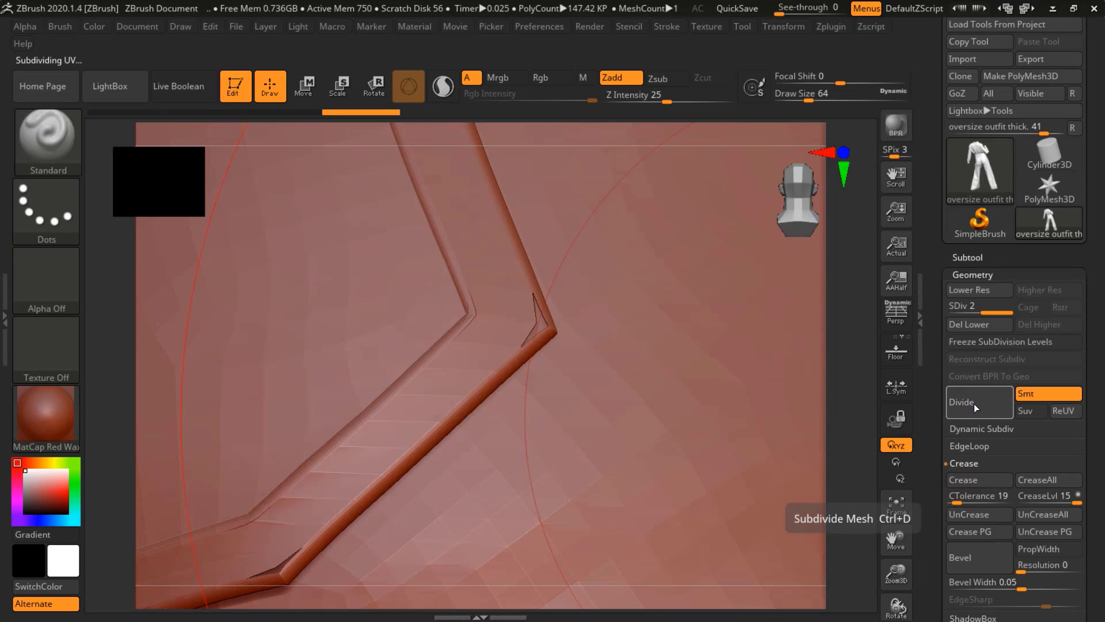
click(974, 403)
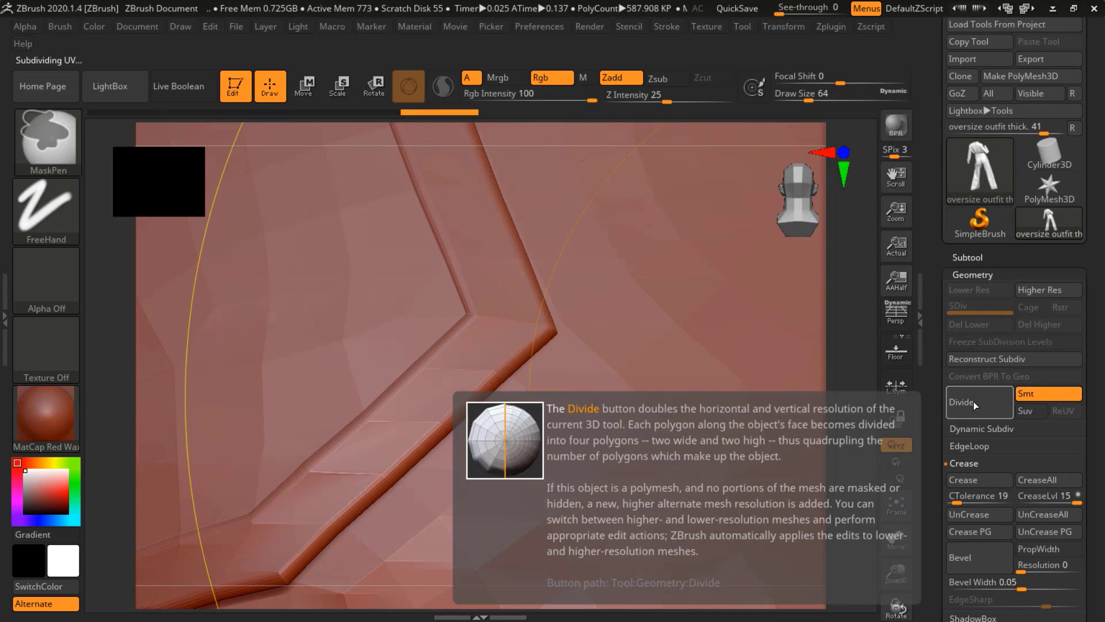
key(ctrl+z)
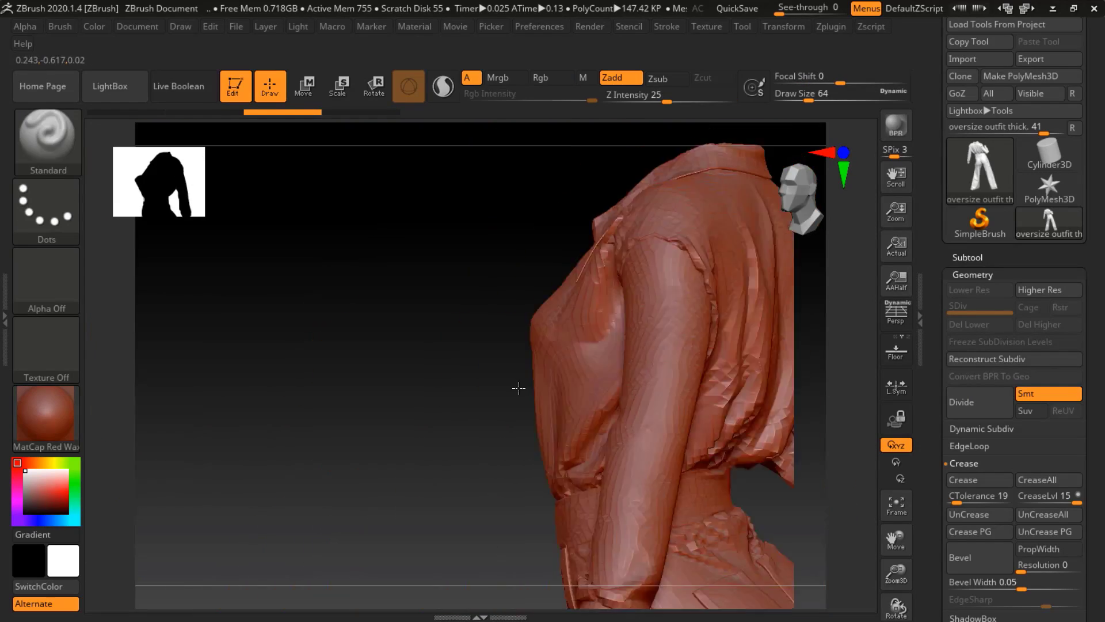
mouse_move(518, 388)
mouse_down()
mouse_move(366, 342)
mouse_move(749, 336)
mouse_up()
scroll(949, 179, up, 2)
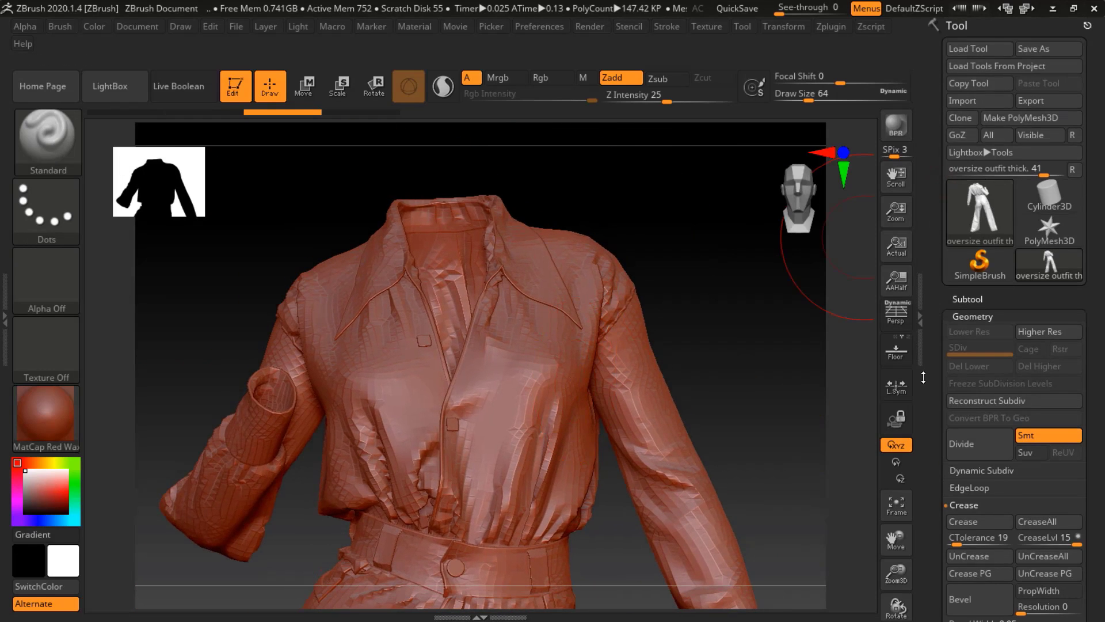
click(1034, 105)
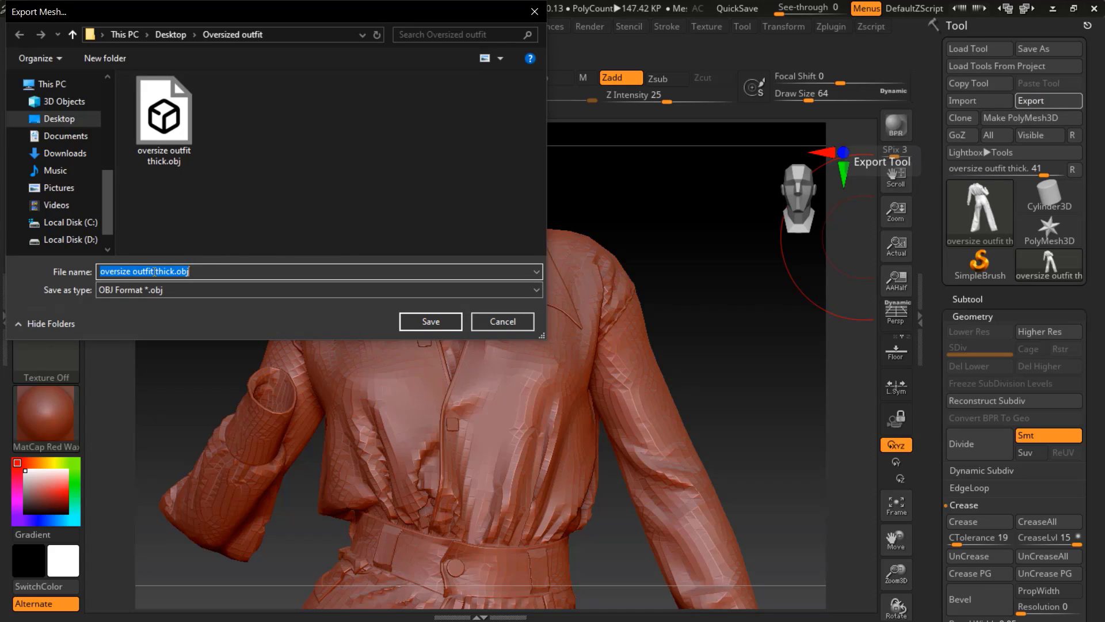
click(166, 290)
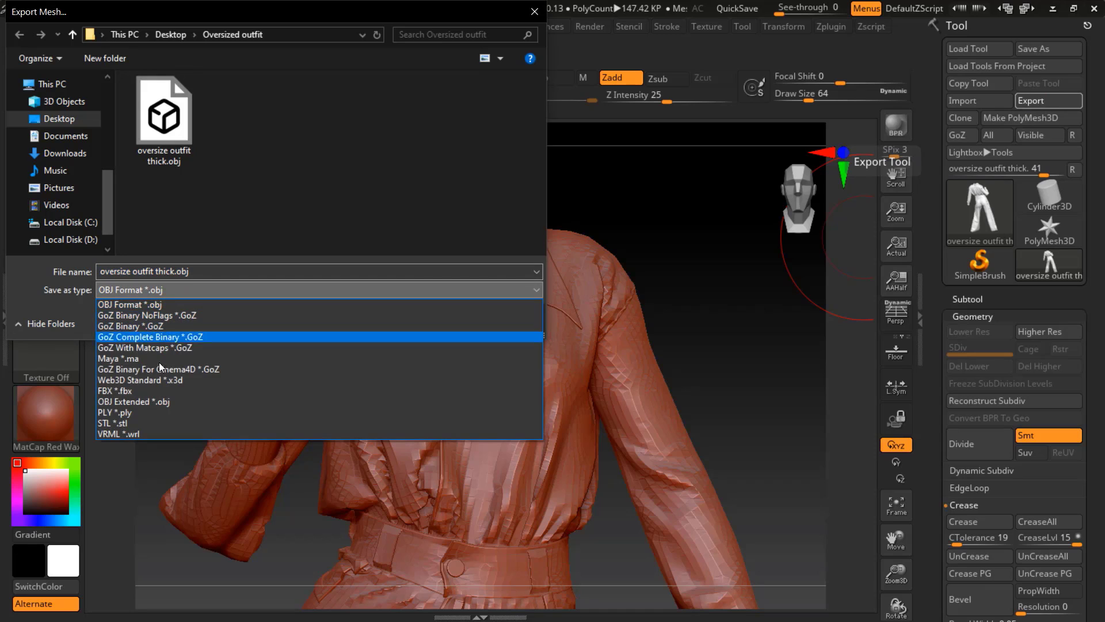
click(149, 391)
click(493, 322)
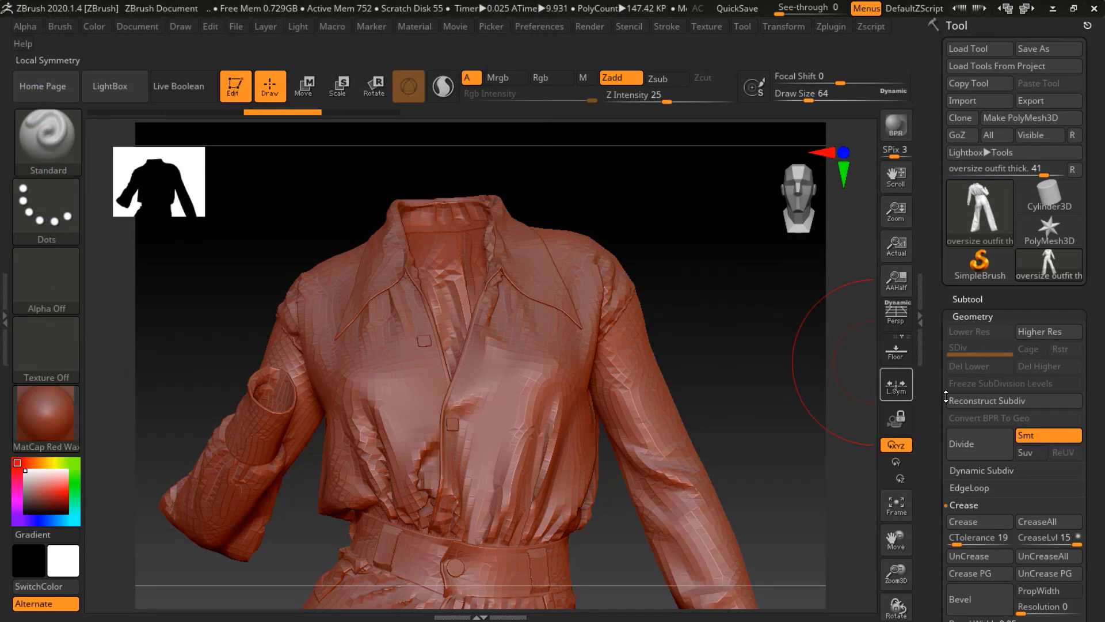
Create polygroups for the outfit mesh based on its UVs.
scroll(940, 220, down, 10)
scroll(940, 220, up, 8)
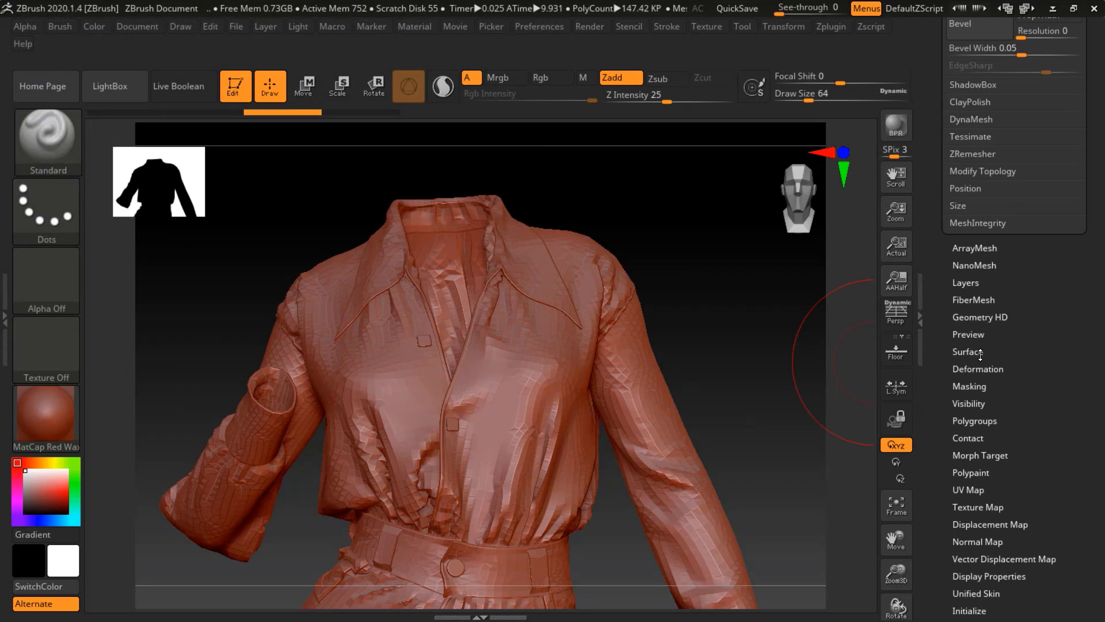
click(965, 421)
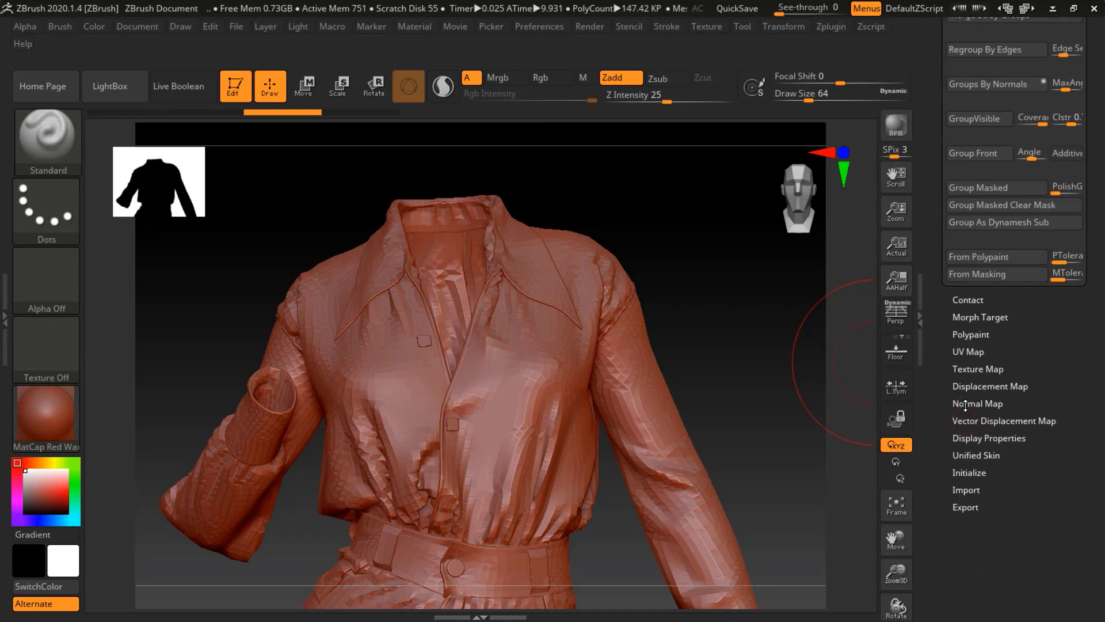
drag(946, 296, 940, 483)
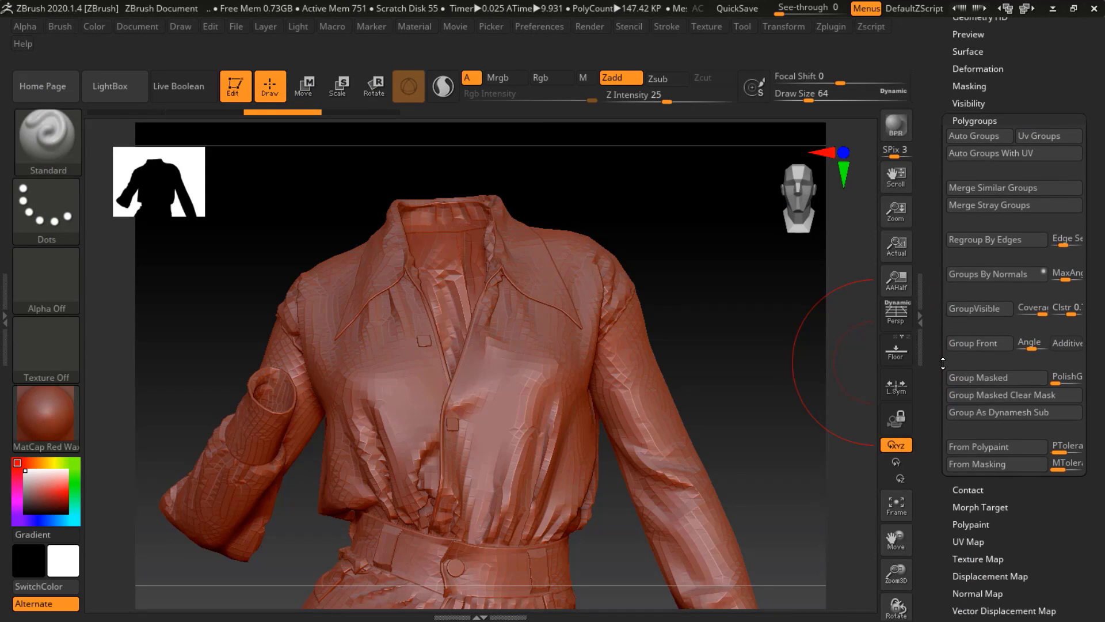
click(1030, 139)
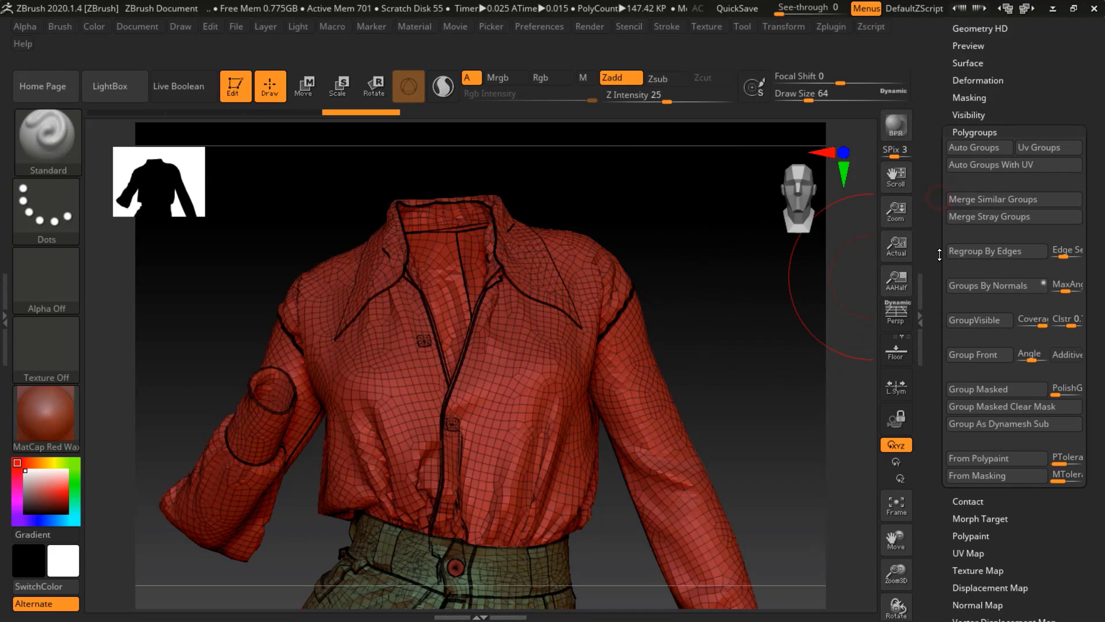
scroll(1028, 109, up, 10)
click(1028, 104)
click(172, 291)
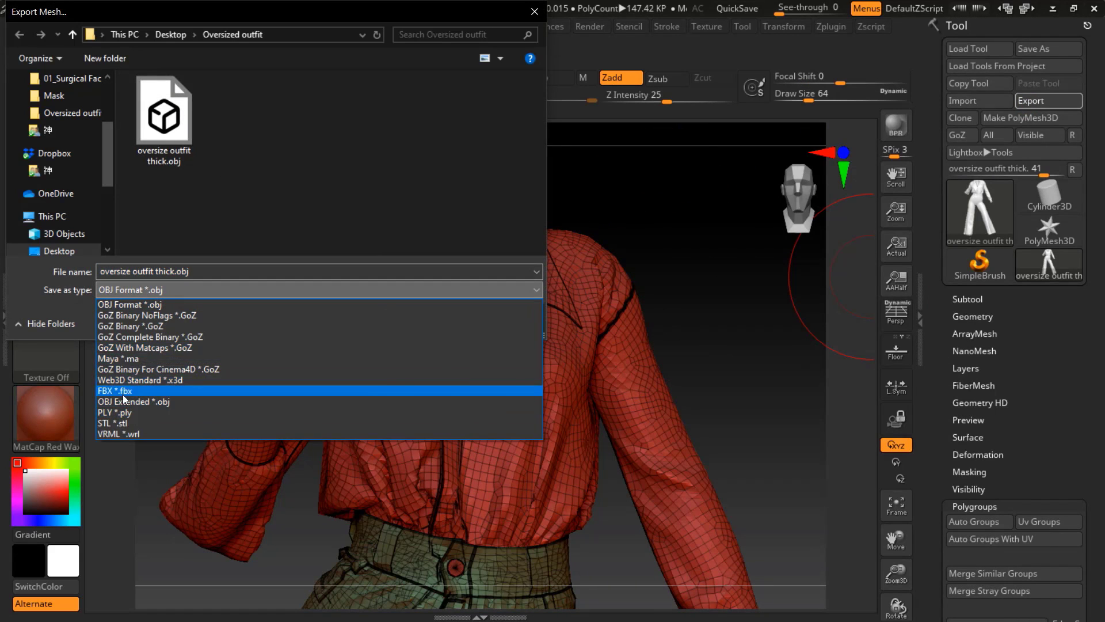
click(167, 391)
click(497, 322)
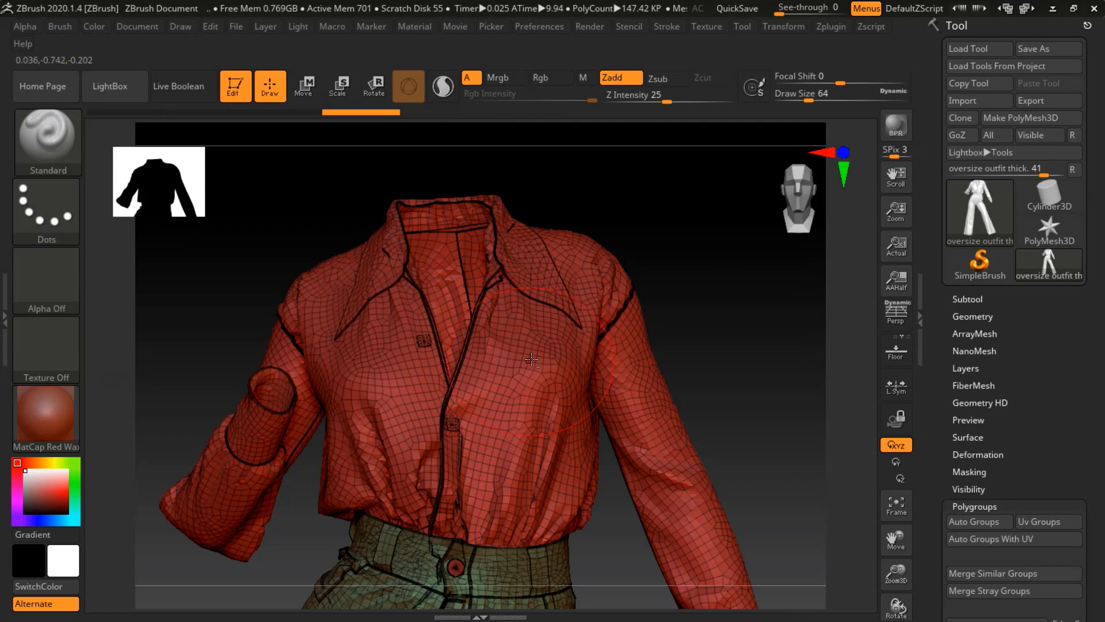
Export the polygrouped outfit mesh to the Oversized outfit folder in FBX format and accept the export options.
click(1030, 102)
click(199, 289)
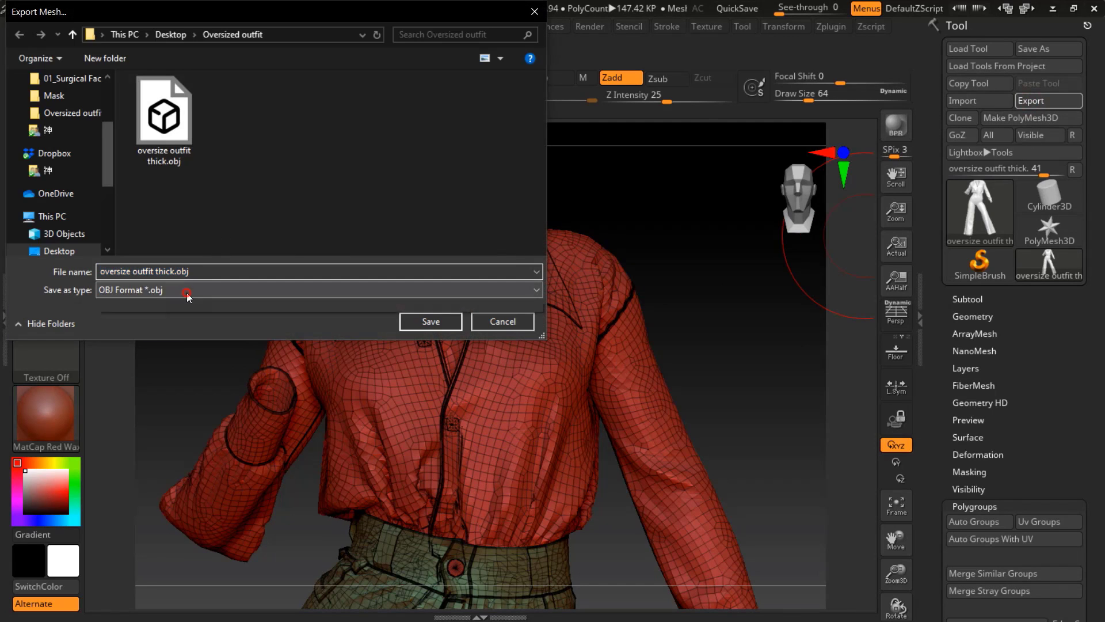
click(156, 391)
click(168, 272)
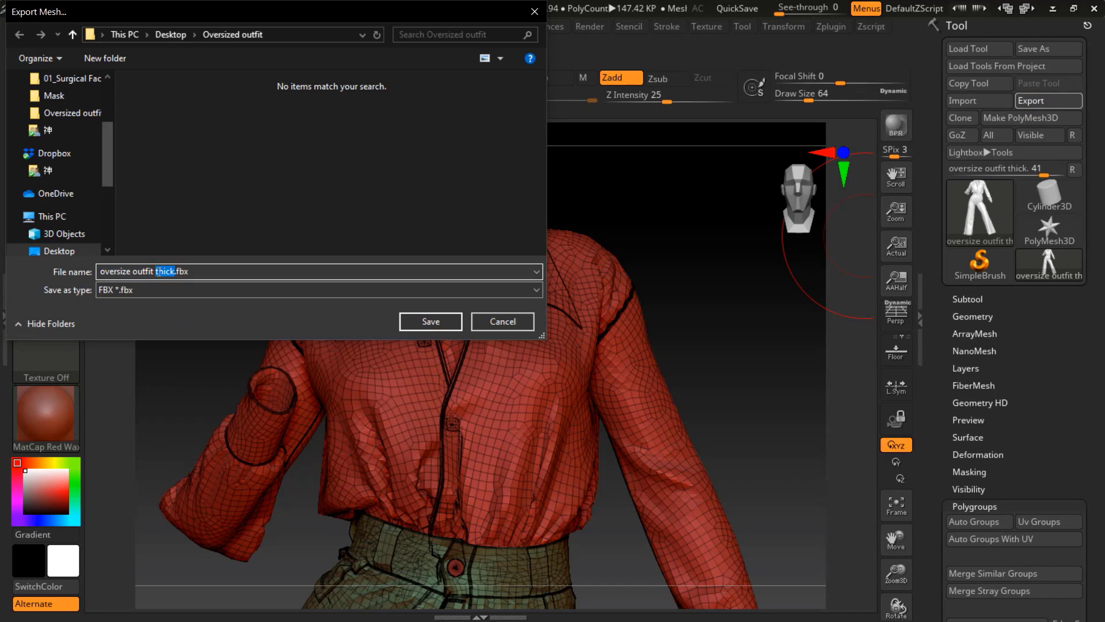
key(Return)
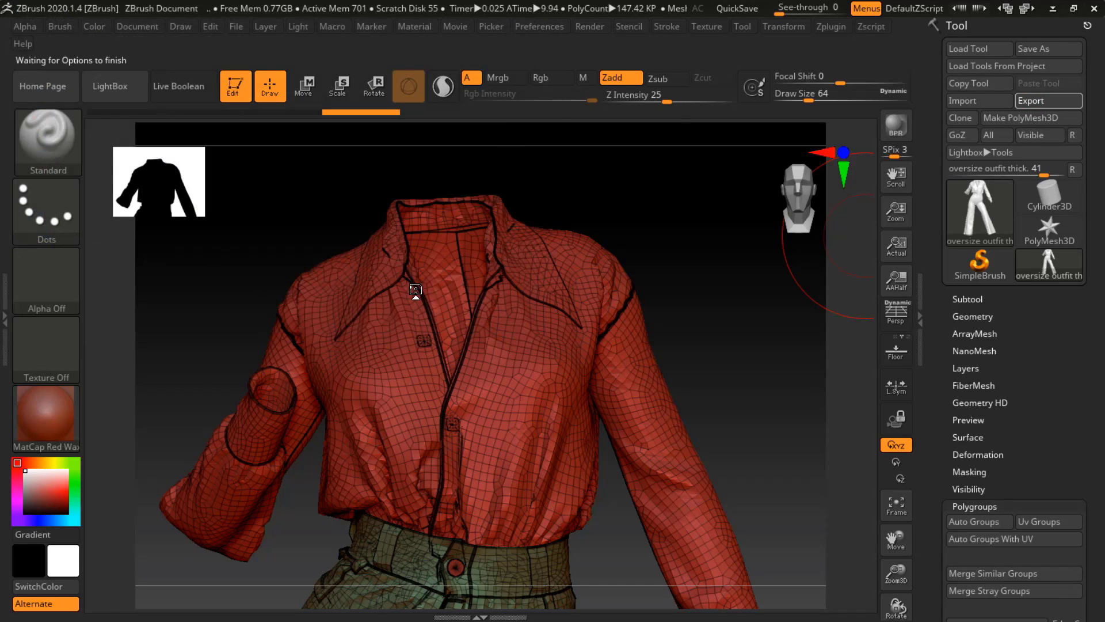
click(517, 435)
Switch to Substance Painter and examine the FBX outfit from full figure to shirt close-up, rotating the environment lighting.
mouse_move(622, 9)
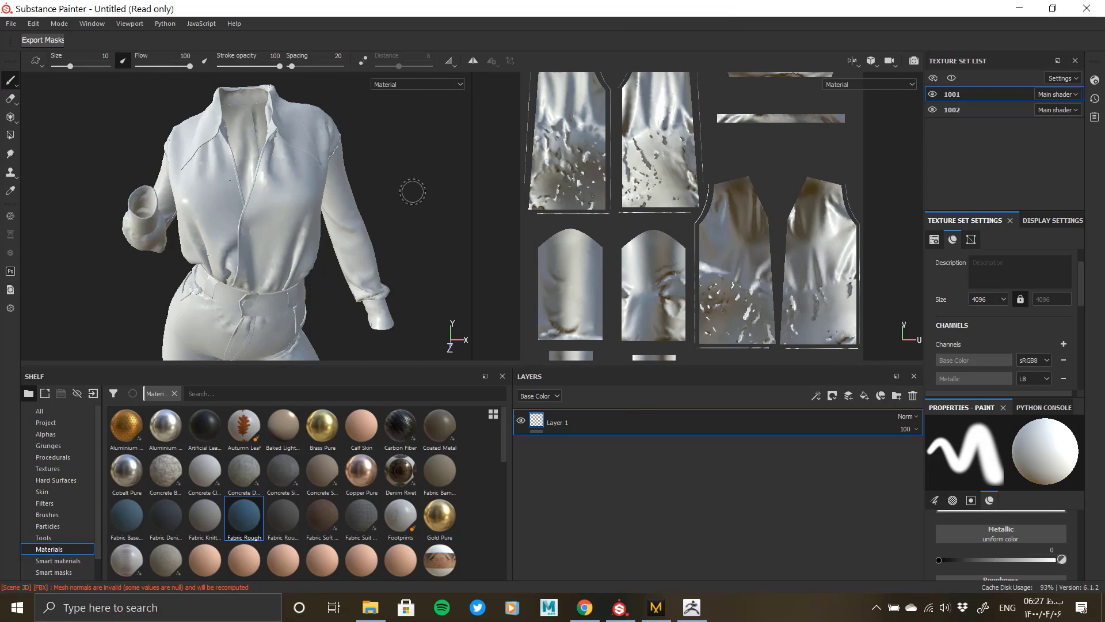
mouse_move(277, 202)
alt+mouse_down()
mouse_move(296, 178)
mouse_move(314, 195)
alt+mouse_up()
alt+right_drag(314, 197, 233, 254)
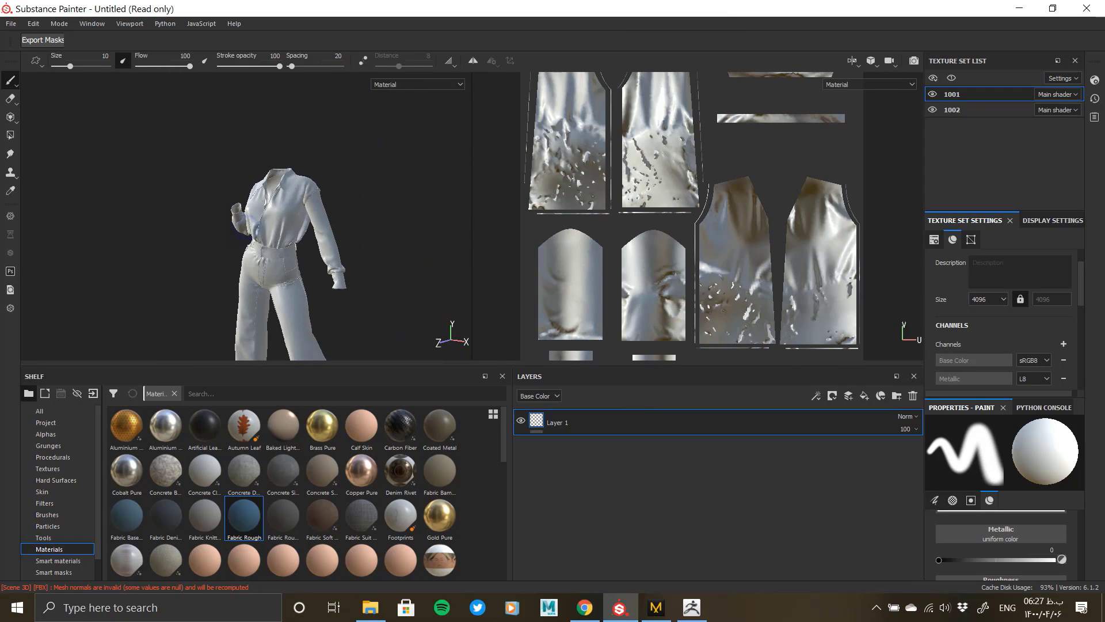
alt+middle_drag(232, 255, 224, 136)
alt+drag(258, 209, 329, 202)
alt+right_drag(329, 201, 270, 222)
alt+middle_drag(270, 221, 273, 249)
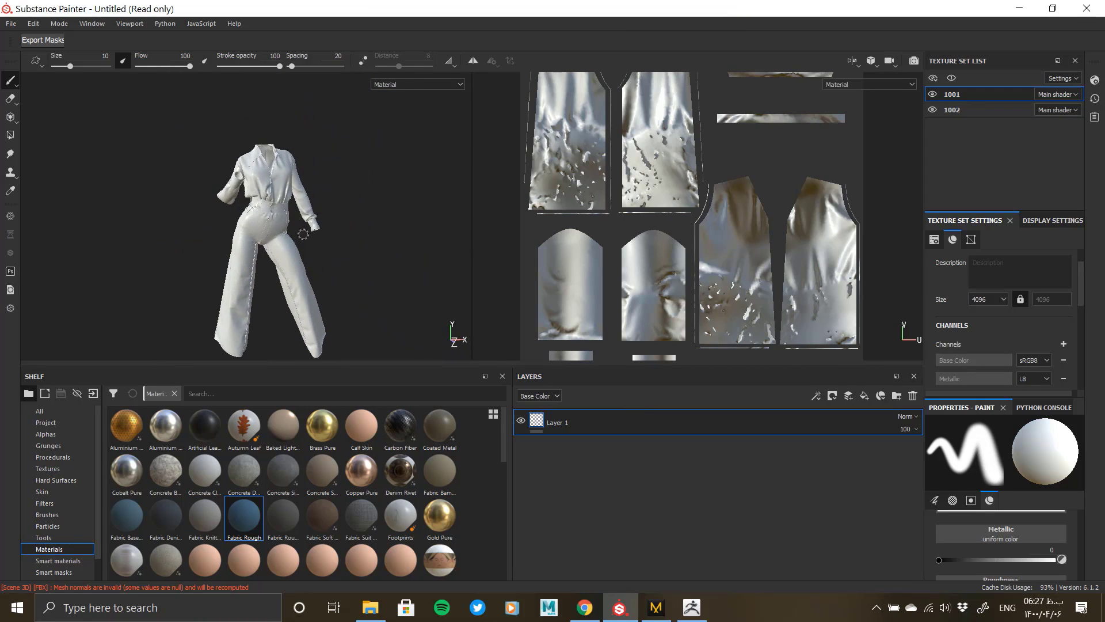
shift+right_drag(296, 240, 317, 242)
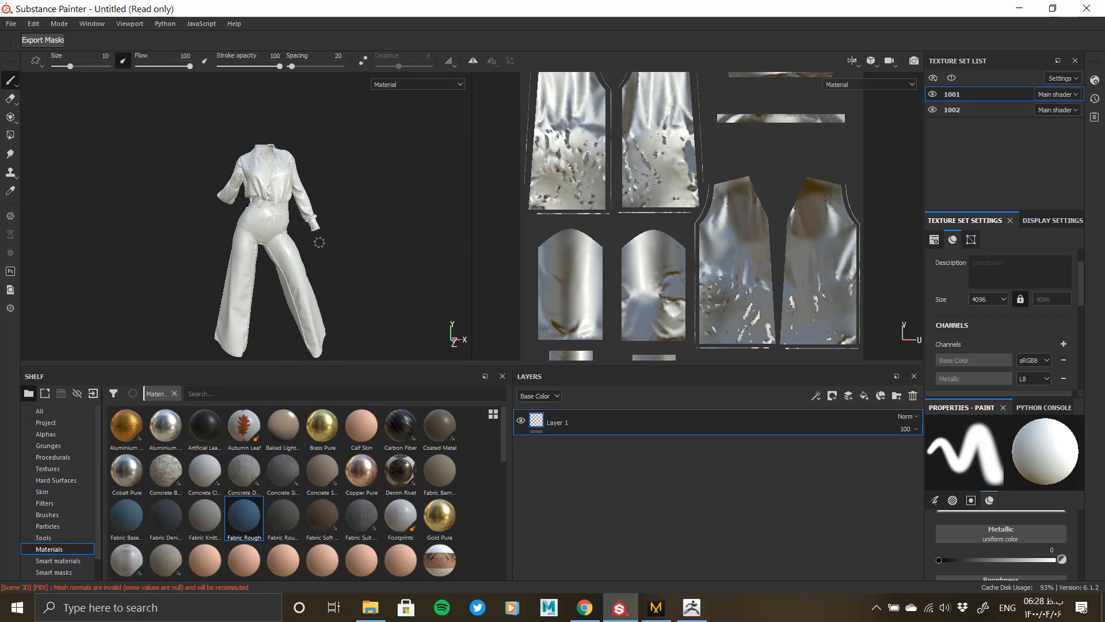
alt+drag(319, 243, 281, 242)
alt+right_drag(269, 175, 282, 223)
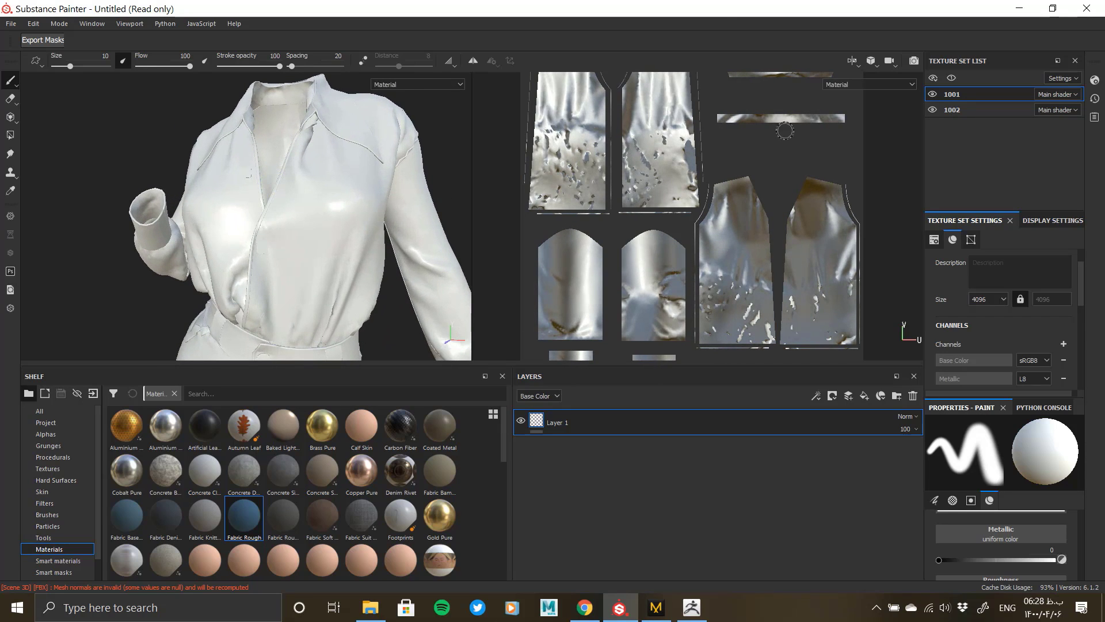
Examine the outfit with texture set 1002 hidden and shown again, and view the full UV layout of set 1001.
click(928, 111)
mouse_move(327, 171)
alt+mouse_down()
mouse_move(313, 240)
mouse_move(153, 227)
mouse_move(386, 225)
mouse_move(164, 242)
alt+mouse_up()
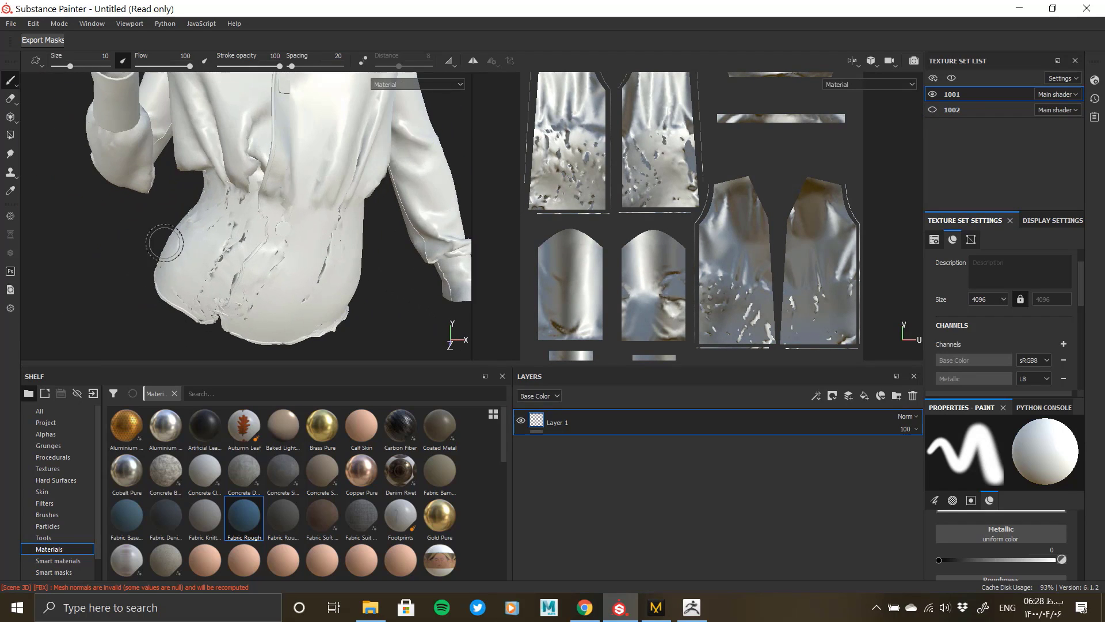
click(933, 110)
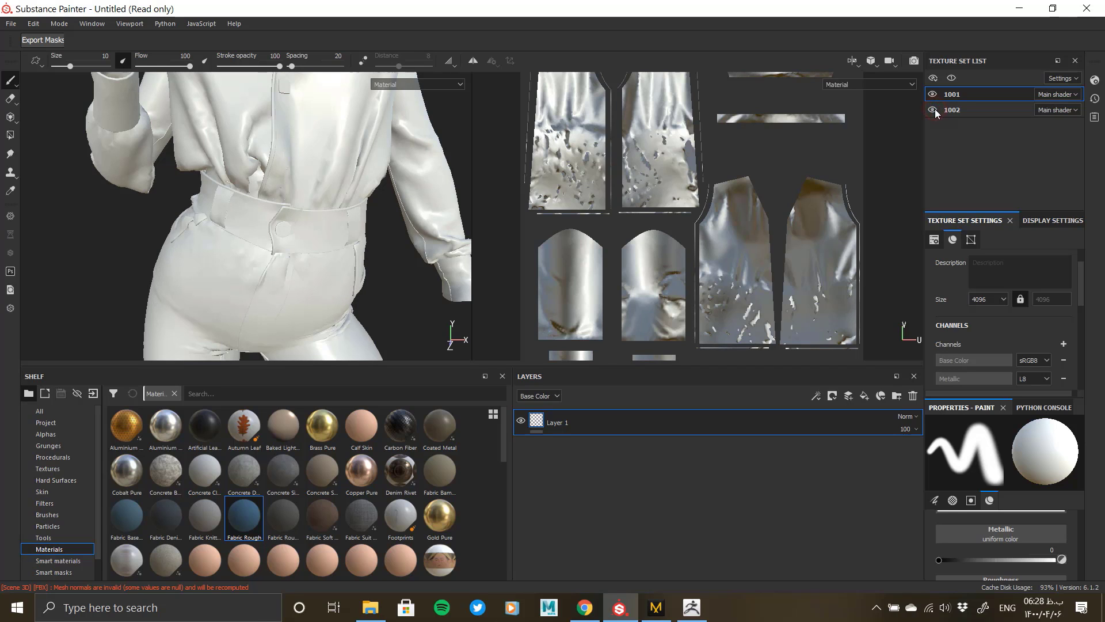
scroll(769, 288, down, 3)
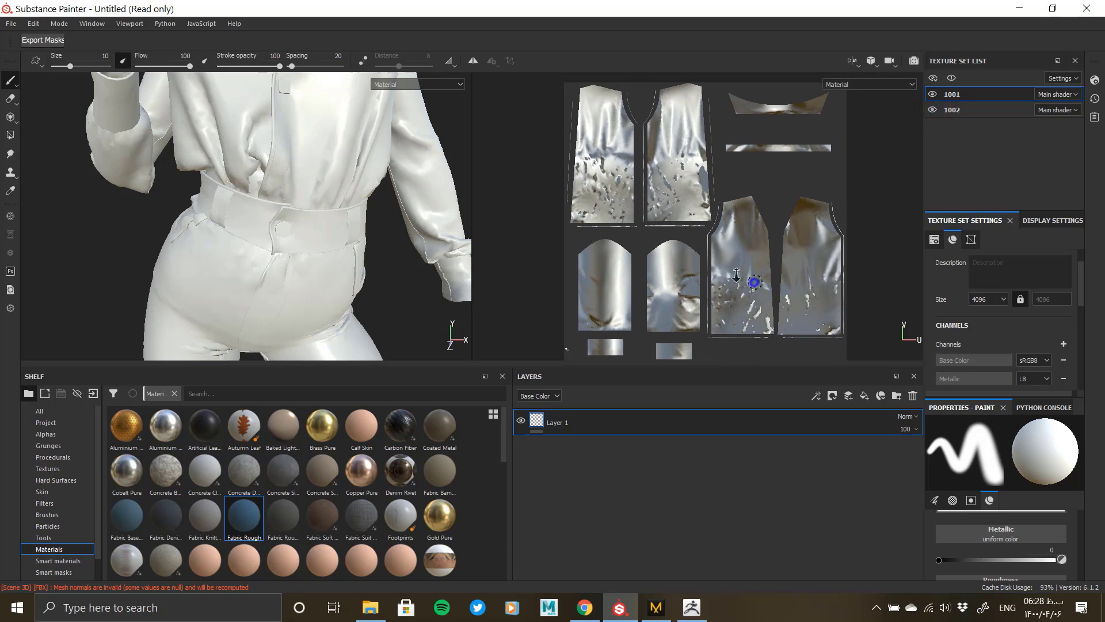
middle_drag(752, 293, 723, 277)
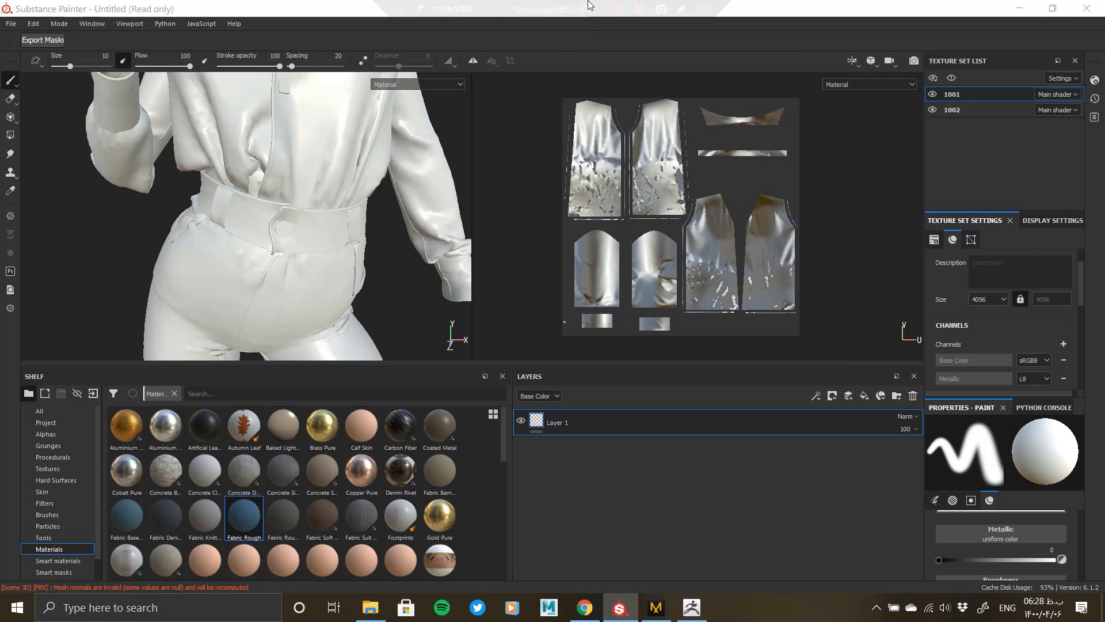
click(617, 10)
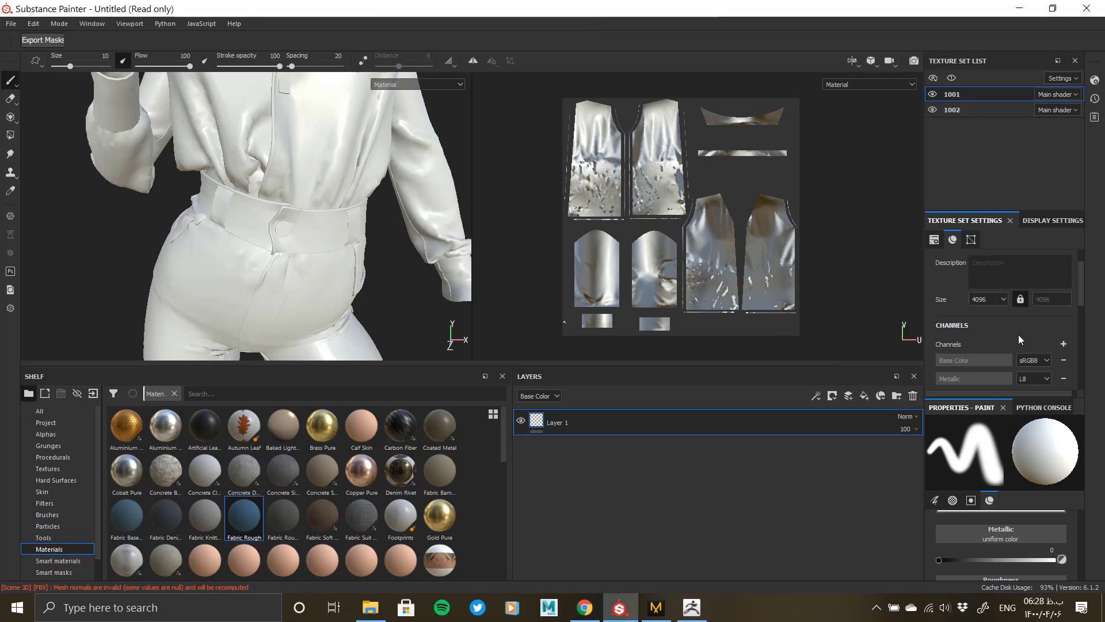
Bake the mesh maps of texture set 1001 at an output size of 2048, leaving out the ID map.
scroll(1017, 334, down, 8)
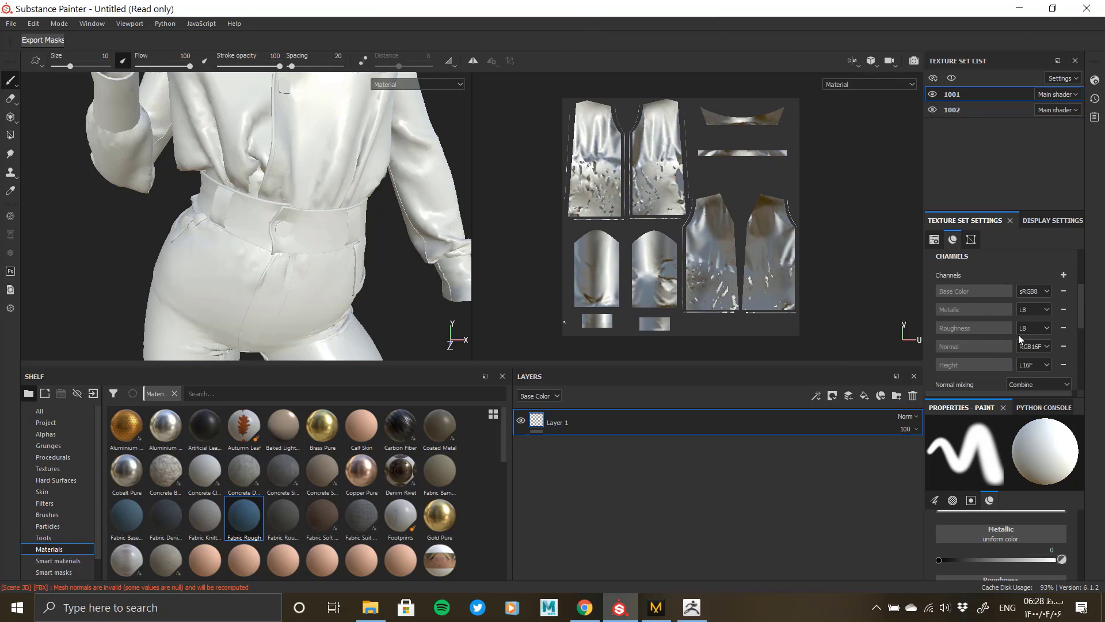
click(1033, 321)
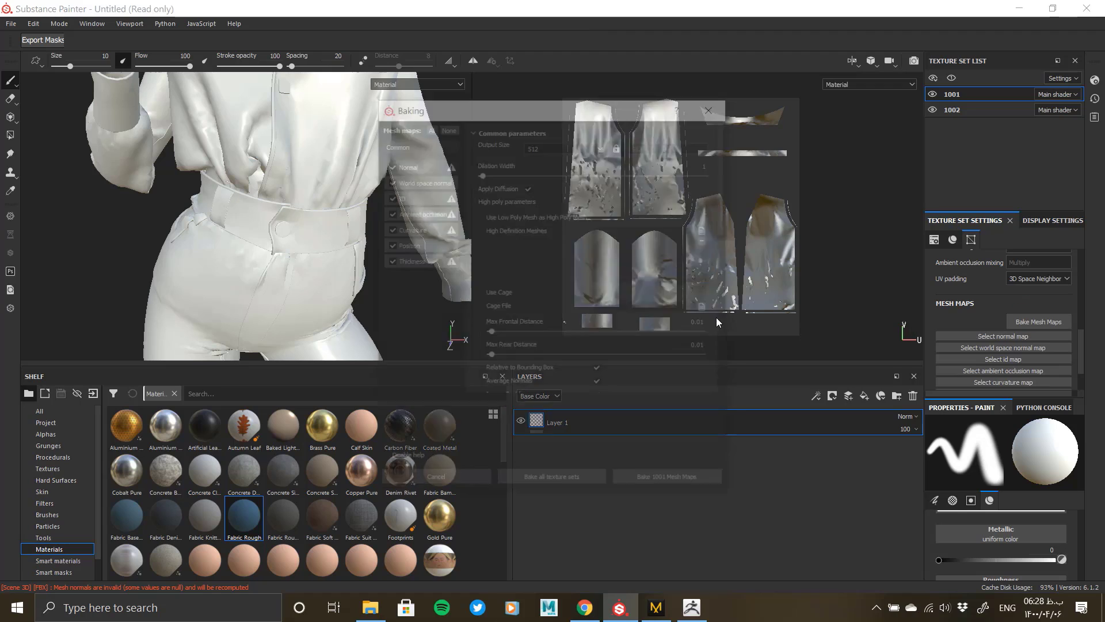
click(389, 196)
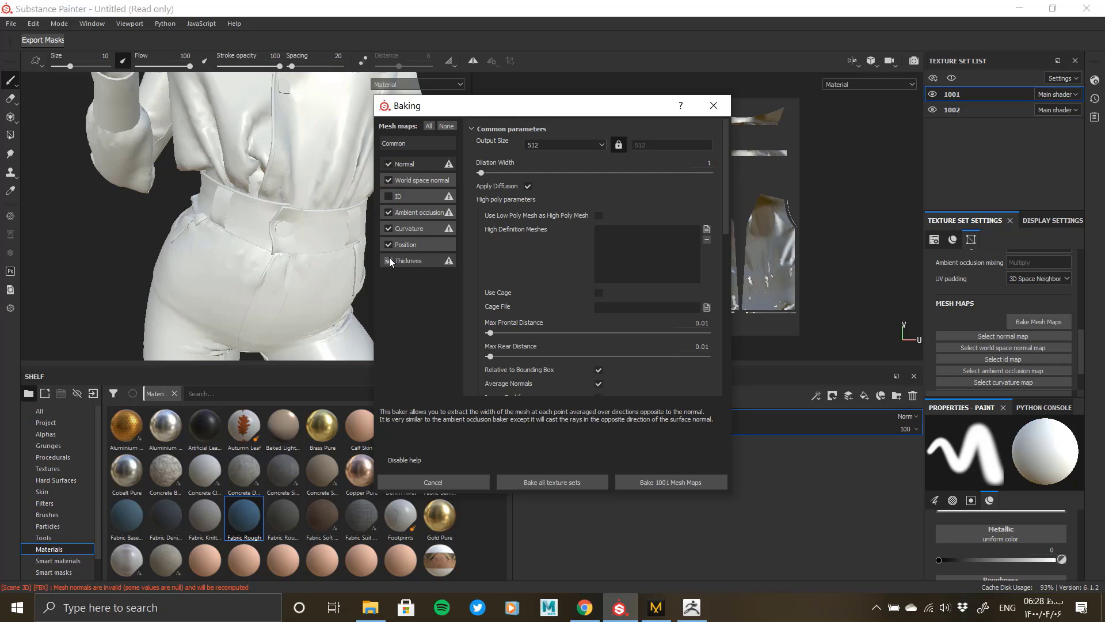
click(544, 144)
click(545, 210)
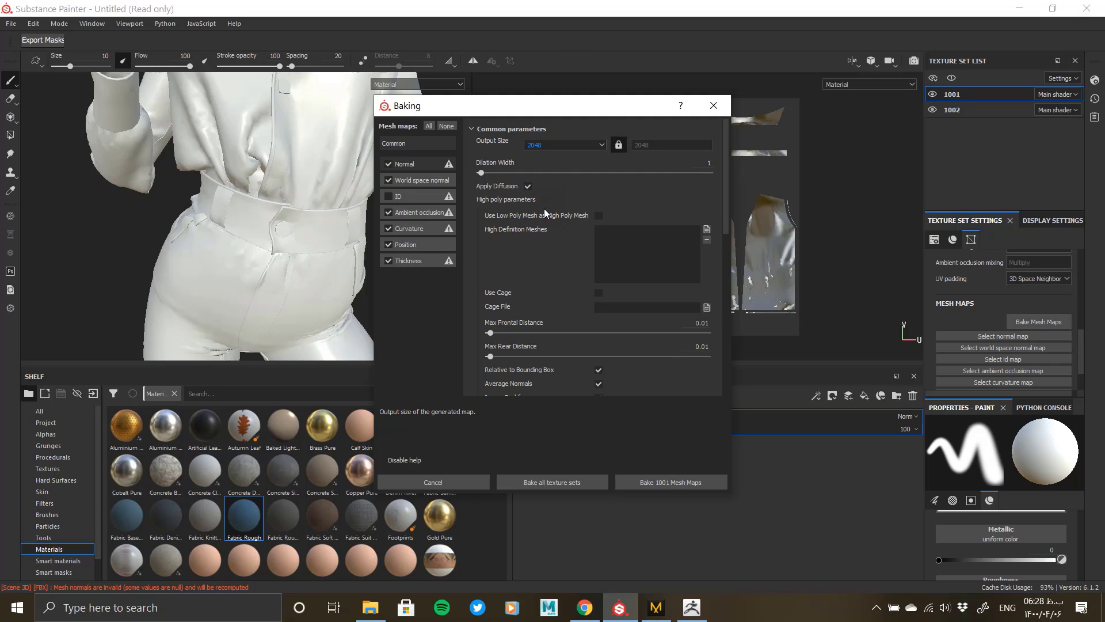
click(669, 483)
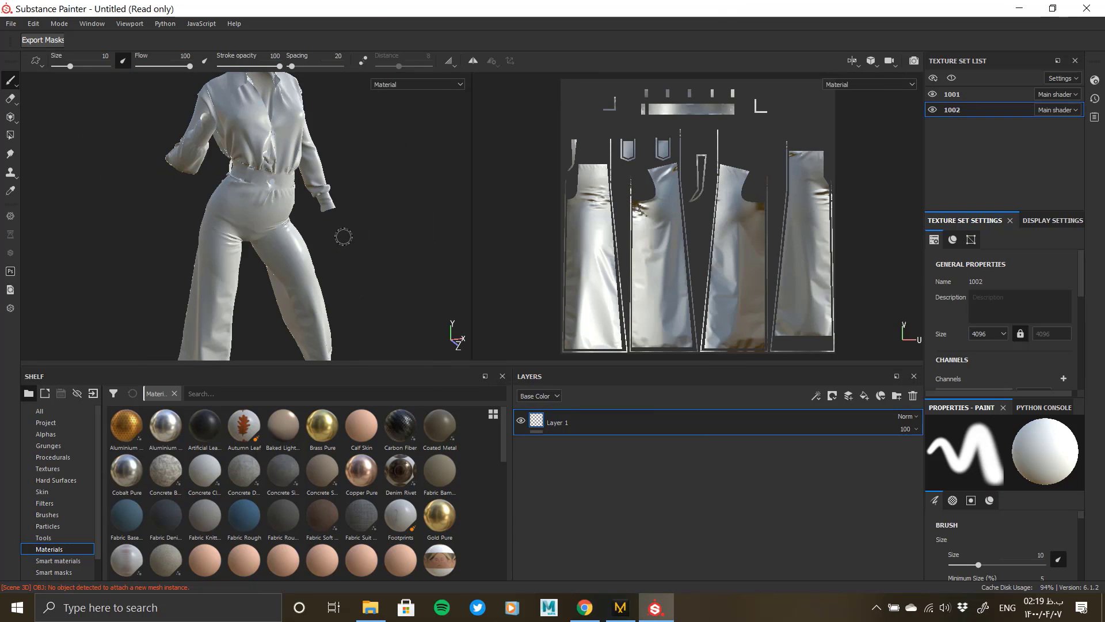
Inspect the outfit's shirt and collar up close, and delete the paint layer from texture set 1002.
alt+drag(344, 237, 273, 268)
alt+middle_drag(283, 118, 293, 218)
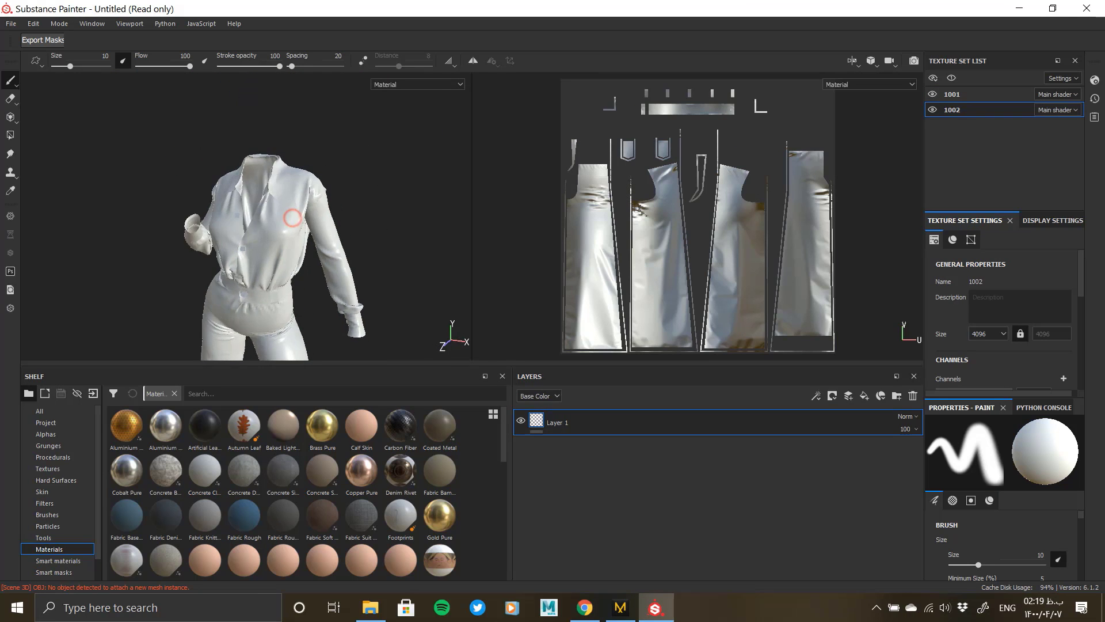
alt+drag(293, 219, 300, 215)
alt+right_drag(259, 230, 397, 345)
alt+middle_drag(253, 231, 300, 270)
alt+right_drag(300, 275, 202, 226)
click(912, 395)
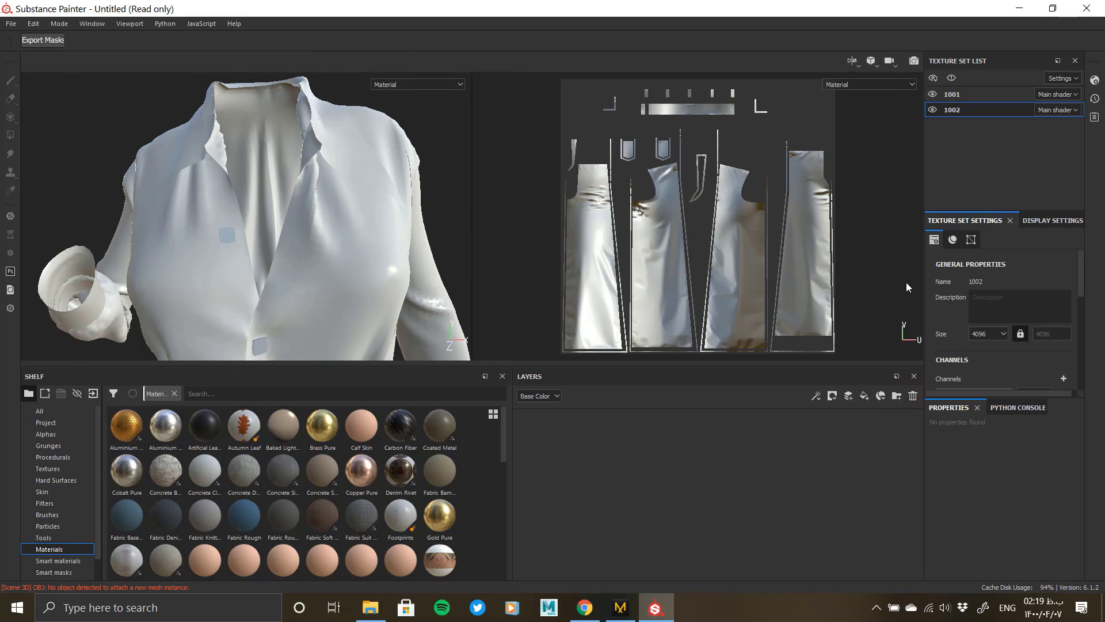
Select texture set 1001 and examine the trousers with the shirt hidden and shown again.
click(948, 97)
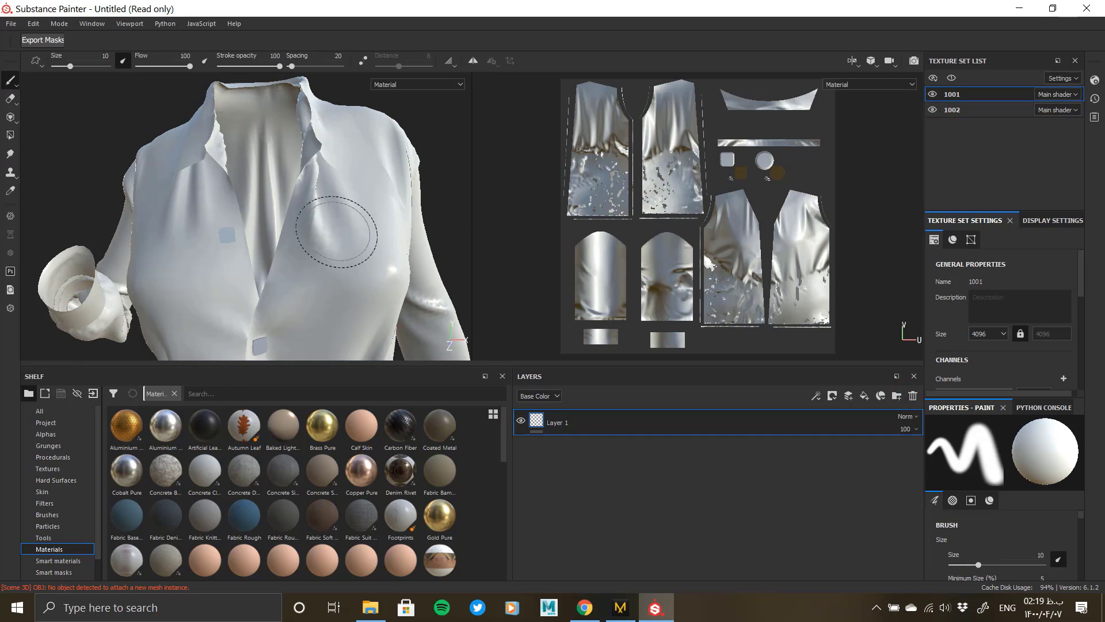
click(933, 95)
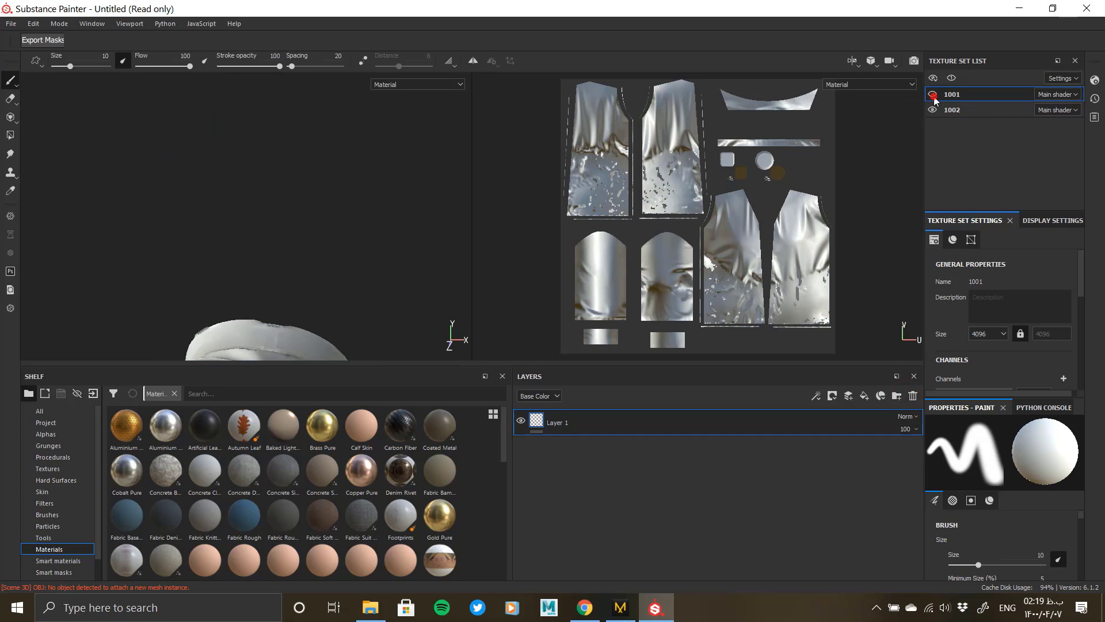
alt+right_drag(346, 280, 328, 276)
alt+middle_drag(328, 287, 300, 127)
alt+drag(299, 231, 248, 223)
click(932, 94)
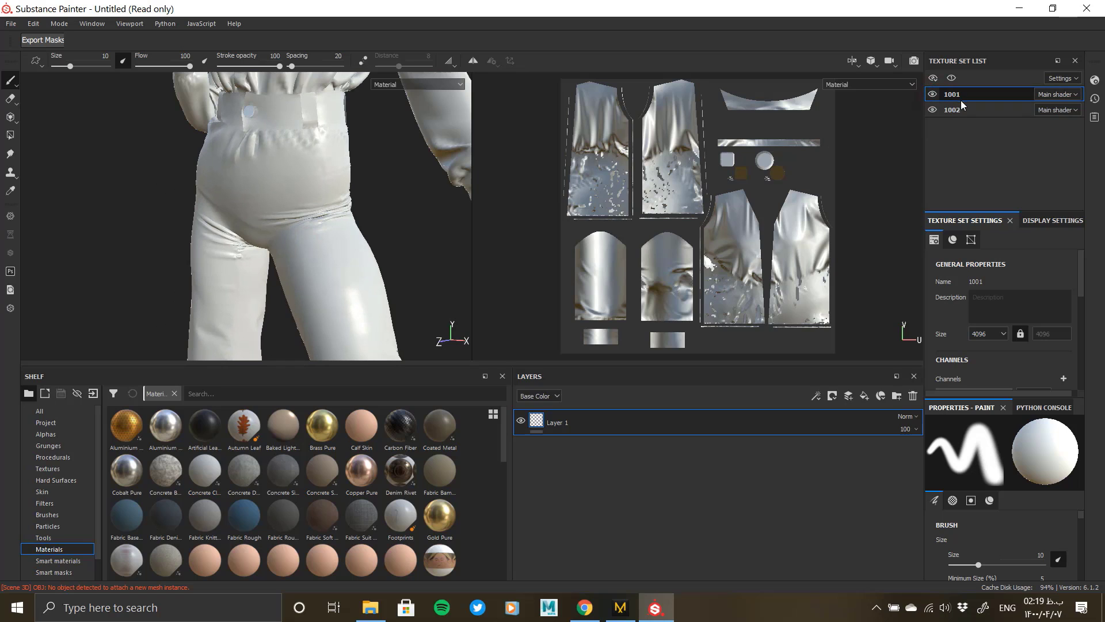
alt+middle_drag(301, 125, 273, 349)
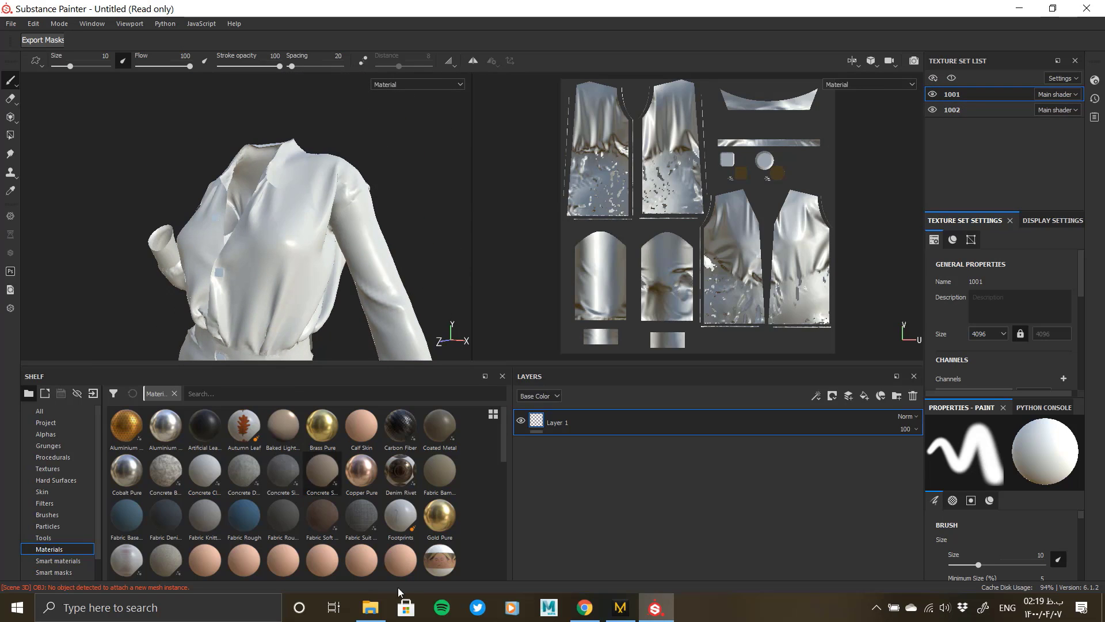
Import the image 61831.png as a texture resource into the current project.
click(364, 617)
mouse_move(549, 187)
mouse_down()
mouse_move(548, 175)
mouse_move(230, 458)
mouse_up()
click(705, 187)
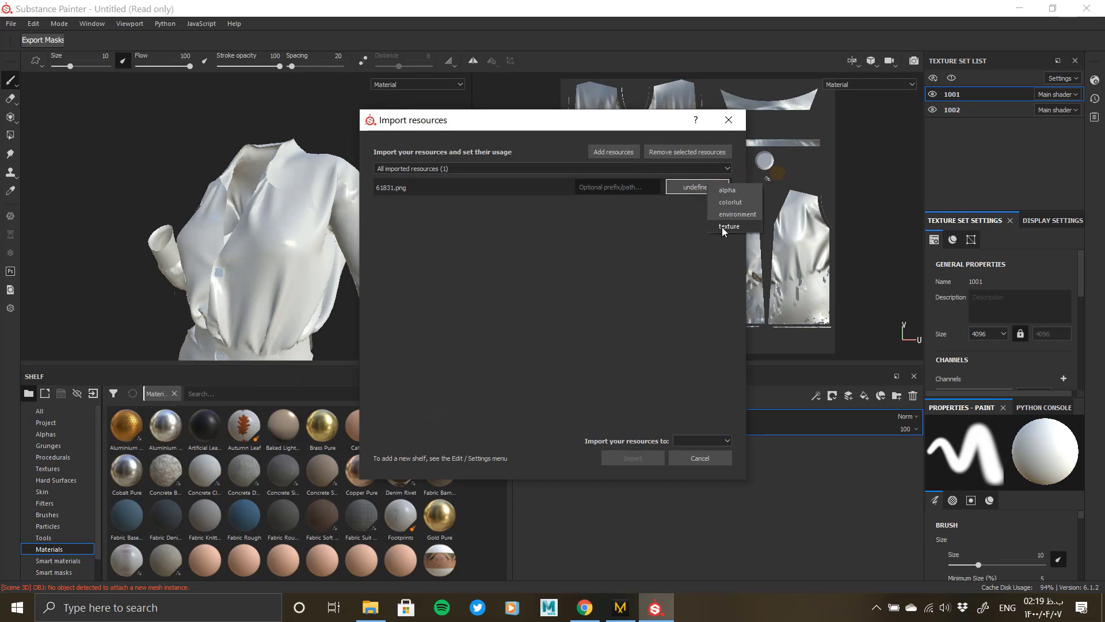
click(716, 230)
click(702, 440)
click(694, 457)
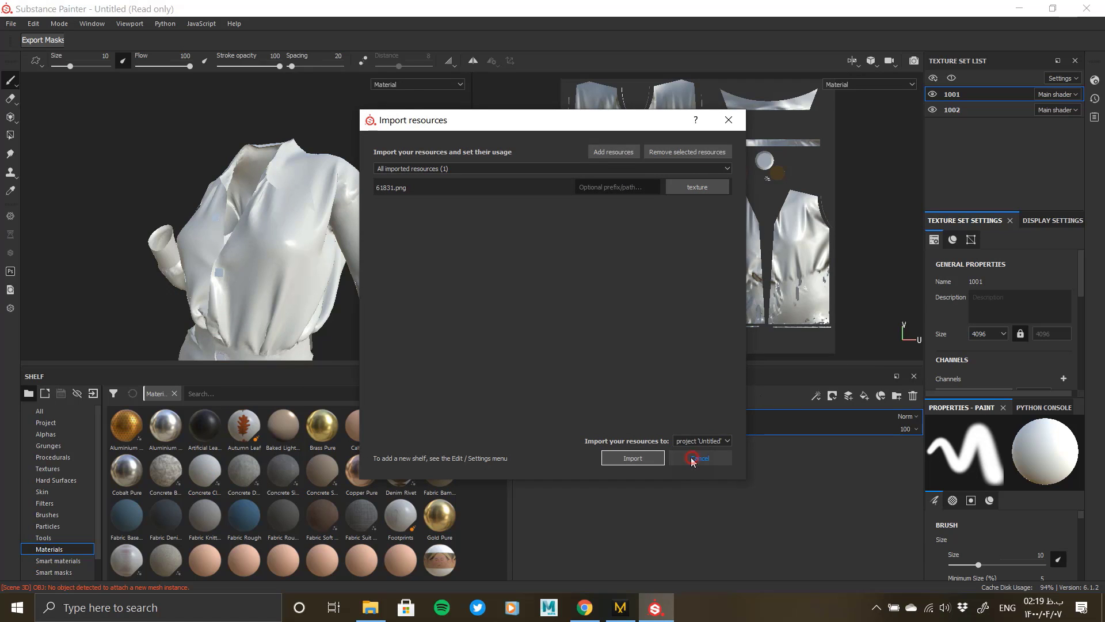
click(638, 459)
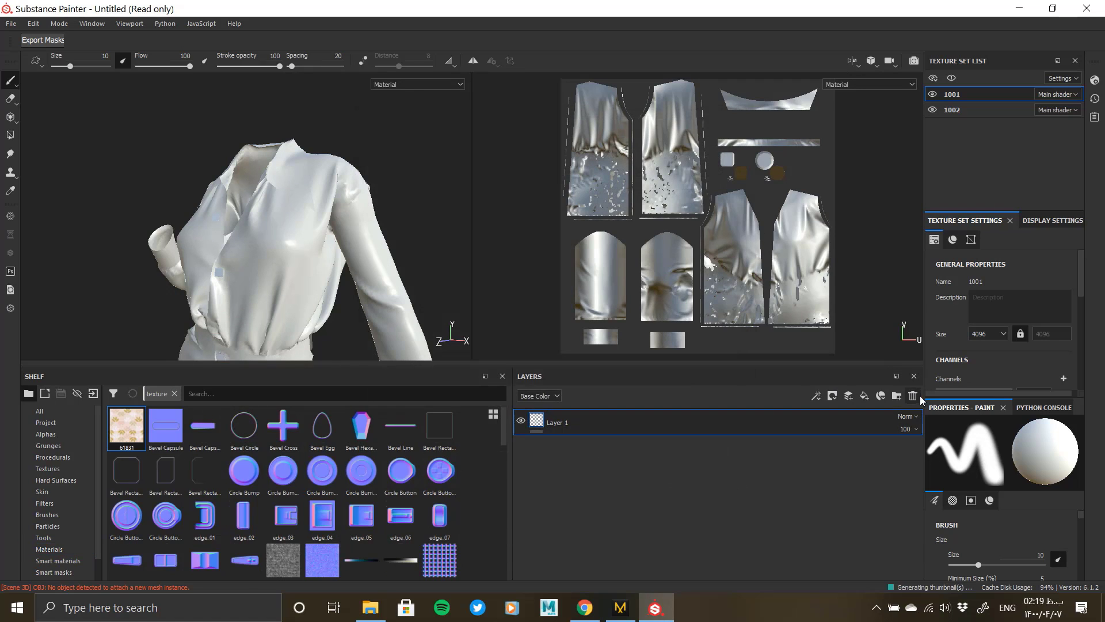
Replace the paint layer of texture set 1001 with a fill layer that uses texture 61831 as its base color.
click(913, 396)
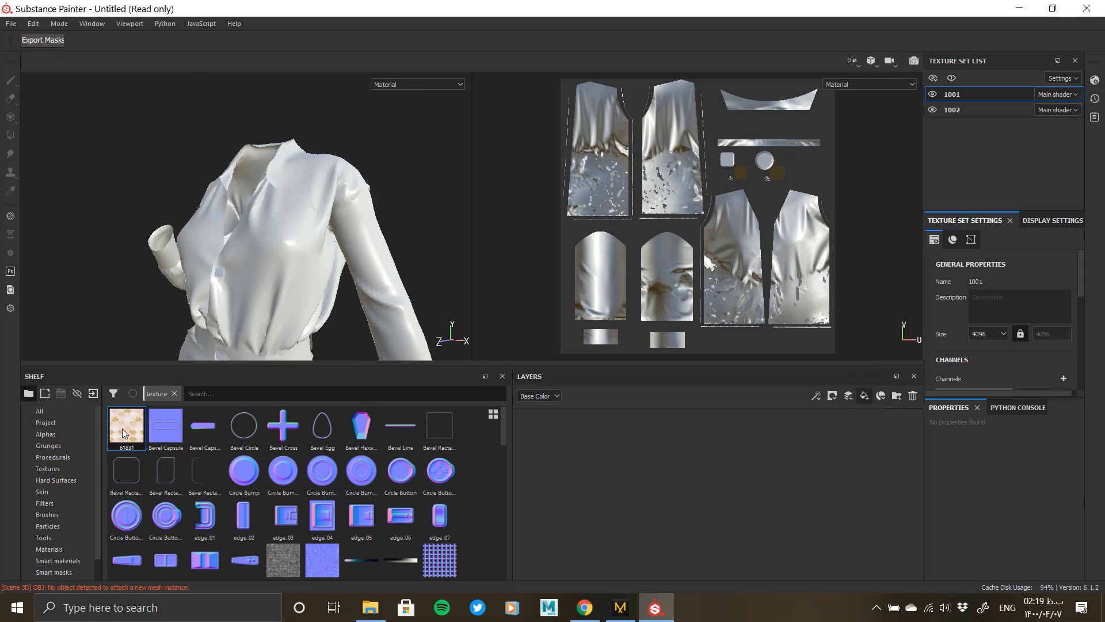
drag(658, 538, 723, 523)
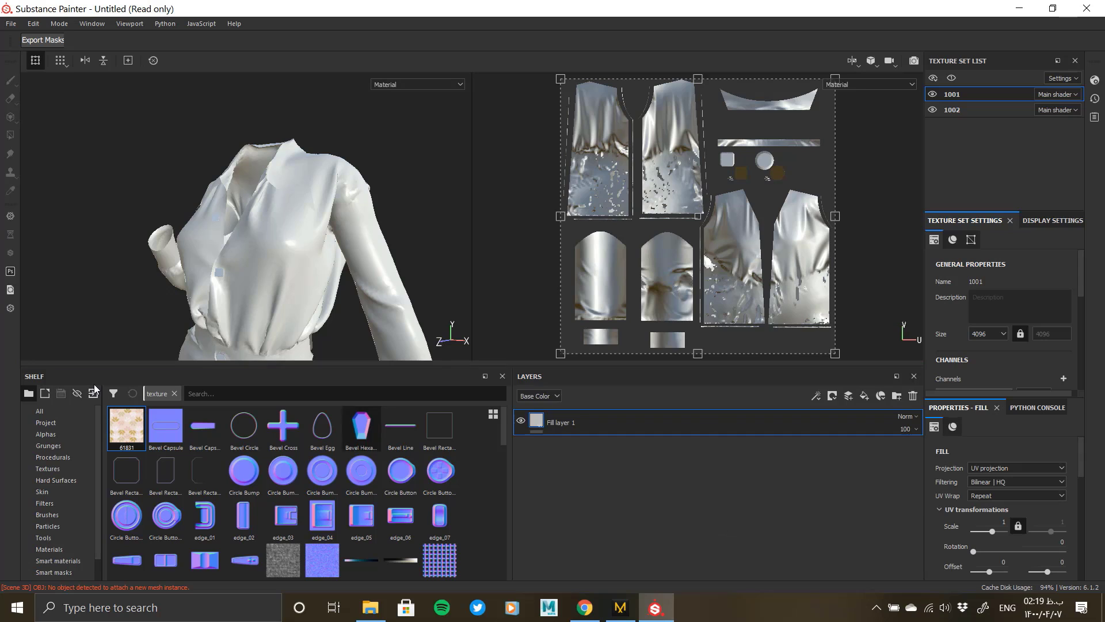
mouse_move(122, 424)
mouse_down()
mouse_move(128, 438)
mouse_move(501, 466)
mouse_move(801, 477)
mouse_move(375, 405)
mouse_move(107, 403)
mouse_move(114, 419)
mouse_up()
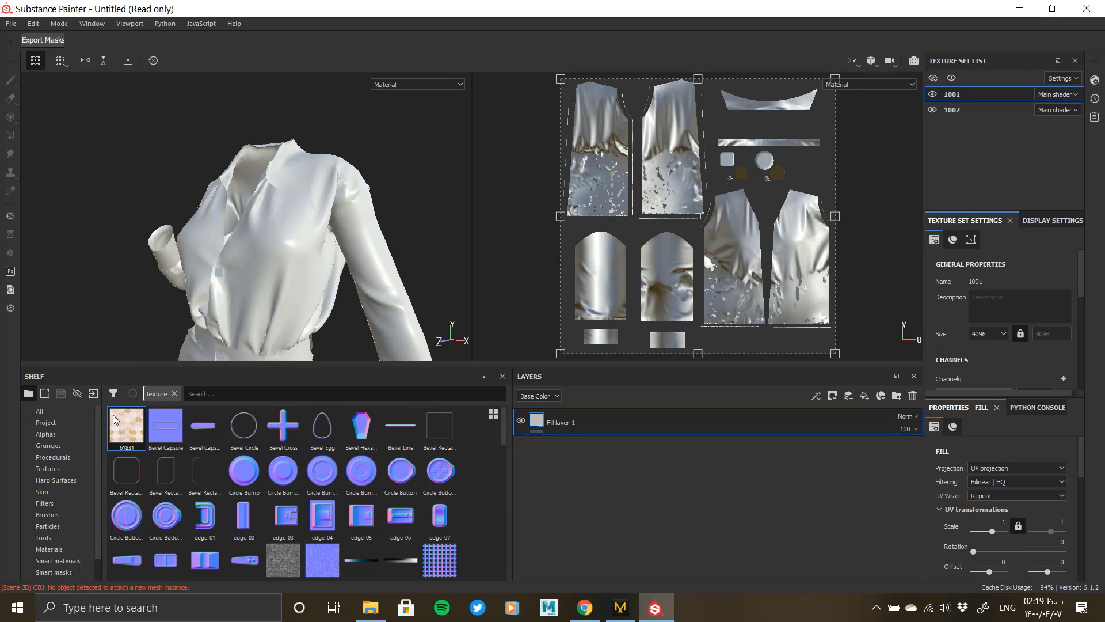
scroll(999, 514, down, 3)
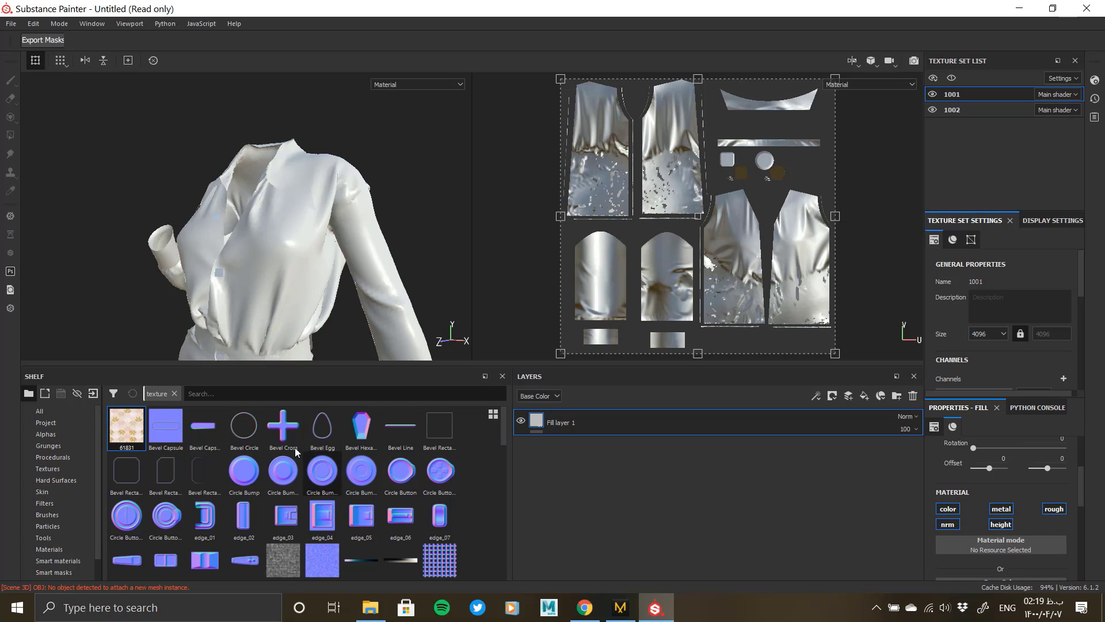
drag(127, 433, 962, 483)
scroll(1002, 518, down, 3)
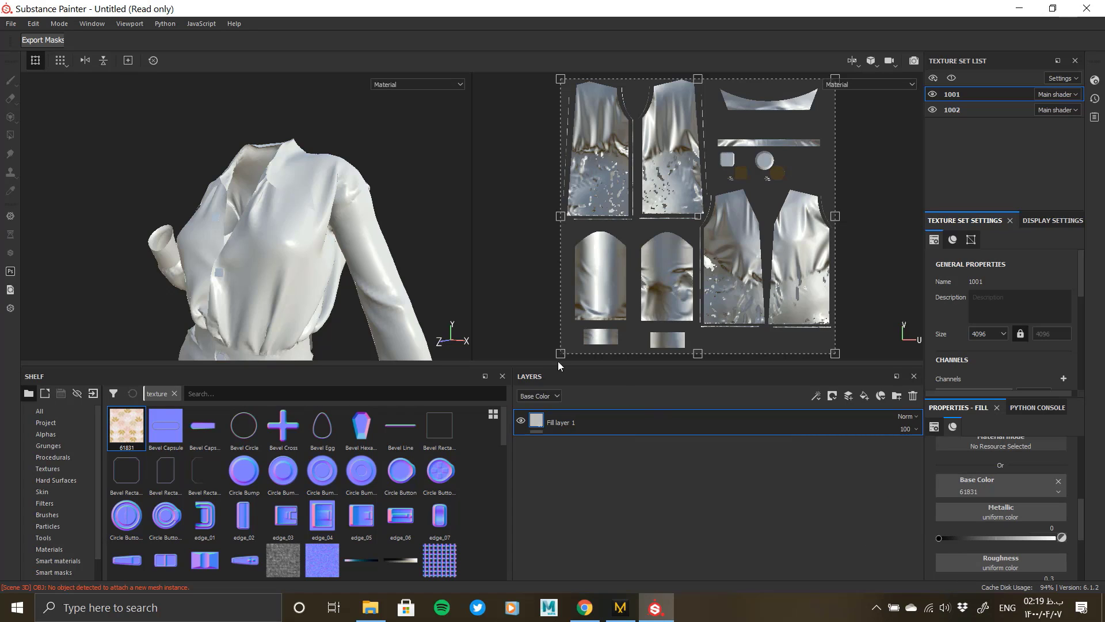
Set the UV scale of the shirt's fill layer to 5.
scroll(319, 230, up, 3)
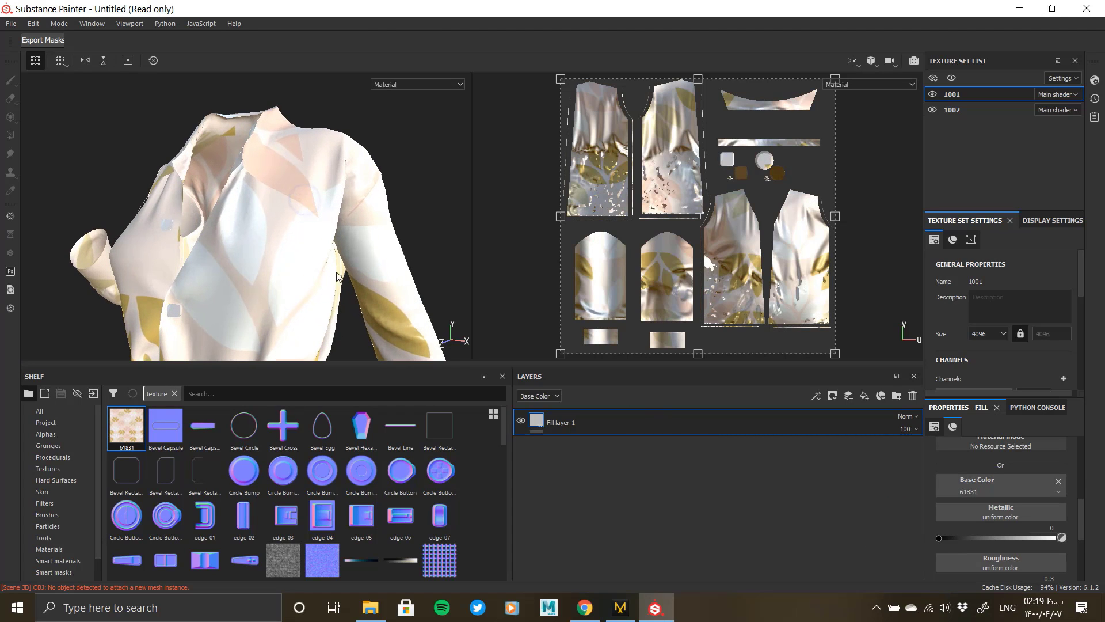
scroll(982, 516, down, 5)
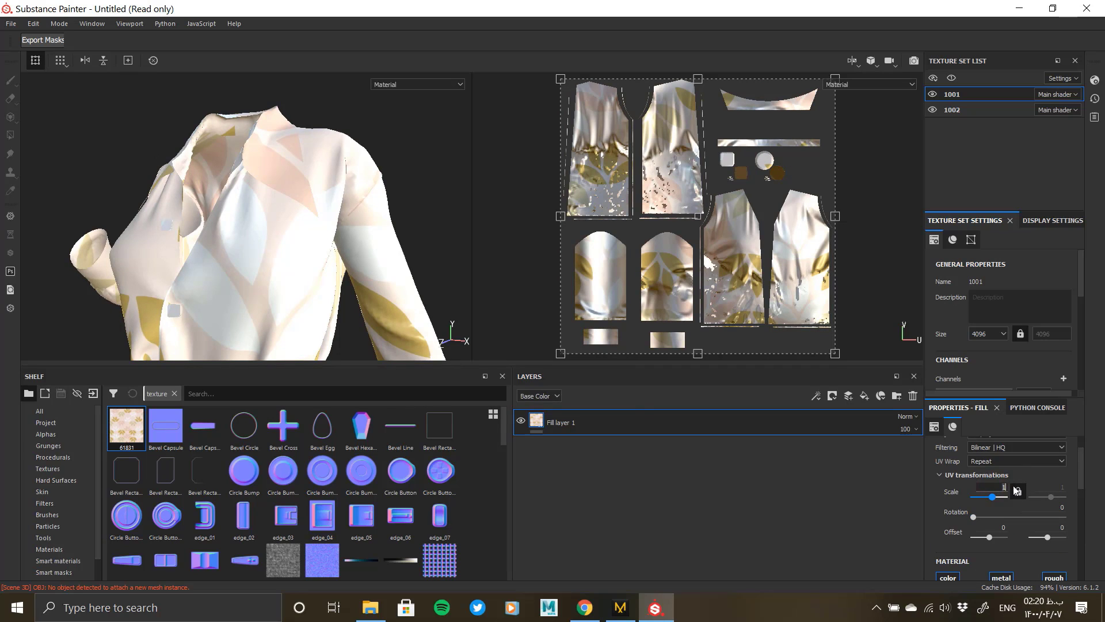
key(Return)
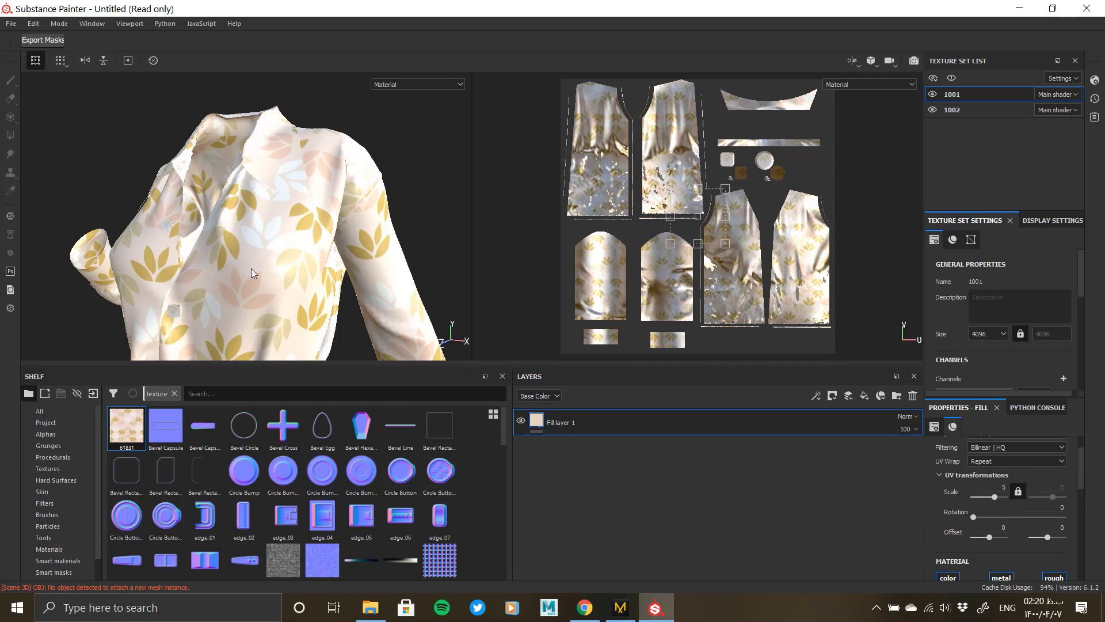
Examine the leaf pattern on the shirt's front, sleeve and side from different distances and angles.
alt+drag(313, 252, 289, 249)
alt+right_drag(296, 254, 74, 258)
alt+drag(250, 148, 316, 217)
alt+right_drag(316, 217, 95, 219)
alt+drag(247, 201, 141, 212)
alt+right_drag(141, 213, 219, 217)
alt+middle_drag(391, 217, 263, 214)
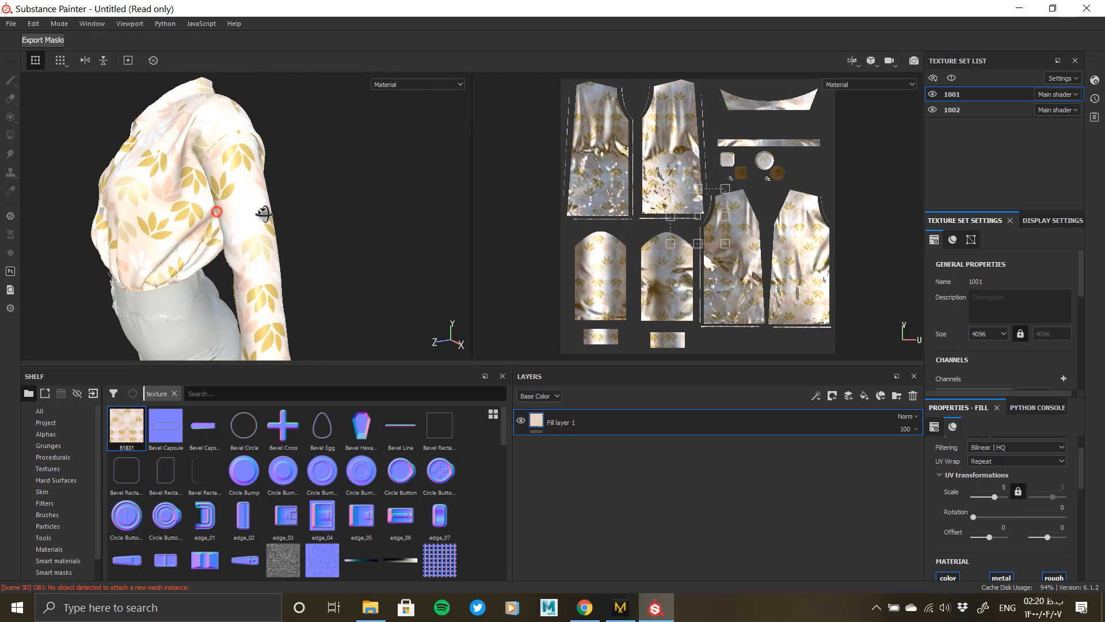
alt+right_drag(263, 214, 310, 213)
alt+middle_drag(287, 193, 343, 199)
alt+right_drag(251, 197, 278, 334)
alt+drag(278, 333, 313, 222)
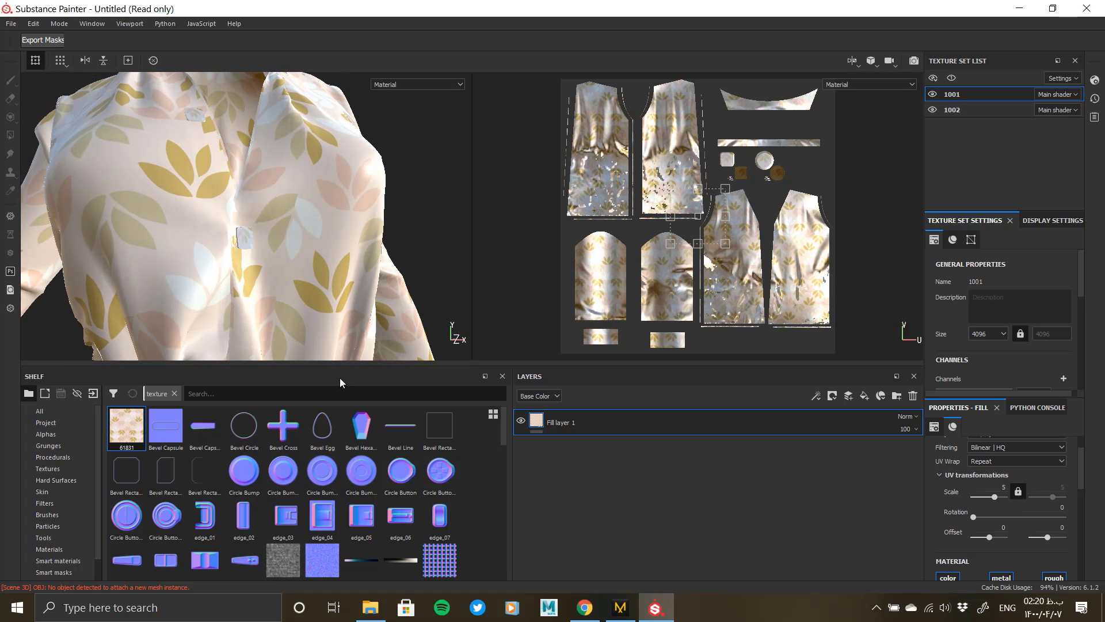
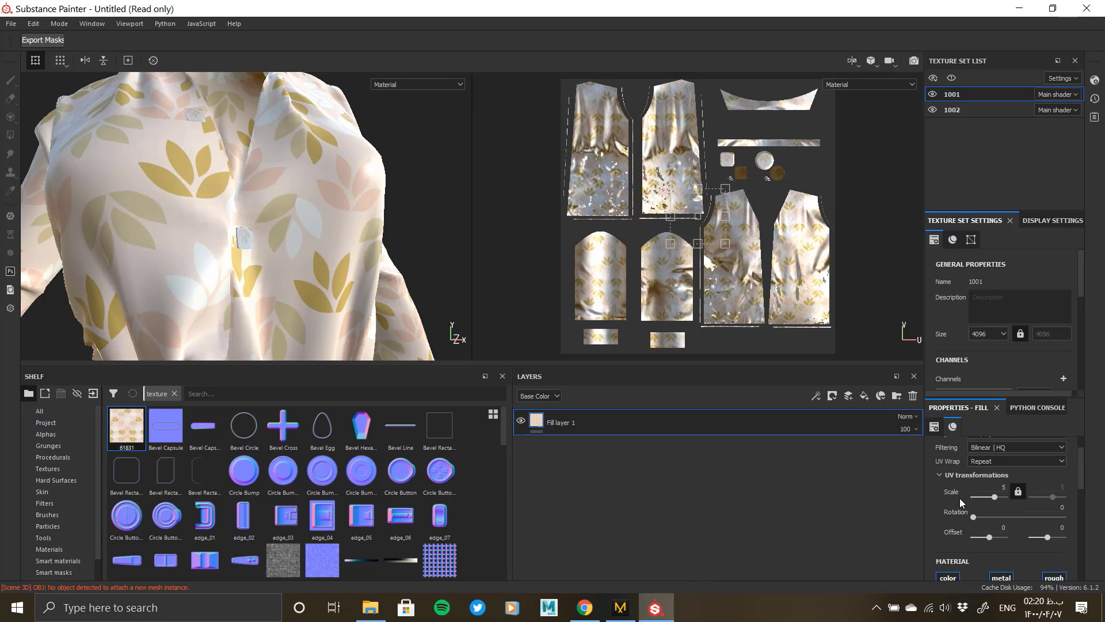
Try roughness values of 1 and 0 on the shirt's fill layer, and set the roughness to 0.8058.
scroll(959, 499, down, 2)
scroll(954, 494, down, 2)
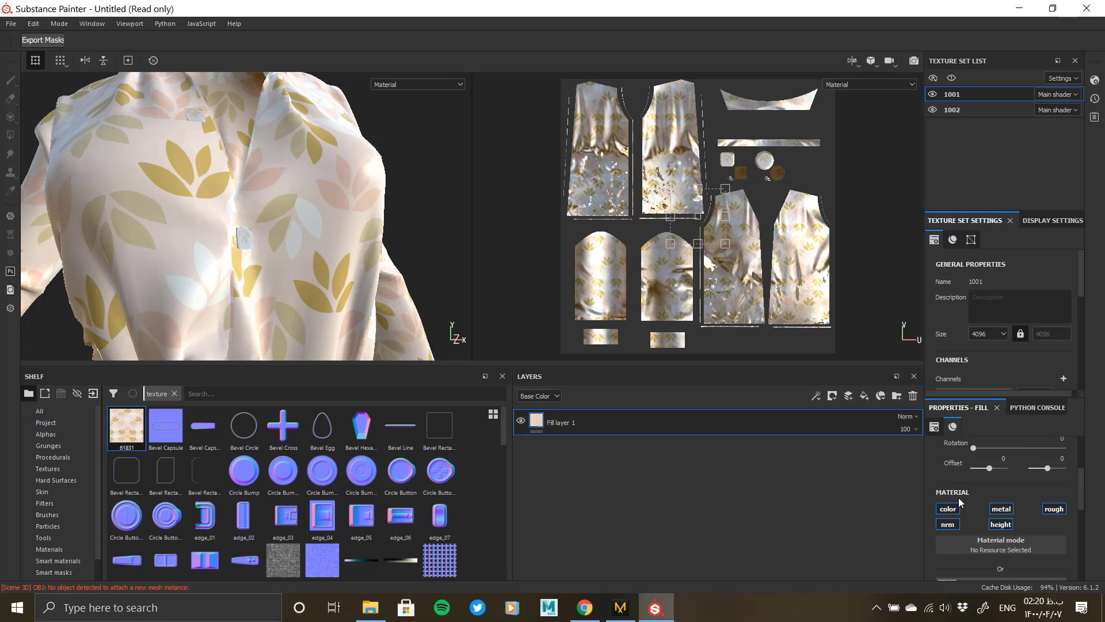
scroll(981, 519, down, 8)
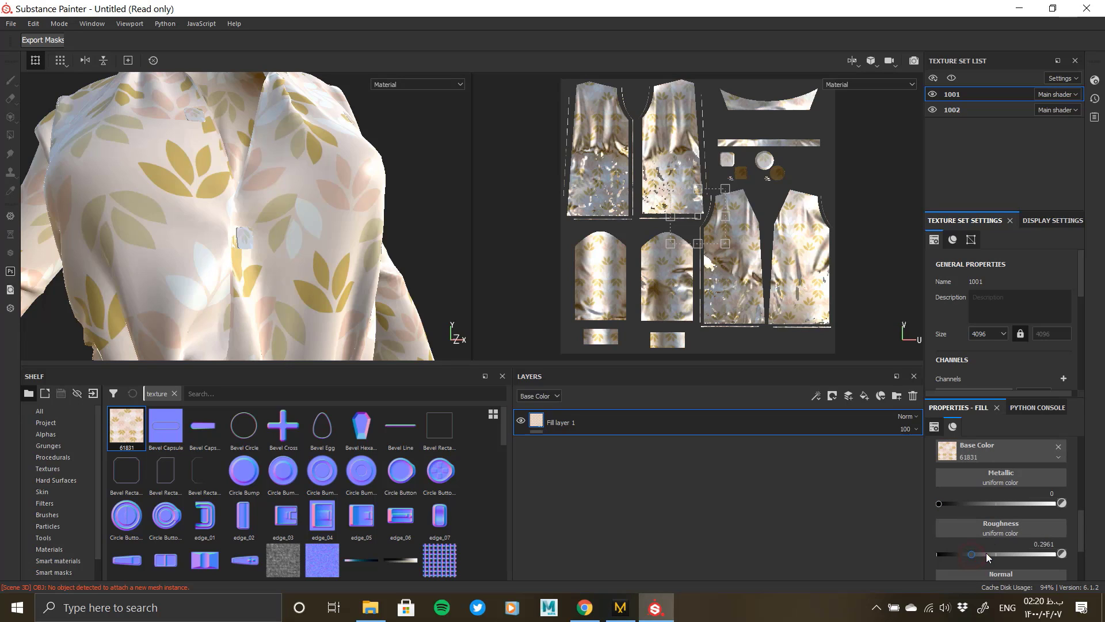
drag(986, 553, 1089, 554)
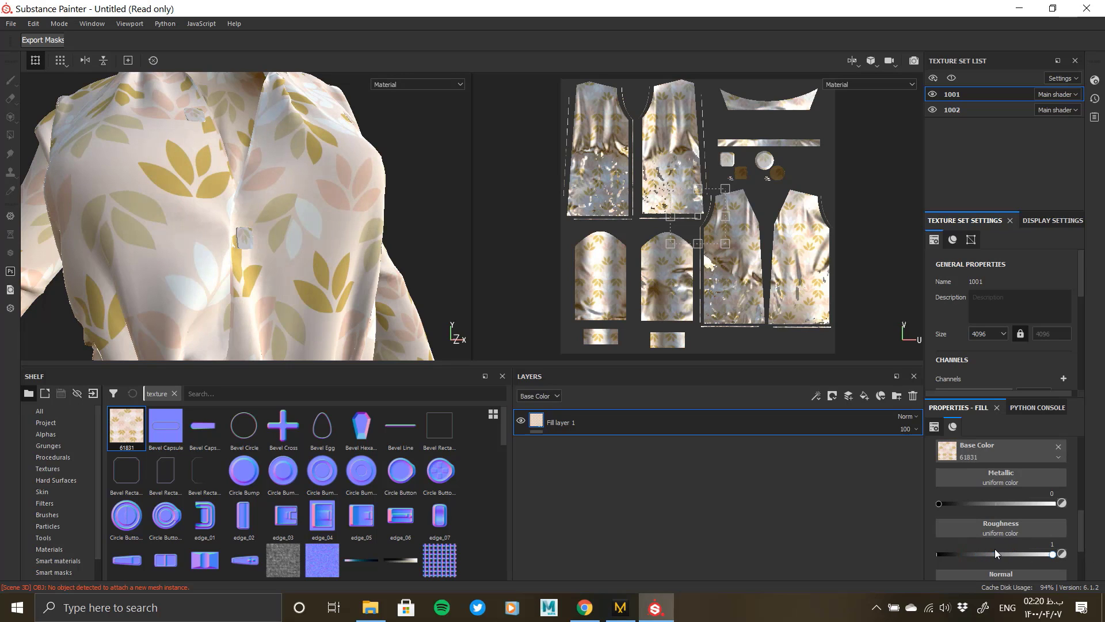
drag(986, 548, 861, 549)
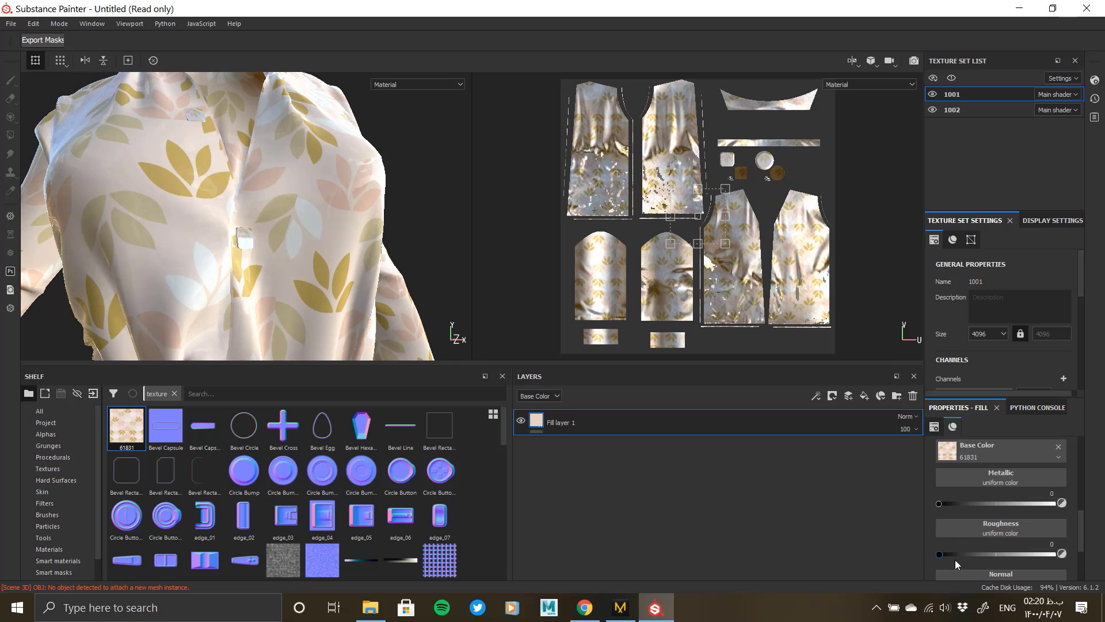
click(1027, 559)
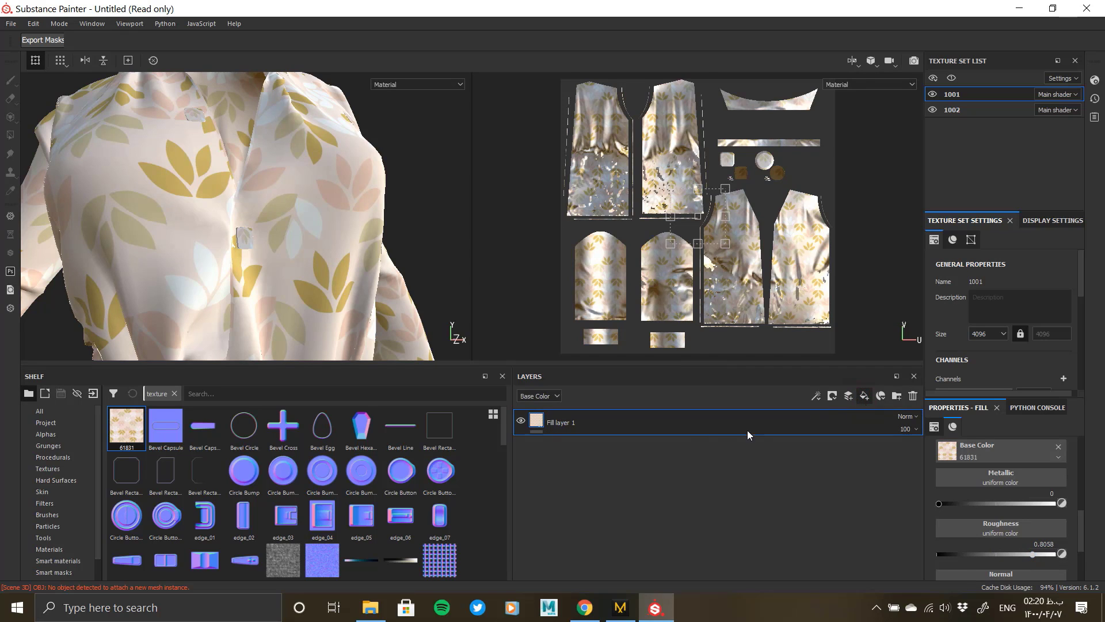
Add a second fill layer above the shirt's pattern layer and limit it to the roughness channel.
scroll(974, 526, up, 3)
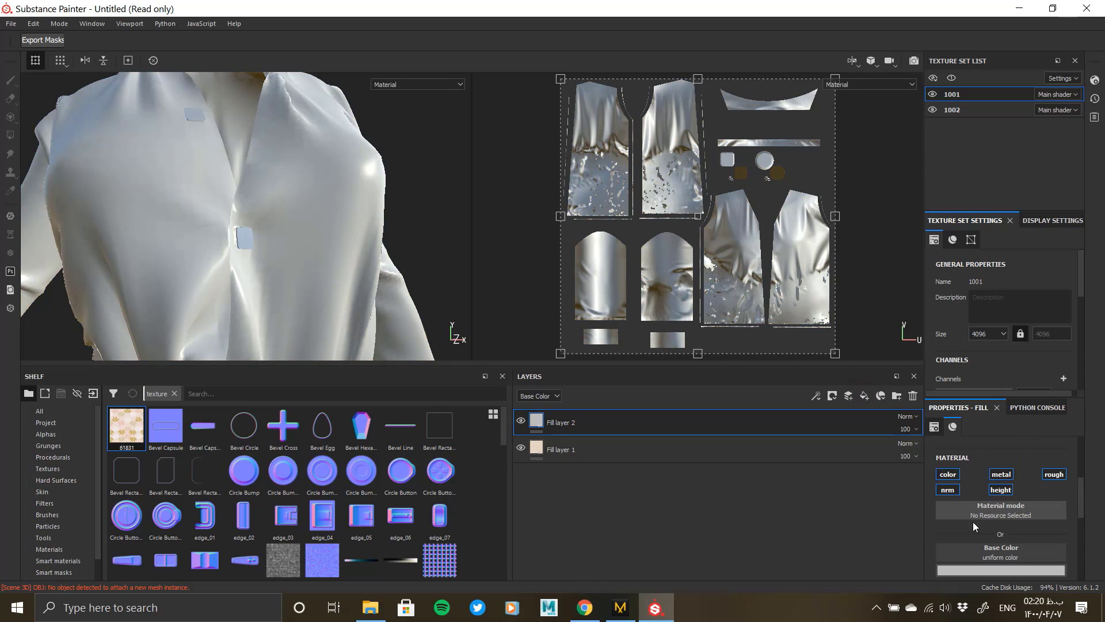
click(953, 478)
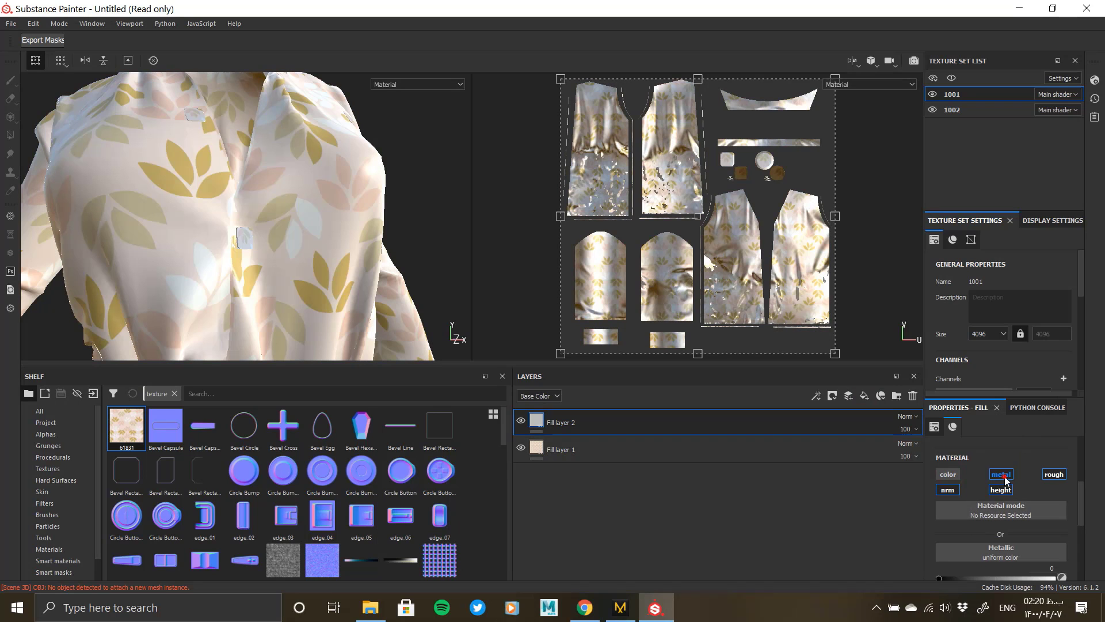
click(1006, 489)
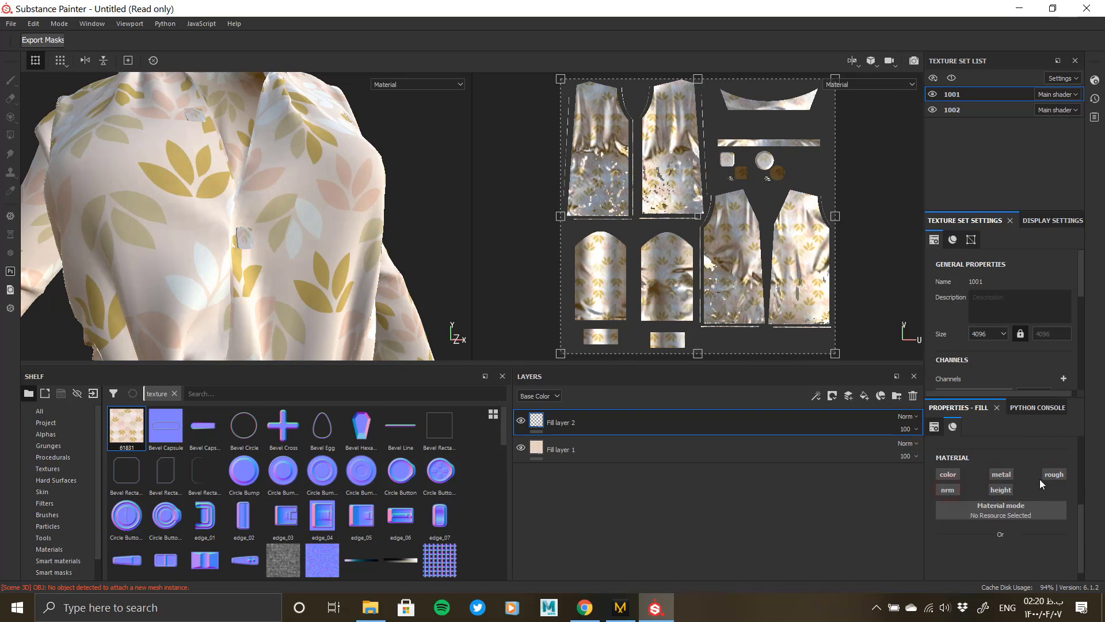
click(1054, 474)
Give Fill layer 2 a black mask containing a fill that uses texture 61831 as its grayscale.
right_click(580, 424)
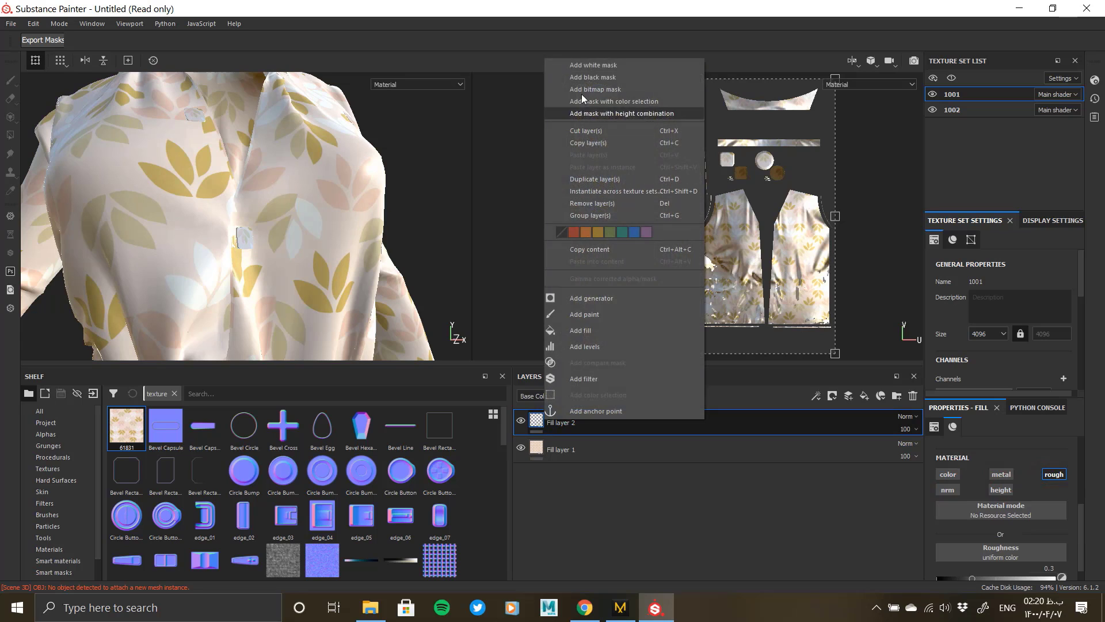
click(582, 78)
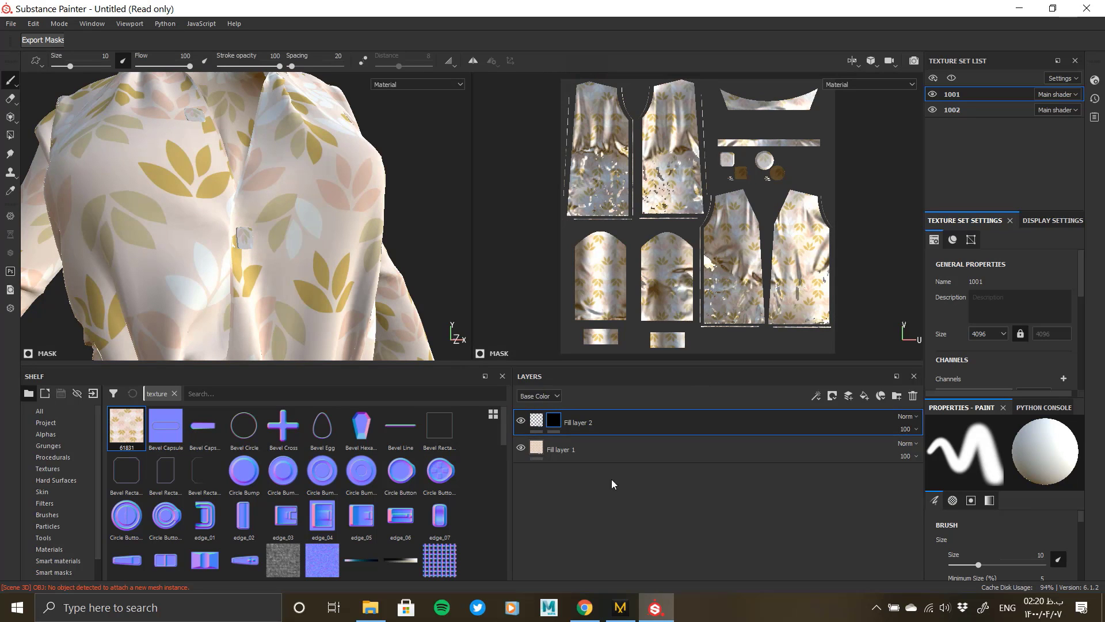
right_click(553, 423)
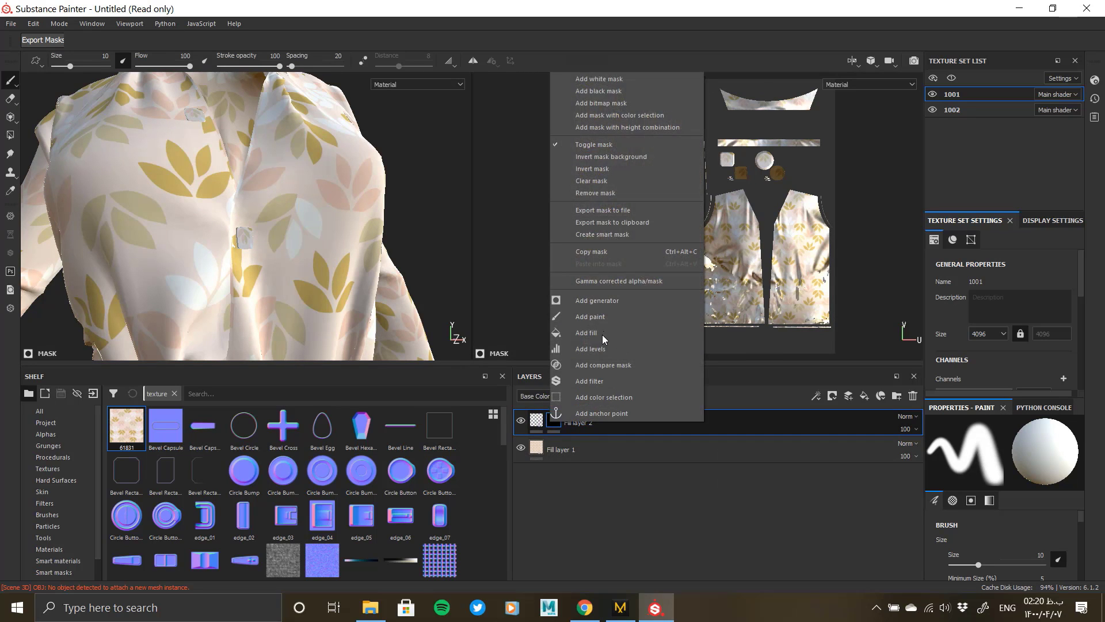
click(587, 333)
drag(127, 428, 1000, 483)
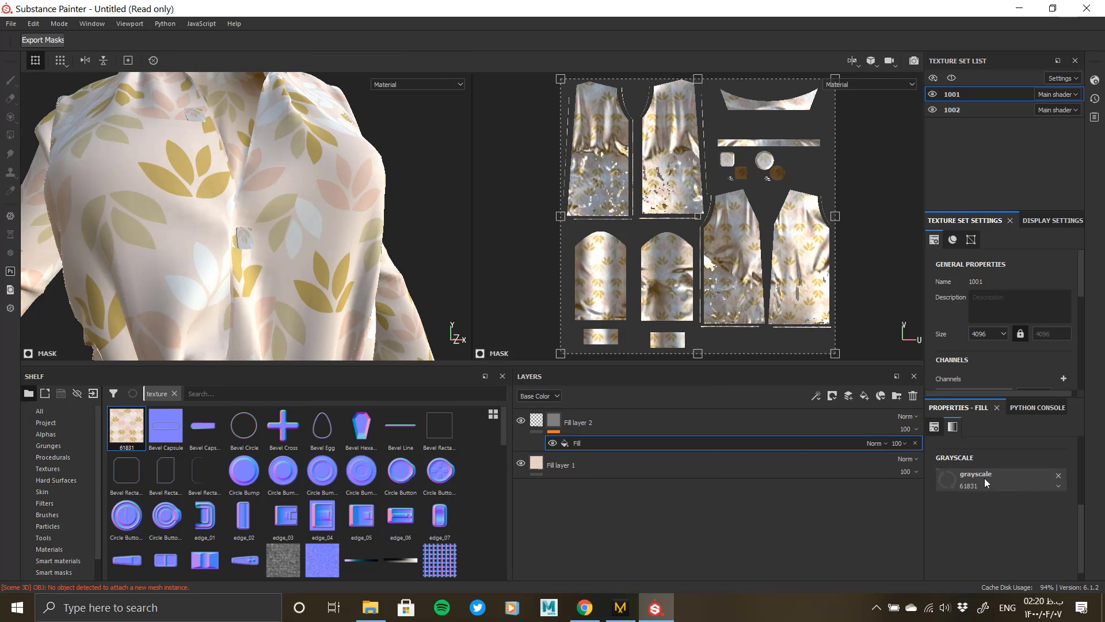
Set the UV scale of the mask's fill to 5.
scroll(987, 509, up, 5)
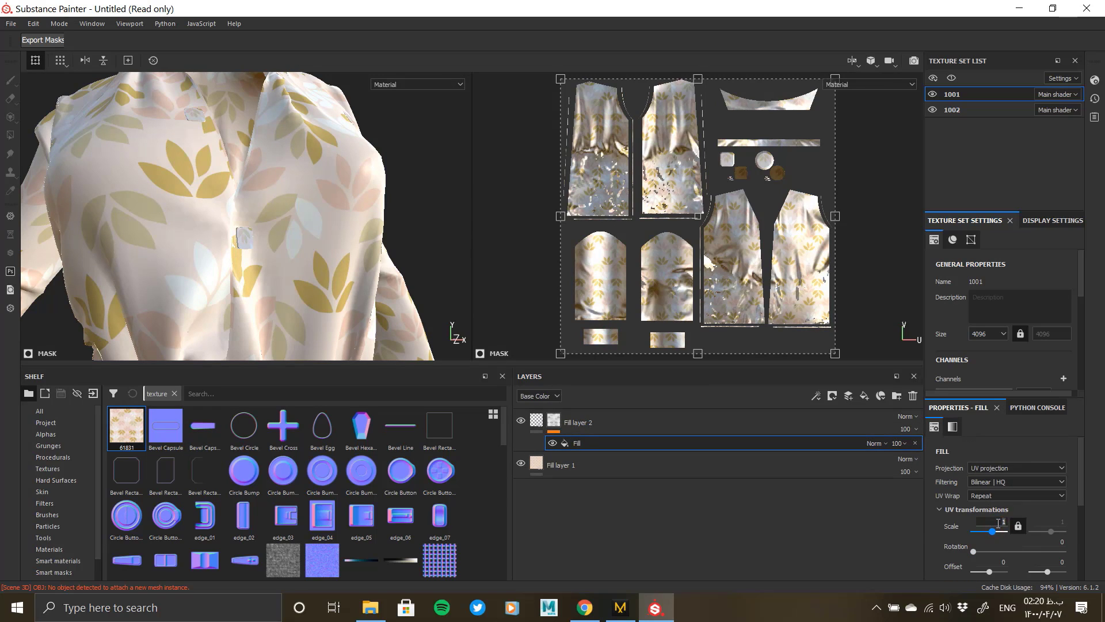
click(998, 522)
text(5)
key(Return)
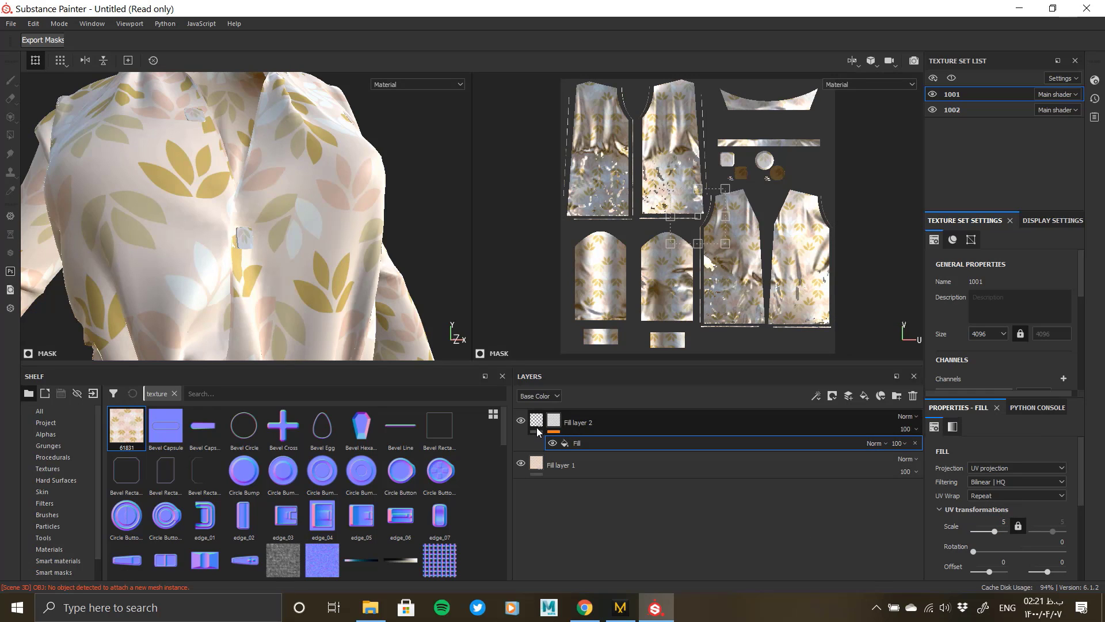
Set the roughness of Fill layer 2 itself to 0.3252.
click(537, 424)
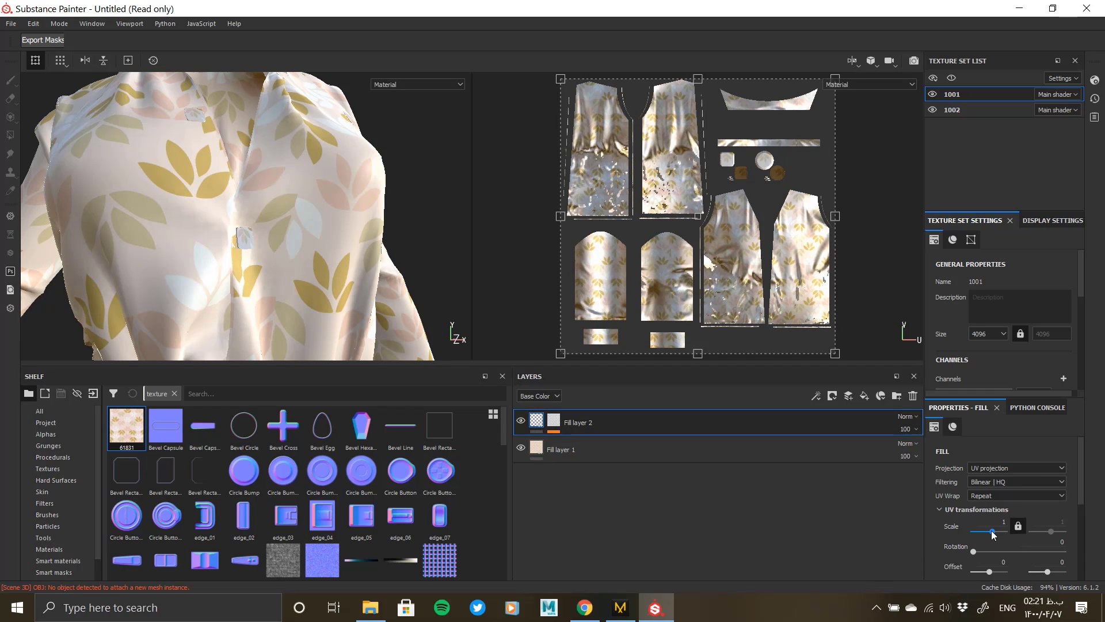
scroll(991, 530, down, 5)
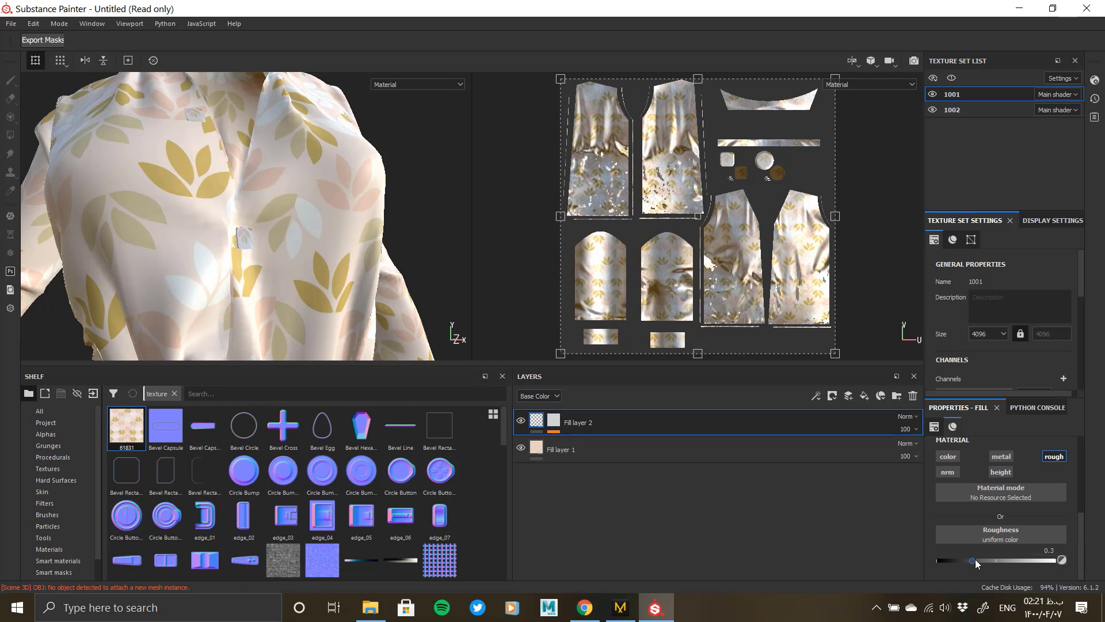
mouse_move(975, 559)
mouse_down()
mouse_move(944, 560)
mouse_move(918, 541)
mouse_move(997, 544)
mouse_up()
View the shirt from another angle and open the 3D view's list of display channels.
alt+drag(460, 328, 412, 116)
click(439, 84)
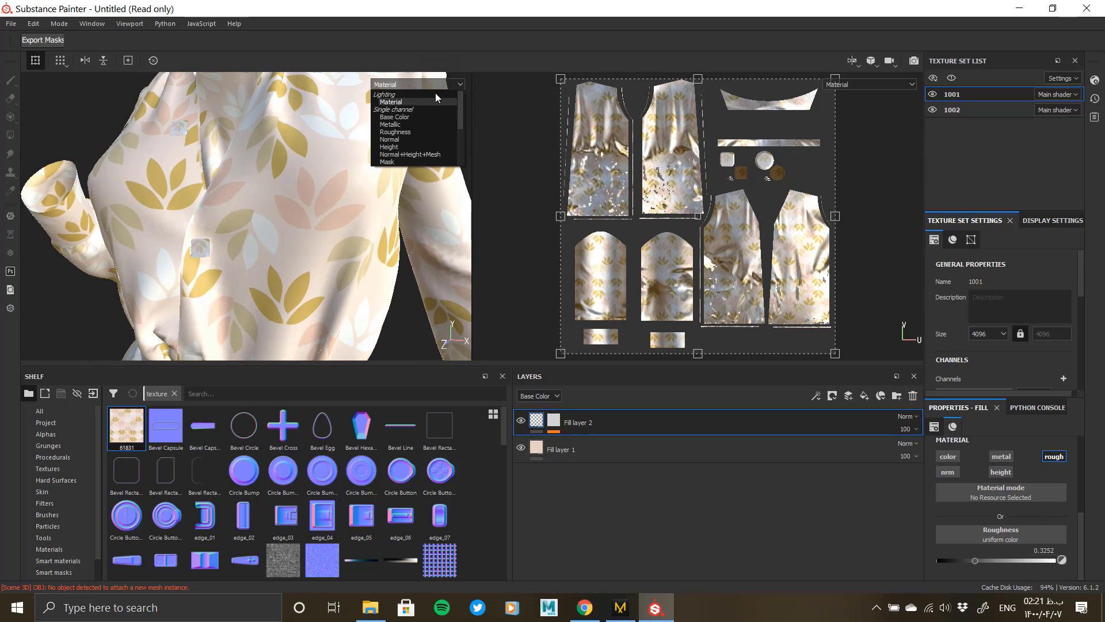
Display the Roughness channel in the viewport and try Fill layer 2's roughness at about 0.27 and 0.81.
click(419, 127)
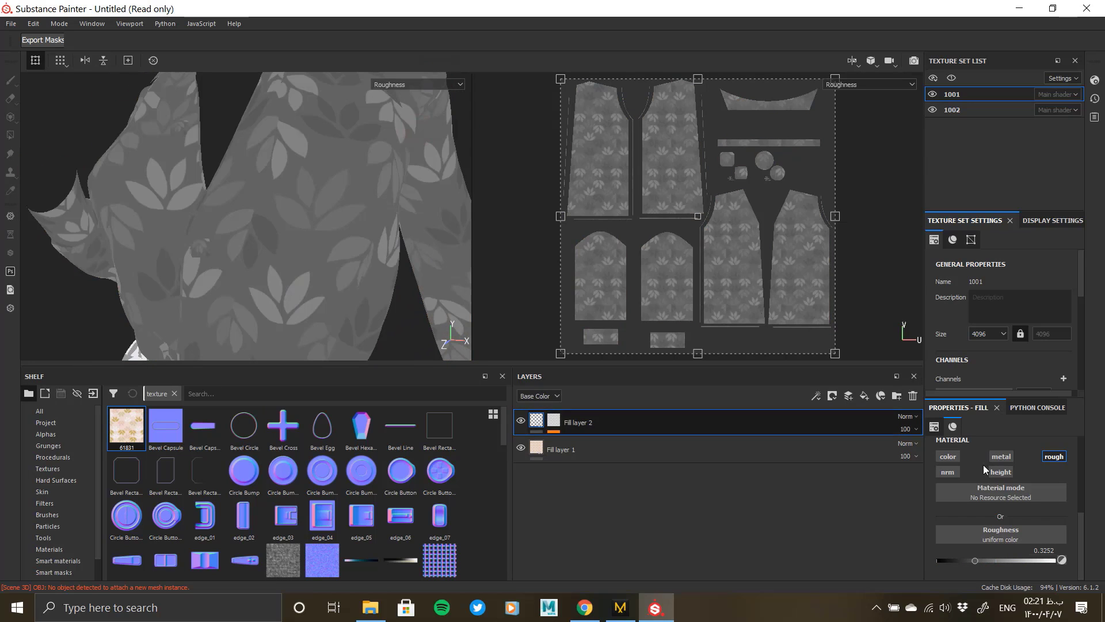
drag(982, 565, 971, 564)
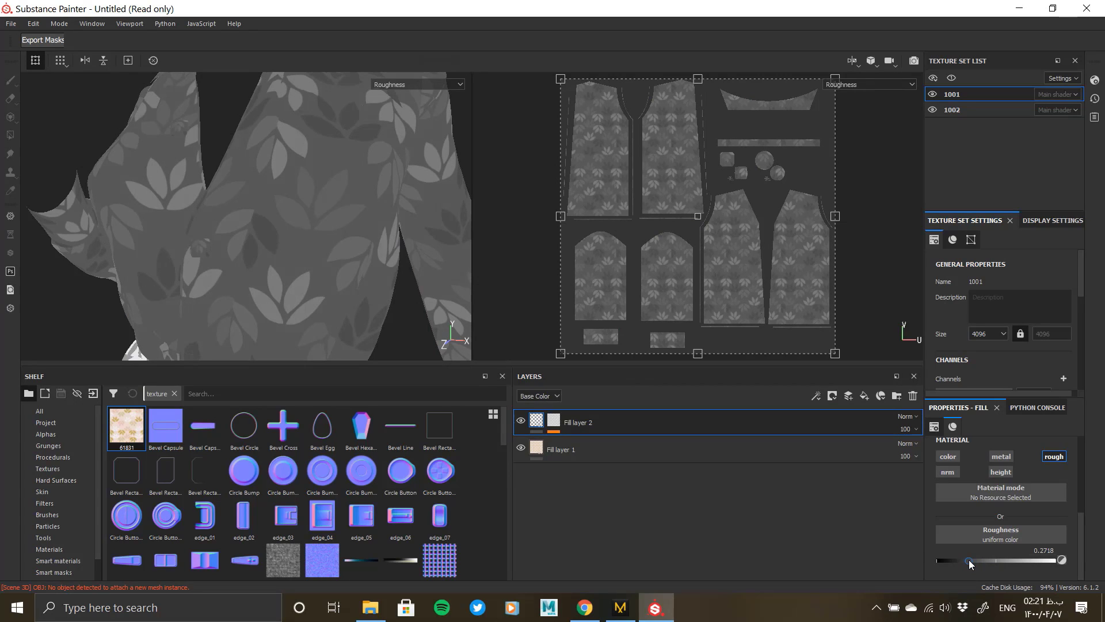
alt+drag(281, 277, 316, 258)
alt+right_drag(315, 258, 212, 266)
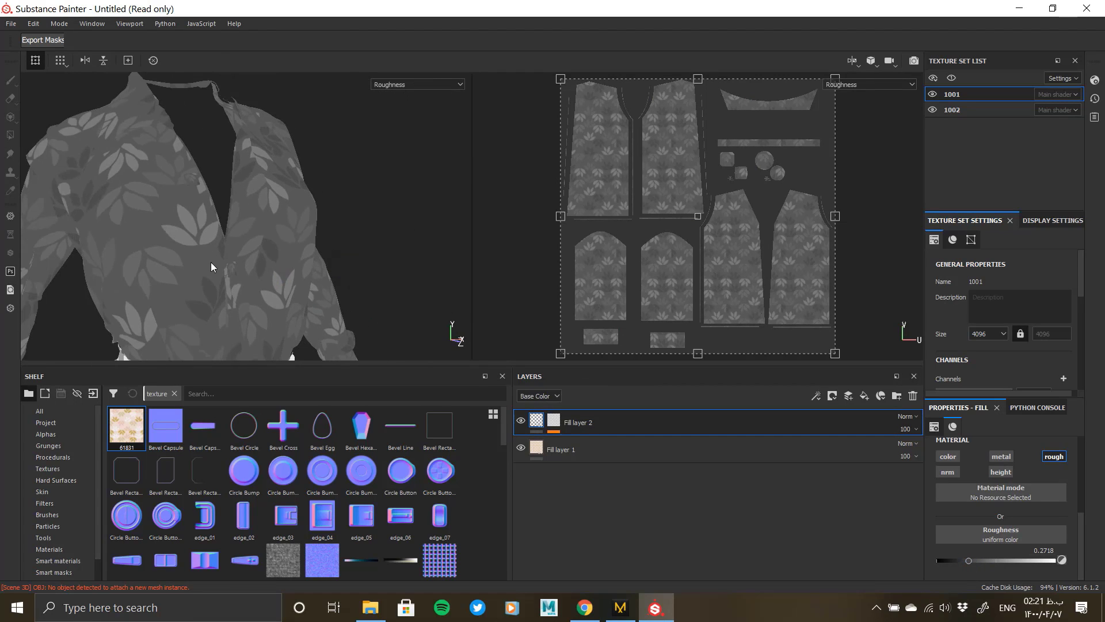
alt+drag(212, 266, 305, 207)
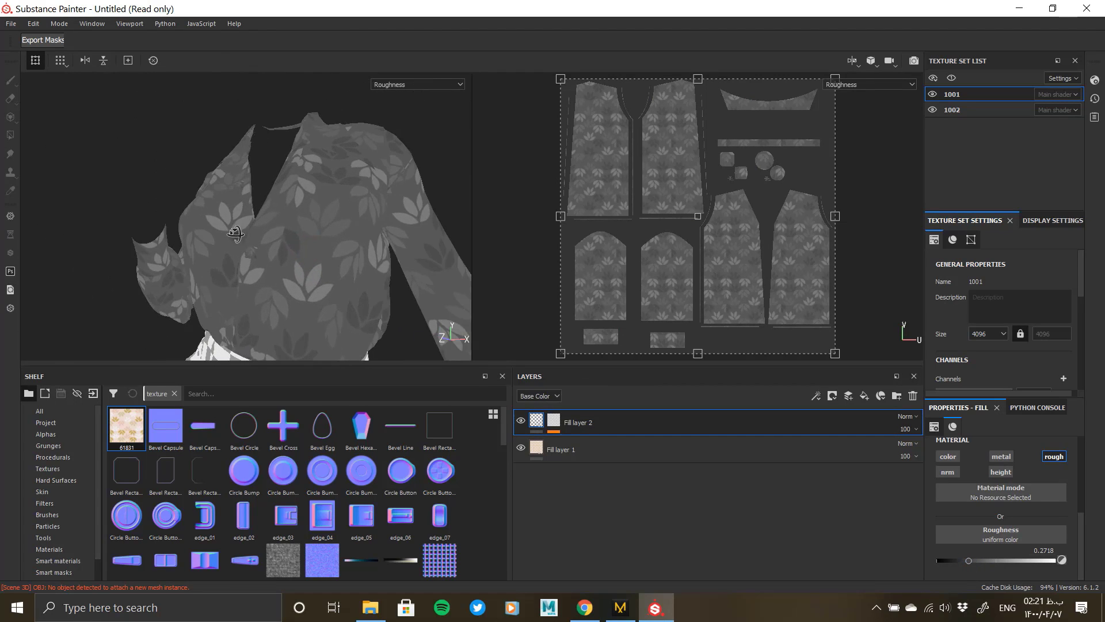
alt+middle_drag(305, 208, 284, 196)
alt+right_drag(284, 196, 338, 301)
alt+drag(338, 301, 380, 303)
drag(970, 562, 1032, 561)
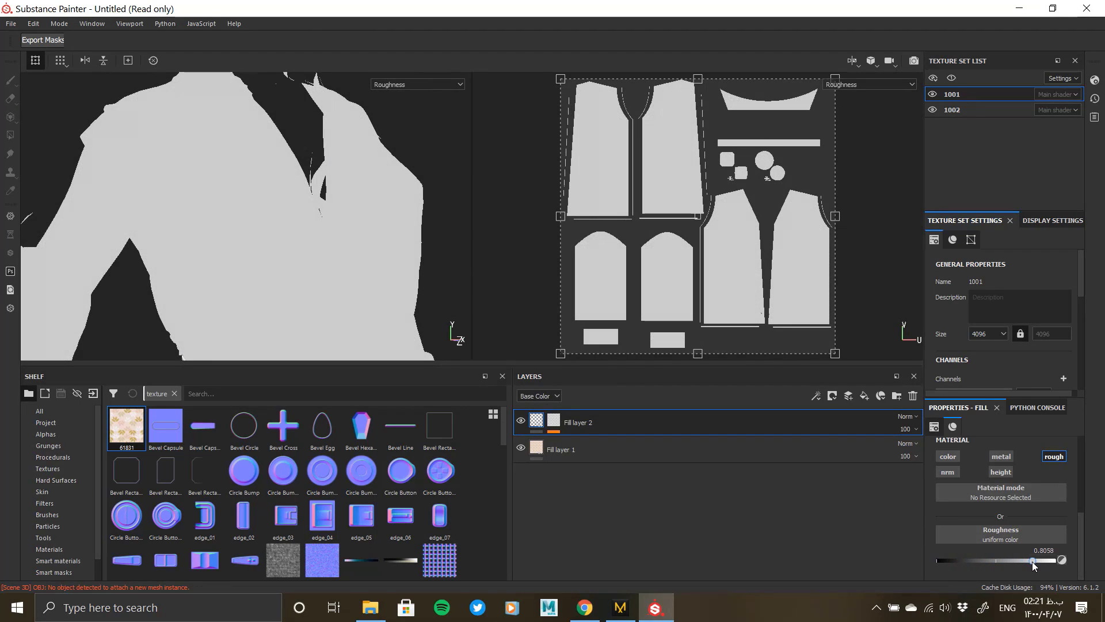
click(555, 422)
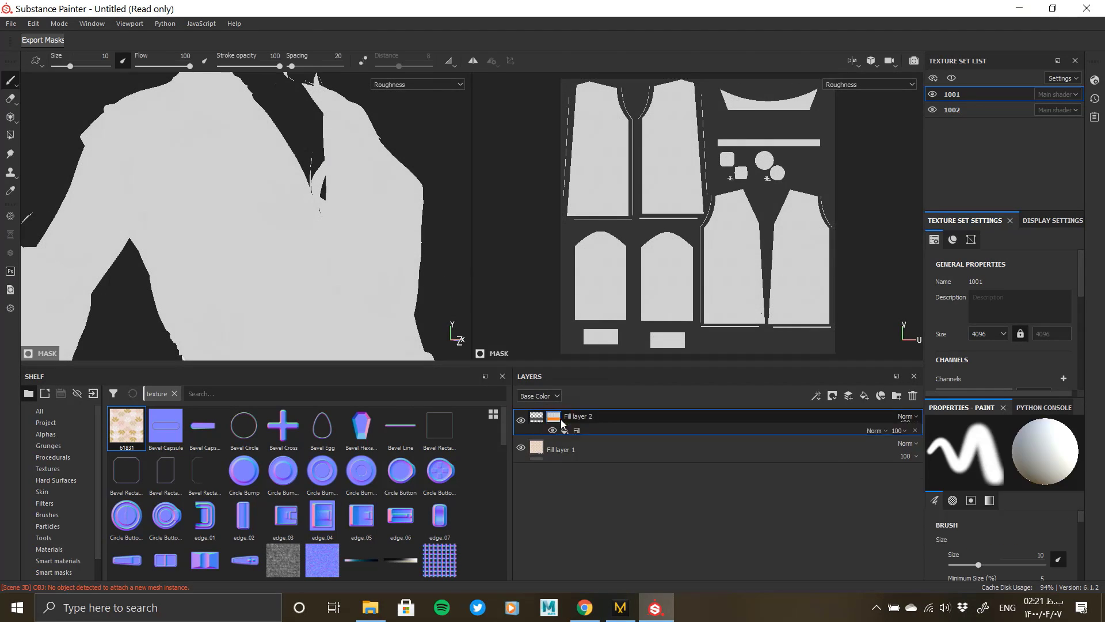
right_click(587, 440)
click(633, 495)
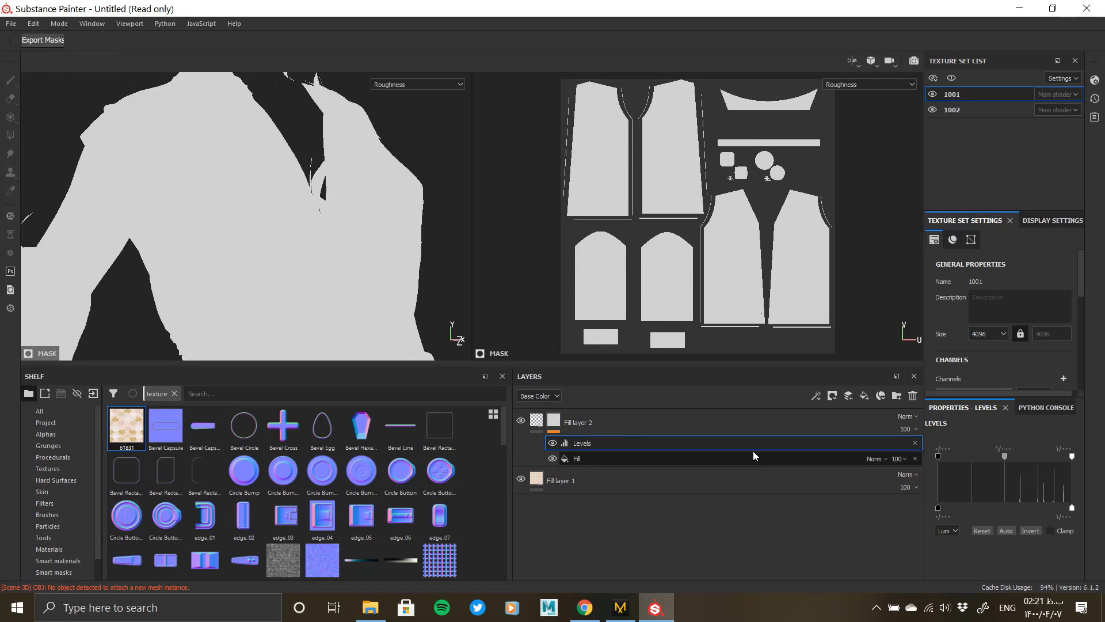
click(915, 444)
Add an Invert filter above the fill in Fill layer 2's mask.
right_click(585, 445)
click(622, 531)
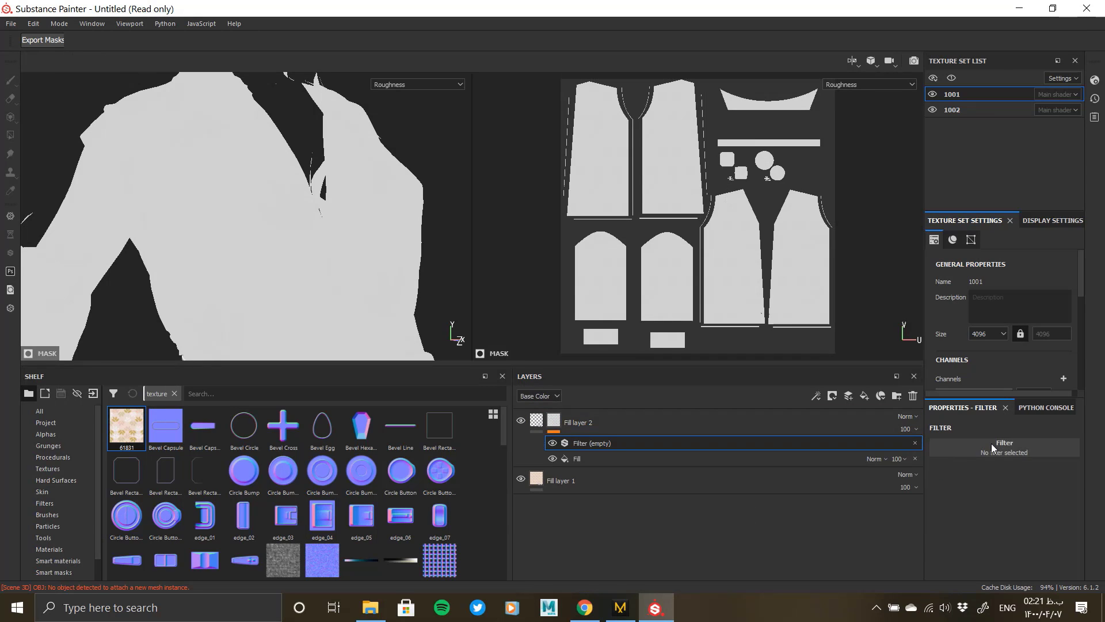
click(1004, 442)
click(1047, 518)
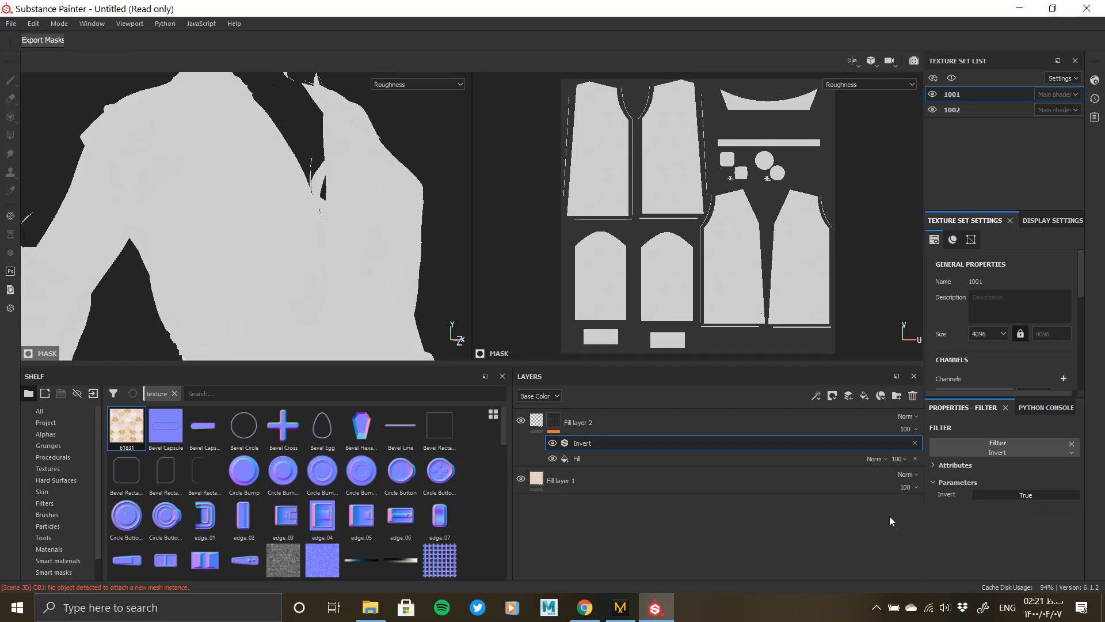
Set Fill layer 2's roughness to 0 and return the viewport to the Material view.
click(536, 420)
drag(1033, 565, 930, 569)
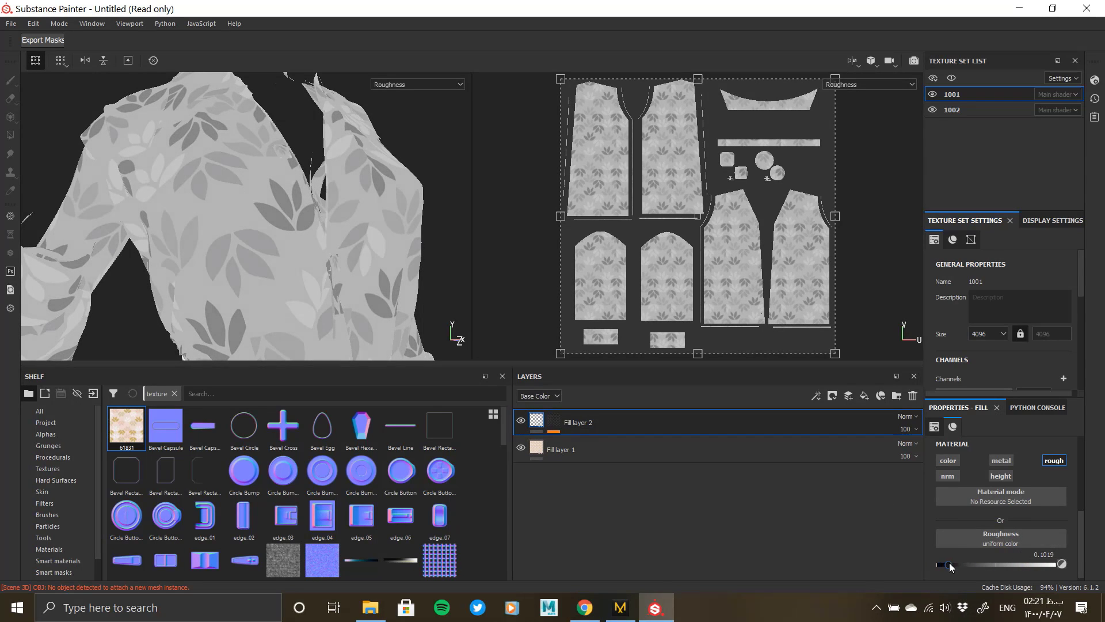
click(407, 86)
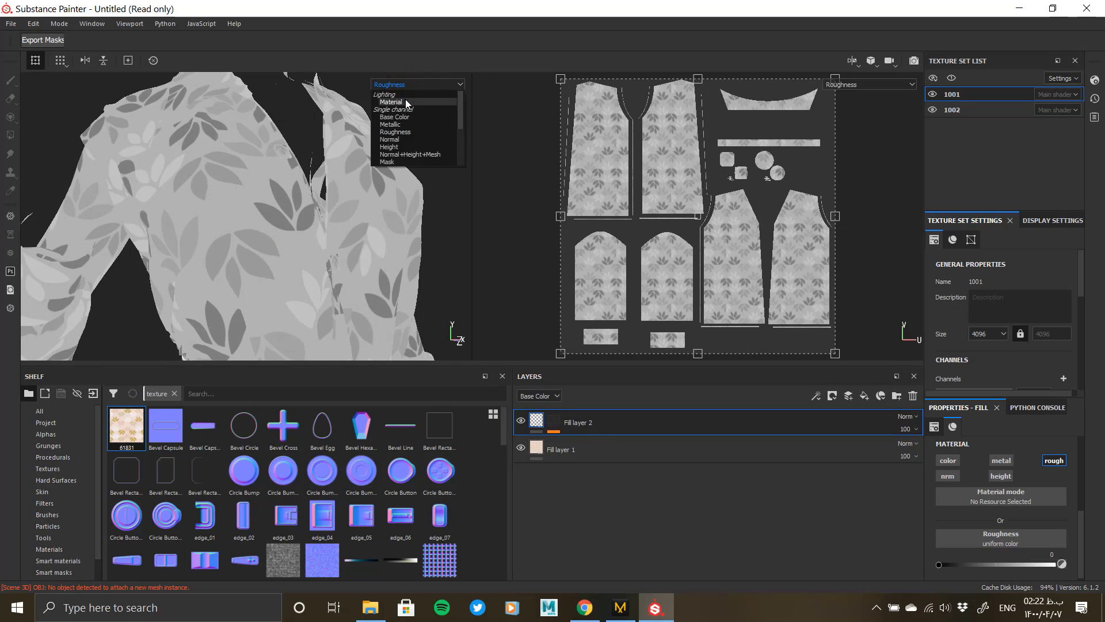
click(405, 100)
alt+drag(336, 216, 294, 224)
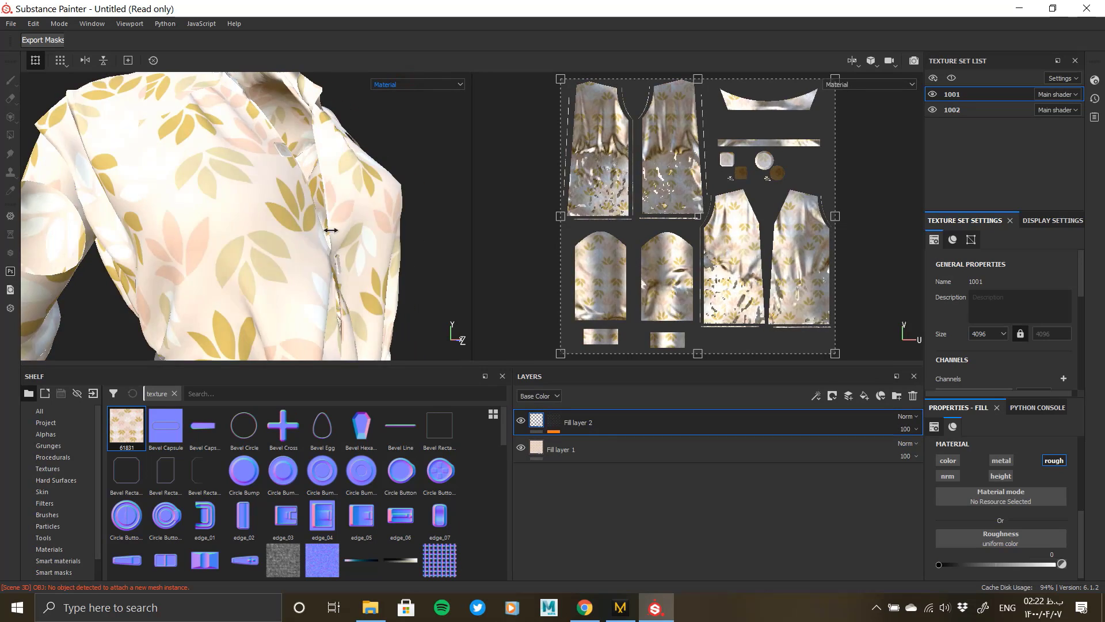
Add Levels above the Invert filter in Fill layer 2's mask and, in Roughness view, narrow the input range to about 0.13–0.34.
click(554, 420)
right_click(581, 422)
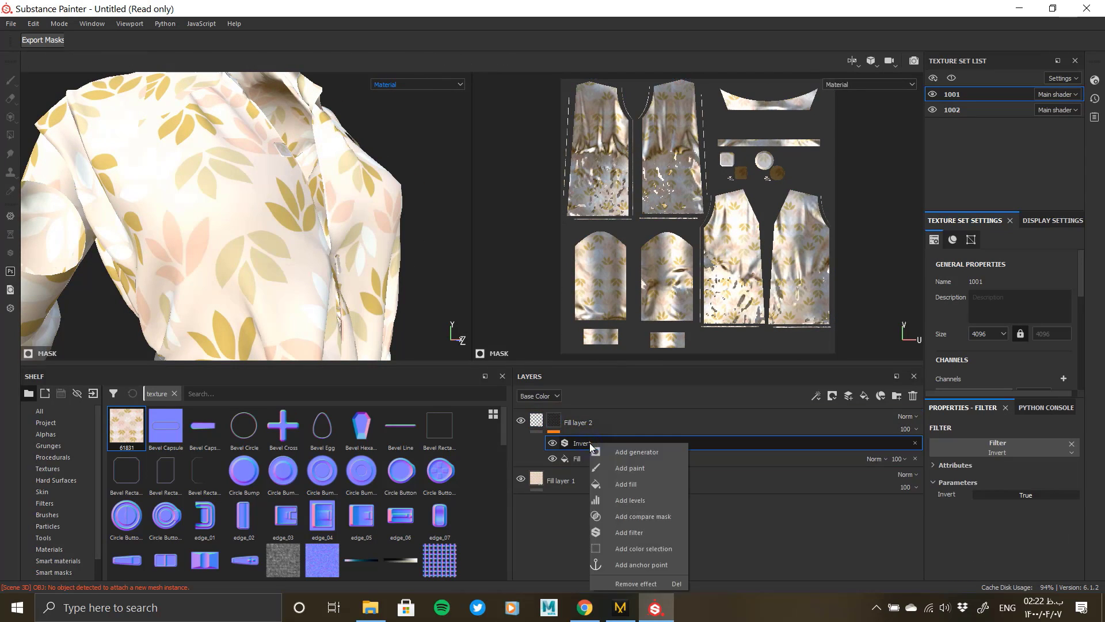
click(634, 487)
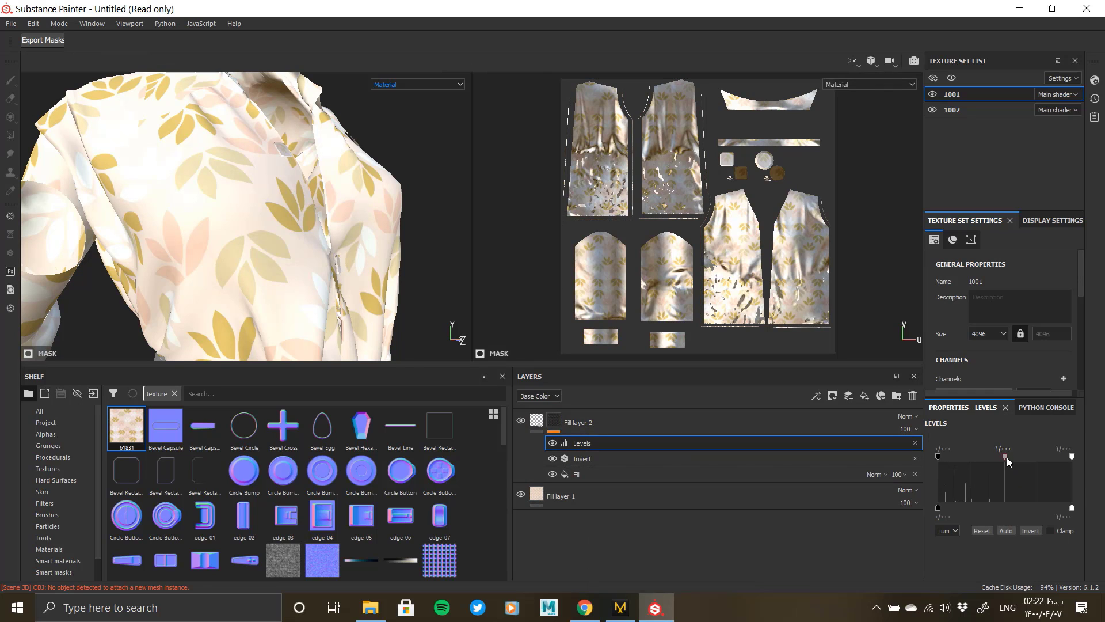
click(417, 85)
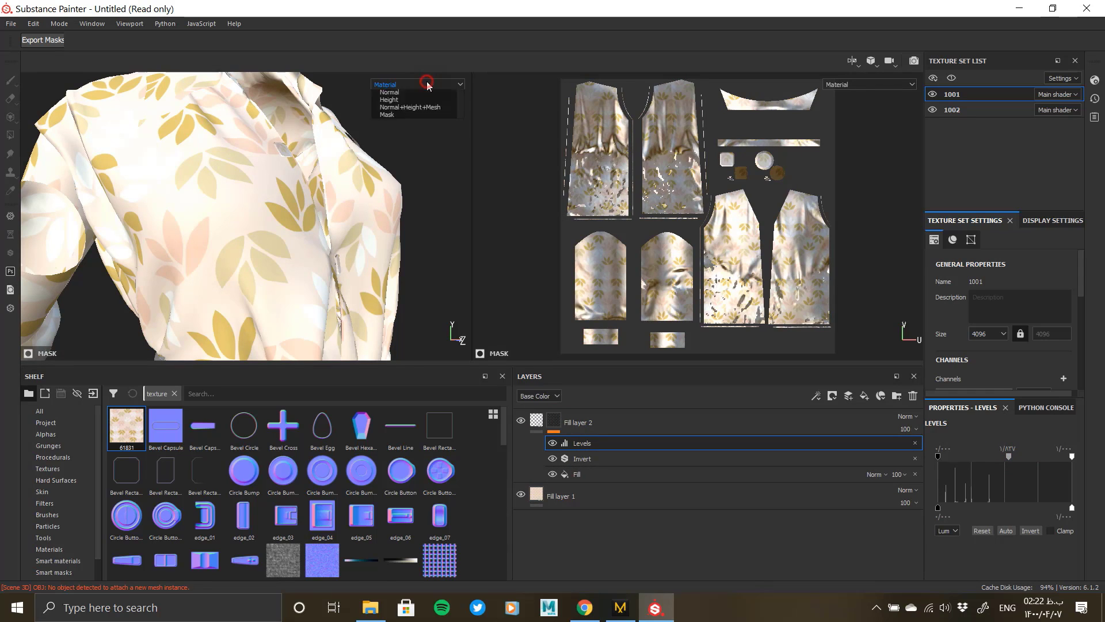
click(403, 115)
drag(1009, 456, 977, 456)
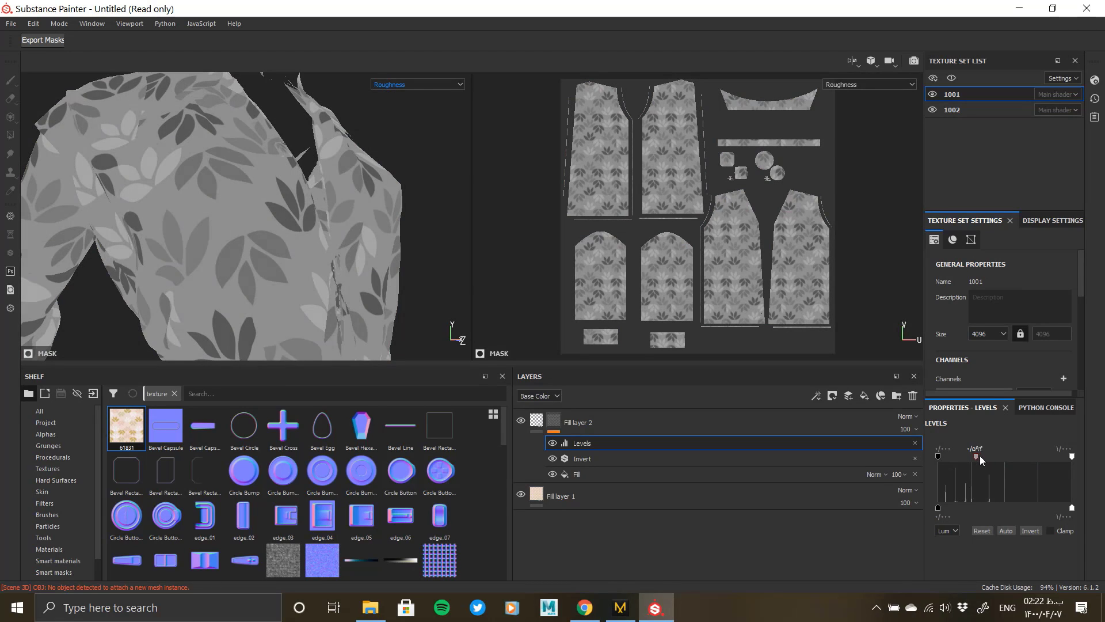
drag(938, 456, 956, 459)
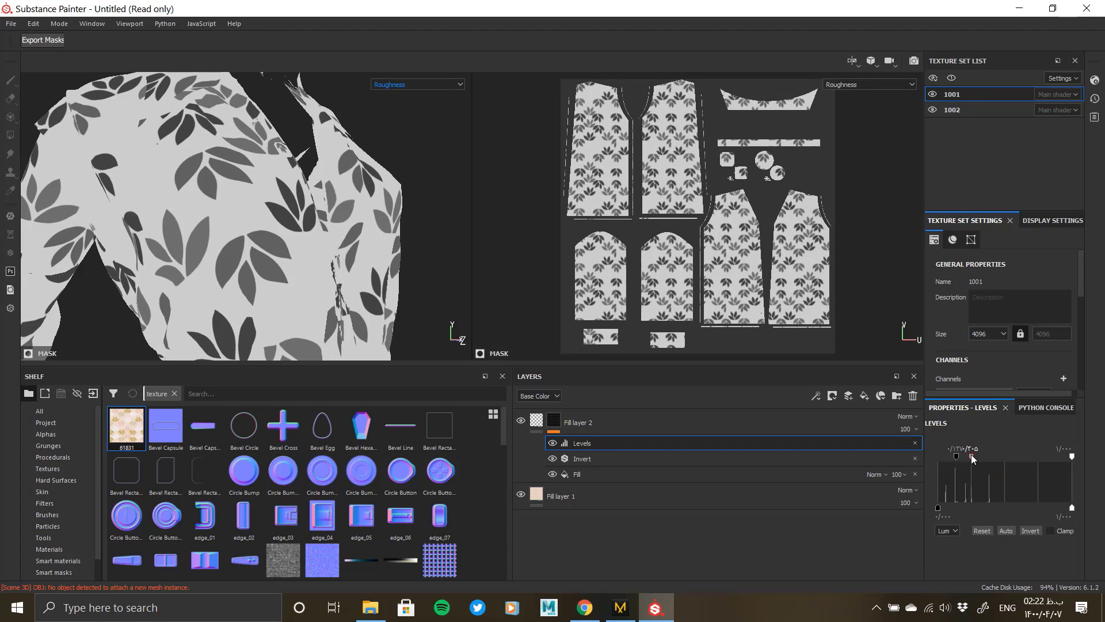
drag(1072, 458, 984, 458)
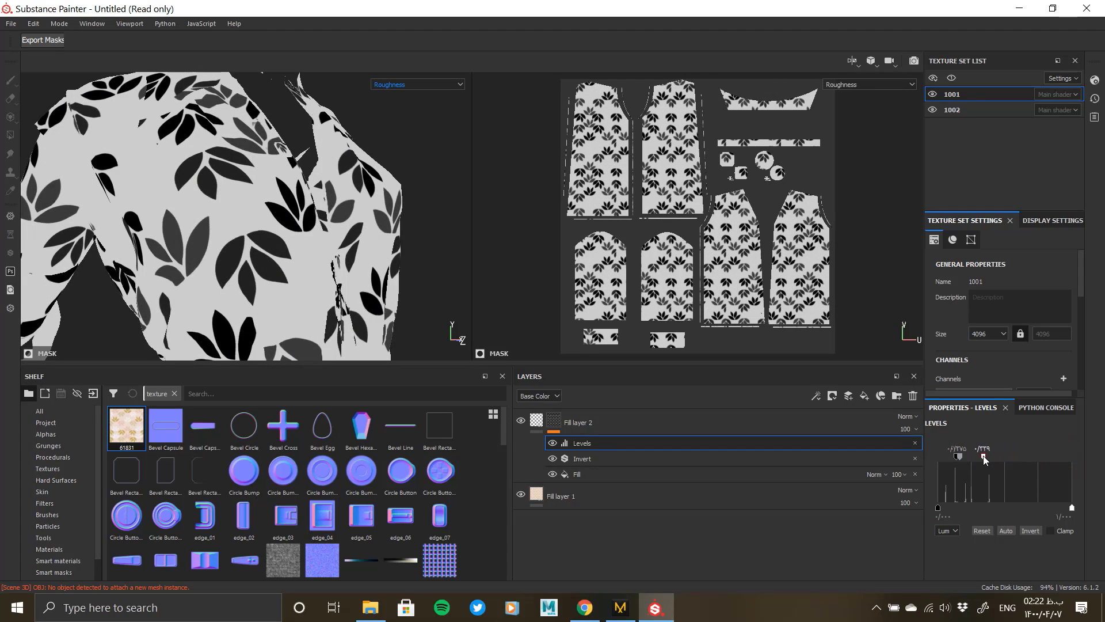
Select Fill layer 2's material and inspect the leaf pattern's gloss on the shirt in Material view.
click(536, 421)
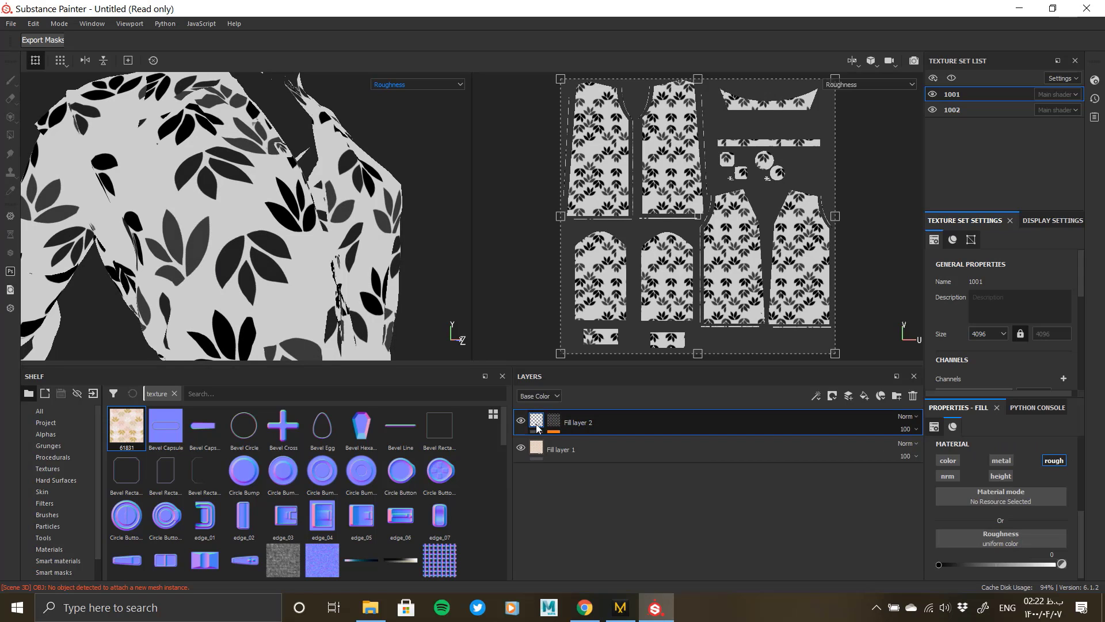
click(390, 85)
click(395, 102)
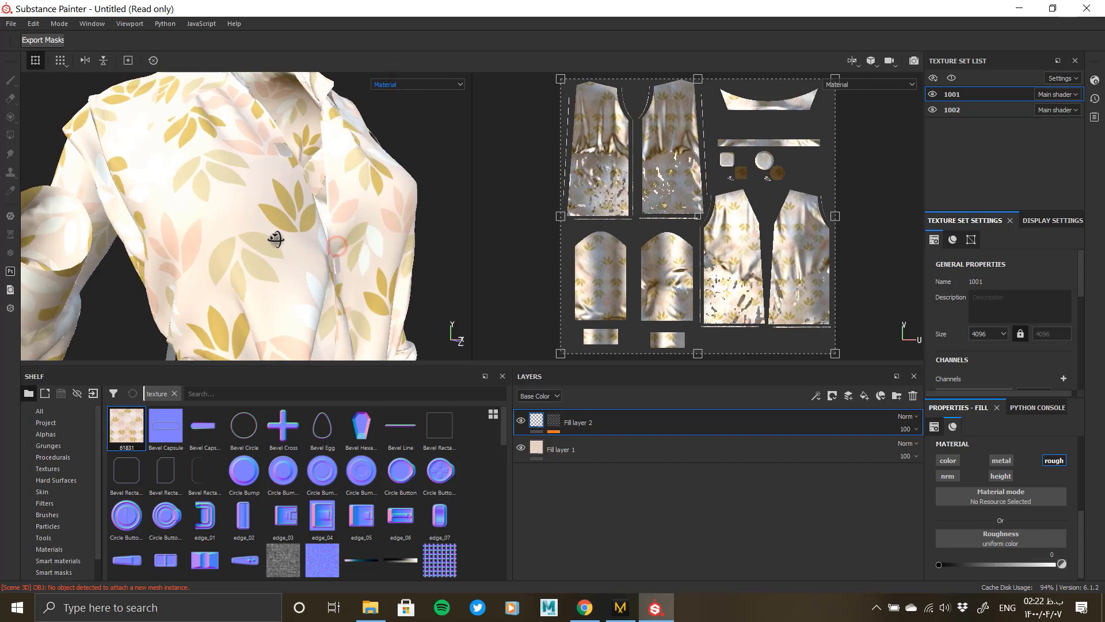
alt+drag(279, 247, 337, 263)
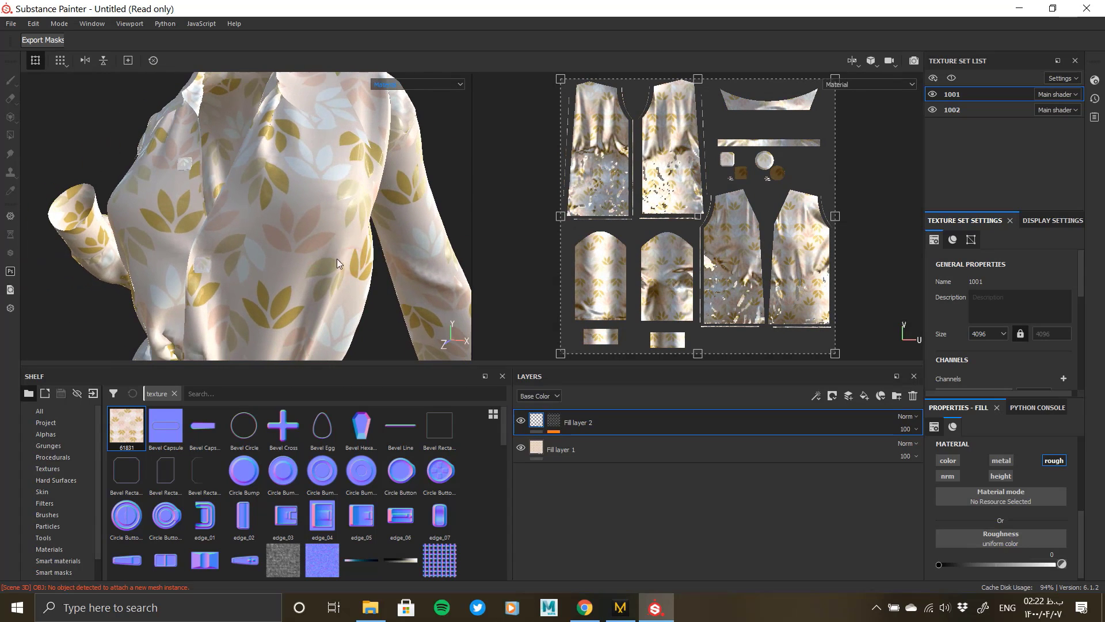
Refine the mask's Levels in Roughness view, setting input white to about 0.38, adjusting the midtones and lowering the output white.
click(554, 420)
click(757, 443)
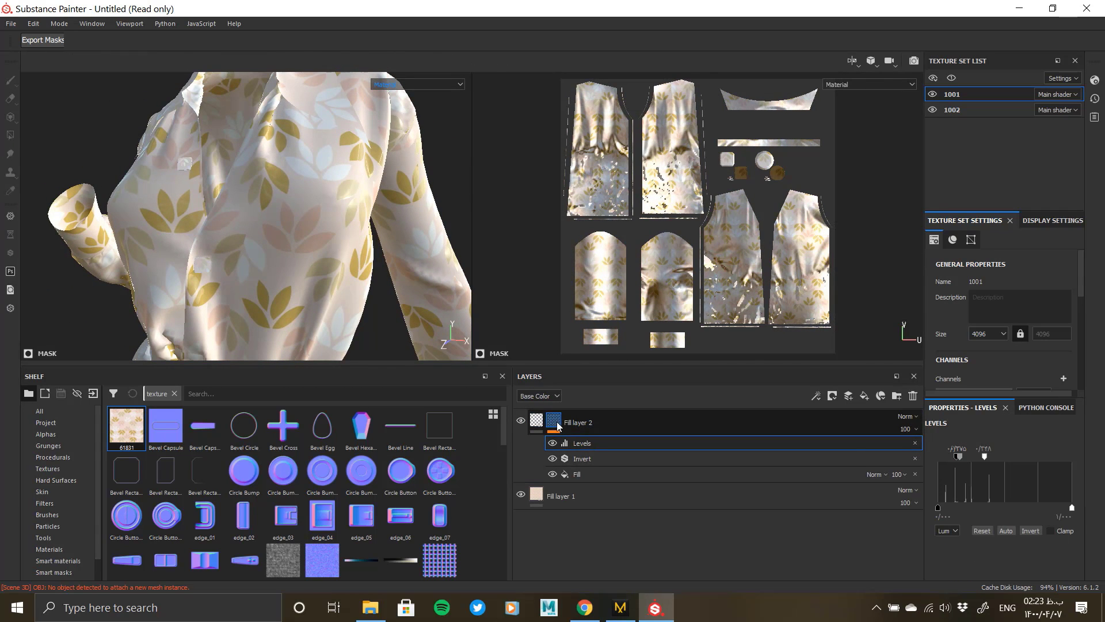
click(411, 84)
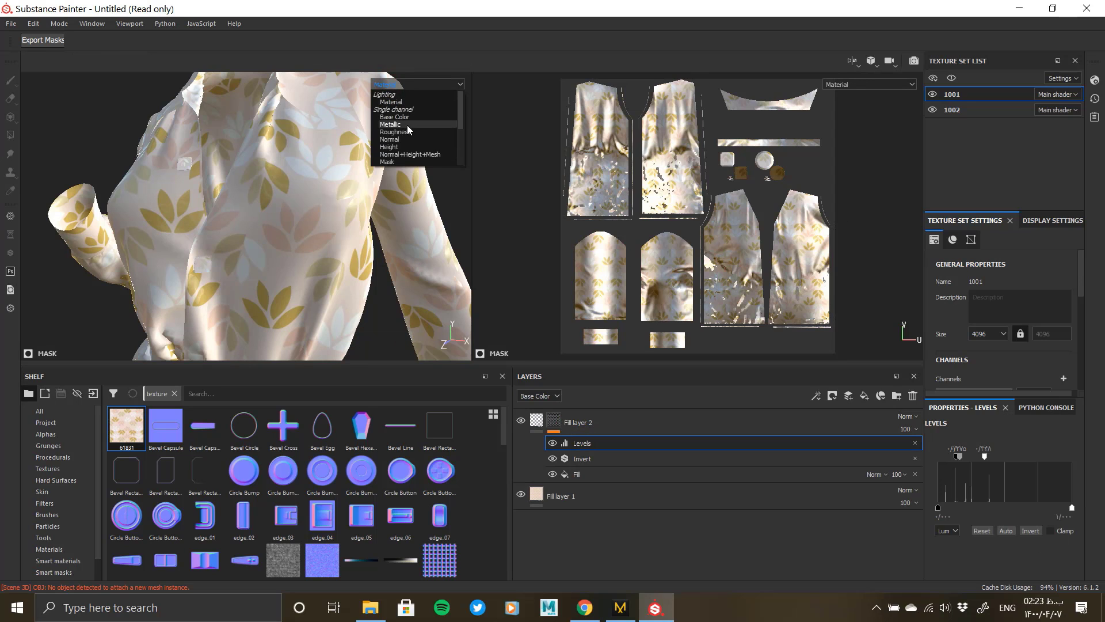
click(395, 132)
mouse_move(967, 456)
mouse_down()
mouse_move(1004, 458)
mouse_move(948, 462)
mouse_move(997, 462)
mouse_up()
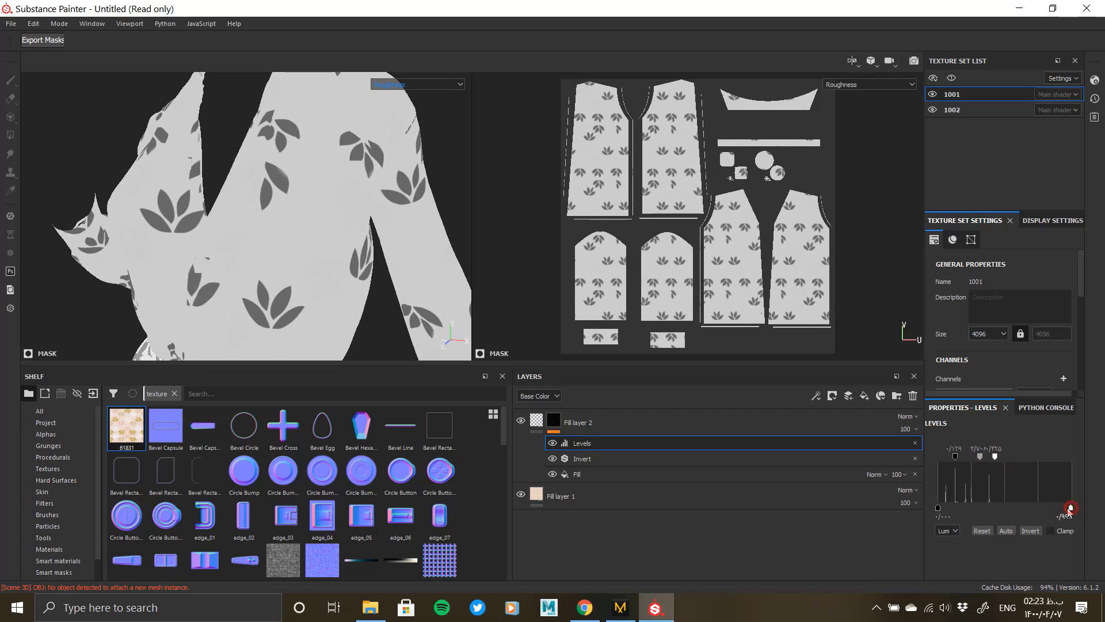
drag(1071, 510, 1016, 511)
drag(994, 461, 965, 451)
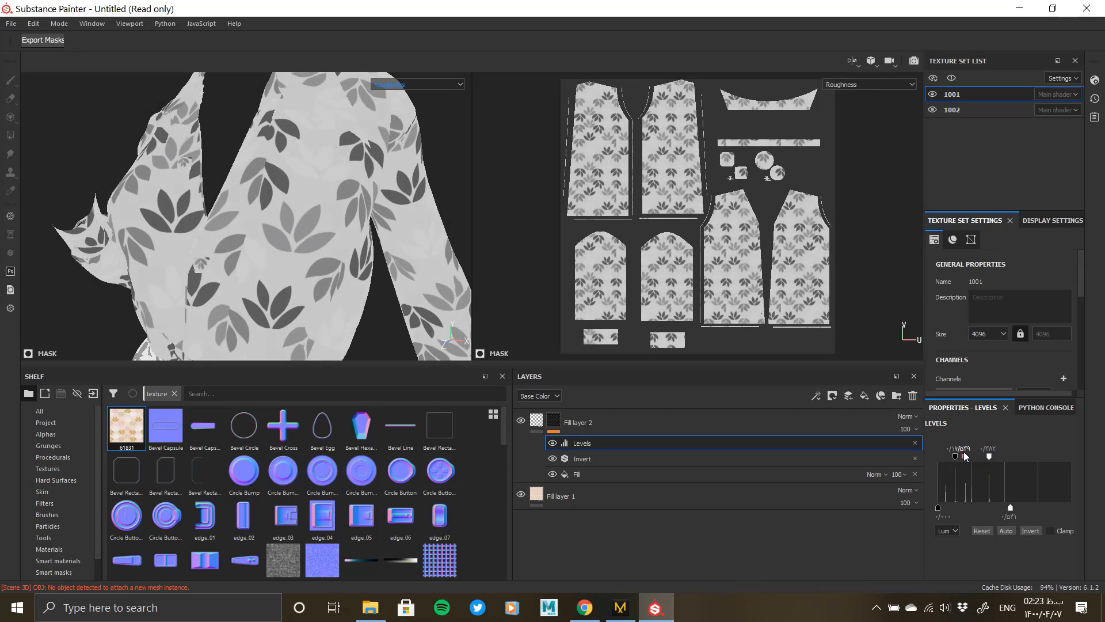
drag(1000, 500, 985, 500)
Examine the shirt's leaf pattern and fabric gloss in Material view from several angles and up close.
click(537, 420)
click(423, 85)
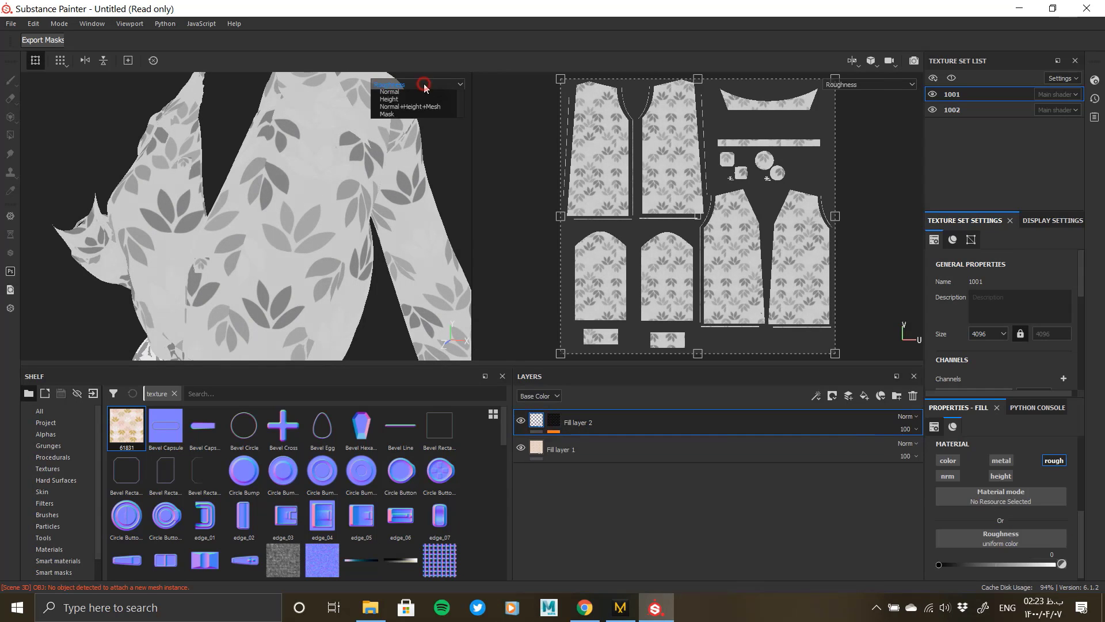
click(405, 99)
shift+right_drag(426, 247, 369, 241)
scroll(277, 242, down, 3)
alt+drag(270, 243, 174, 258)
scroll(174, 258, up, 3)
alt+drag(277, 250, 340, 257)
alt+right_drag(340, 257, 282, 250)
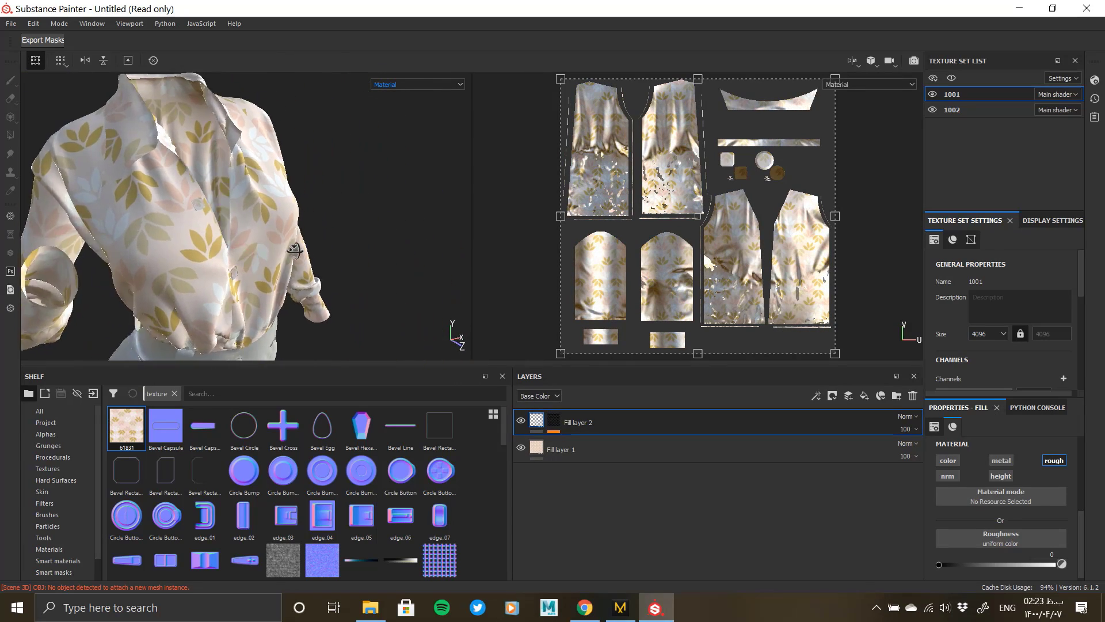
alt+drag(282, 249, 150, 247)
alt+drag(240, 254, 217, 255)
scroll(230, 242, up, 5)
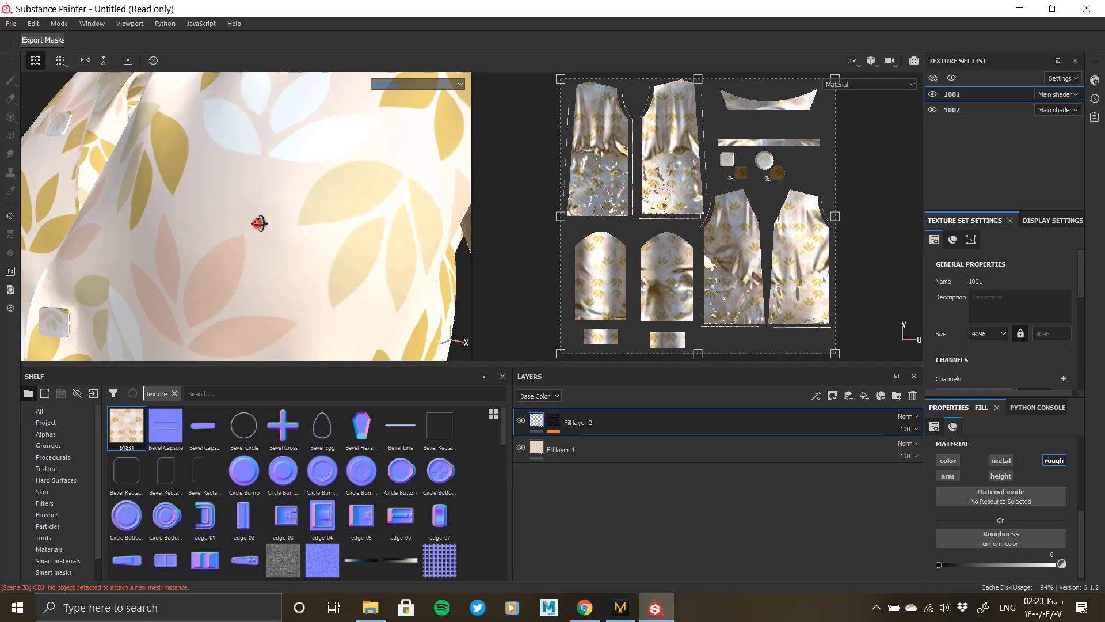
Add a fill layer above Fill layer 2 with only the color channel active, and give it a black mask.
click(864, 396)
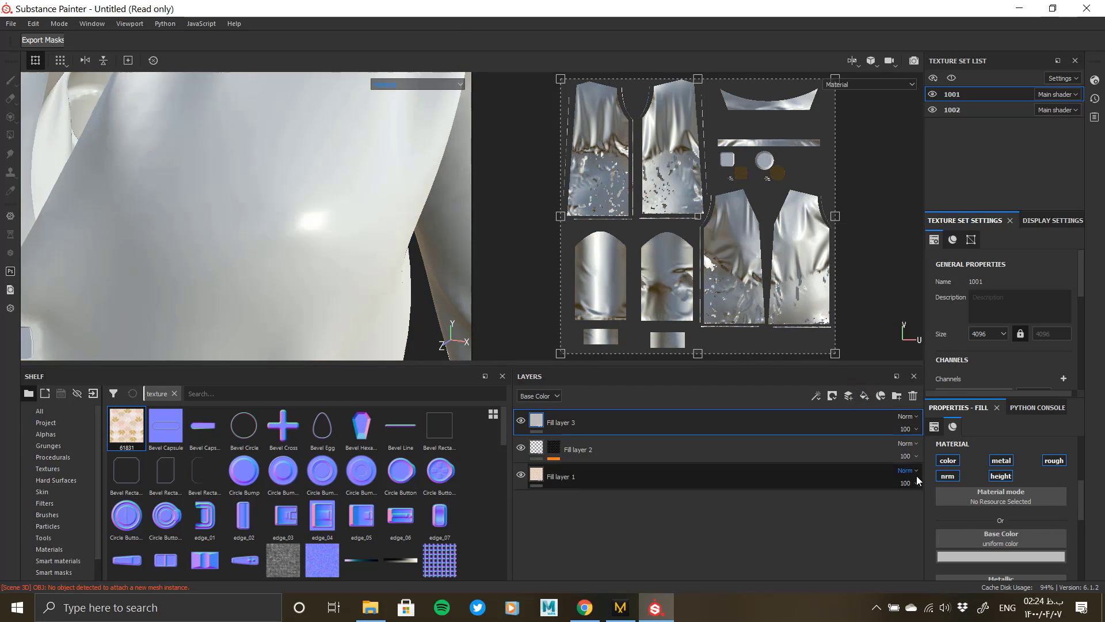
click(948, 476)
click(993, 461)
right_click(529, 420)
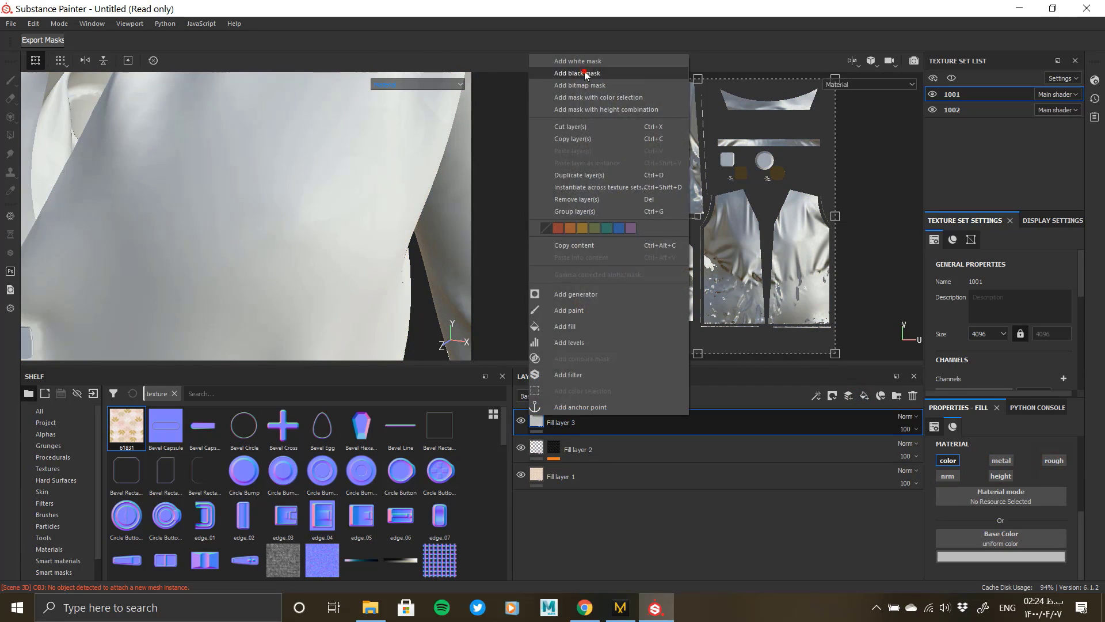
click(587, 73)
Add a fill to Fill layer 3's mask and assign the Stripes procedural texture as its grayscale.
right_click(557, 418)
click(610, 329)
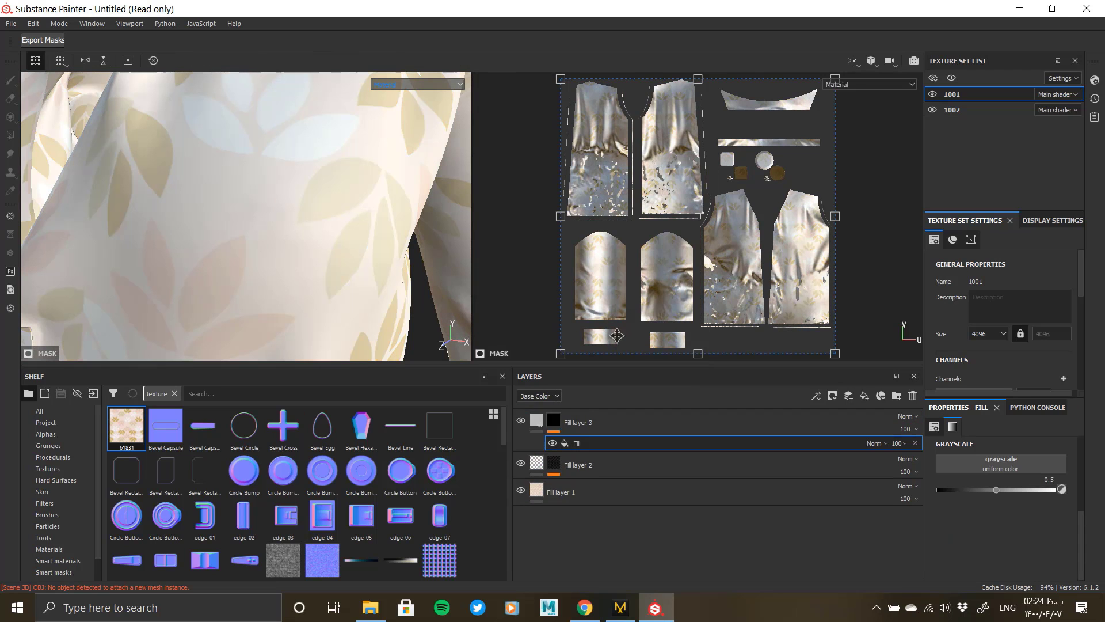
click(938, 457)
scroll(1064, 369, down, 5)
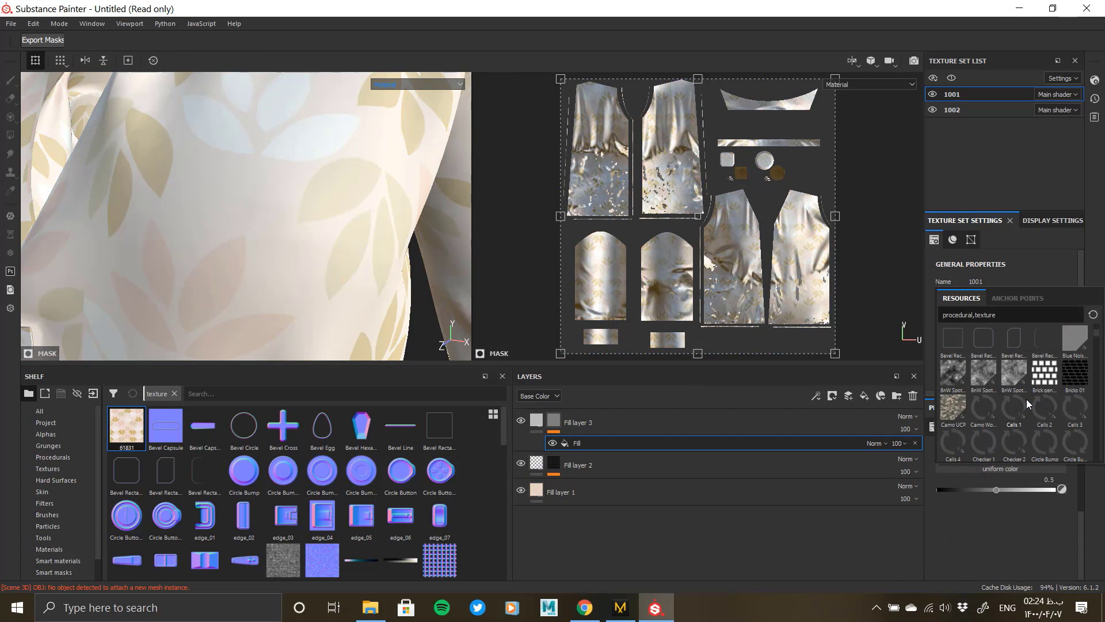
scroll(1074, 403, down, 6)
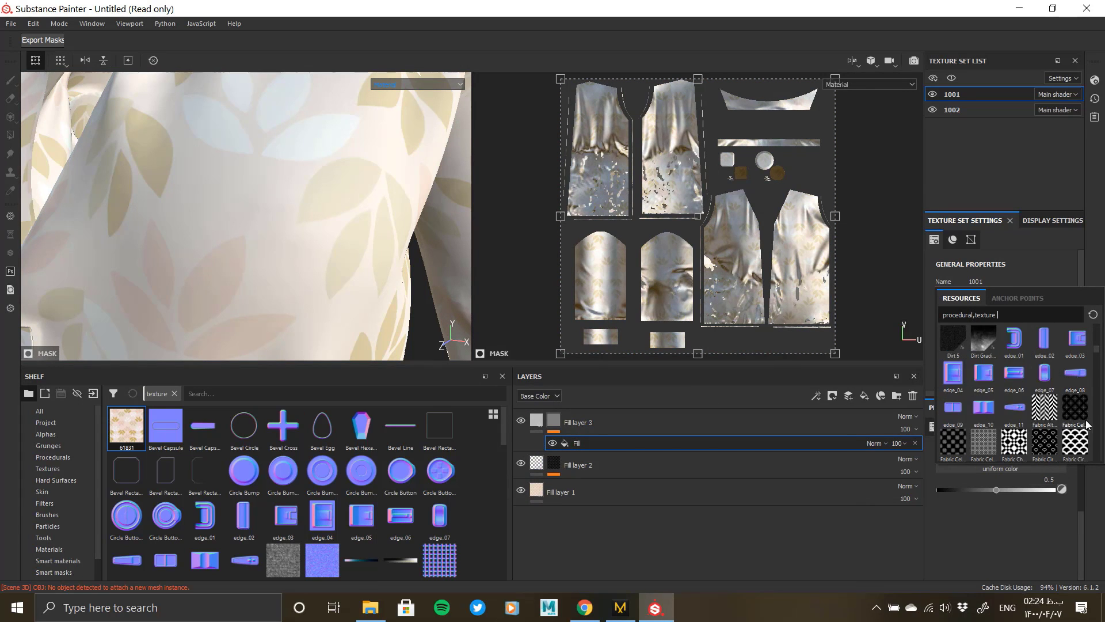
mouse_move(1078, 440)
scroll(1036, 414, down, 4)
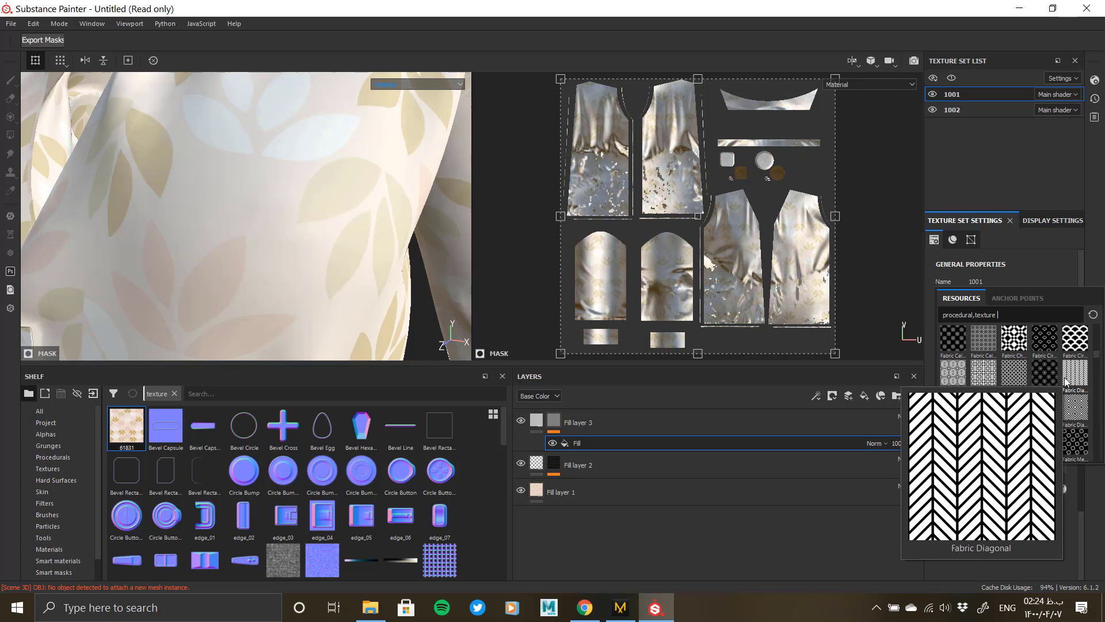
scroll(1031, 411, down, 3)
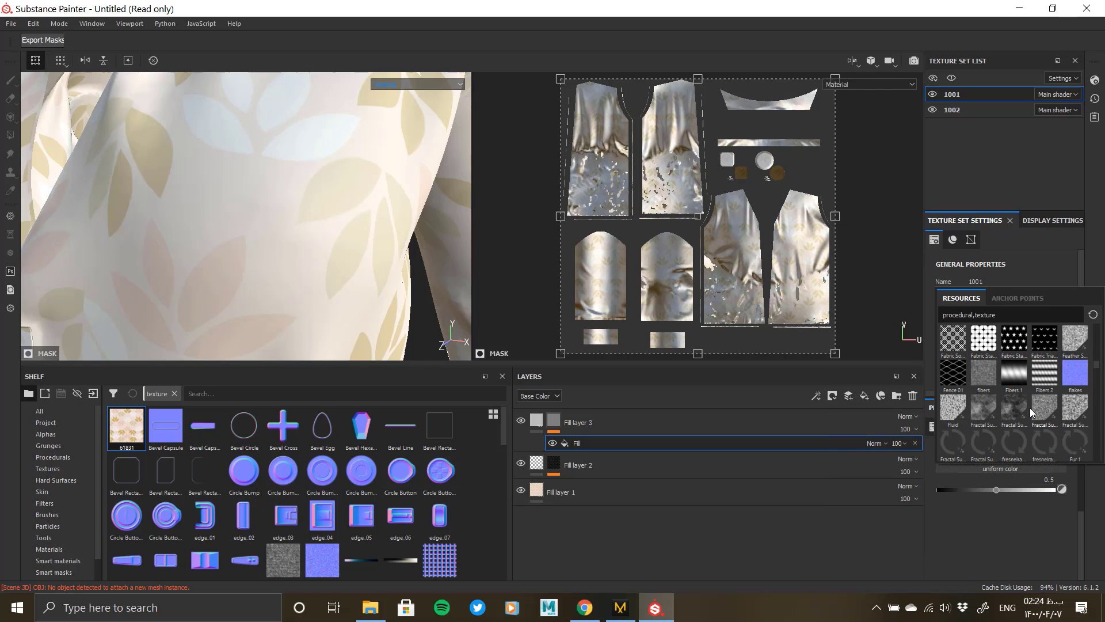
scroll(1031, 414, down, 8)
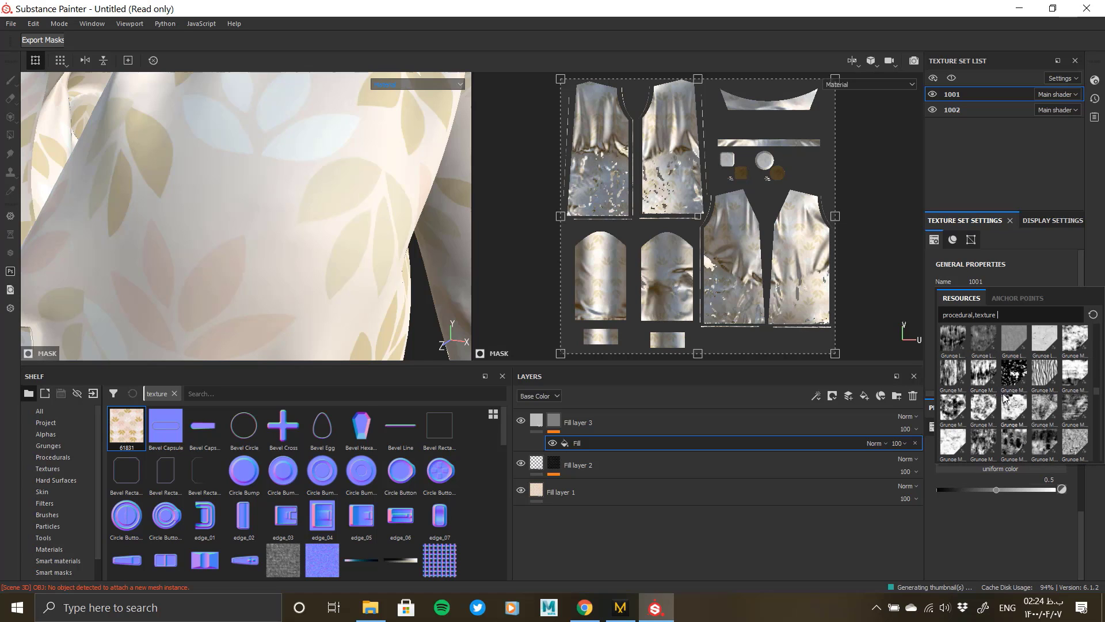
scroll(1010, 402, down, 4)
scroll(1008, 408, down, 6)
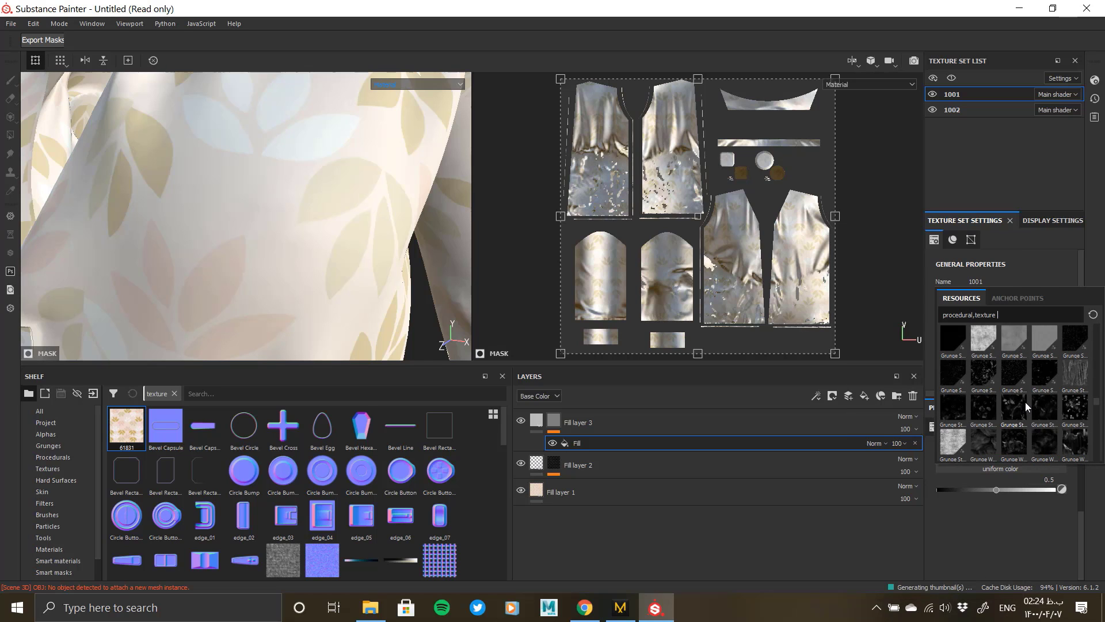
scroll(1007, 408, down, 6)
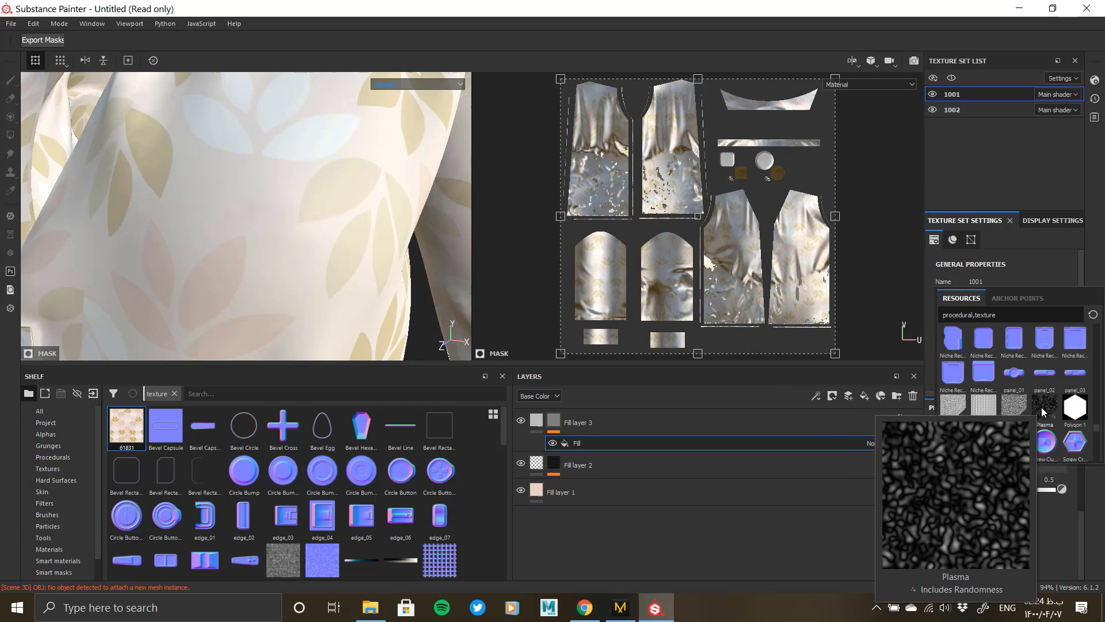
mouse_move(1024, 440)
scroll(1030, 426, down, 5)
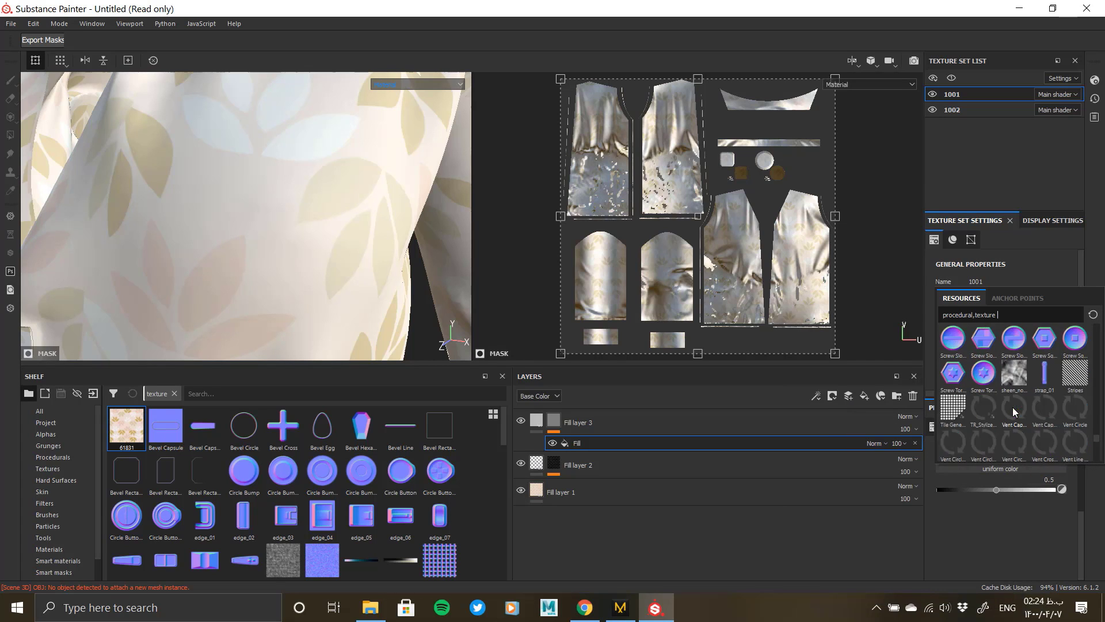
click(1074, 375)
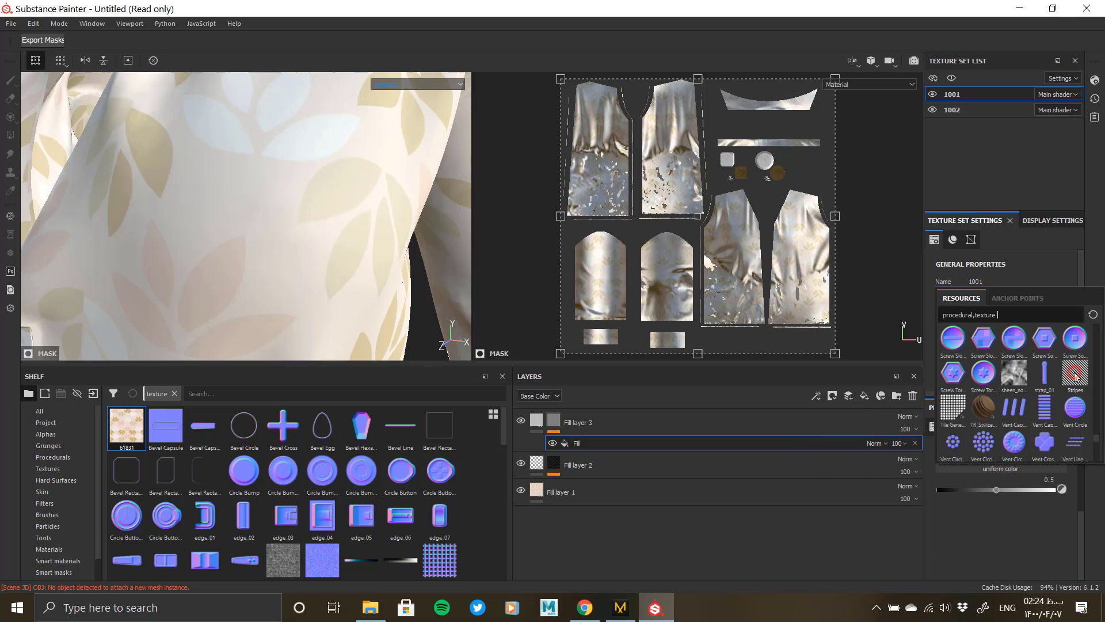
Align the Stripes pattern to Center and set its shift to 0.
scroll(968, 556, down, 1)
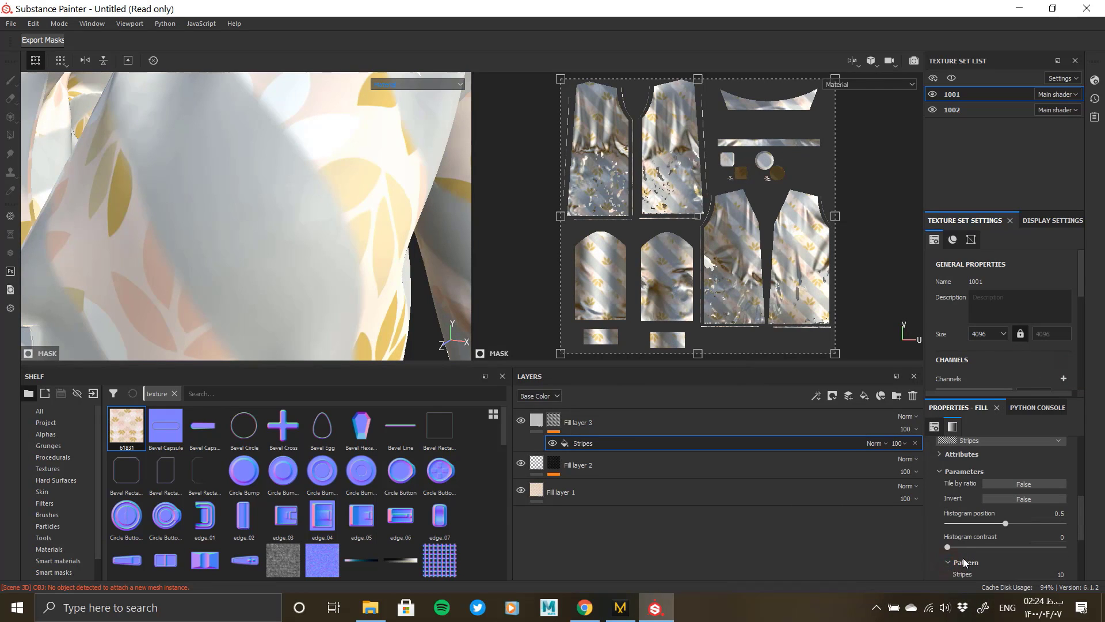
scroll(963, 558, down, 4)
click(1003, 546)
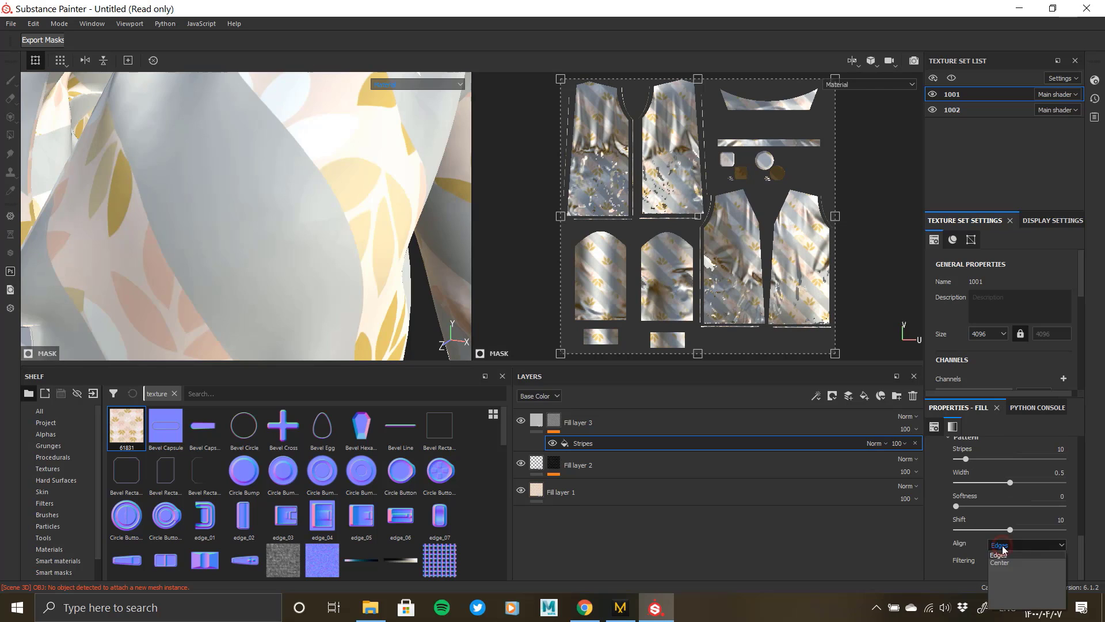
click(1000, 562)
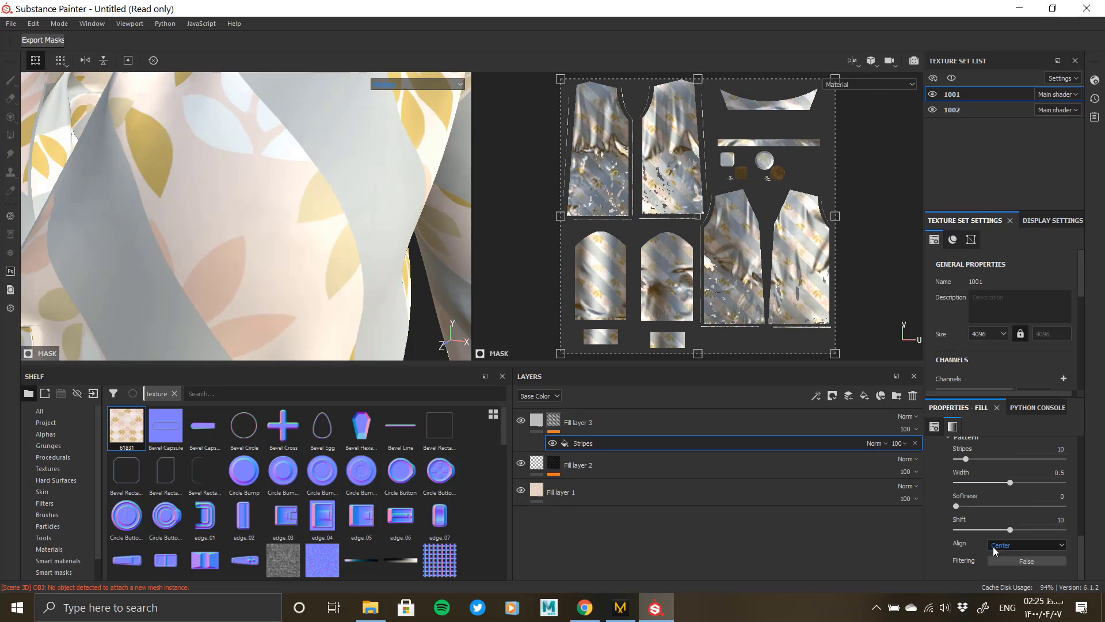
drag(1011, 529, 937, 519)
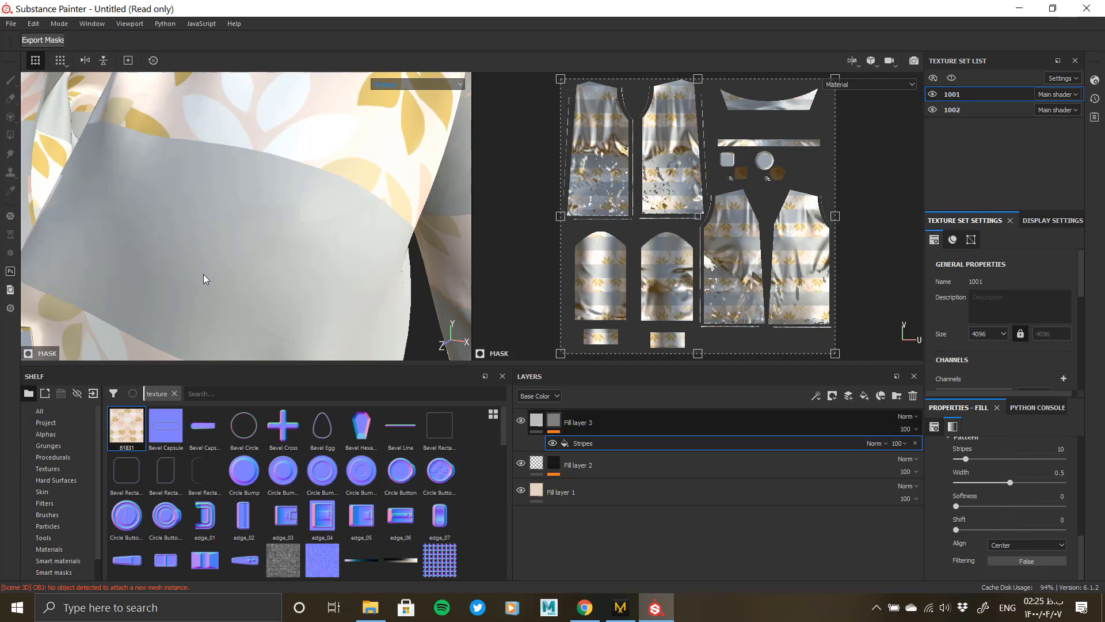
Raise the pattern's stripe count to 100 and narrow the stripe width to 0.15.
scroll(248, 260, down, 5)
scroll(847, 318, up, 4)
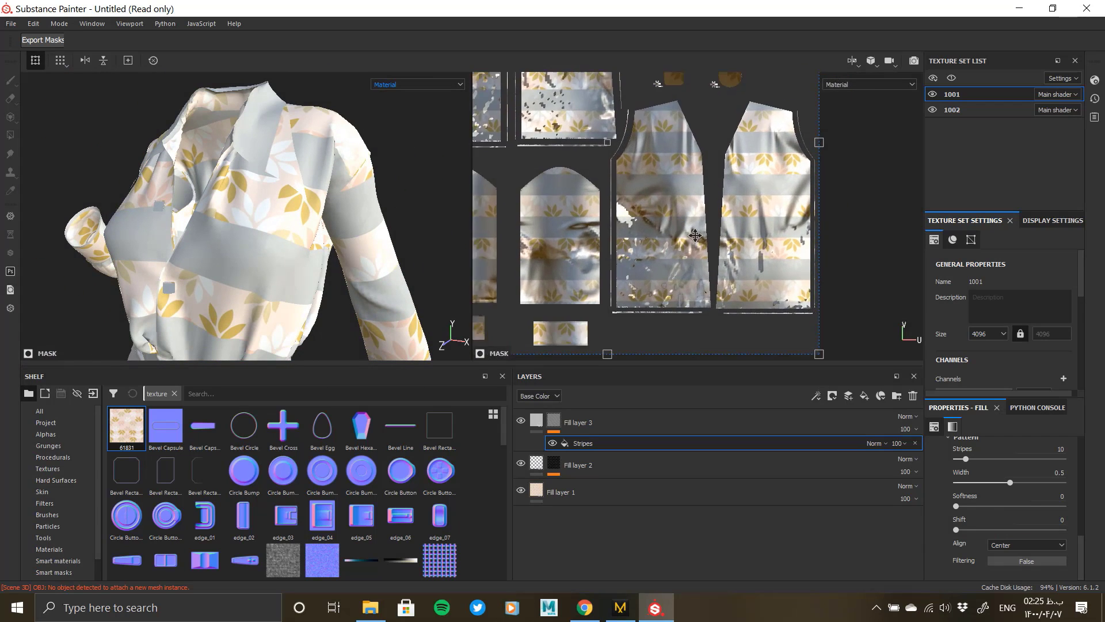
scroll(988, 510, up, 2)
drag(965, 528, 1104, 537)
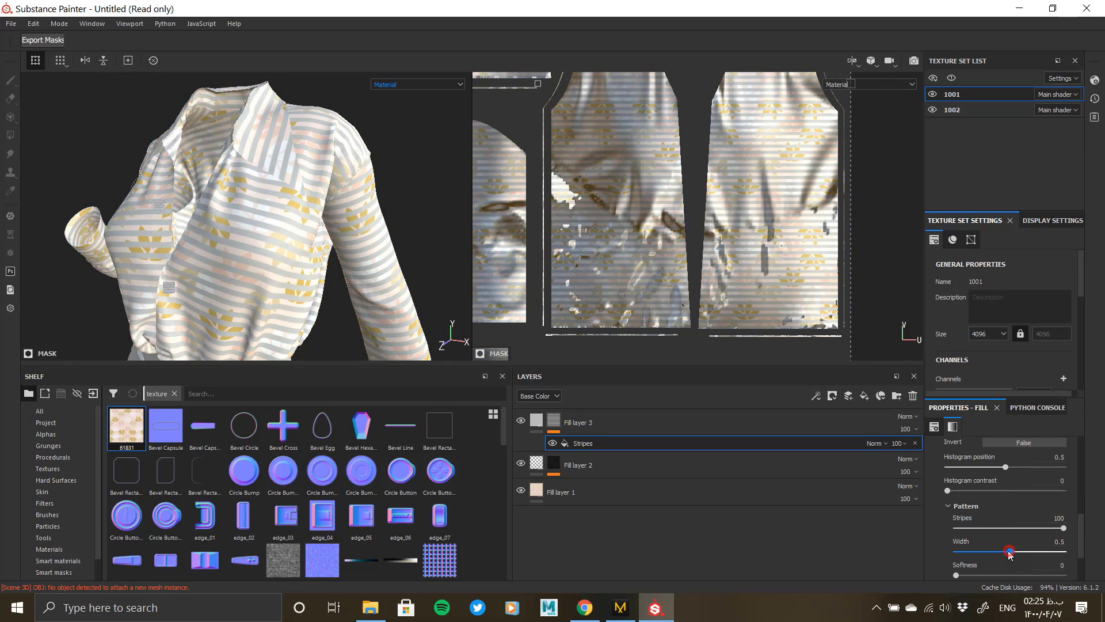
drag(1009, 552, 972, 550)
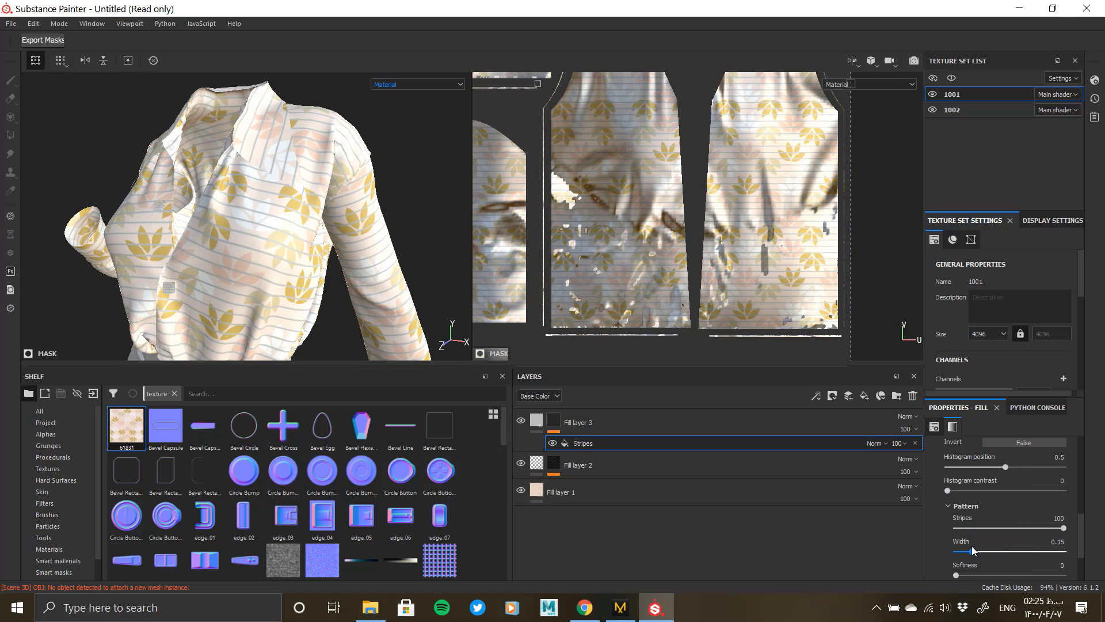
Increase the stripe count to 500 and on to 745, and set the stripe width to 0.39.
click(1045, 516)
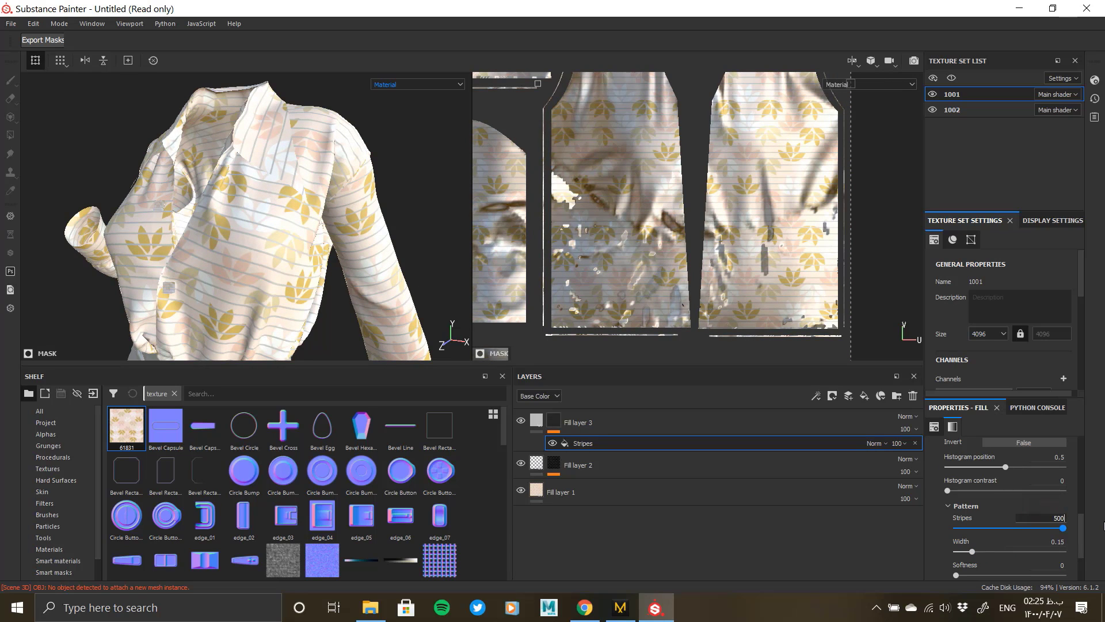
key(Return)
scroll(310, 299, down, 5)
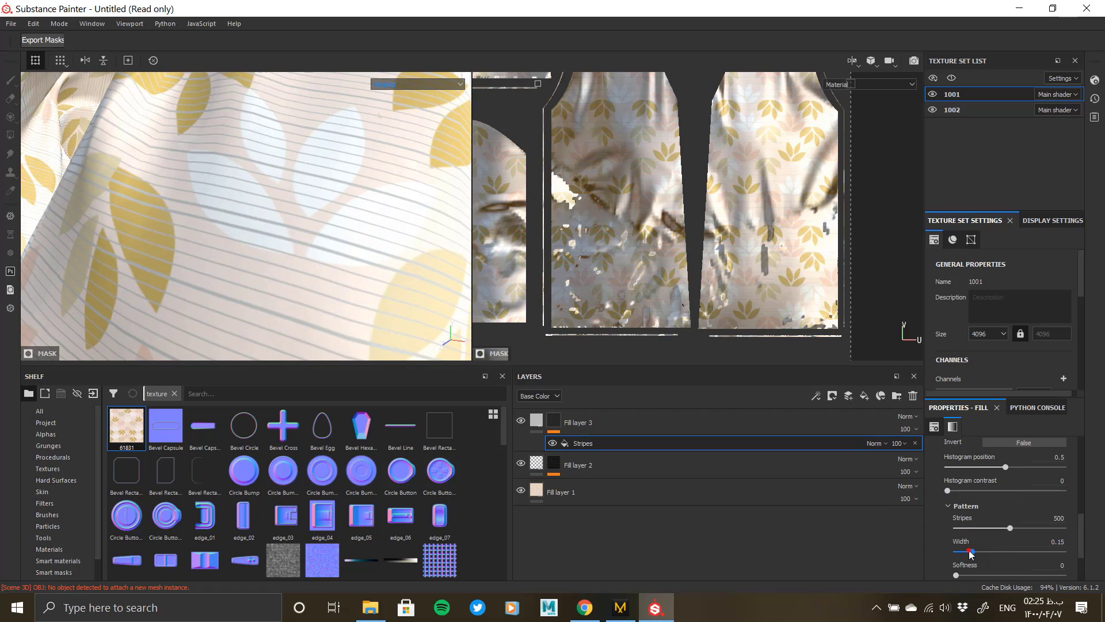
drag(971, 552, 999, 553)
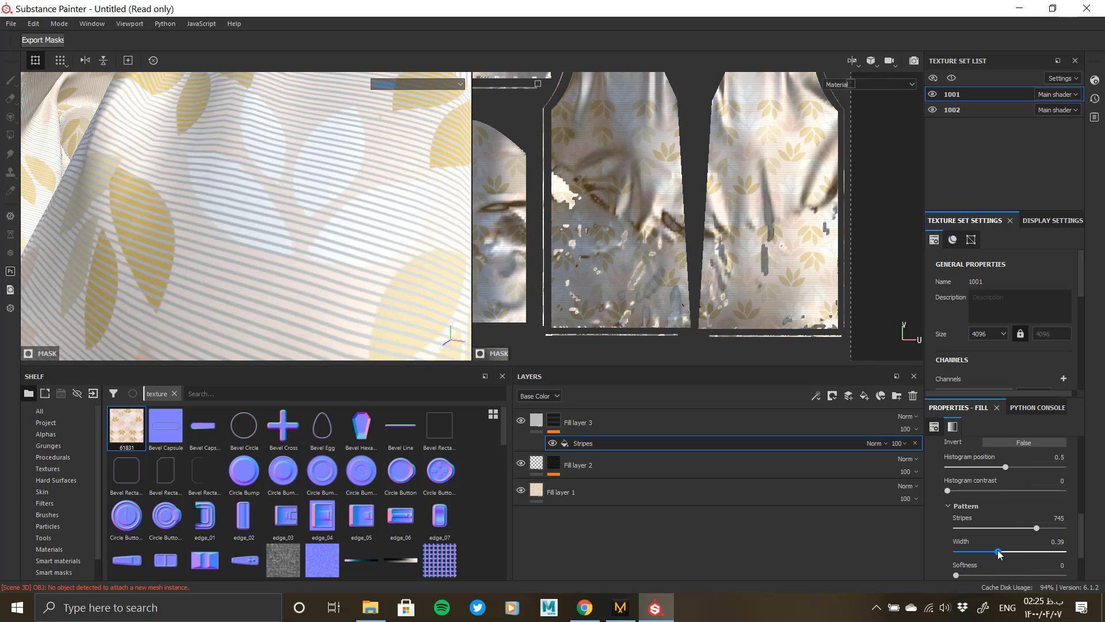
Try lower histogram positions for the Stripes texture, settling on 0.47 with the contrast at 0.
scroll(993, 496, up, 1)
click(992, 499)
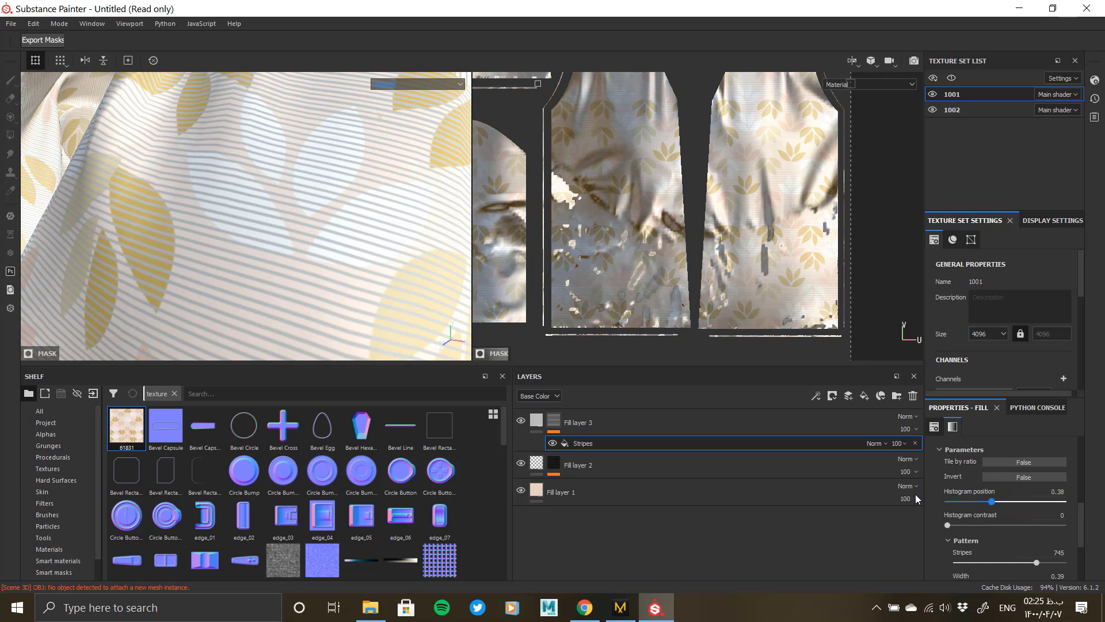
click(967, 502)
click(947, 525)
scroll(984, 558, down, 1)
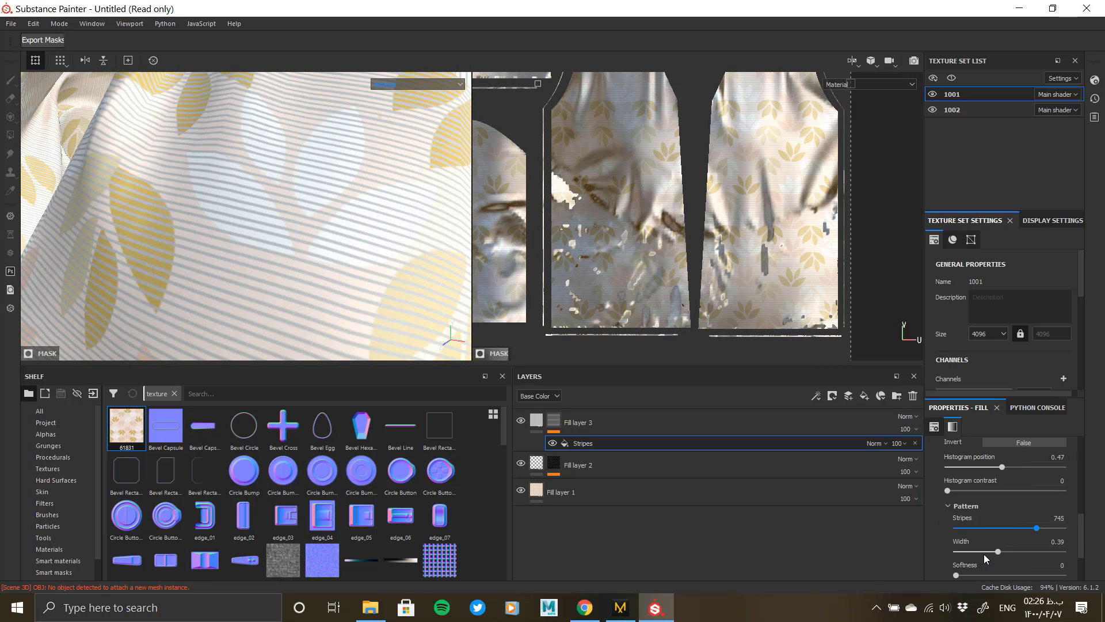
Raise the stripe count to 999 and inspect the finer lines on the shirt fabric.
drag(1040, 535, 1066, 528)
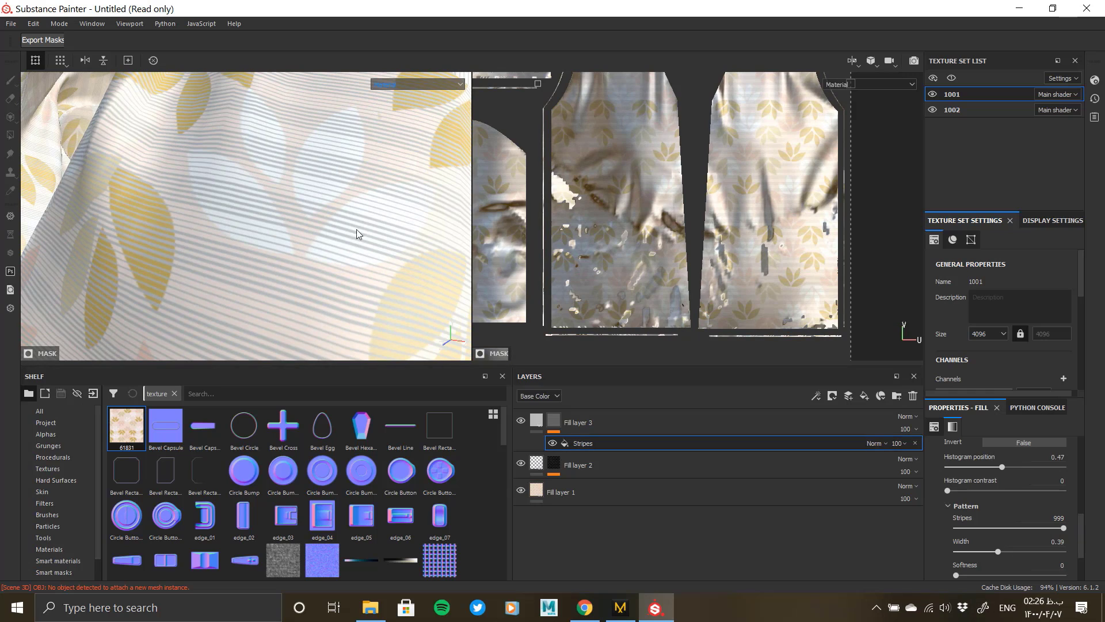
alt+right_drag(271, 251, 305, 249)
alt+drag(288, 210, 342, 200)
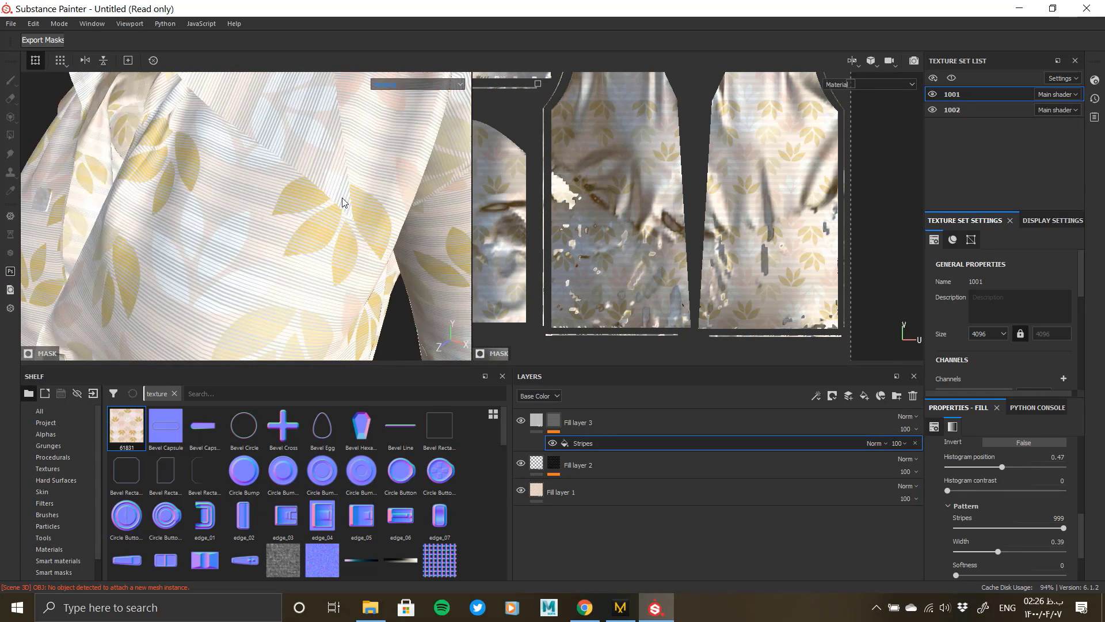
alt+middle_drag(259, 283, 252, 342)
alt+right_drag(252, 343, 465, 358)
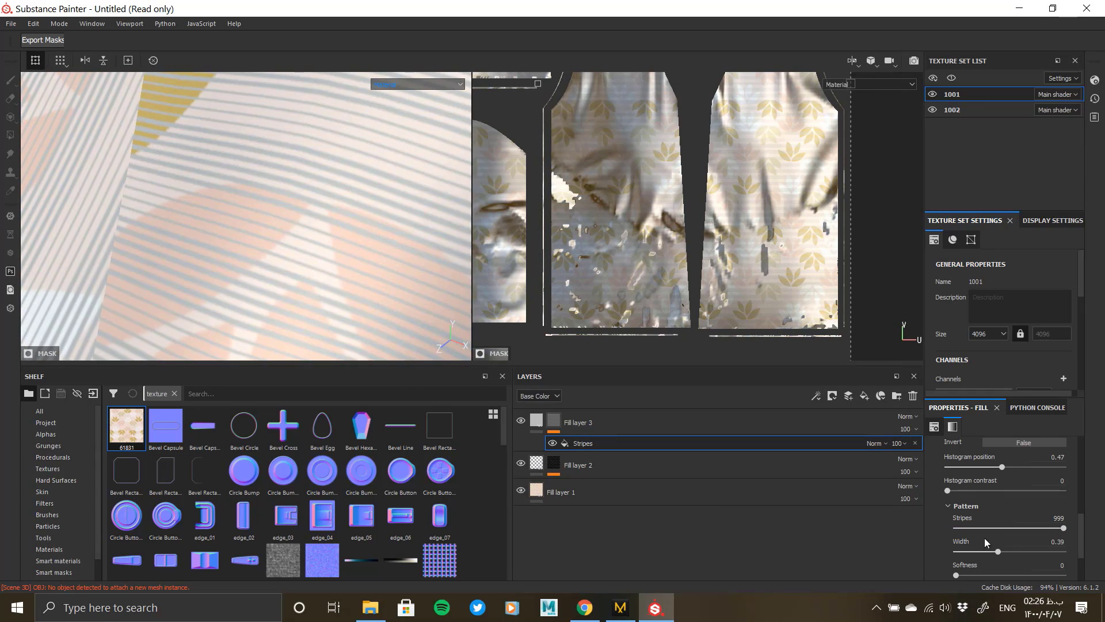
Fine-tune the stripe width, trying 0.24 and settling on 0.25, and check the lines around the shoulder.
drag(997, 553, 984, 553)
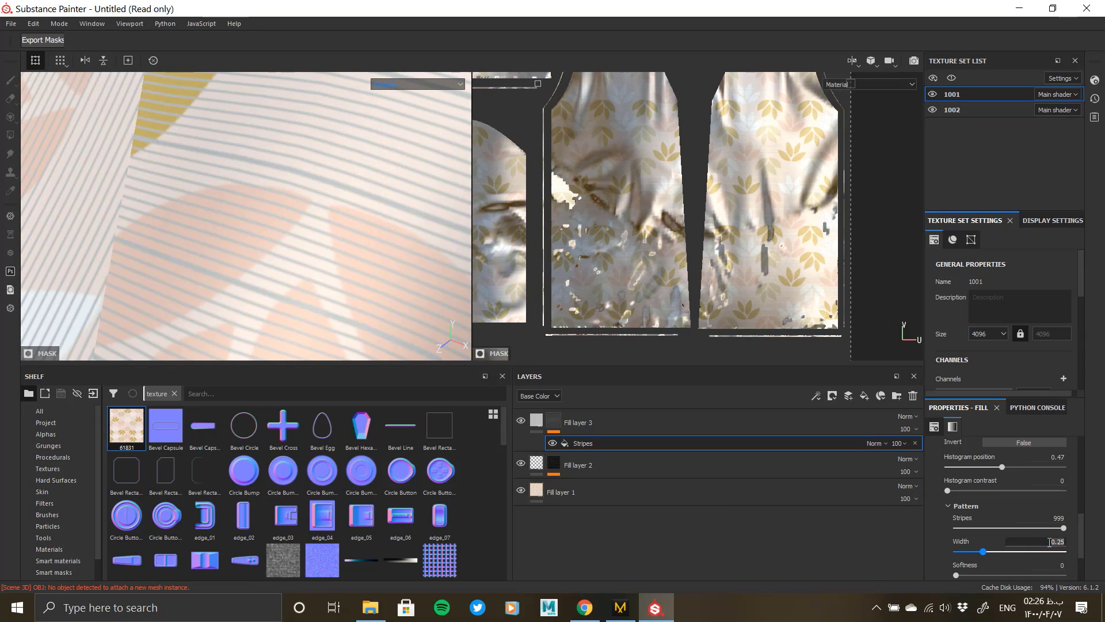
key(Return)
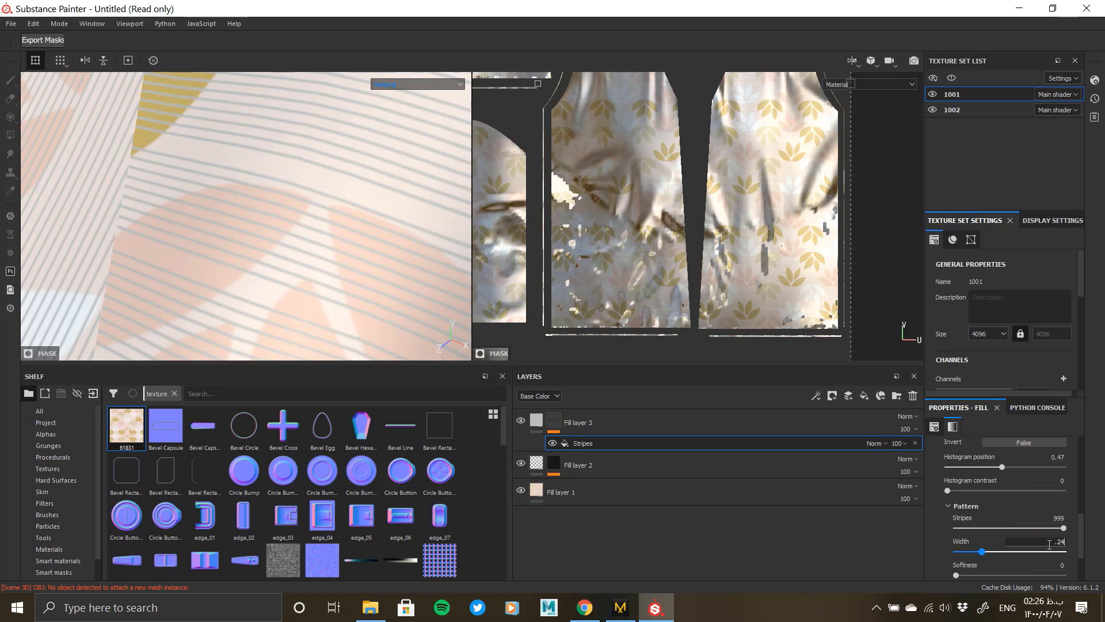
key(Return)
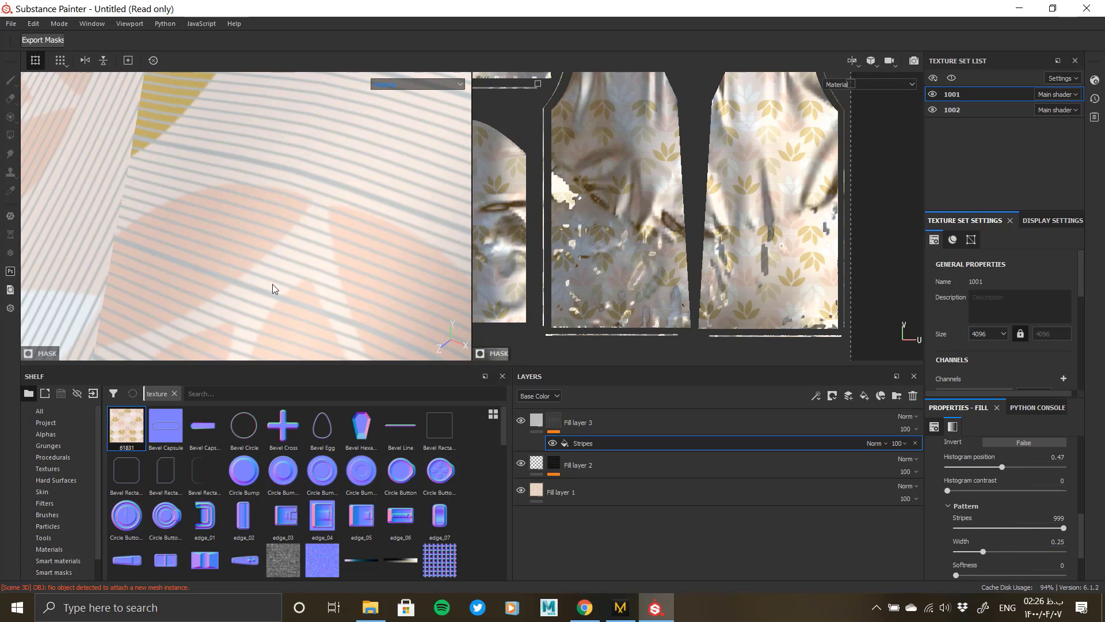
scroll(306, 270, down, 10)
alt+middle_drag(296, 266, 282, 188)
alt+drag(282, 188, 215, 219)
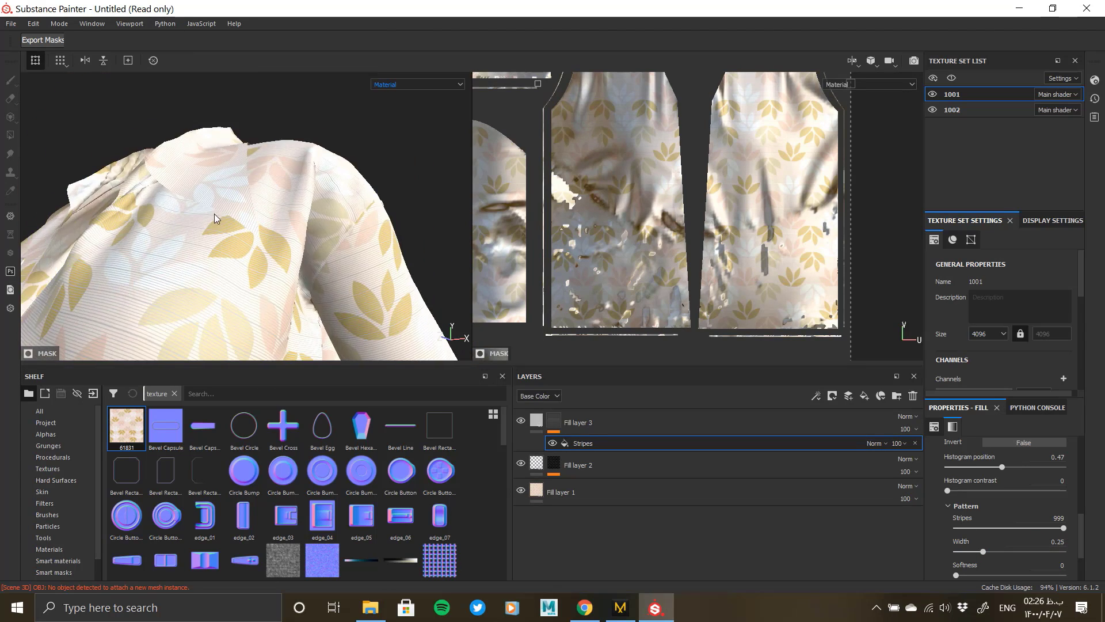
scroll(293, 266, up, 6)
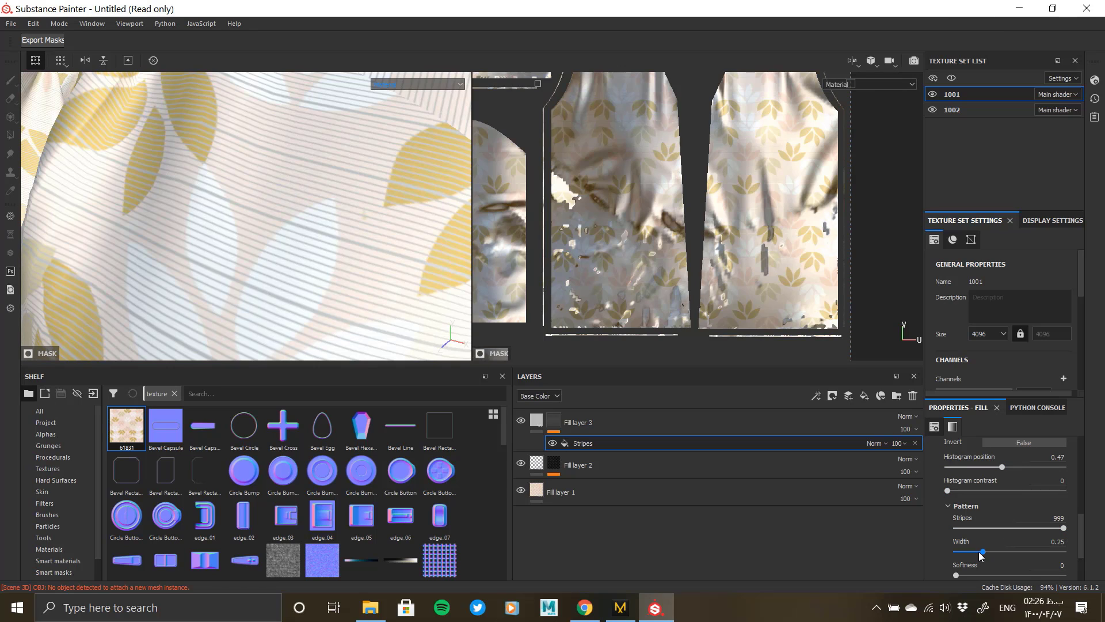
Set the stripe count to 427 and the stripe width to 0.19.
drag(1014, 533, 975, 551)
scroll(294, 254, down, 6)
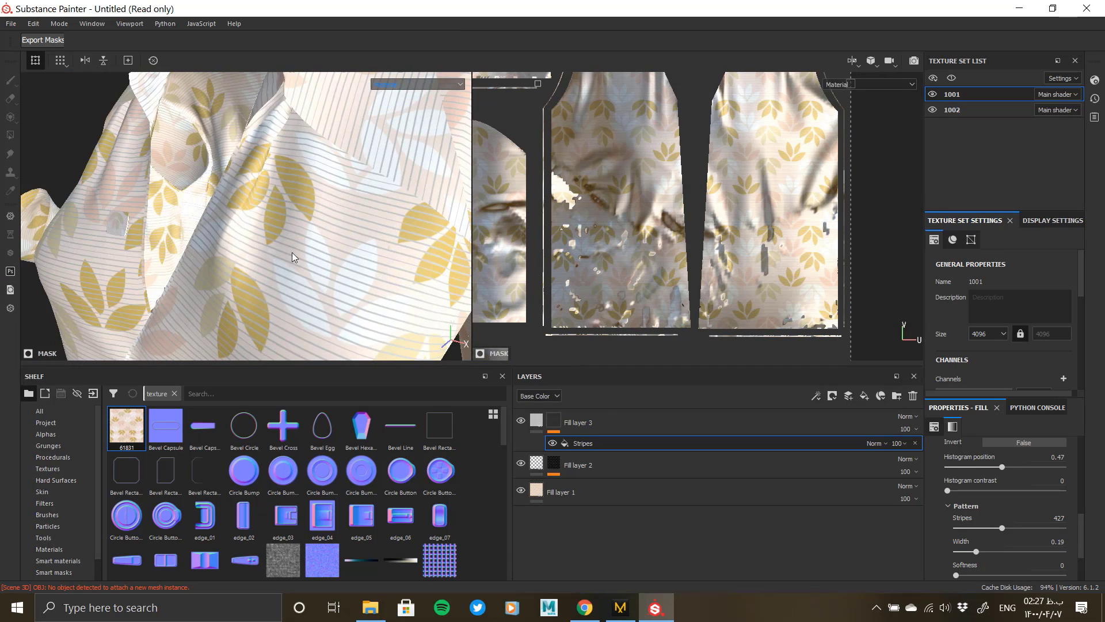
Set the Stripes texture's UV scale to 5 and check the line density on the fabric up close.
scroll(333, 181, up, 4)
scroll(1045, 502, up, 4)
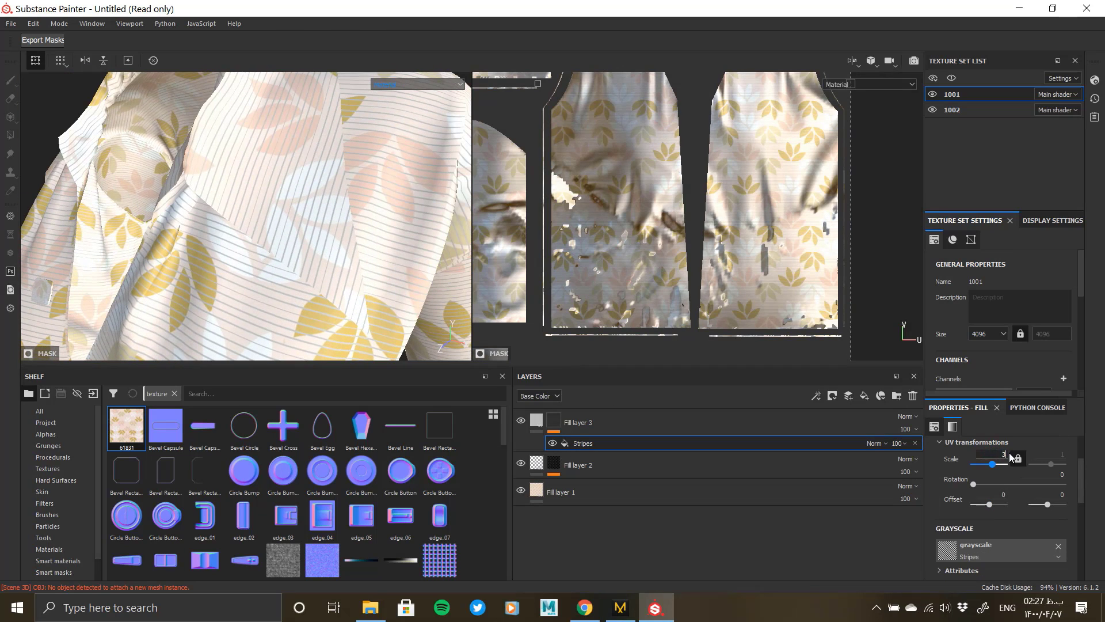
key(Return)
key(Return)
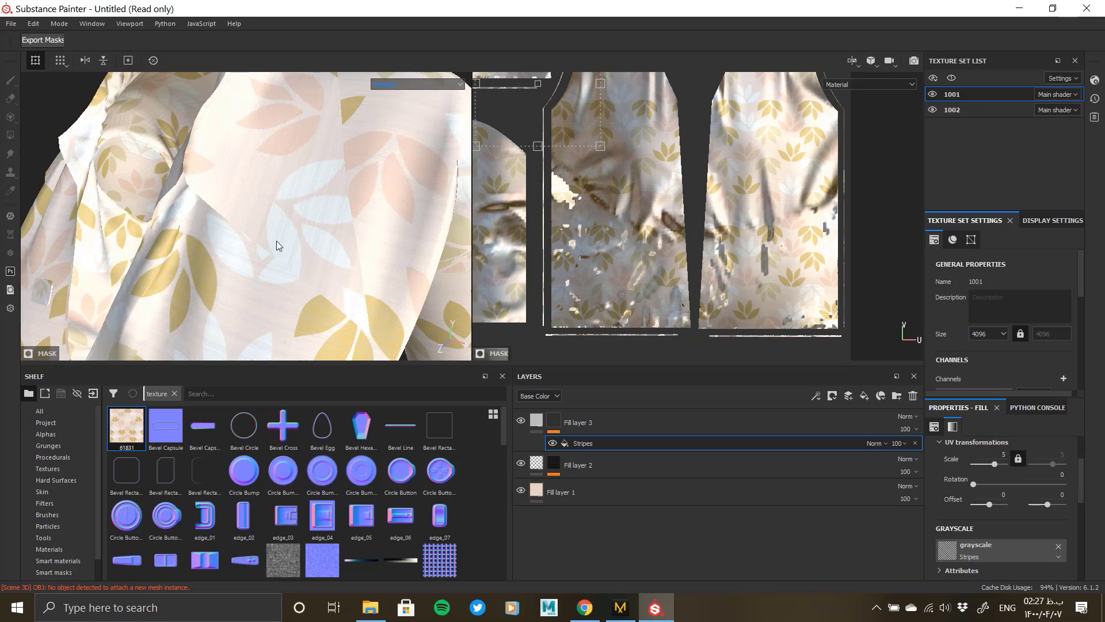
scroll(279, 288, up, 5)
scroll(107, 229, down, 3)
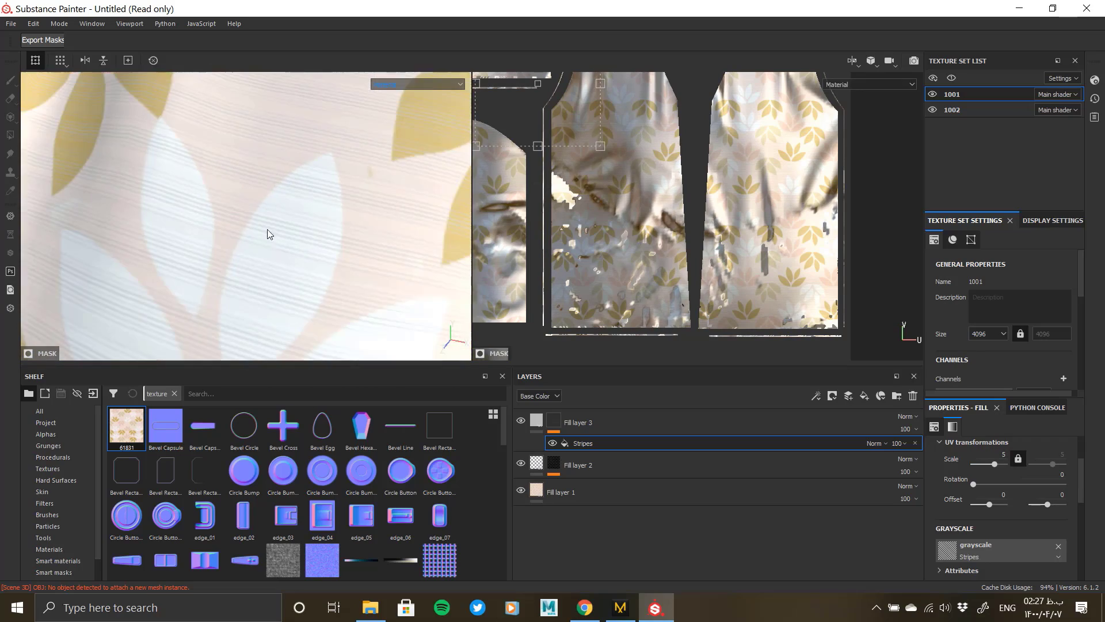
Show Fill layer 3's mask, set the stripe alignment to Edges and adjust the stripe width to 0.18.
click(554, 420)
scroll(199, 222, up, 6)
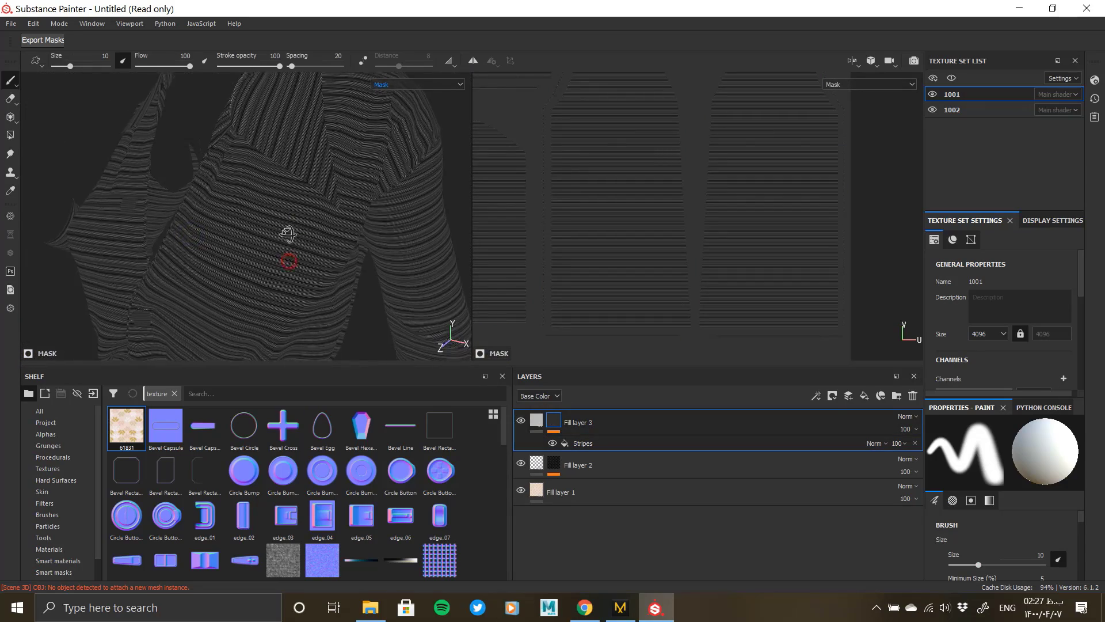
click(685, 444)
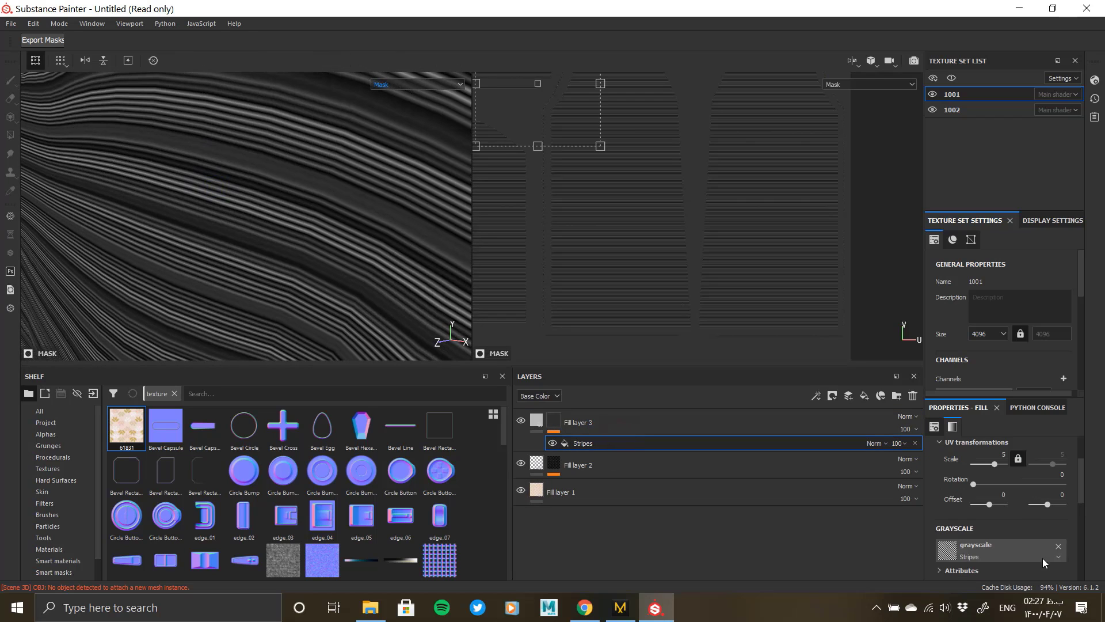
scroll(991, 560, down, 5)
mouse_move(979, 557)
mouse_down()
mouse_move(988, 554)
mouse_move(966, 554)
mouse_move(968, 570)
mouse_up()
scroll(968, 572, down, 2)
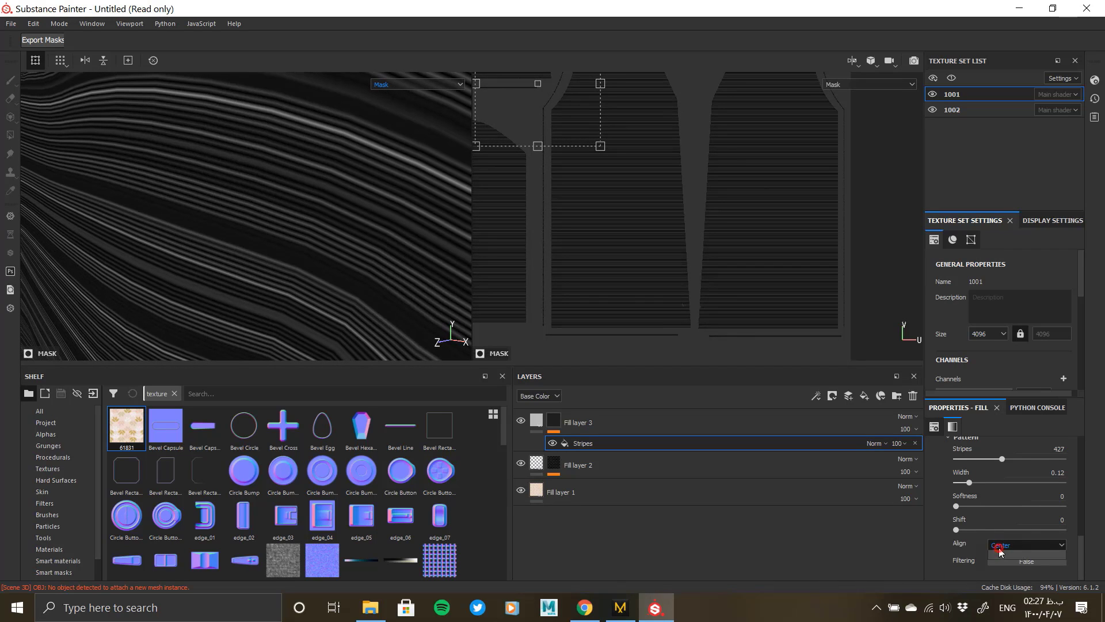
click(1001, 554)
drag(964, 530, 975, 507)
drag(1045, 505, 975, 496)
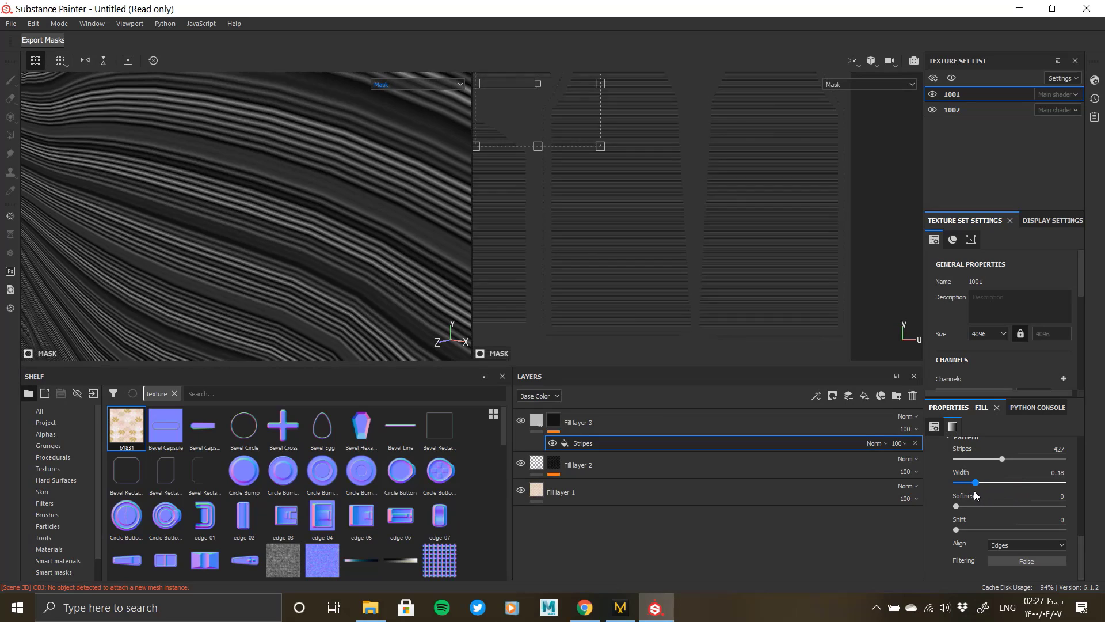
Try a UV scale of 8 on the Stripes texture and check the line density up close.
alt+right_drag(244, 292, 282, 403)
scroll(934, 496, up, 2)
scroll(934, 491, up, 4)
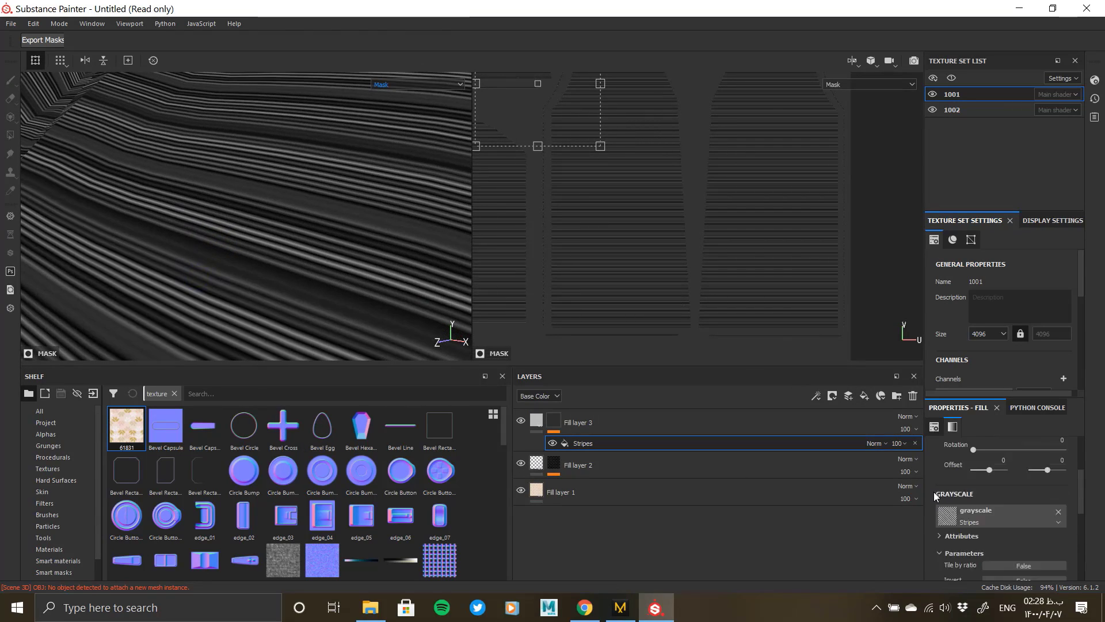
text(8)
key(Return)
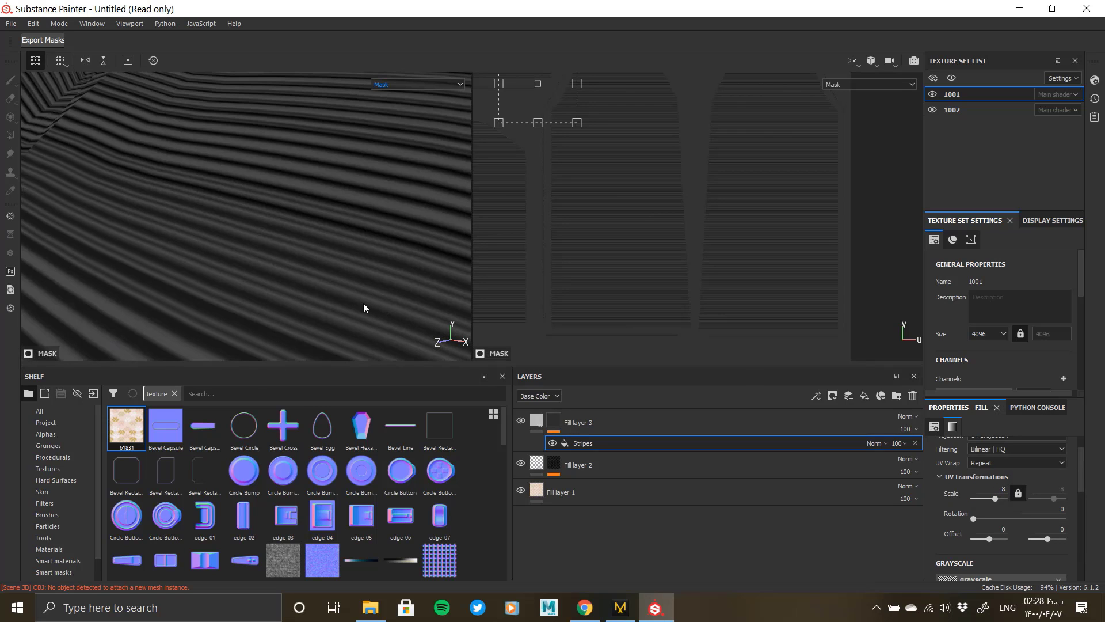
alt+right_drag(347, 307, 101, 284)
alt+drag(101, 283, 199, 196)
alt+right_drag(199, 195, 265, 345)
Try a UV scale of 6 on the Stripes texture, then return it to 5.
double_click(1001, 490)
text(6)
key(Return)
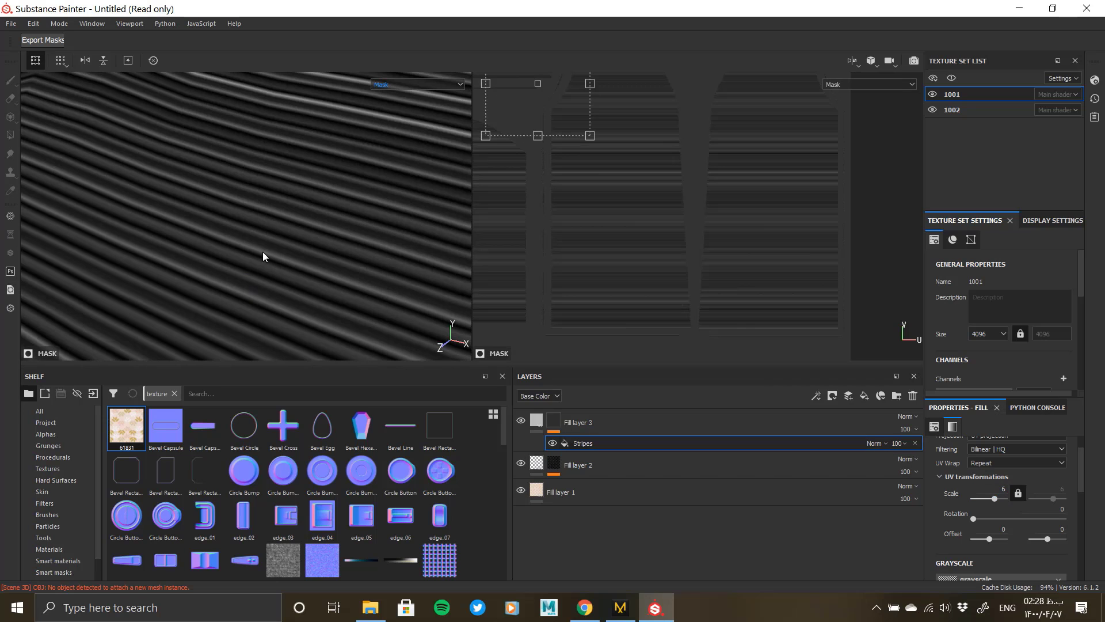
alt+drag(263, 256, 230, 270)
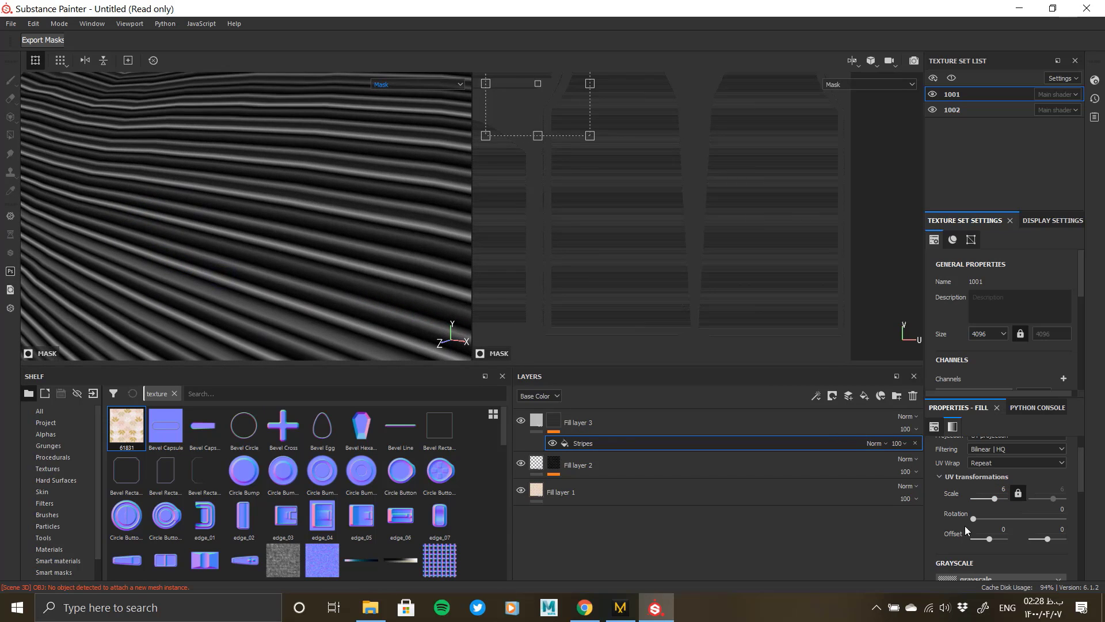
text(5)
key(Return)
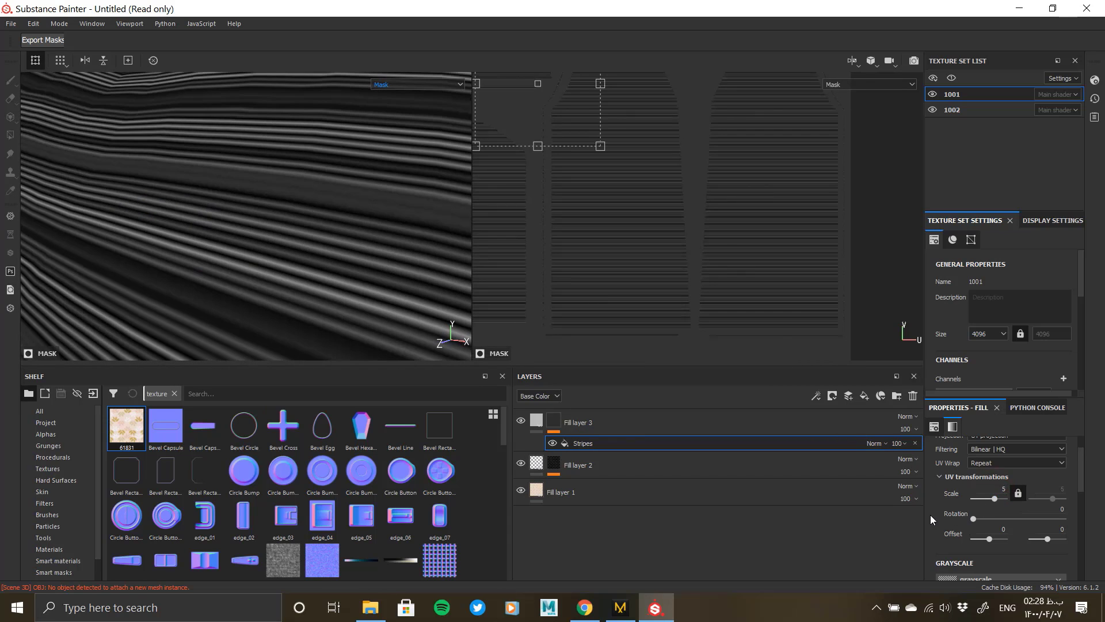
Try stripe widths of 0.21 and 0.11 in the mask's Stripes pattern.
scroll(930, 515, down, 5)
click(979, 517)
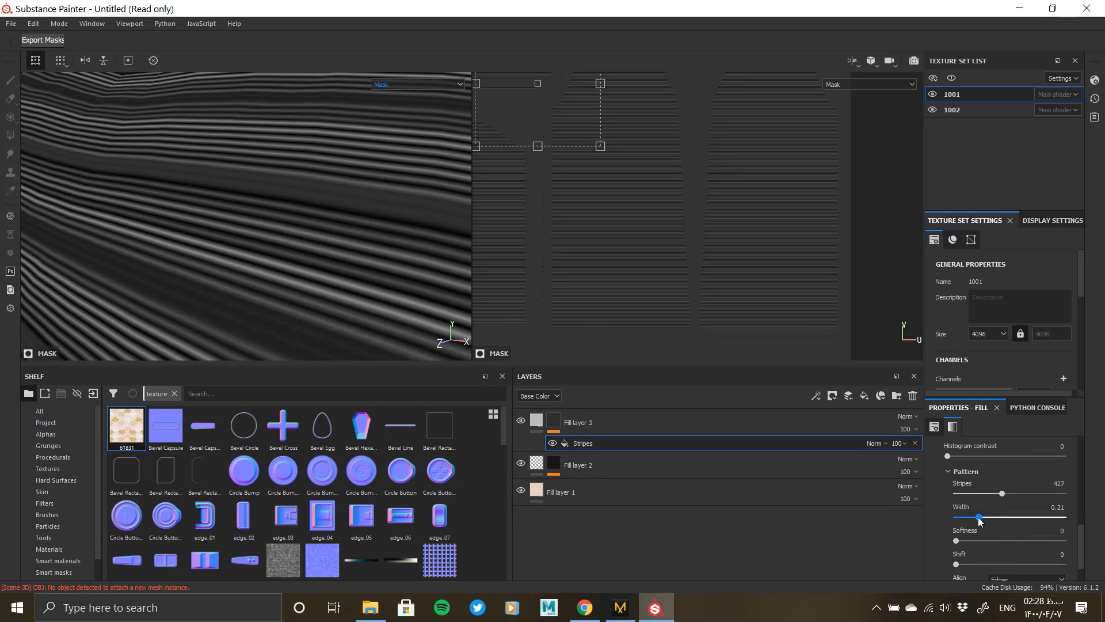
drag(979, 518, 969, 517)
Add a Levels effect above the Stripes in the mask and narrow its input black and white points to raise the contrast.
right_click(587, 443)
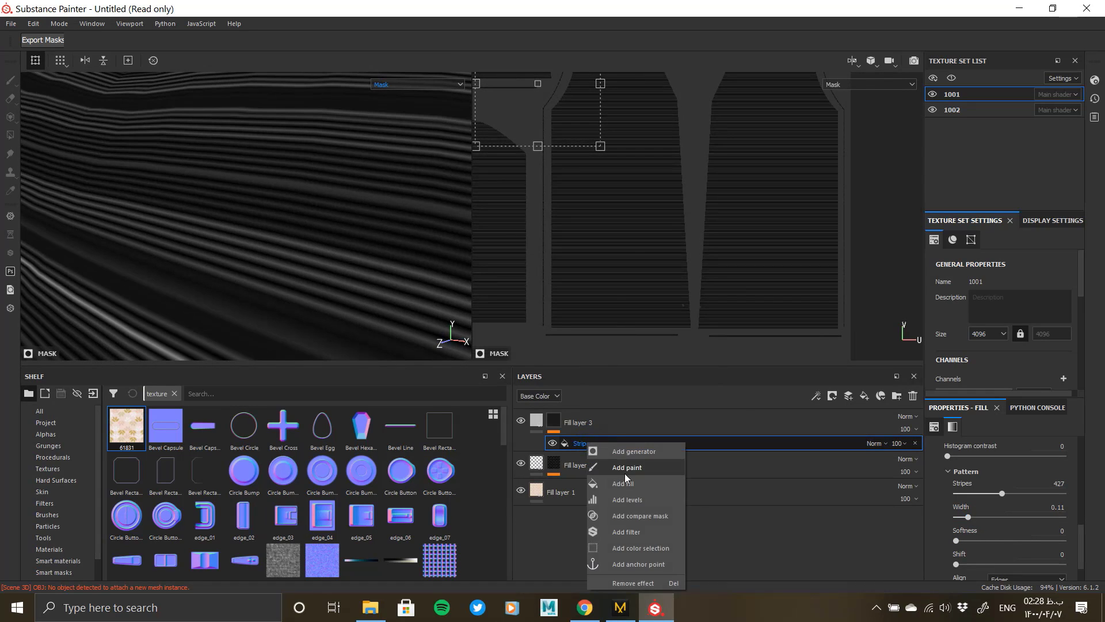
click(630, 499)
drag(1006, 456, 959, 455)
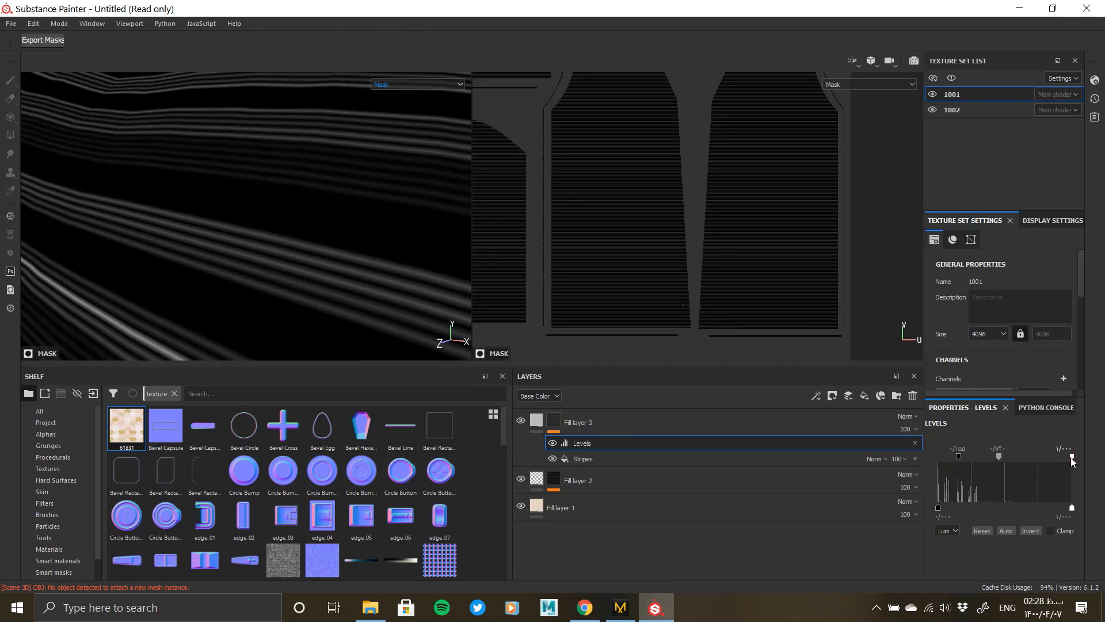
drag(1072, 457, 967, 457)
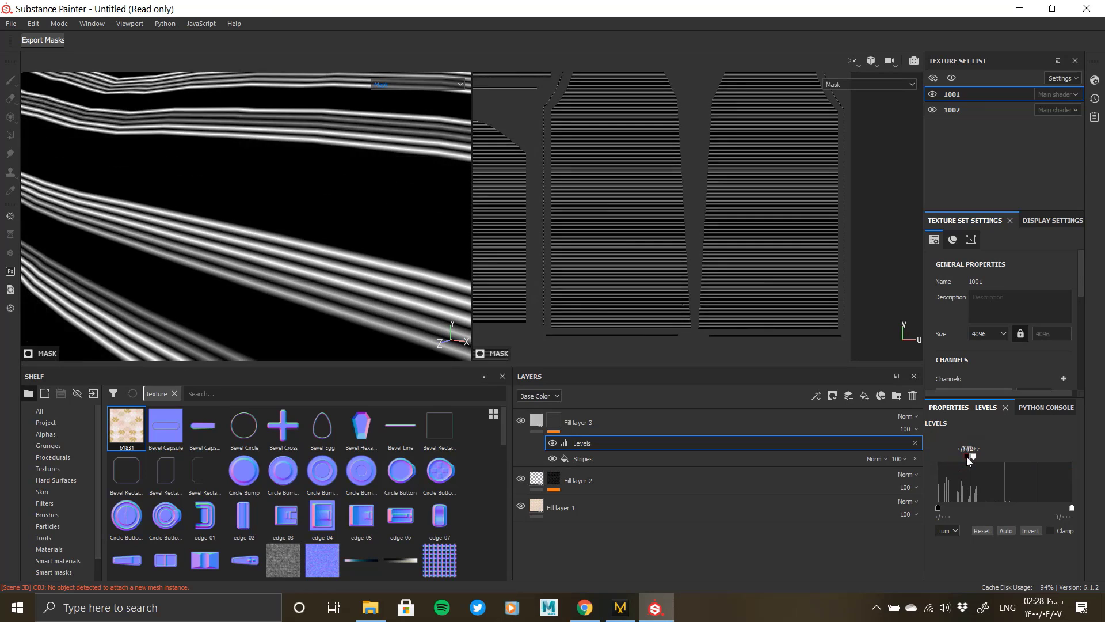
Set the stripe width to 0.27 and inspect the line pattern across the shirt.
alt+drag(309, 291, 277, 290)
alt+right_drag(276, 290, 141, 288)
alt+drag(141, 289, 173, 271)
click(597, 460)
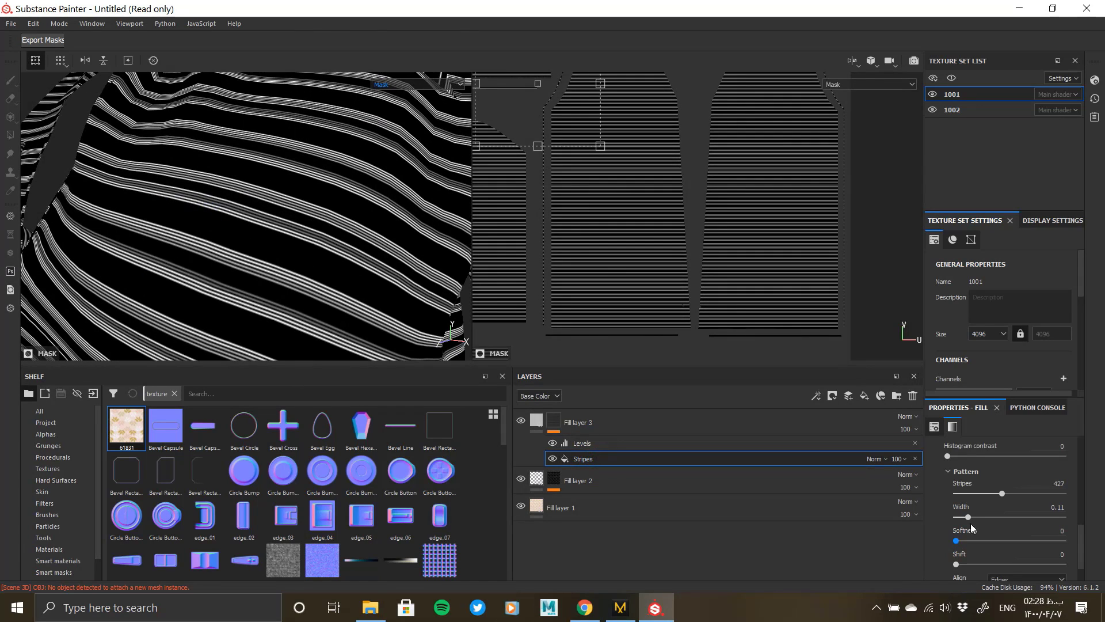
drag(970, 517, 983, 521)
alt+right_drag(259, 305, 47, 259)
alt+drag(47, 259, 265, 281)
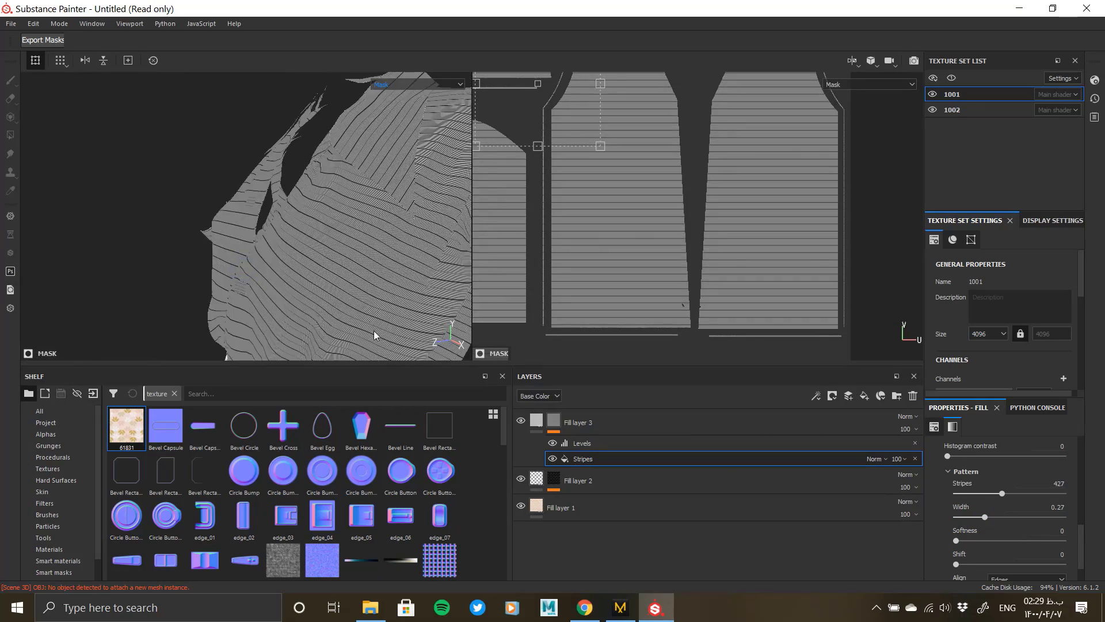
alt+drag(375, 332, 289, 363)
alt+right_drag(288, 363, 264, 279)
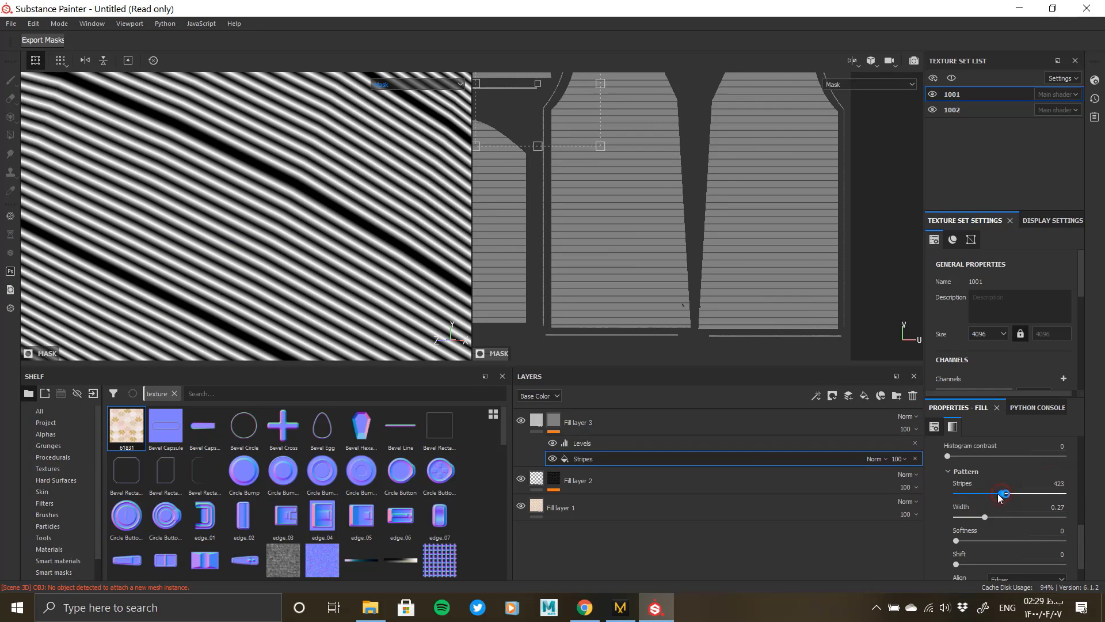
Try a stripe count of 319 on the shirt mask, then restore it to 427.
drag(1000, 499, 991, 497)
scroll(243, 242, up, 5)
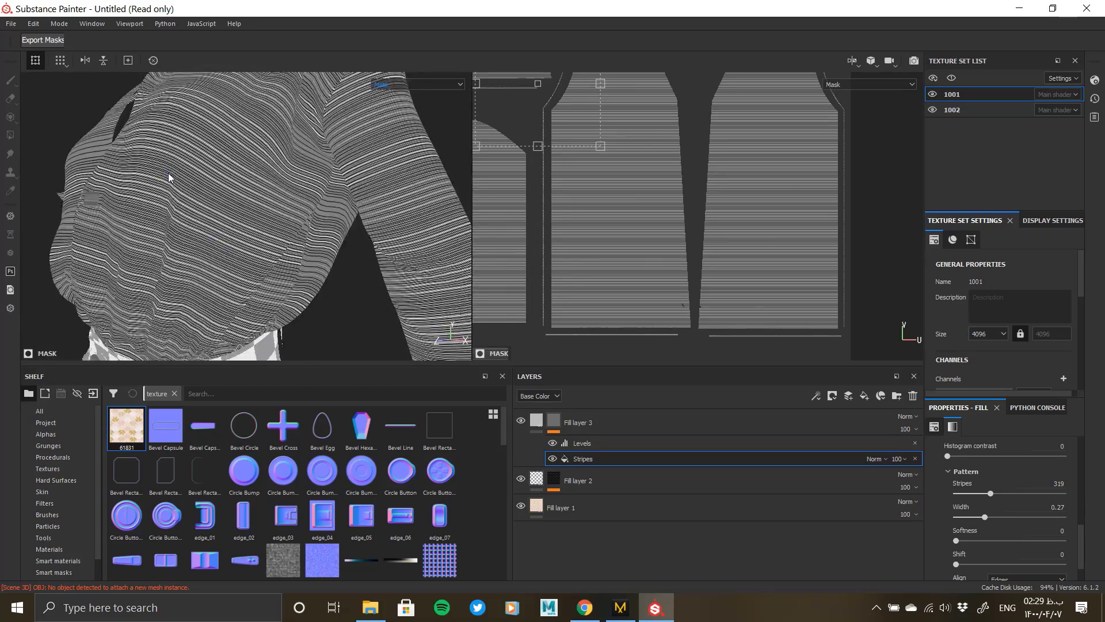
mouse_move(989, 496)
mouse_down()
mouse_move(1025, 498)
mouse_move(1001, 494)
mouse_up()
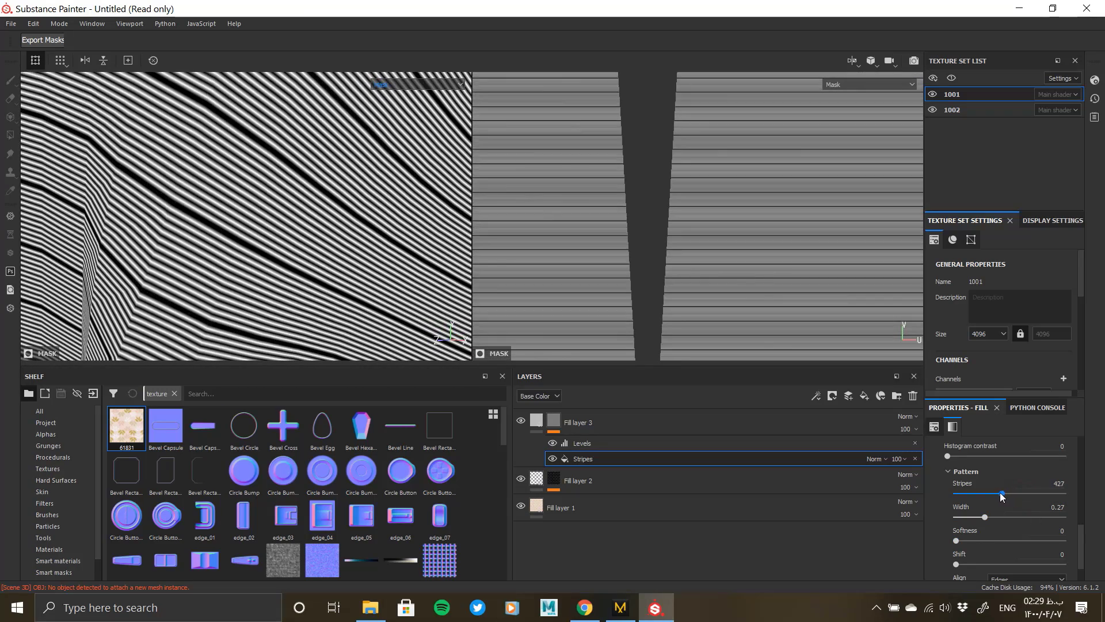
Duplicate Fill layer 3 and rotate the copy's Stripes texture by 90 degrees to form crossing threads.
alt+right_drag(310, 242, 236, 199)
right_click(582, 422)
click(631, 228)
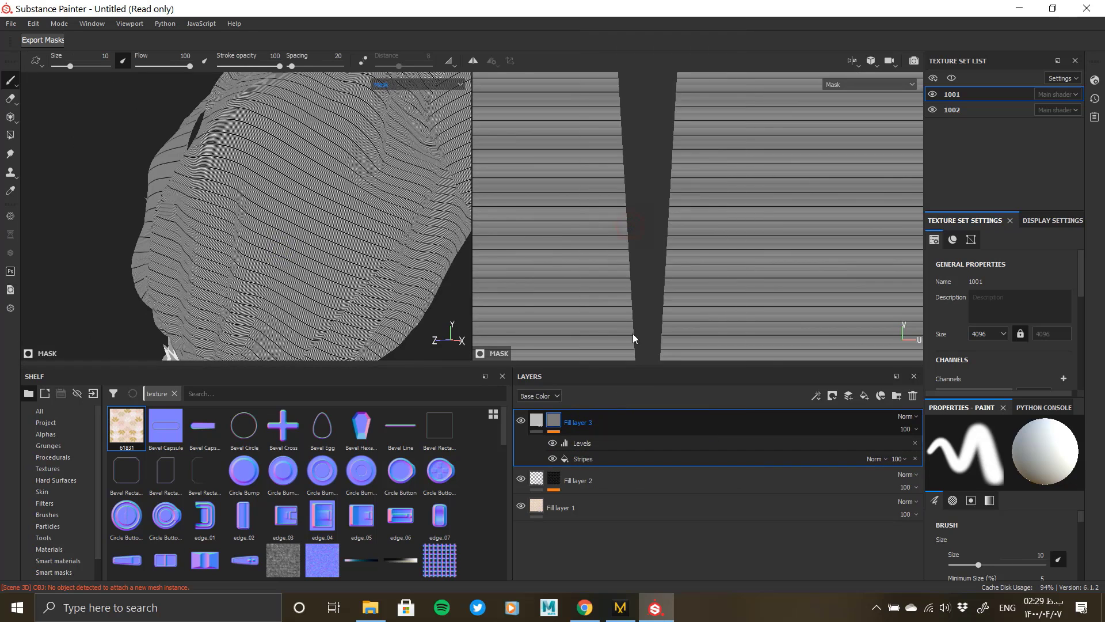
click(594, 459)
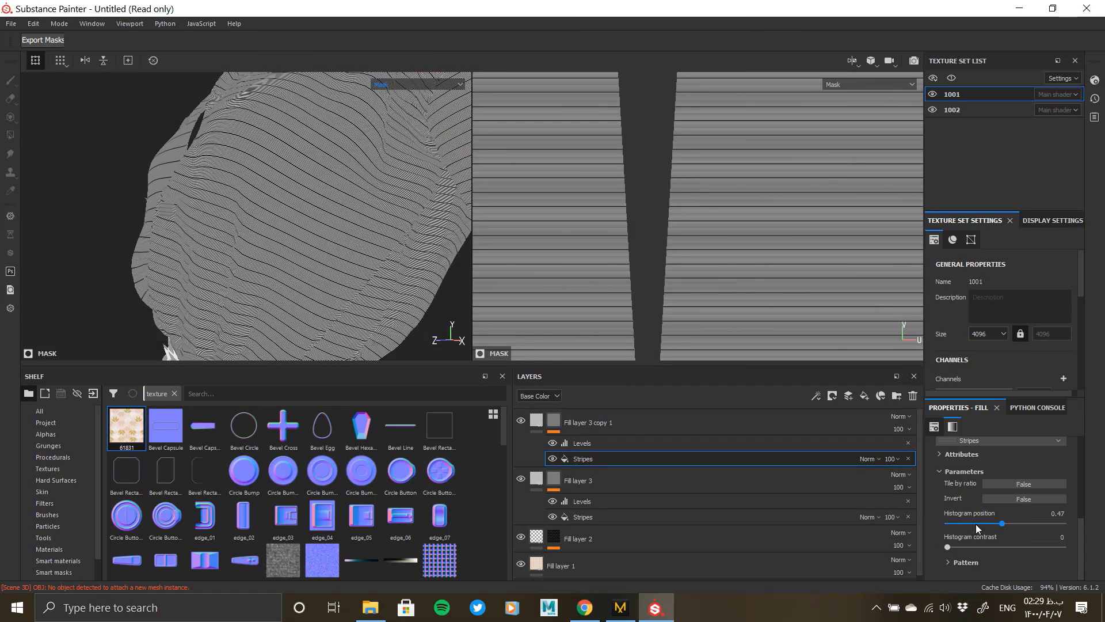
scroll(975, 524, up, 3)
click(1050, 463)
text(90)
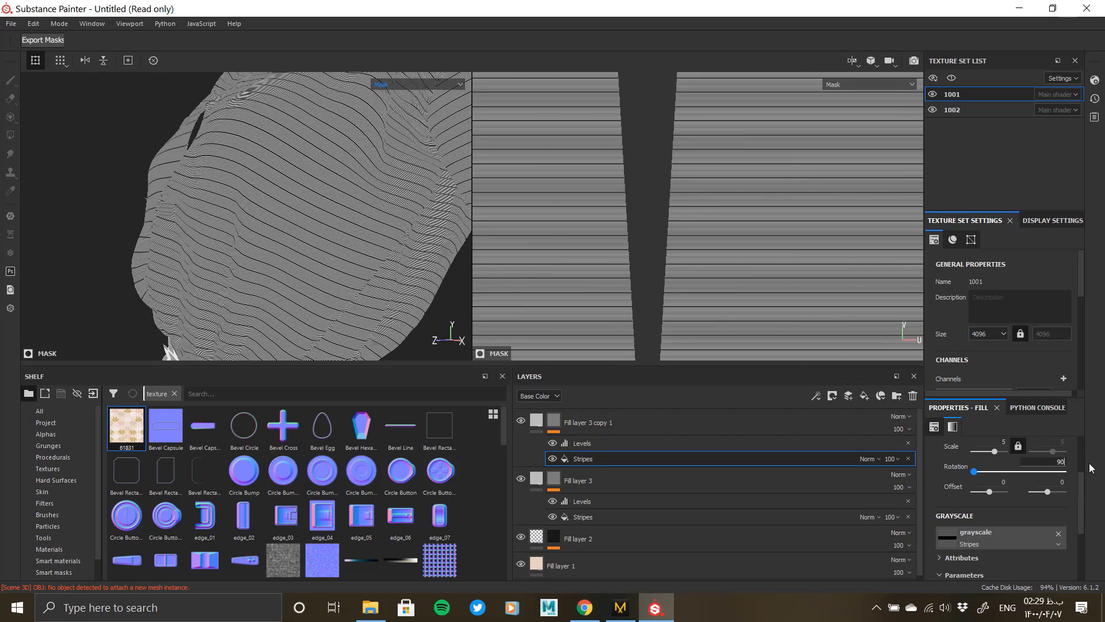
key(Return)
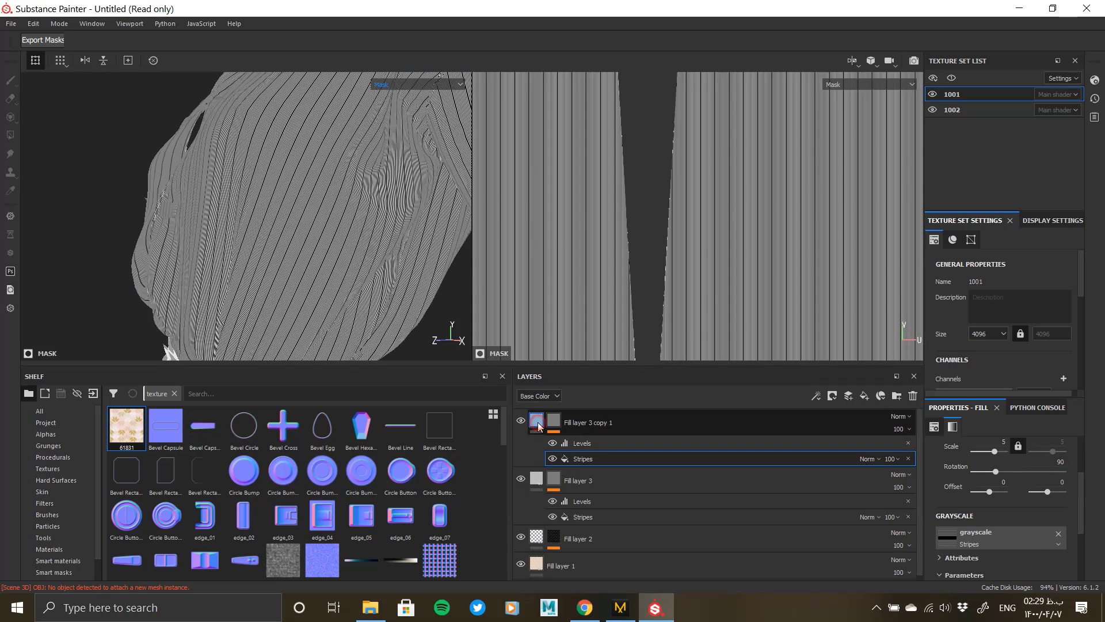
Enable the height channel on the duplicated fill layer and try a height of about 0.09.
click(539, 426)
scroll(305, 178, up, 5)
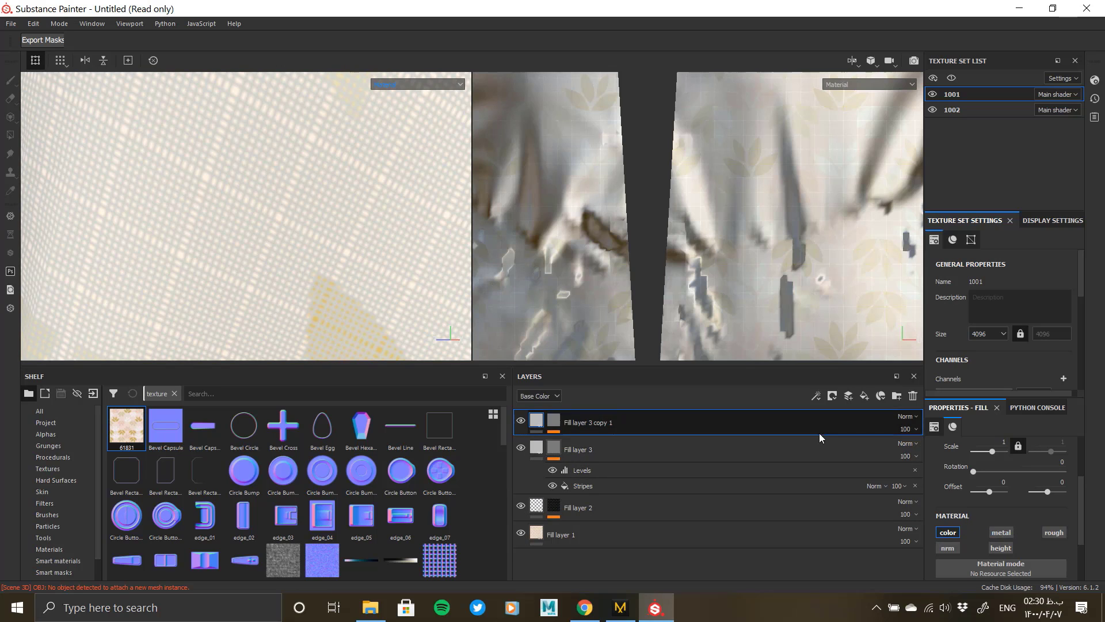
click(1000, 478)
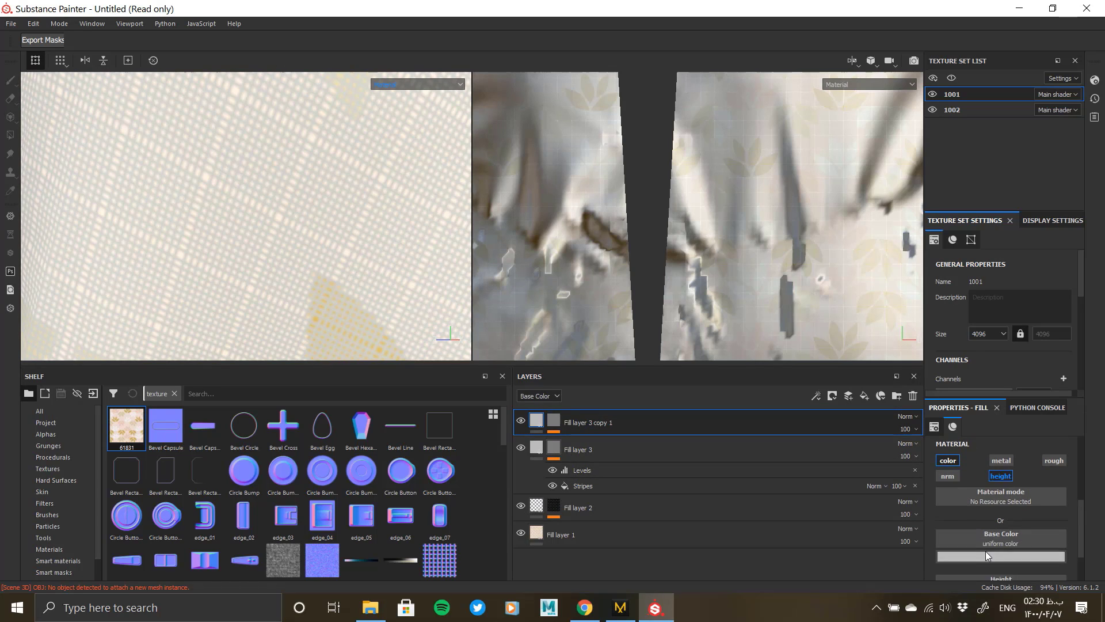
scroll(999, 576, down, 2)
drag(1003, 579, 996, 580)
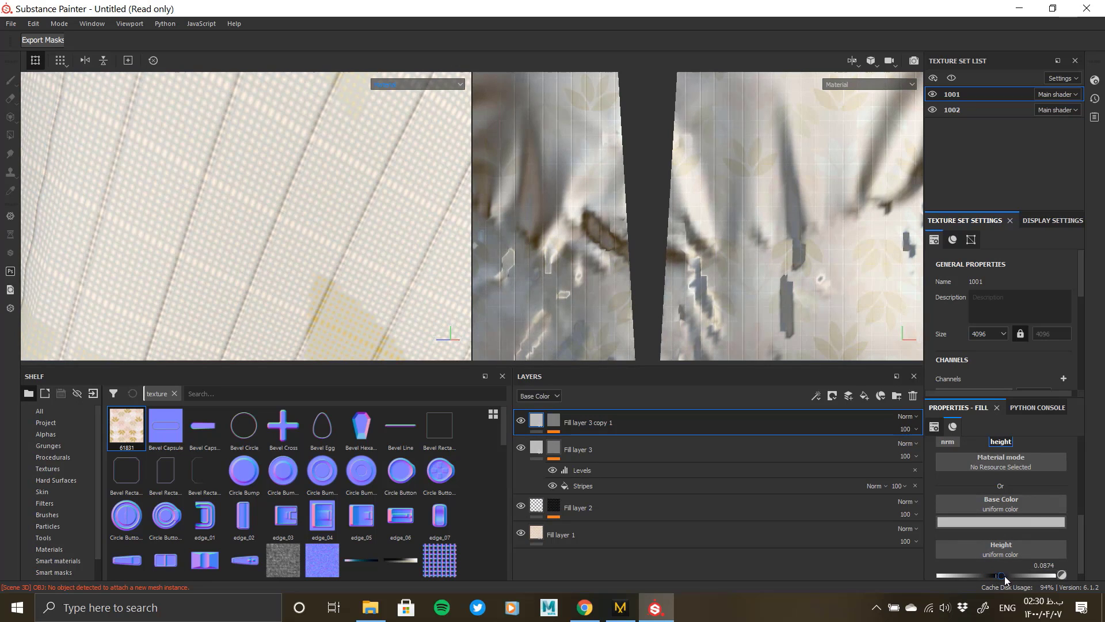
Inspect the duplicated layer's stripe mask on the shirt and reset its height to 0.
click(554, 420)
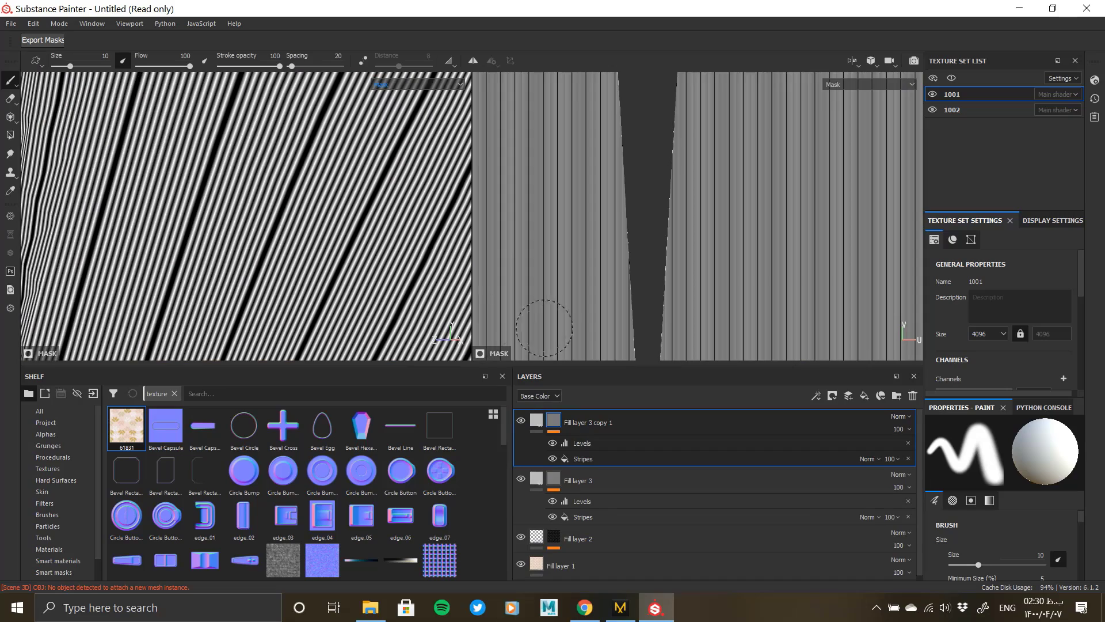
alt+drag(544, 328, 512, 315)
alt+drag(248, 260, 211, 208)
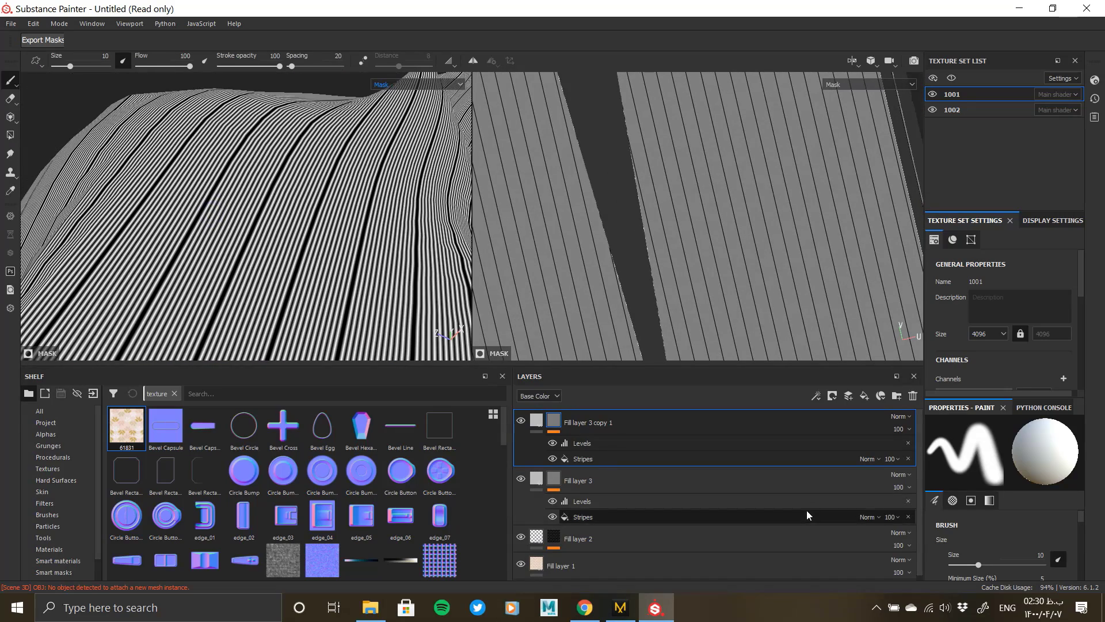
click(808, 516)
drag(999, 578, 996, 578)
Delete the duplicated fill layer and remove the Levels effect from Fill layer 3's mask.
click(706, 427)
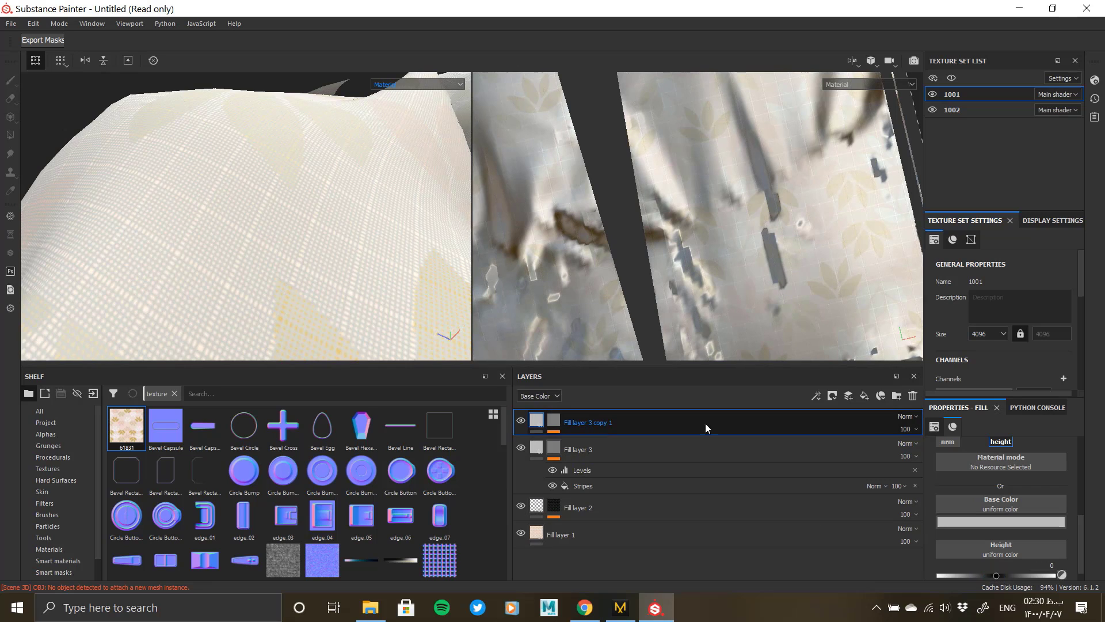
key(Delete)
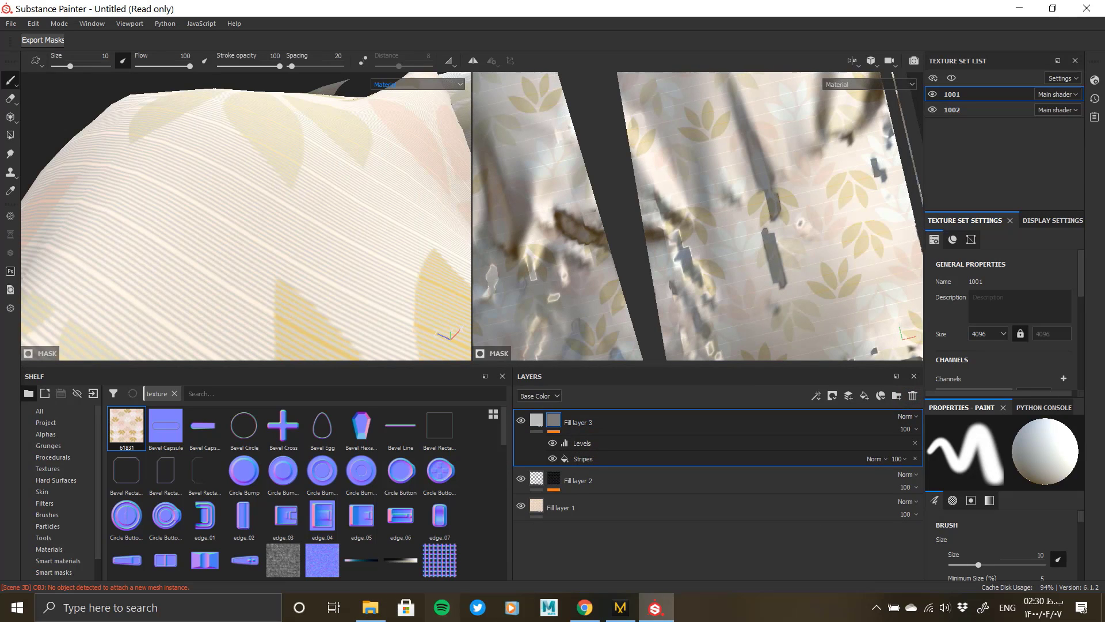
click(609, 444)
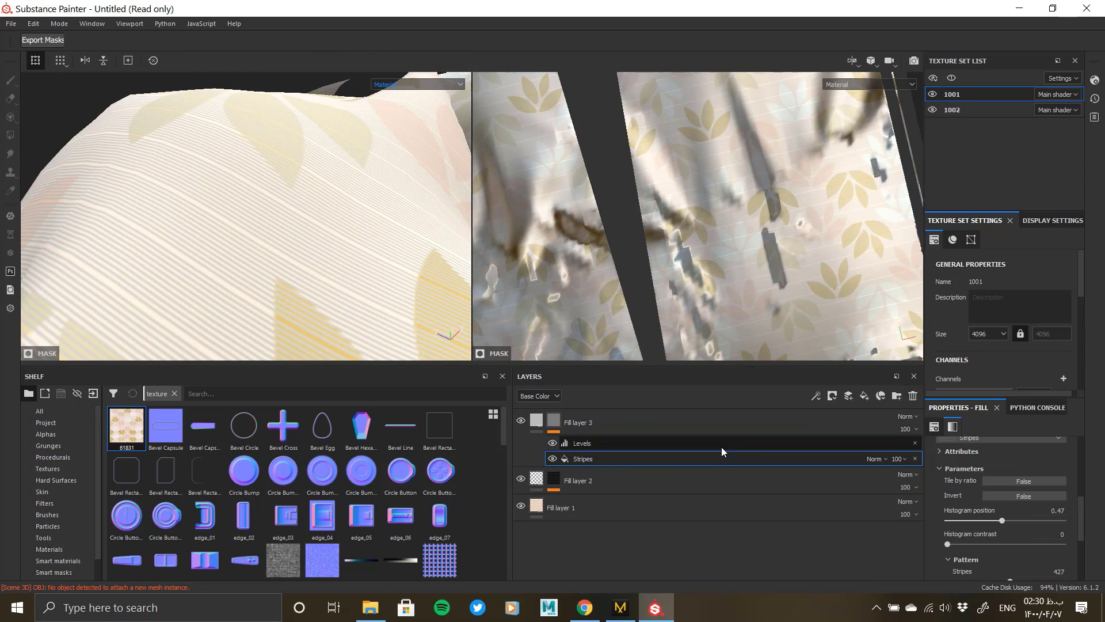
click(599, 430)
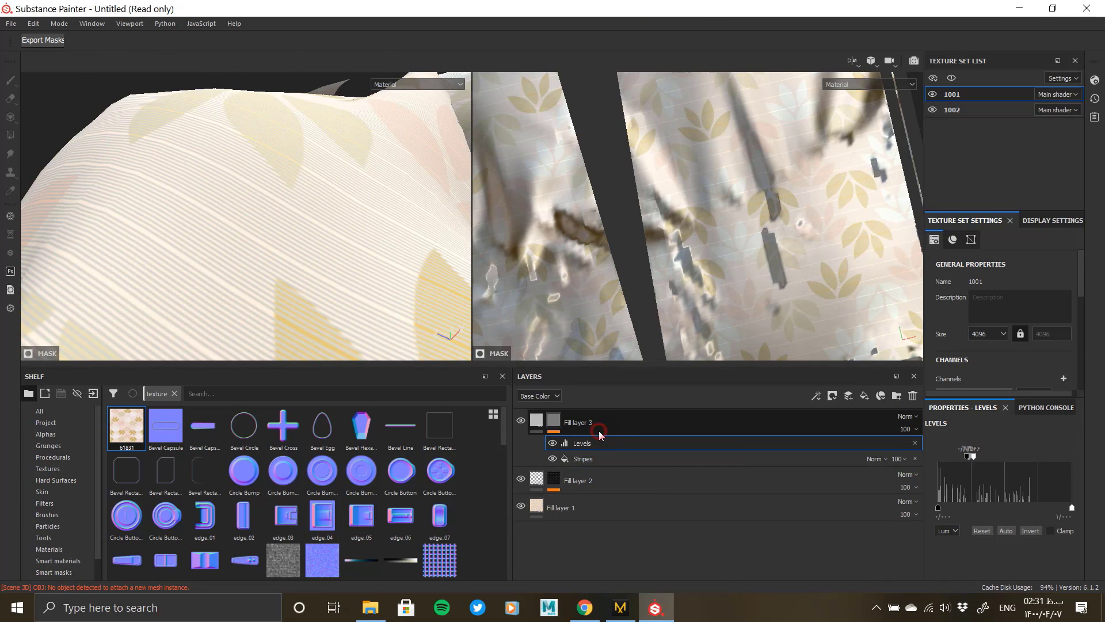
ctrl+click(602, 479)
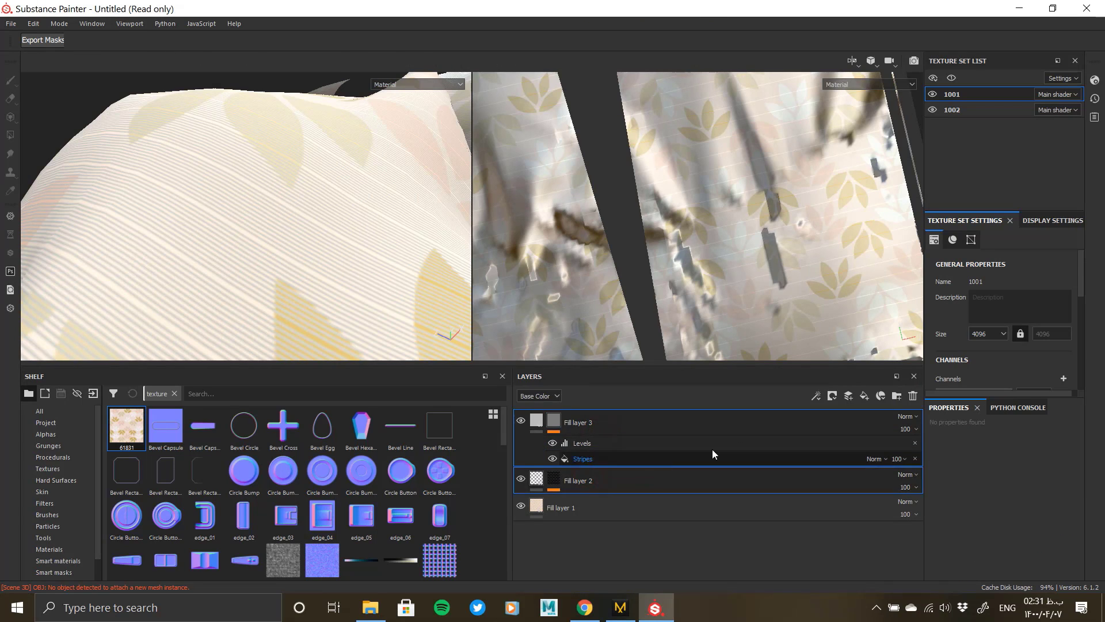
click(594, 430)
click(593, 444)
click(915, 443)
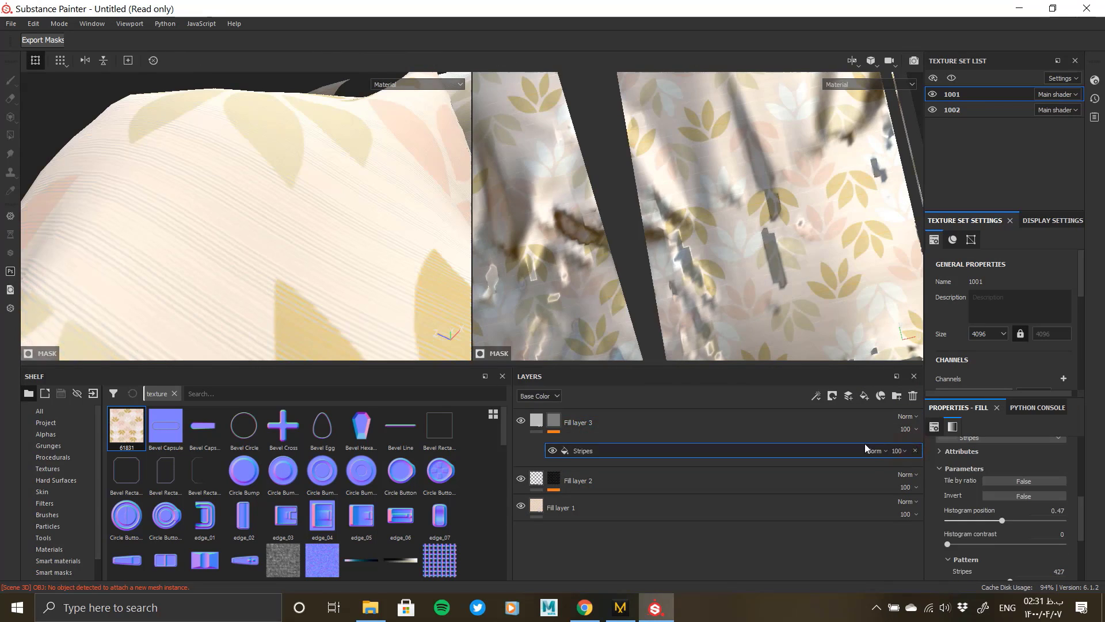
Display Fill layer 3's mask and replace its Stripes texture with Anisotropic Noise.
click(542, 416)
alt+click(548, 421)
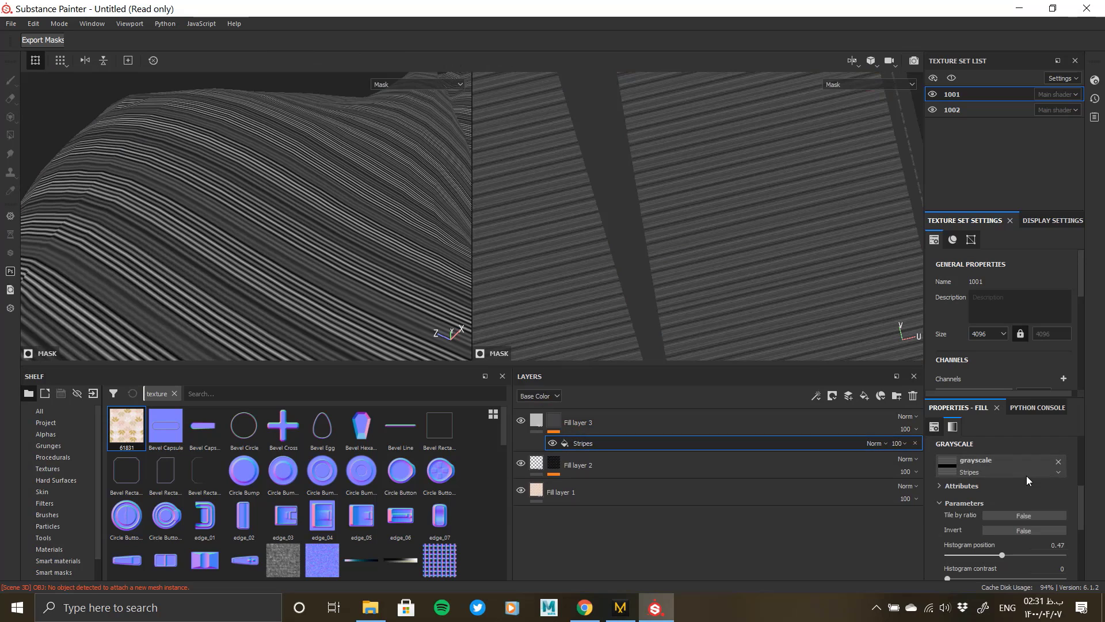
scroll(1027, 476, up, 1)
click(965, 506)
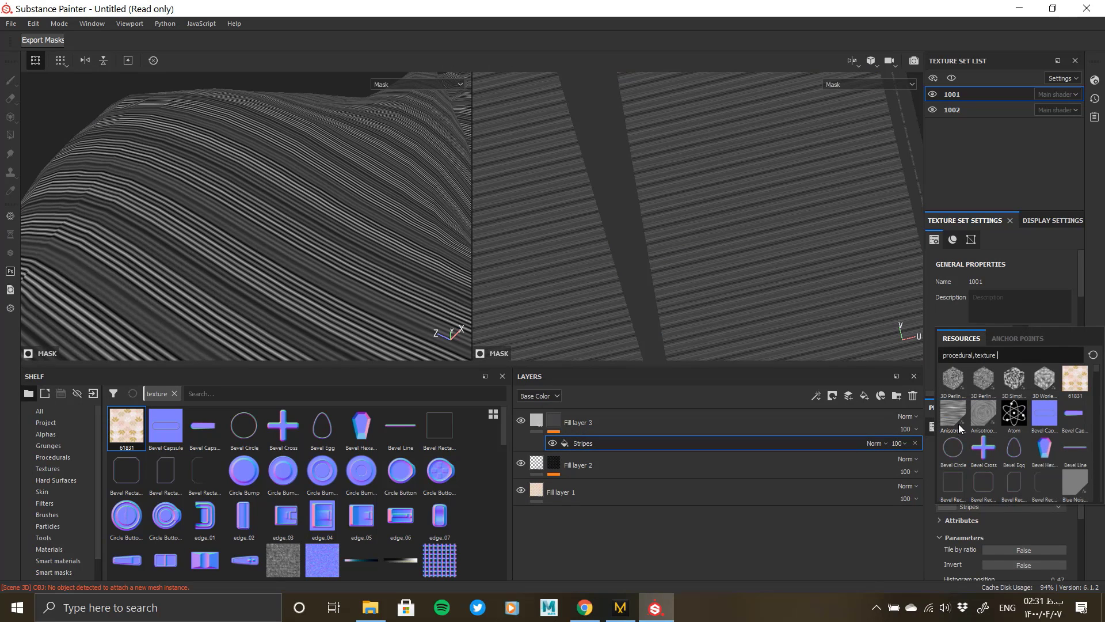
mouse_move(958, 423)
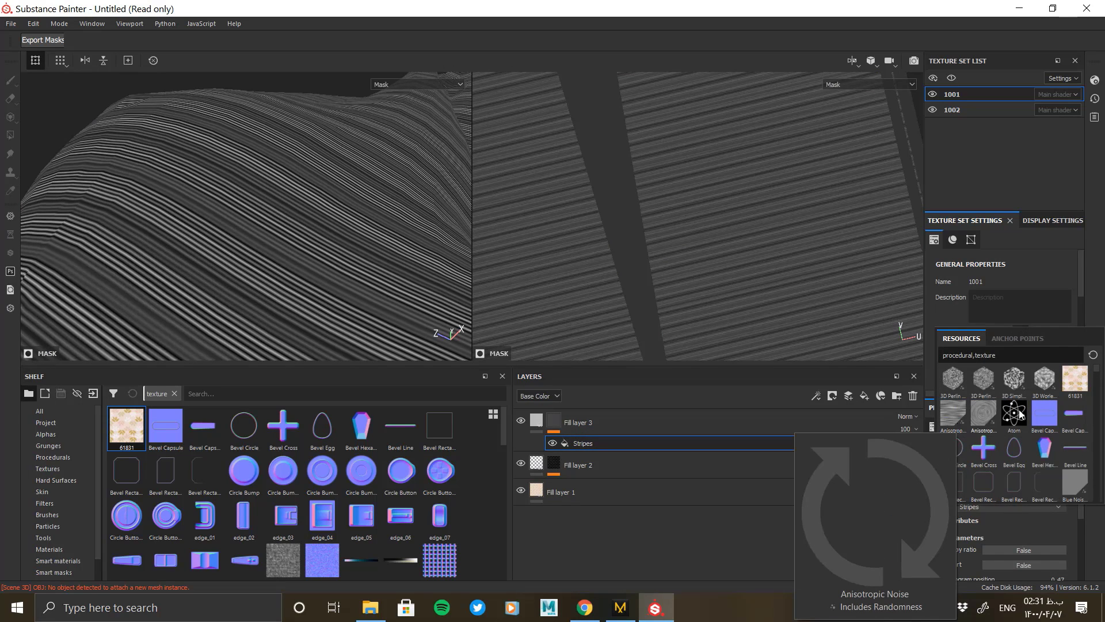
drag(1095, 371, 1089, 500)
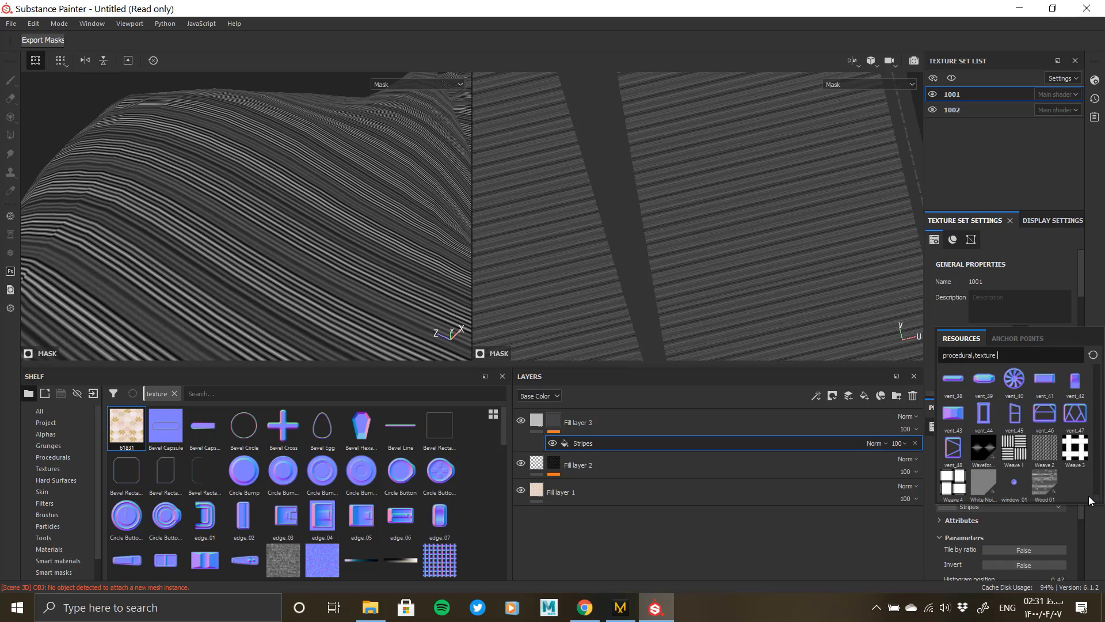
mouse_move(1039, 457)
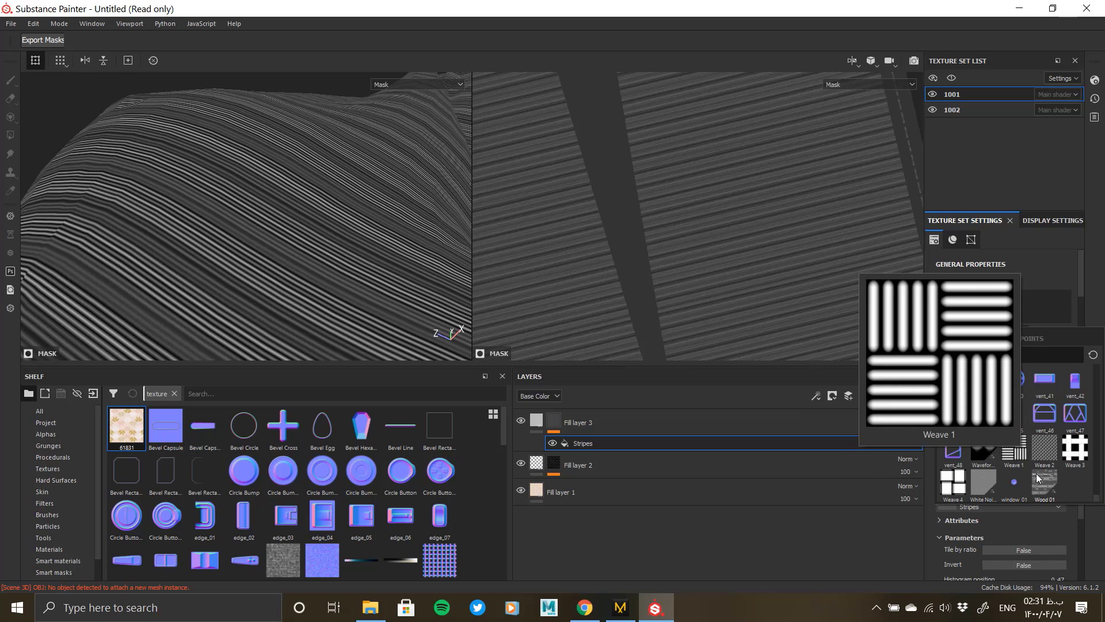
drag(1095, 499, 1099, 366)
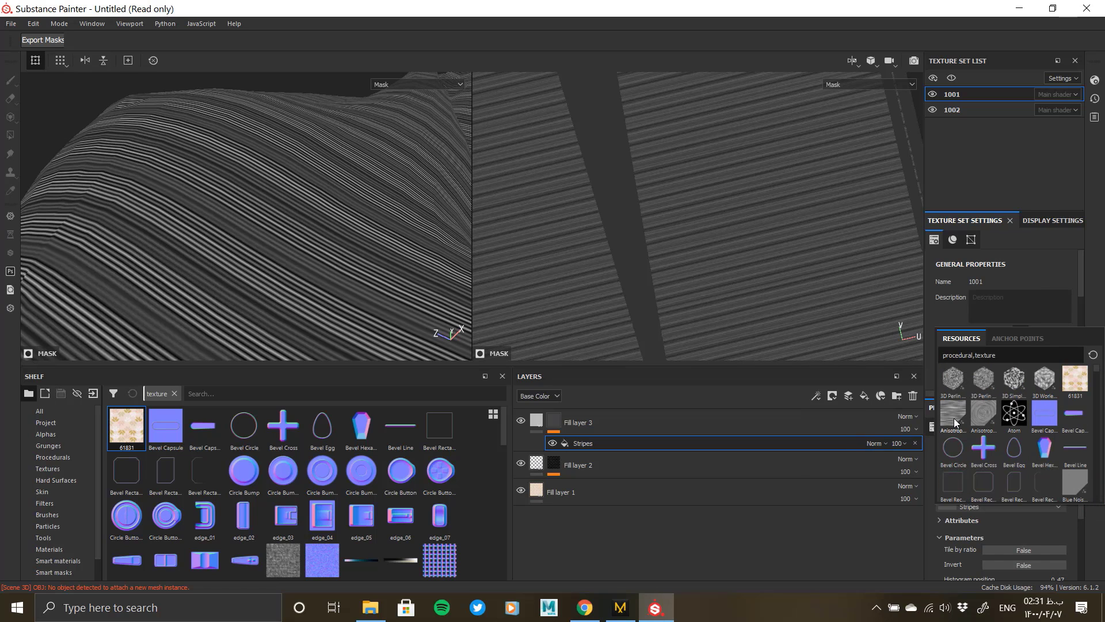
click(955, 422)
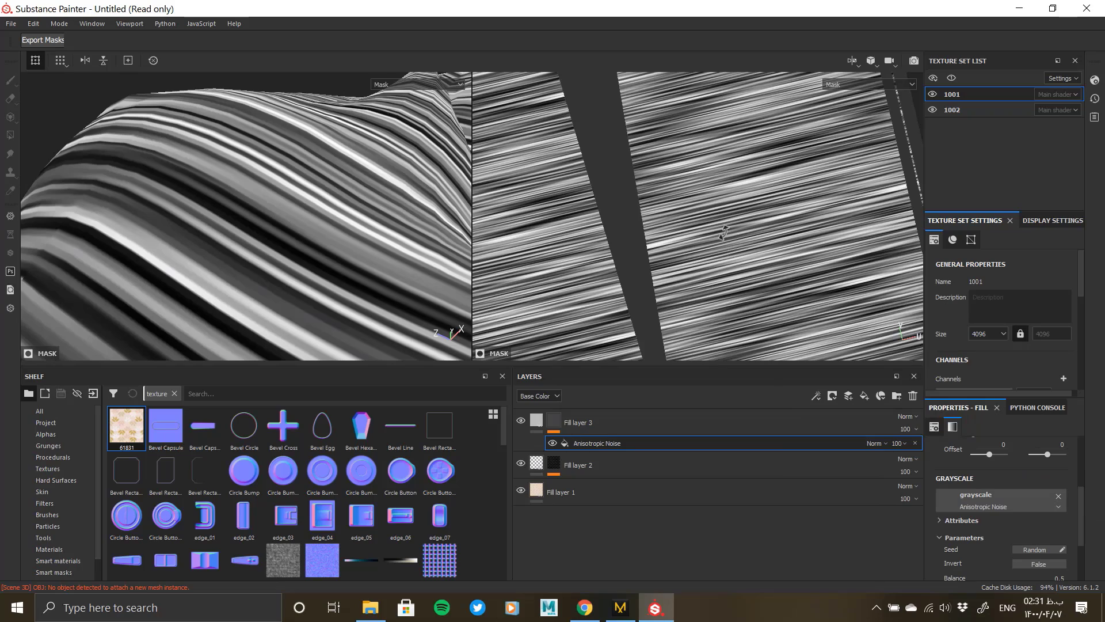
Set the Anisotropic Noise balance to 0.38 while checking the mask across the whole shirt.
alt+drag(724, 233, 743, 247)
alt+right_drag(737, 256, 592, 127)
alt+middle_drag(518, 86, 639, 213)
alt+right_drag(561, 171, 620, 258)
alt+right_drag(316, 244, 239, 230)
mouse_move(245, 202)
alt+mouse_down()
mouse_move(301, 257)
mouse_move(248, 196)
alt+mouse_up()
scroll(978, 526, down, 1)
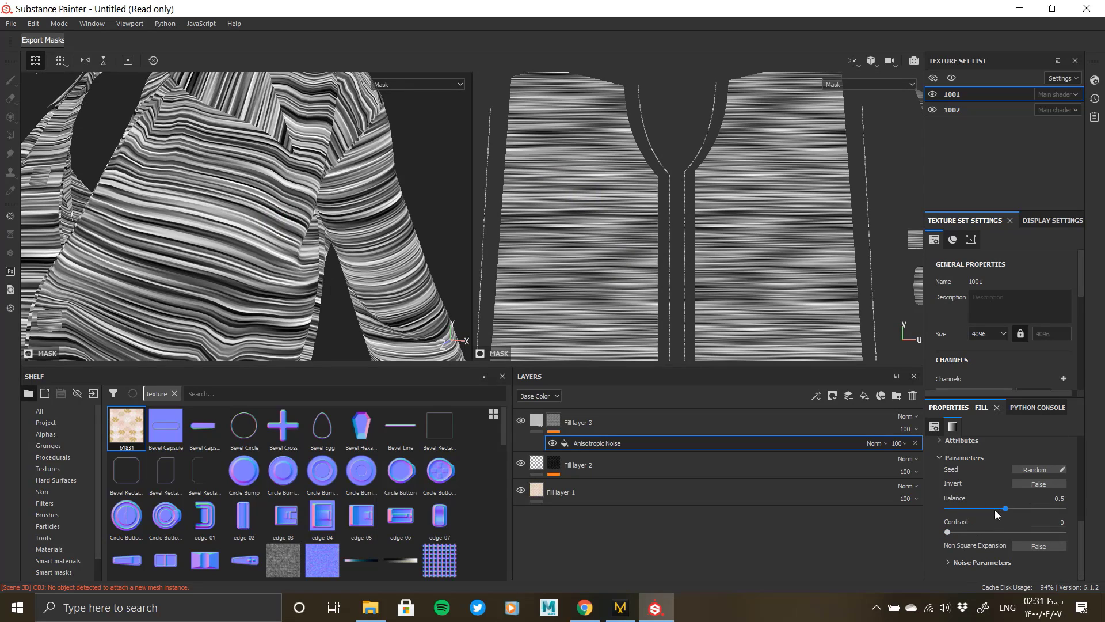
drag(1006, 509, 955, 481)
Set the noise's Y Amount to 352, enable Y Amount By Resolution and try the Rotate option.
click(949, 562)
click(1029, 504)
click(1045, 518)
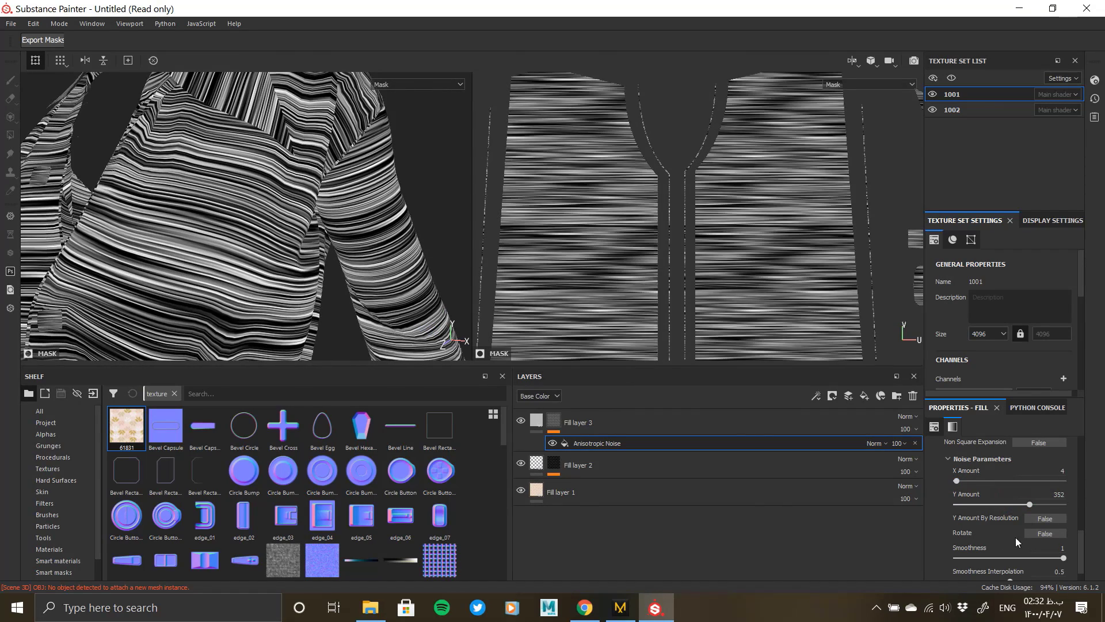
alt+right_drag(309, 280, 423, 294)
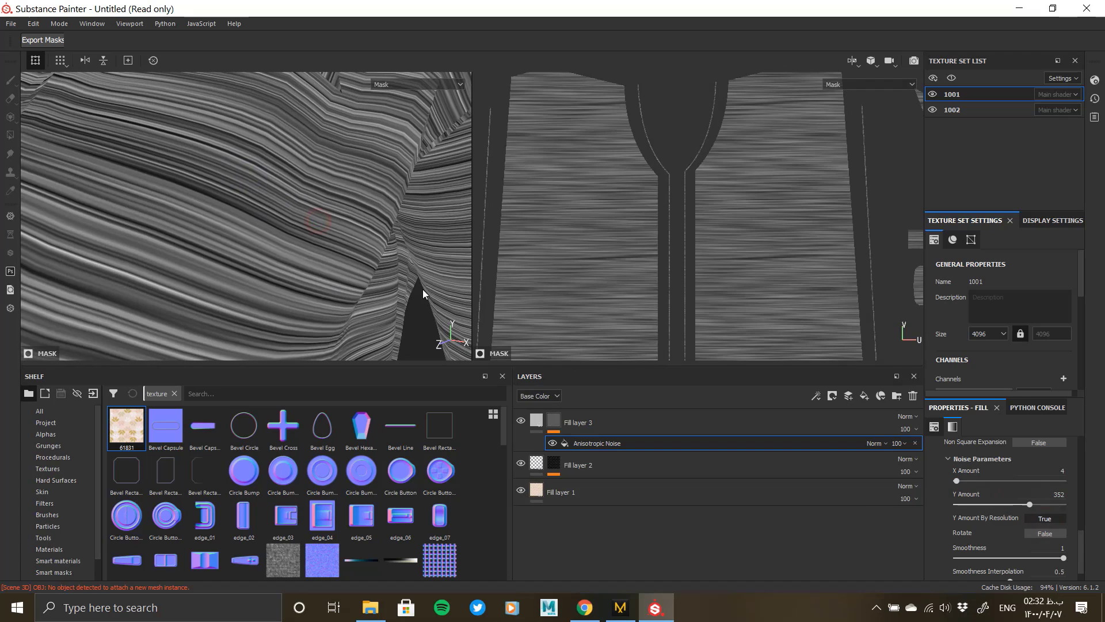
click(1051, 532)
click(1051, 532)
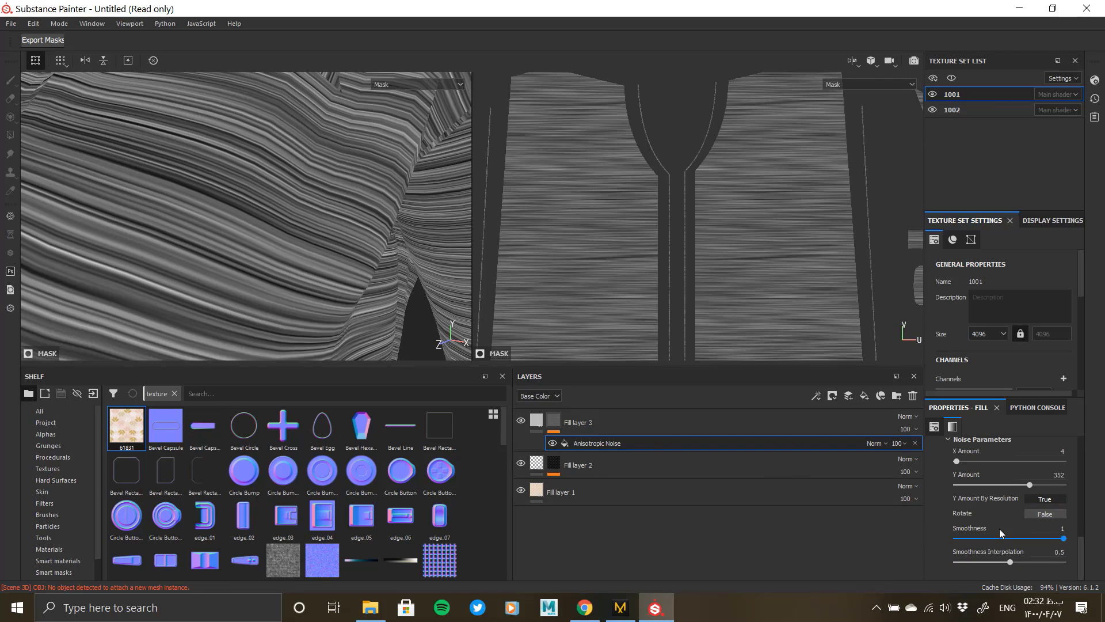
Set the noise's Smoothness Interpolation to 0.51 and Y Amount to 286, keeping Y Amount By Resolution enabled.
mouse_move(1063, 540)
mouse_down()
mouse_move(865, 536)
mouse_move(1068, 540)
mouse_up()
scroll(989, 526, up, 1)
drag(1028, 520, 1057, 521)
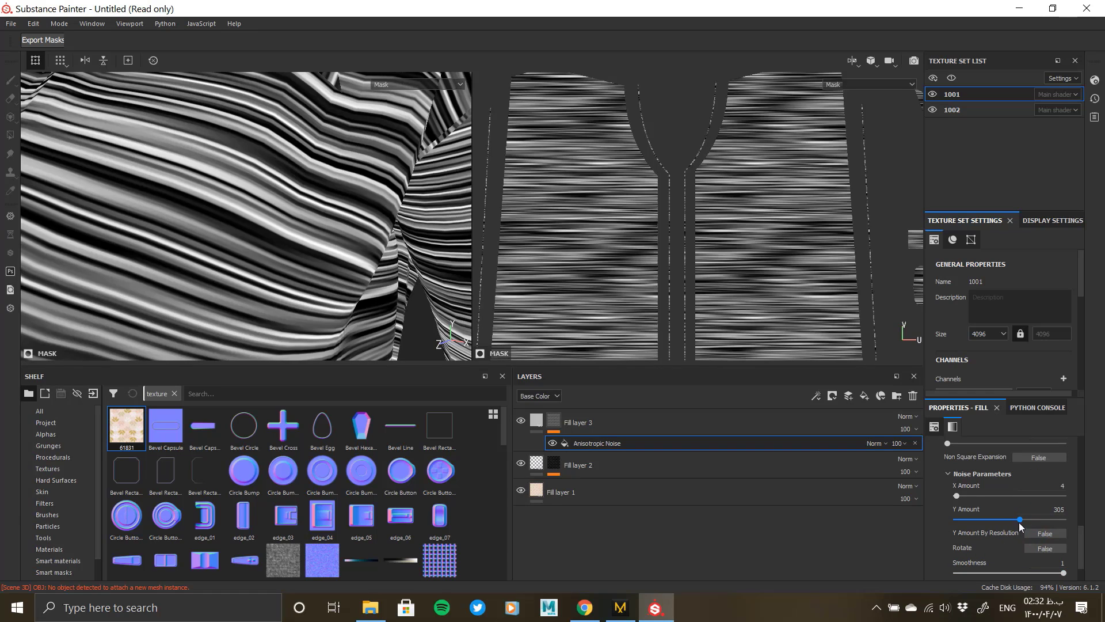
click(1030, 534)
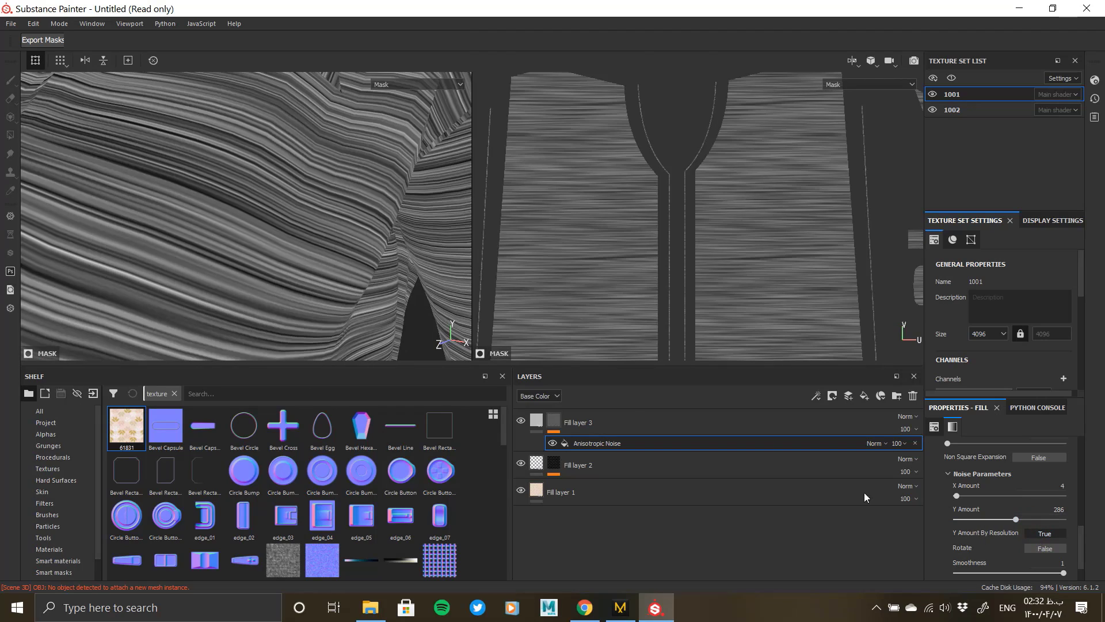
Set the UV scale of Fill layer 3's Anisotropic Noise mask to 8.
scroll(982, 505, up, 5)
scroll(970, 540, up, 3)
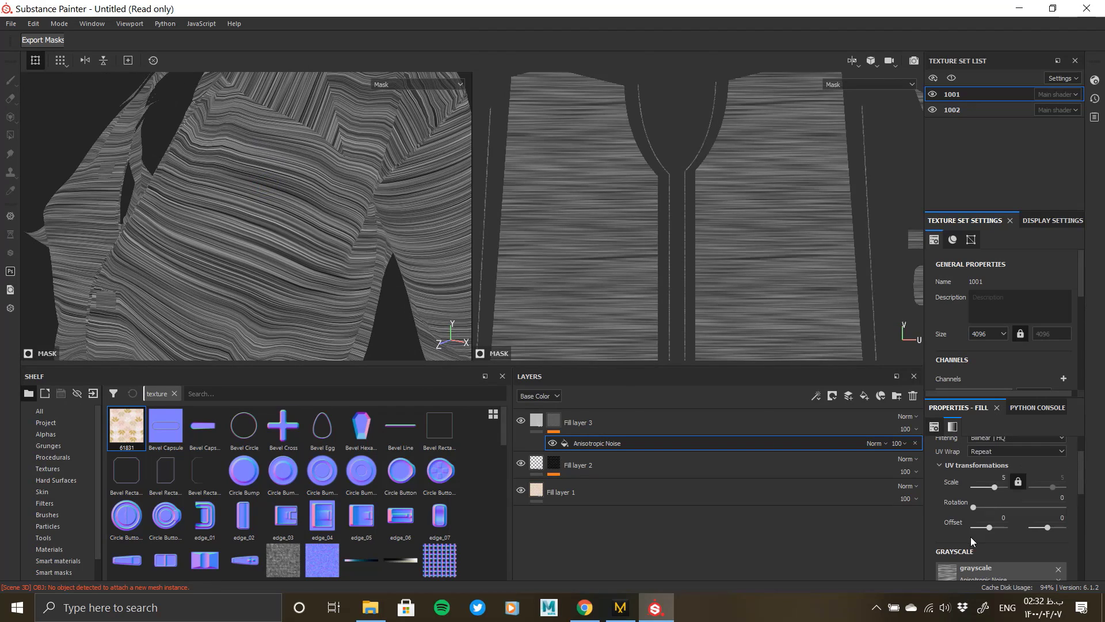
key(Return)
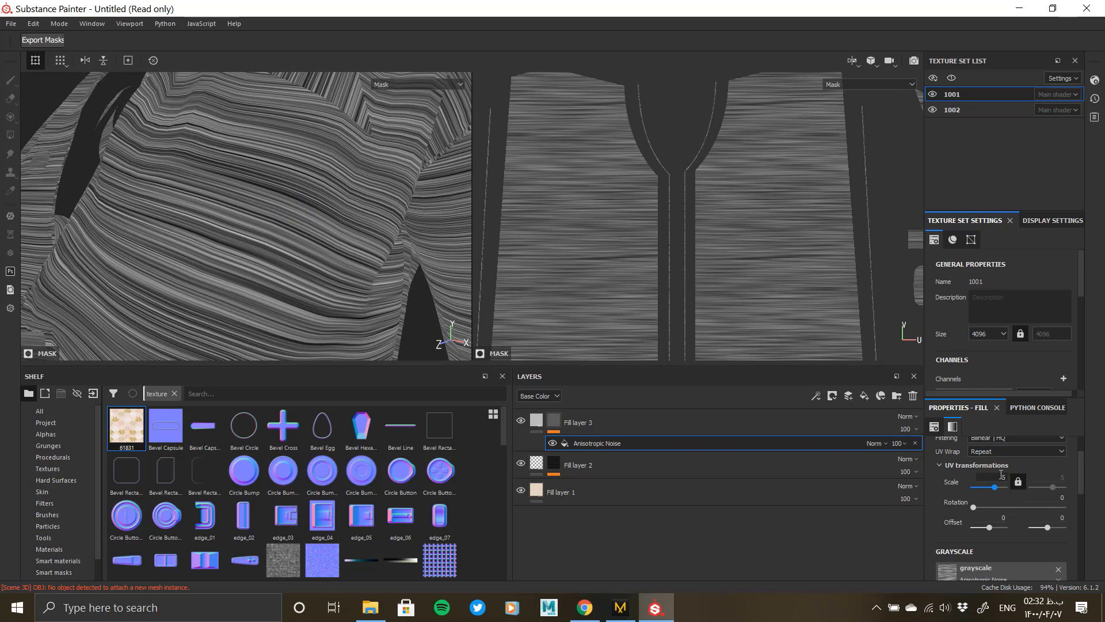
text(8)
key(Return)
alt+drag(305, 271, 218, 278)
alt+right_drag(219, 278, 244, 276)
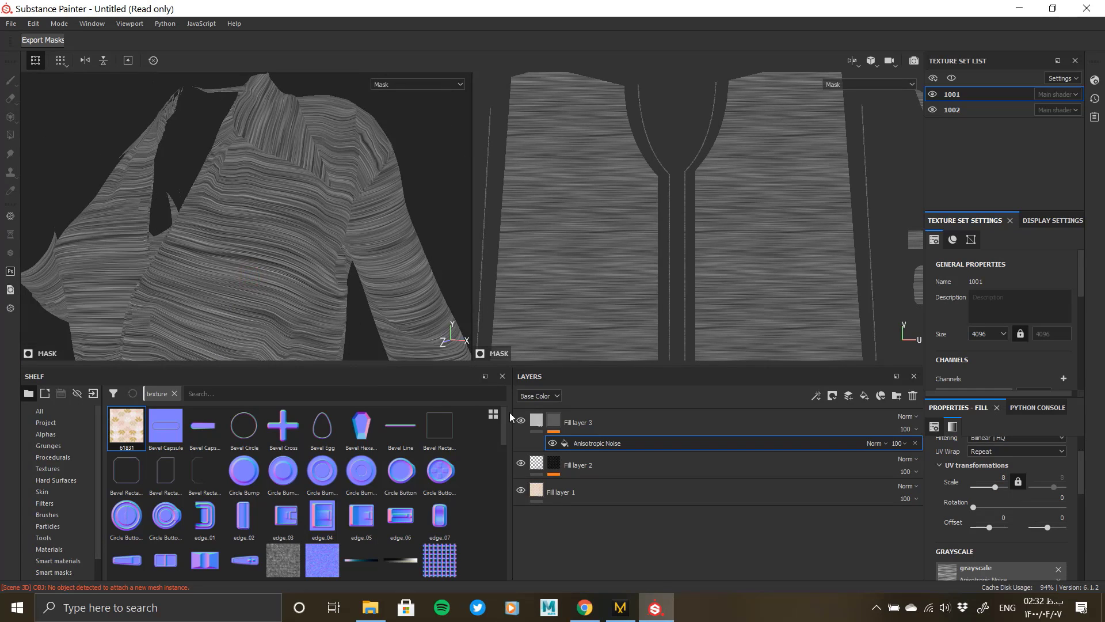
Switch off Fill layer 3's color channel, leaving only height, and set its height to about 0.058.
click(538, 418)
alt+right_drag(256, 233, 274, 176)
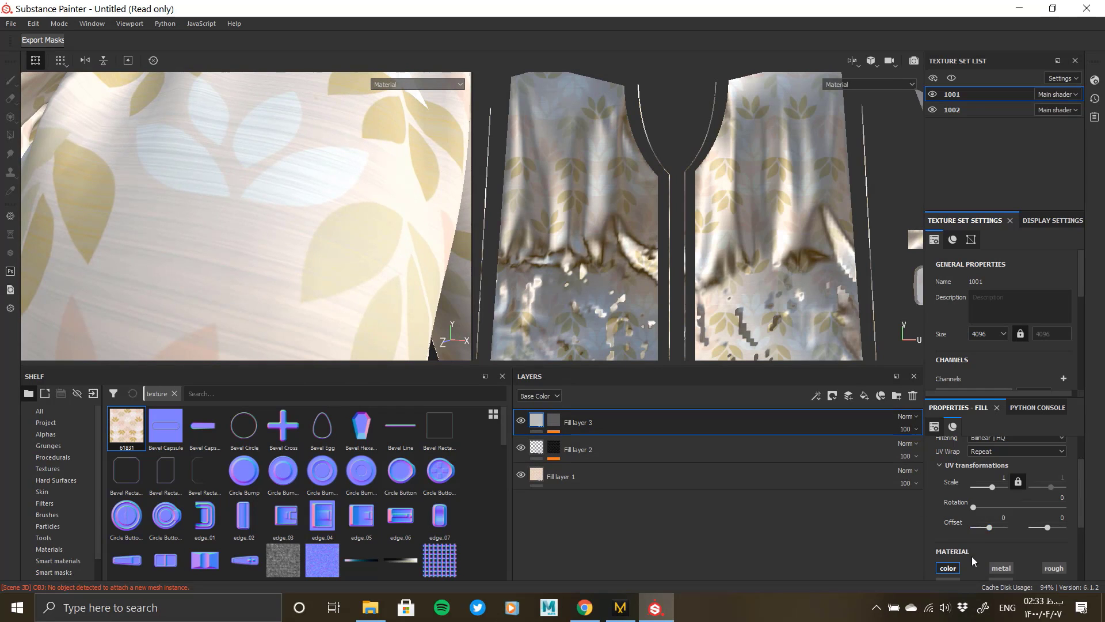
scroll(971, 556, down, 3)
scroll(993, 544, down, 2)
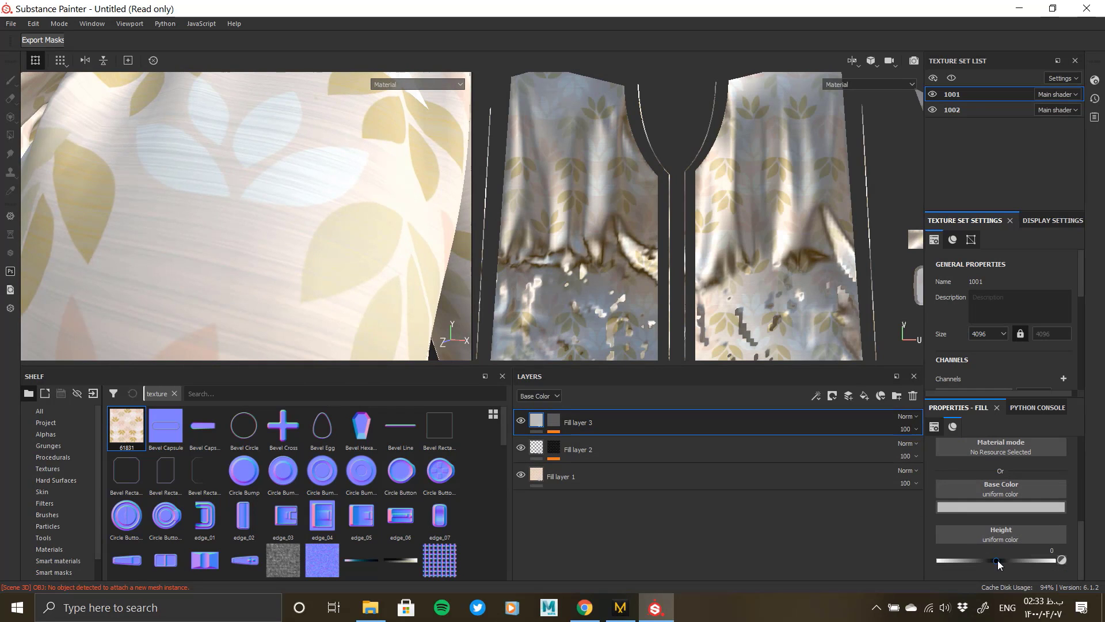
scroll(974, 510, up, 1)
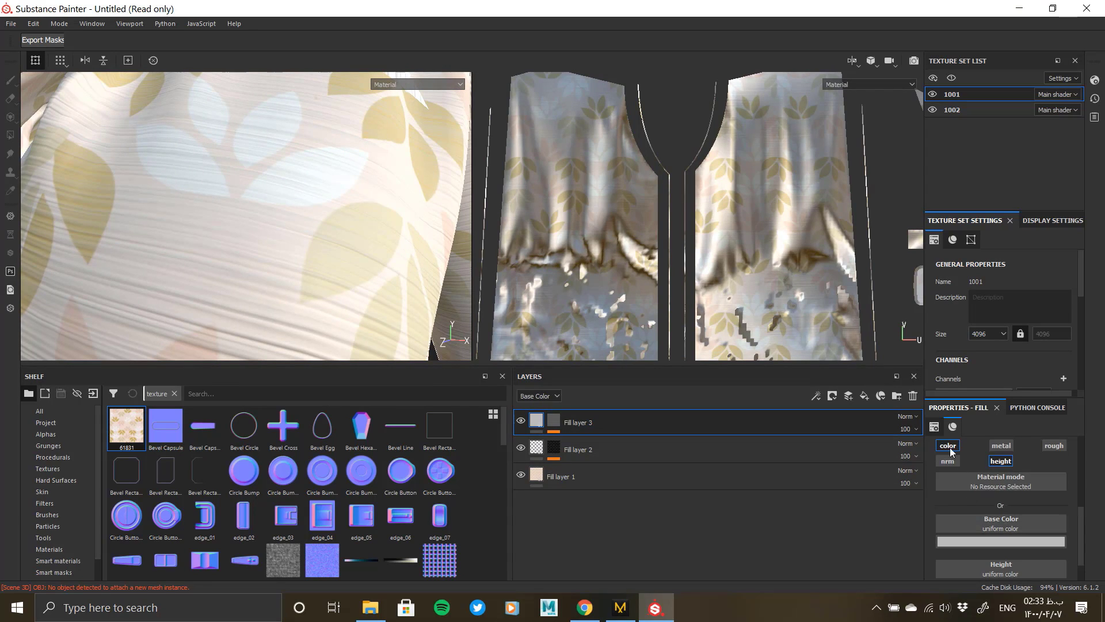
click(948, 449)
alt+drag(301, 224, 198, 228)
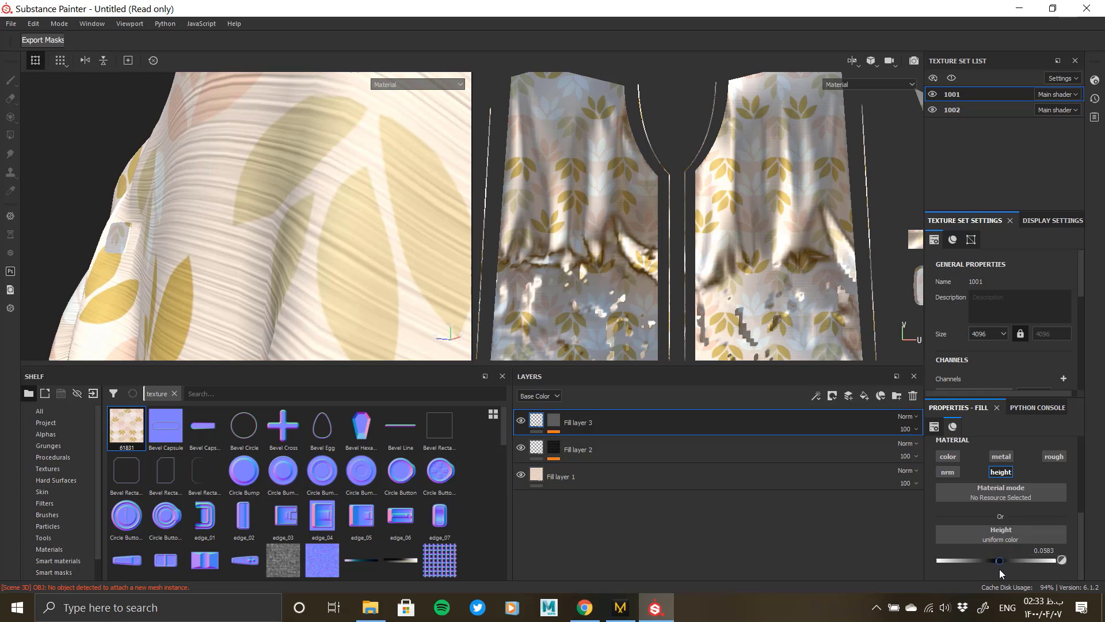
Duplicate Fill layer 3 and enable Rotate on the copy's Anisotropic Noise to form crossing threads.
right_click(585, 420)
click(630, 228)
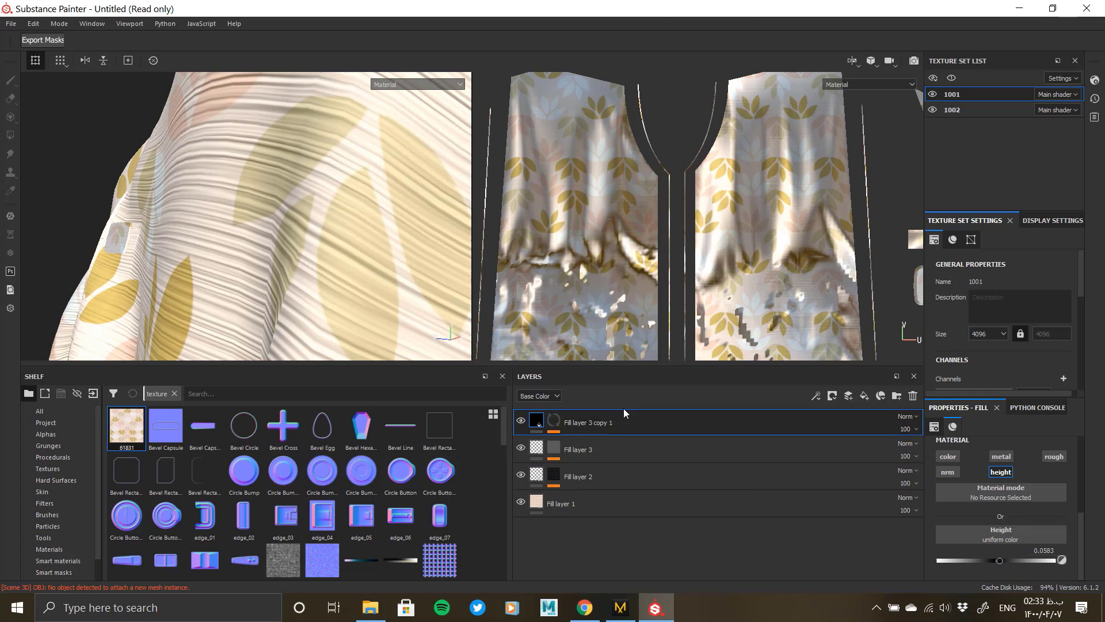
click(555, 422)
click(566, 444)
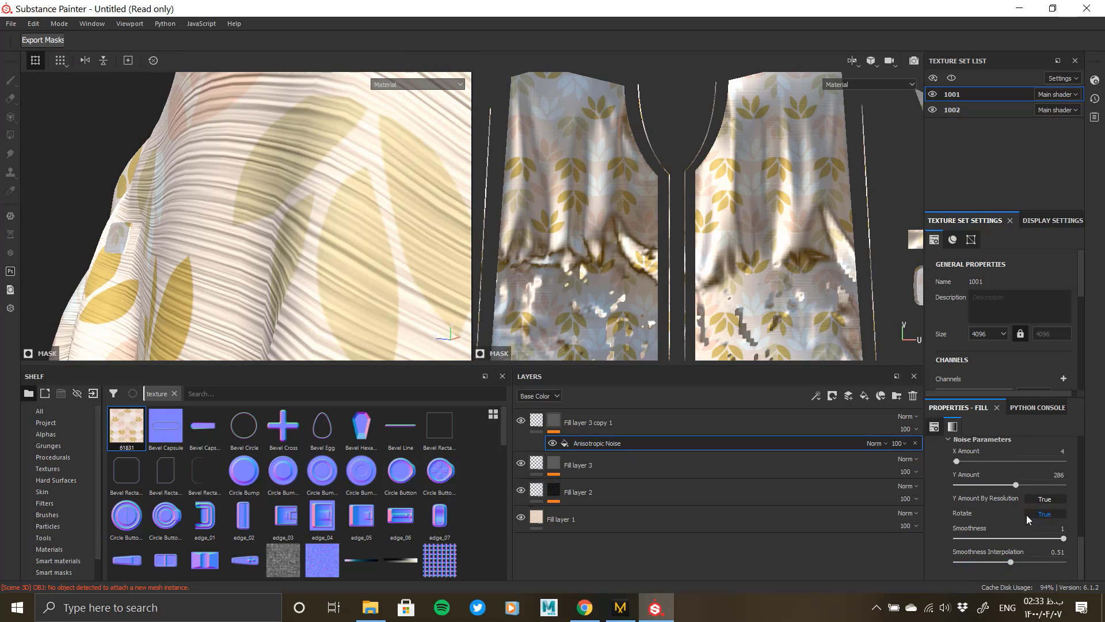
Examine the crossing thread relief on the shirt from several angles and distances.
alt+drag(294, 254, 269, 202)
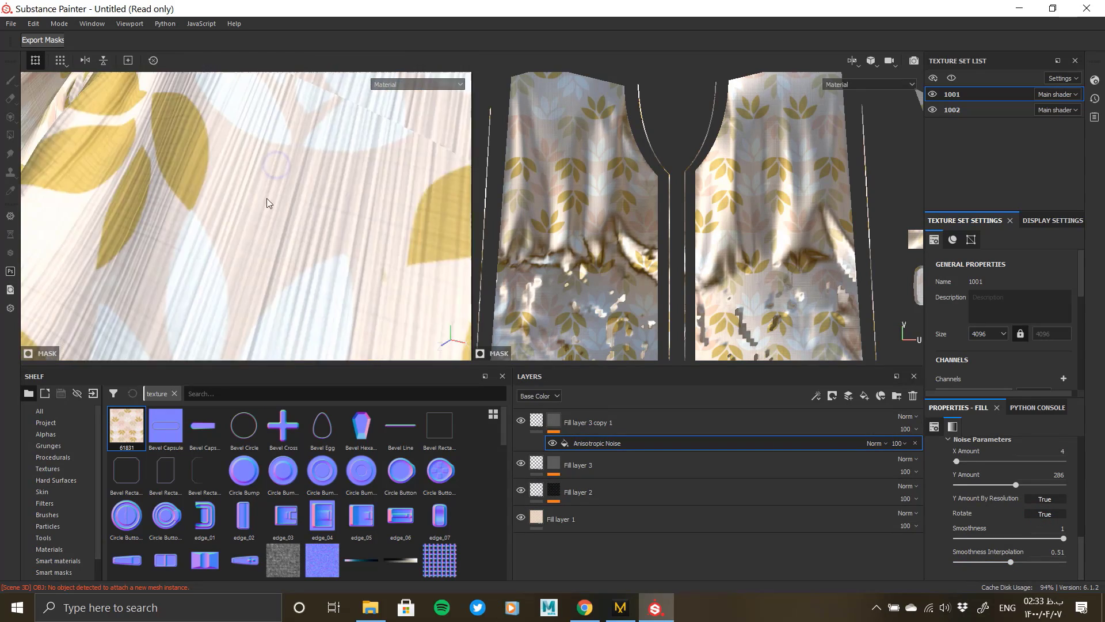
scroll(264, 244, down, 5)
mouse_move(264, 244)
alt+mouse_down()
mouse_move(230, 230)
mouse_move(300, 247)
mouse_move(275, 280)
alt+mouse_up()
mouse_move(275, 280)
shift+right_down()
mouse_move(205, 257)
mouse_move(216, 255)
shift+right_up()
alt+drag(230, 255, 288, 265)
mouse_move(287, 276)
shift+right_down()
mouse_move(264, 283)
mouse_move(307, 288)
shift+right_up()
alt+drag(308, 288, 301, 237)
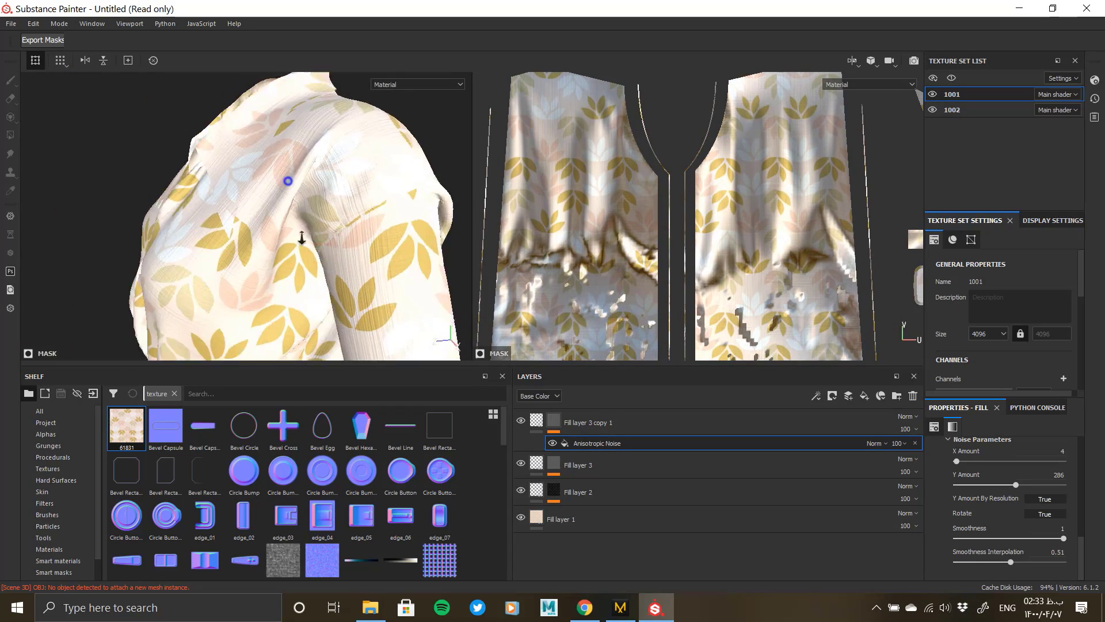
alt+right_drag(301, 237, 219, 230)
alt+middle_drag(219, 230, 235, 241)
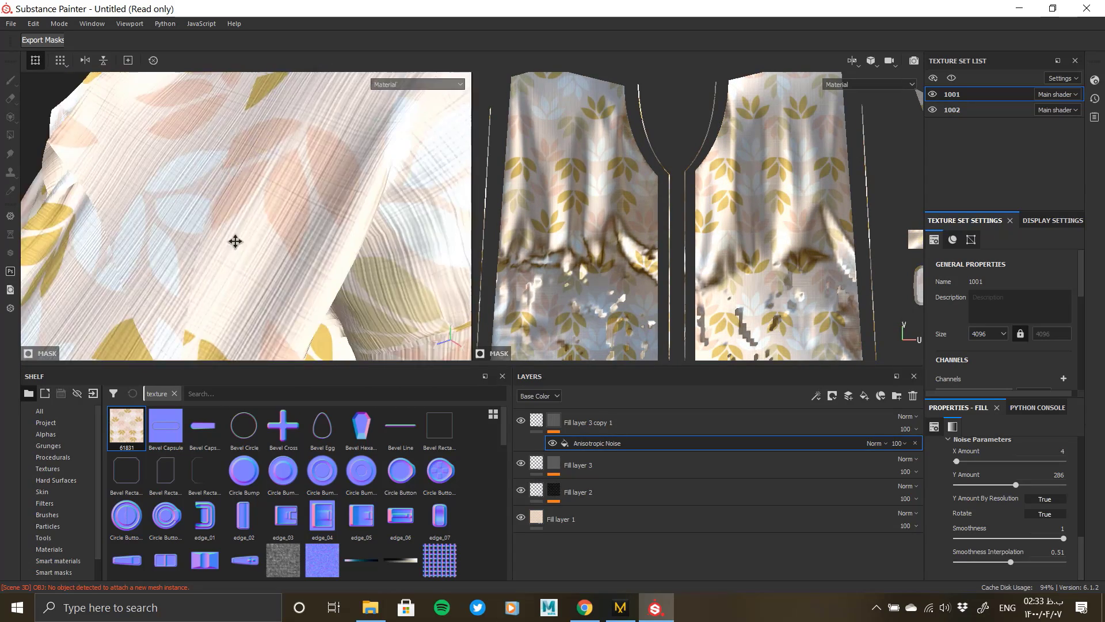
alt+drag(235, 242, 296, 263)
Add a Warp filter above the Anisotropic Noise in the duplicated layer's mask and lower its intensity.
click(547, 422)
right_click(592, 435)
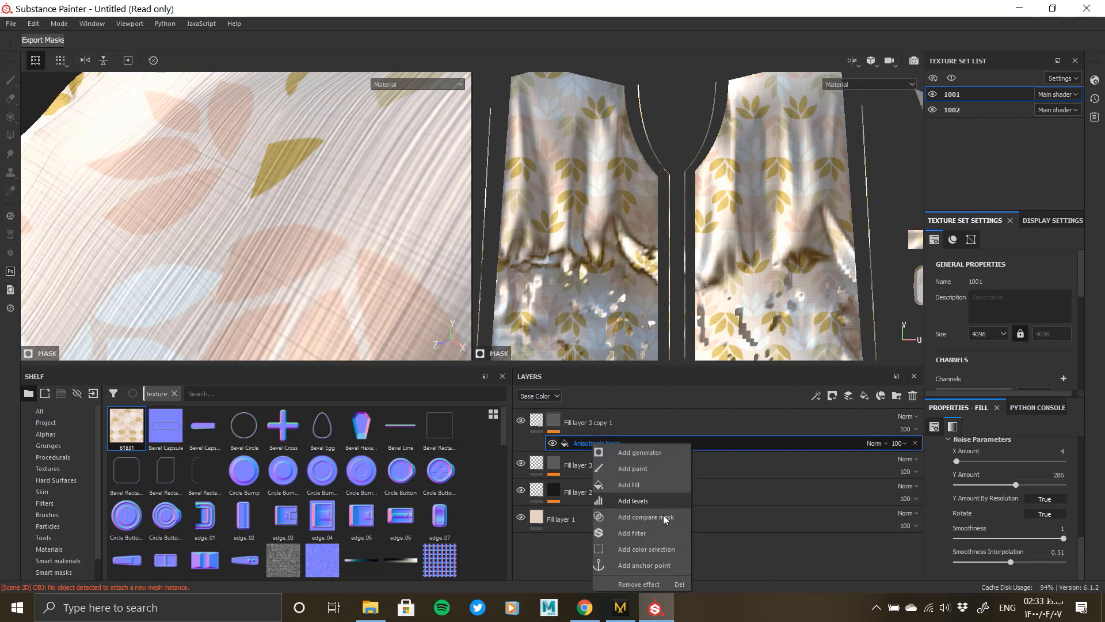
click(633, 499)
click(1005, 443)
scroll(1049, 511, down, 5)
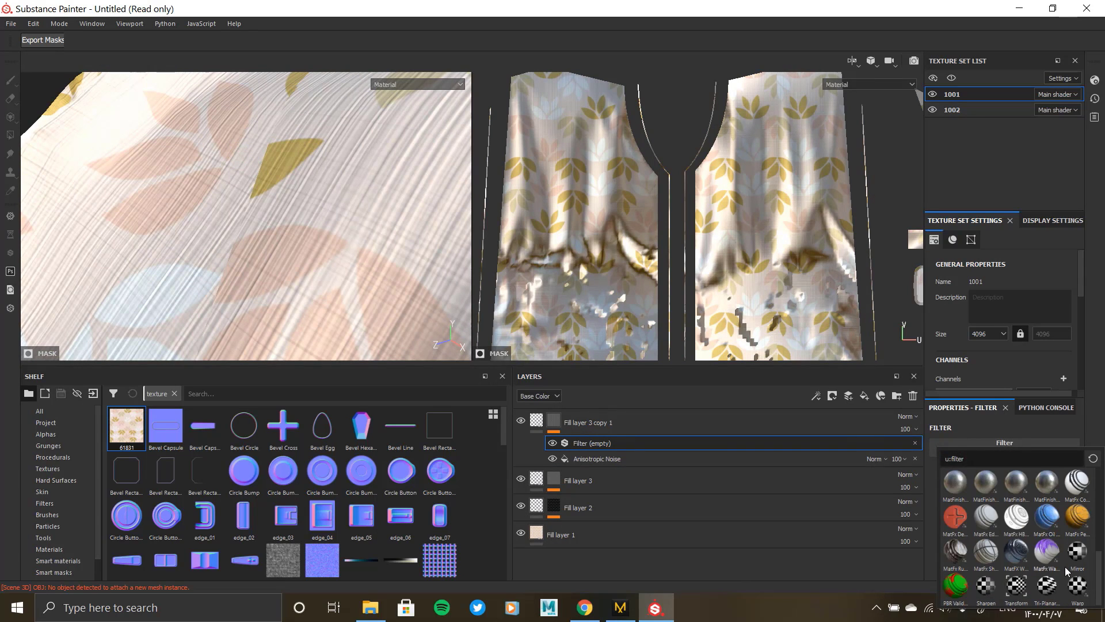
click(1077, 586)
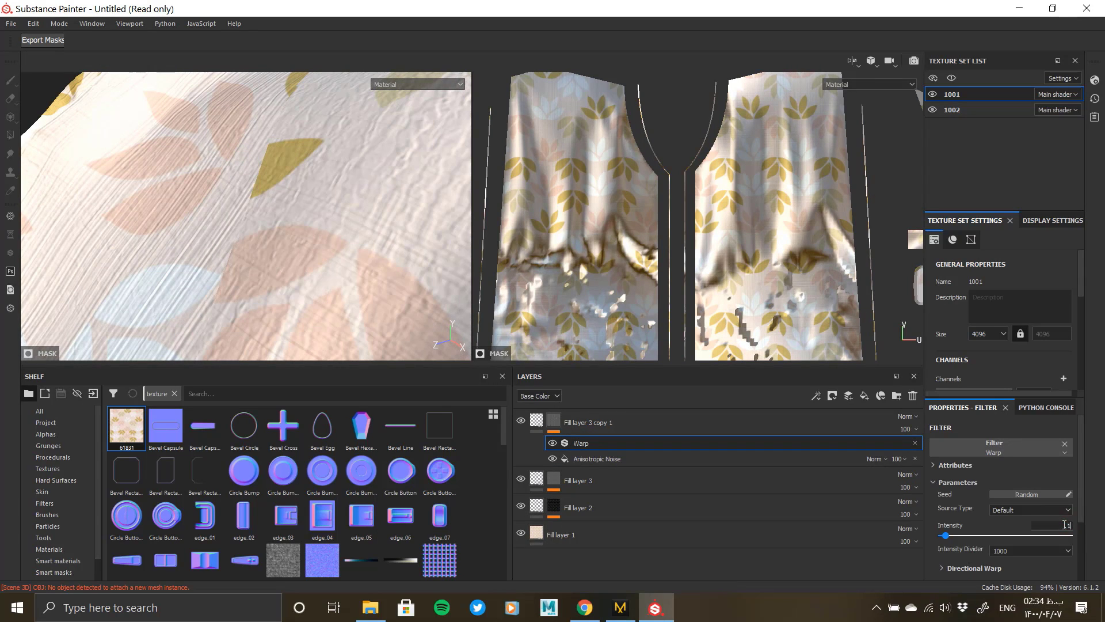
Add a Warp filter above Fill layer 3's Anisotropic Noise with an intensity of 0.1.
ctrl+drag(587, 459, 581, 482)
right_click(620, 504)
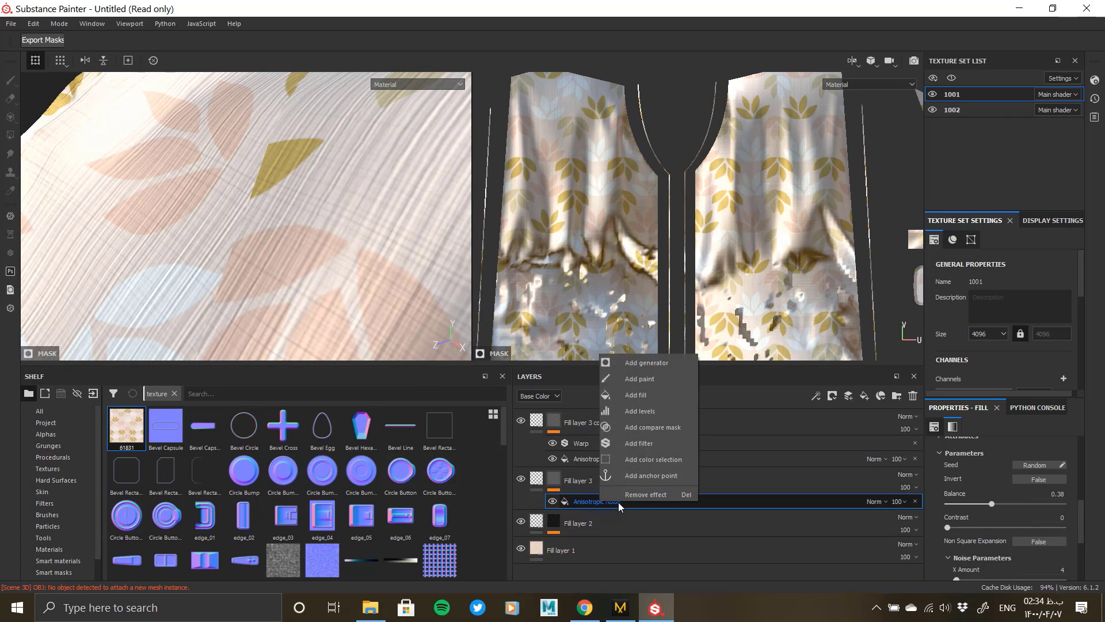
click(651, 446)
click(1002, 446)
click(1076, 582)
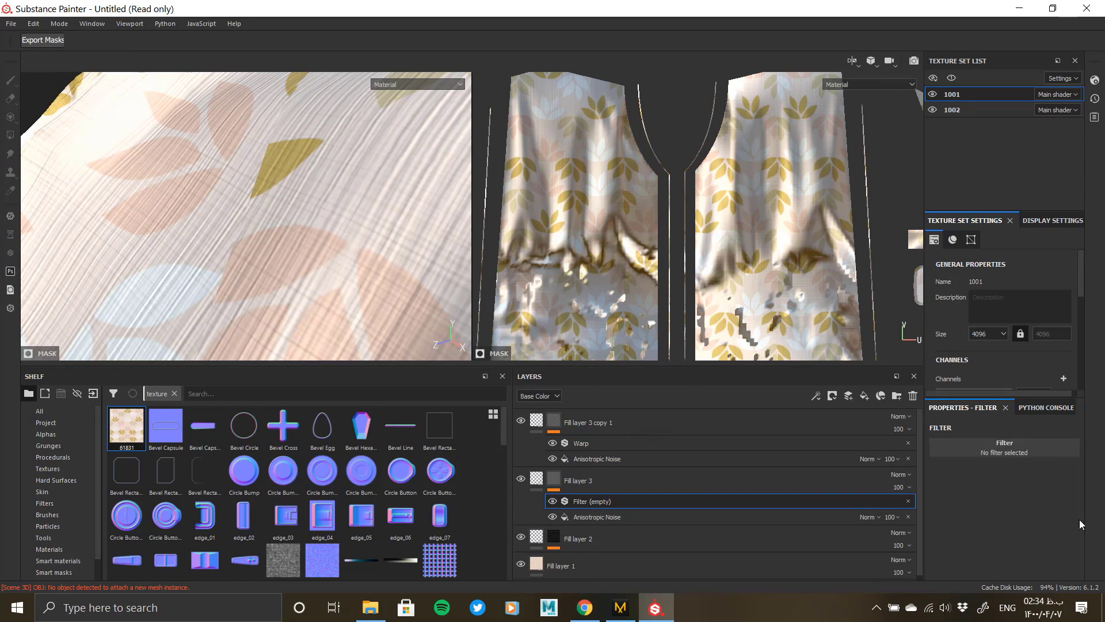
text(0.1)
key(Return)
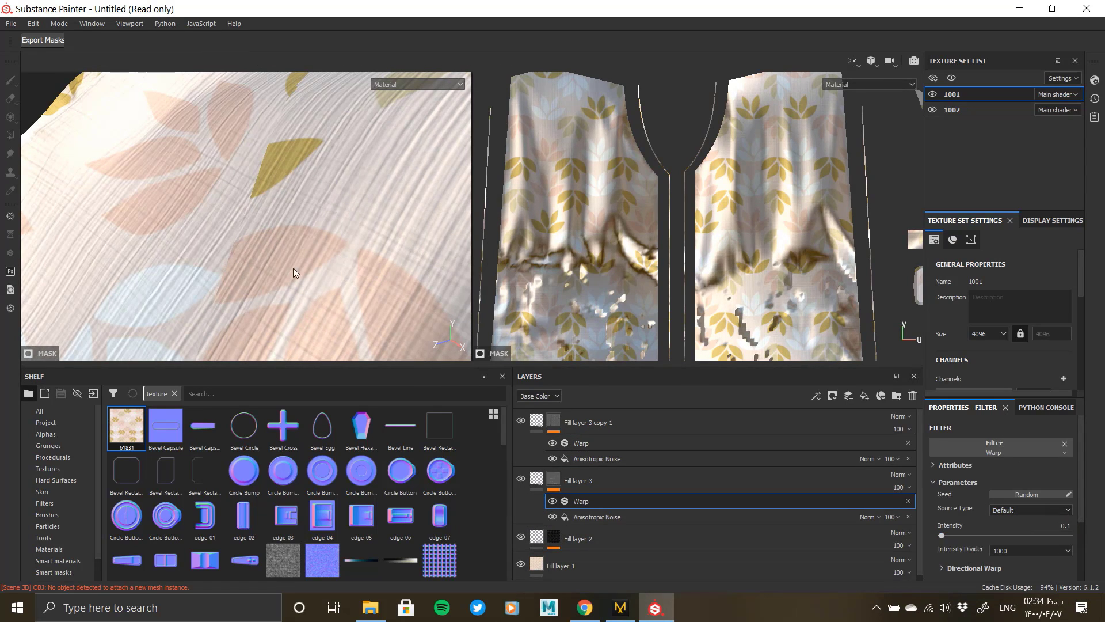
Examine the warped woven threads on the shirt's collar, front and shoulder.
alt+drag(229, 298, 340, 274)
alt+right_drag(339, 274, 236, 238)
alt+drag(236, 238, 254, 177)
alt+right_drag(255, 177, 259, 270)
alt+middle_drag(259, 270, 280, 262)
alt+drag(280, 262, 202, 178)
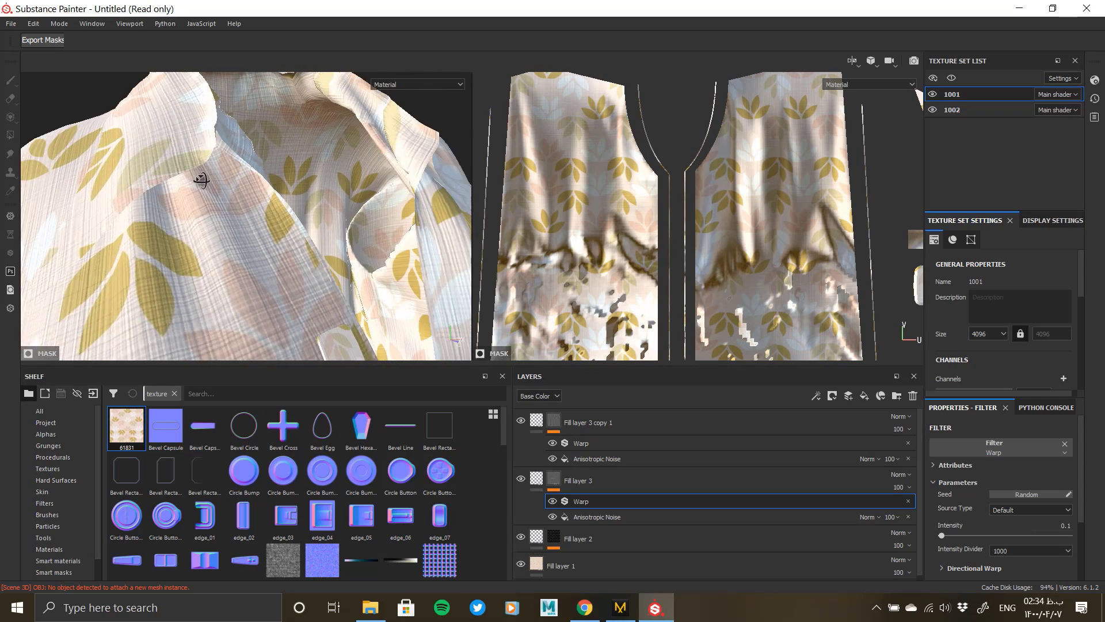
alt+right_drag(202, 178, 288, 221)
alt+drag(288, 222, 204, 213)
alt+right_drag(204, 214, 230, 242)
alt+drag(230, 242, 155, 183)
alt+right_drag(155, 183, 228, 240)
alt+drag(228, 240, 271, 316)
alt+right_drag(271, 316, 259, 282)
Add a white fill layer above Fill layer 2 with only the color channel, and give it a black mask.
click(637, 539)
click(864, 396)
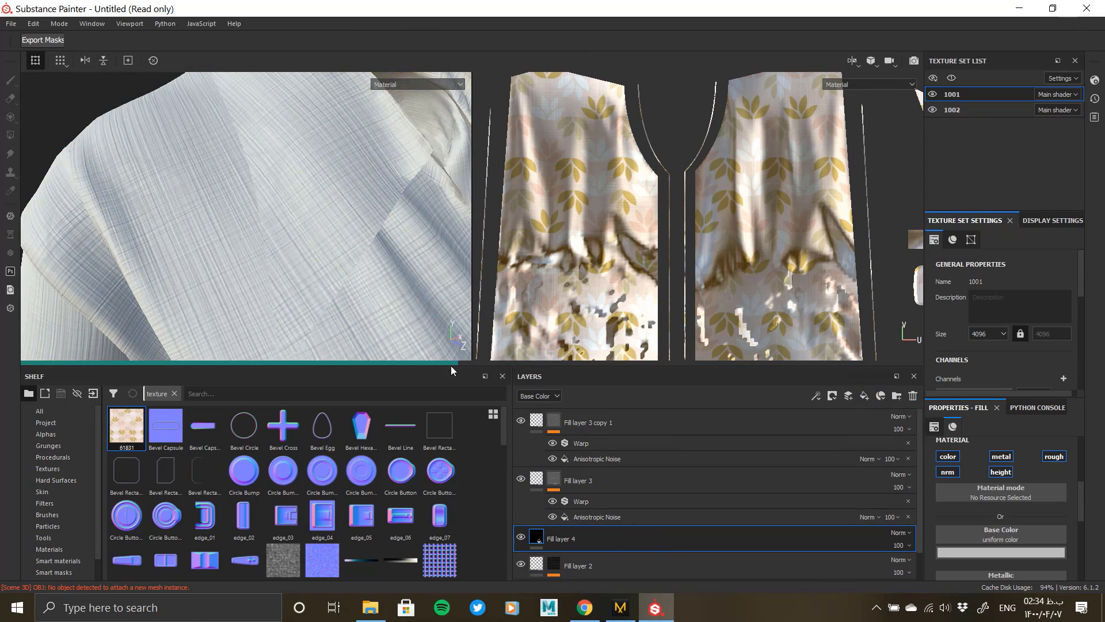
click(982, 555)
drag(959, 486, 907, 421)
right_click(556, 539)
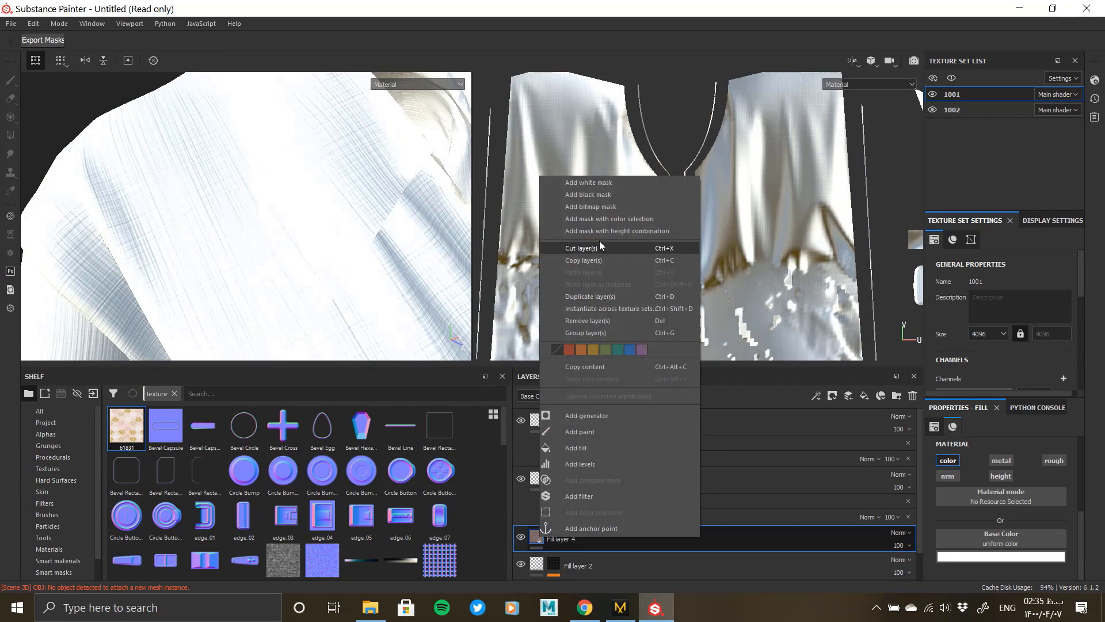
click(599, 241)
scroll(982, 541, down, 2)
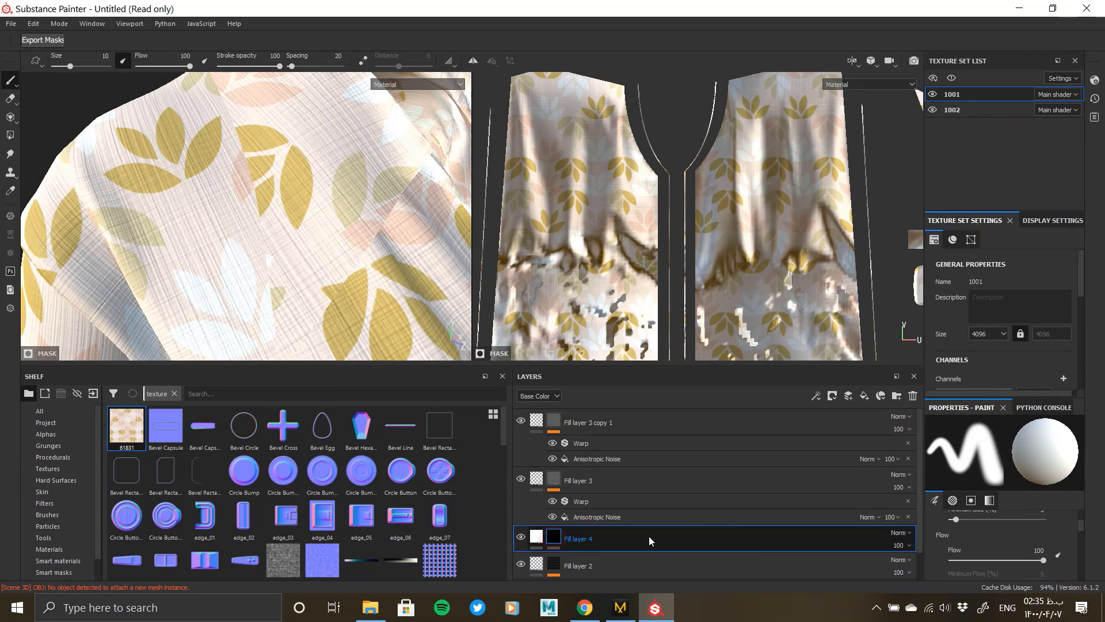
Add a fill to Fill layer 4's mask and assign the Perlin Noise procedural to it.
right_click(556, 539)
click(599, 449)
click(998, 475)
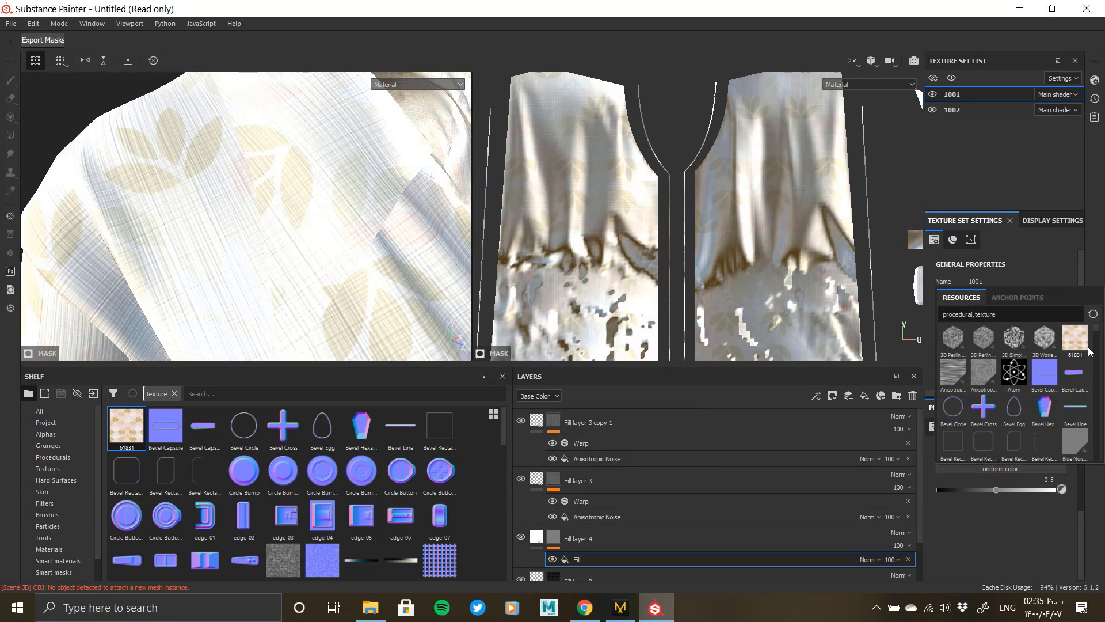
drag(1098, 334, 1098, 459)
scroll(1066, 410, up, 5)
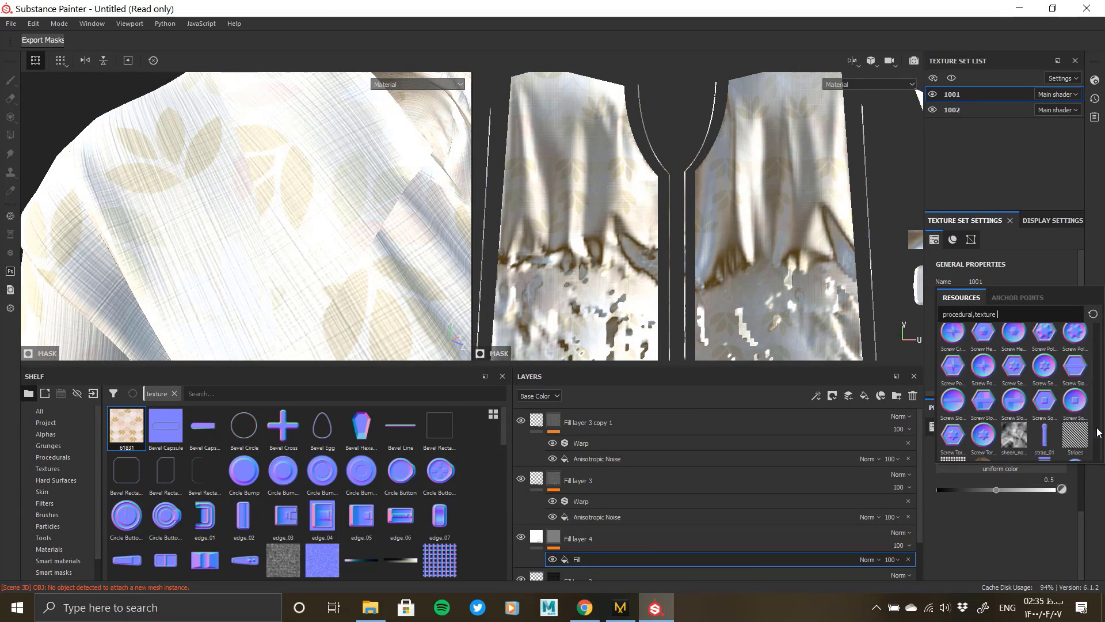
scroll(1066, 411, up, 3)
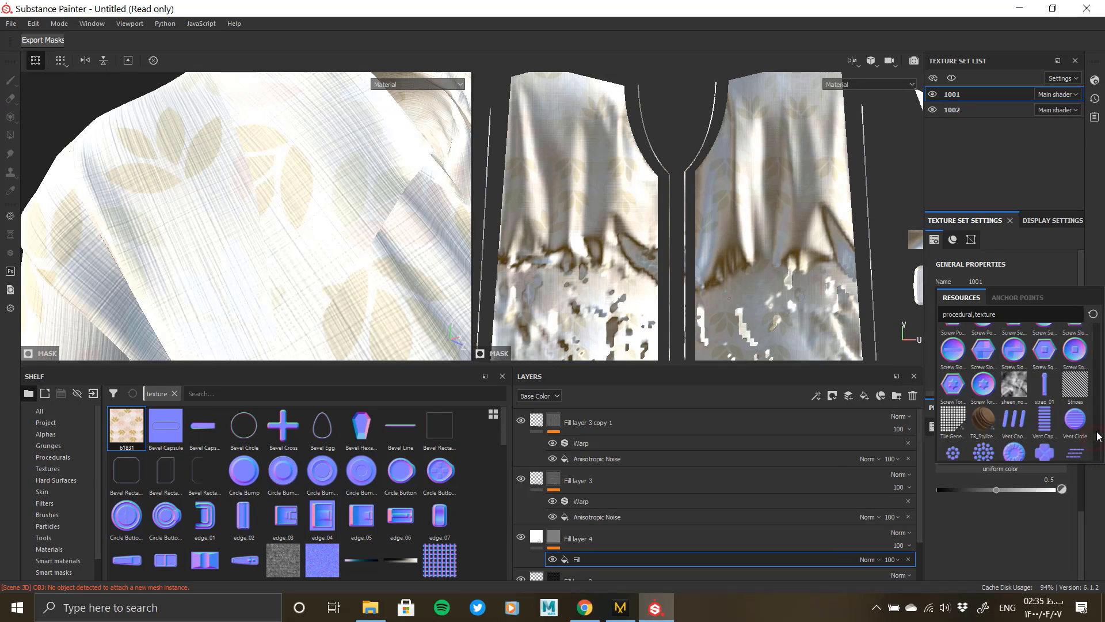
mouse_move(1047, 421)
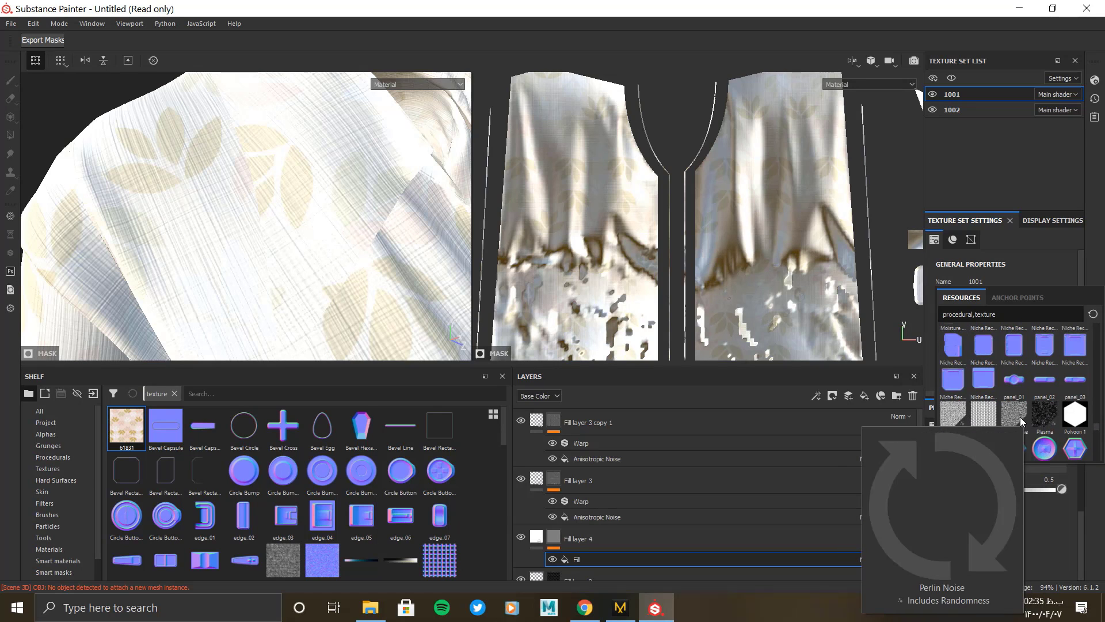
scroll(1098, 419, up, 5)
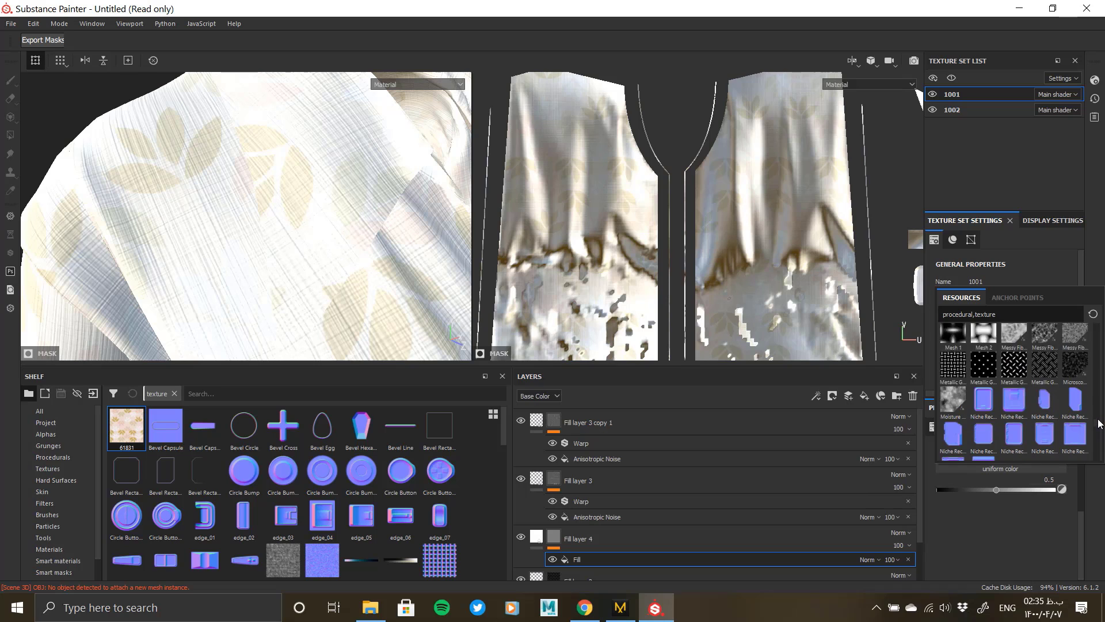
scroll(1098, 419, up, 8)
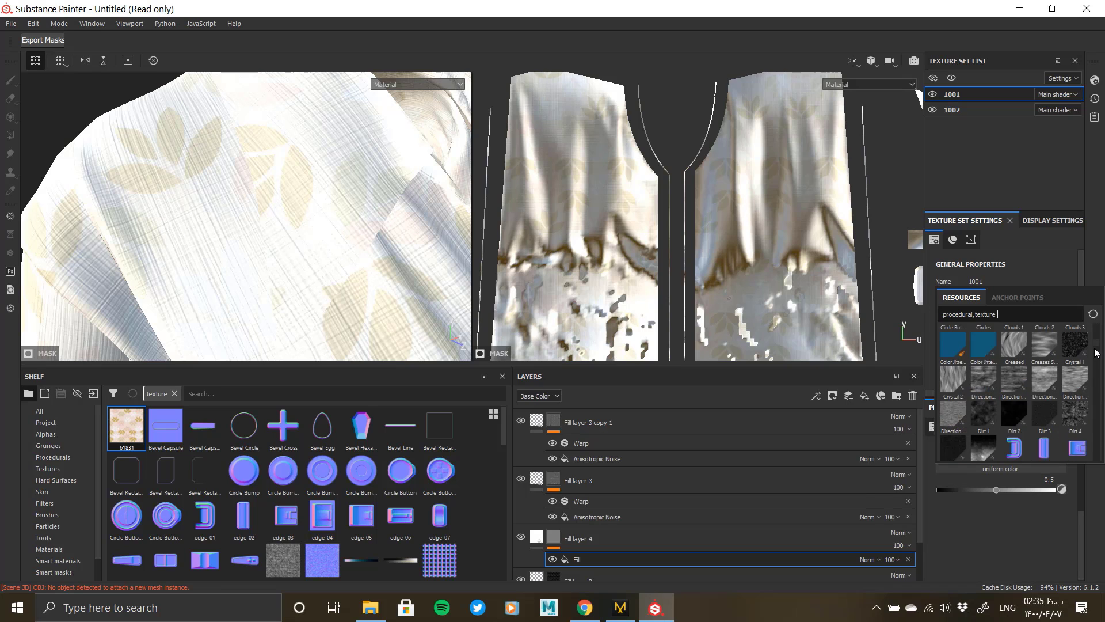
text(per)
mouse_move(1078, 330)
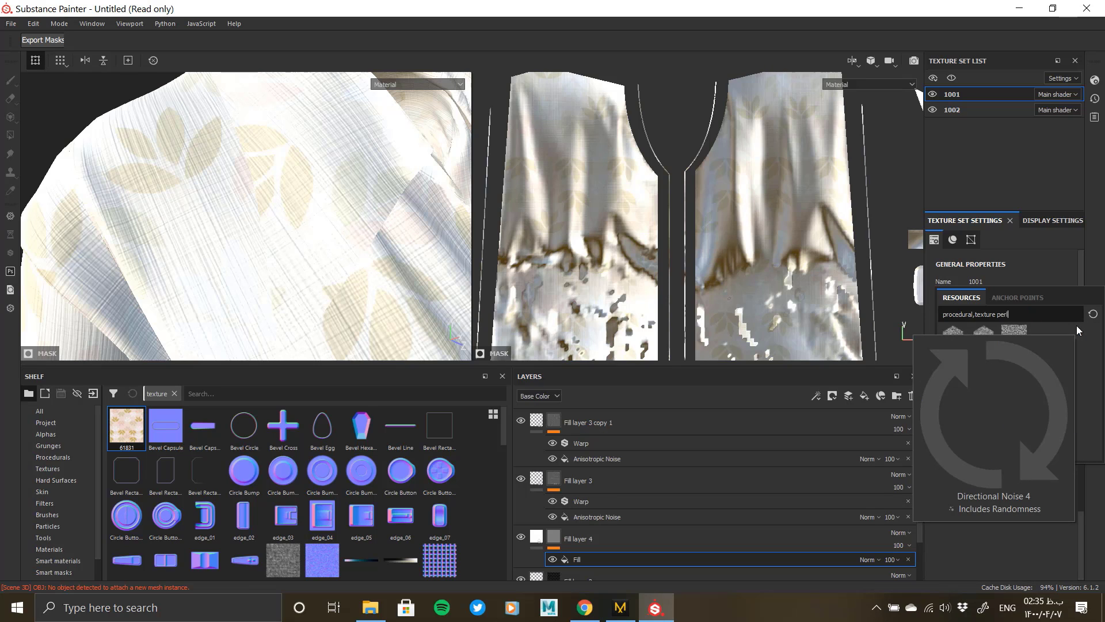
click(1015, 338)
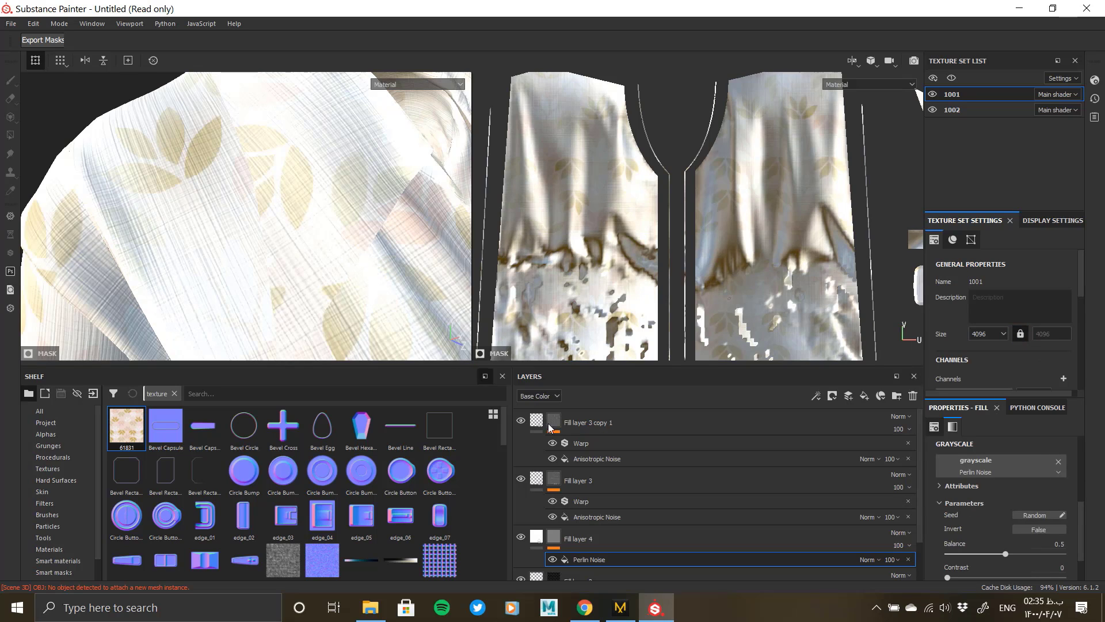
Isolate Fill layer 4's mask in the viewport and set the Perlin Noise balance to 0.3 and contrast to 0.05.
alt+click(553, 538)
scroll(197, 241, down, 5)
alt+drag(198, 241, 242, 239)
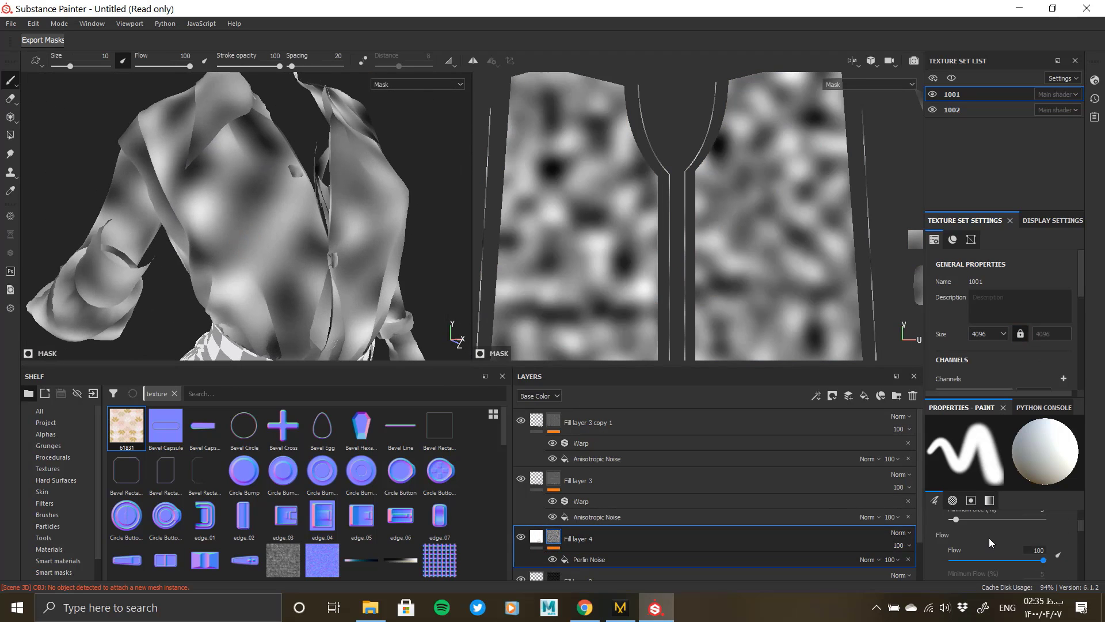
scroll(988, 536, down, 2)
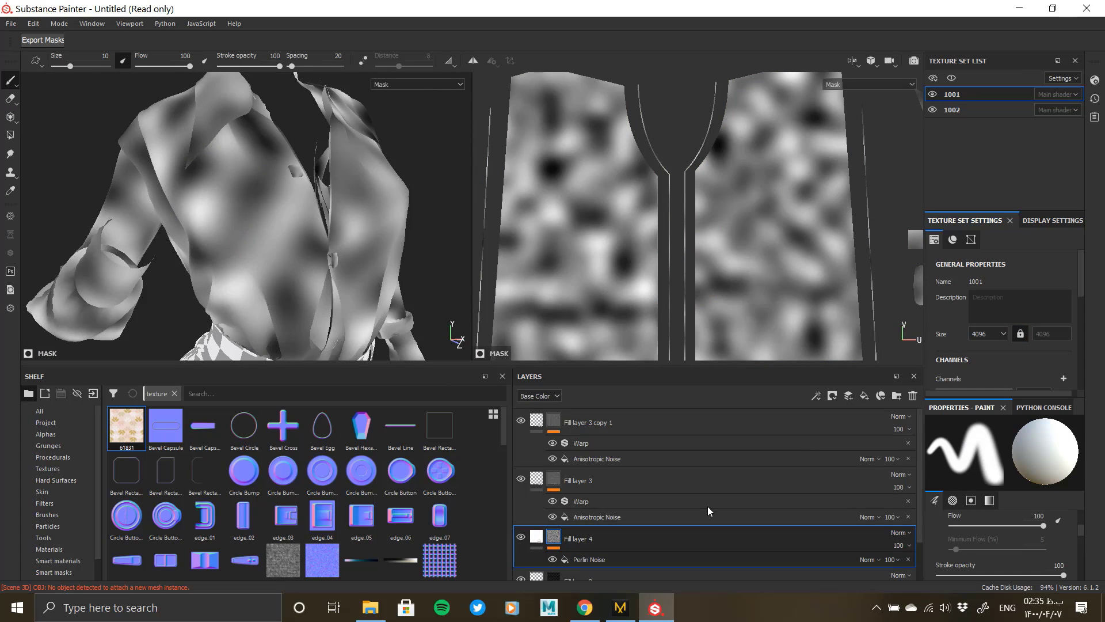
drag(1003, 398, 1003, 271)
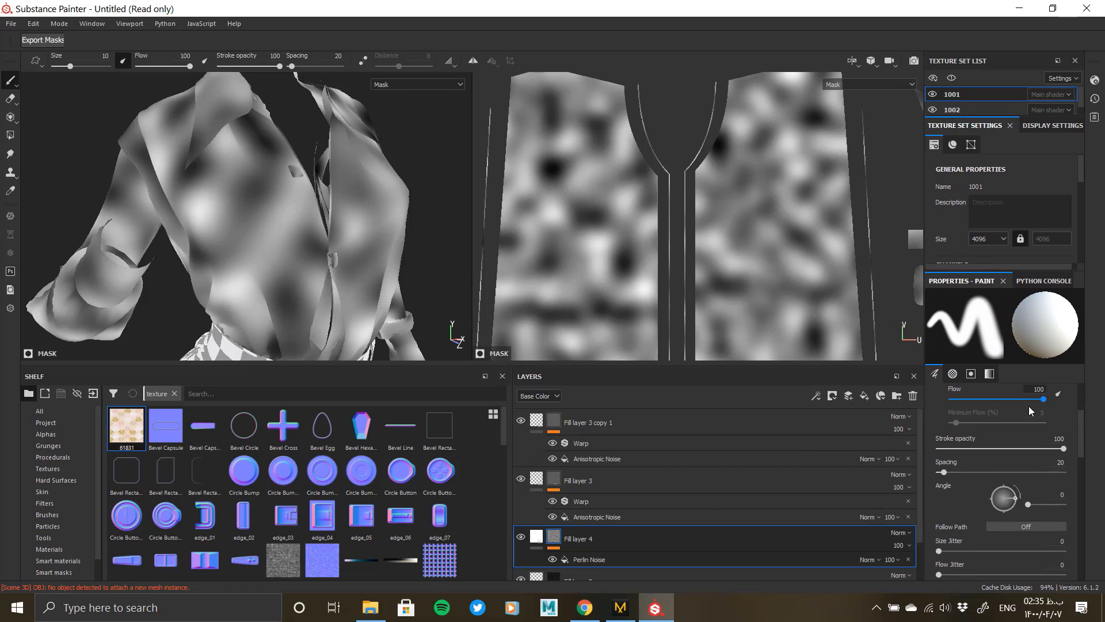
scroll(975, 527, down, 3)
click(584, 560)
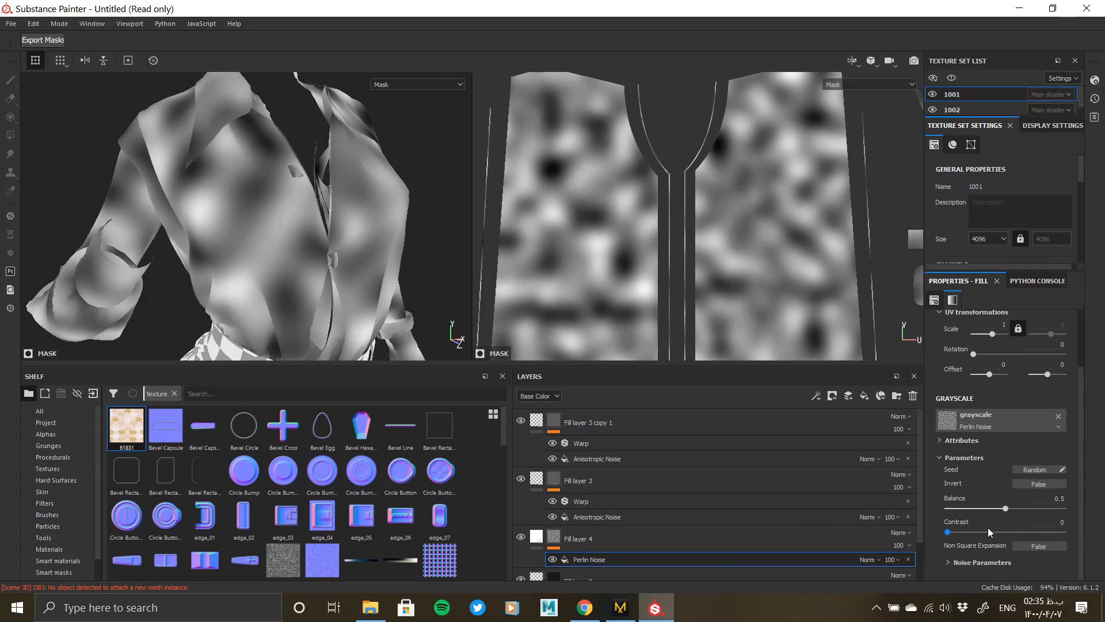
drag(1002, 506, 954, 532)
Set the scale in the Perlin Noise's noise parameters to 64.
click(954, 563)
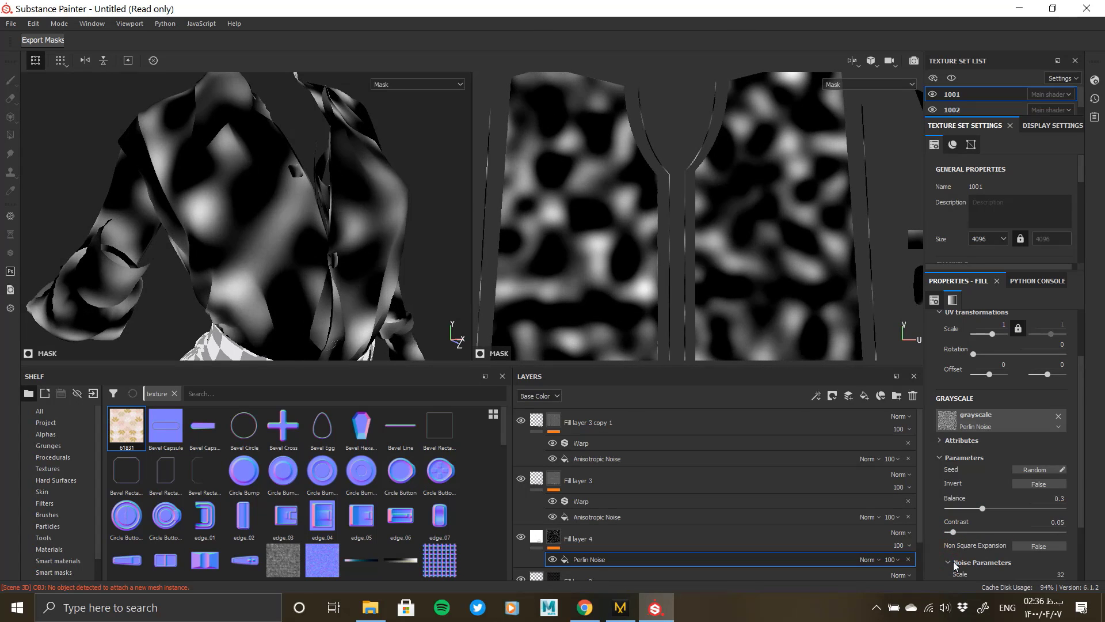
click(1034, 545)
scroll(974, 541, down, 1)
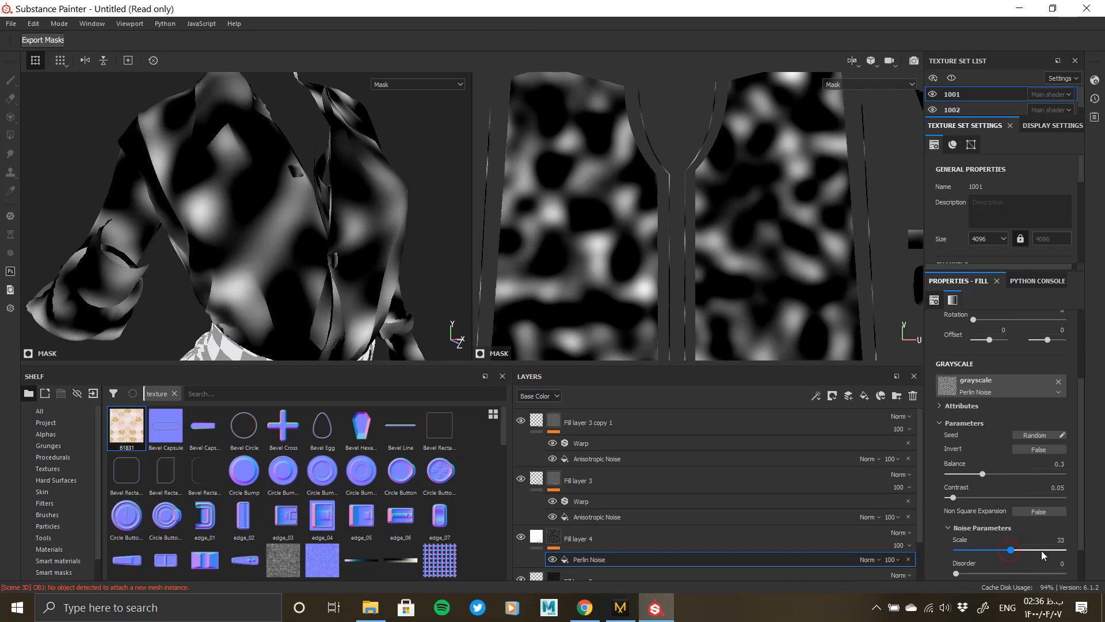
drag(1041, 550, 1075, 550)
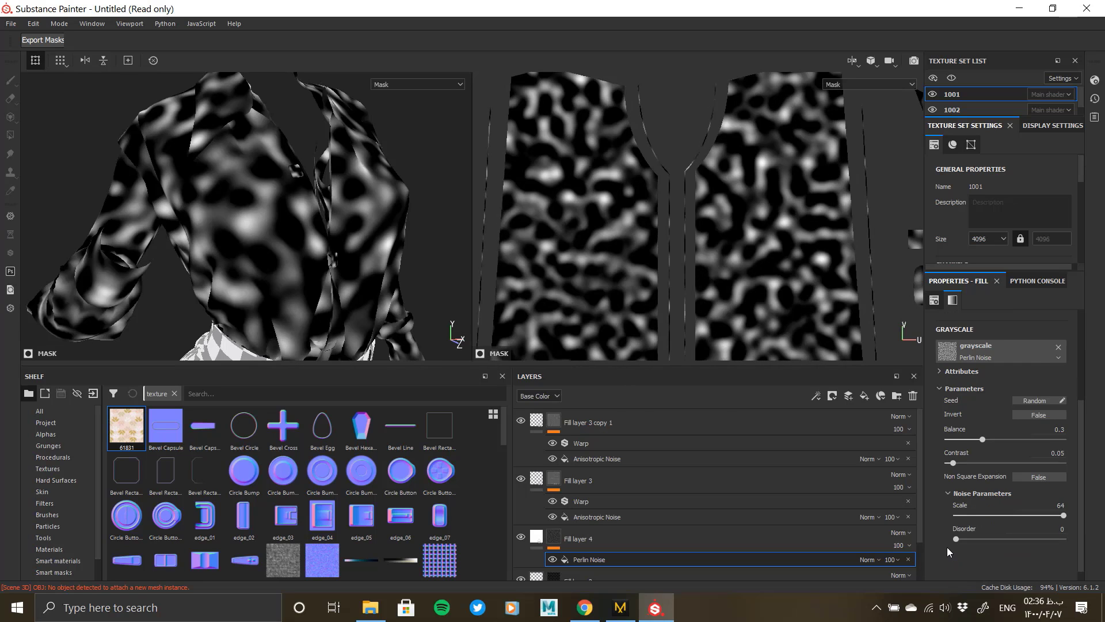
Set the Perlin Noise's UV transformation scale to about 59.26 to shrink it into fine specks.
scroll(947, 547, up, 3)
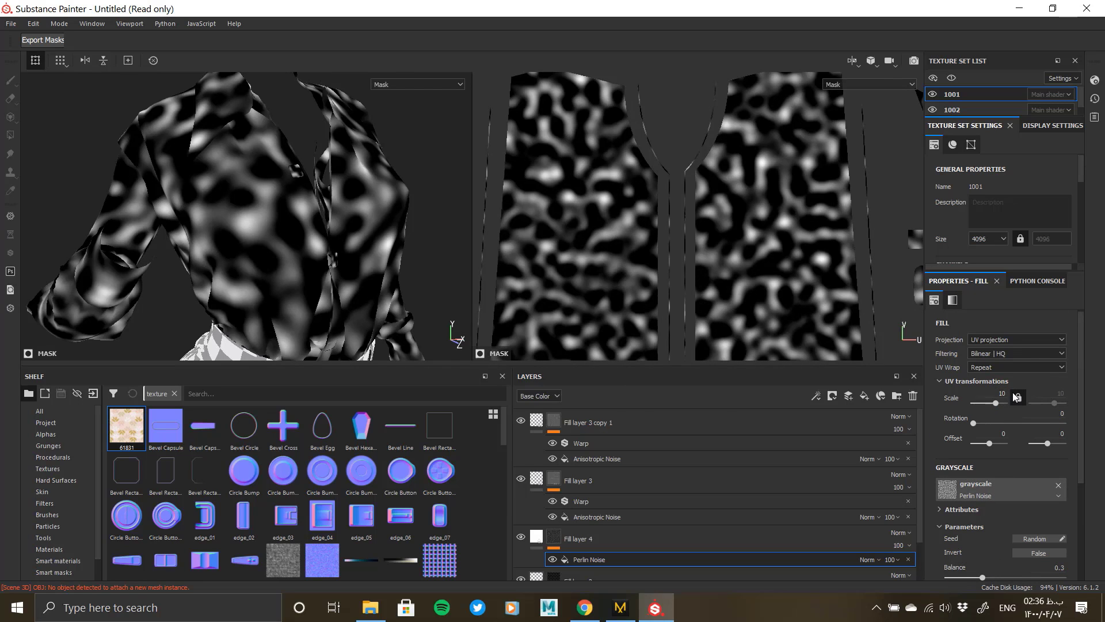
click(1016, 397)
drag(995, 403, 1002, 408)
scroll(390, 295, up, 2)
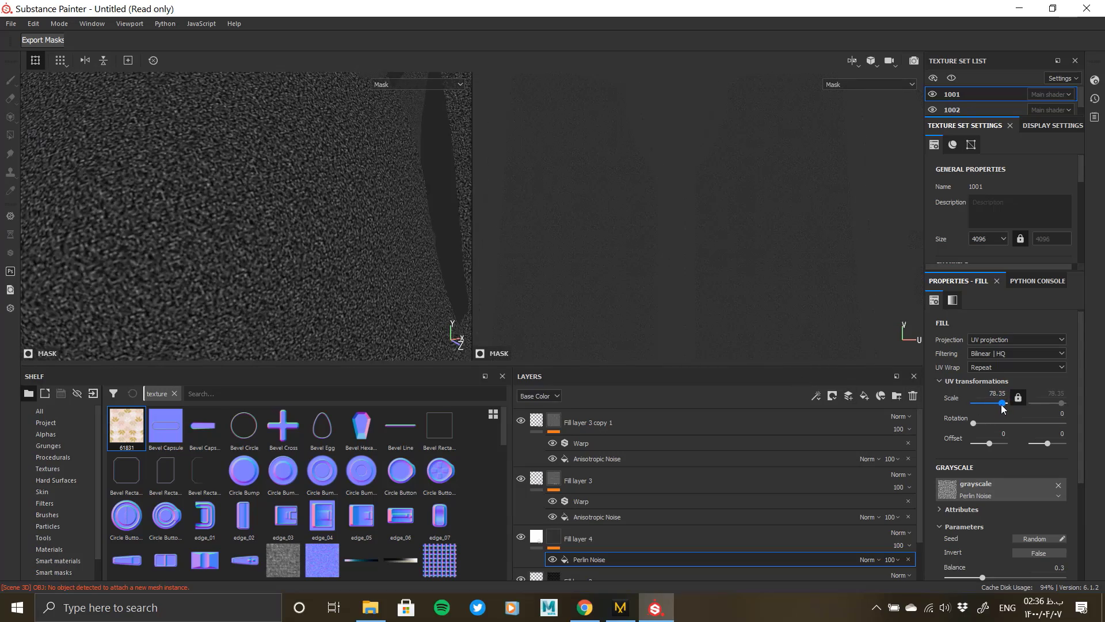
alt+drag(288, 260, 172, 261)
alt+right_drag(173, 261, 242, 339)
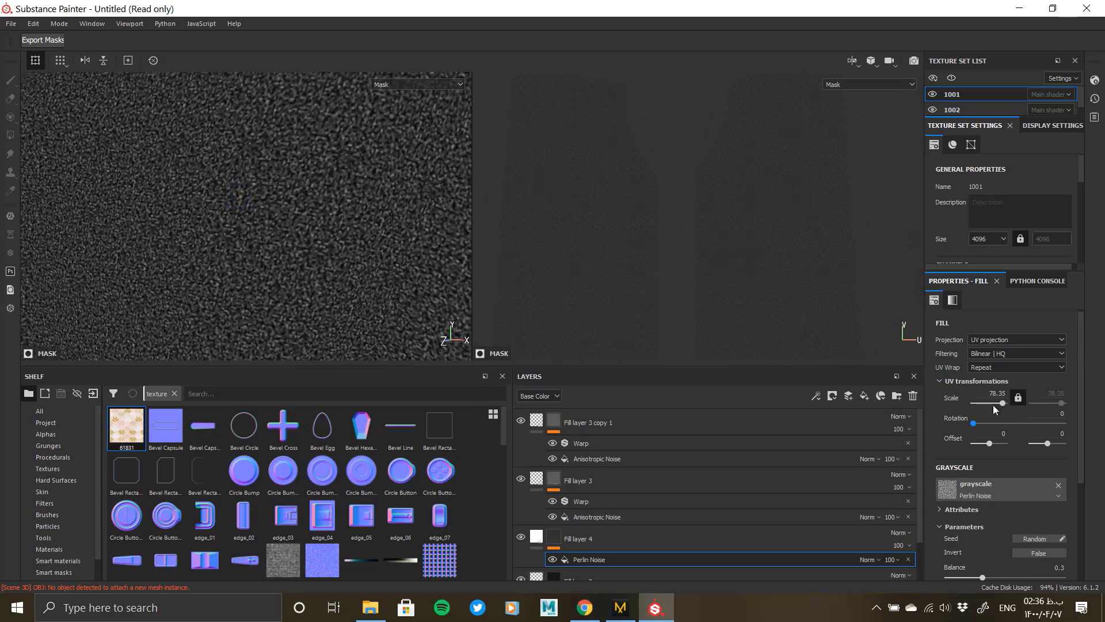
drag(1001, 402, 1001, 402)
alt+right_drag(385, 311, 236, 231)
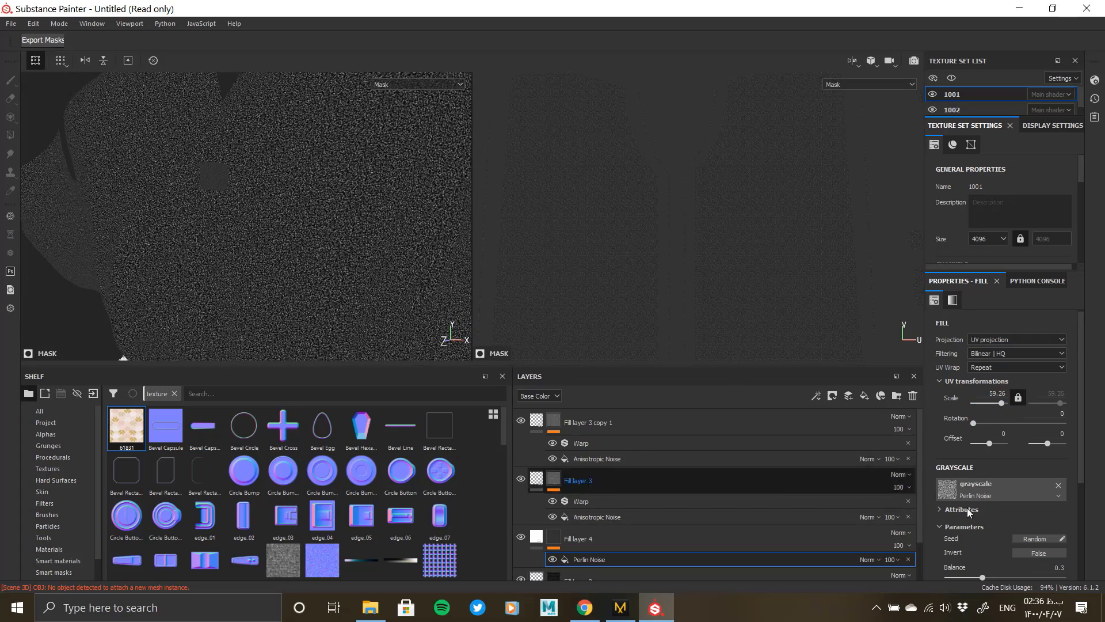
Lower the Perlin Noise balance to 0.21 for sparser specks across the shirt.
scroll(992, 540, down, 1)
drag(987, 542, 971, 544)
alt+drag(275, 237, 198, 144)
alt+right_drag(337, 286, 201, 247)
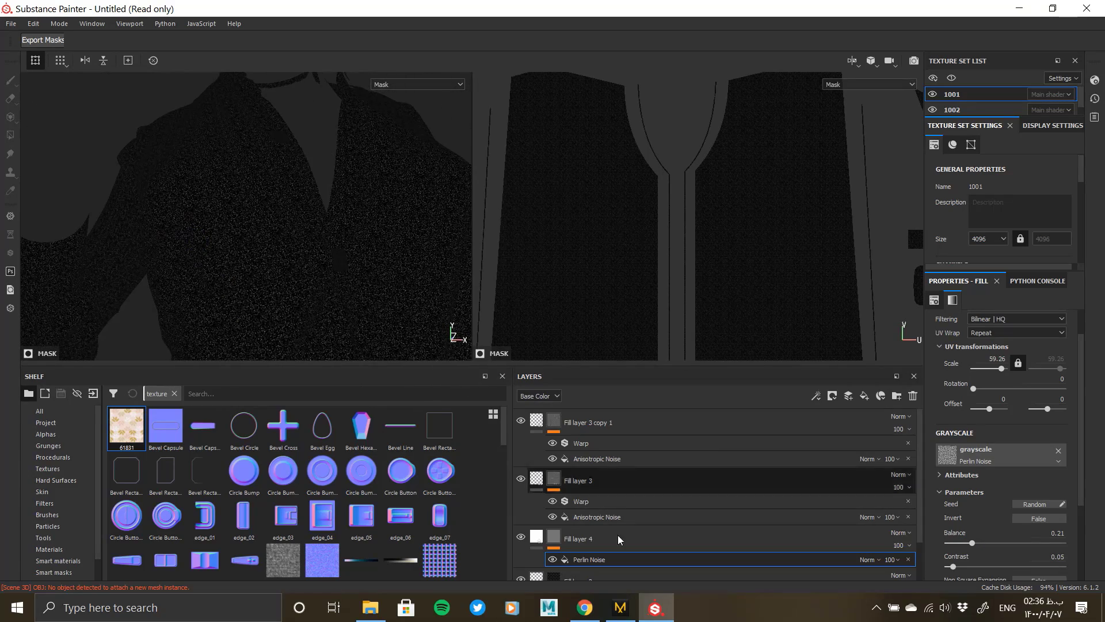
Add a second fill above the Perlin Noise in Fill layer 4's mask, using the Clouds 1 procedural.
right_click(600, 560)
click(647, 455)
click(960, 453)
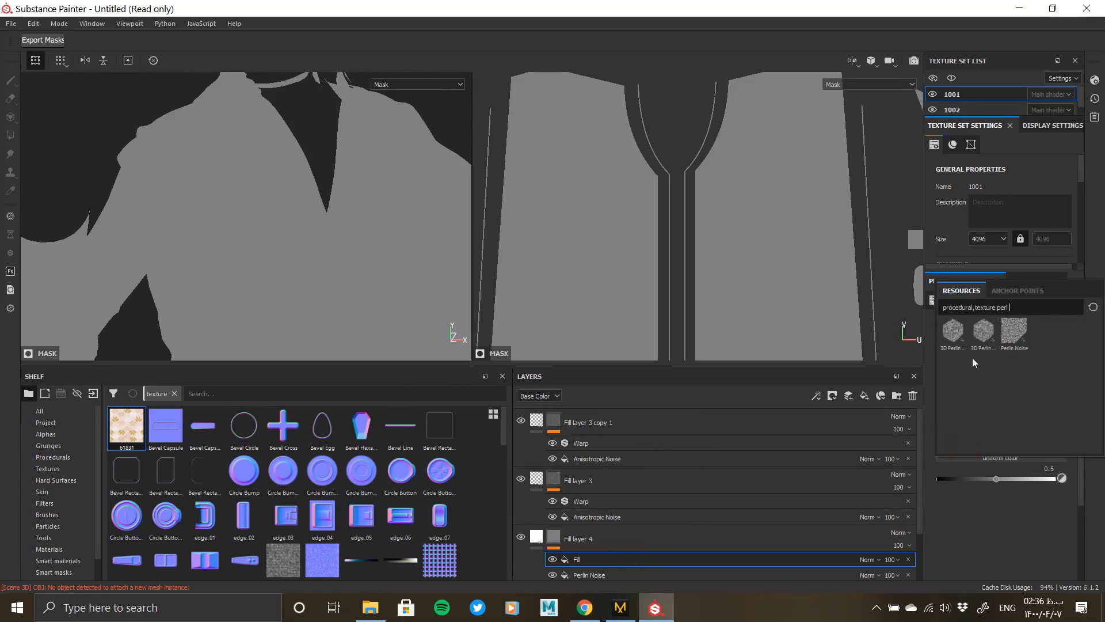
click(1023, 307)
key(BackSpace)
key(BackSpace)
key(BackSpace)
key(BackSpace)
text(p)
key(BackSpace)
key(BackSpace)
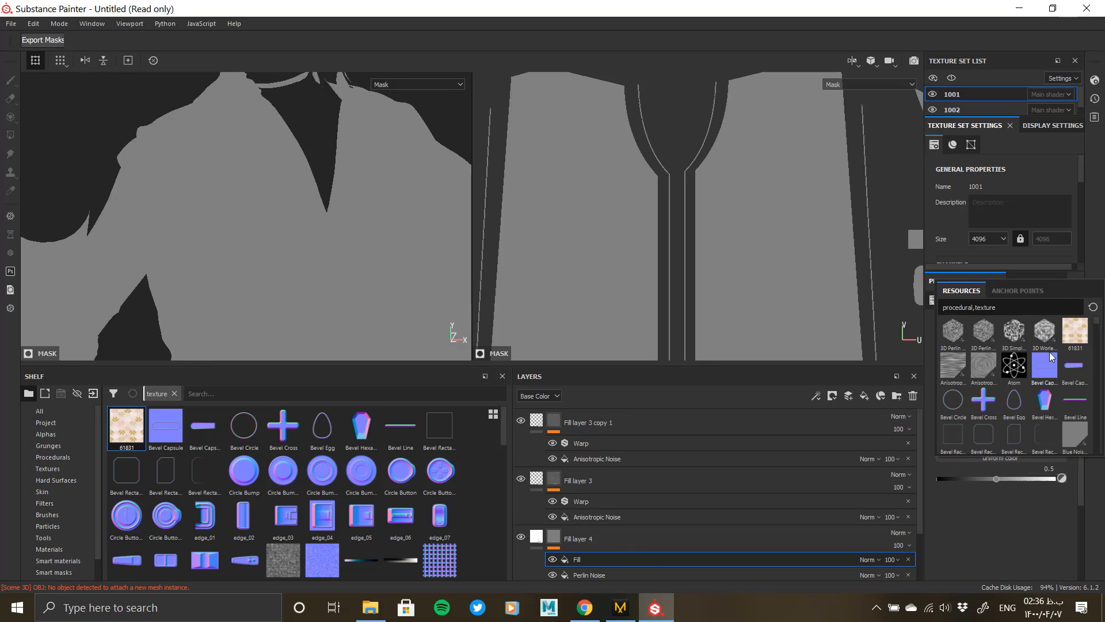
mouse_move(1042, 406)
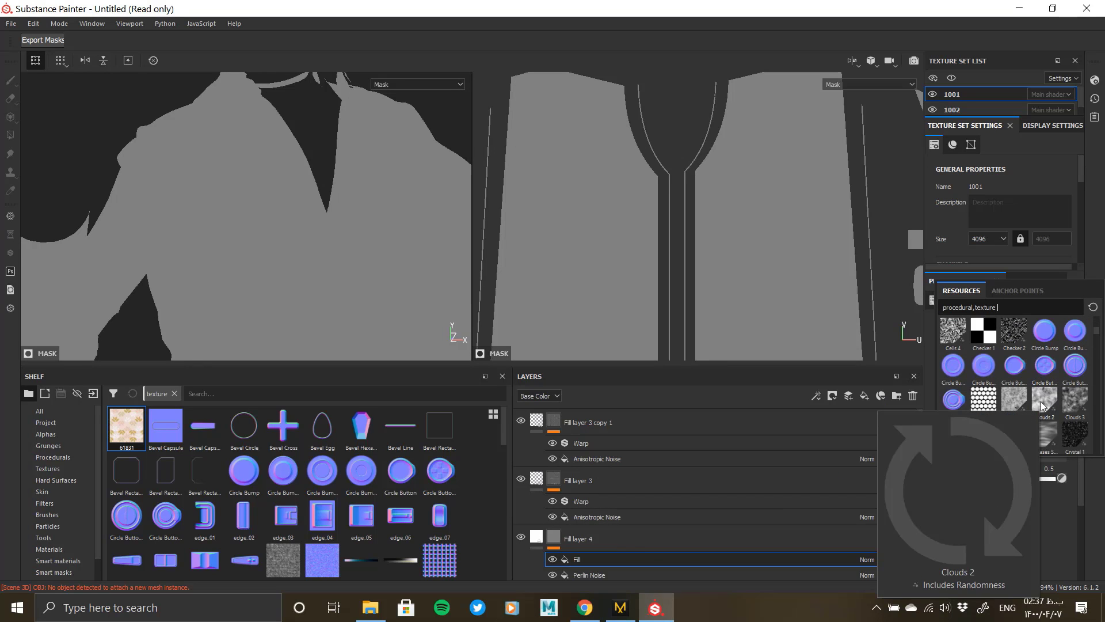
mouse_move(1006, 404)
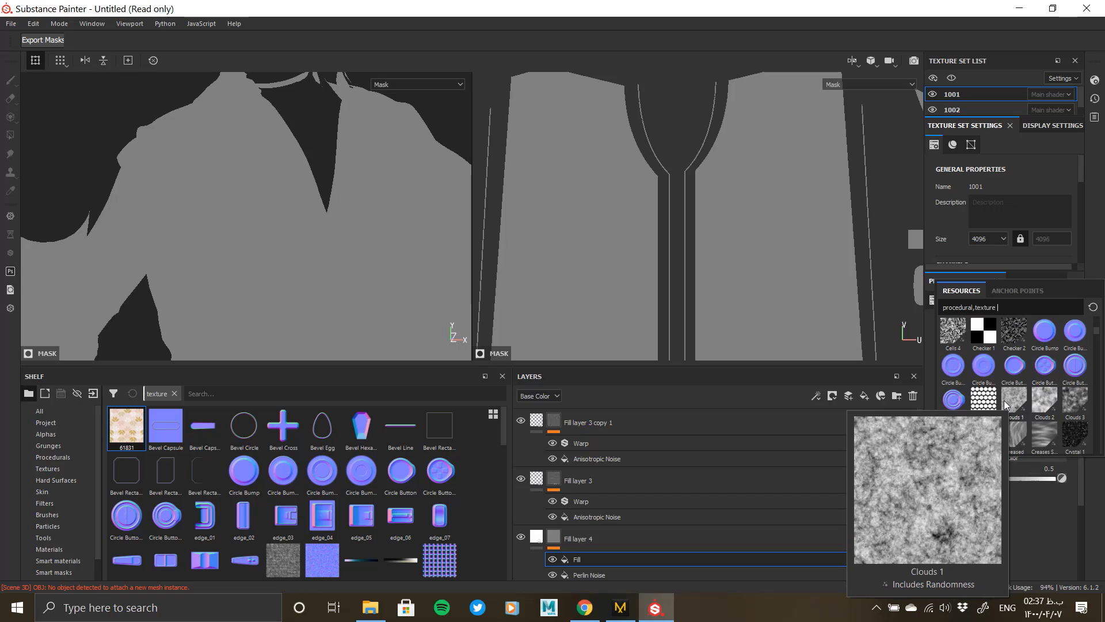
drag(1006, 405, 868, 562)
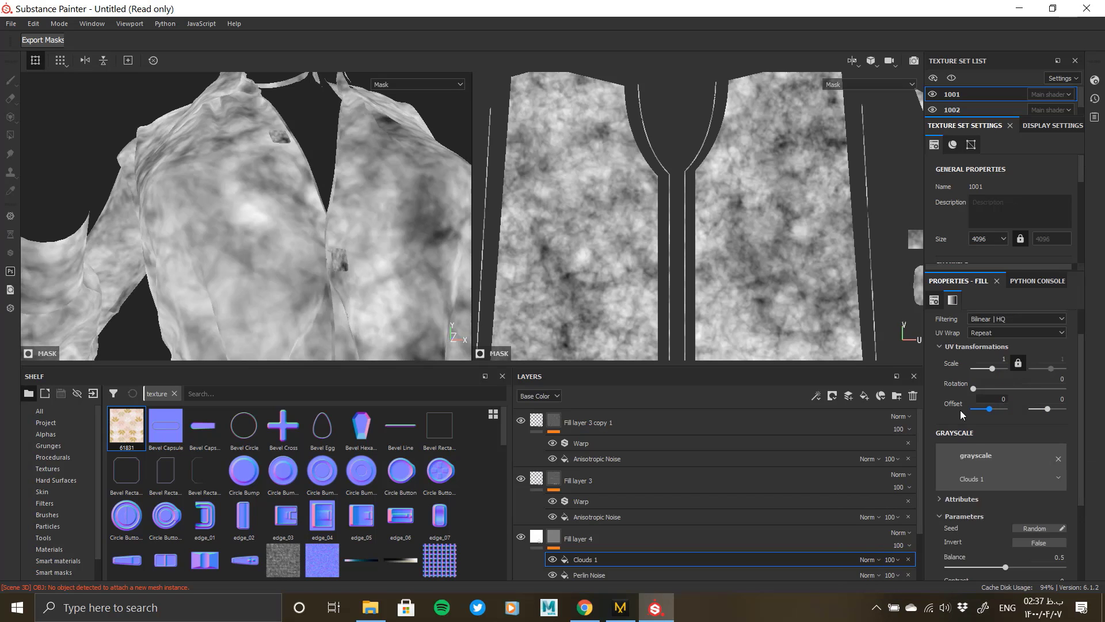
Set the Clouds 1 fill's blending mode to Multiply and its UV scale to 7.
click(869, 559)
click(879, 261)
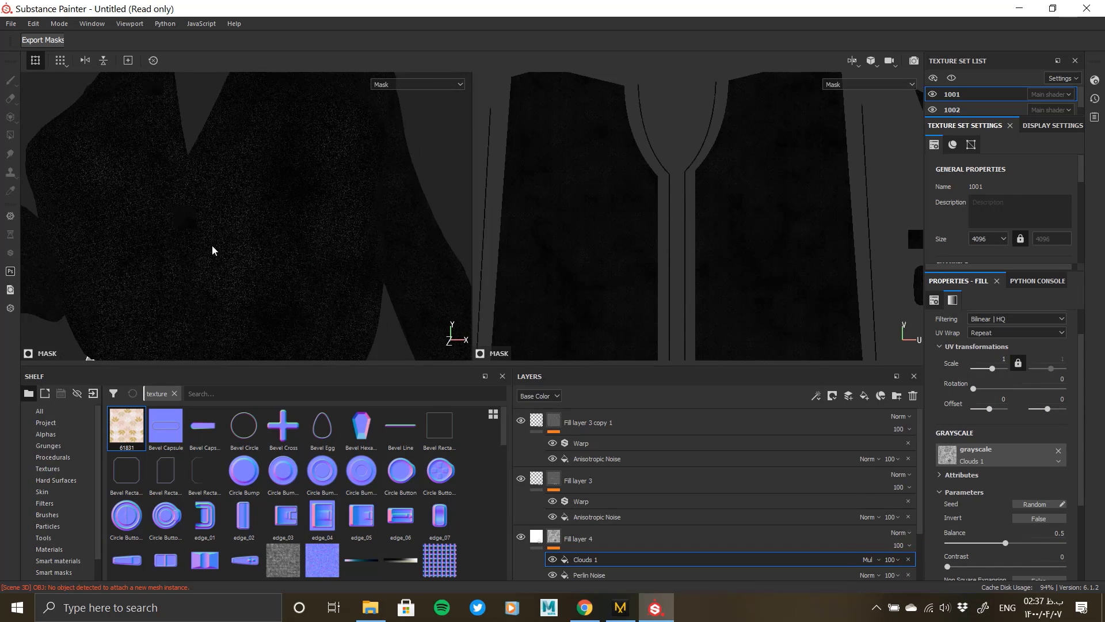
alt+drag(212, 251, 351, 293)
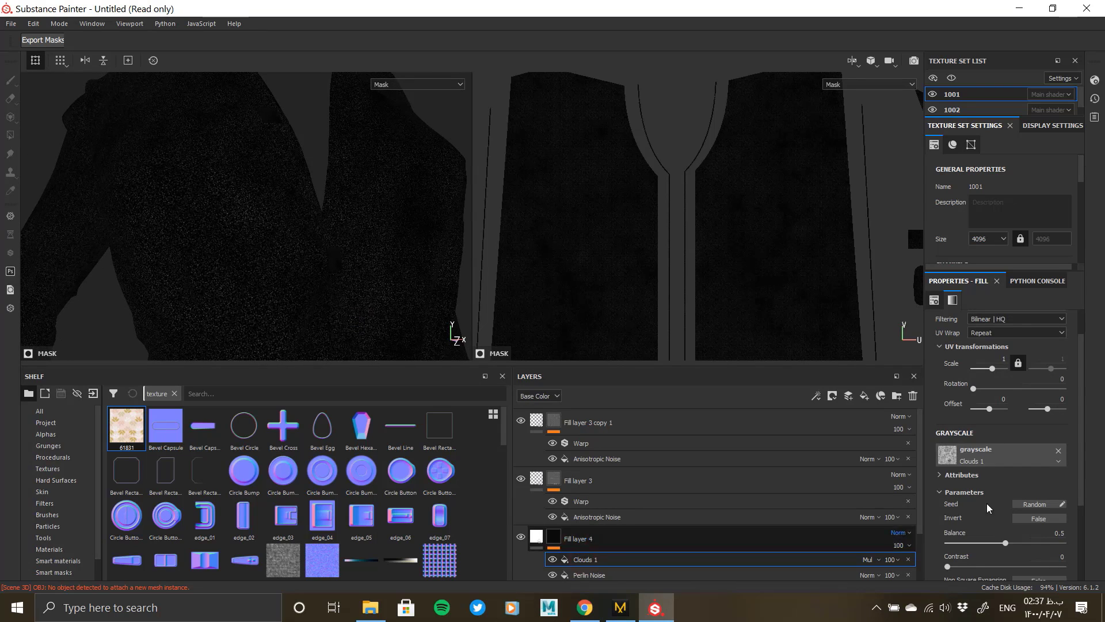
scroll(986, 507, up, 2)
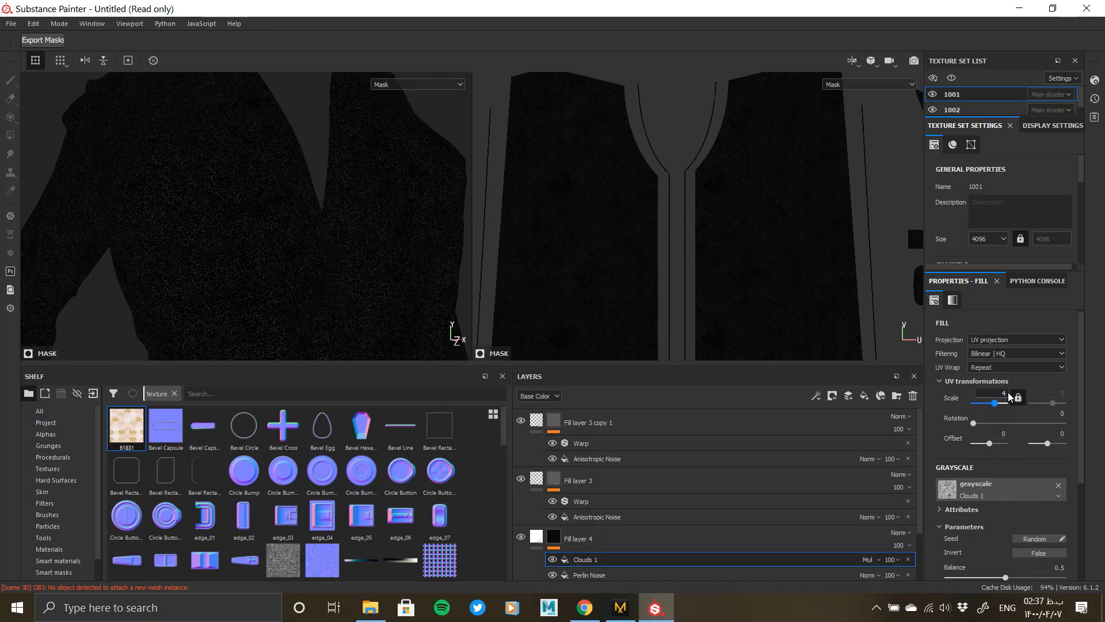
alt+drag(348, 251, 271, 288)
alt+middle_drag(271, 288, 196, 202)
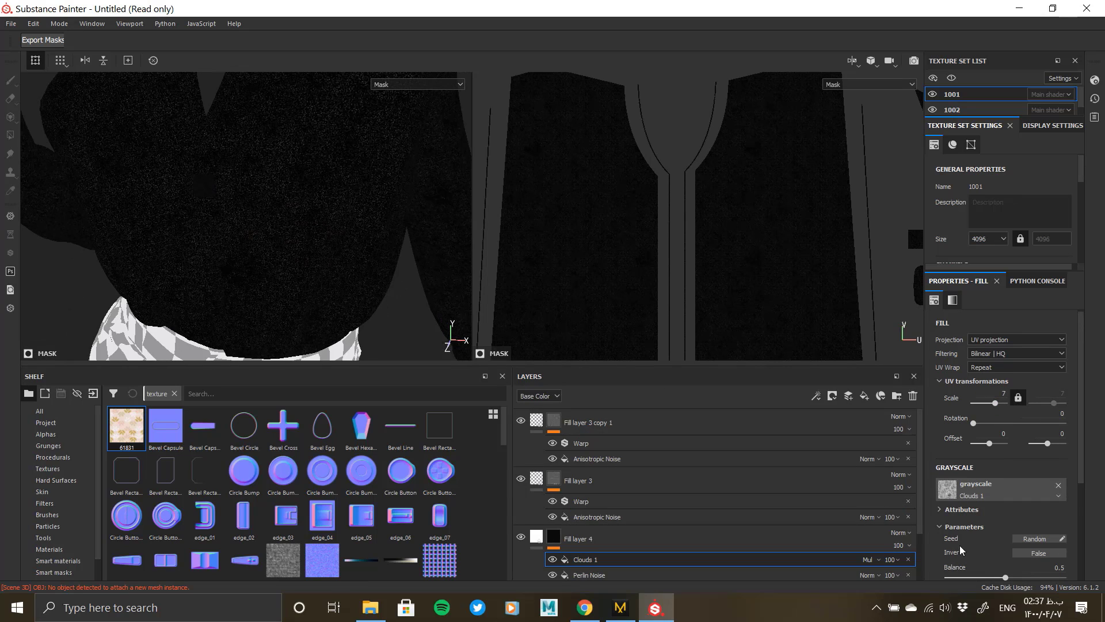
Adjust the balance of the Clouds 1 fill while checking the speckled mask on the shirt.
scroll(960, 545, down, 2)
drag(957, 544, 984, 544)
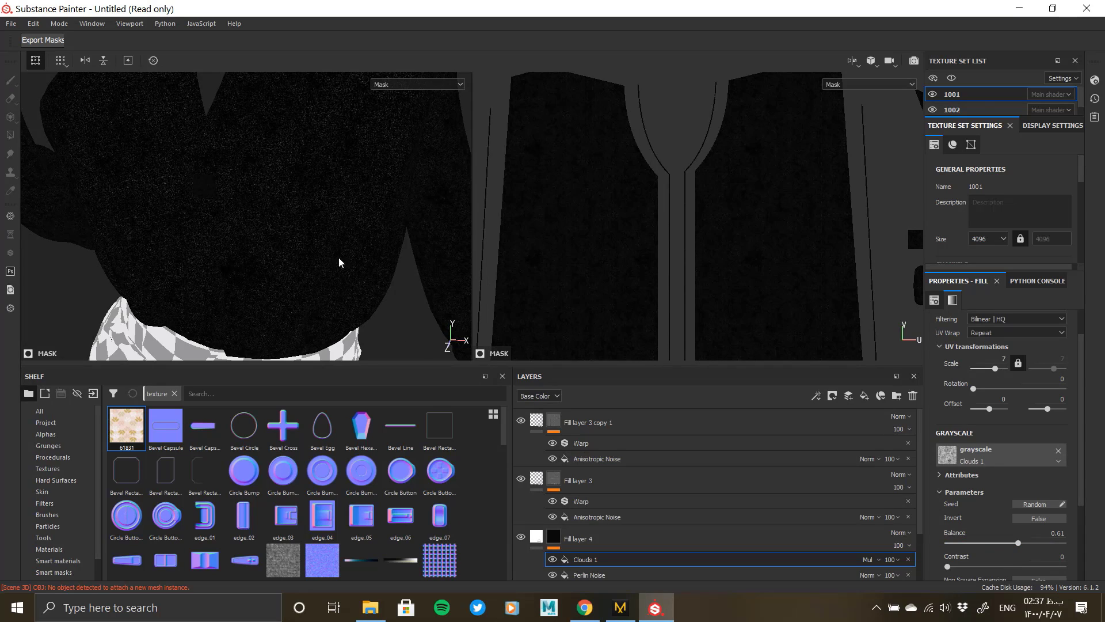
alt+drag(339, 263, 289, 175)
drag(1042, 549, 985, 544)
alt+drag(254, 225, 305, 296)
alt+drag(254, 244, 288, 276)
Change Fill layer 4's base color to black and check the specks on the leaf-patterned fabric up close.
click(537, 535)
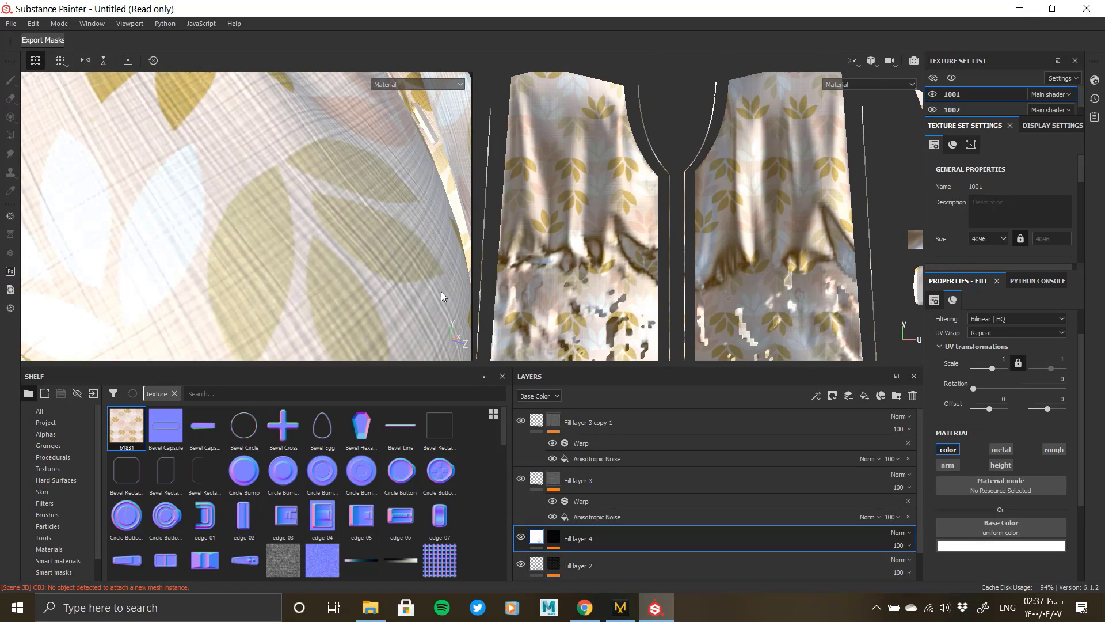
click(967, 551)
drag(958, 501, 928, 538)
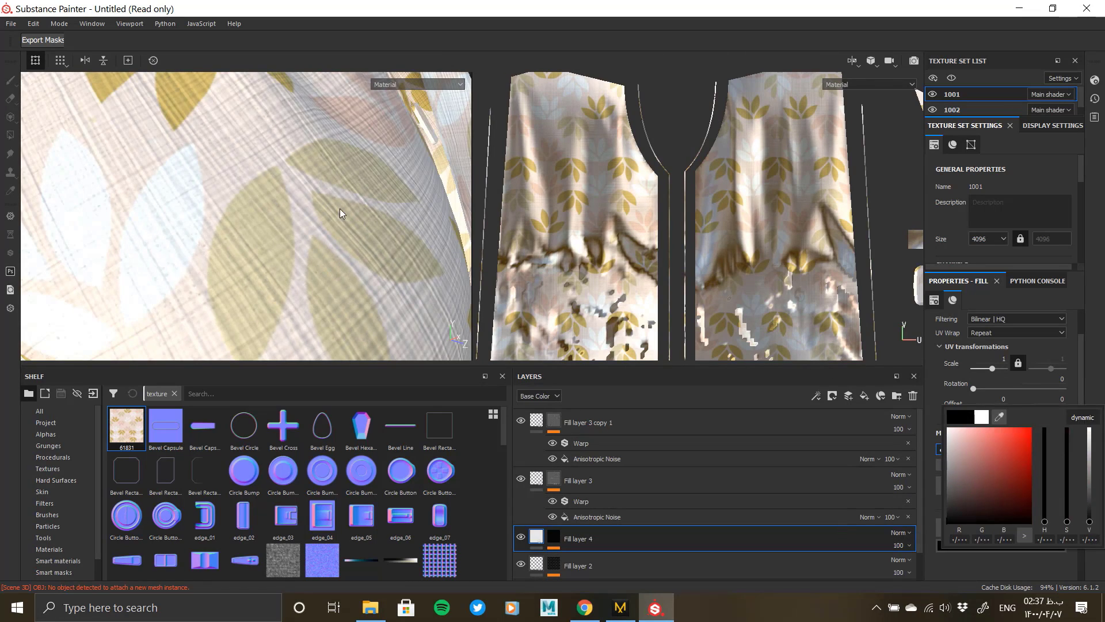
alt+drag(341, 211, 311, 202)
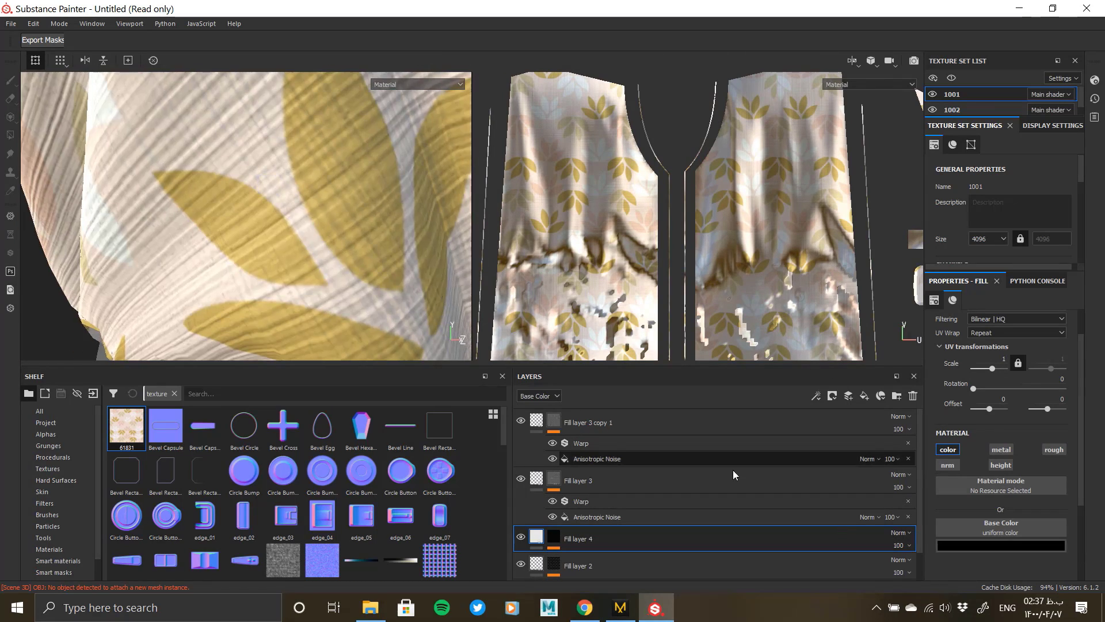
click(967, 544)
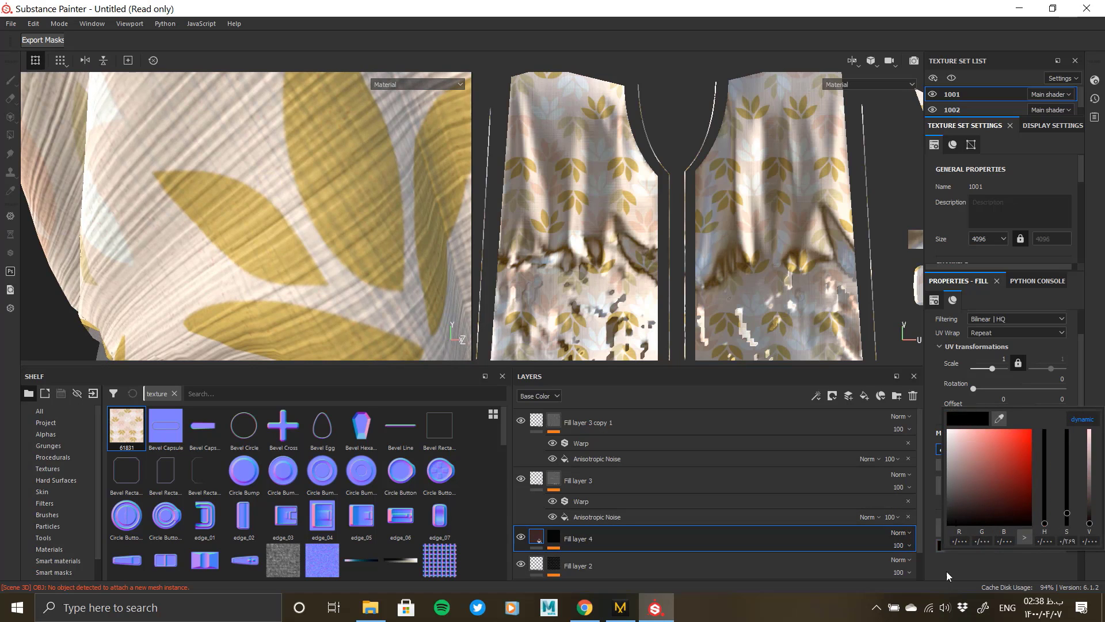
drag(764, 460, 633, 532)
alt+drag(370, 222, 305, 213)
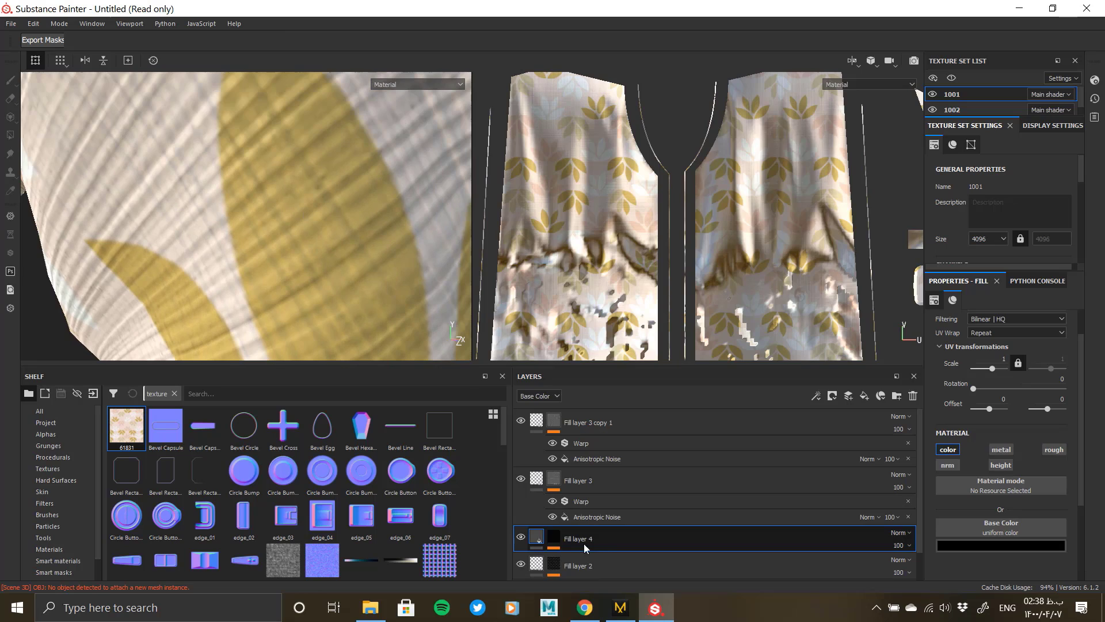
Set the Perlin Noise fill in Fill layer 4's mask to a UV scale of 128 and a balance of 0.25.
alt+click(553, 538)
scroll(610, 527, down, 1)
click(633, 540)
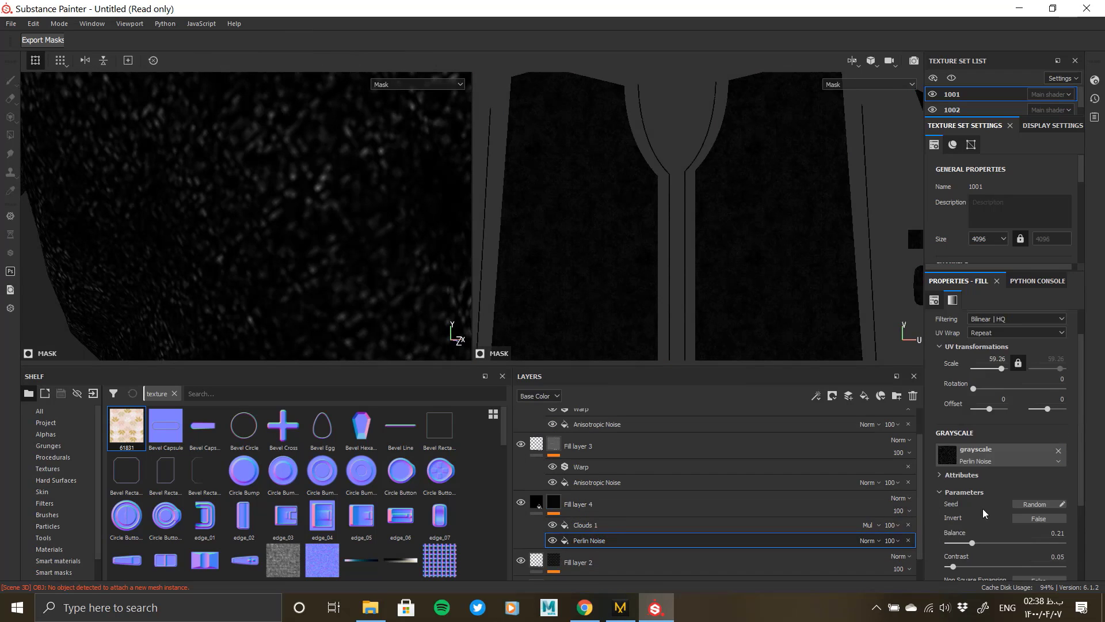
scroll(985, 501, up, 1)
text(128)
key(Return)
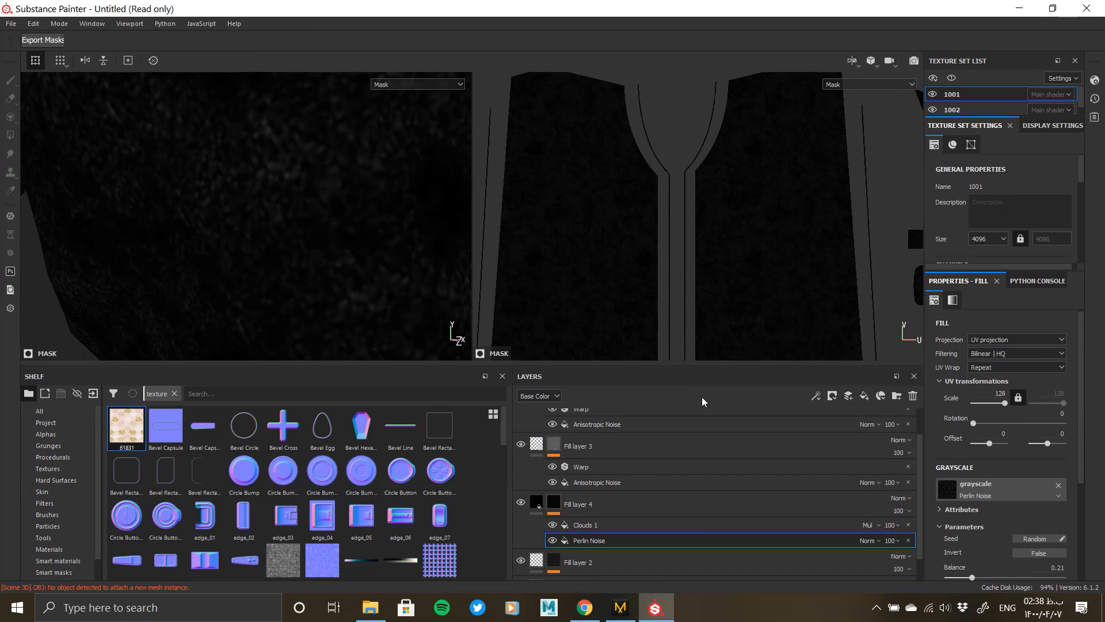
alt+drag(311, 237, 394, 308)
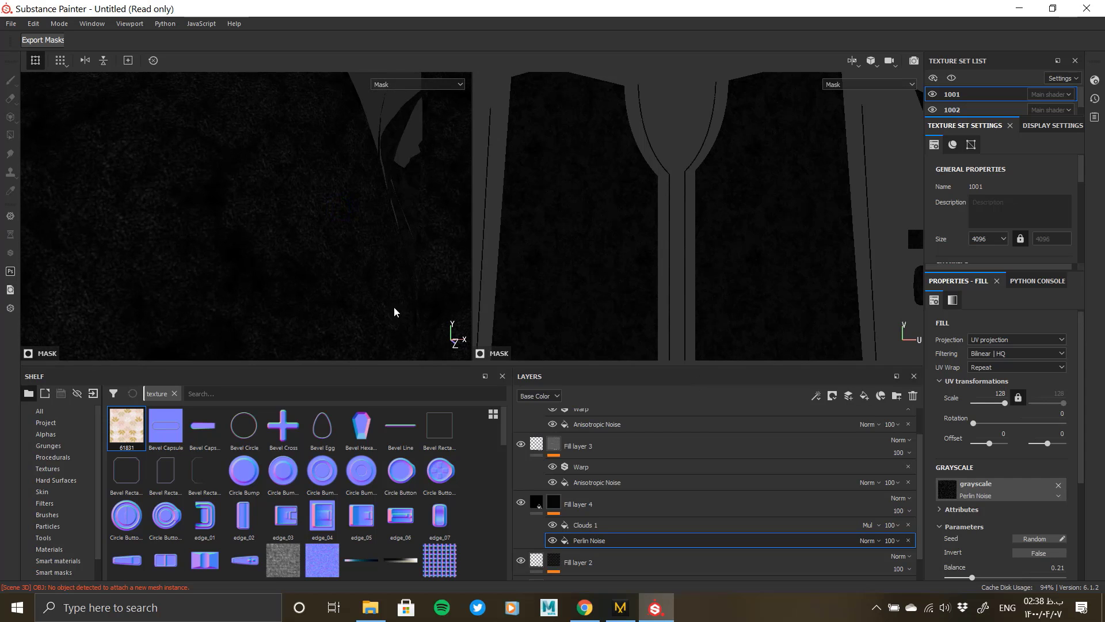
drag(972, 579, 977, 577)
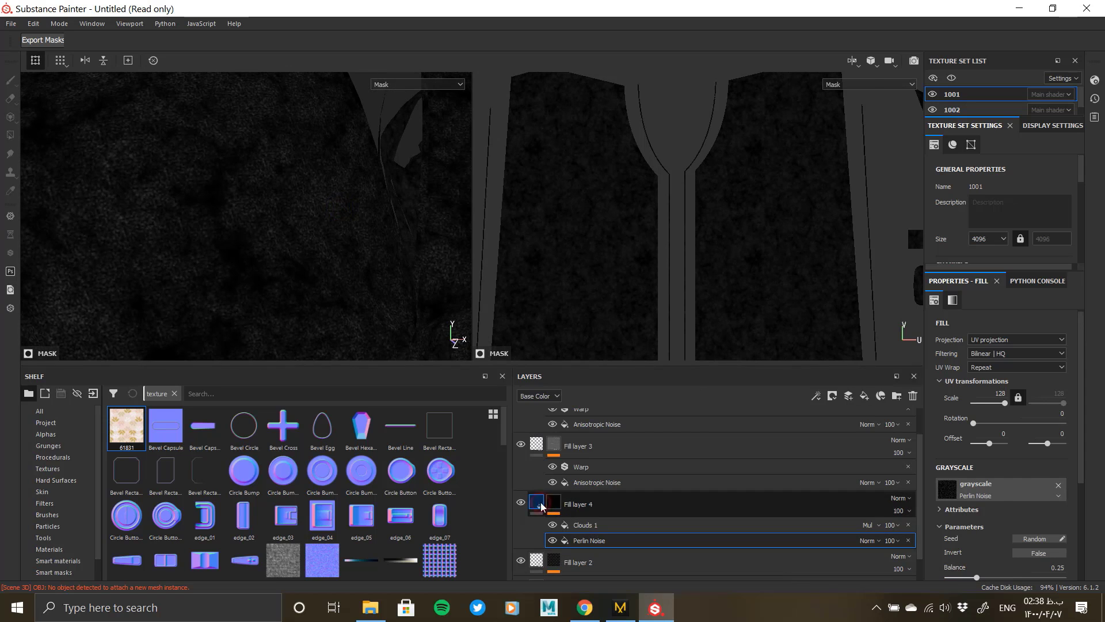
Set the UV scale of the Perlin Noise fill to 35 and check the speck size on the shirt fabric.
click(541, 506)
scroll(340, 192, up, 3)
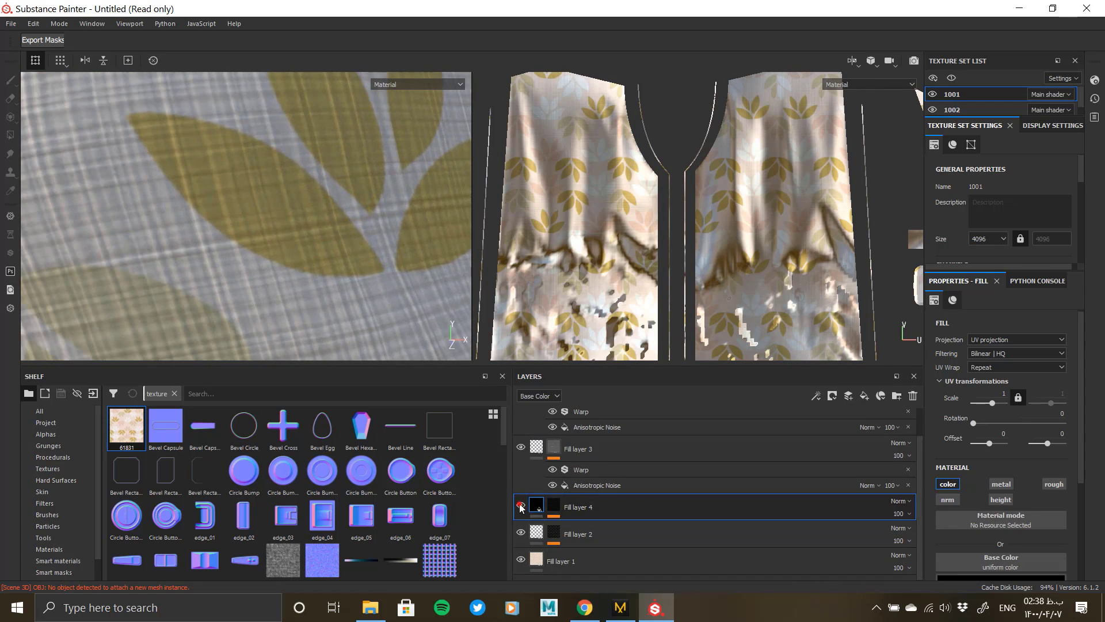
click(555, 506)
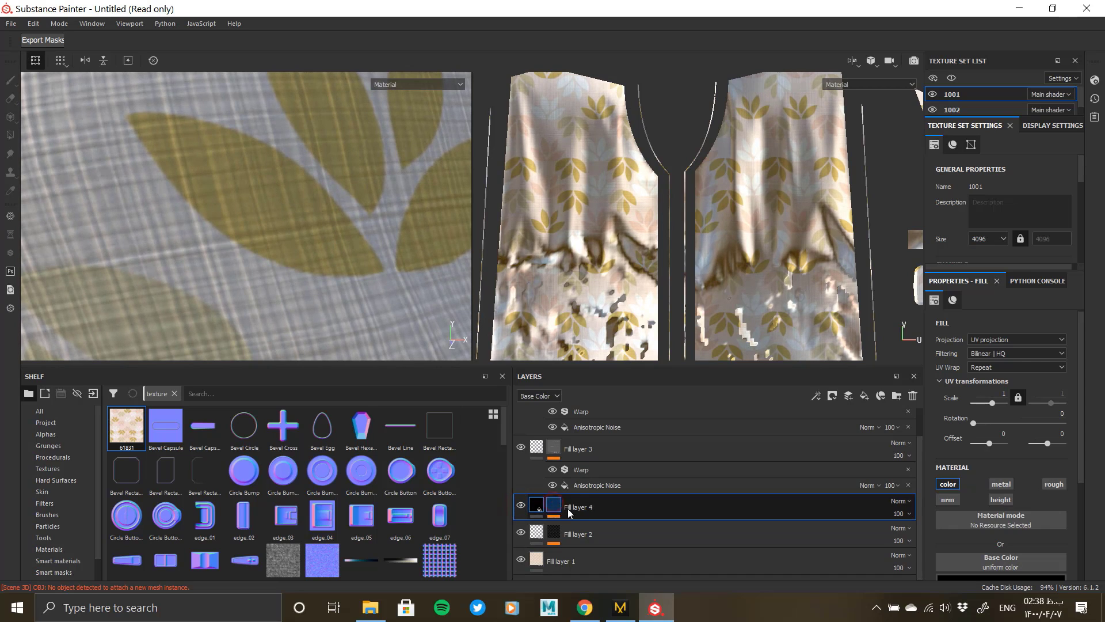
click(596, 539)
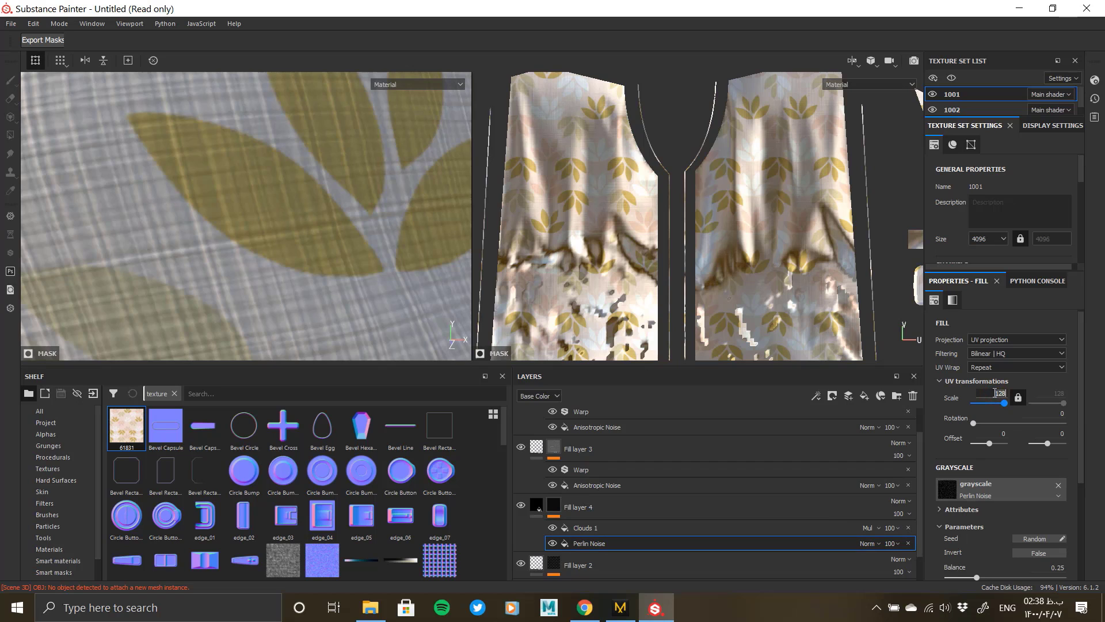
alt+right_drag(315, 236, 270, 249)
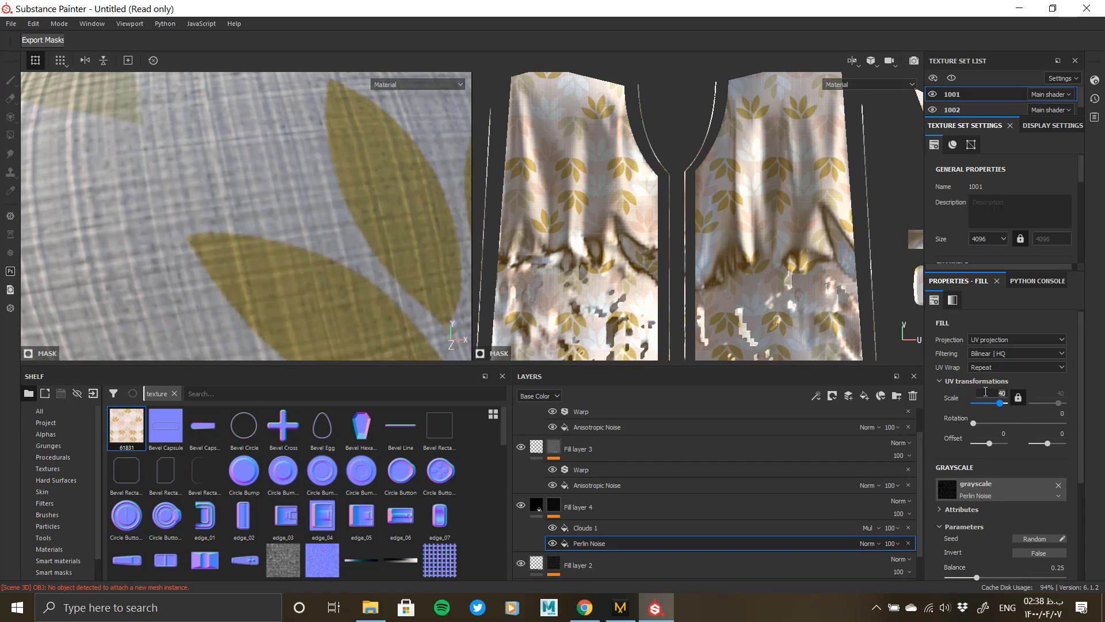
text(35)
key(Return)
alt+drag(285, 246, 172, 184)
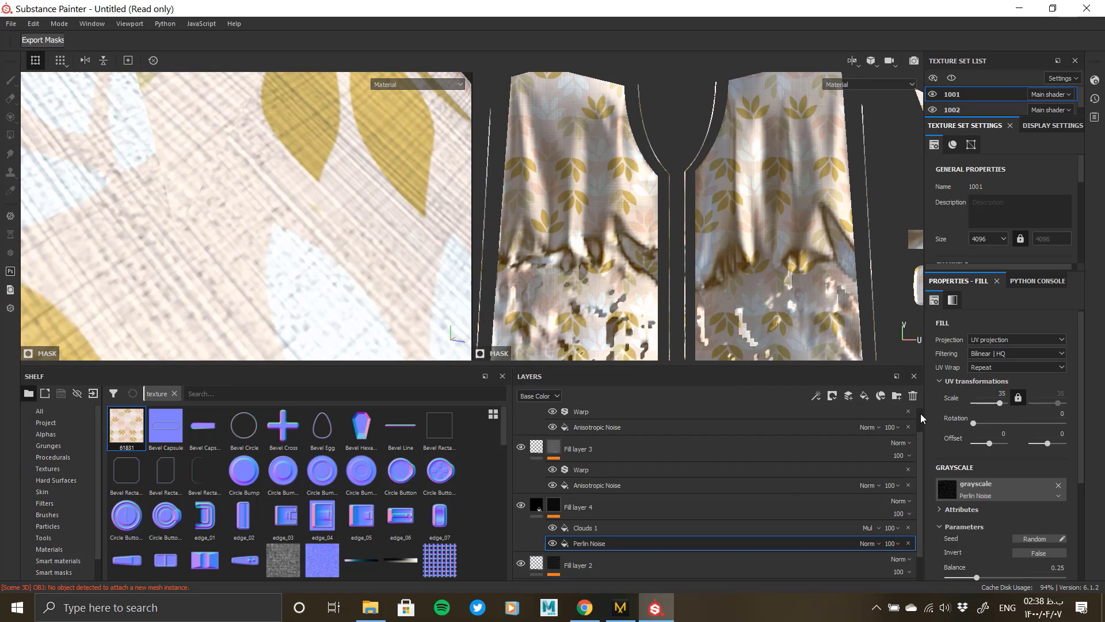
Try red as Fill layer 4's base color and check the specks on the shirt.
click(614, 526)
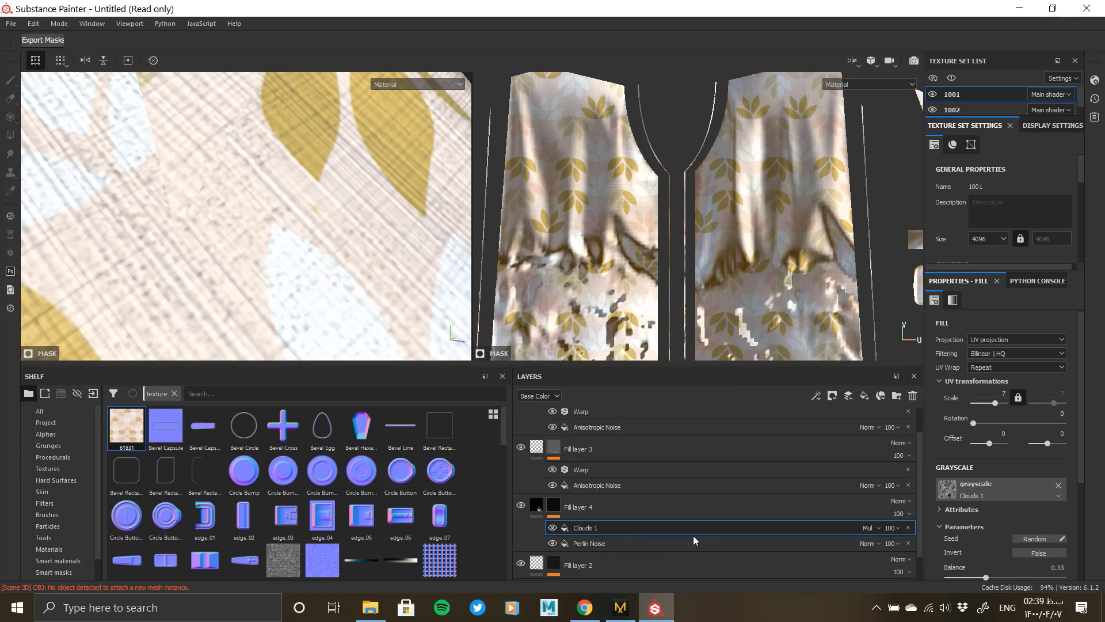
click(586, 543)
click(538, 505)
scroll(1000, 499, down, 2)
click(1000, 510)
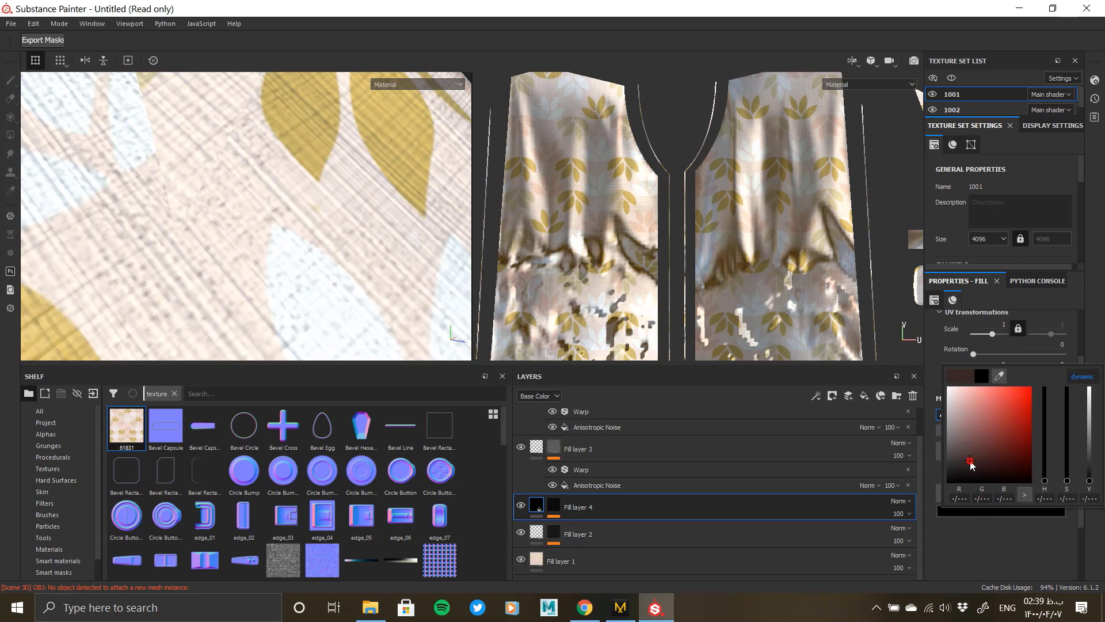
drag(1016, 397, 1046, 318)
alt+drag(323, 230, 242, 232)
scroll(268, 252, down, 5)
scroll(257, 209, up, 5)
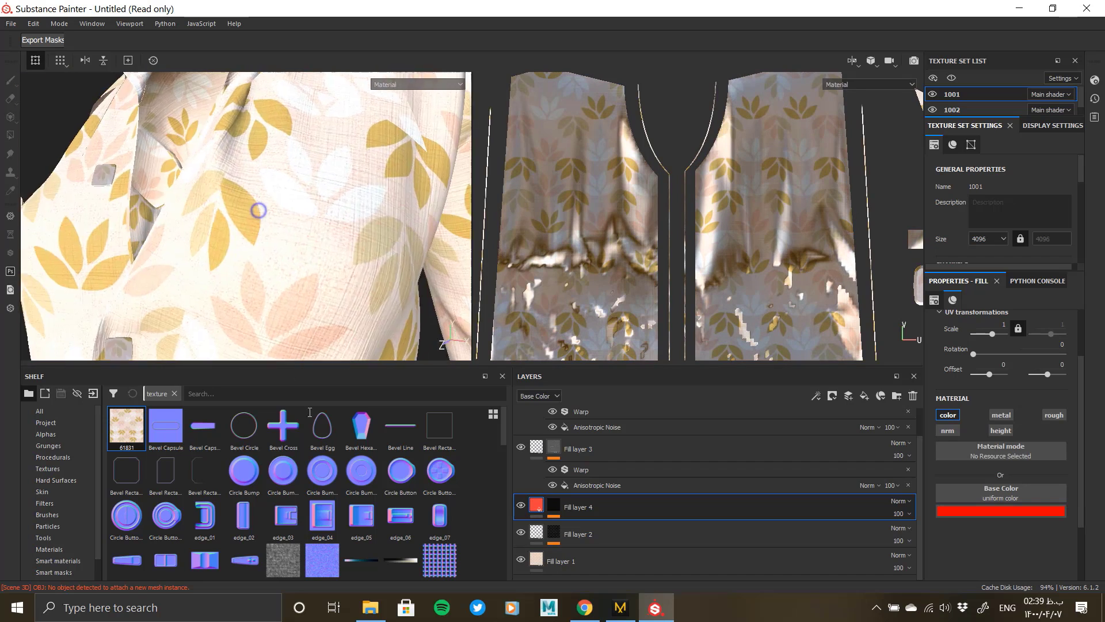
Change Fill layer 4's base color to pink and check the tinted specks across the leaf-patterned shirt.
click(1000, 510)
click(960, 382)
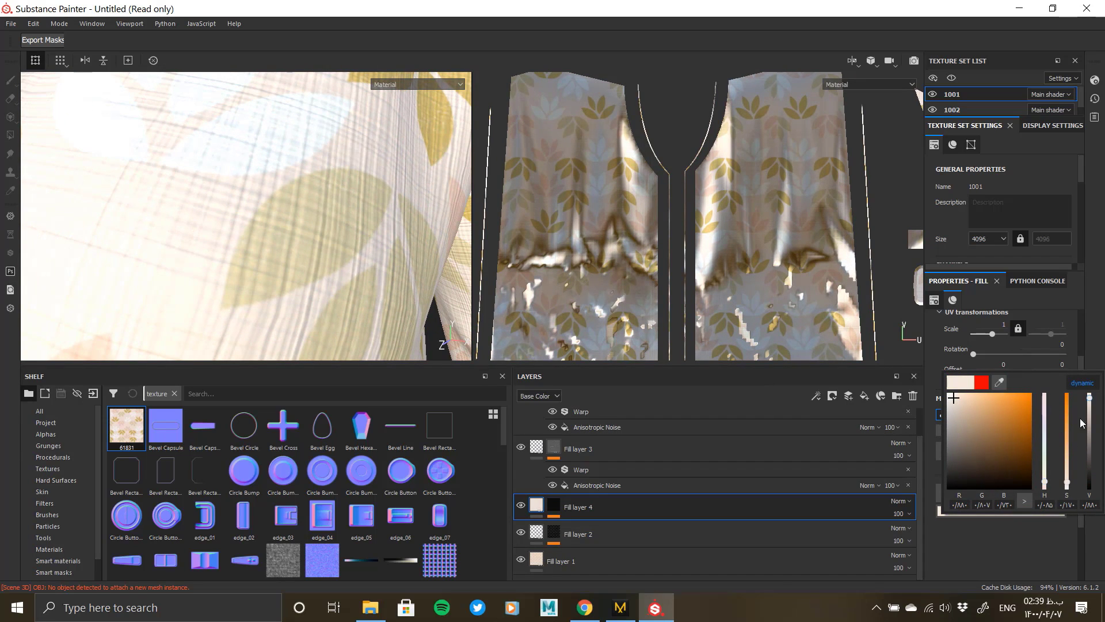
click(999, 382)
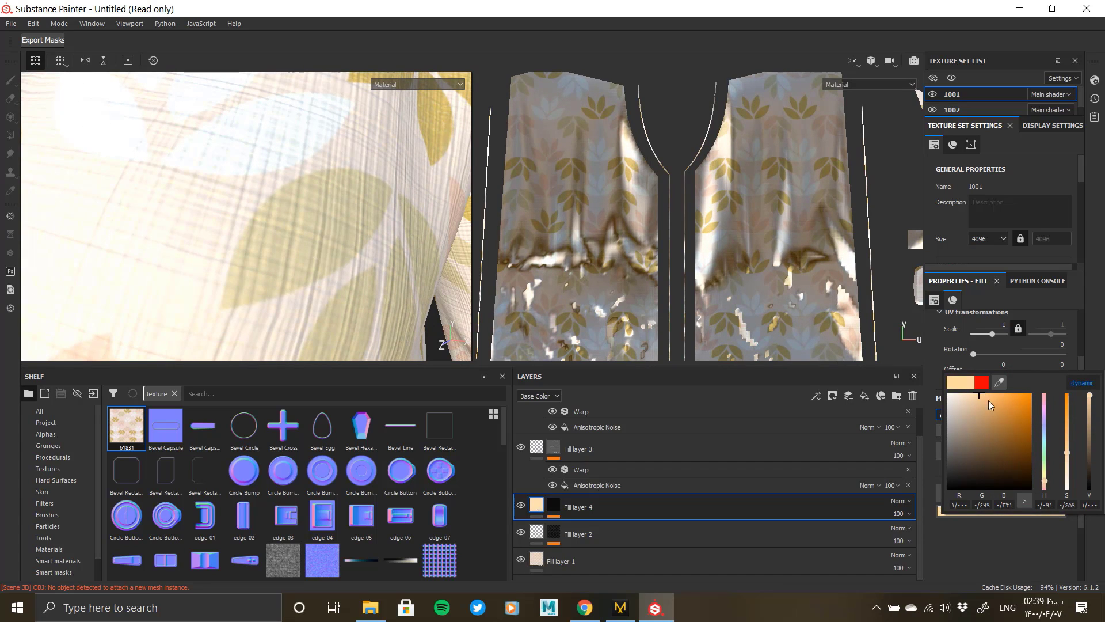
click(1045, 405)
click(1068, 440)
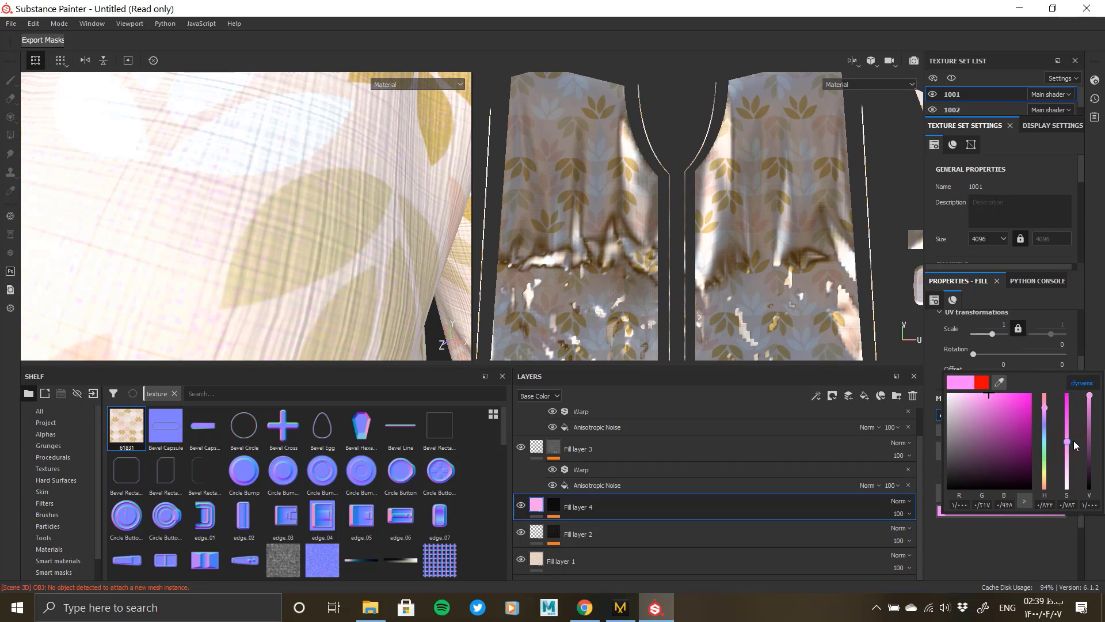
click(1089, 408)
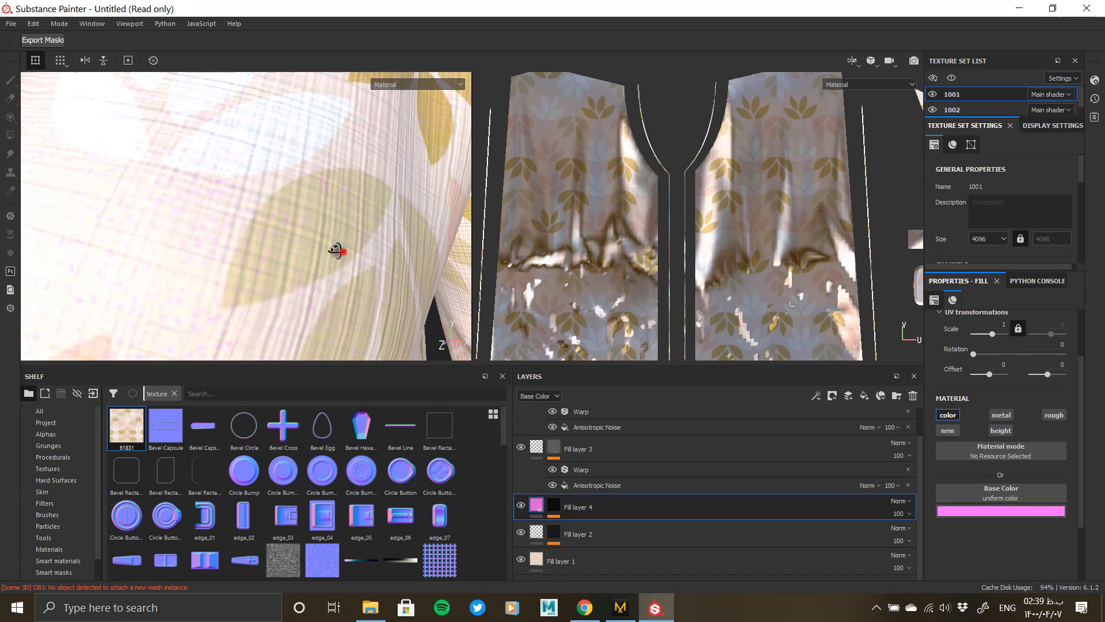
mouse_move(338, 247)
alt+mouse_down()
mouse_move(311, 214)
mouse_move(292, 301)
mouse_move(250, 213)
mouse_move(112, 154)
mouse_move(286, 283)
mouse_move(320, 289)
mouse_move(242, 241)
mouse_move(252, 217)
alt+mouse_up()
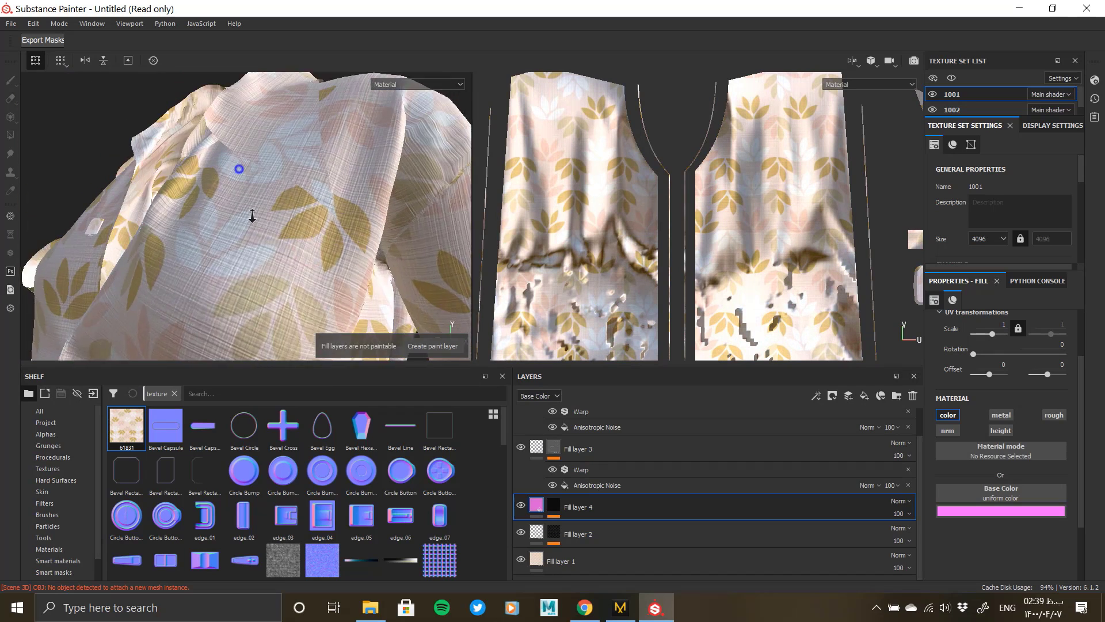
scroll(251, 217, up, 3)
scroll(593, 476, up, 1)
Switch to the pants' texture set 1002 and browse the fabric smart materials.
click(548, 423)
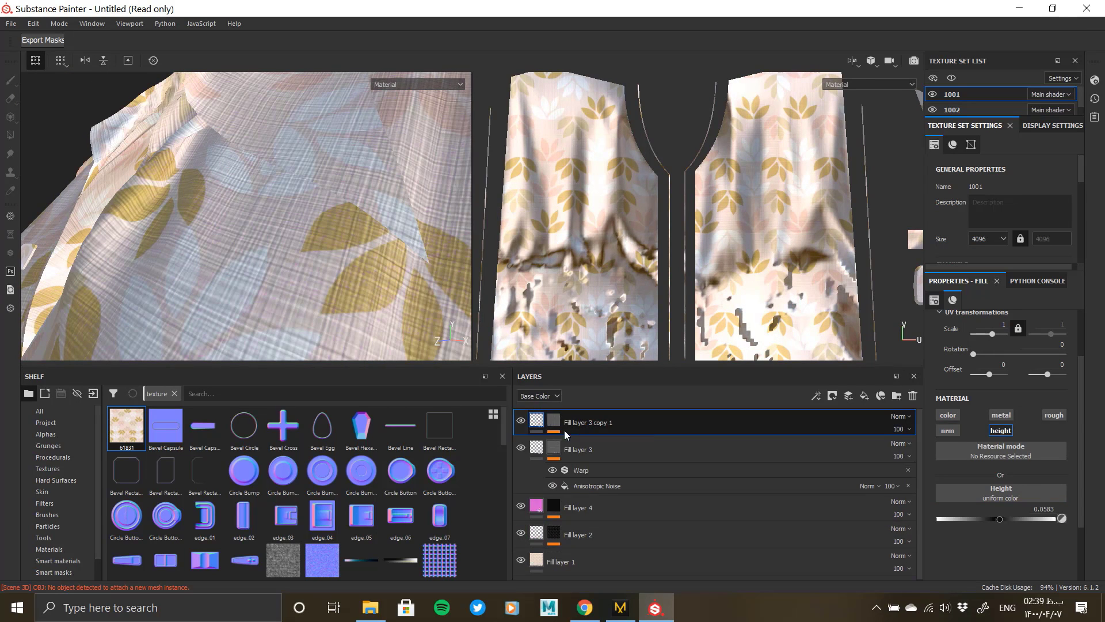
alt+drag(256, 270, 405, 277)
click(962, 112)
alt+middle_drag(232, 292, 248, 242)
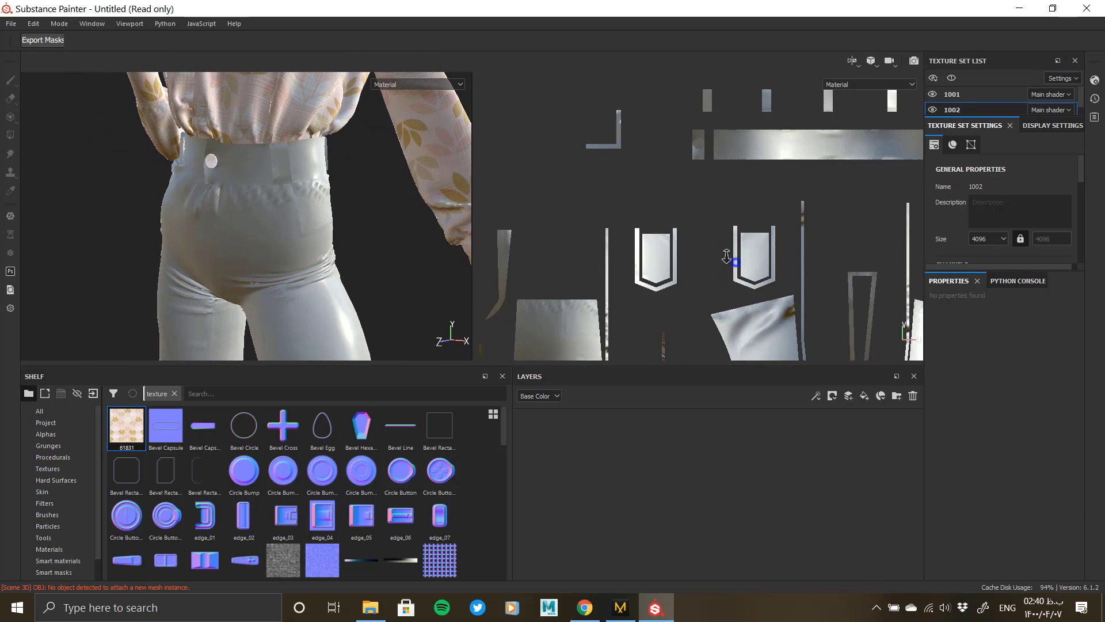
scroll(720, 247, down, 5)
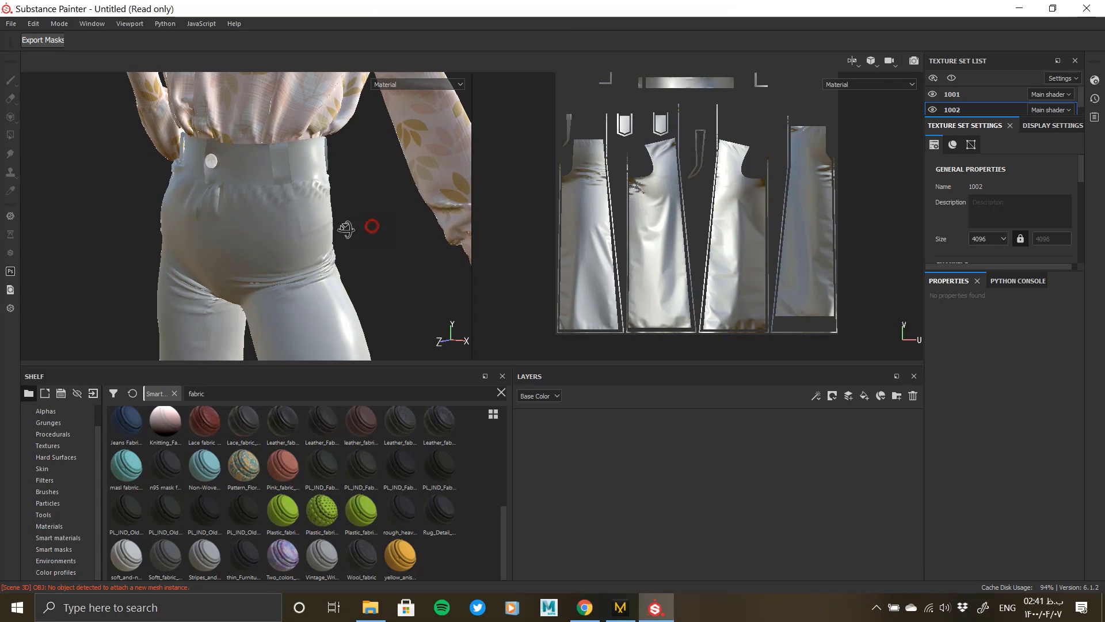
scroll(346, 230, down, 3)
alt+middle_drag(346, 190, 351, 322)
alt+drag(351, 270, 374, 282)
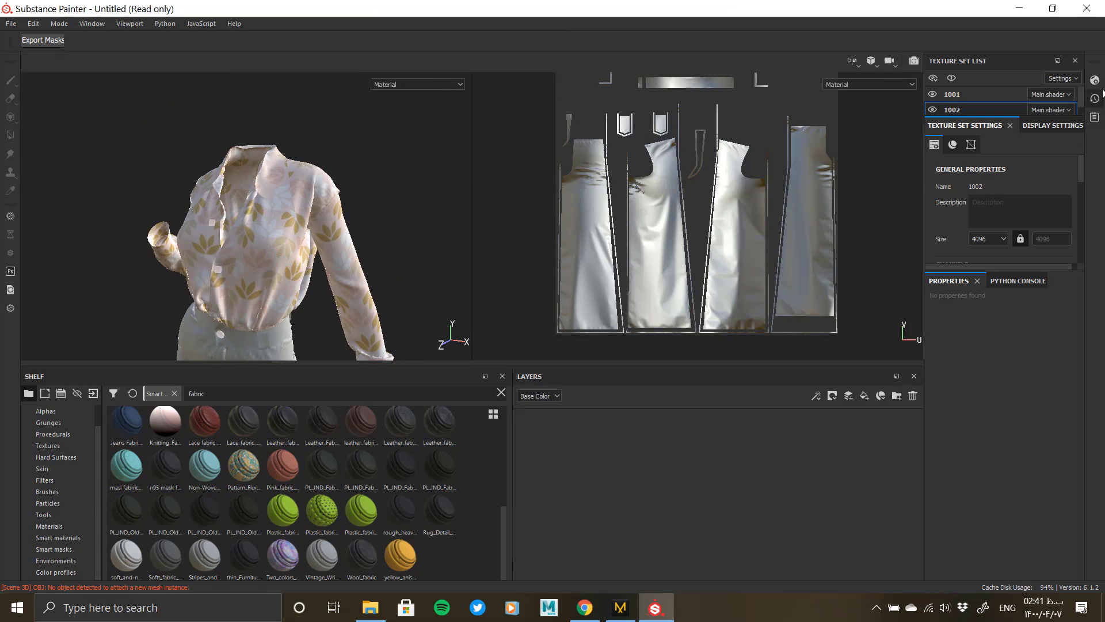
Bake the mesh maps of all texture sets at an output size of 2048, excluding the ID and Thickness maps.
scroll(1004, 236, down, 5)
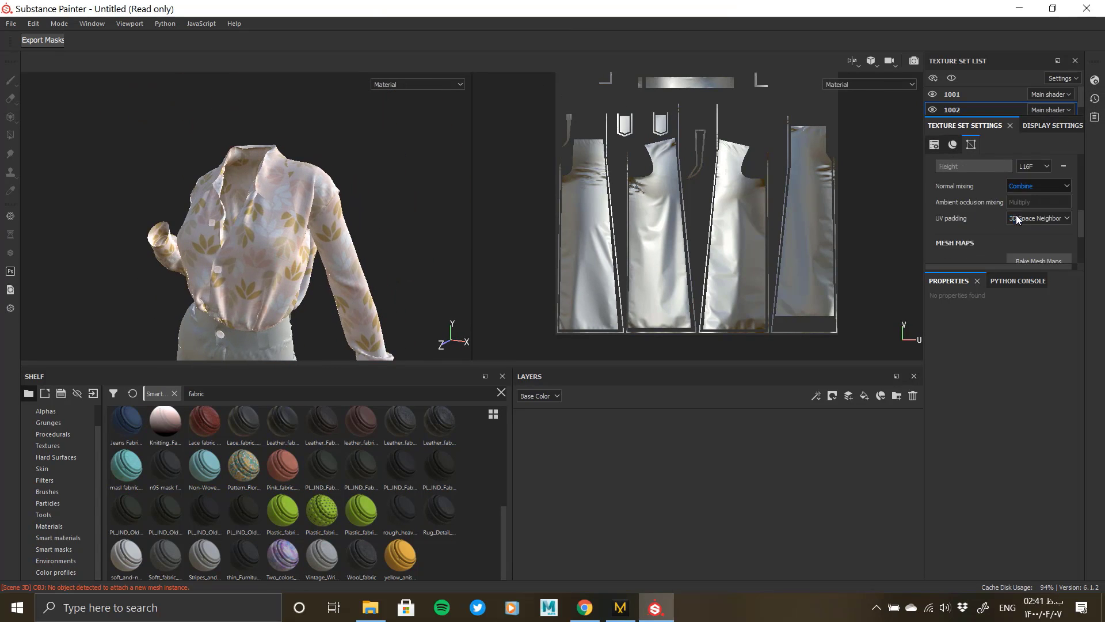
scroll(1016, 219, down, 2)
click(1030, 193)
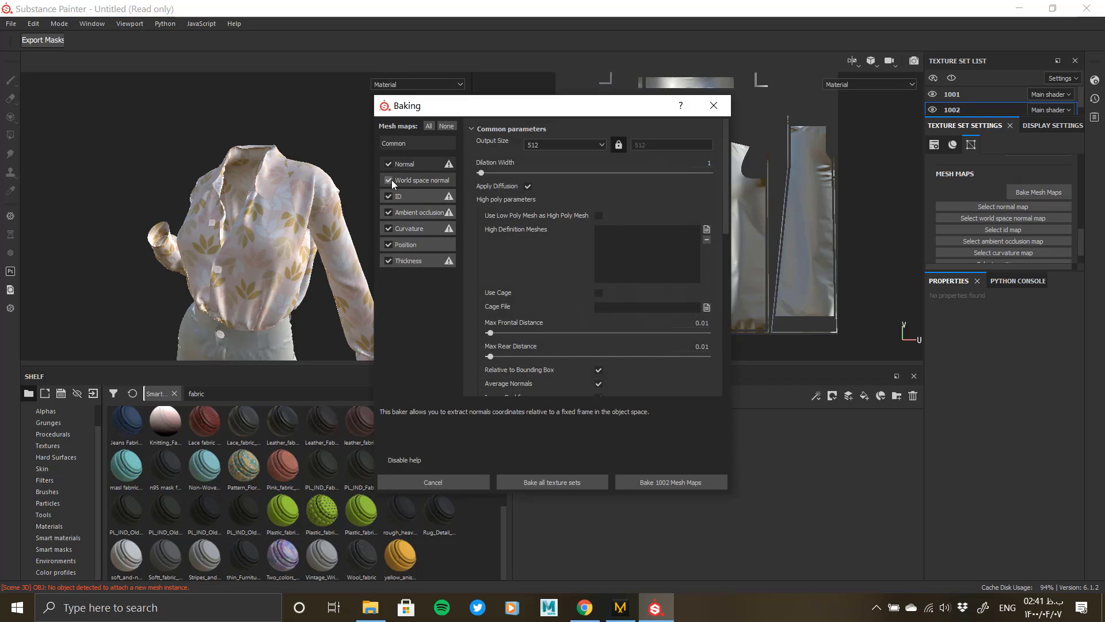
click(388, 196)
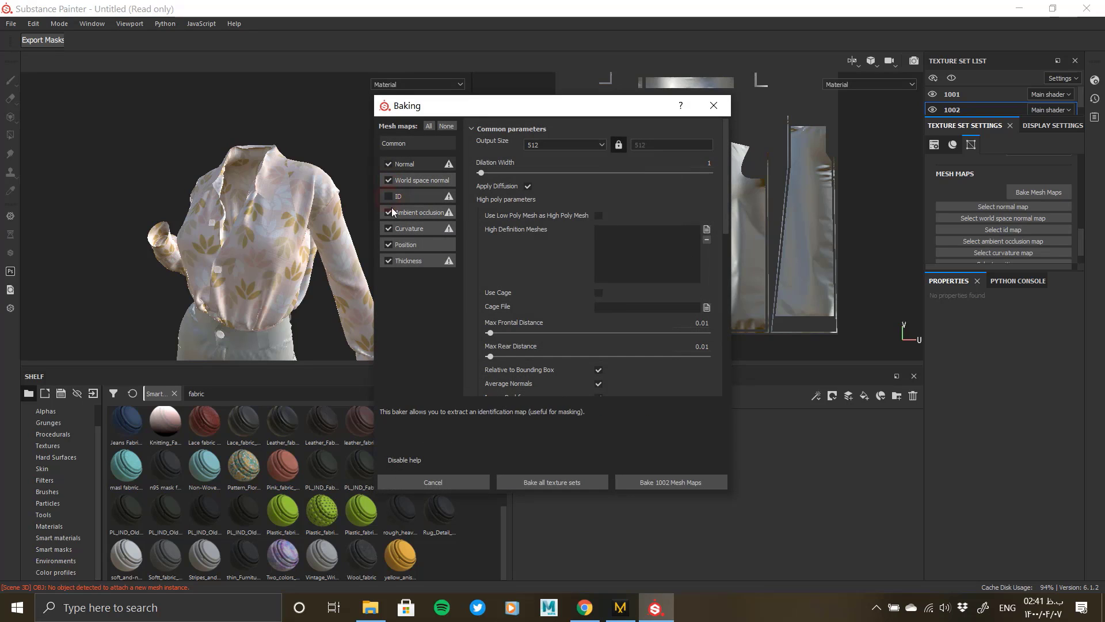
click(388, 260)
click(562, 144)
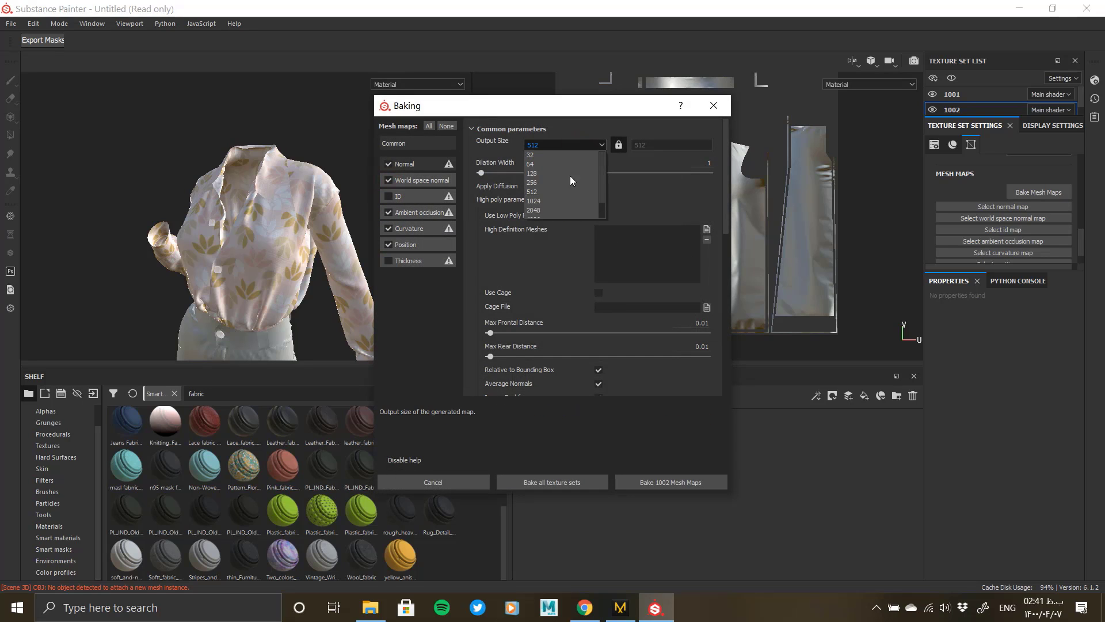
click(547, 209)
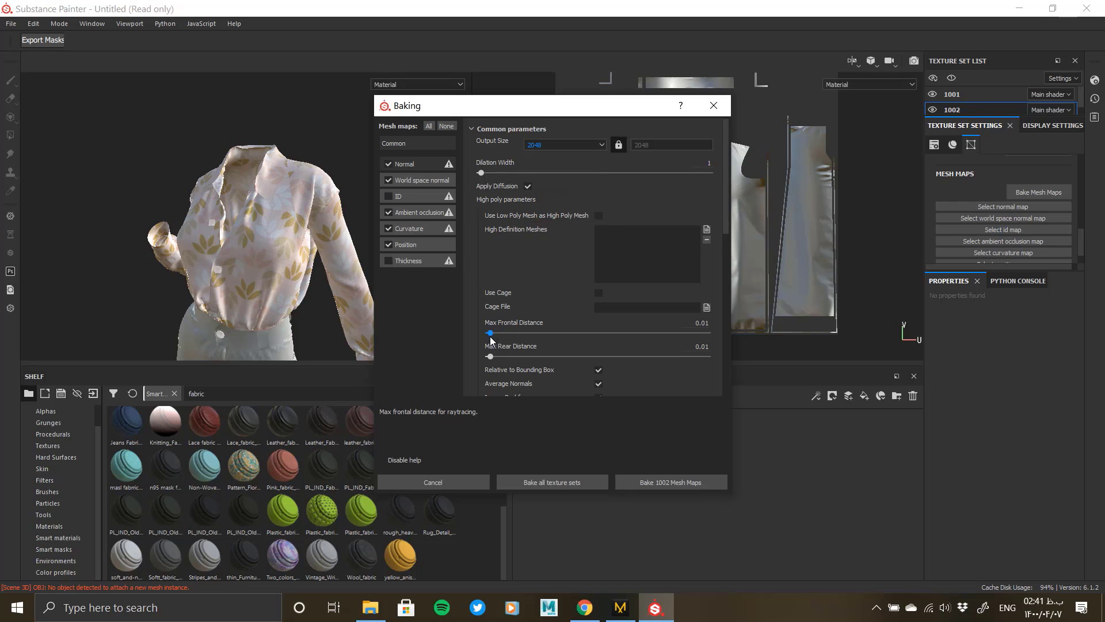
click(577, 485)
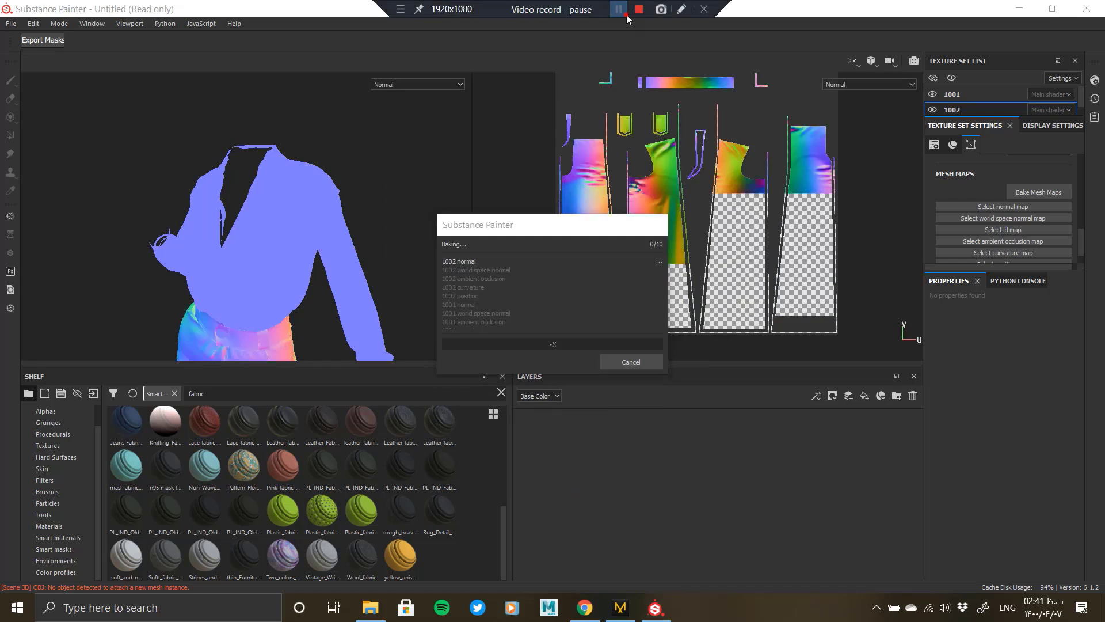
Save the project as 10 in the Oversized outfit folder.
key(ctrl+s)
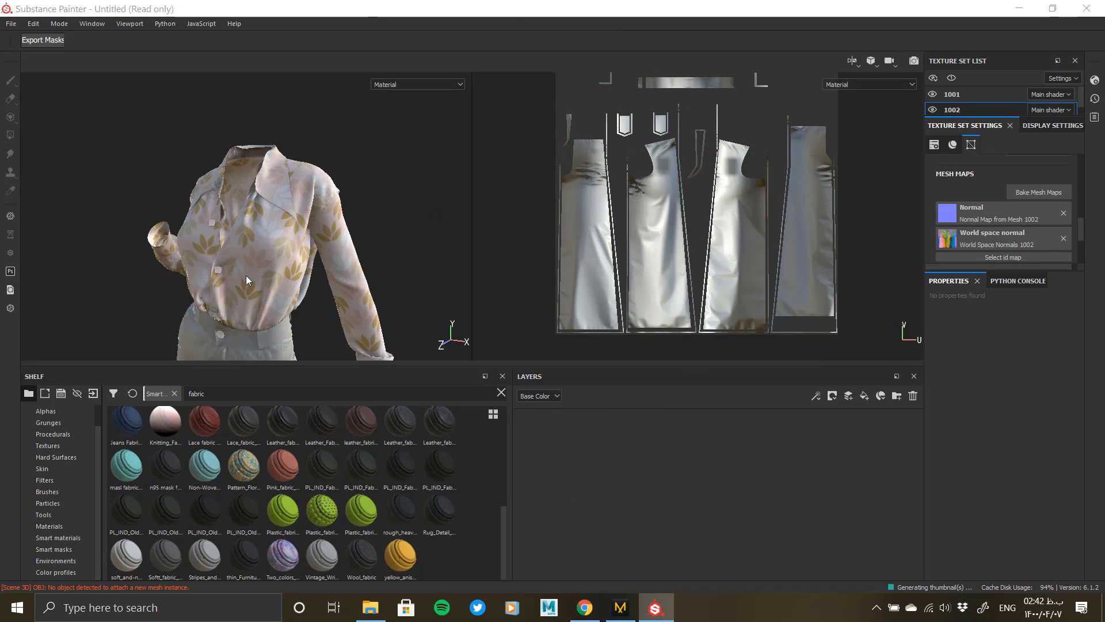
click(68, 164)
click(160, 287)
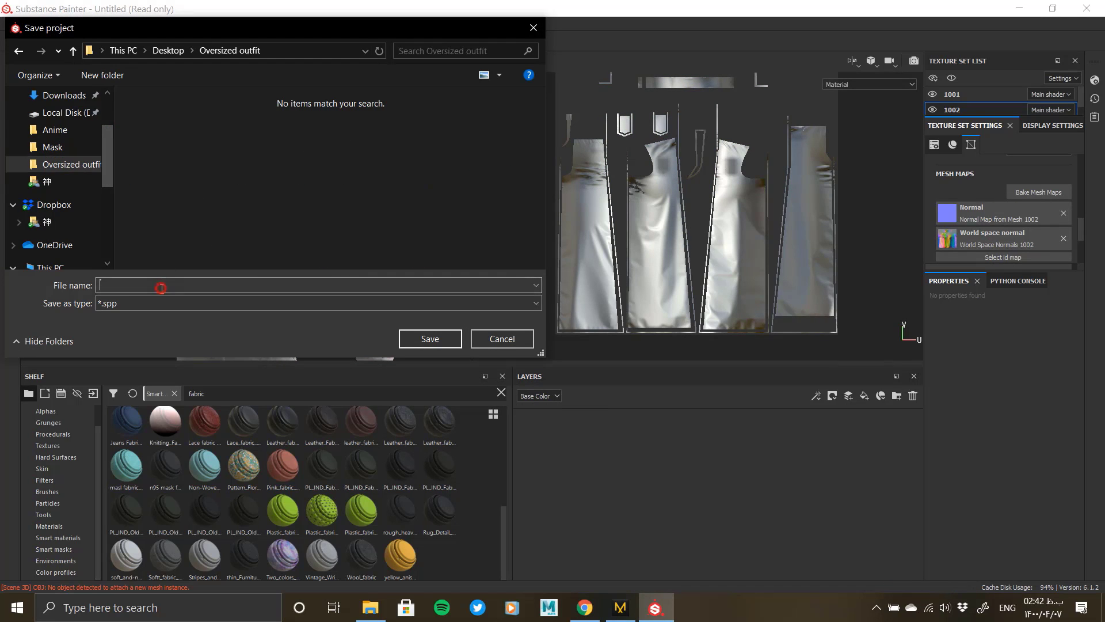
text(1)
key(Return)
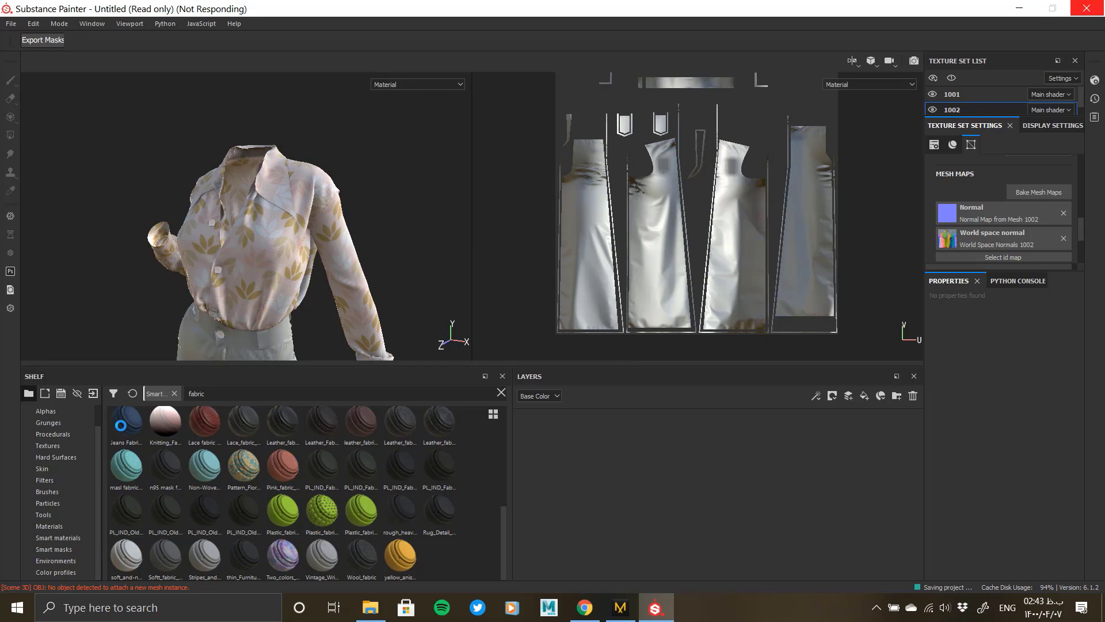
Apply the Jeans Fabric Denim For Womens smart material to the pants in texture set 1002.
scroll(261, 271, up, 2)
alt+drag(248, 256, 274, 254)
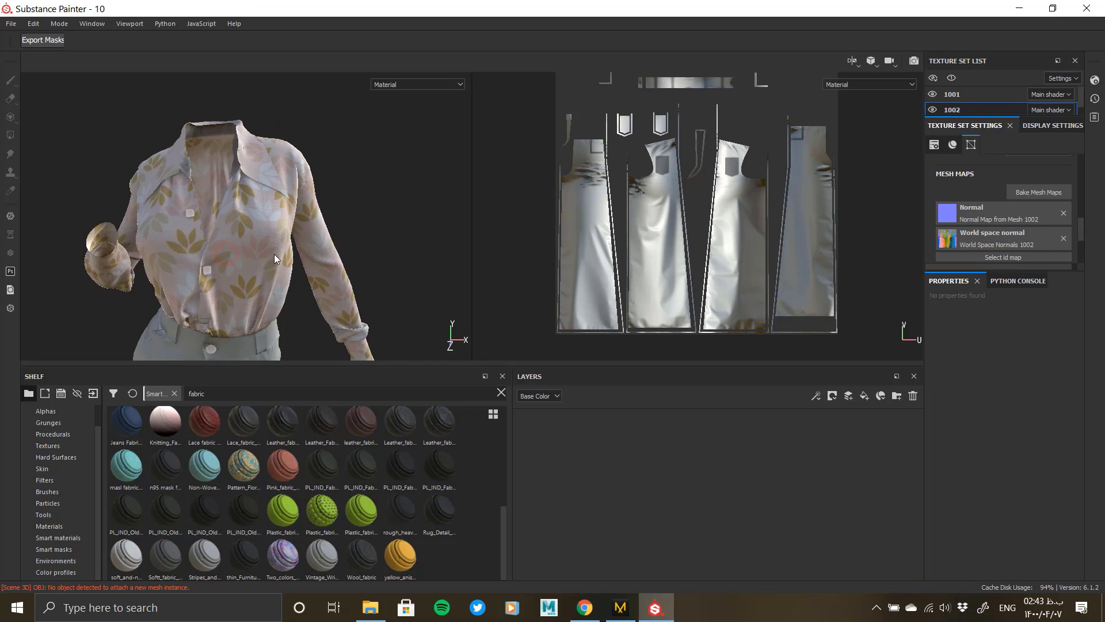
scroll(274, 253, up, 2)
click(126, 424)
alt+middle_drag(634, 243, 639, 185)
alt+middle_drag(354, 311, 366, 80)
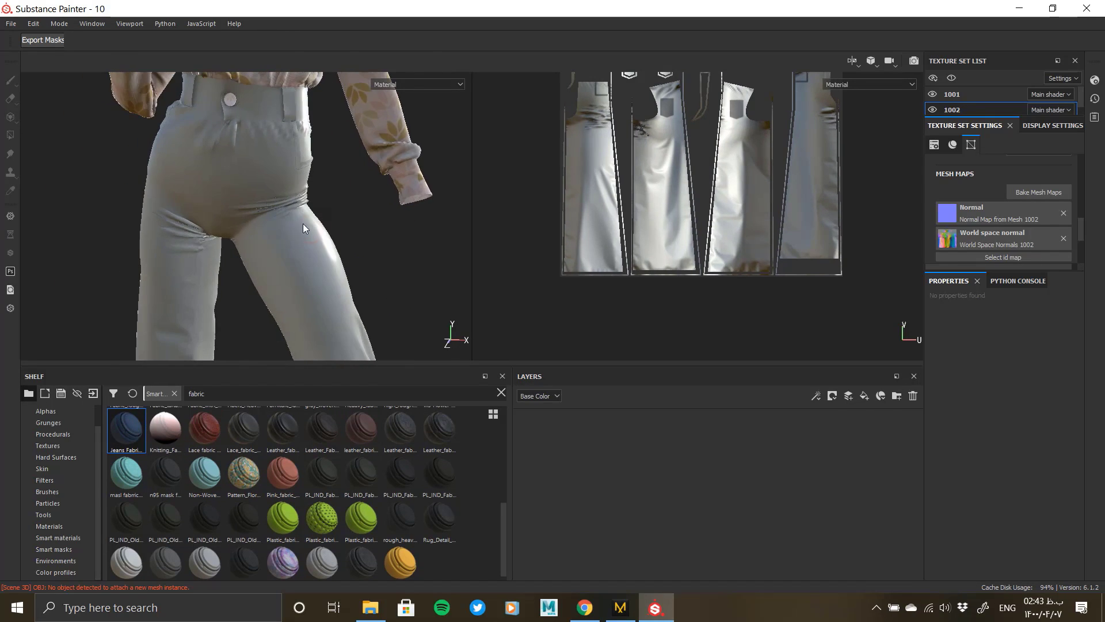
shift+right_drag(302, 224, 291, 261)
drag(127, 429, 280, 263)
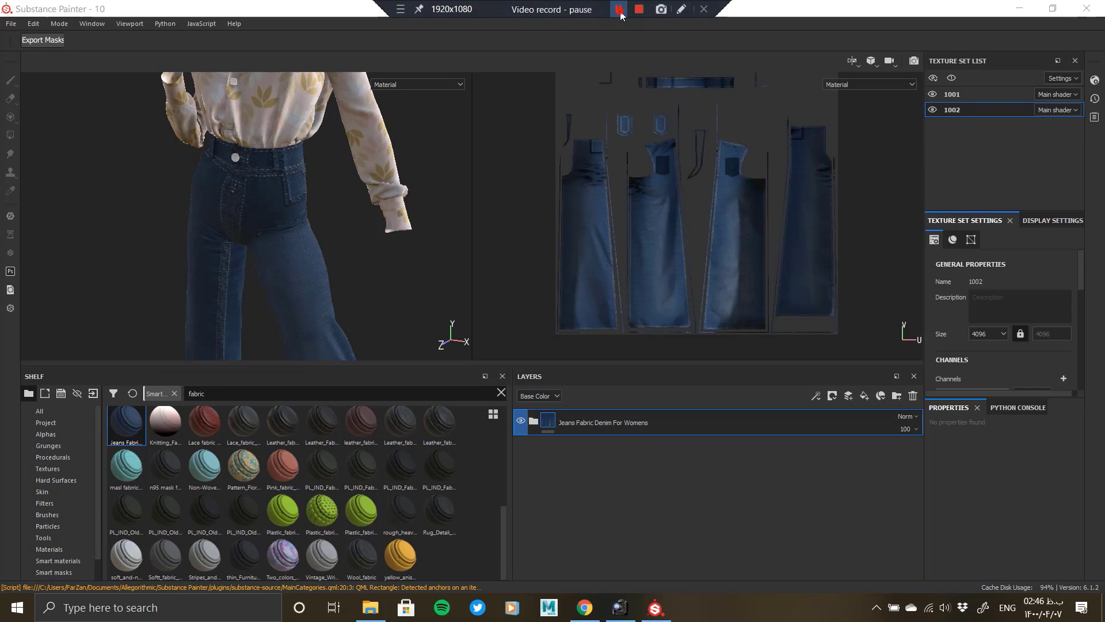
Examine the denim fabric, seams and pocket stitching on the pants up close and from several angles.
scroll(281, 209, up, 5)
alt+drag(300, 209, 198, 155)
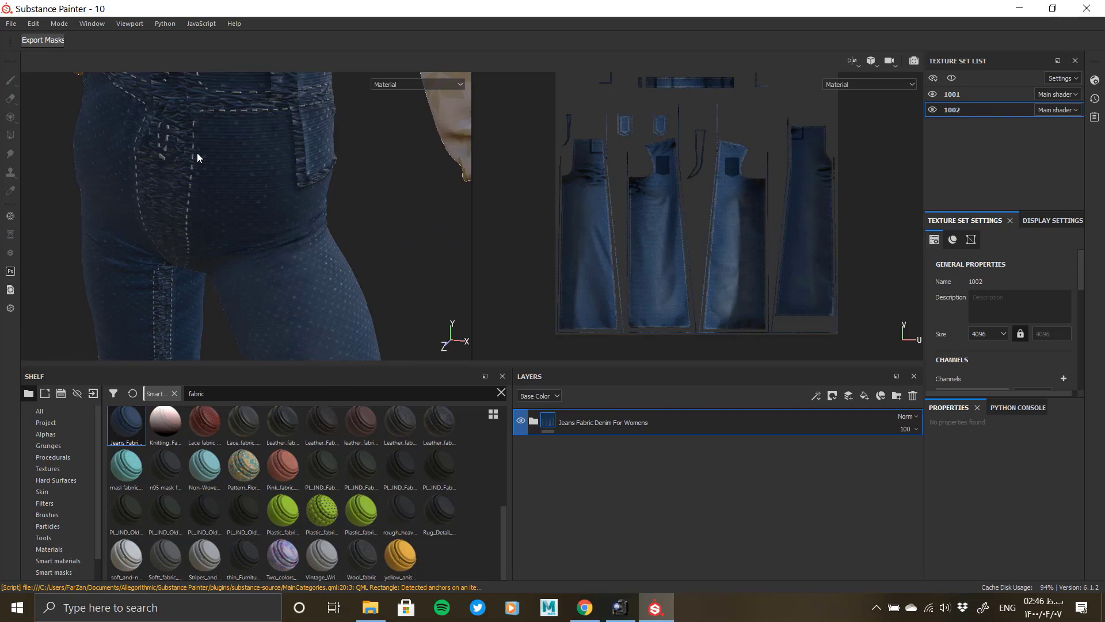
alt+drag(161, 190, 272, 104)
alt+middle_drag(273, 104, 223, 111)
alt+right_drag(222, 111, 246, 224)
alt+drag(246, 224, 193, 273)
alt+right_drag(225, 231, 279, 365)
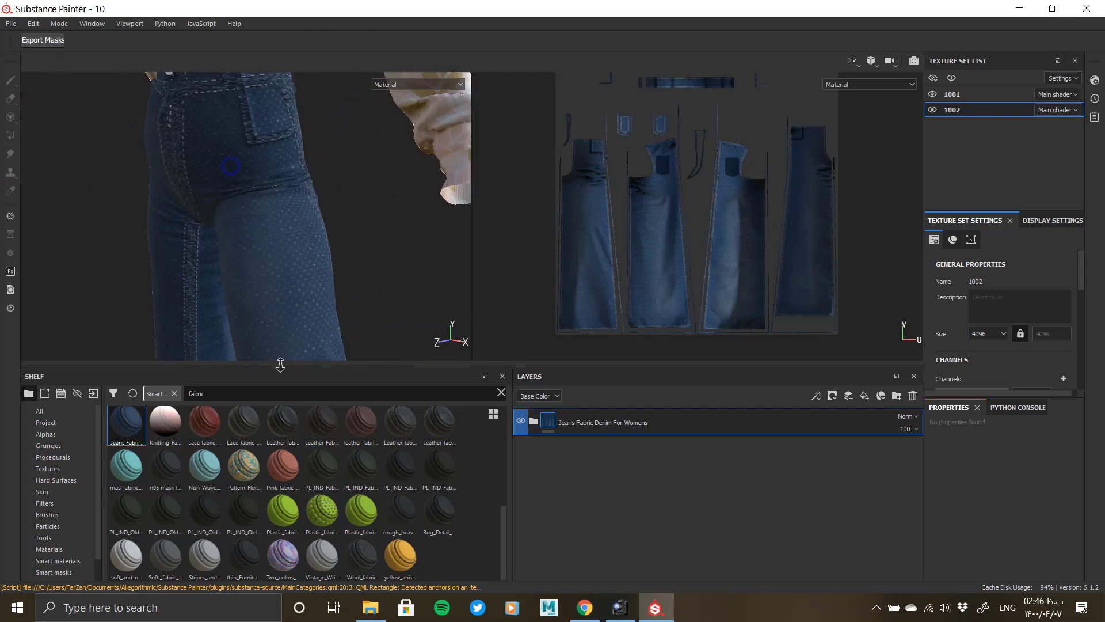
Expand the denim smart material's folder and hide all its layers except Denim Base, and hide texture set 1001.
alt+drag(279, 365, 250, 200)
click(533, 423)
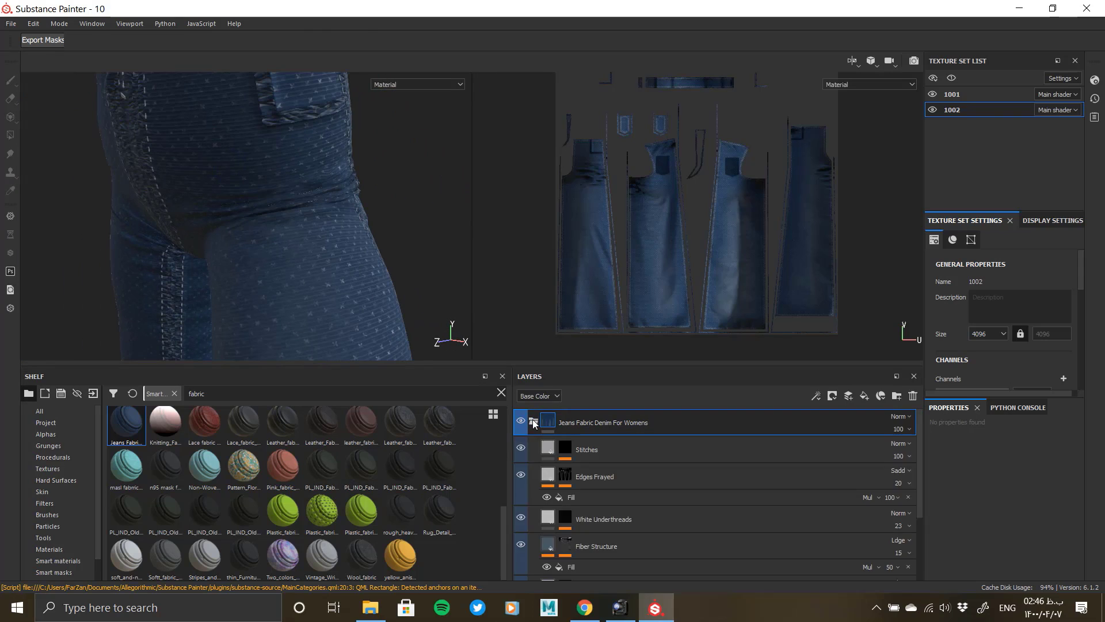
scroll(593, 482, down, 1)
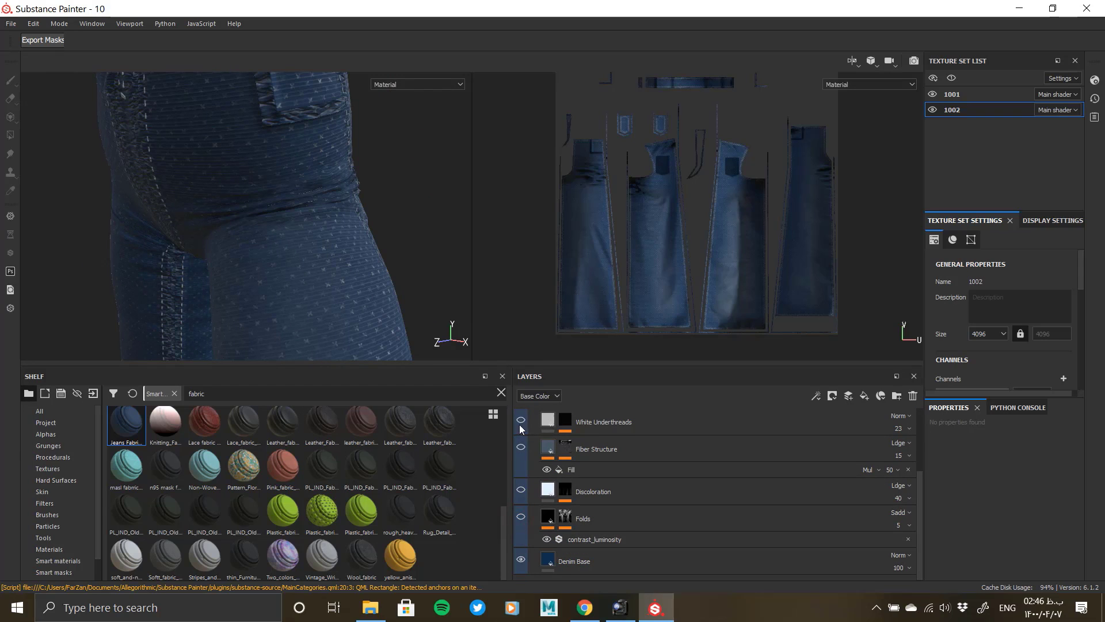
scroll(522, 478, up, 1)
scroll(620, 481, down, 1)
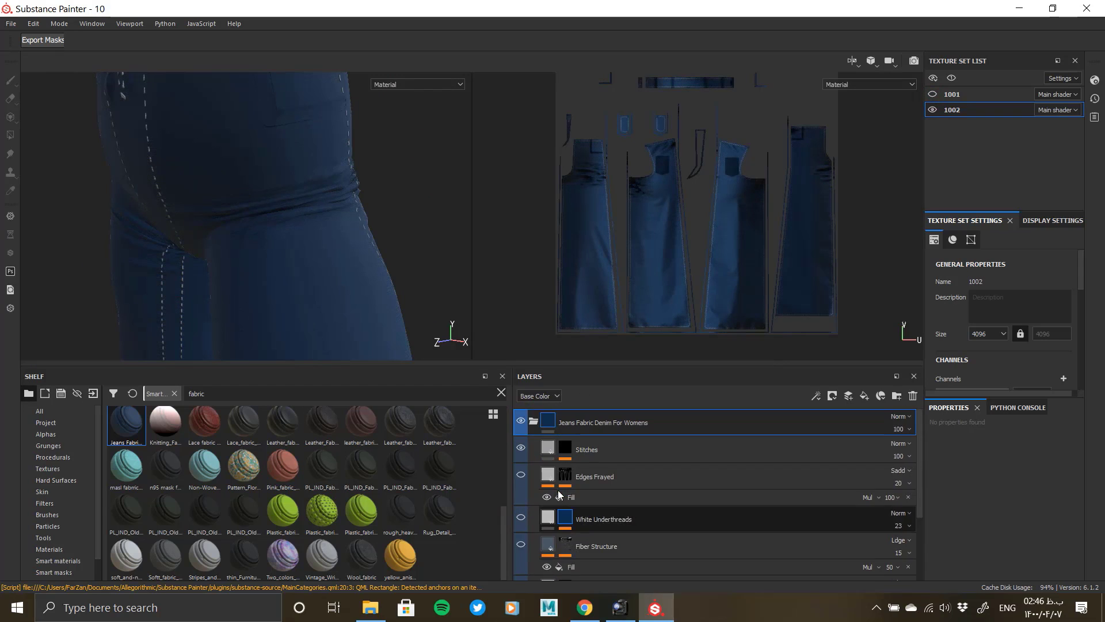
scroll(599, 522, up, 1)
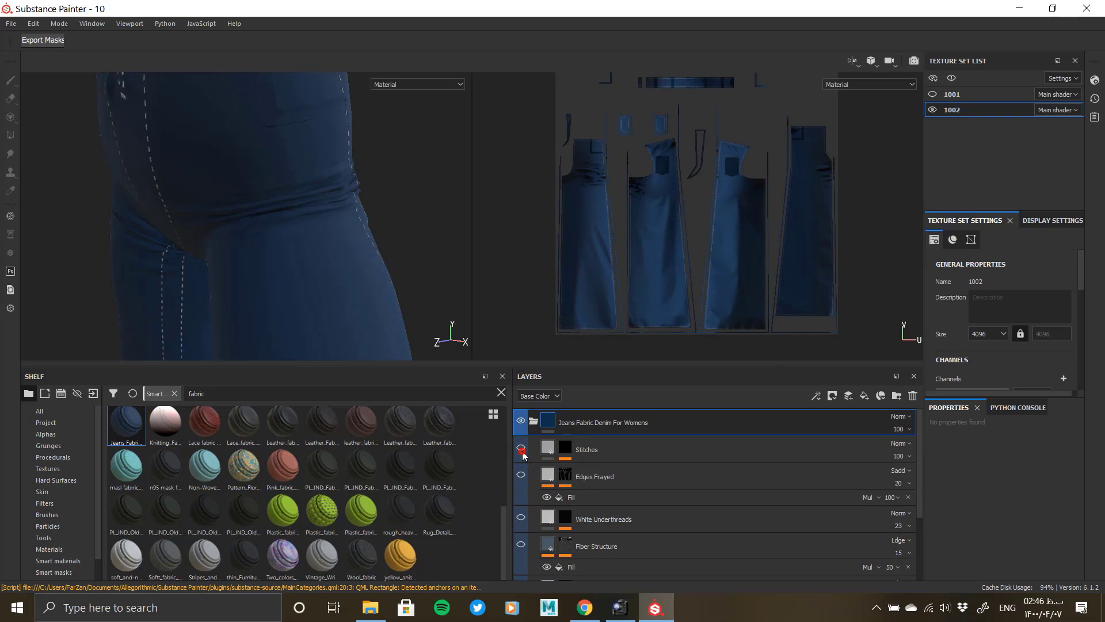
scroll(584, 526, down, 1)
alt+drag(313, 318, 281, 247)
mouse_move(281, 247)
alt+right_down()
mouse_move(374, 301)
mouse_move(321, 248)
mouse_move(290, 252)
alt+right_up()
alt+drag(298, 236, 268, 249)
alt+right_drag(269, 249, 310, 276)
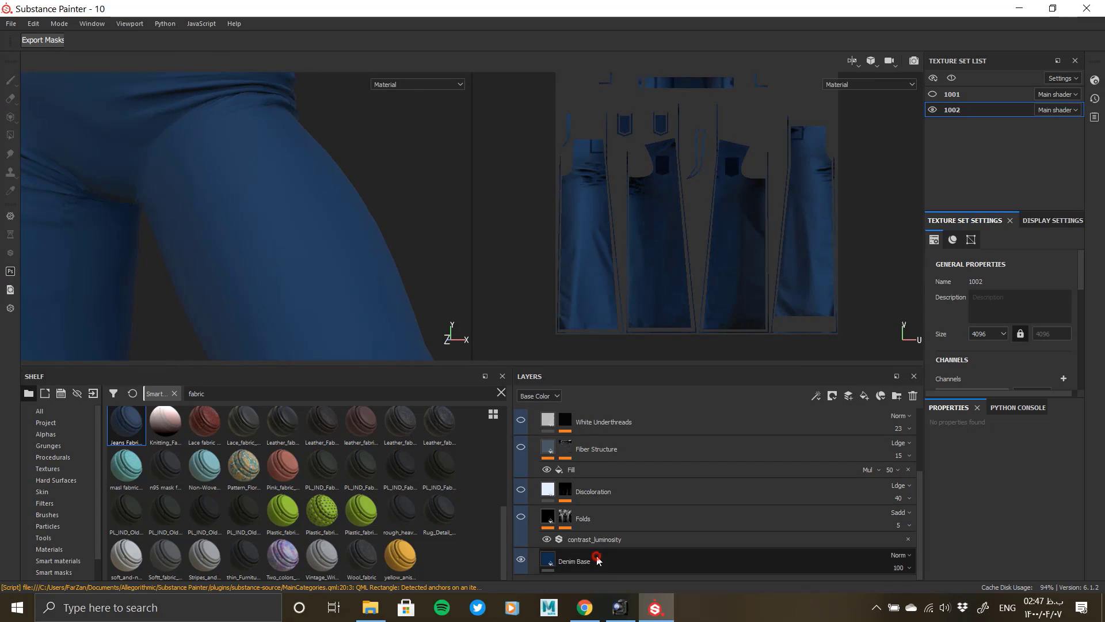
Set the roughness of the Denim Base layer to about 0.8932.
click(597, 558)
scroll(962, 513, down, 2)
scroll(1013, 545, down, 3)
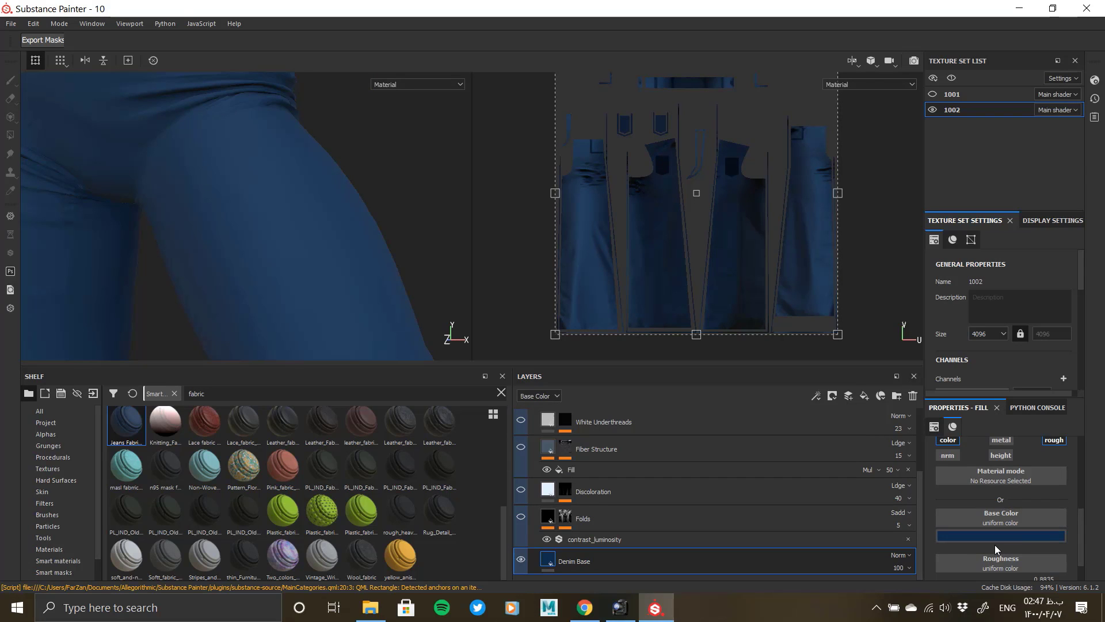
scroll(995, 544, down, 1)
mouse_move(1045, 561)
mouse_down()
mouse_move(1016, 563)
mouse_move(1073, 562)
mouse_move(1040, 561)
mouse_up()
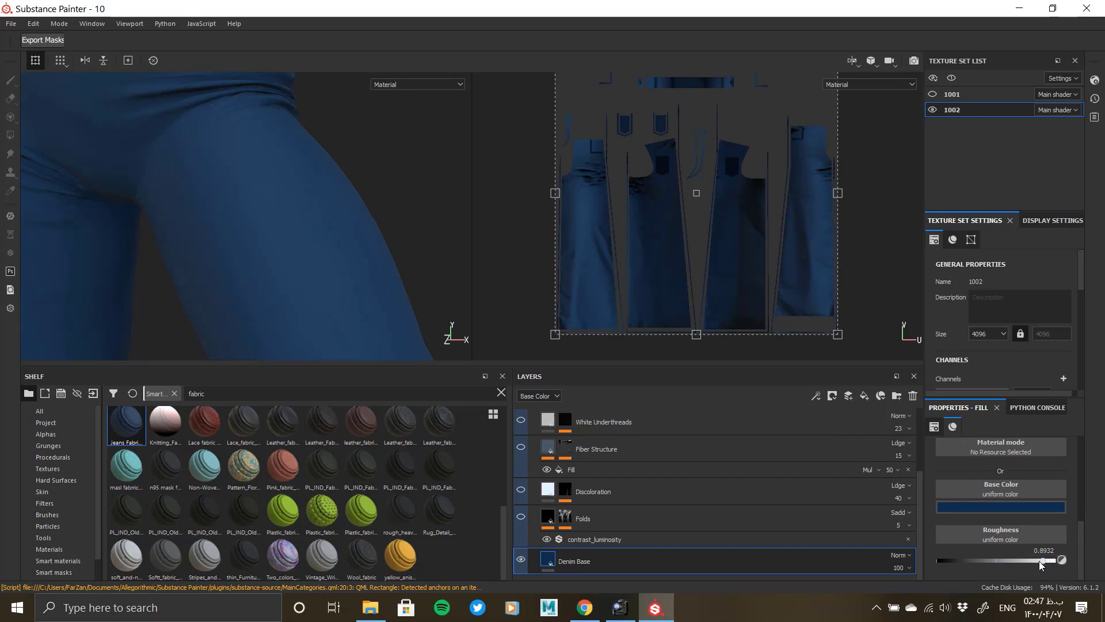
Place the ACDSee reference photo beside Substance Painter and sample Denim Base's base color from the jeans in the photo.
click(945, 504)
click(620, 608)
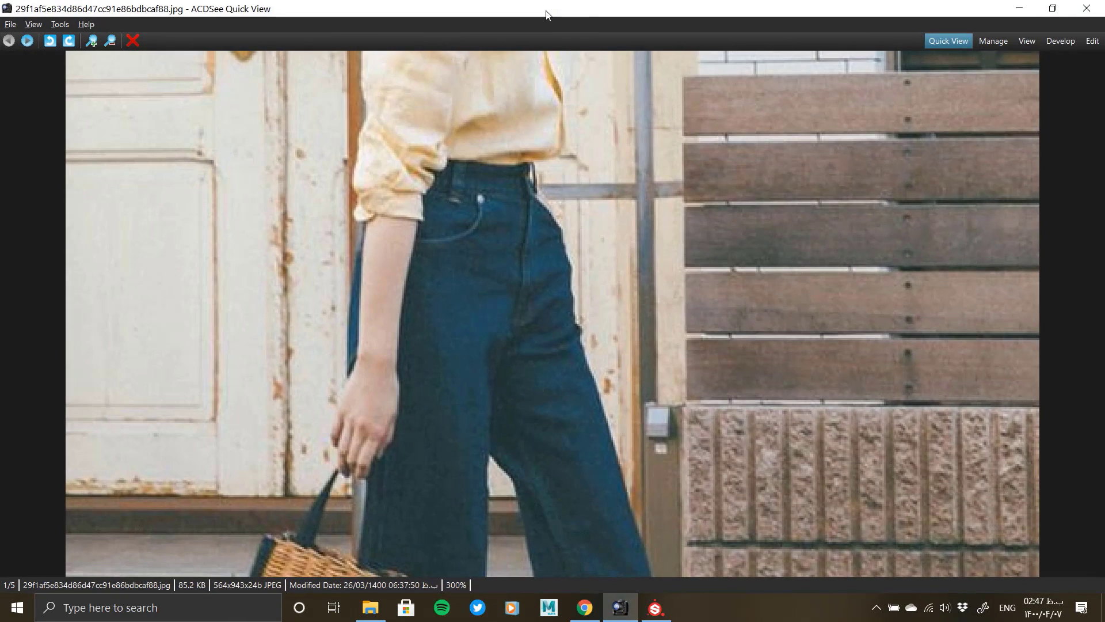
drag(545, 15, 3, 98)
click(823, 206)
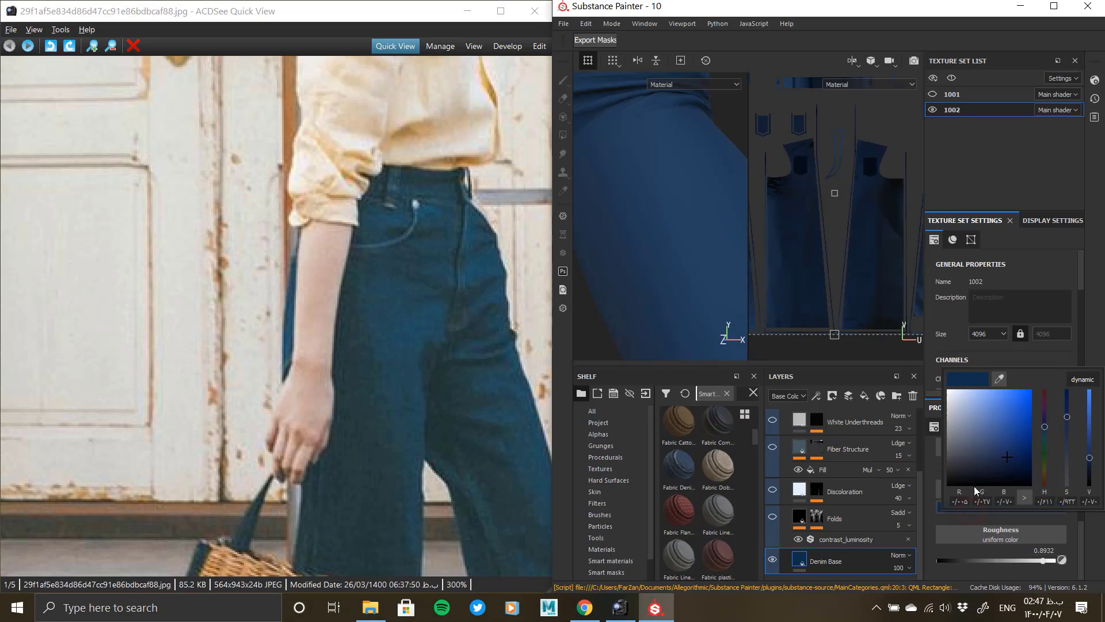
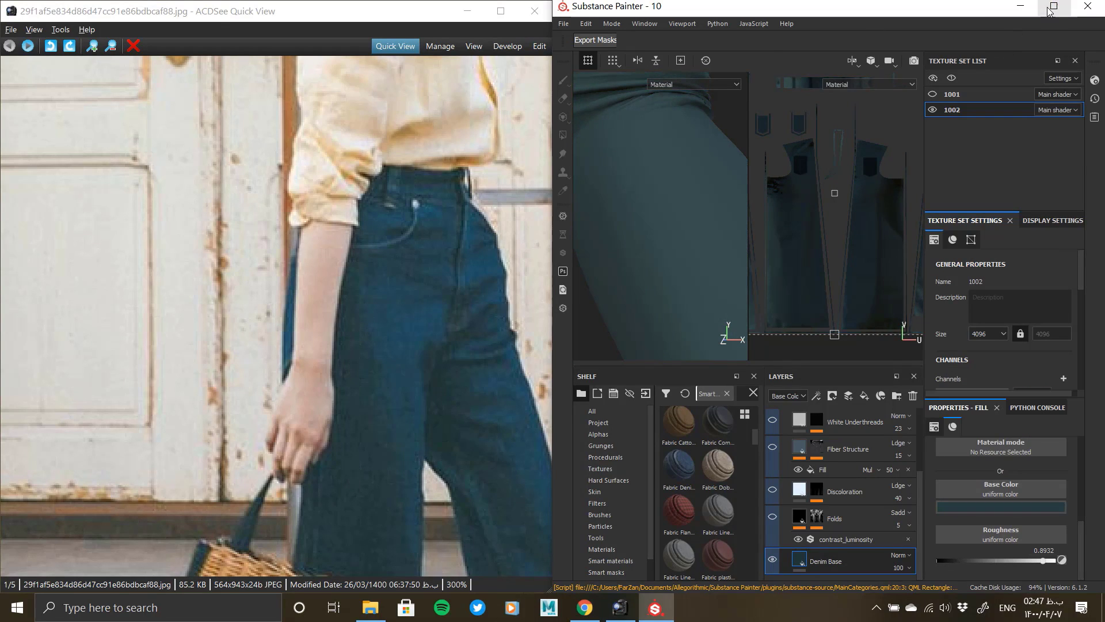
click(1053, 7)
Shift Denim Base's base color to a bluer, more saturated dark teal and check it on the pants.
scroll(425, 265, up, 3)
click(969, 505)
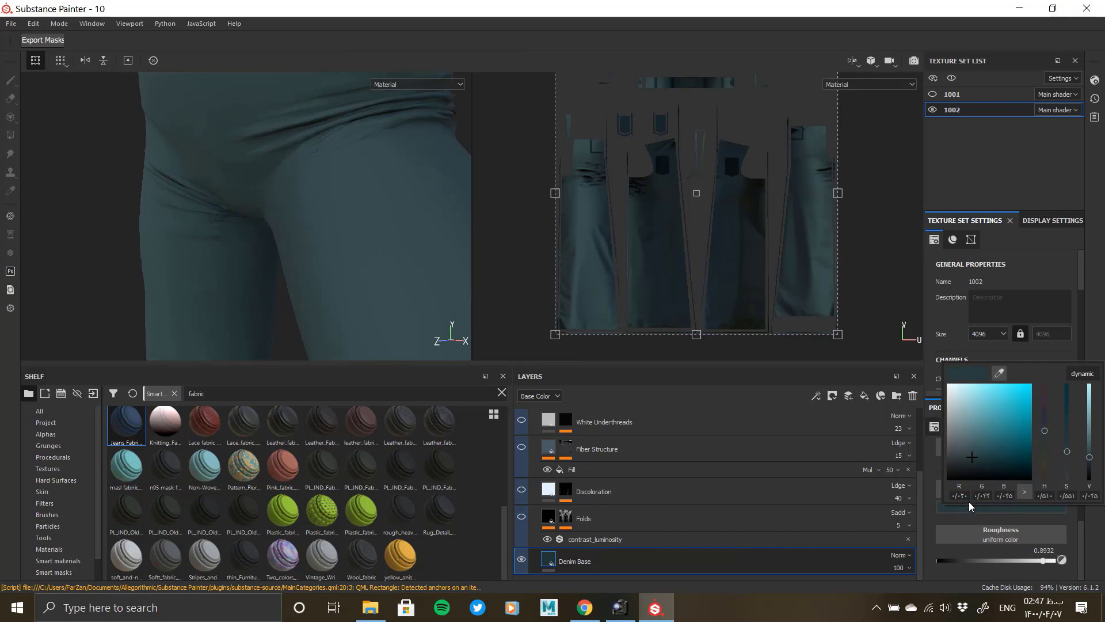
drag(1066, 451, 1042, 425)
alt+drag(254, 244, 366, 251)
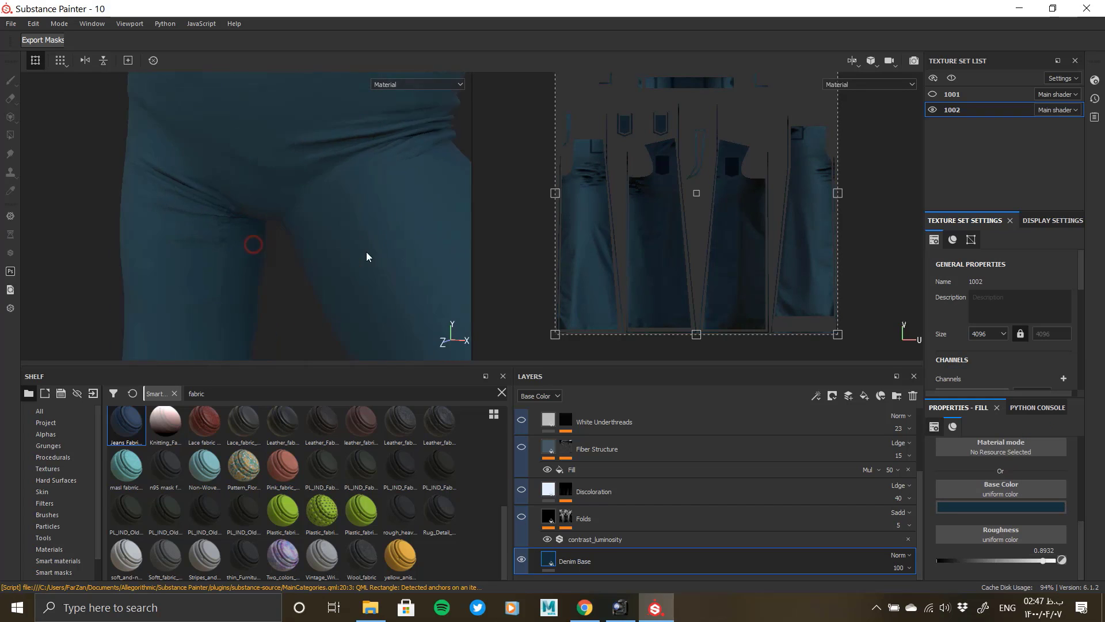
alt+right_drag(366, 251, 251, 250)
alt+drag(250, 251, 312, 198)
alt+right_drag(314, 200, 408, 231)
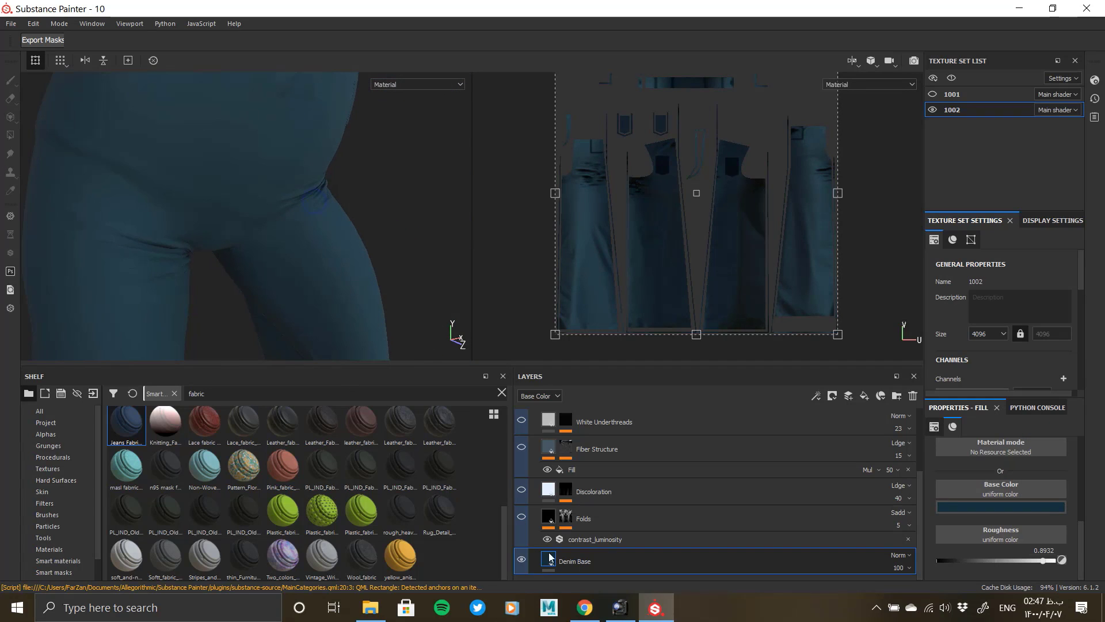
Show the Folds layer and examine its mask on the waist, hips and legs.
click(521, 517)
alt+drag(321, 275, 324, 332)
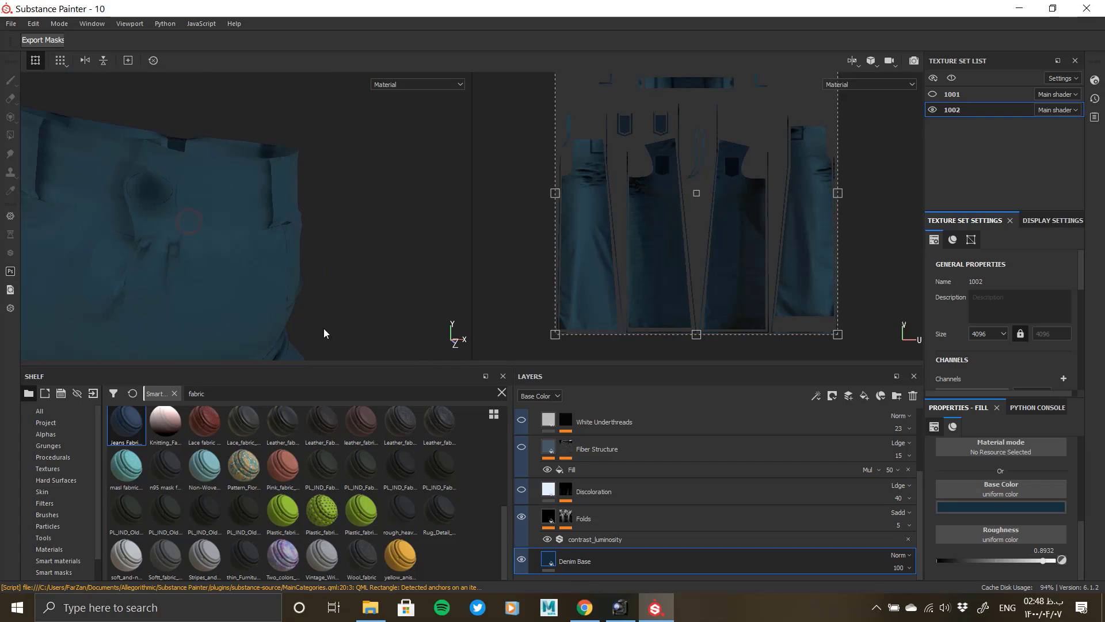
click(573, 519)
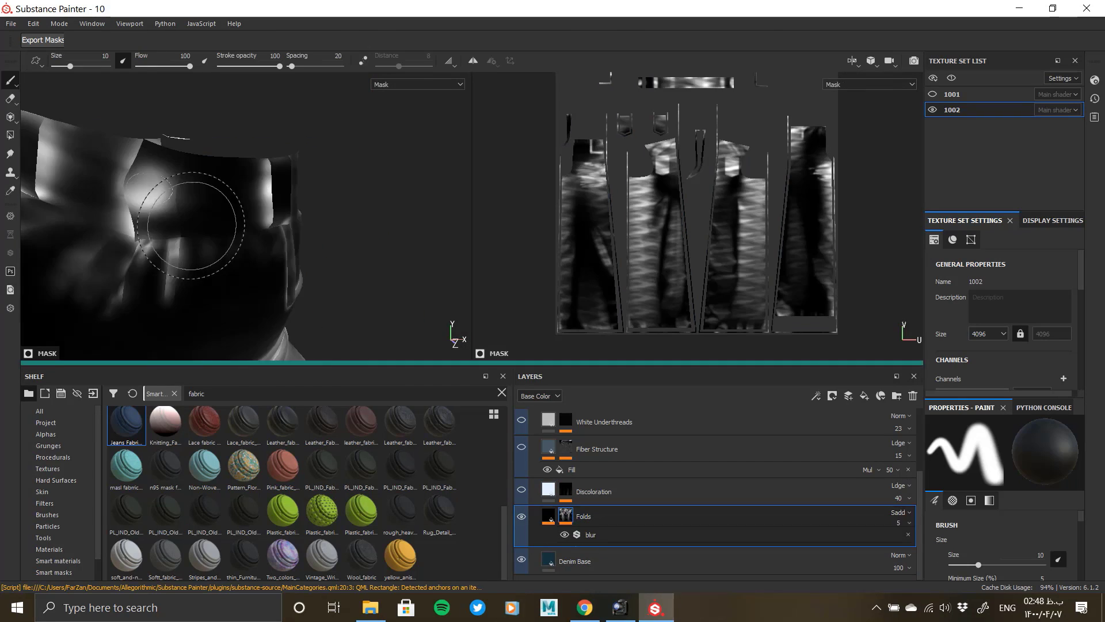
scroll(279, 249, down, 4)
alt+middle_drag(278, 328, 276, 274)
alt+drag(276, 274, 292, 215)
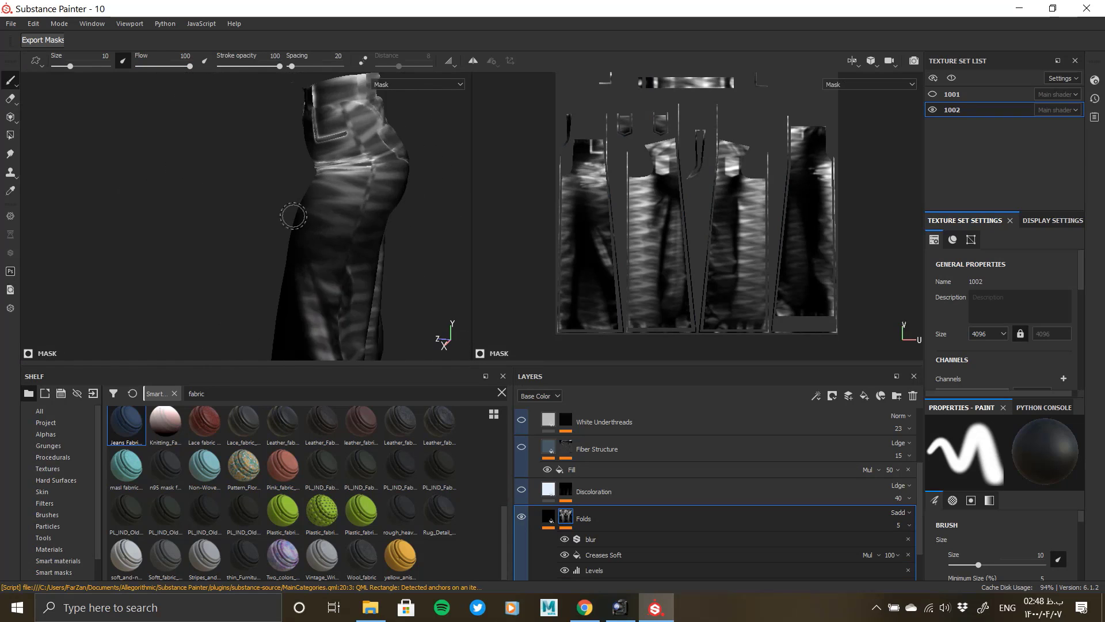
scroll(345, 212, up, 4)
alt+middle_drag(375, 209, 302, 283)
Set the height of the Folds layer to about 0.7478, comparing lower and negative values on the legs.
click(548, 517)
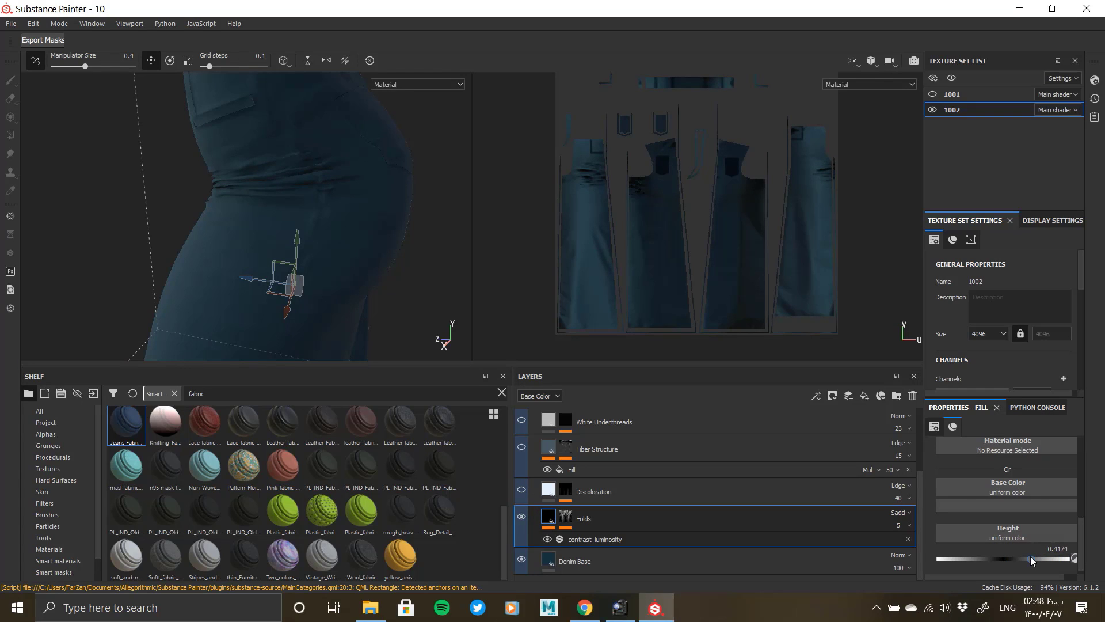
drag(1066, 557, 1042, 558)
alt+drag(233, 232, 283, 288)
alt+right_drag(284, 288, 351, 441)
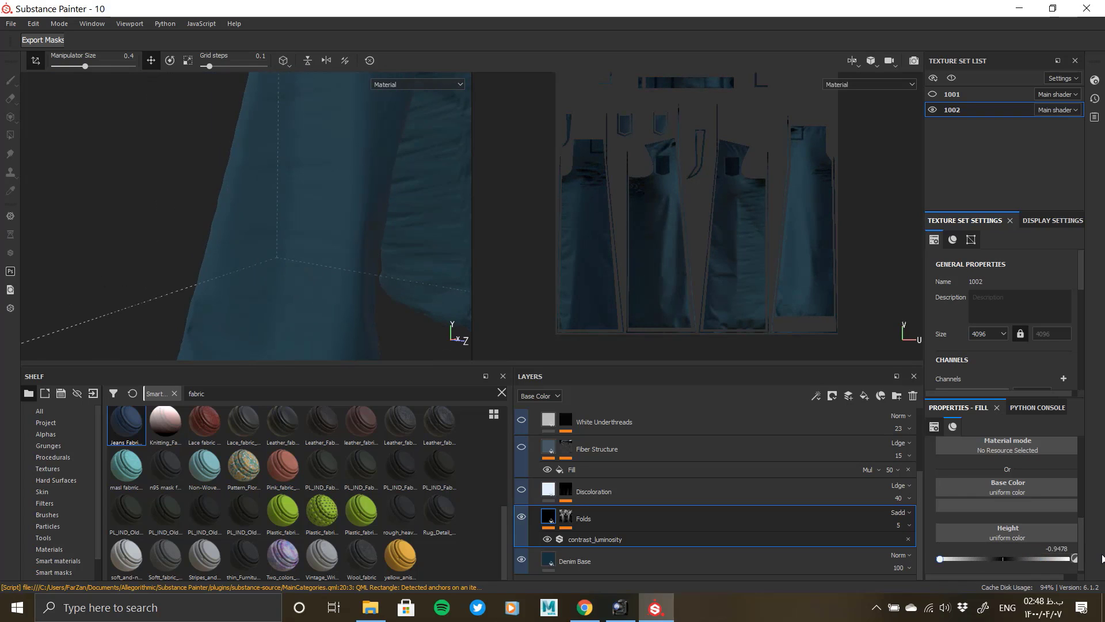
drag(939, 558, 1103, 559)
click(1039, 558)
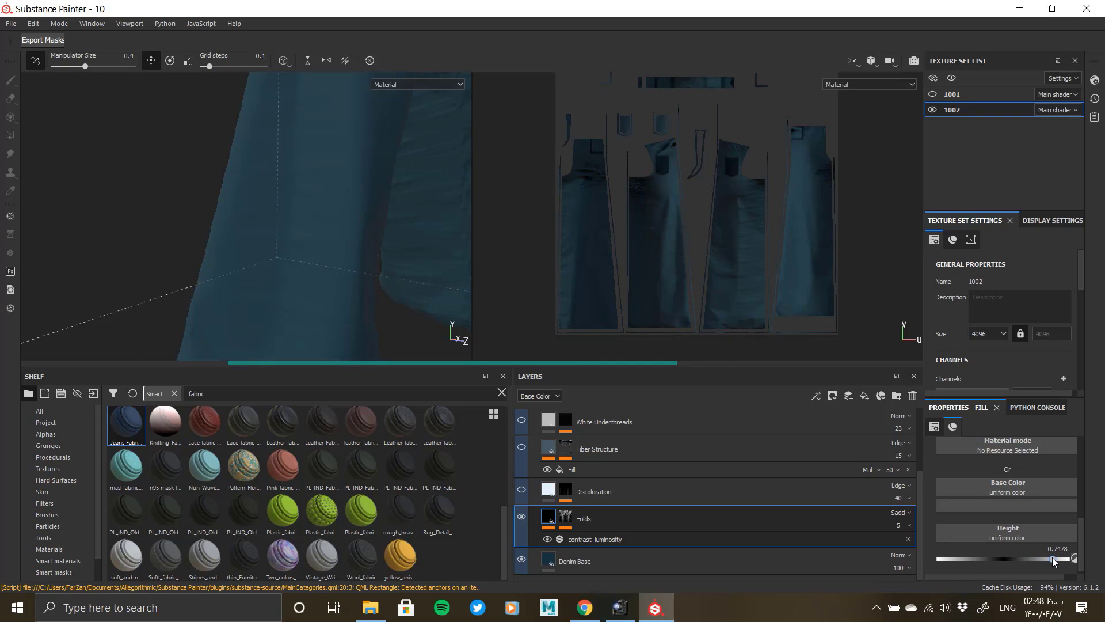
alt+drag(330, 220, 323, 266)
Add a Blur filter above contrast_luminosity on the Folds layer's content, with a blur intensity of 1.3.
click(578, 537)
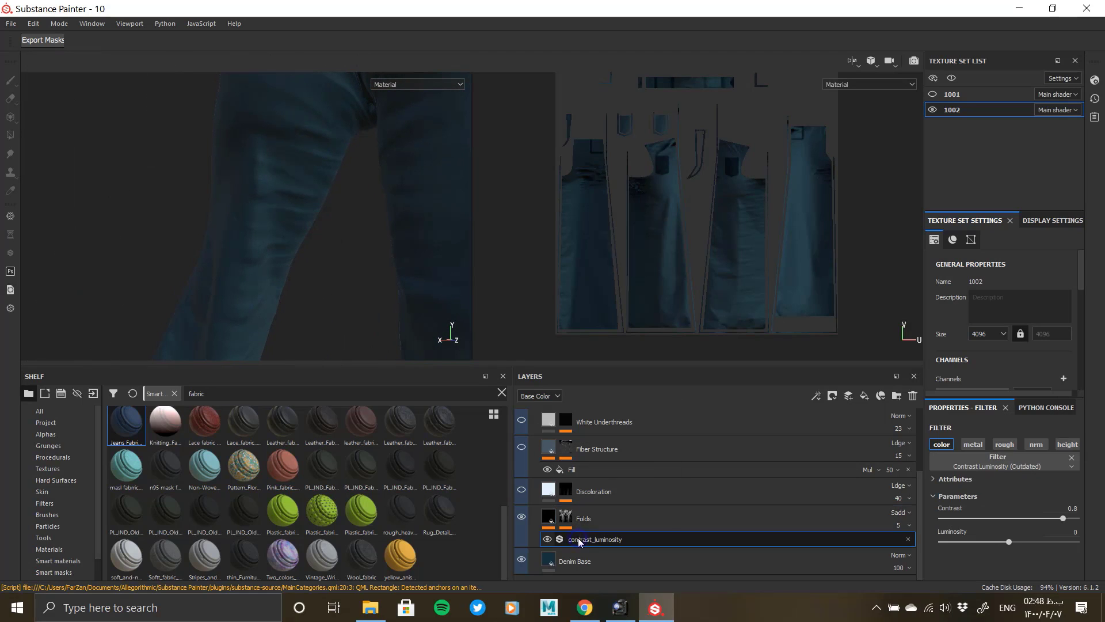
right_click(578, 538)
click(621, 482)
click(1040, 461)
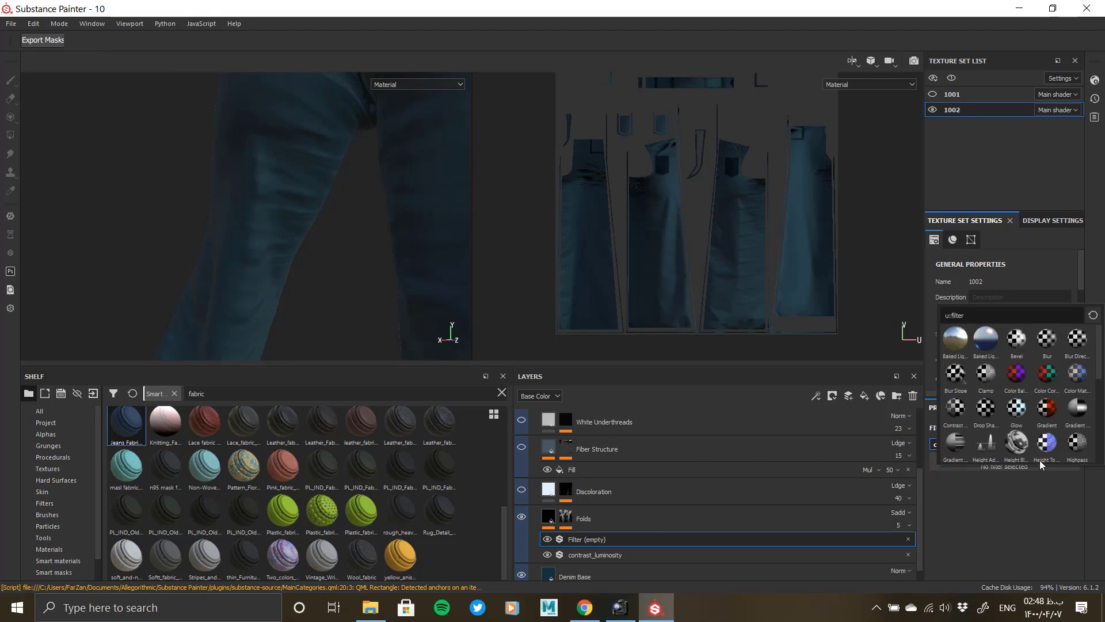
click(1043, 343)
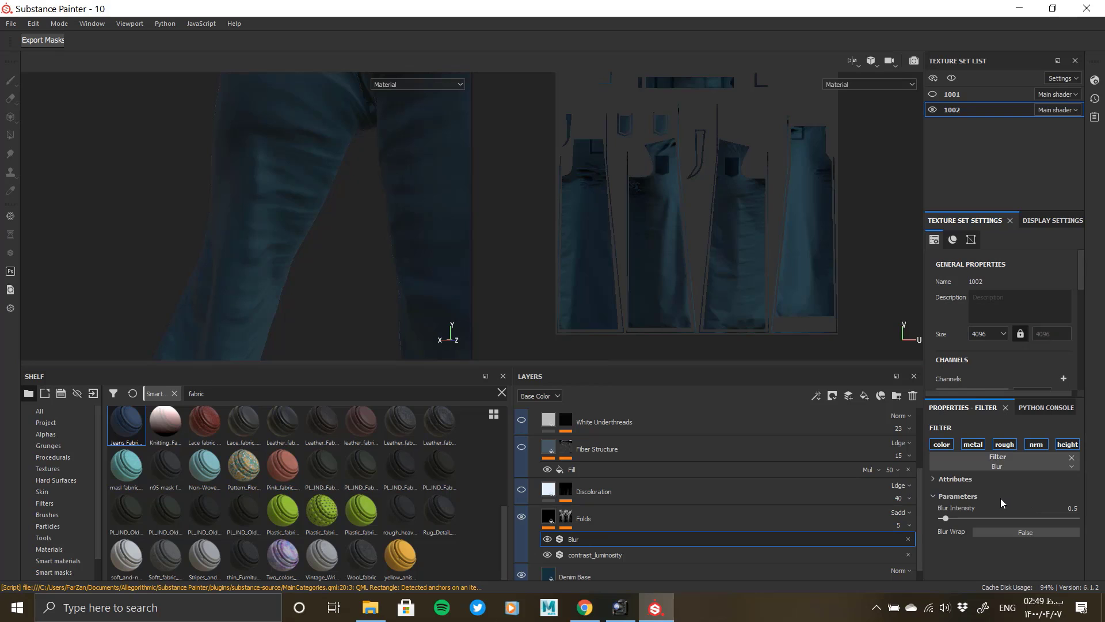
drag(945, 518, 953, 521)
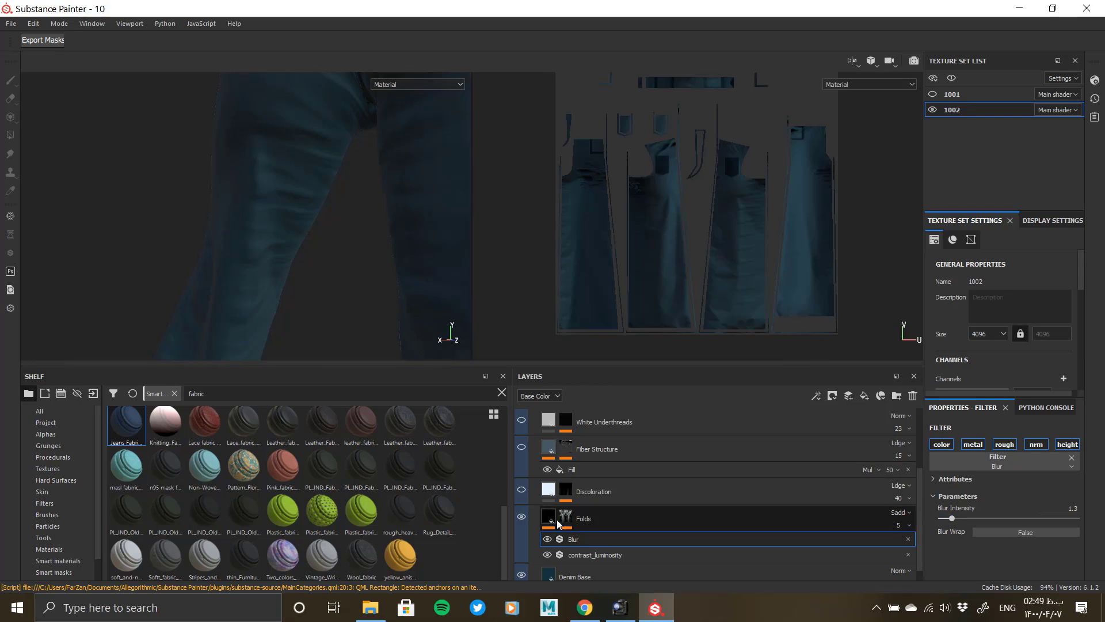
Set the intensity of the blur filter in the Folds mask to 1.3.
alt+click(565, 518)
click(641, 537)
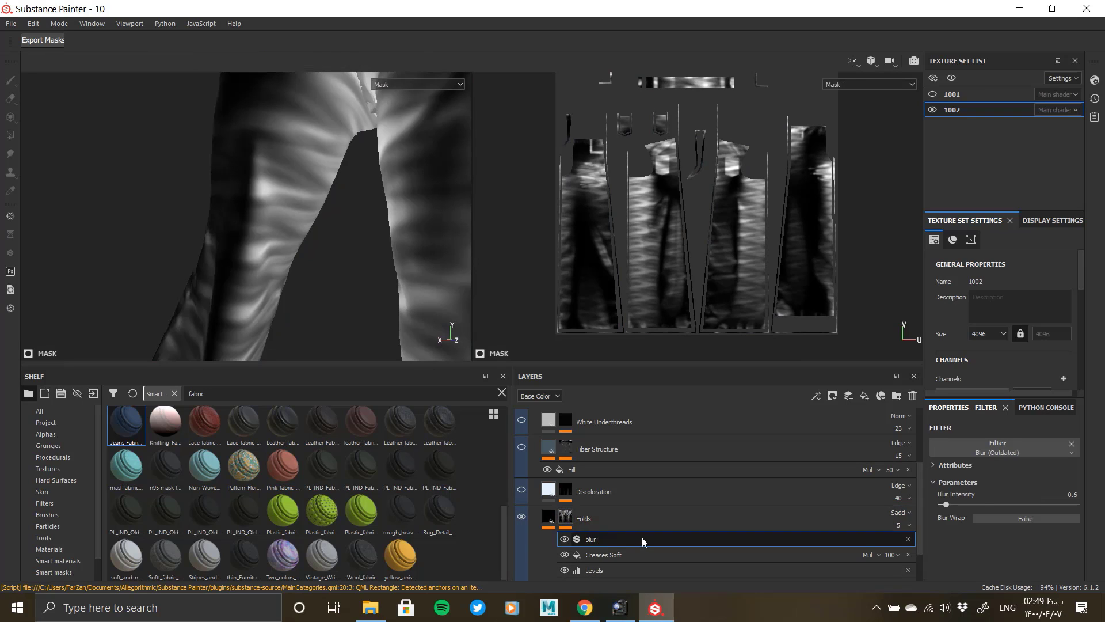
drag(947, 509, 954, 509)
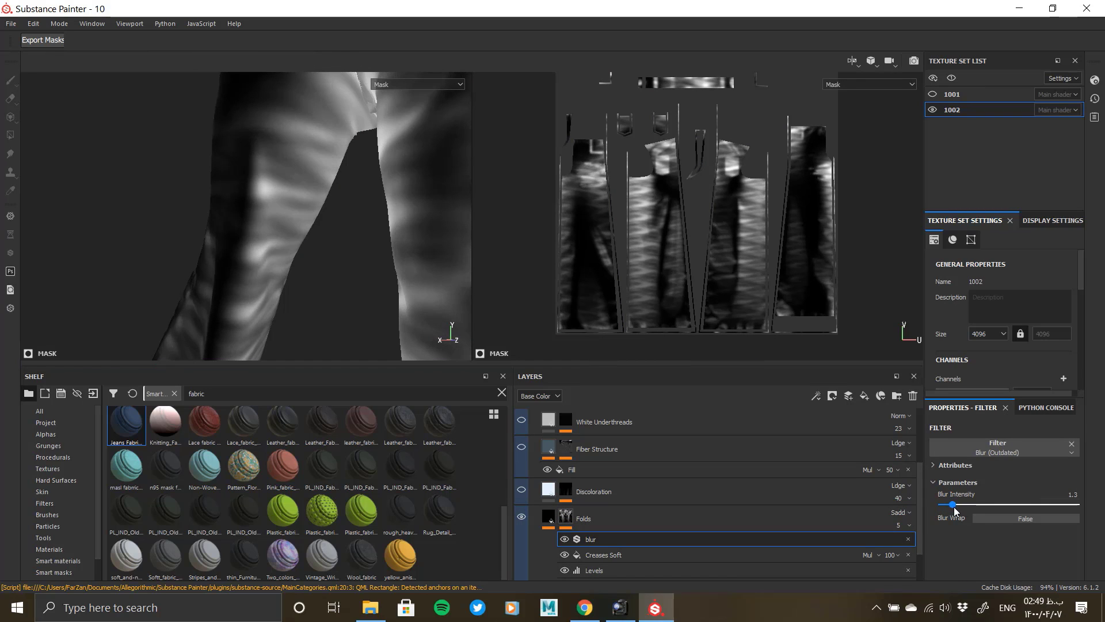
Delete the Blur filter from the Folds layer's content and return to its mask.
click(552, 518)
click(642, 540)
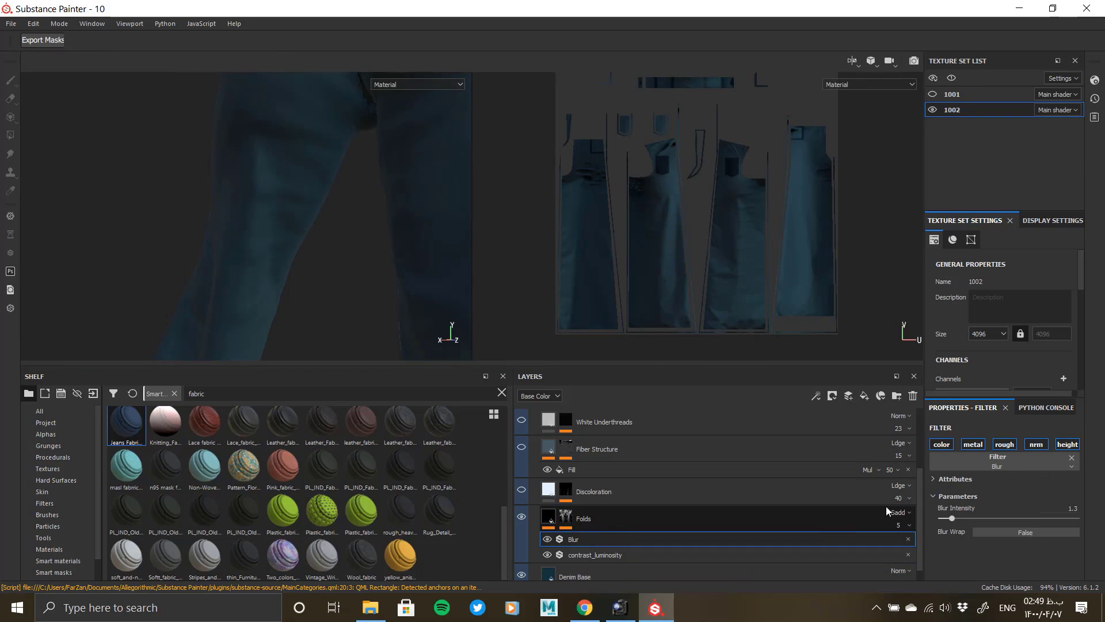
click(909, 540)
shift+click(569, 520)
alt+click(568, 520)
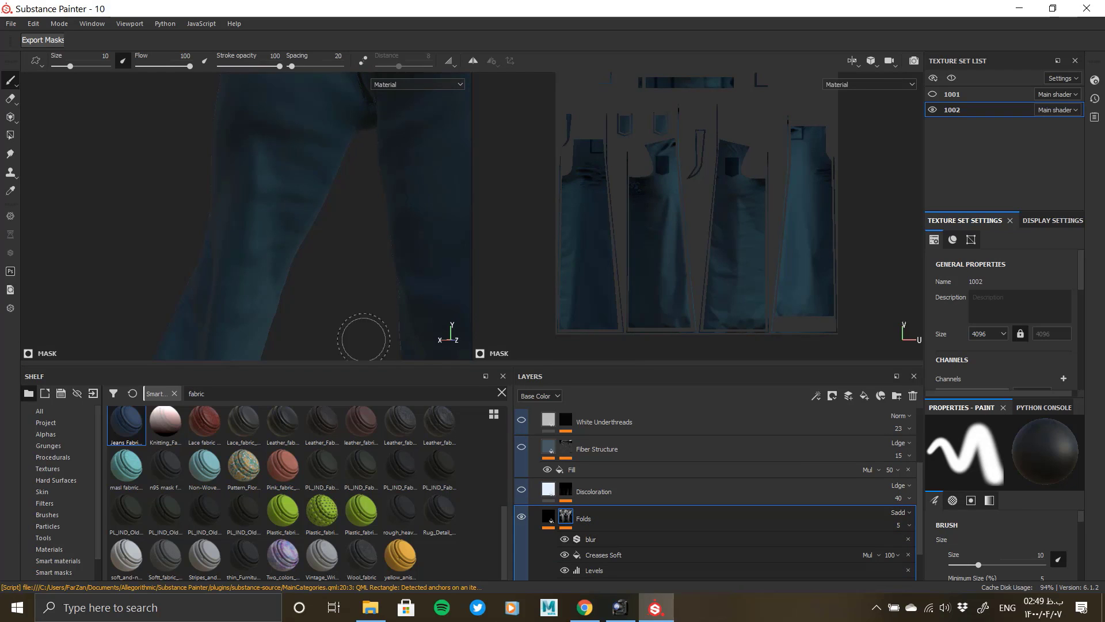
Raise the height of the Folds layer further, toward its maximum, and check the creases on the pants.
alt+drag(365, 340, 74, 216)
click(632, 517)
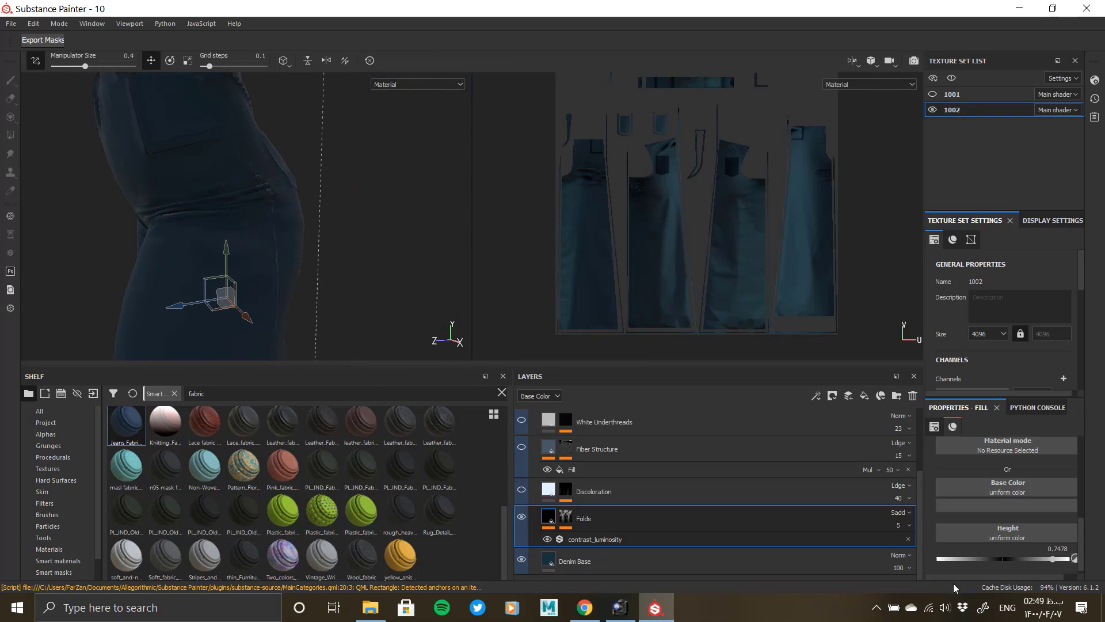
drag(1067, 559, 1093, 559)
alt+drag(125, 282, 308, 307)
Set the Folds layer's opacity to 48 after trying 100 on the legs and waistband.
click(565, 517)
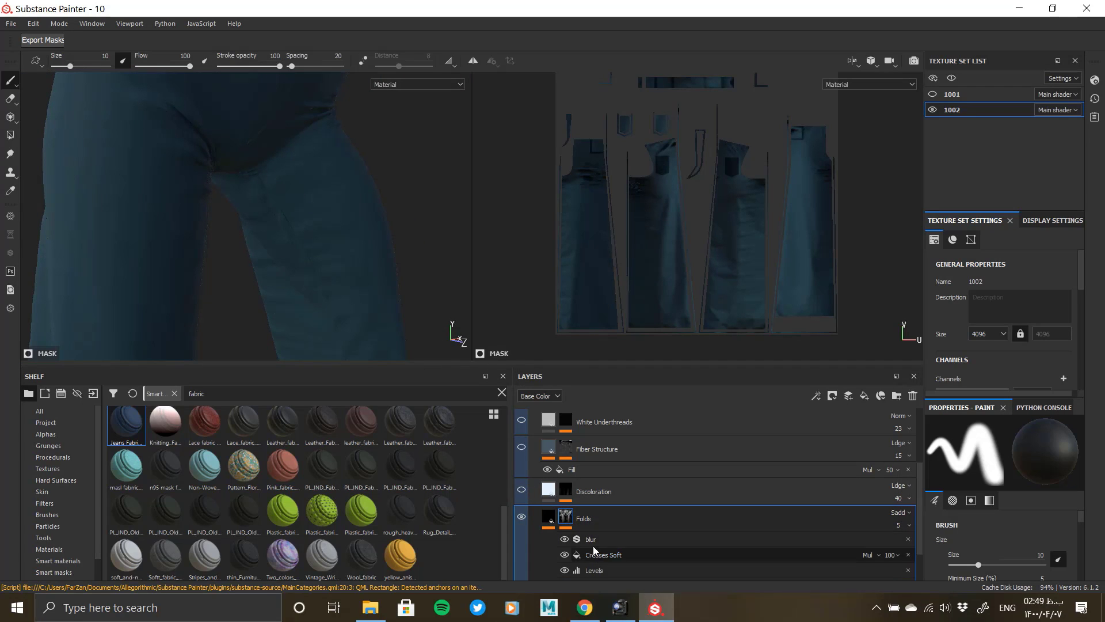
click(894, 547)
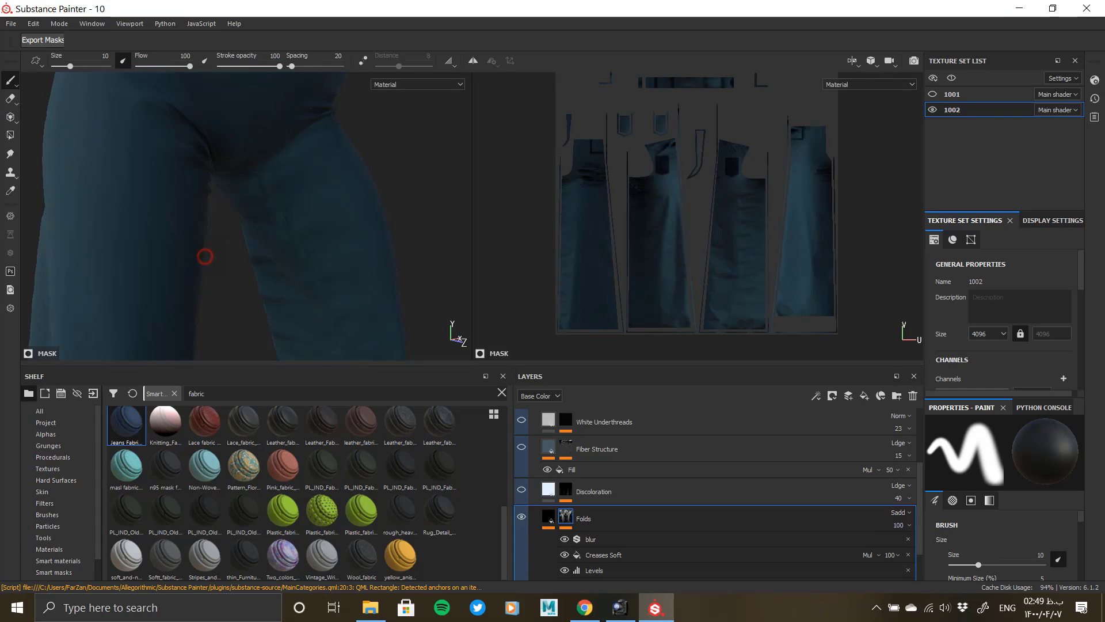
alt+drag(205, 256, 259, 233)
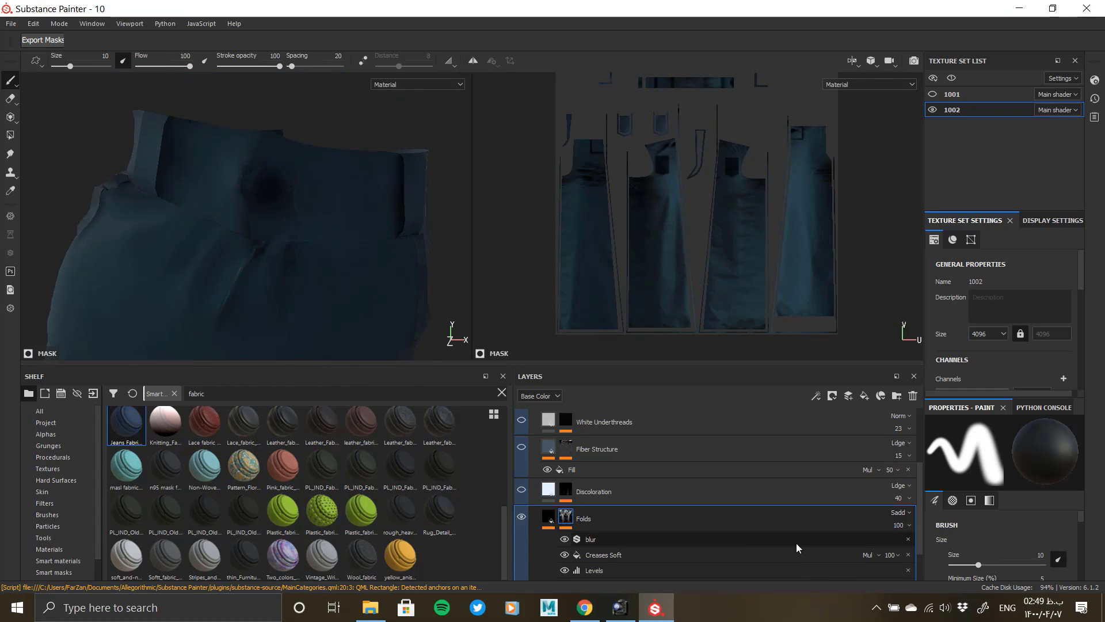
click(900, 524)
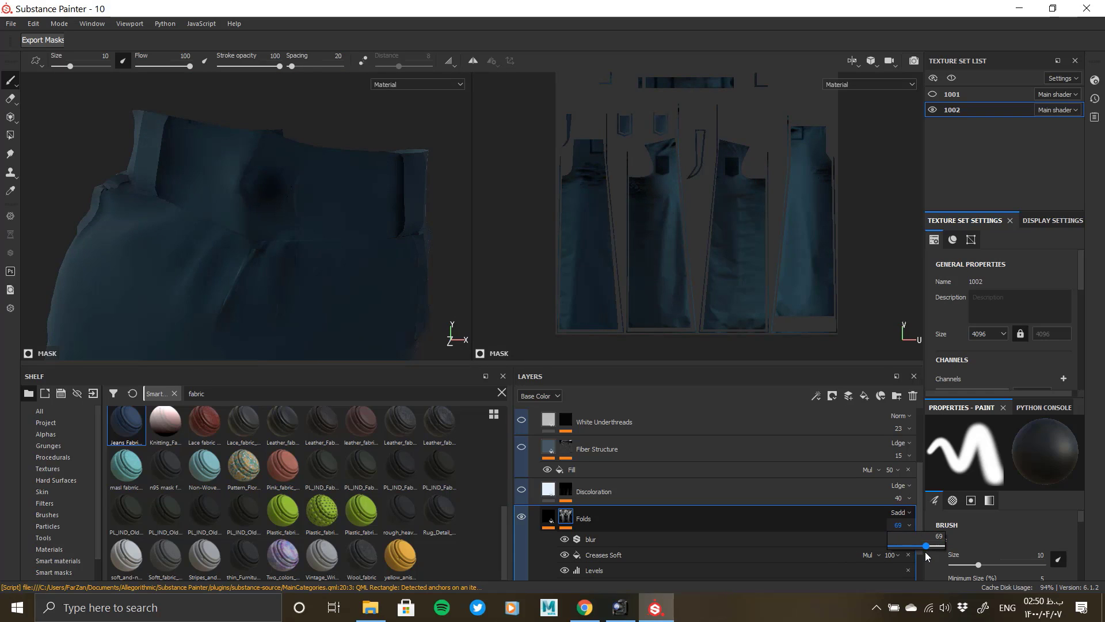
drag(924, 551, 912, 548)
Show the Discoloration layer and check it around the hips and legs.
click(521, 490)
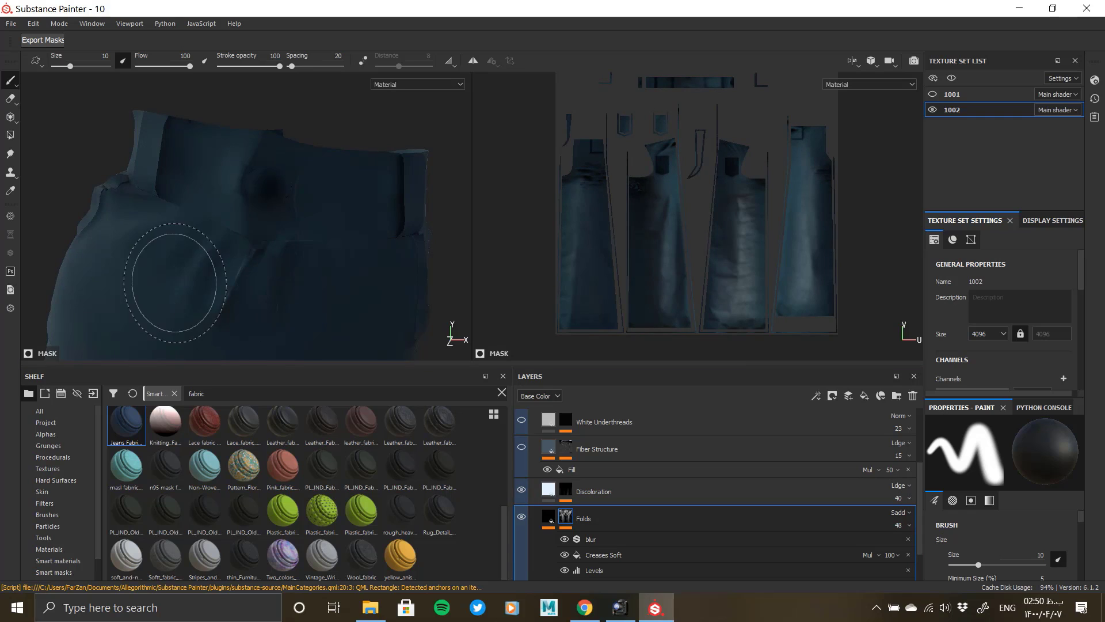
alt+right_drag(170, 283, 105, 239)
alt+drag(105, 240, 277, 253)
Display the Discoloration mask and hide its ratio_clouds_1, ratio_clouds_2, blur and mg_uv_border_distance effects.
click(633, 491)
alt+click(565, 490)
mouse_move(346, 322)
alt+mouse_down()
mouse_move(296, 345)
mouse_move(269, 201)
mouse_move(333, 244)
mouse_move(54, 222)
mouse_move(157, 230)
mouse_move(363, 208)
alt+mouse_up()
scroll(620, 544, down, 1)
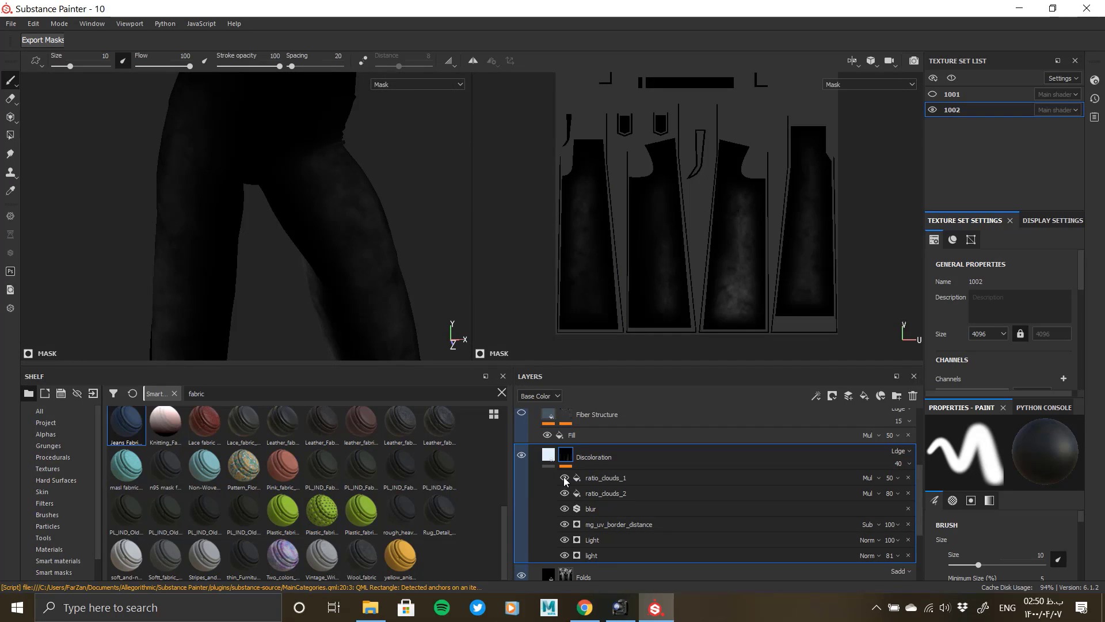
click(564, 524)
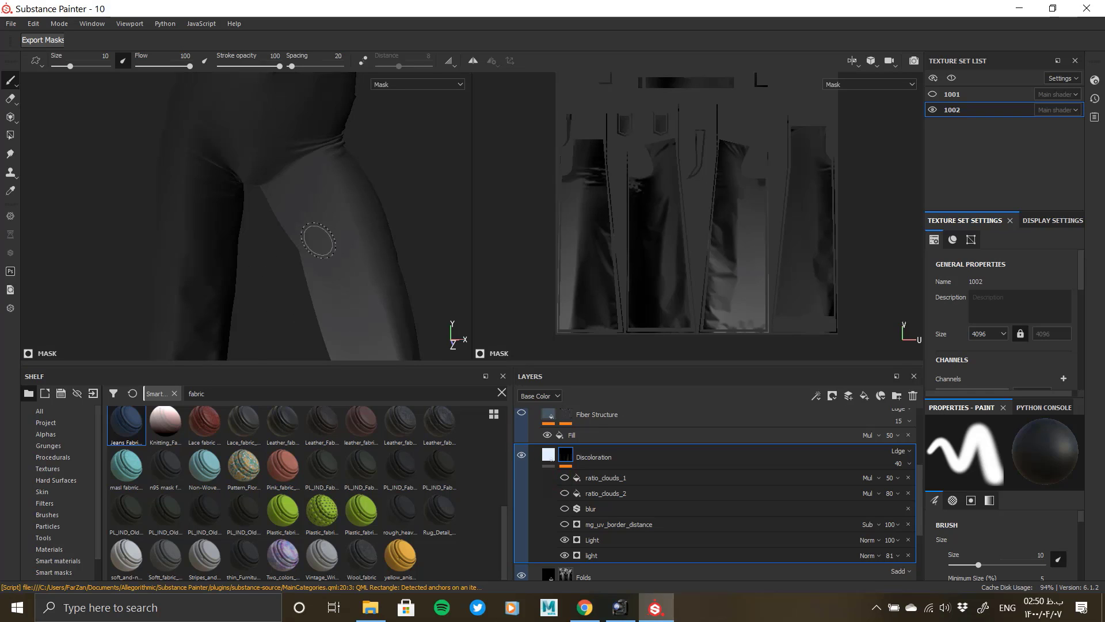
Show the mg_uv_border_distance, blur, ratio_clouds_2 and ratio_clouds_1 effects of the Discoloration mask again, checking the mask on the legs.
alt+drag(314, 234, 386, 277)
click(565, 524)
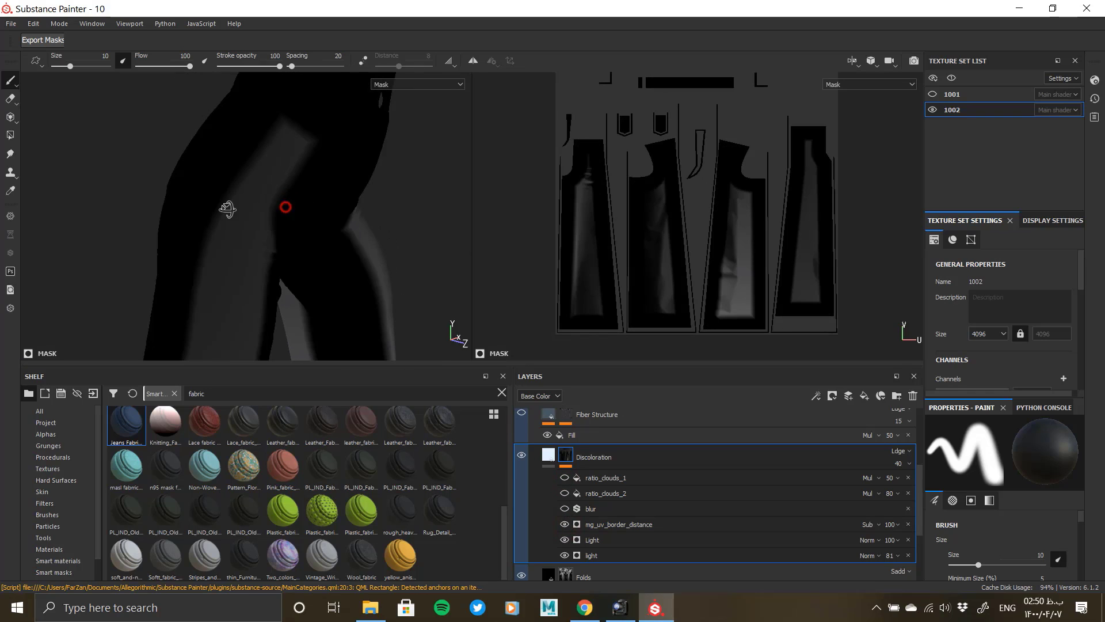
alt+drag(228, 209, 329, 200)
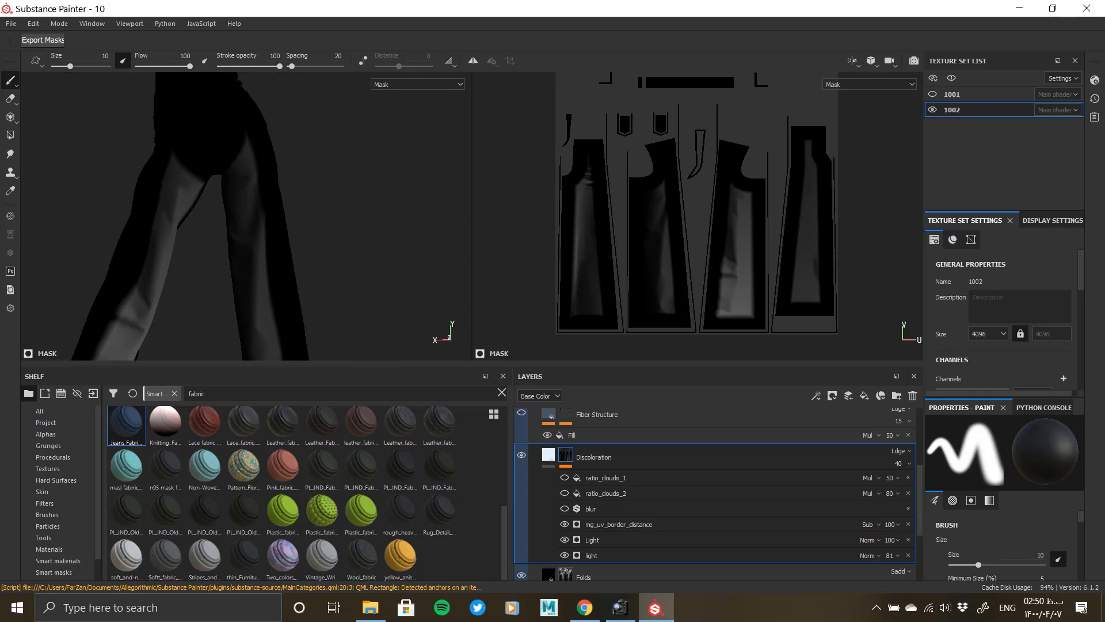
click(565, 509)
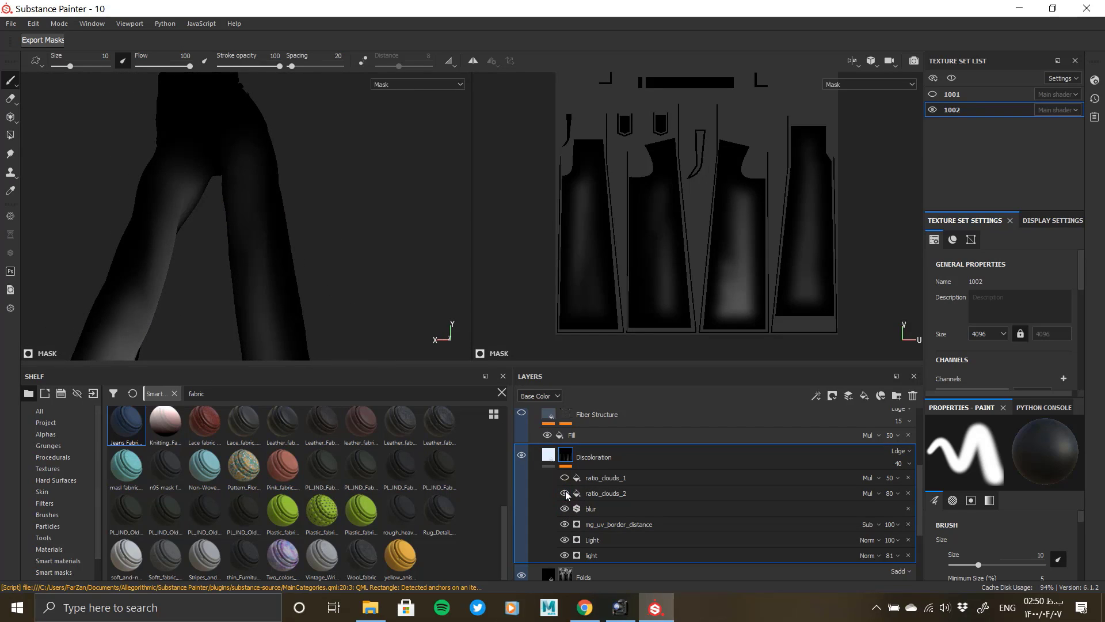
click(599, 494)
alt+drag(212, 172, 350, 299)
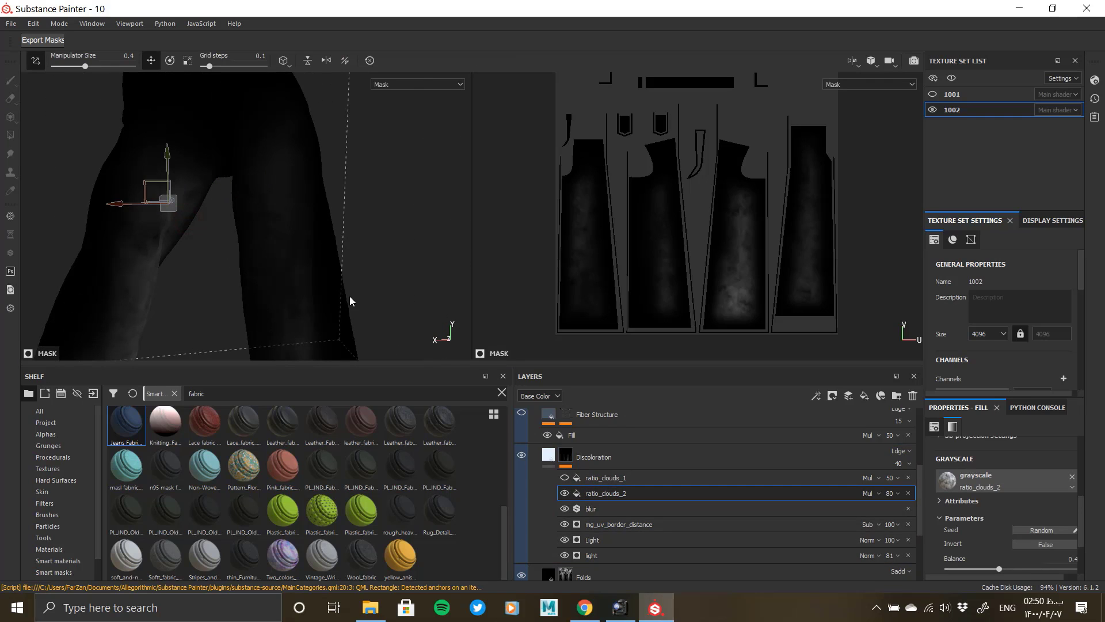
click(805, 479)
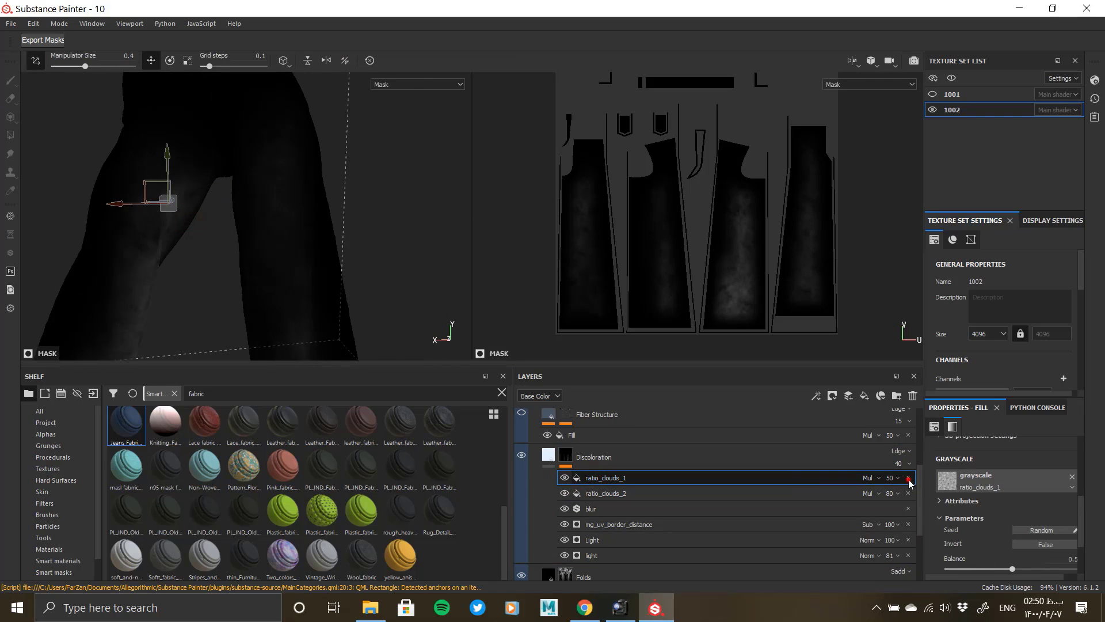
Set the Discoloration layer's opacity to 100 and compare the pants with the reference photo.
click(550, 456)
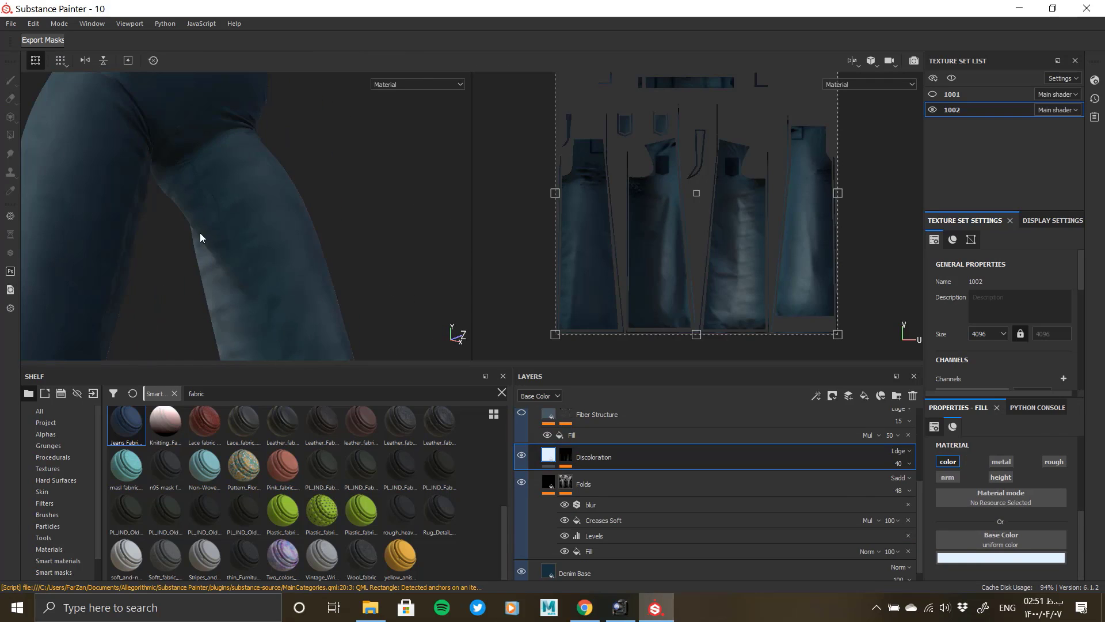
alt+drag(200, 238, 179, 260)
click(908, 464)
drag(912, 485, 955, 488)
alt+drag(190, 219, 212, 281)
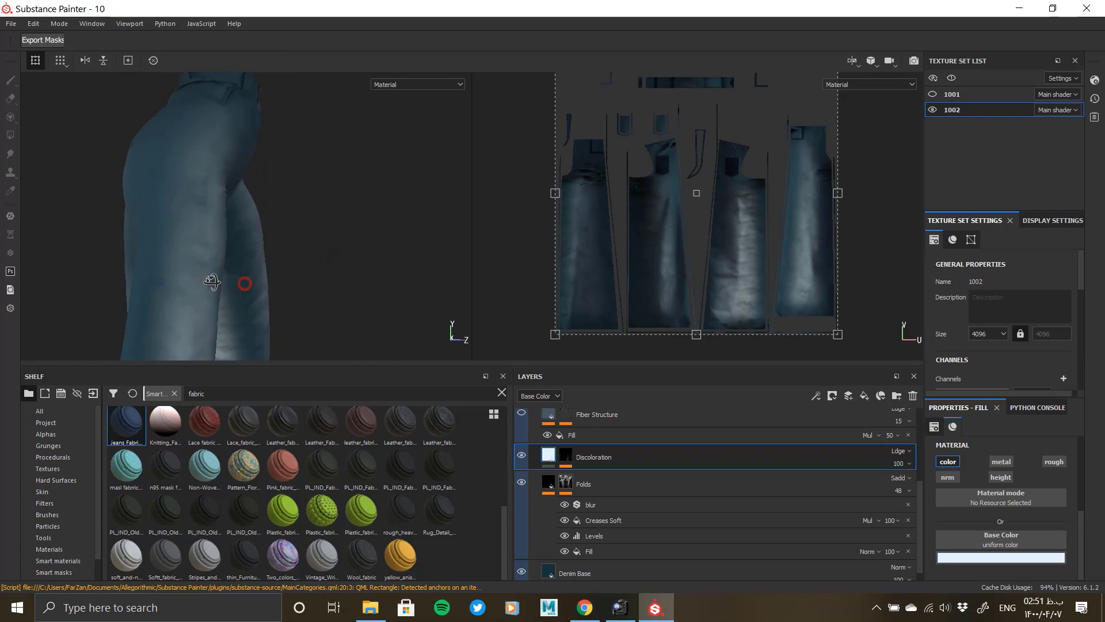
key(alt+Tab)
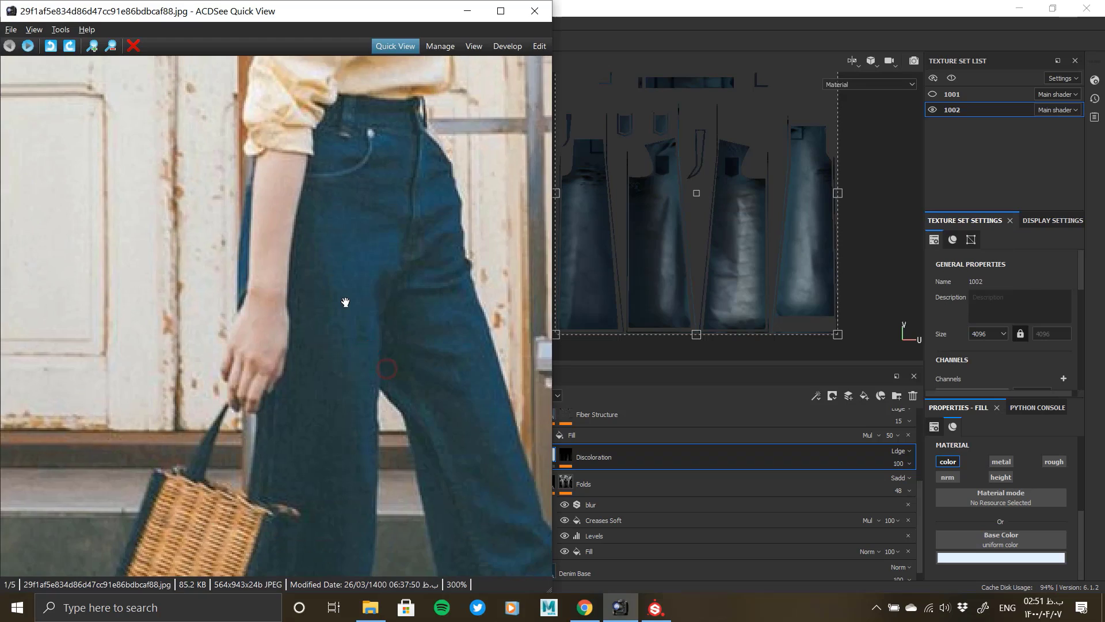
key(alt+Tab)
Sample the Denim Base color as the Discoloration layer's base color and lighten it to a muted light blue.
click(995, 557)
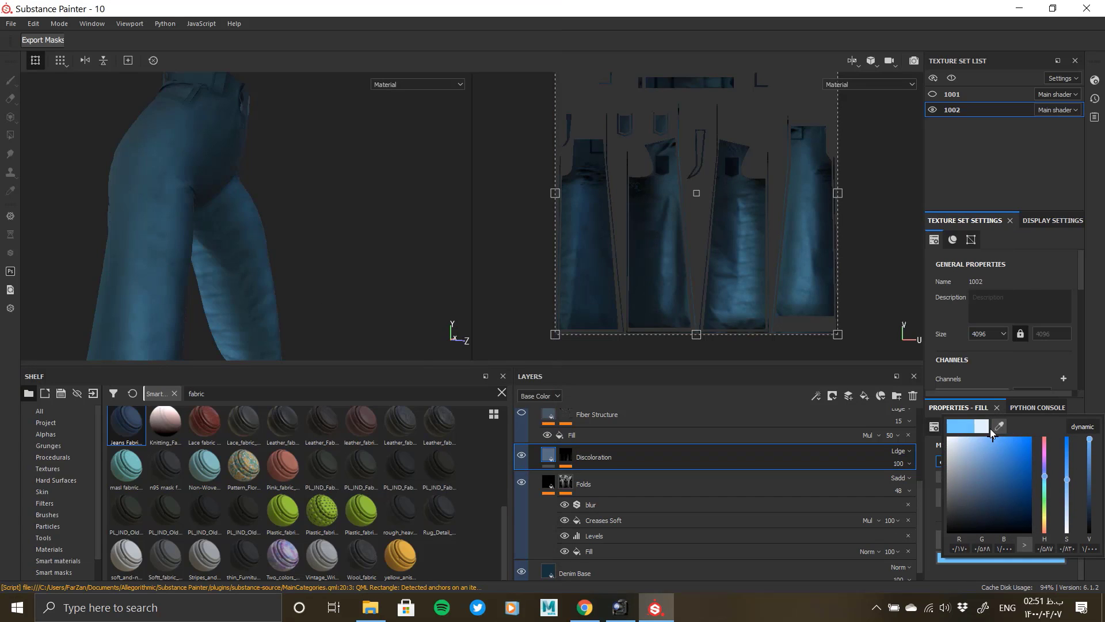
mouse_move(1001, 454)
mouse_down()
mouse_move(1011, 461)
mouse_move(992, 459)
mouse_up()
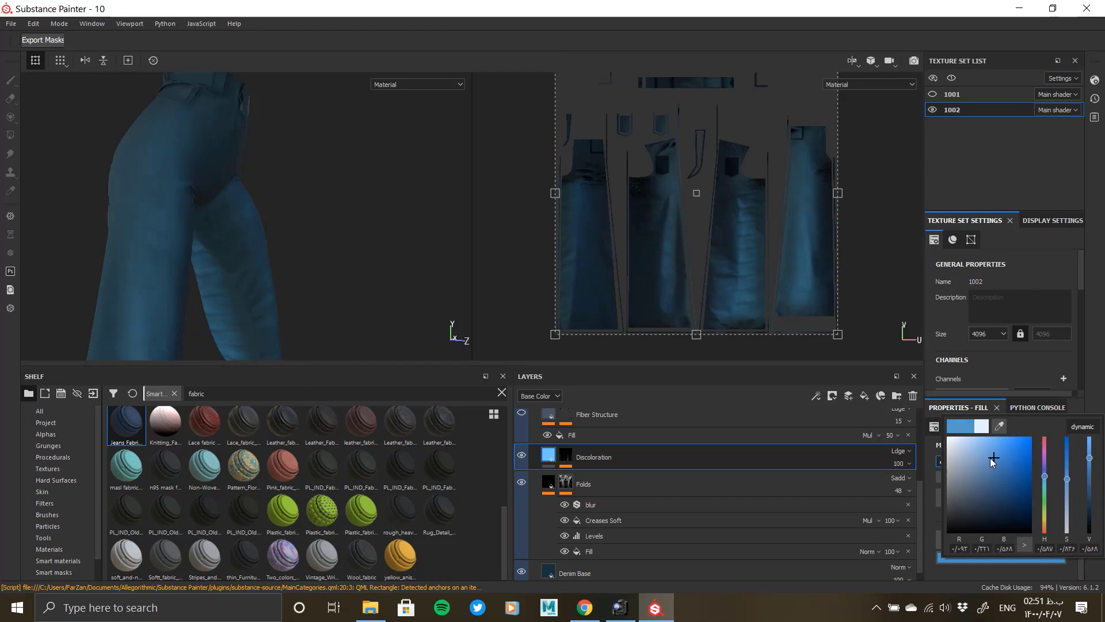
click(999, 426)
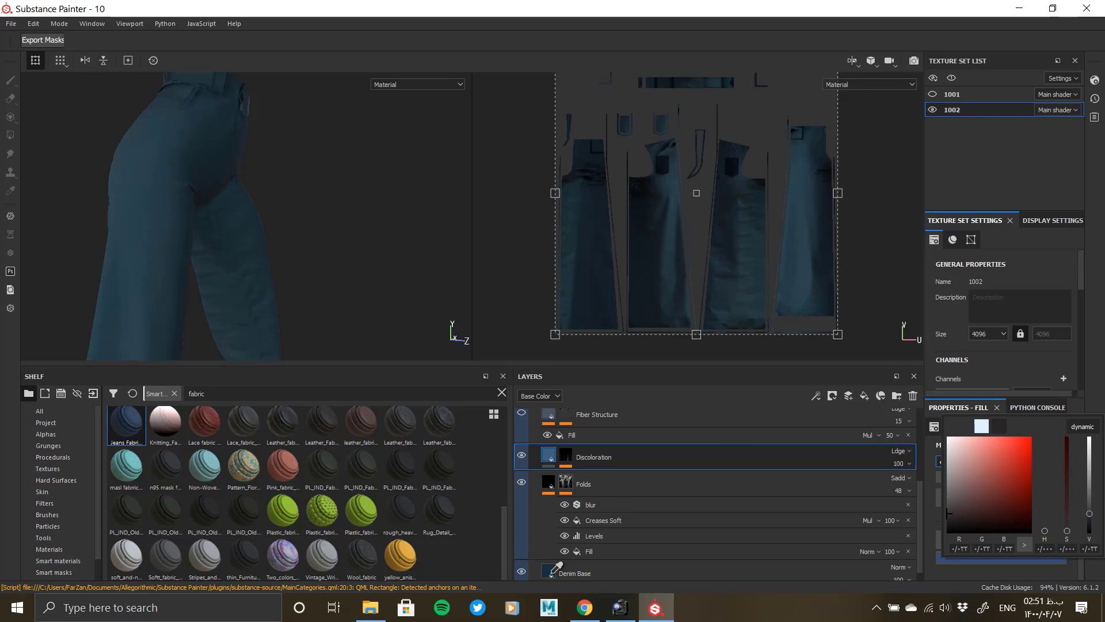
click(550, 572)
drag(1093, 503, 1062, 505)
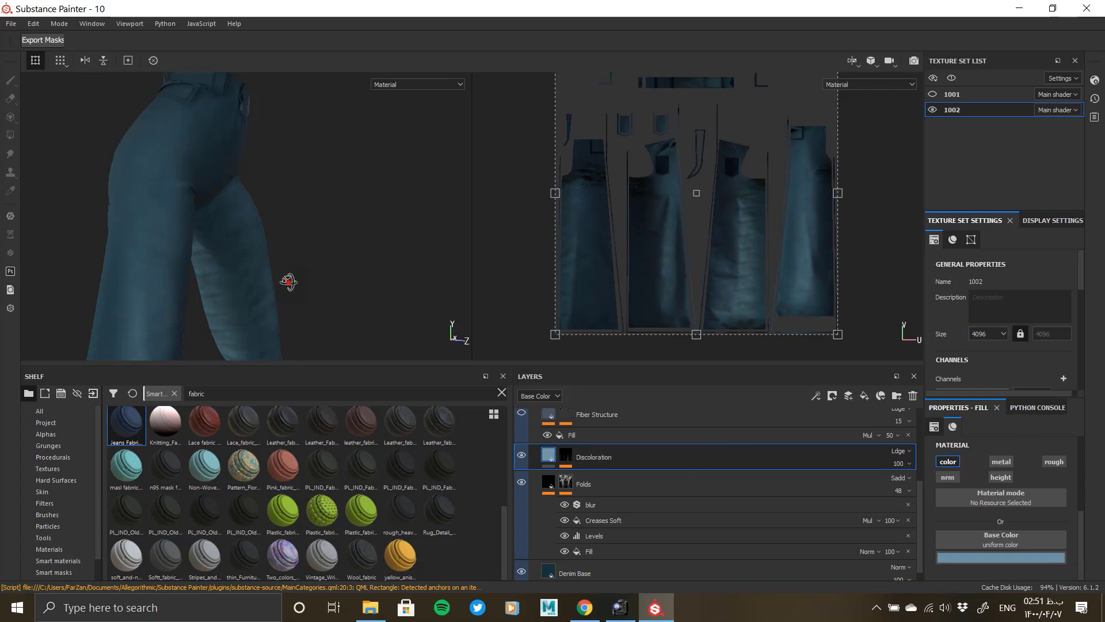
alt+drag(288, 281, 118, 291)
scroll(119, 291, up, 3)
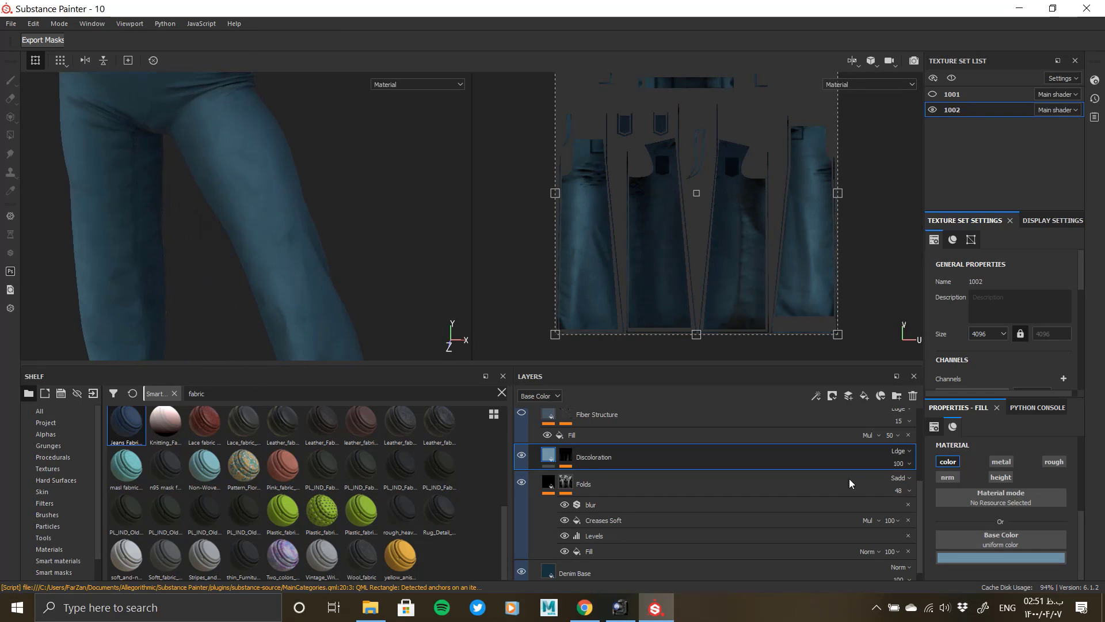
Adjust the Discoloration layer's base color to a brighter, more saturated blue and check it around the hips.
click(1001, 557)
drag(1065, 489, 1067, 507)
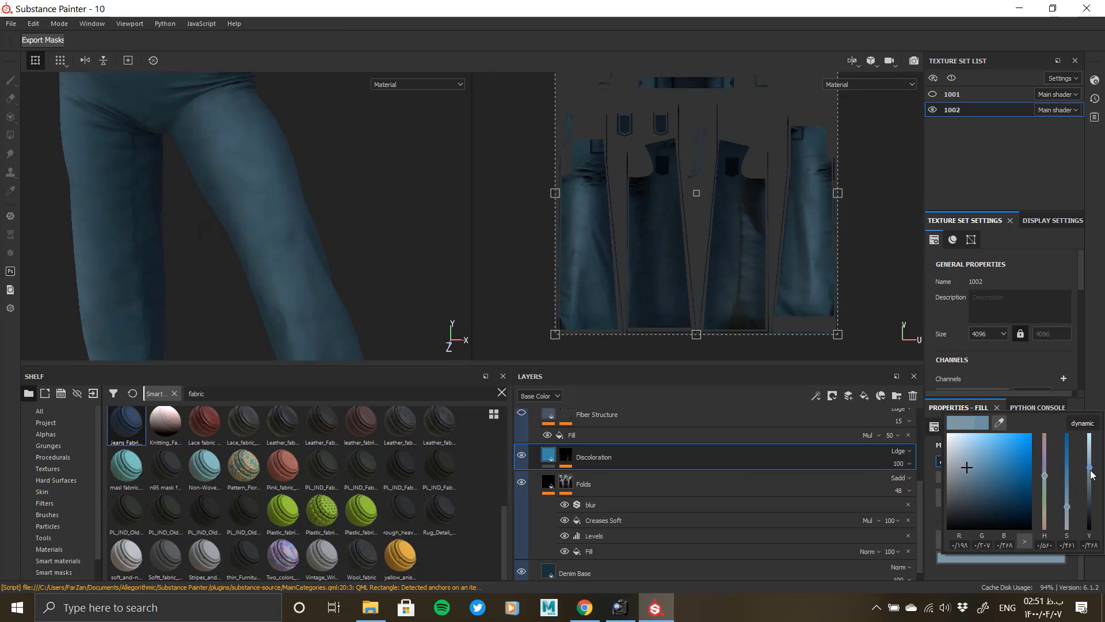
mouse_move(1089, 467)
mouse_down()
mouse_move(1095, 490)
mouse_move(1093, 460)
mouse_up()
mouse_move(271, 268)
alt+mouse_down()
mouse_move(165, 299)
mouse_move(167, 268)
mouse_move(89, 271)
mouse_move(253, 276)
alt+mouse_up()
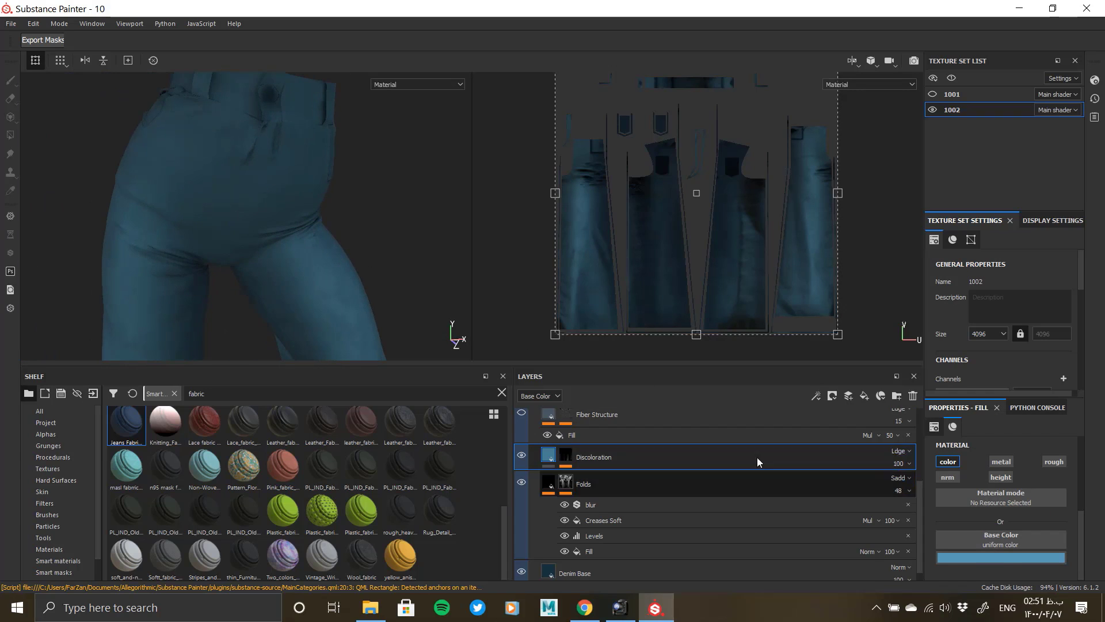
Shift the hue of the Denim Base layer's base color slightly from teal toward a purer blue.
scroll(570, 518, down, 1)
click(575, 553)
click(1000, 557)
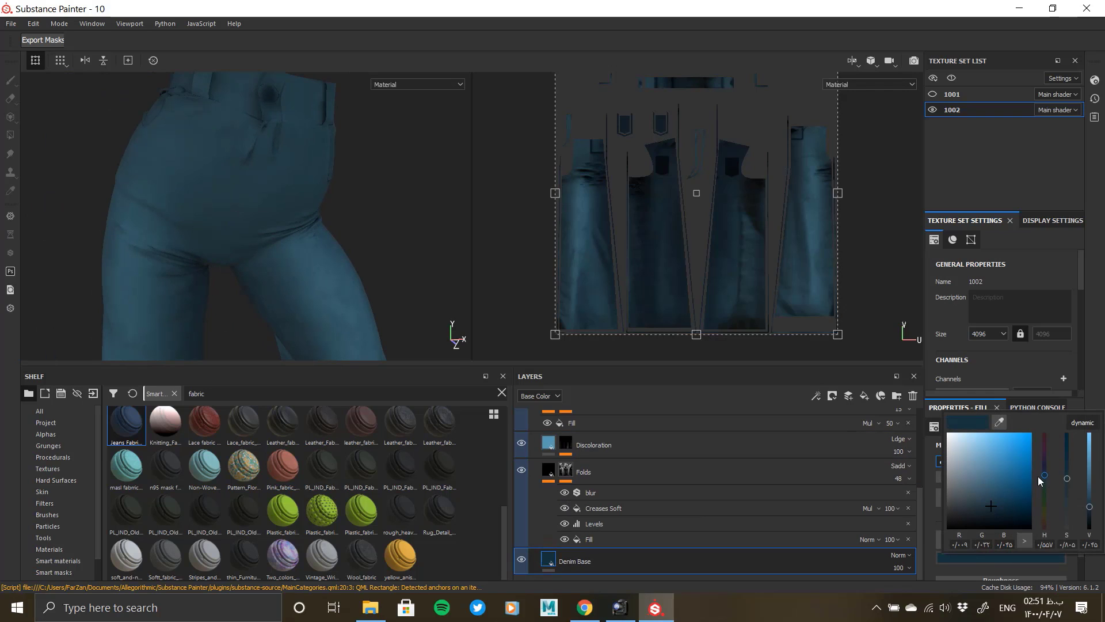
drag(1046, 480, 1050, 470)
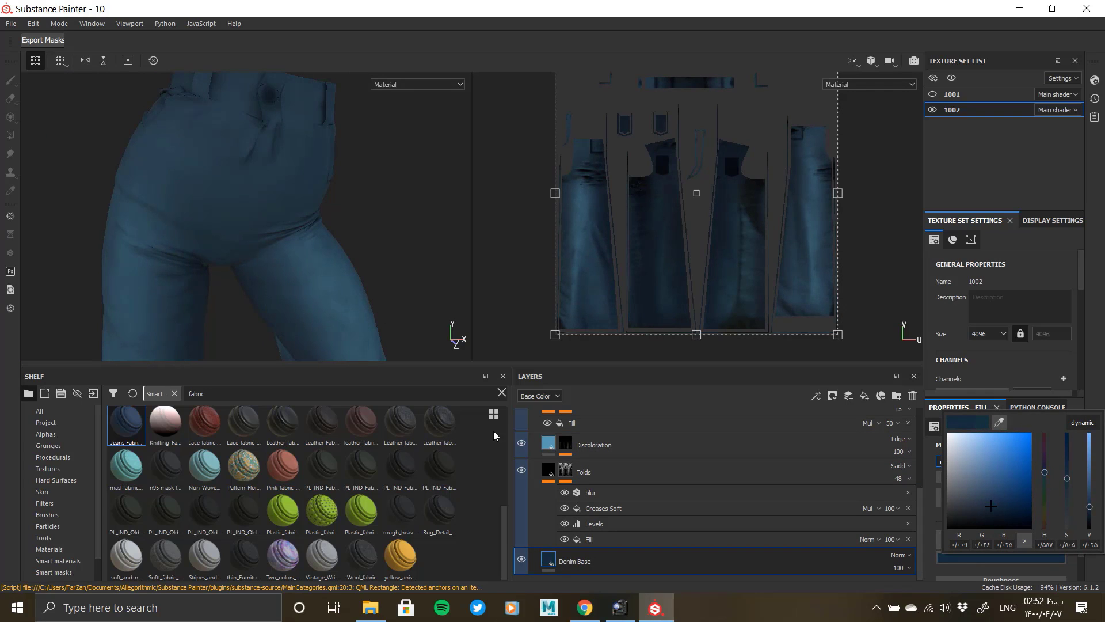
Lower the saturation of the Discoloration layer's base color to a grayish blue.
click(610, 446)
click(1021, 535)
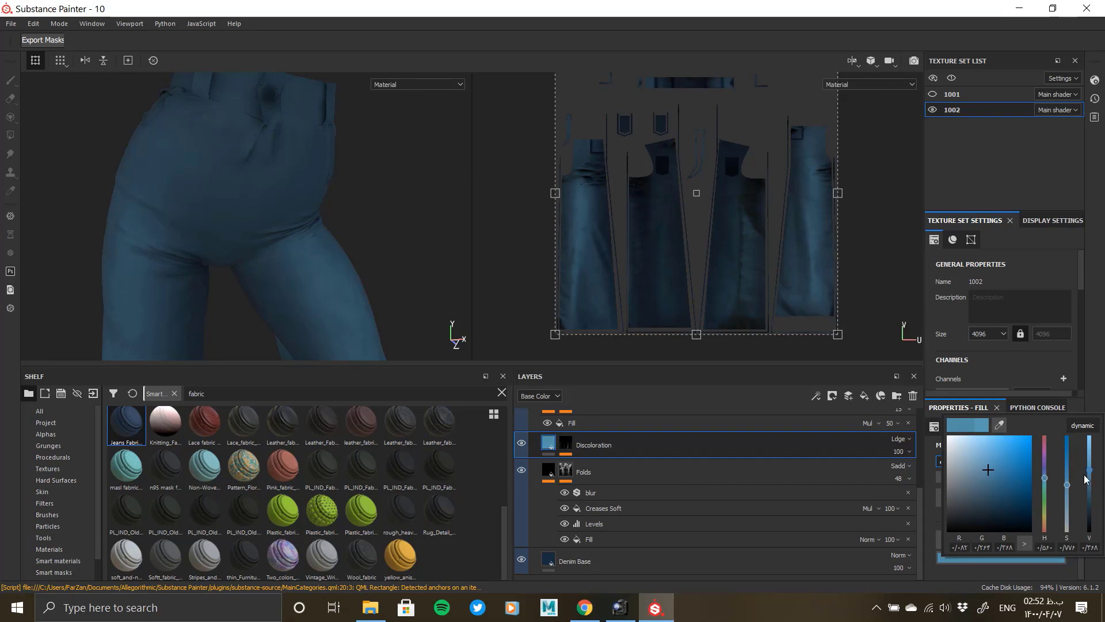
drag(1066, 505, 1067, 520)
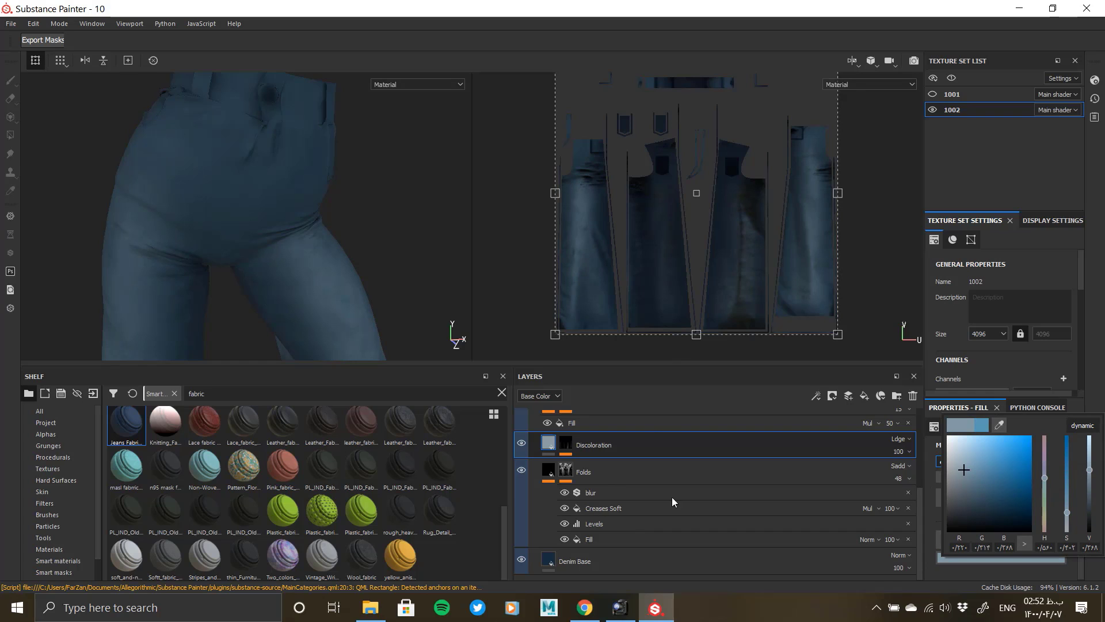
click(925, 476)
Try removing the ratio_clouds_2 texture from the base color of the Fiber Structure layer's Fill effect.
scroll(576, 460, up, 1)
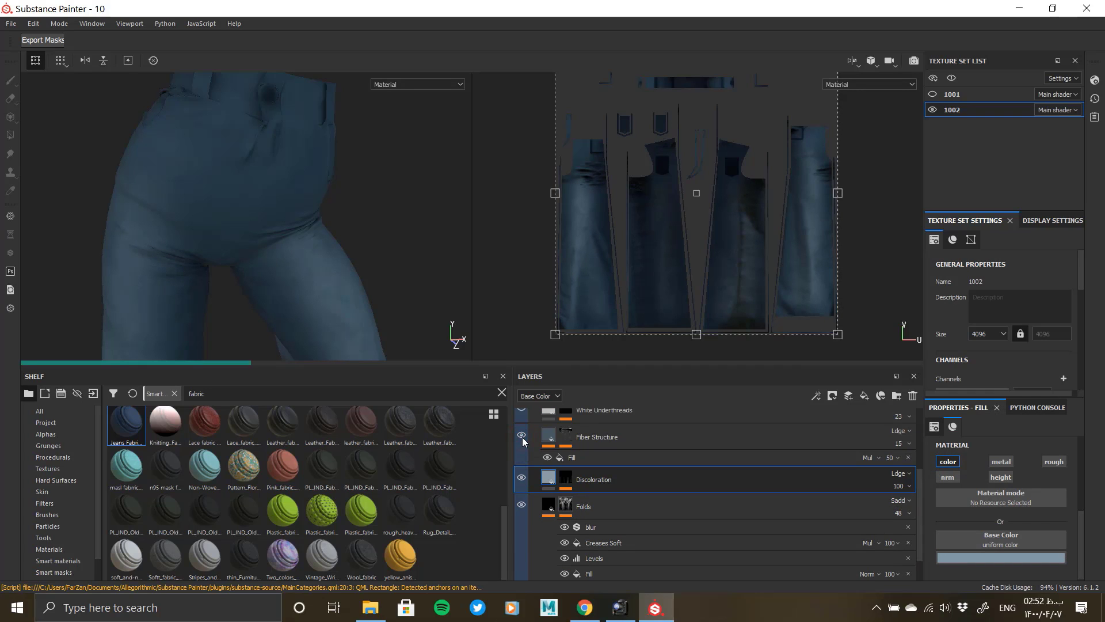
alt+drag(288, 187, 248, 173)
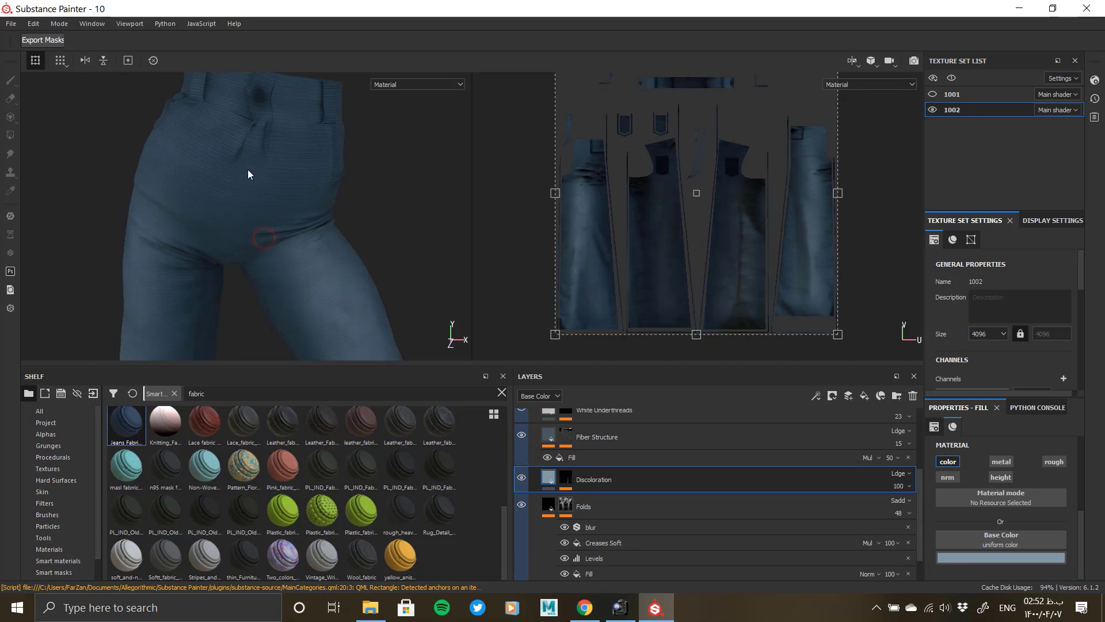
alt+right_drag(248, 173, 280, 273)
click(592, 438)
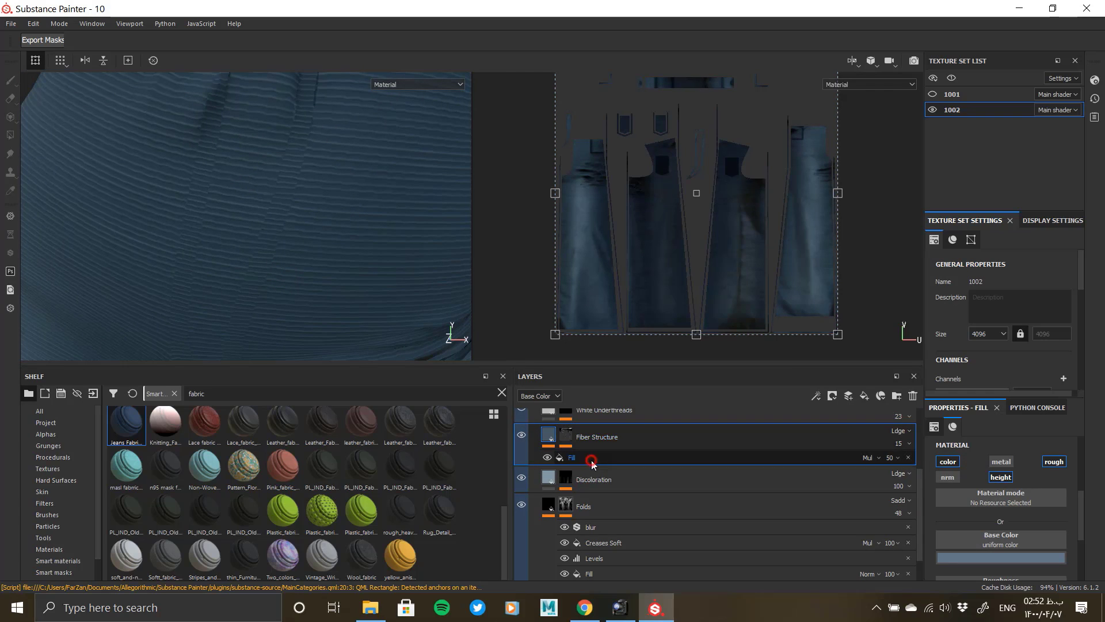
click(581, 457)
scroll(976, 524, down, 3)
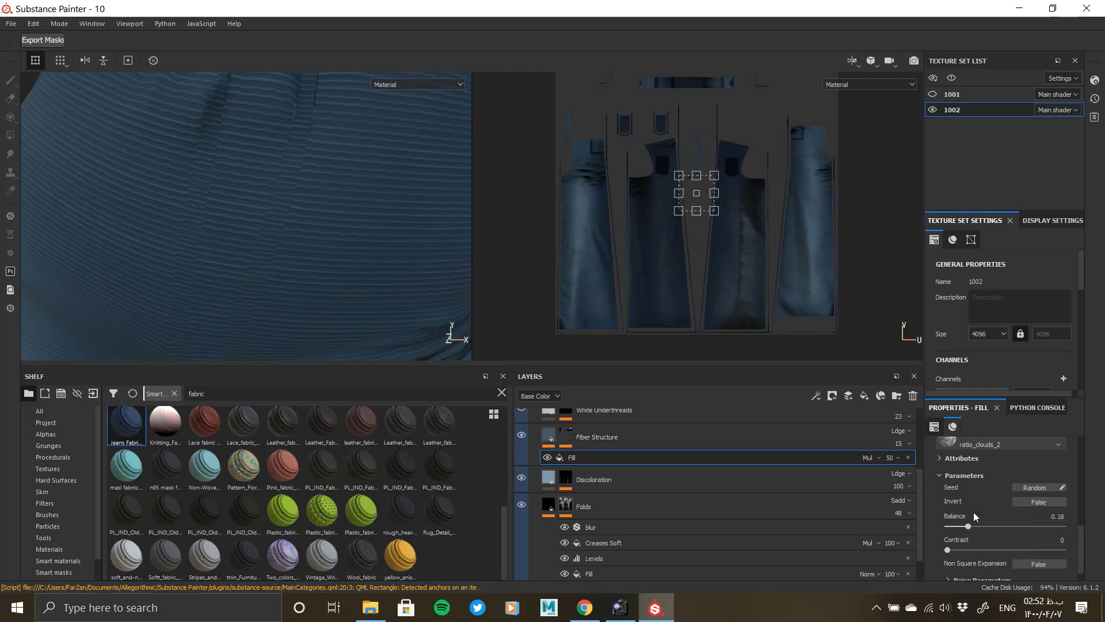
scroll(981, 532, up, 3)
click(1059, 536)
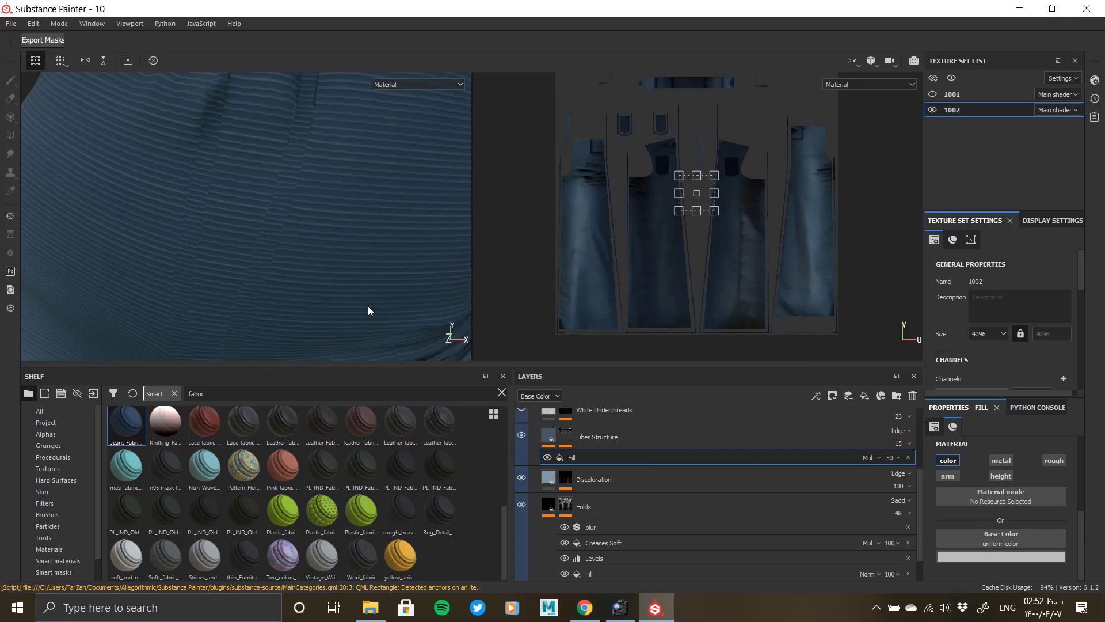
key(ctrl+z)
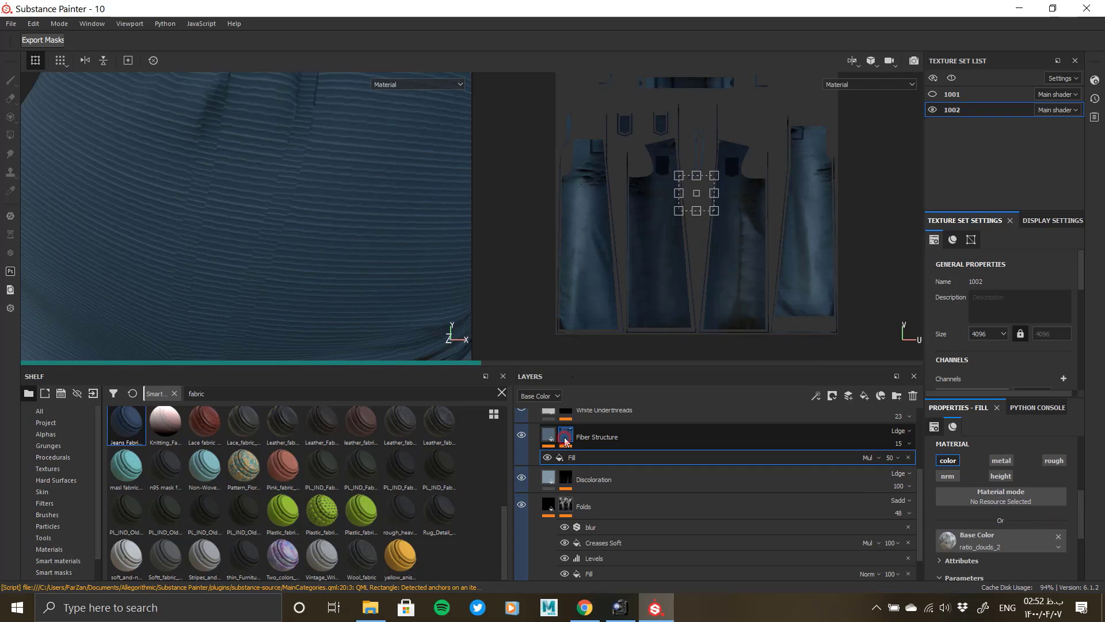
Replace the gradient_linear_2 texture in the Fiber Structure mask with Anisotropic Noise.
click(564, 441)
click(606, 470)
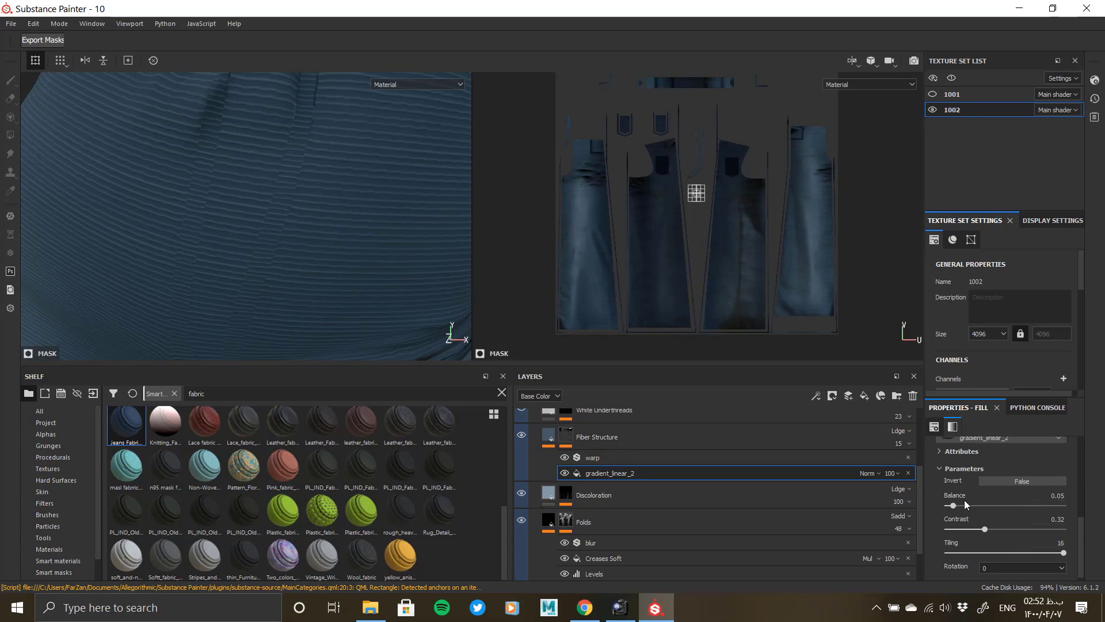
scroll(973, 512, down, 5)
click(1059, 525)
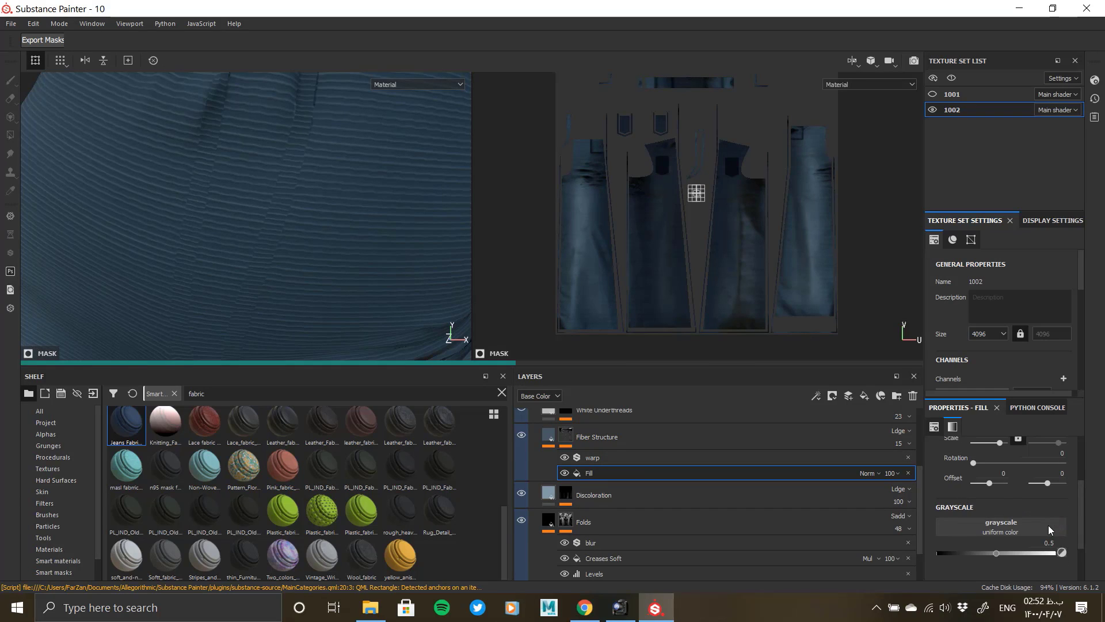
click(1049, 528)
click(1010, 440)
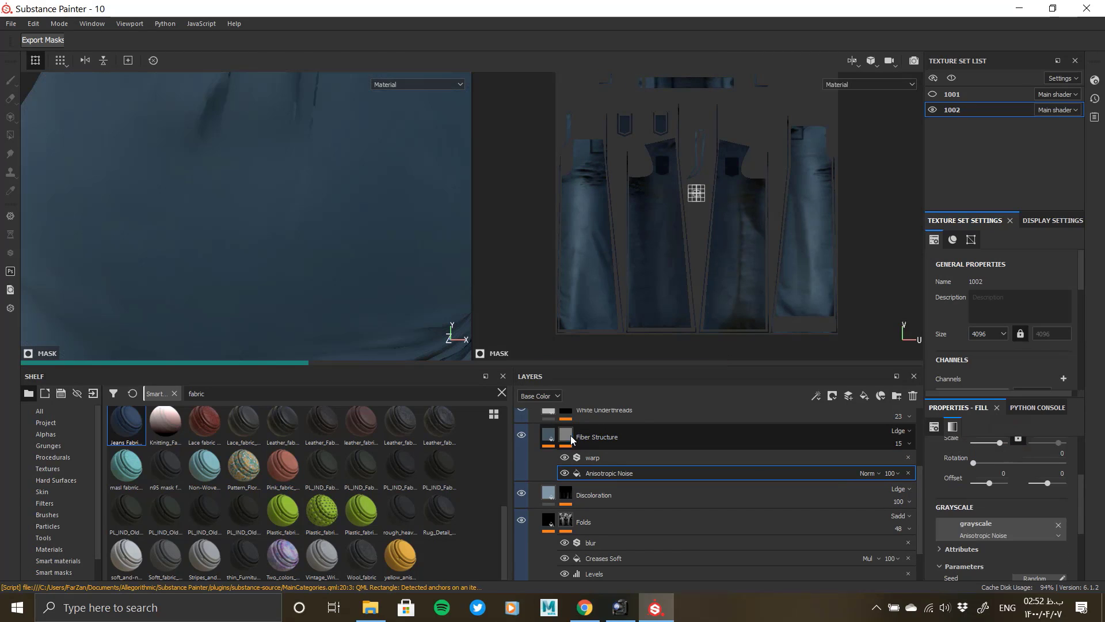
Display the Fiber Structure mask and set the Anisotropic Noise to Y Amount By Resolution True and Rotate False.
click(567, 436)
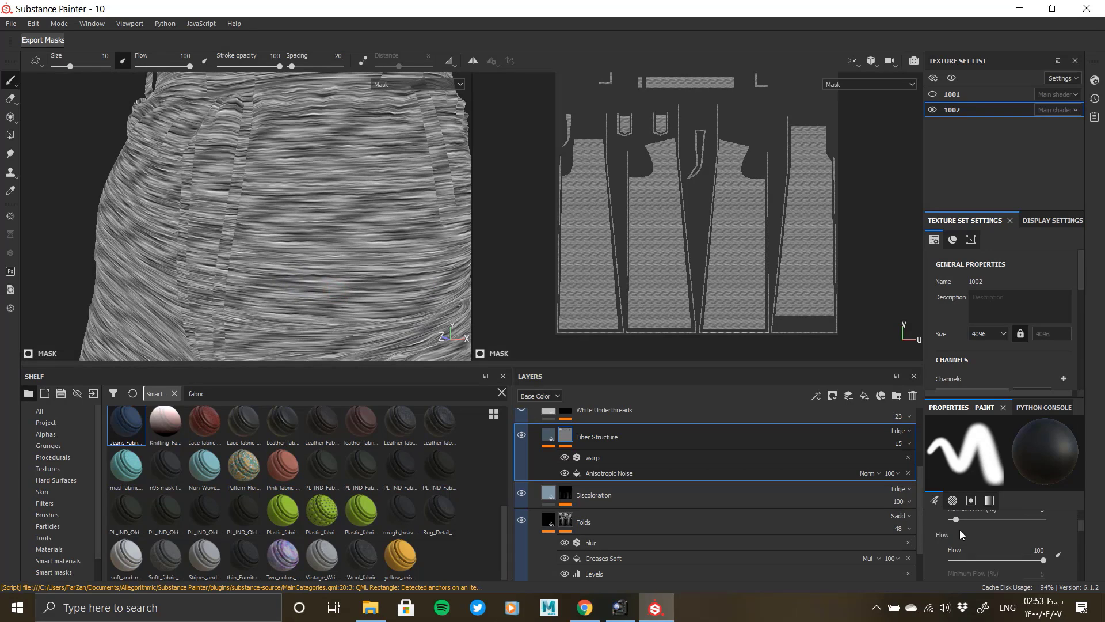
click(728, 473)
scroll(995, 523, down, 3)
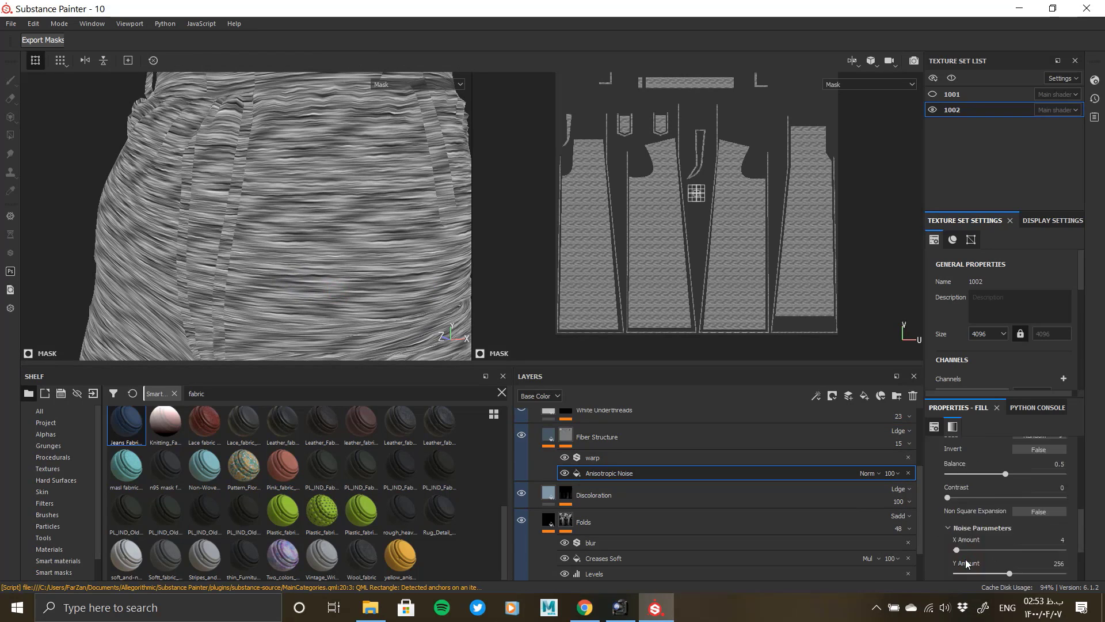
scroll(984, 555, down, 2)
click(1044, 514)
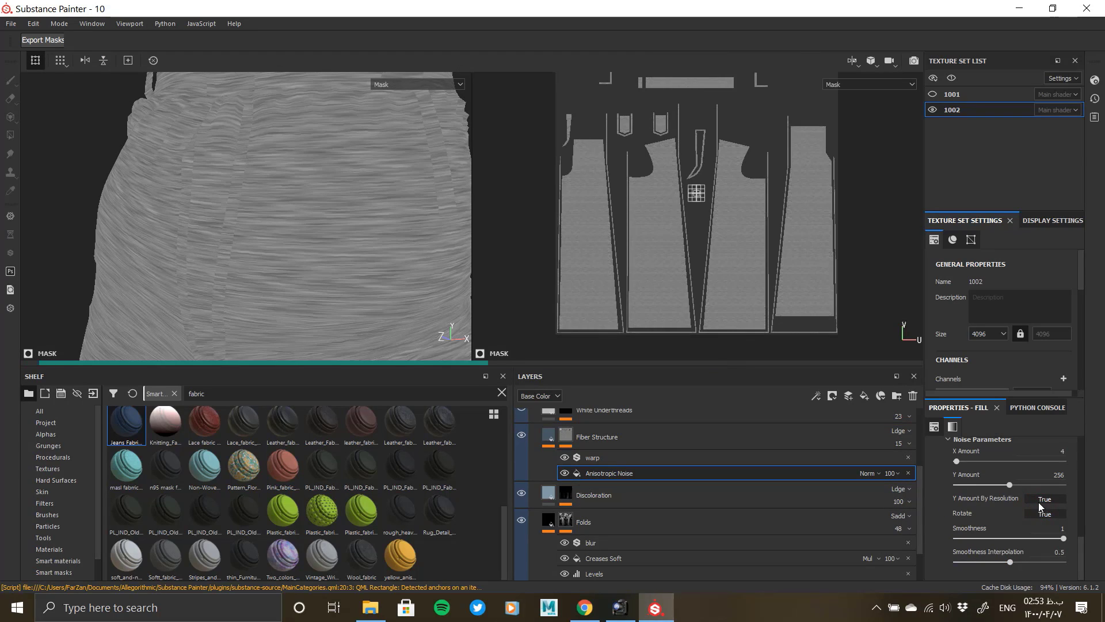
click(1038, 500)
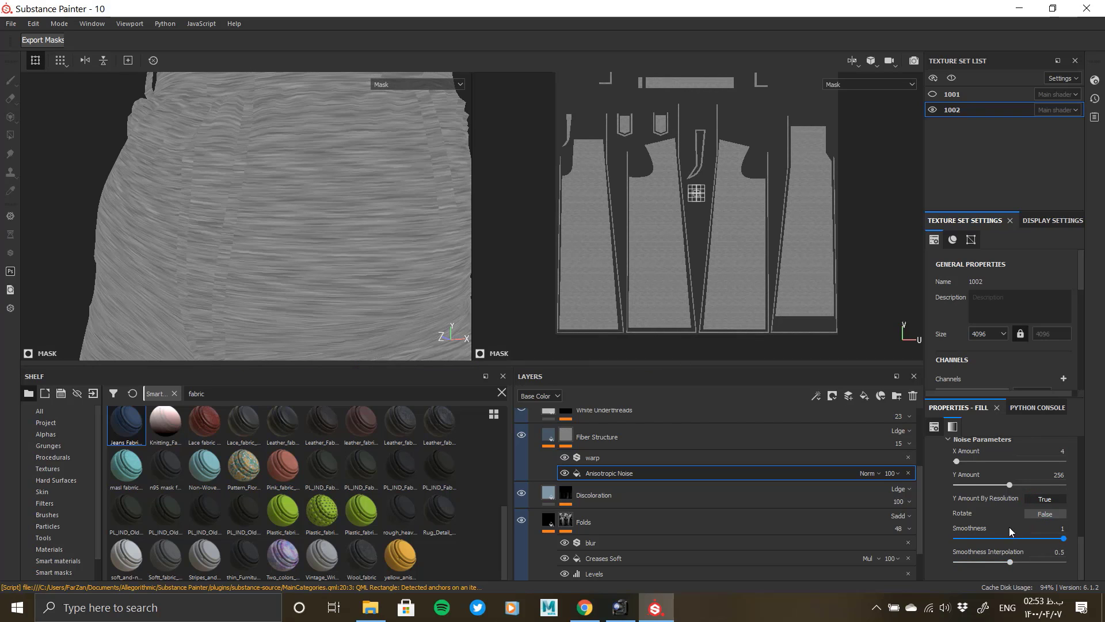
Set the X Amount of the Anisotropic Noise to 2.
scroll(1010, 527, up, 1)
click(960, 496)
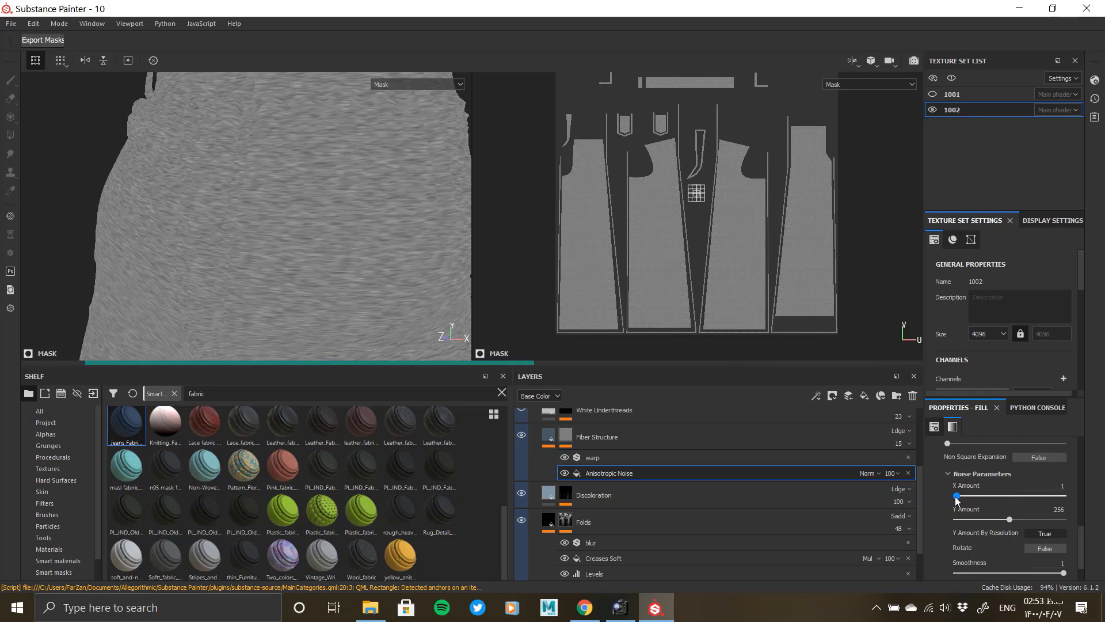
scroll(957, 500, up, 1)
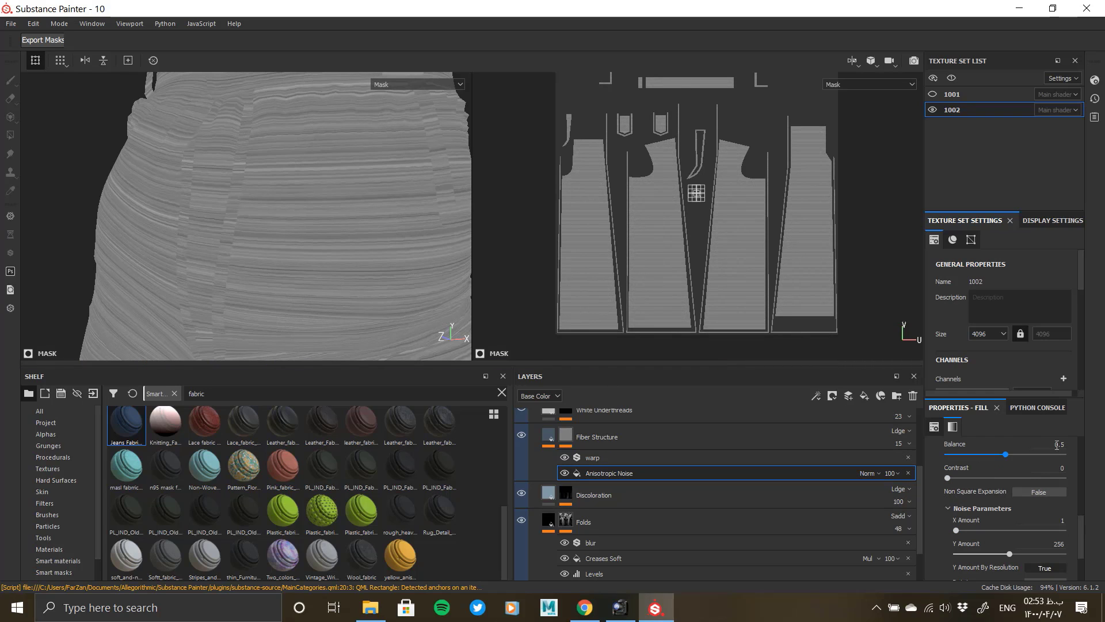
key(Return)
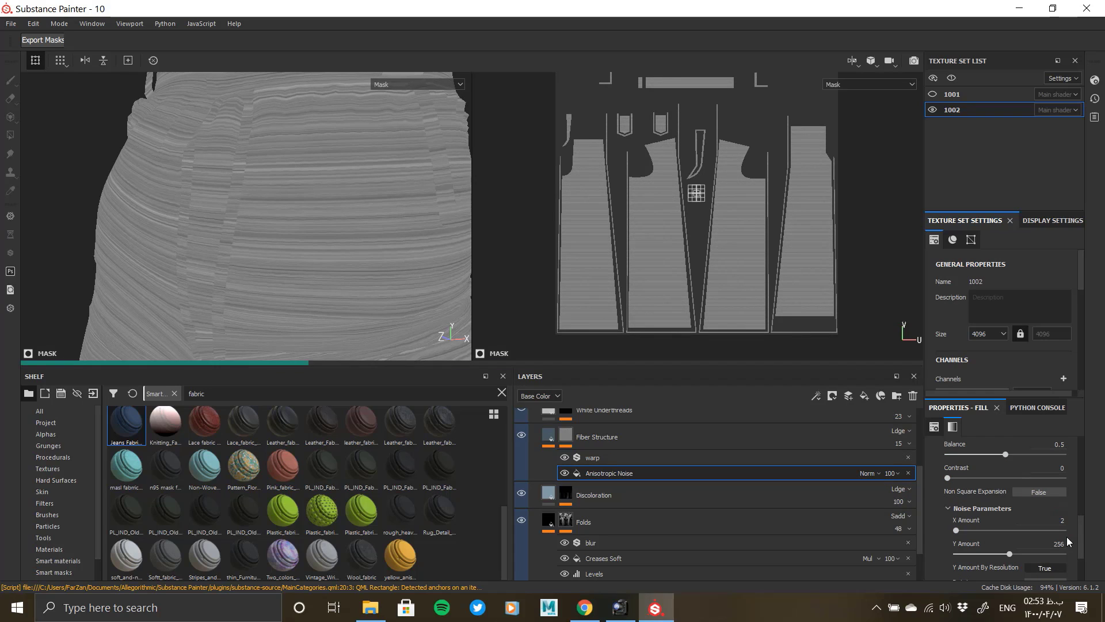
Set the height of the Fiber Structure layer's fill to 0.3495 and disable its roughness channel.
scroll(938, 530, up, 2)
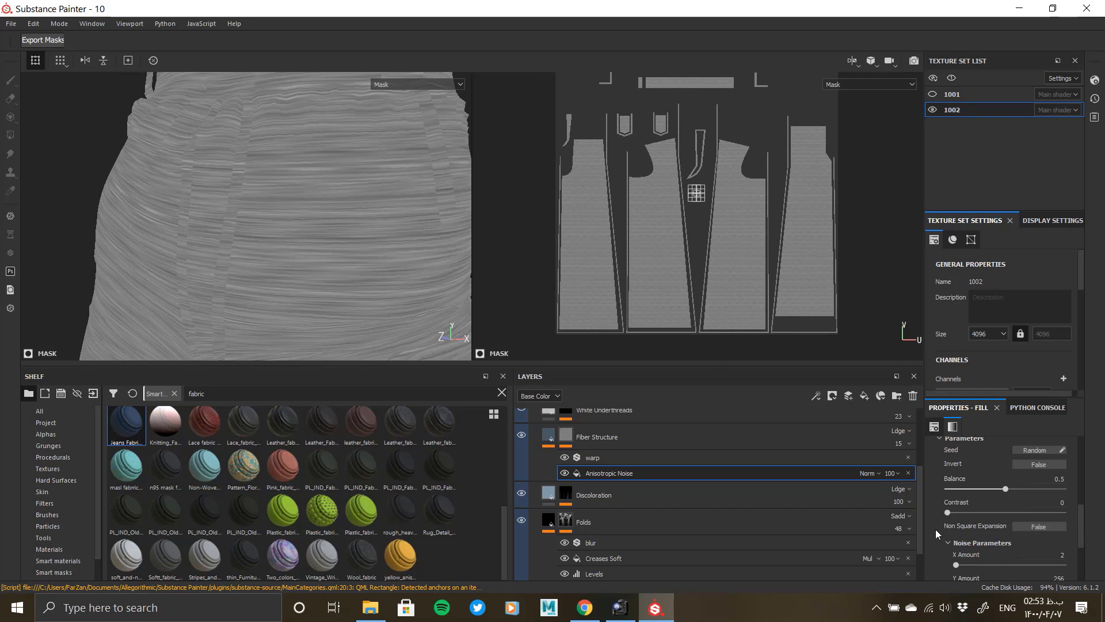
scroll(934, 514, up, 3)
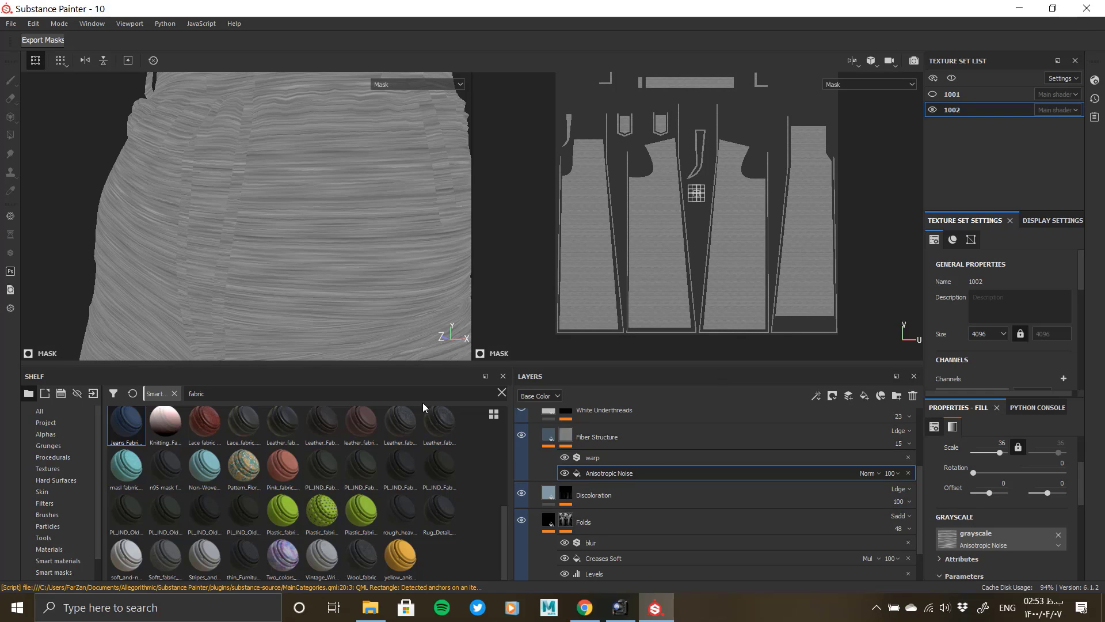
scroll(564, 474, up, 1)
click(548, 470)
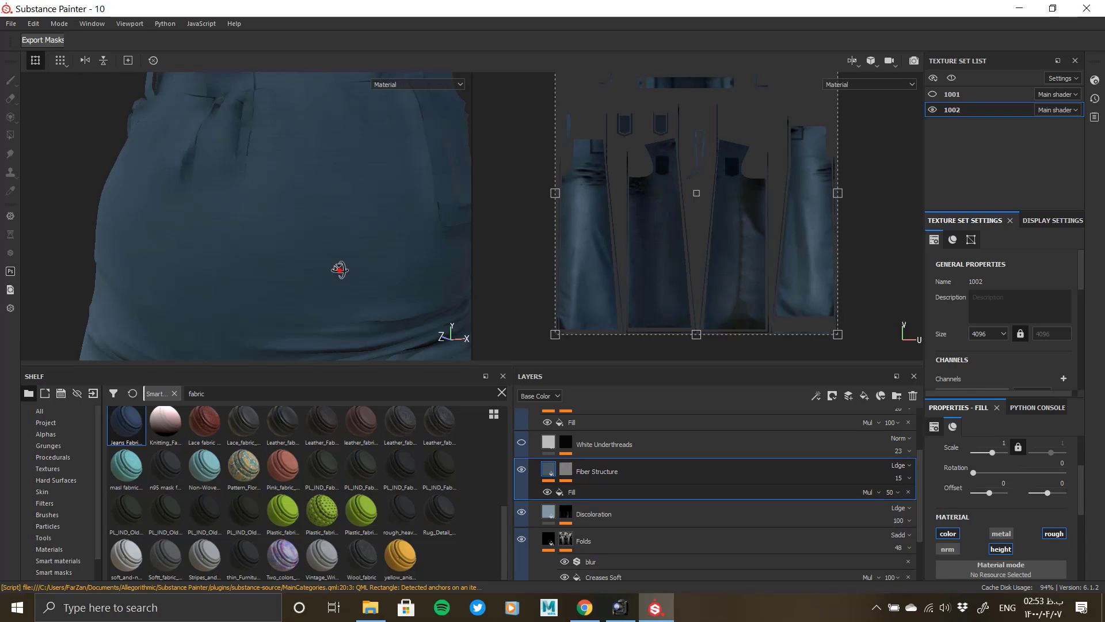
scroll(981, 558, down, 3)
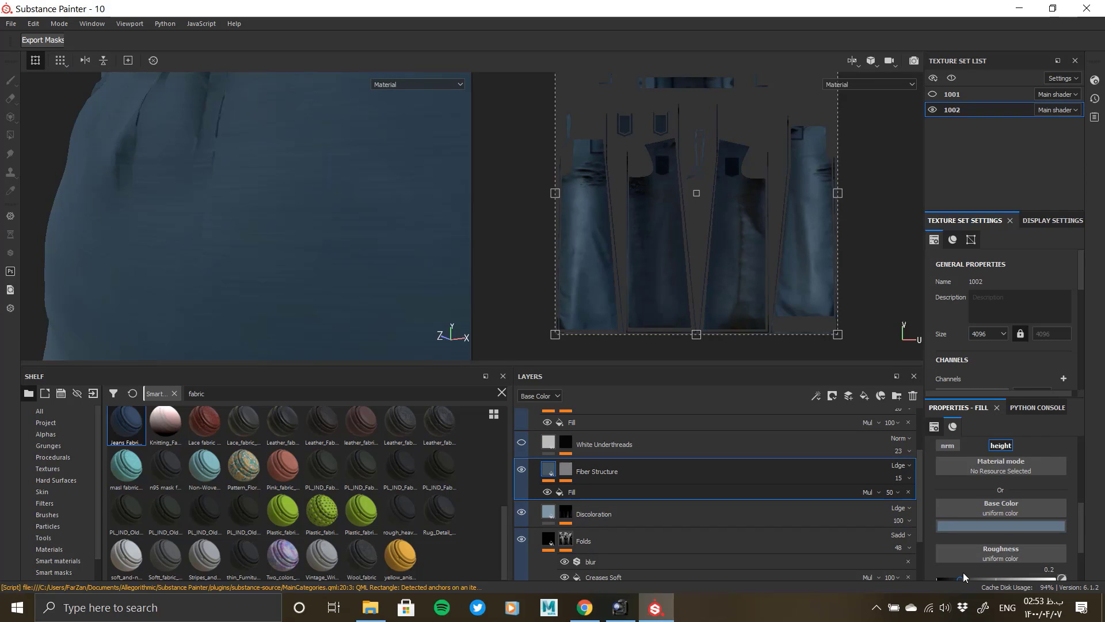
scroll(962, 572, down, 2)
drag(1003, 561, 1018, 564)
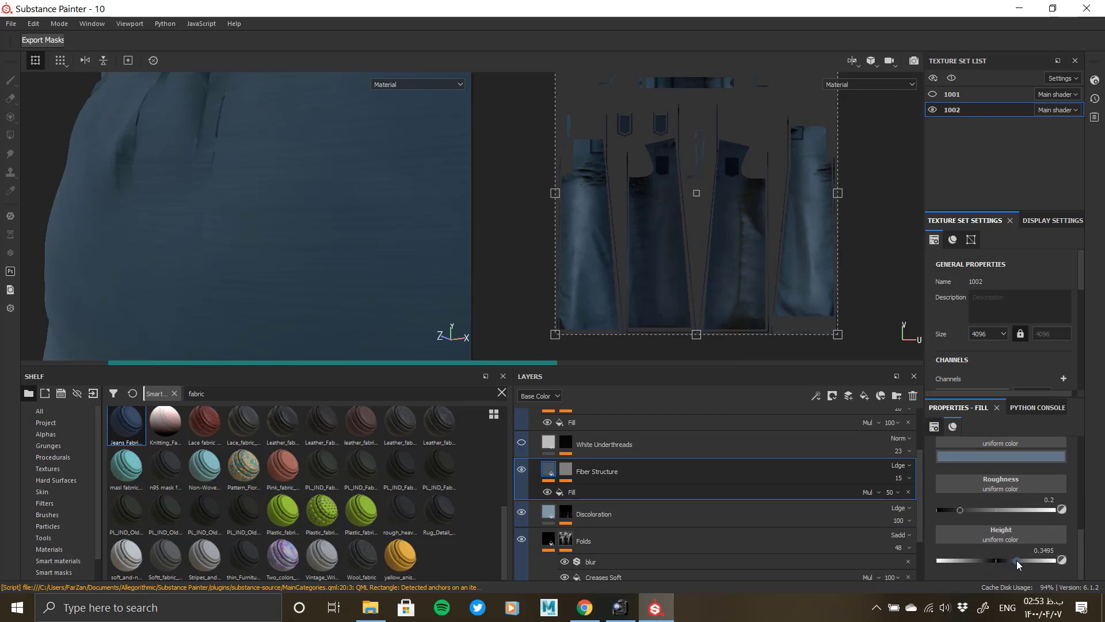
alt+drag(244, 246, 229, 287)
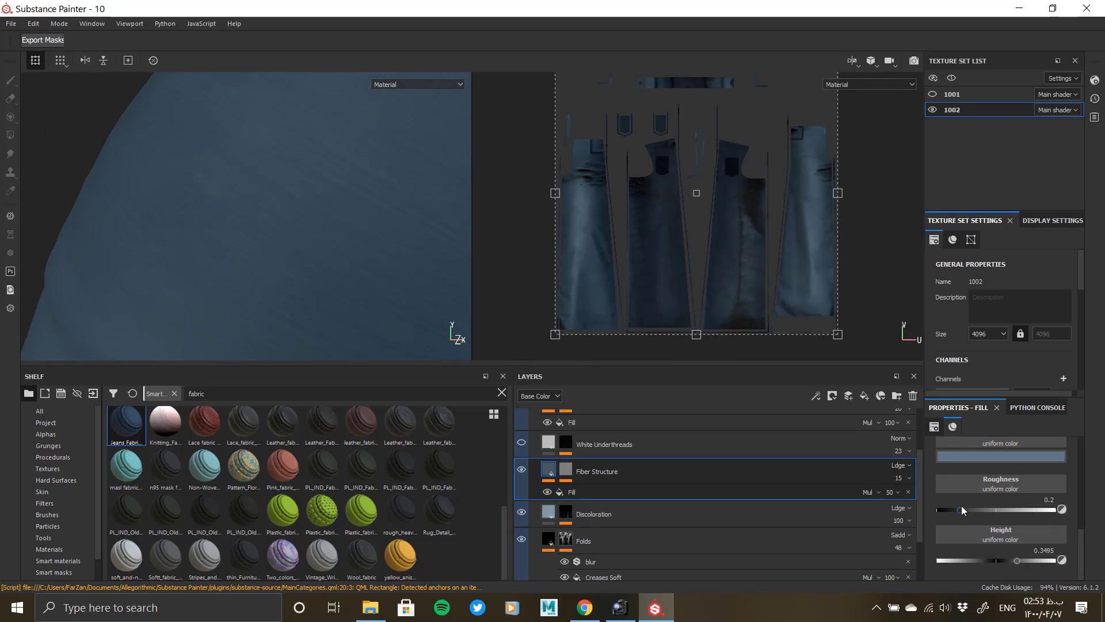
scroll(989, 506, up, 3)
click(1052, 464)
Try pure white as the base color of the Fiber Structure layer.
scroll(981, 531, down, 2)
click(988, 506)
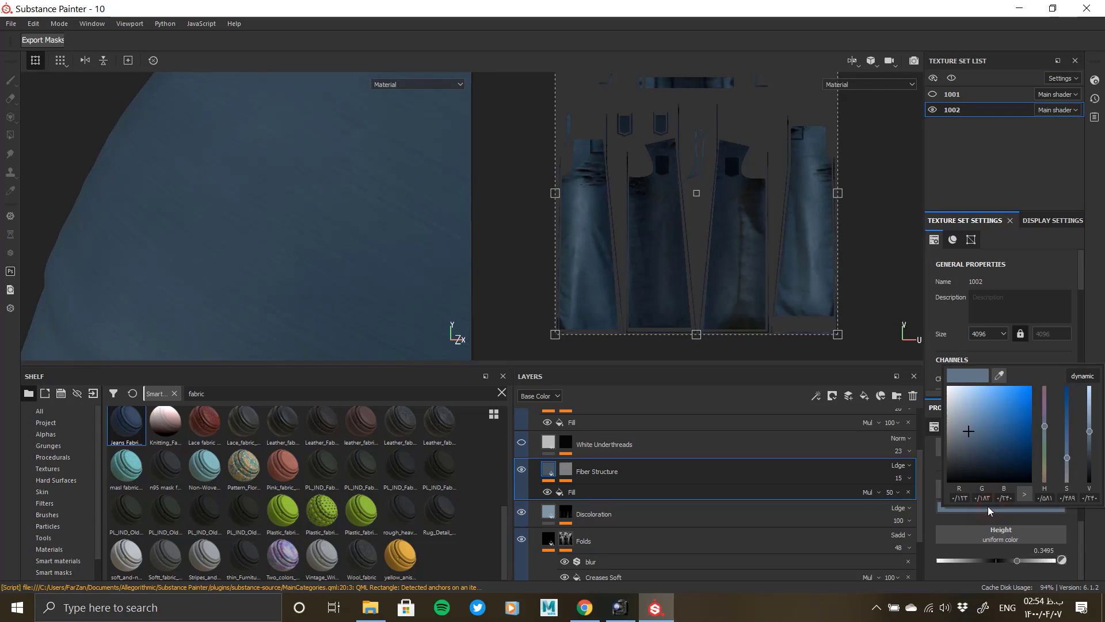
drag(986, 426, 836, 365)
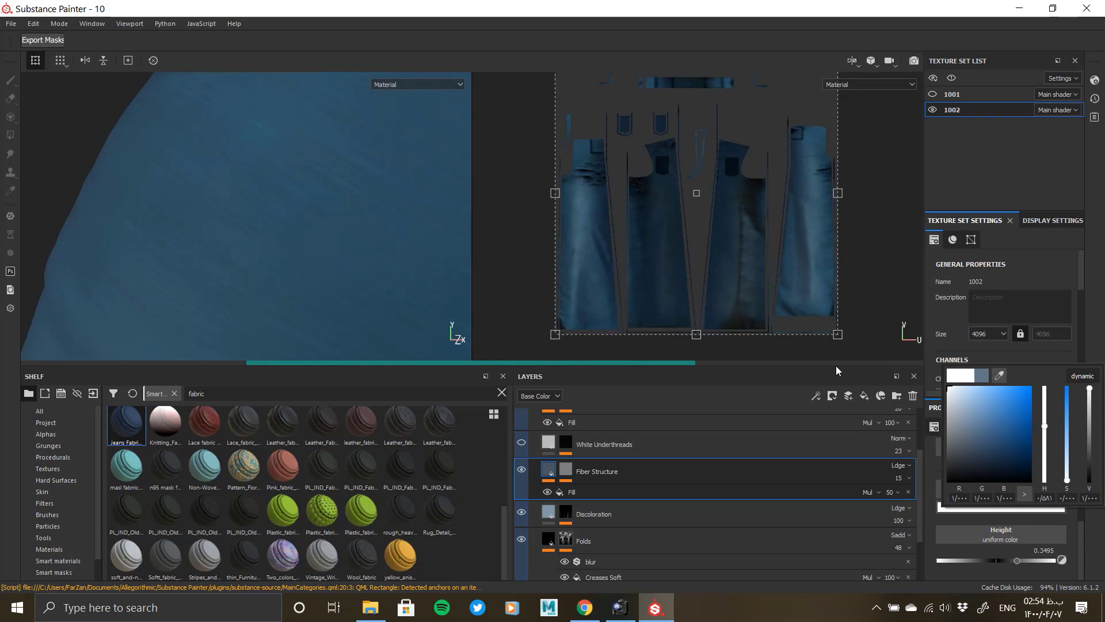
alt+right_drag(115, 229, 55, 213)
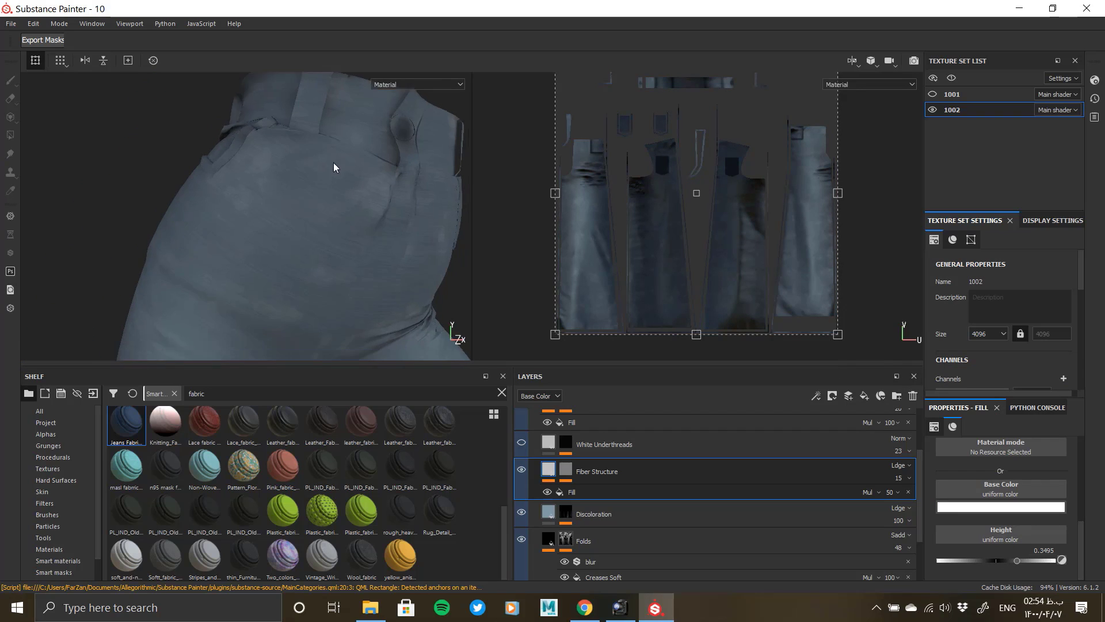
alt+right_drag(334, 166, 518, 276)
Change the Fiber Structure layer's base color to neutral gray (RGB 0.217) and disable its color channel, keeping only height active.
click(967, 507)
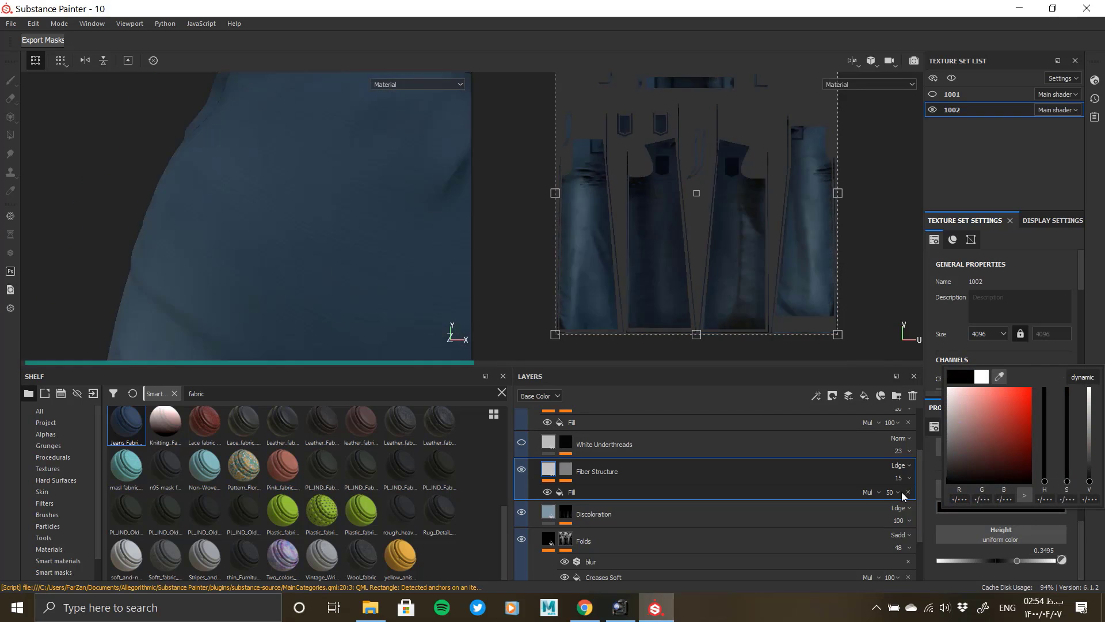
drag(902, 496, 869, 434)
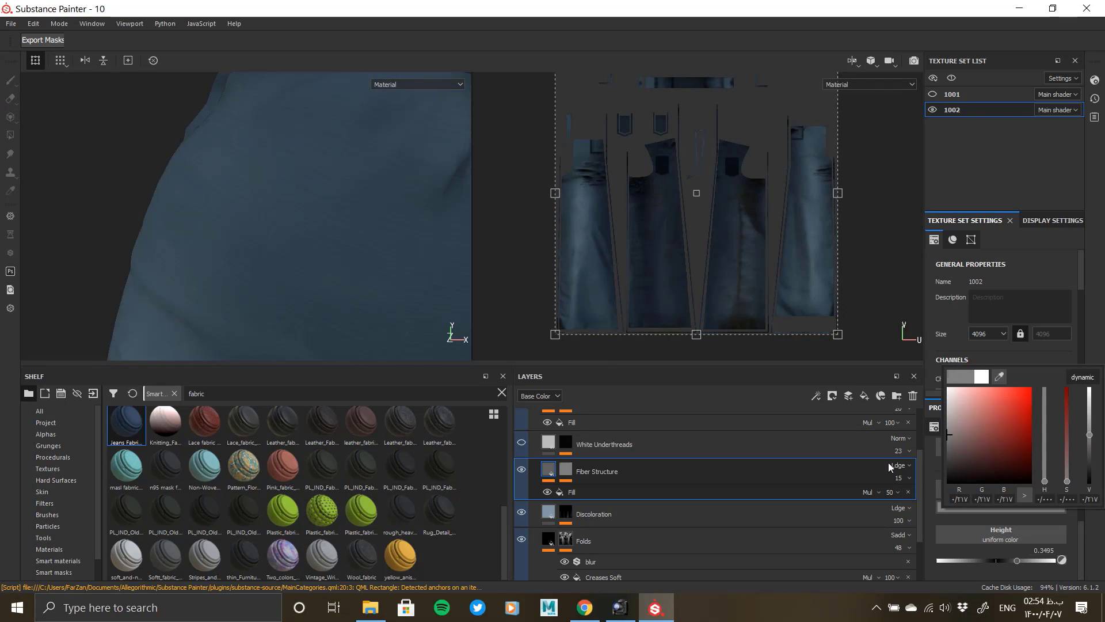
click(929, 465)
scroll(961, 513, up, 2)
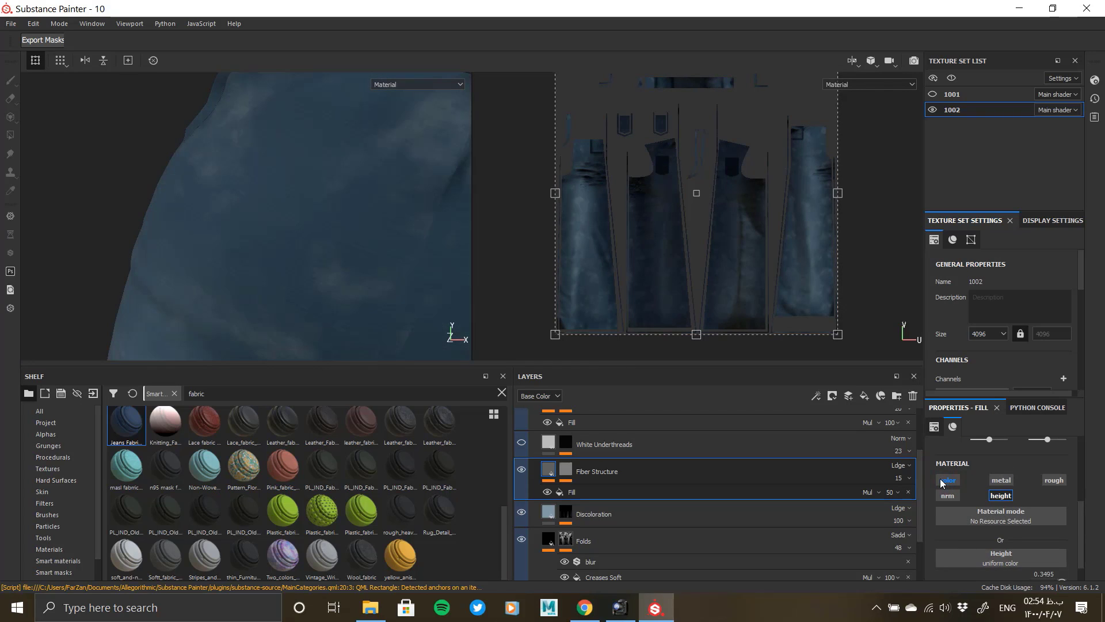
Set the Balance of the ratio_clouds_2 texture in the Fiber Structure layer's Fill effect to 0.57.
click(578, 492)
scroll(223, 267, down, 5)
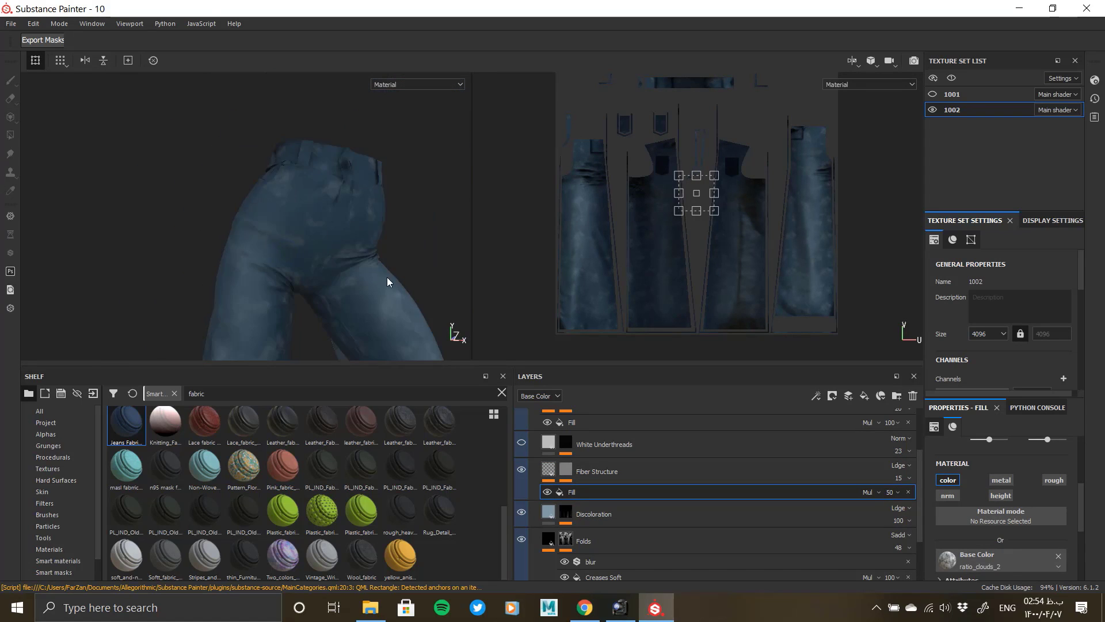
alt+drag(387, 282, 335, 232)
scroll(336, 232, up, 5)
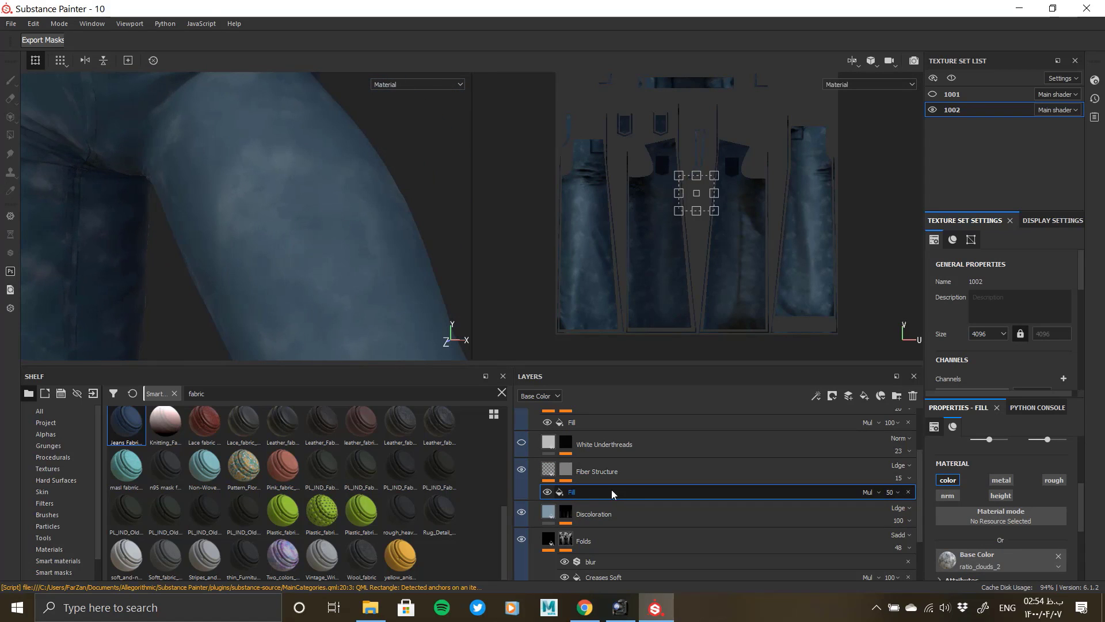
scroll(967, 540, down, 3)
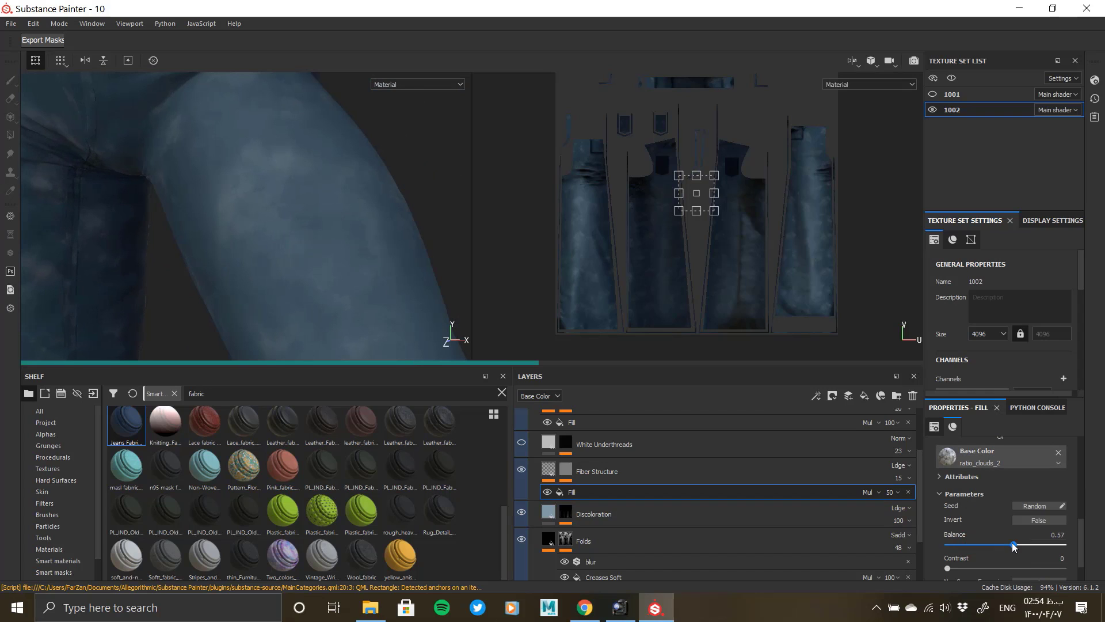
scroll(990, 537, up, 5)
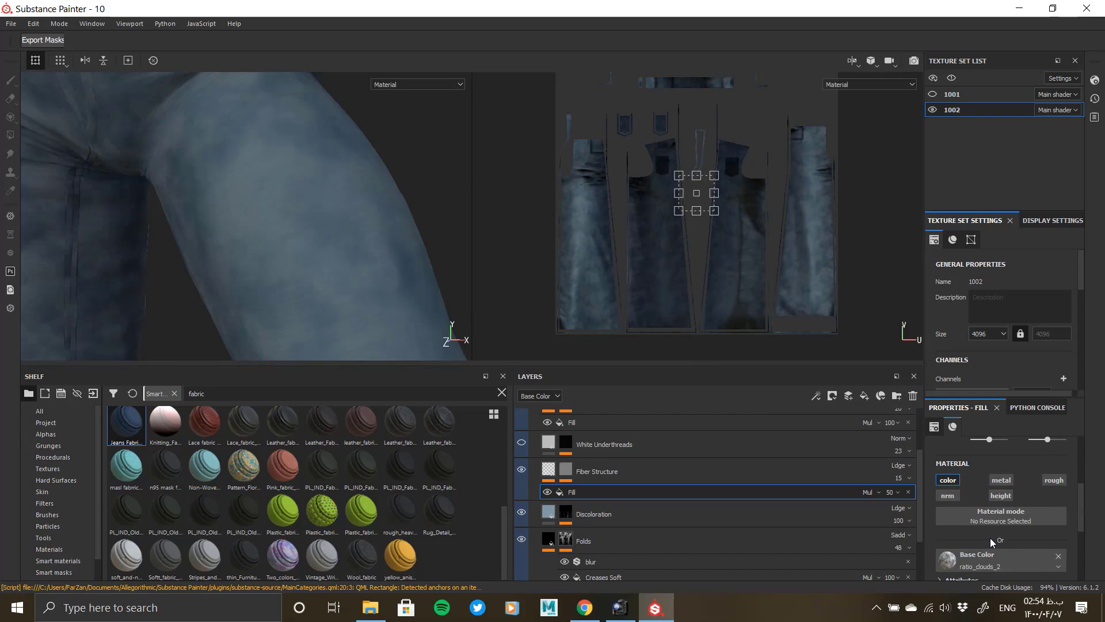
Remove the Fill effect from the Fiber Structure layer's mask and set the layer's height value to 1.
click(909, 492)
click(566, 473)
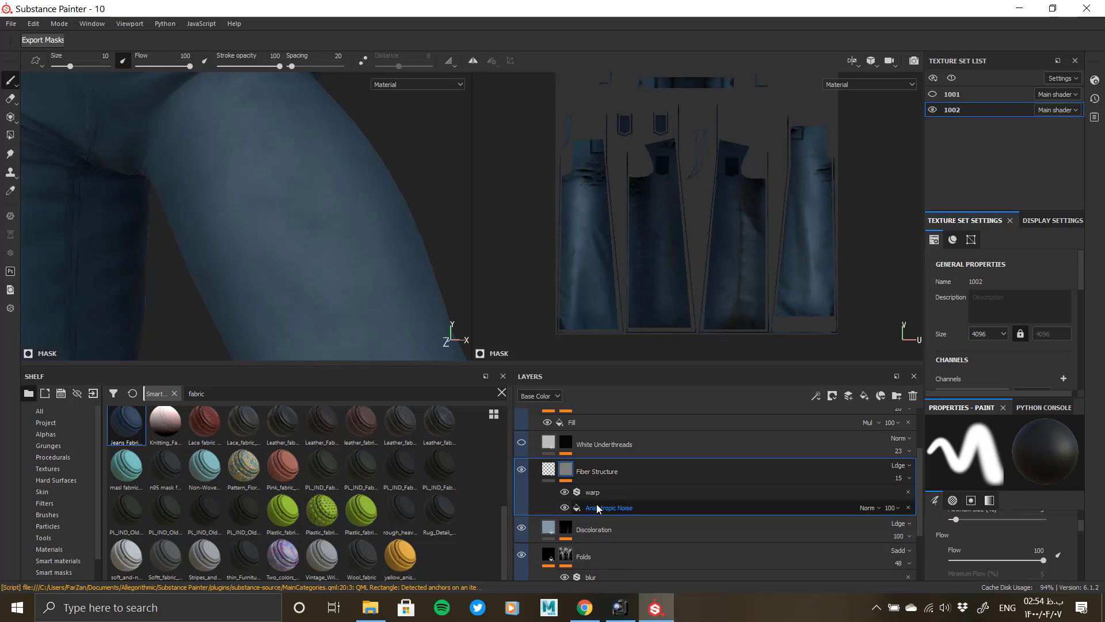
click(549, 470)
scroll(288, 269, up, 3)
alt+drag(286, 264, 336, 253)
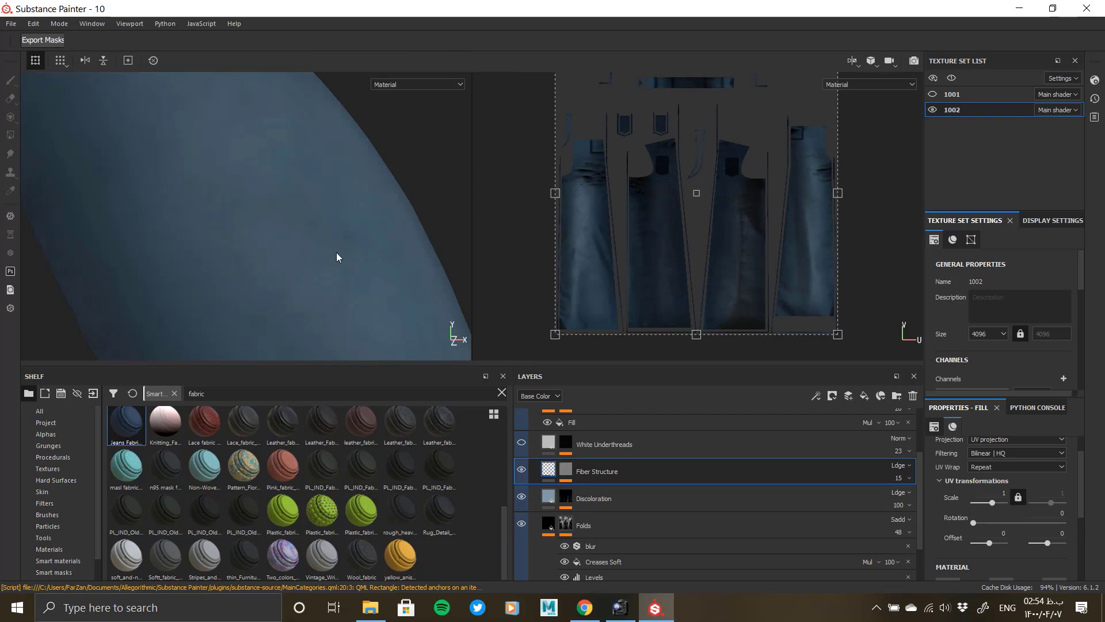
scroll(969, 538, down, 3)
drag(1017, 560, 1035, 562)
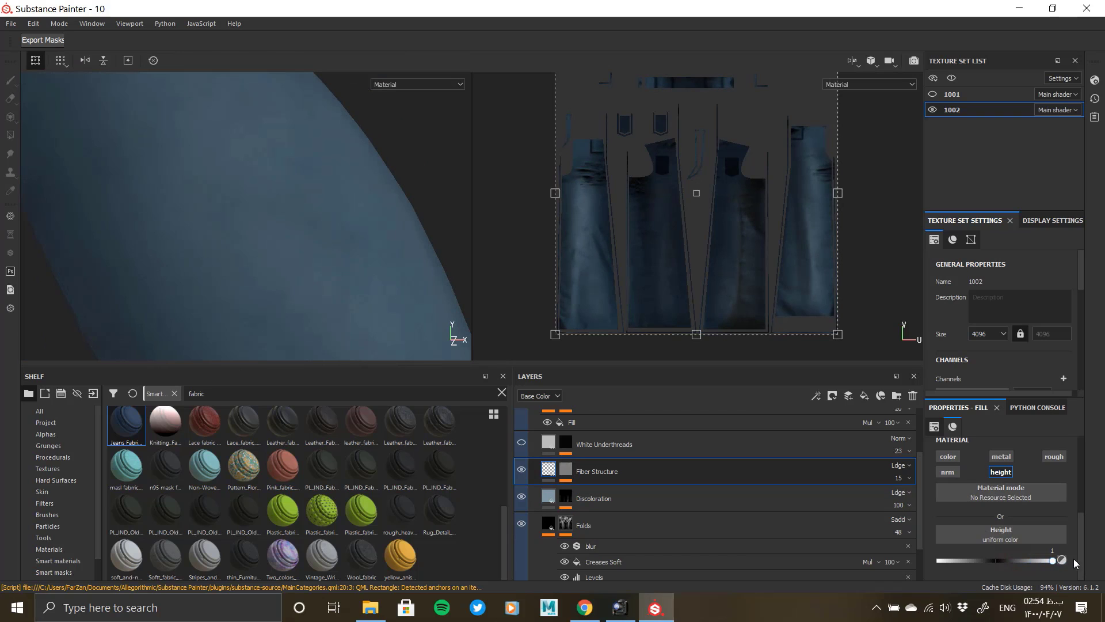
Adjust the Anisotropic Noise in the Fiber Structure mask to balance 0.46 and contrast 0.29, checking it in mask view.
click(566, 470)
click(609, 507)
key(m)
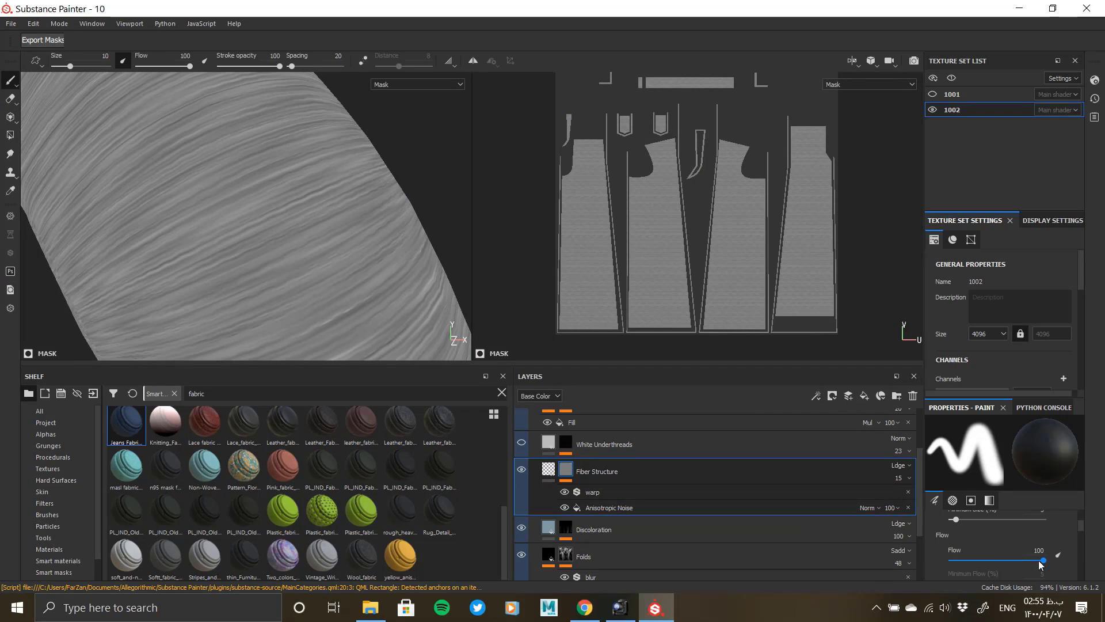
drag(1022, 551, 1001, 552)
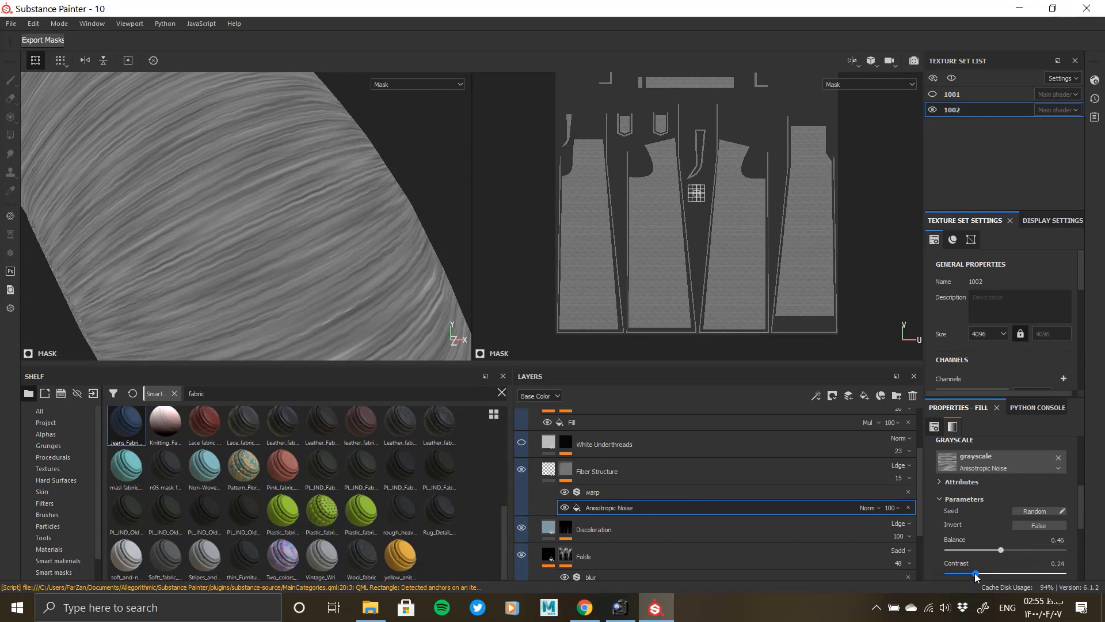
click(599, 471)
key(m)
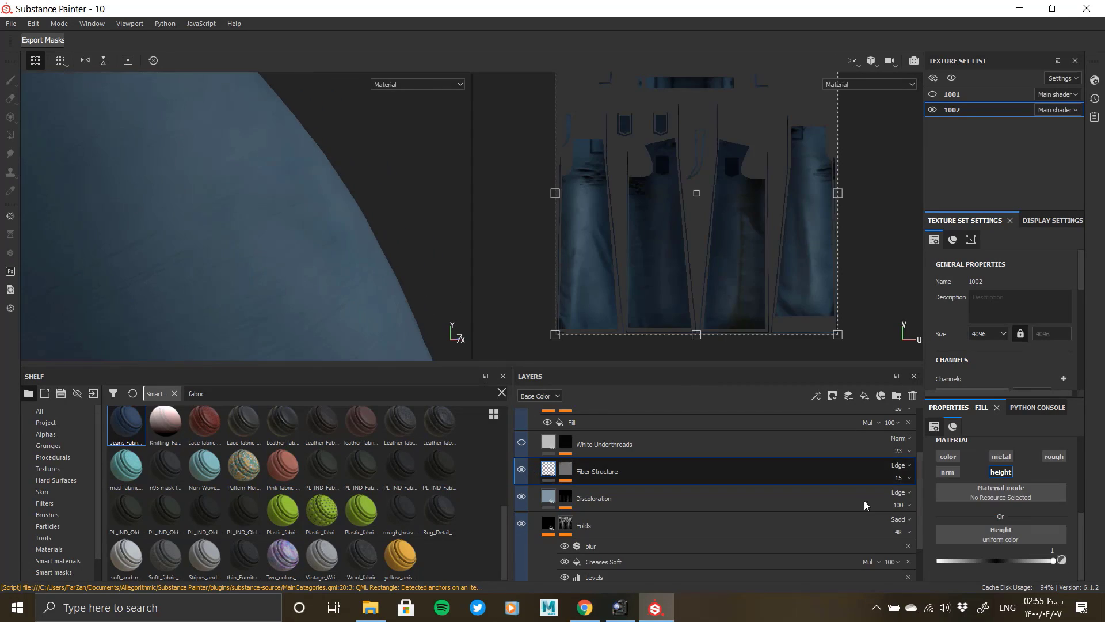
Switch the layer stack to the Height channel and set the Fiber Structure layer's opacity to 17.
click(527, 396)
click(904, 478)
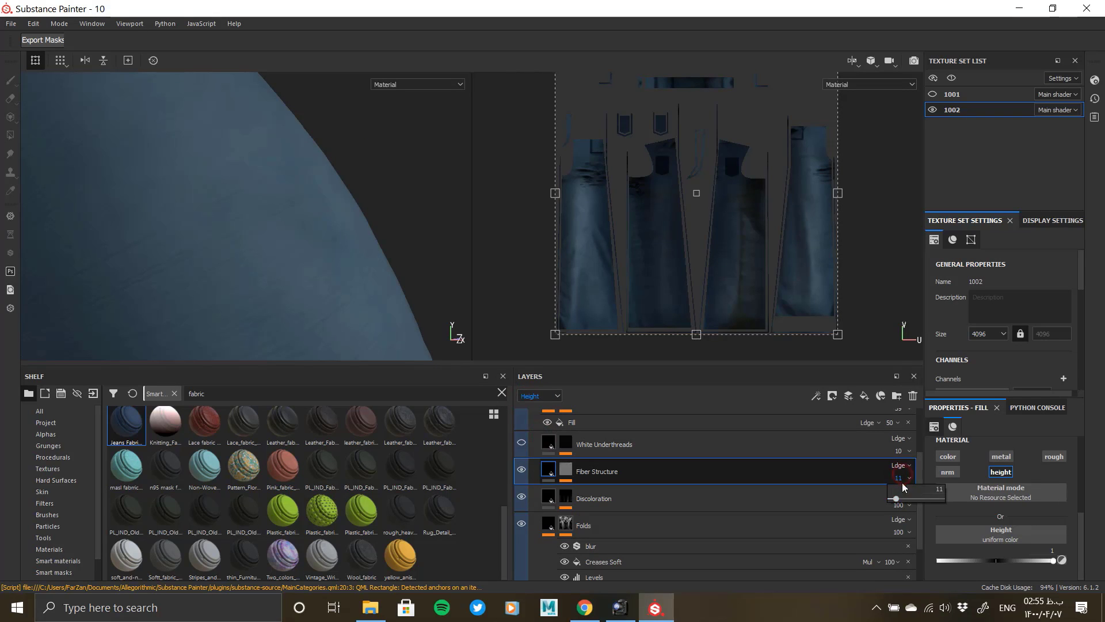
drag(895, 498, 906, 498)
alt+drag(325, 280, 230, 254)
alt+right_drag(230, 253, 165, 261)
alt+drag(165, 261, 240, 286)
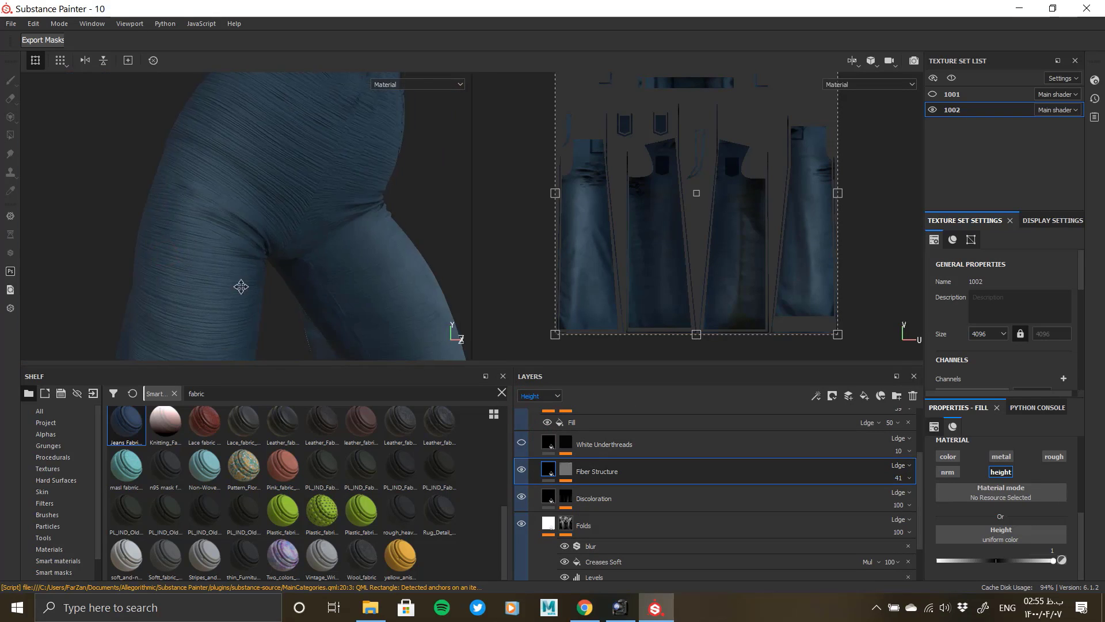
alt+right_drag(240, 286, 284, 217)
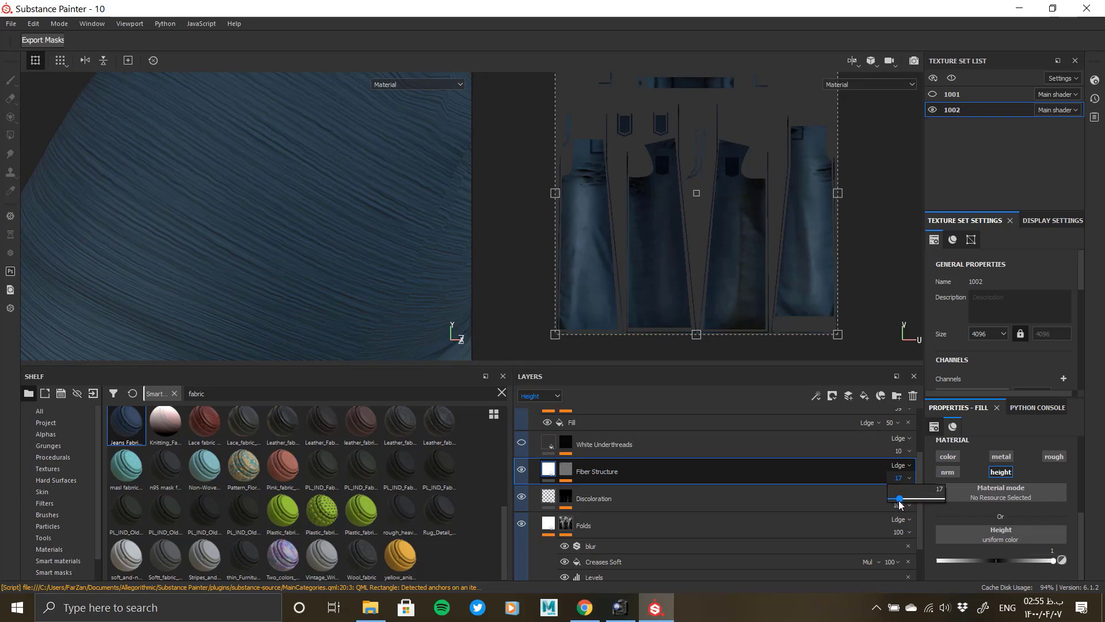
Examine the fiber relief on the hips and thighs of the jeans from a distance and up close.
alt+right_drag(319, 298, 275, 105)
alt+drag(275, 105, 205, 205)
alt+right_drag(205, 205, 118, 126)
alt+middle_drag(303, 190, 298, 263)
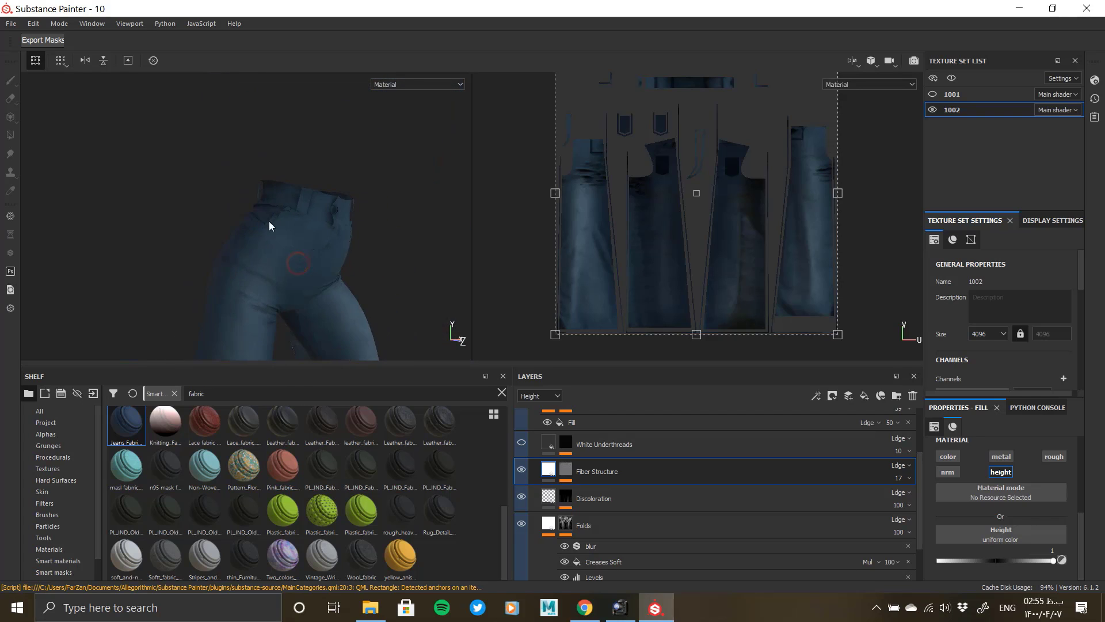
alt+right_drag(268, 221, 316, 289)
alt+middle_drag(316, 289, 285, 188)
click(622, 9)
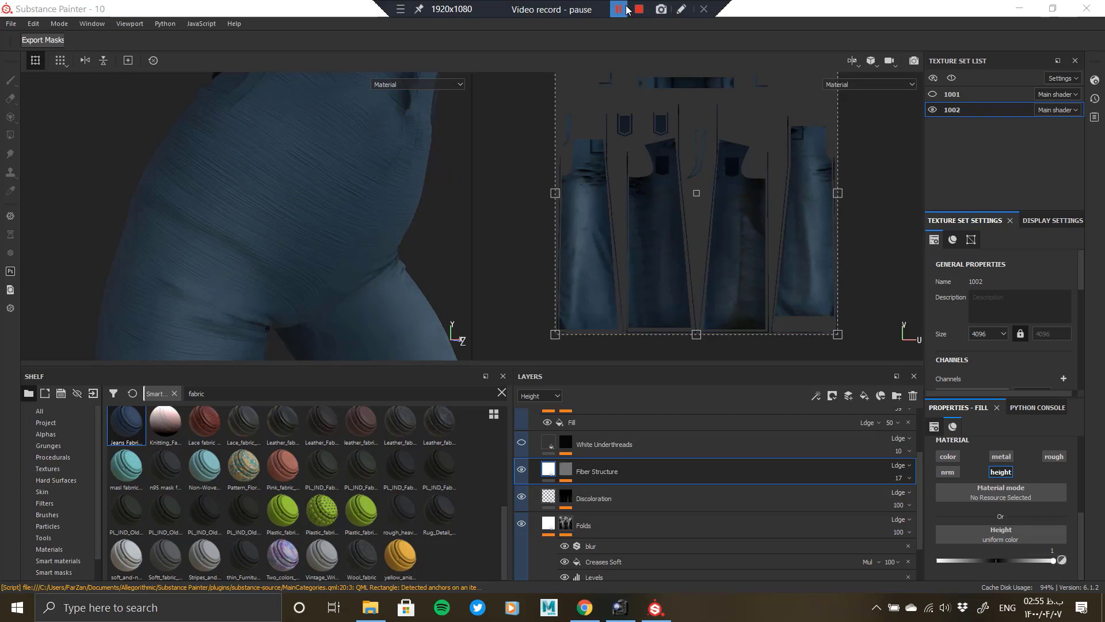
alt+drag(395, 230, 333, 208)
alt+right_drag(333, 208, 352, 323)
Set the Fiber Structure's Anisotropic Noise to balance 0.42 and contrast 0, and the layer's height opacity to 8.
click(566, 470)
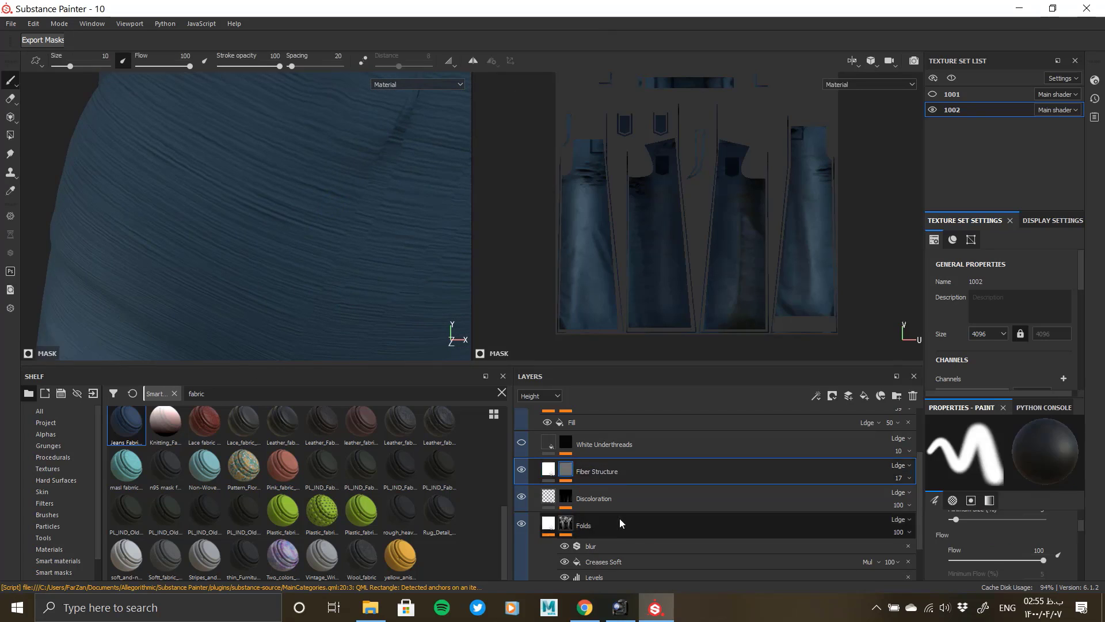
click(619, 509)
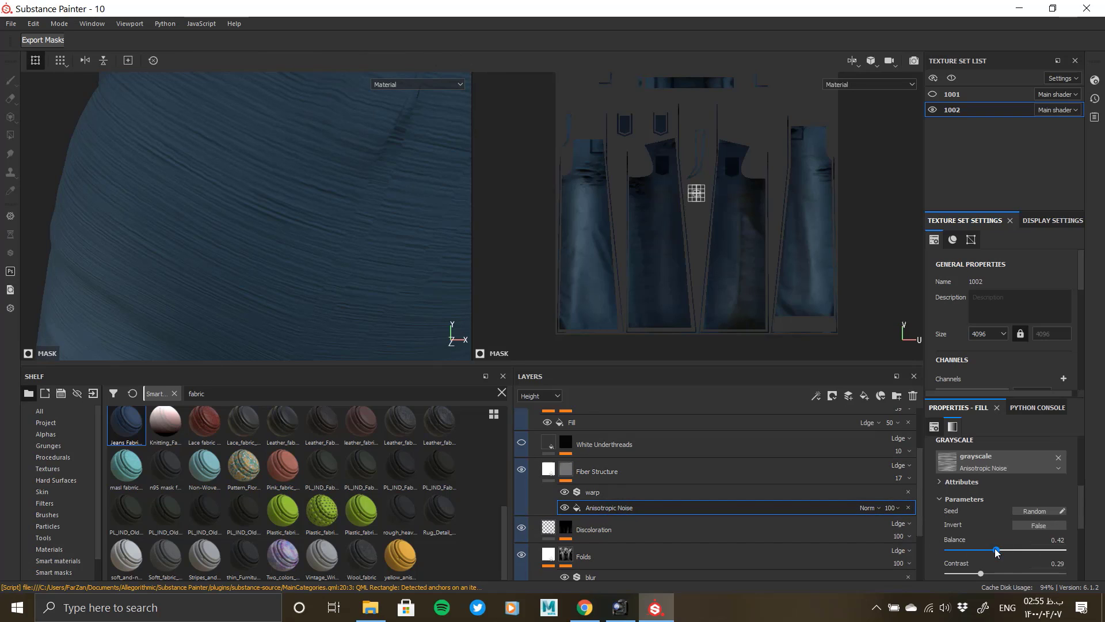
drag(931, 571, 930, 571)
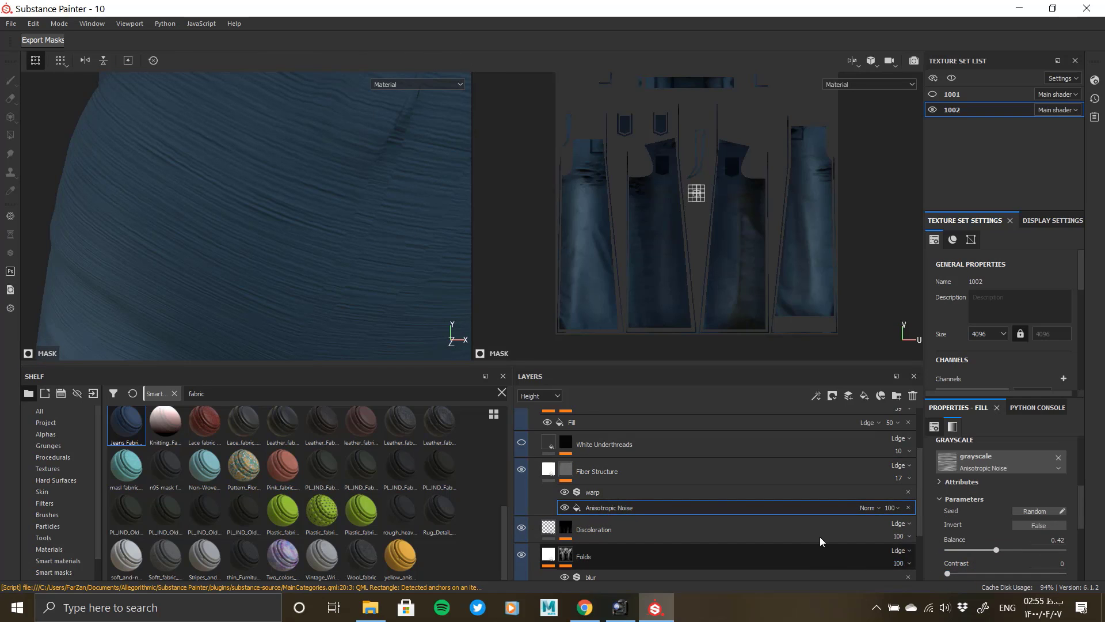
click(898, 478)
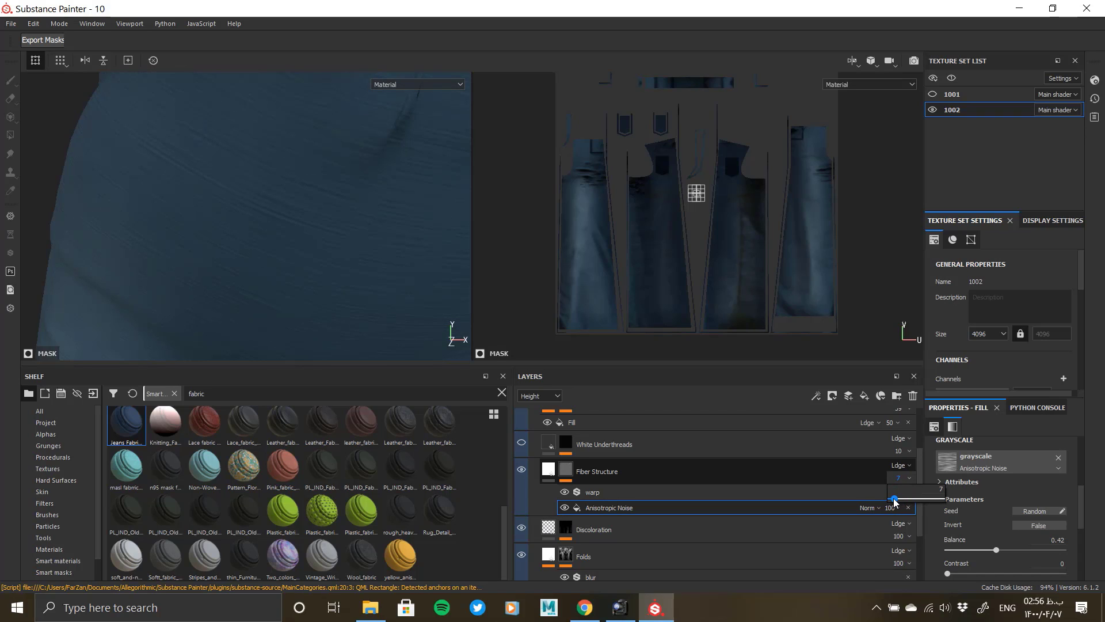
Duplicate the Fiber Structure layer and set Rotate to True in the copy's Anisotropic Noise.
click(638, 485)
right_click(635, 487)
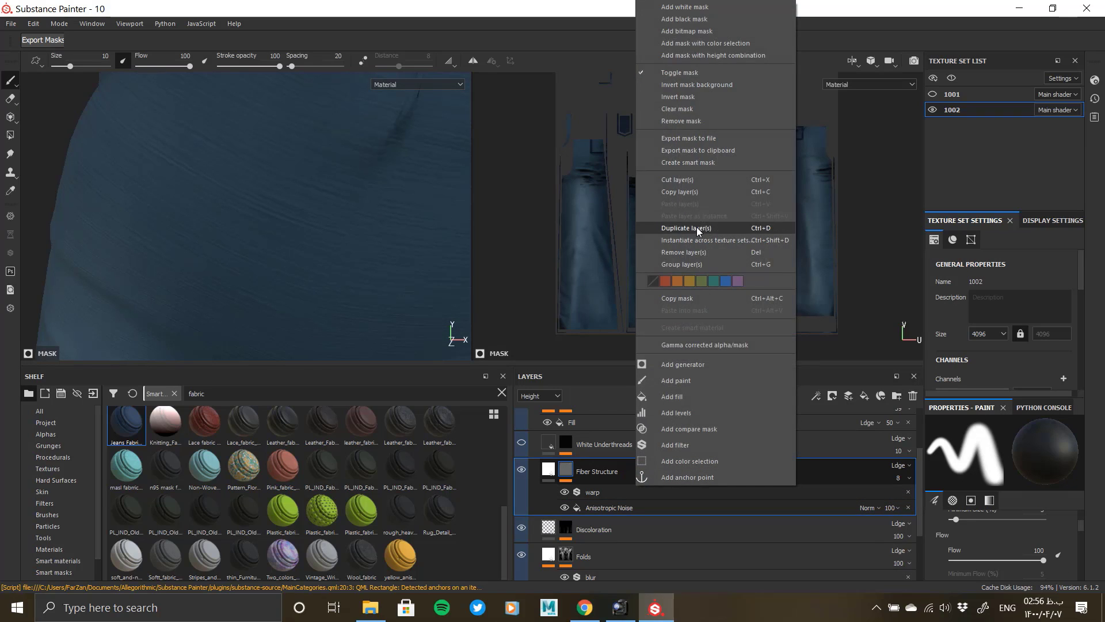
click(702, 229)
click(592, 492)
click(609, 508)
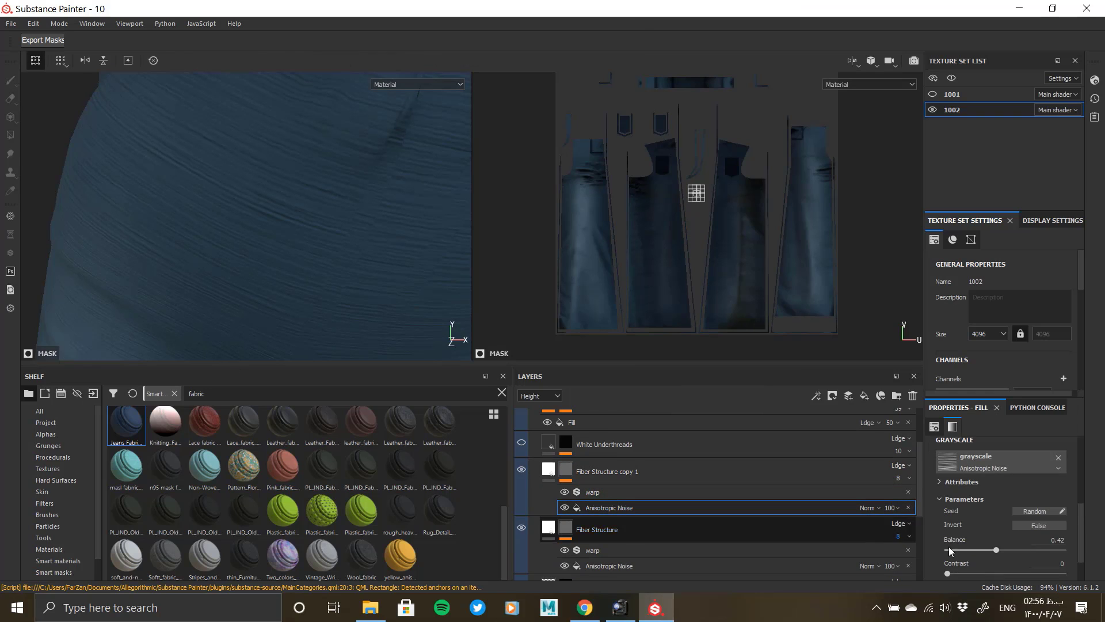
click(948, 562)
scroll(941, 555, down, 3)
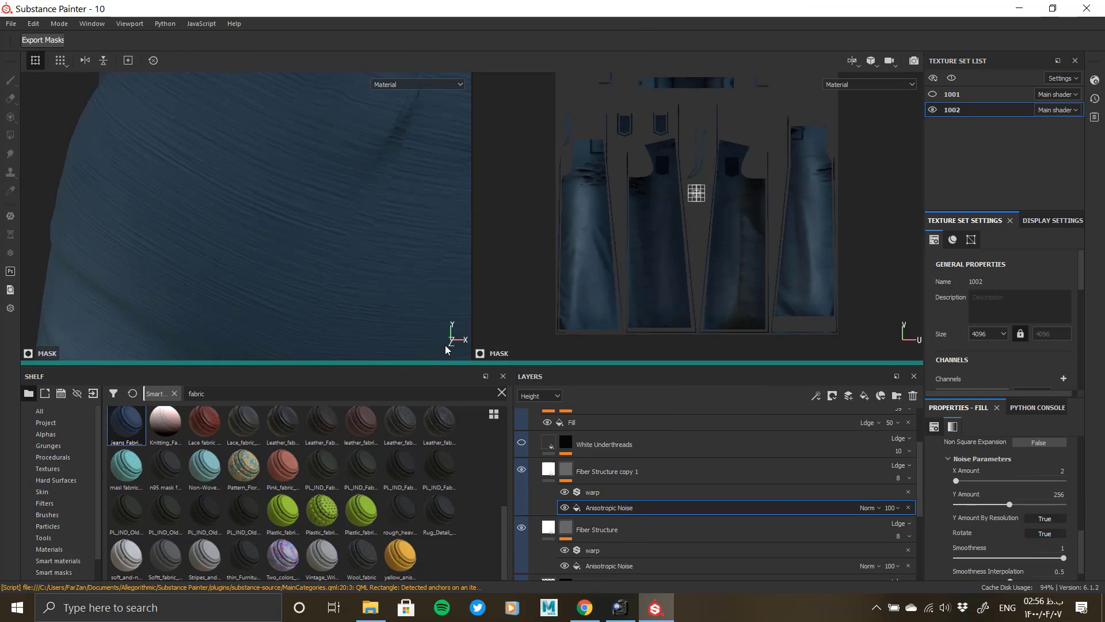
Open the warp filter settings of the Fiber Structure copy and inspect the crossed fibers along the legs and waist.
alt+drag(307, 309, 326, 288)
click(609, 492)
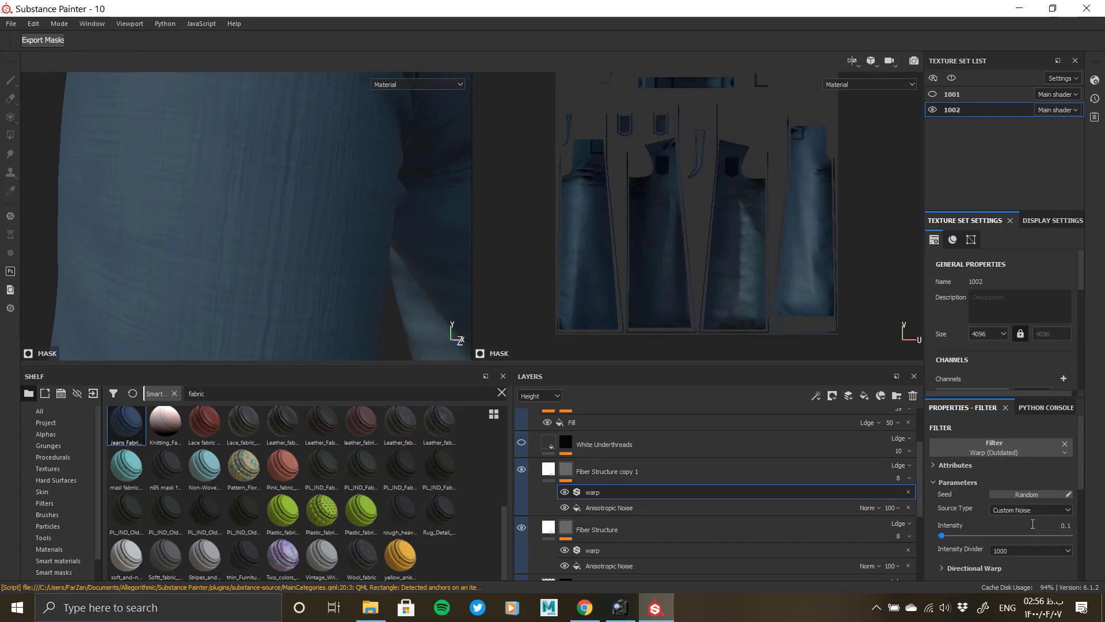
scroll(288, 206, down, 6)
alt+drag(259, 222, 214, 274)
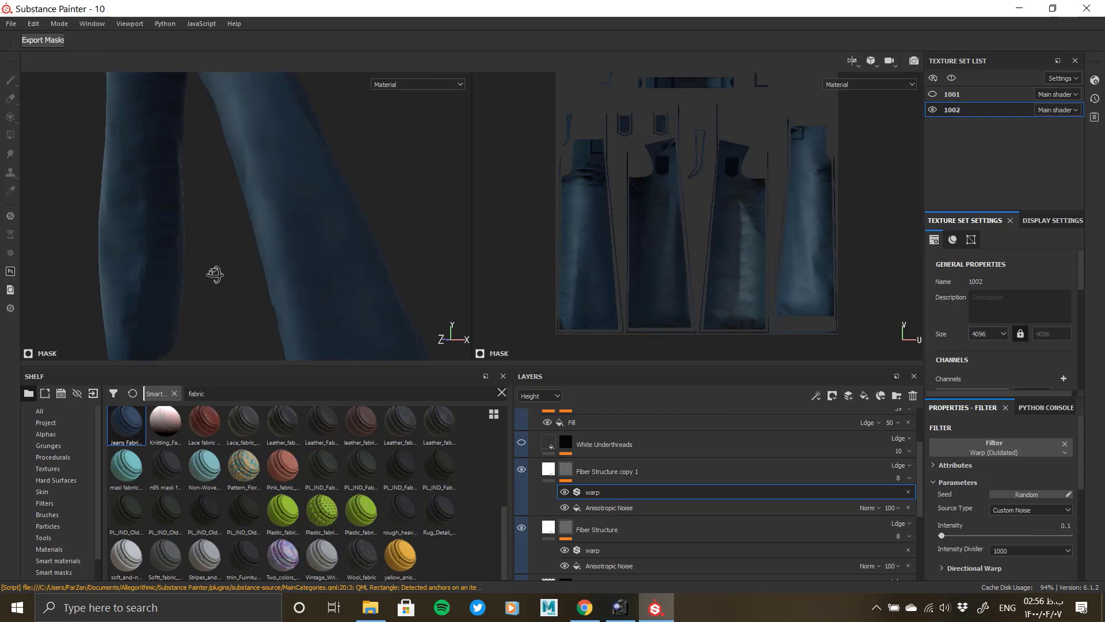
mouse_move(214, 274)
alt+middle_down()
mouse_move(217, 170)
mouse_move(221, 254)
alt+middle_up()
scroll(279, 255, up, 5)
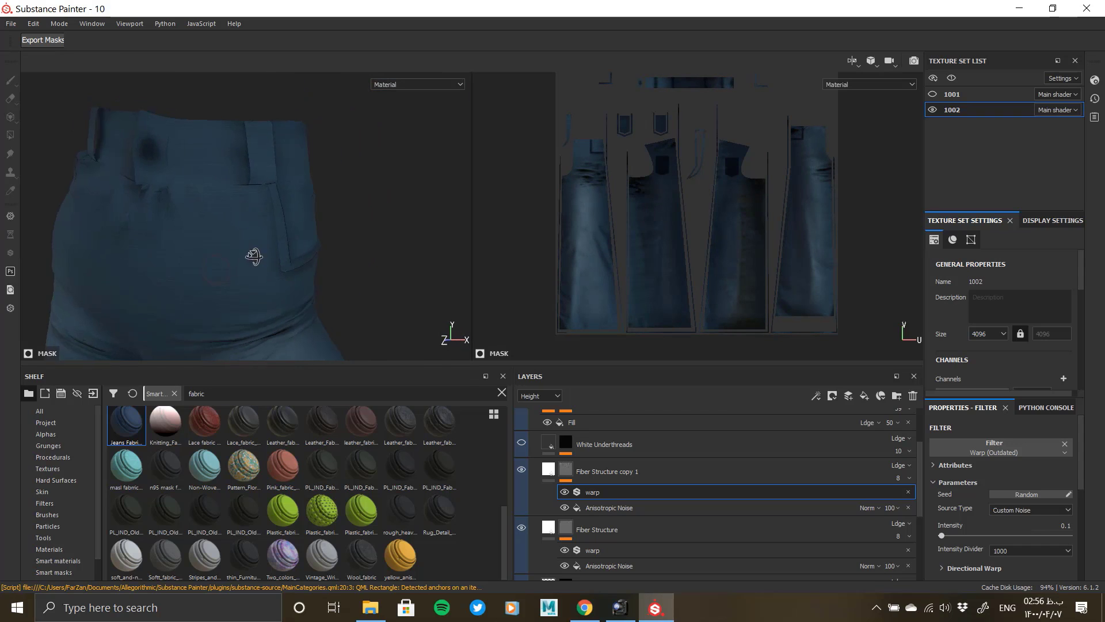
Set the Denim Base layer's roughness to about 0.7767 and check the surface around the waist.
scroll(647, 541, down, 3)
click(632, 554)
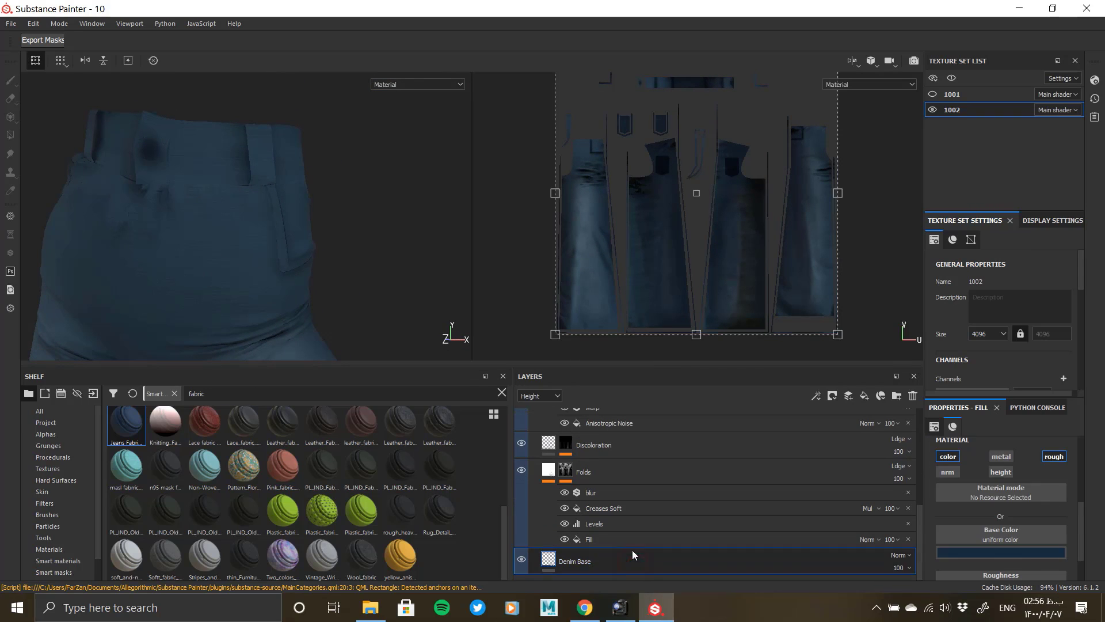
scroll(1031, 561, down, 2)
click(1020, 572)
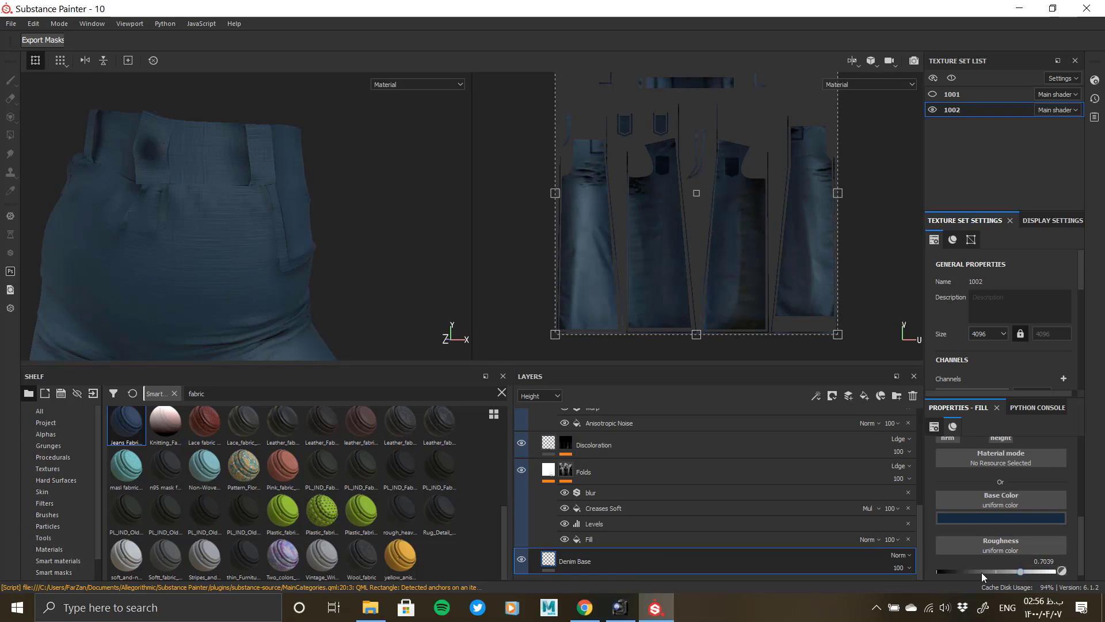
click(1028, 572)
alt+drag(190, 290, 246, 286)
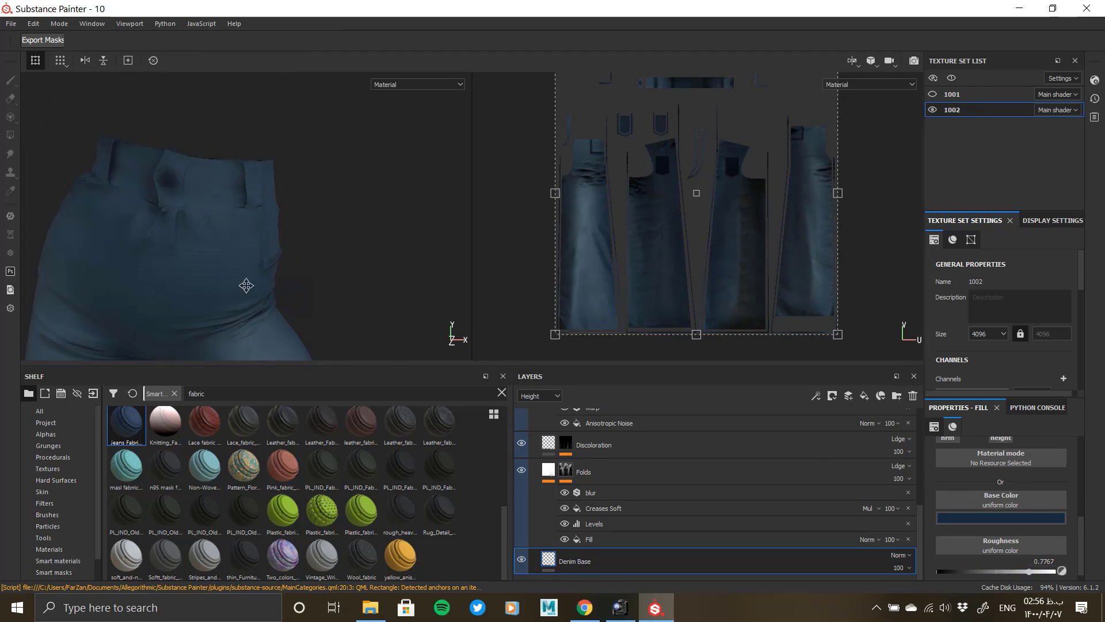
alt+right_drag(247, 286, 251, 259)
mouse_move(249, 225)
alt+mouse_down()
mouse_move(271, 316)
mouse_move(246, 281)
alt+mouse_up()
Delete the White Underthreads layer and make the Edges Frayed layer visible.
scroll(538, 491, up, 3)
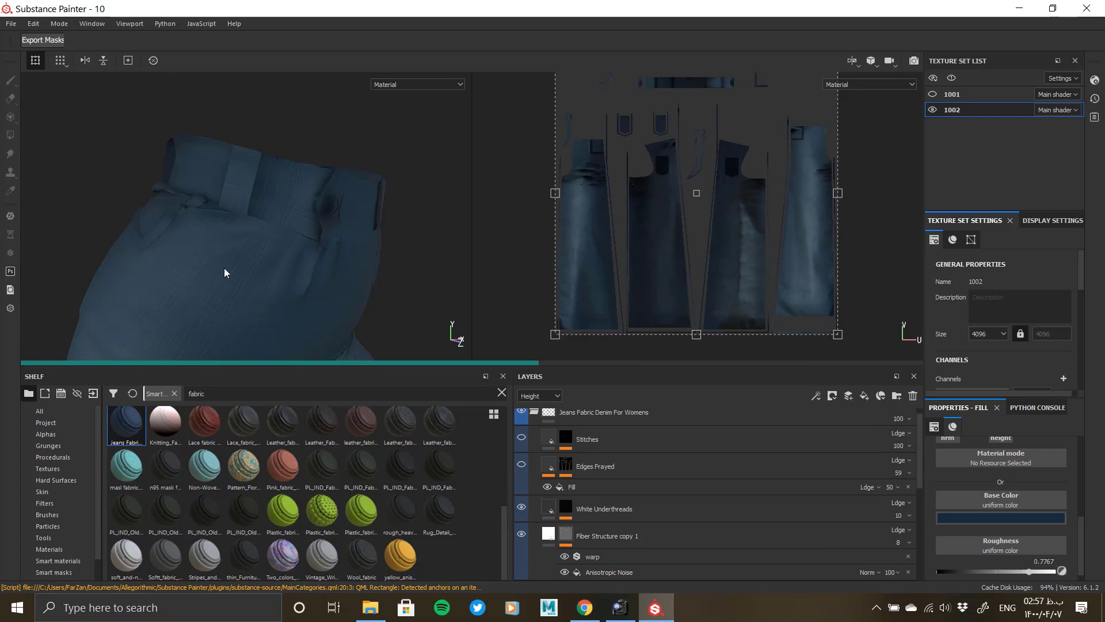
scroll(227, 256, up, 3)
click(640, 507)
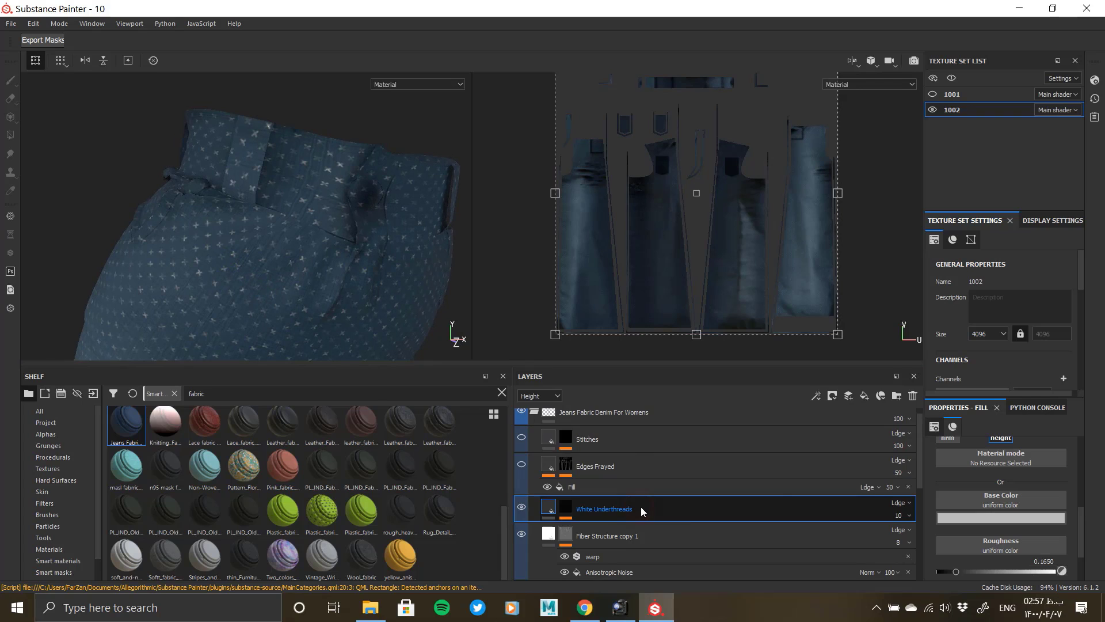
click(913, 396)
click(521, 465)
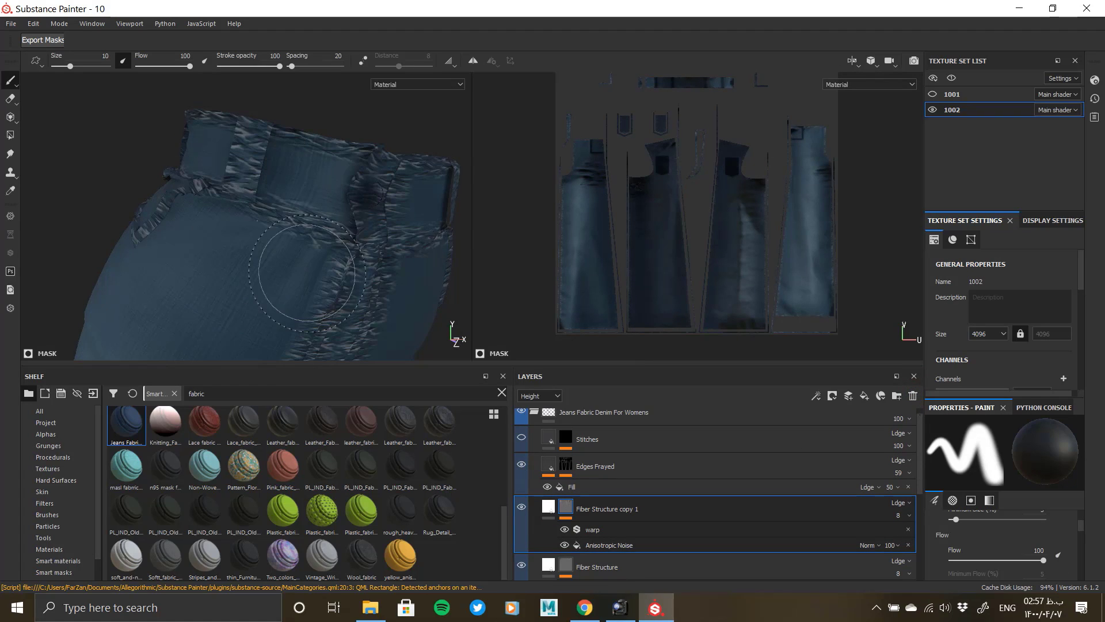
alt+drag(307, 273, 366, 329)
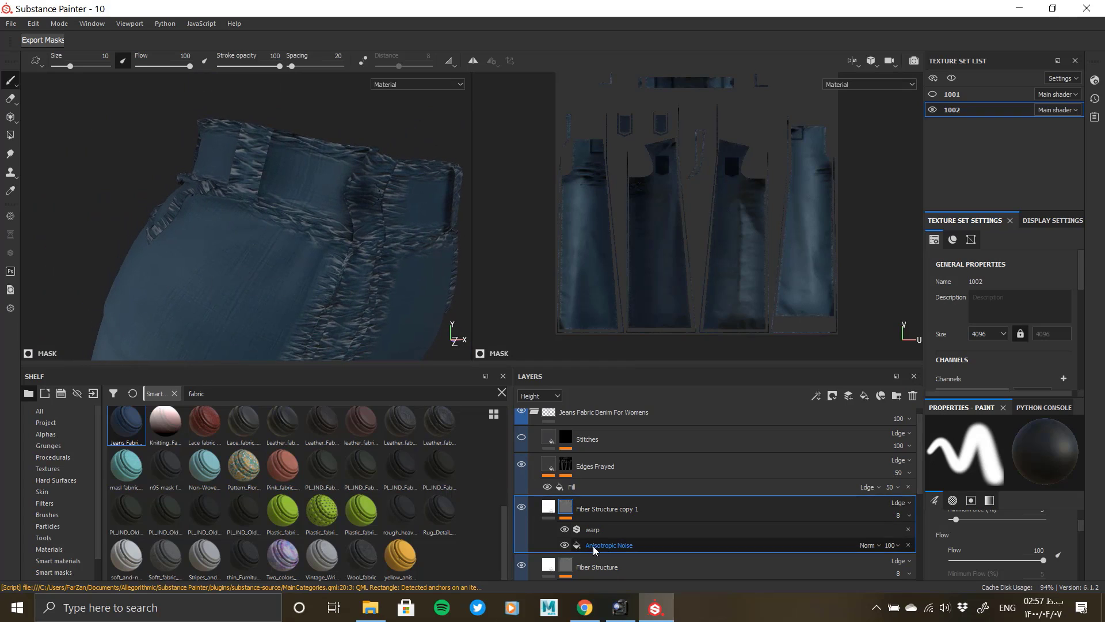
Try a height value of about 0.2136 on the Fiber Structure copy and undo it.
click(662, 509)
drag(1024, 561, 1009, 561)
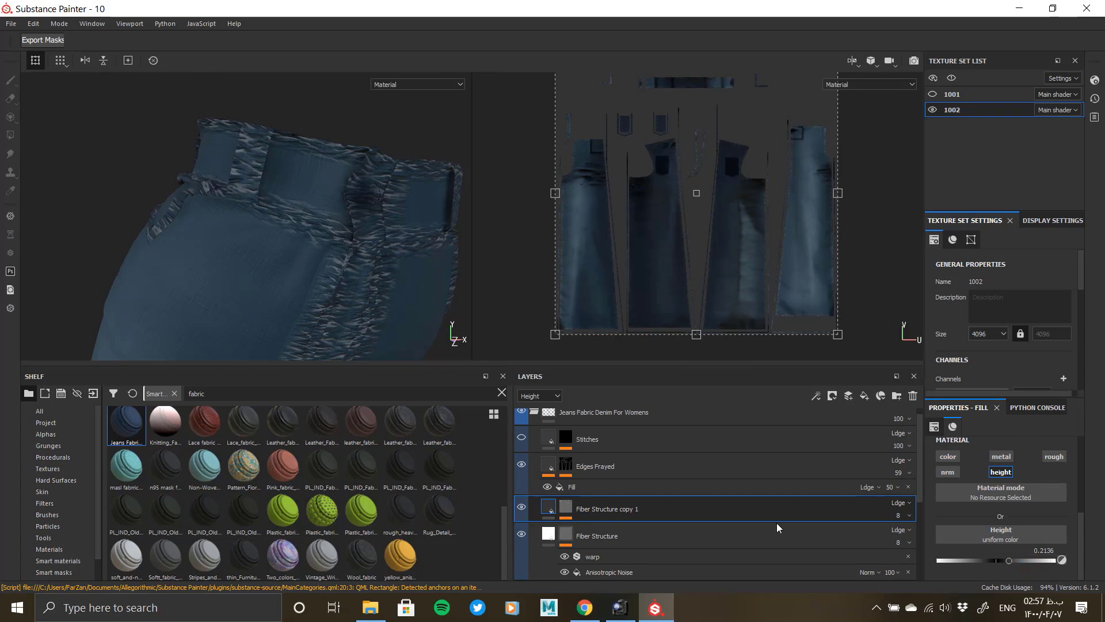
key(ctrl+z)
Compare the seams of the jeans with the Edges Frayed layer's Fill effect disabled and enabled.
click(612, 472)
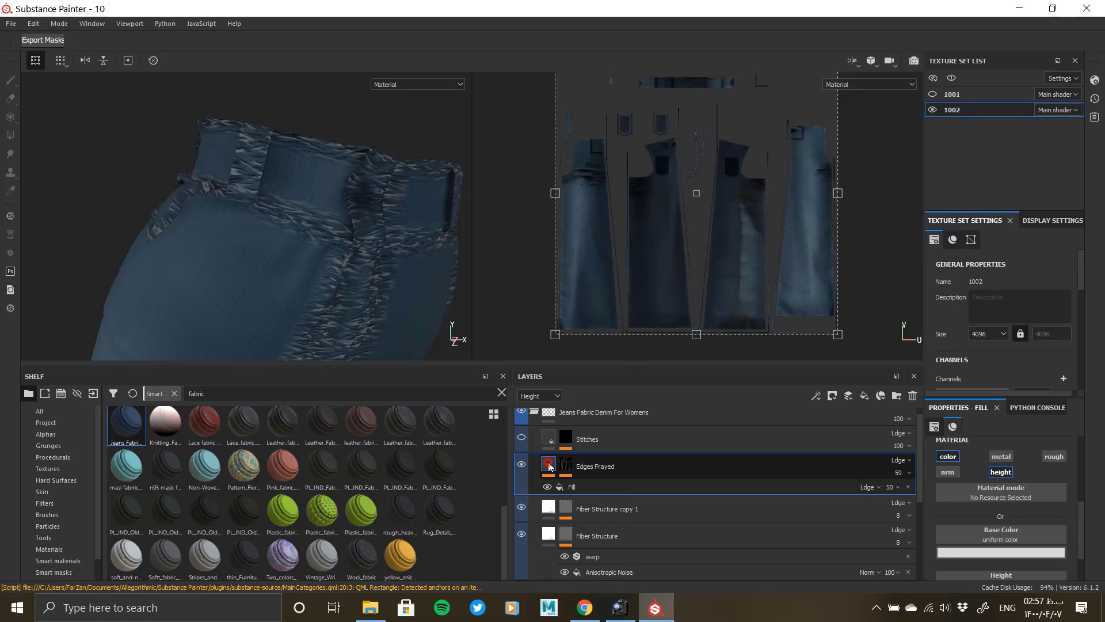
click(547, 487)
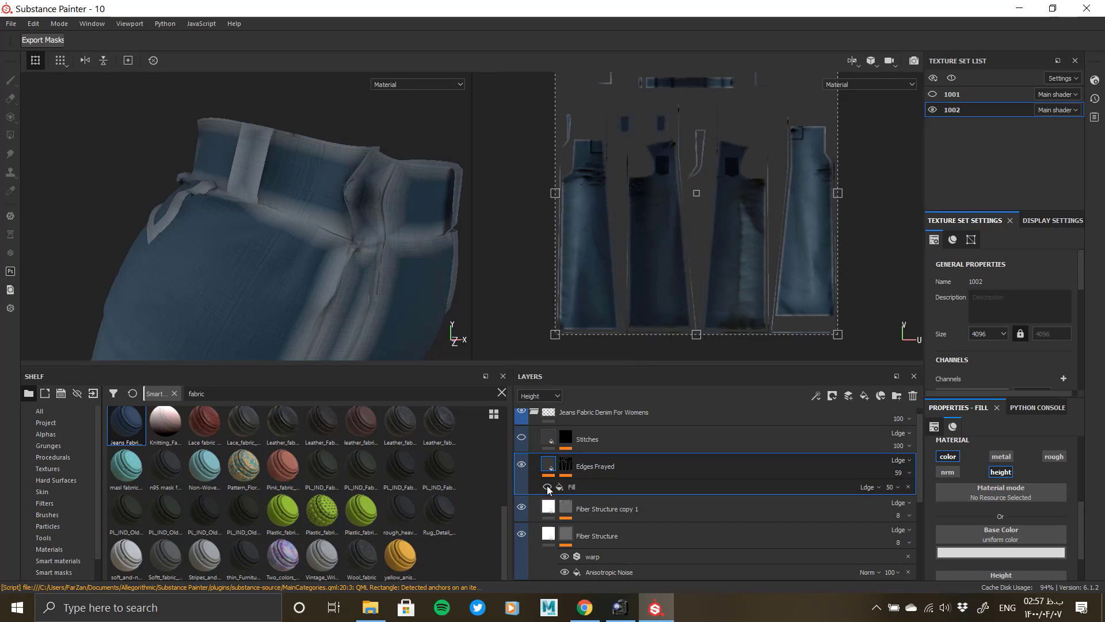
click(547, 487)
mouse_move(617, 16)
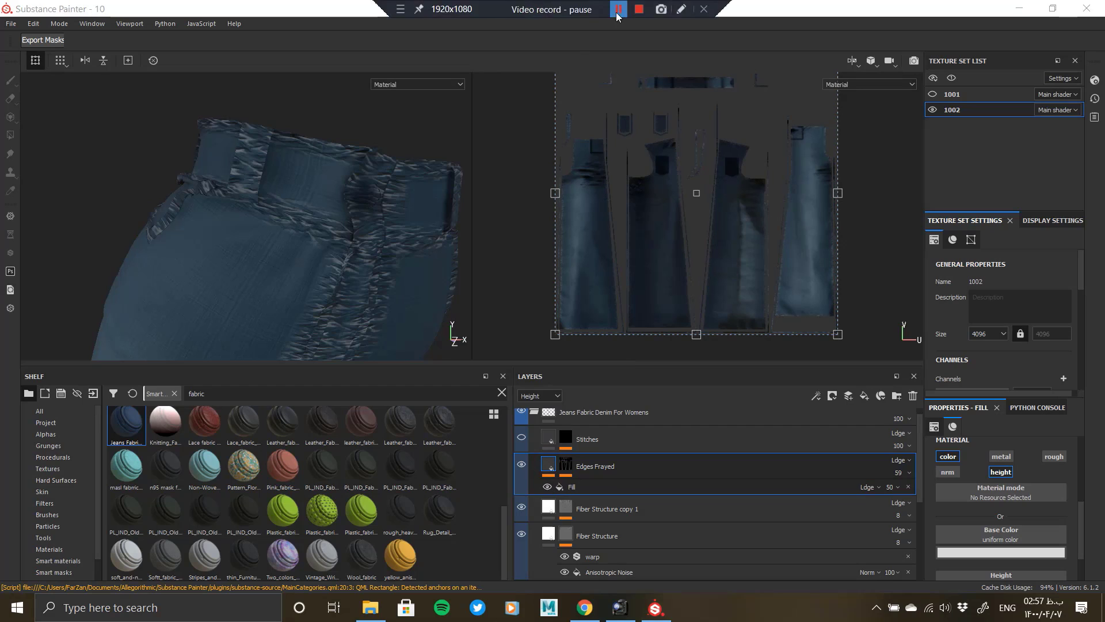
Browse the procedural textures available for the base color of the Edges Frayed layer's Fill effect, without picking one.
click(599, 486)
click(982, 539)
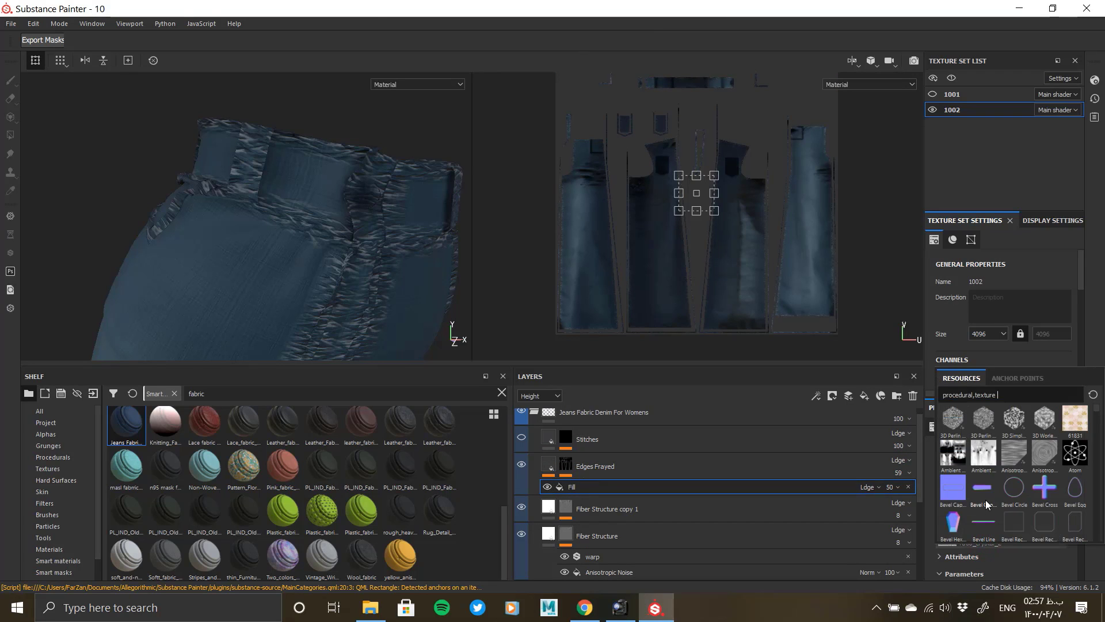
scroll(987, 505, down, 5)
scroll(1003, 496, down, 5)
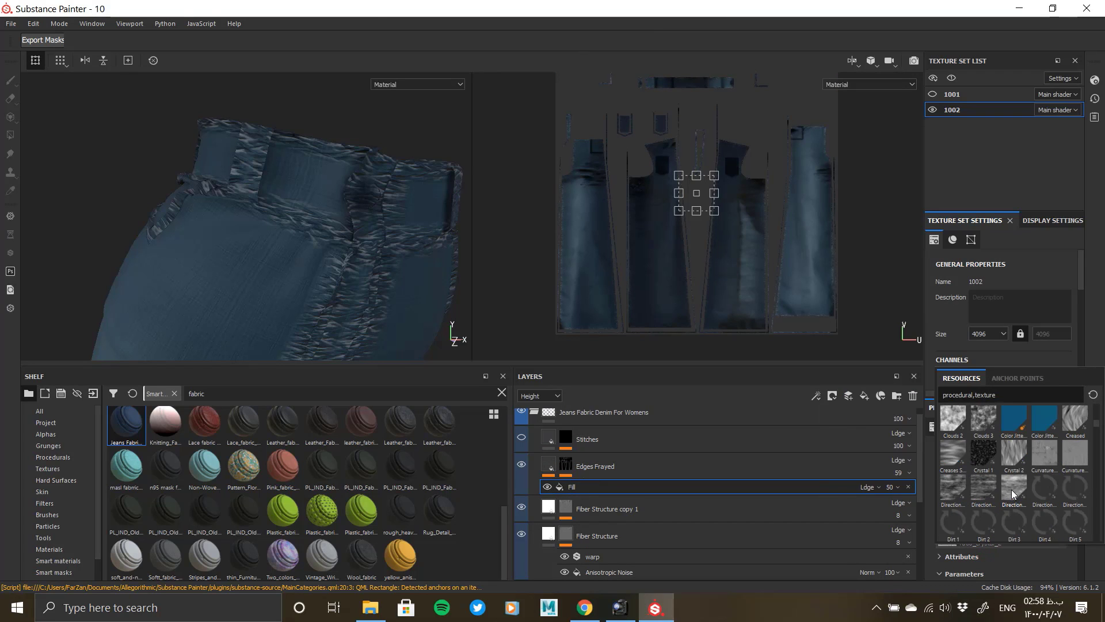
scroll(1016, 494, down, 5)
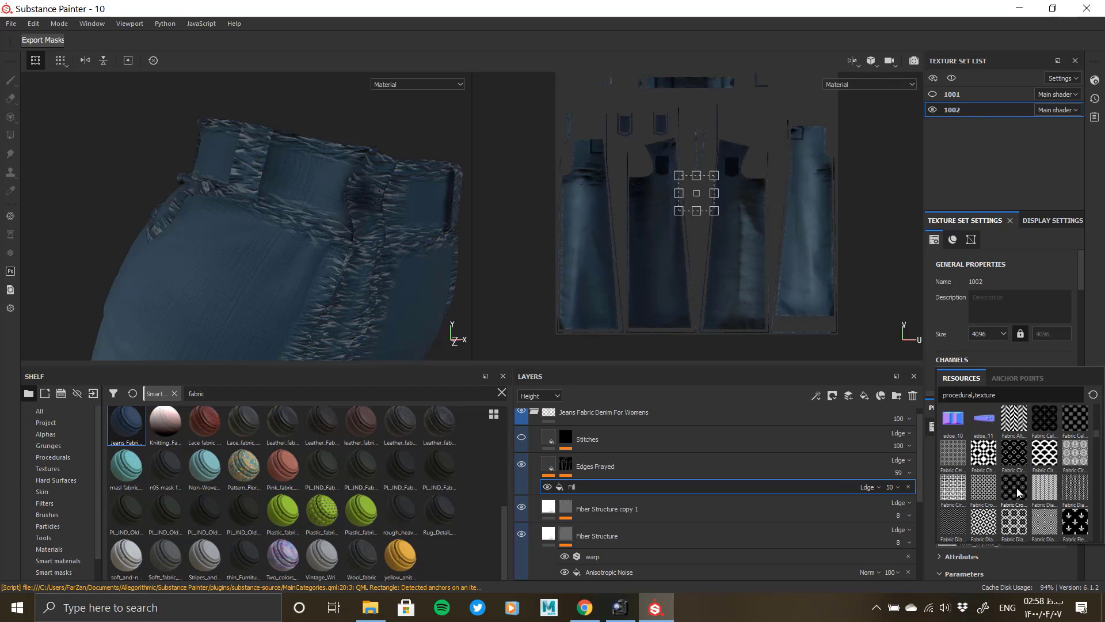
scroll(1007, 460, down, 5)
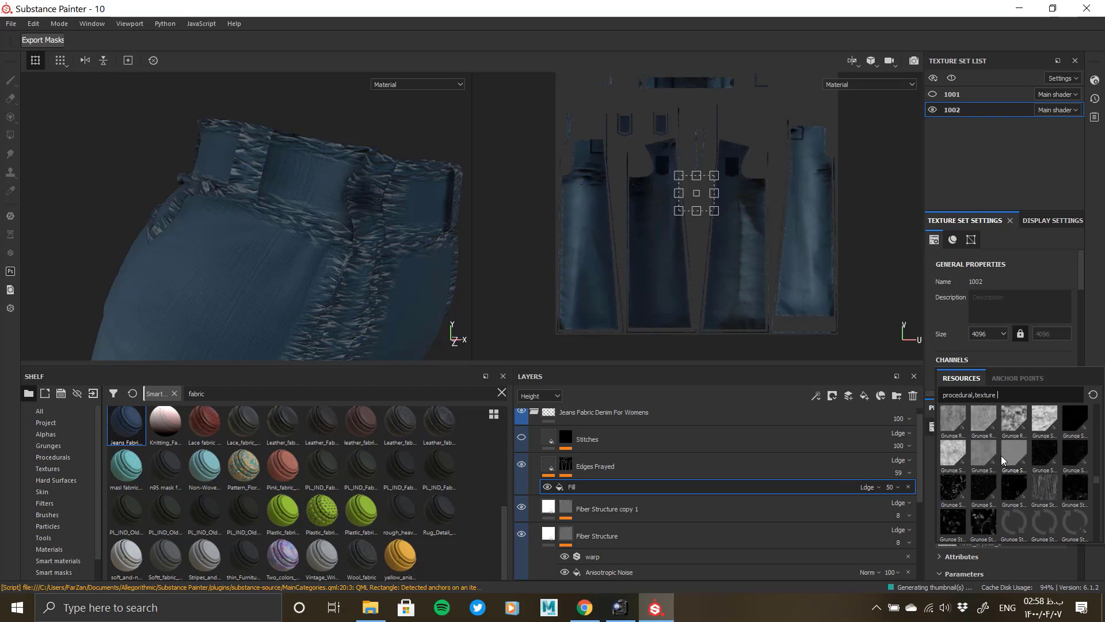
scroll(1001, 459, down, 5)
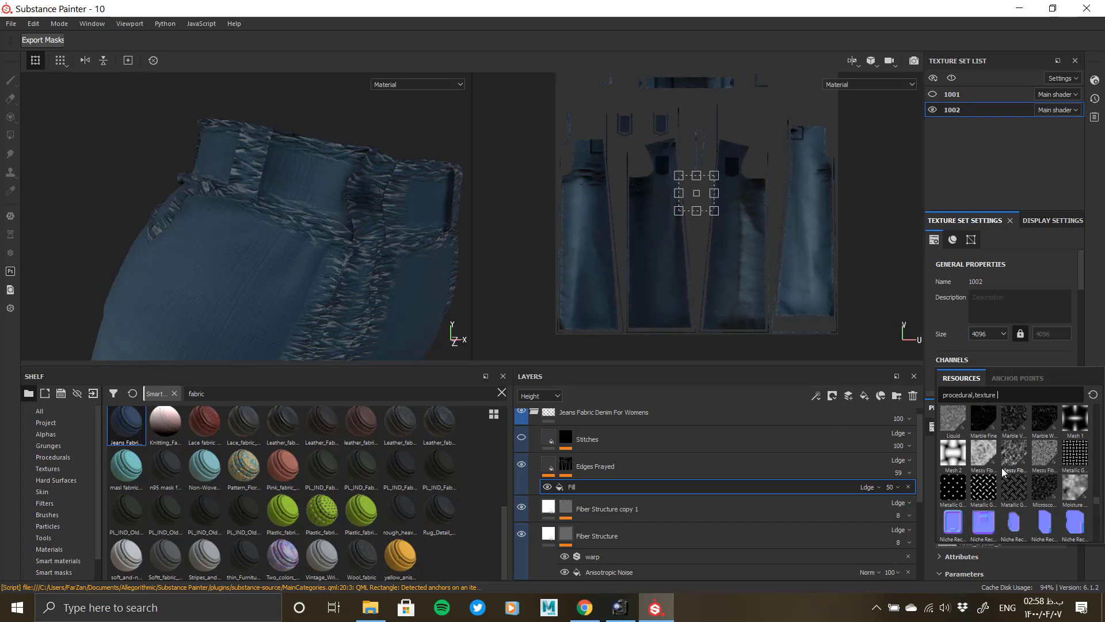
mouse_move(1003, 472)
scroll(1019, 464, down, 3)
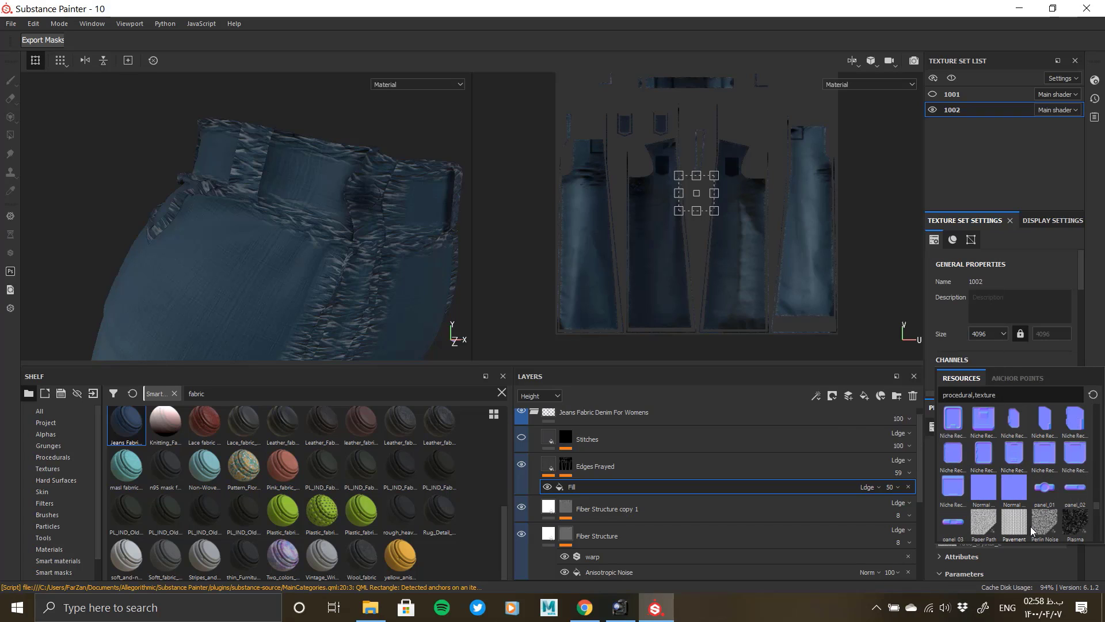
mouse_move(1074, 523)
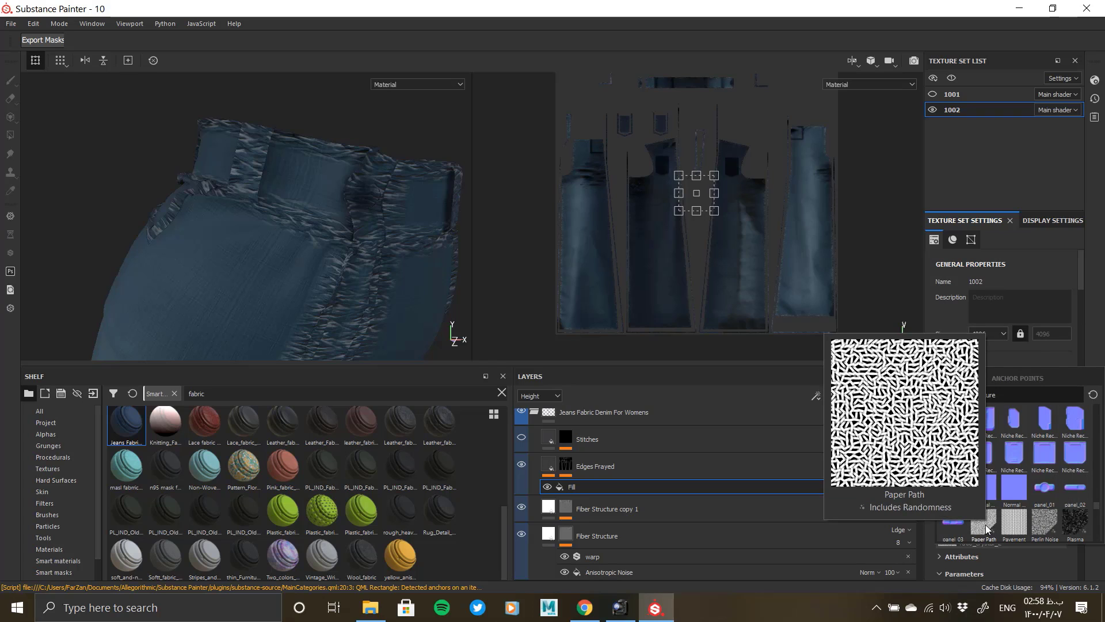
scroll(999, 495, down, 5)
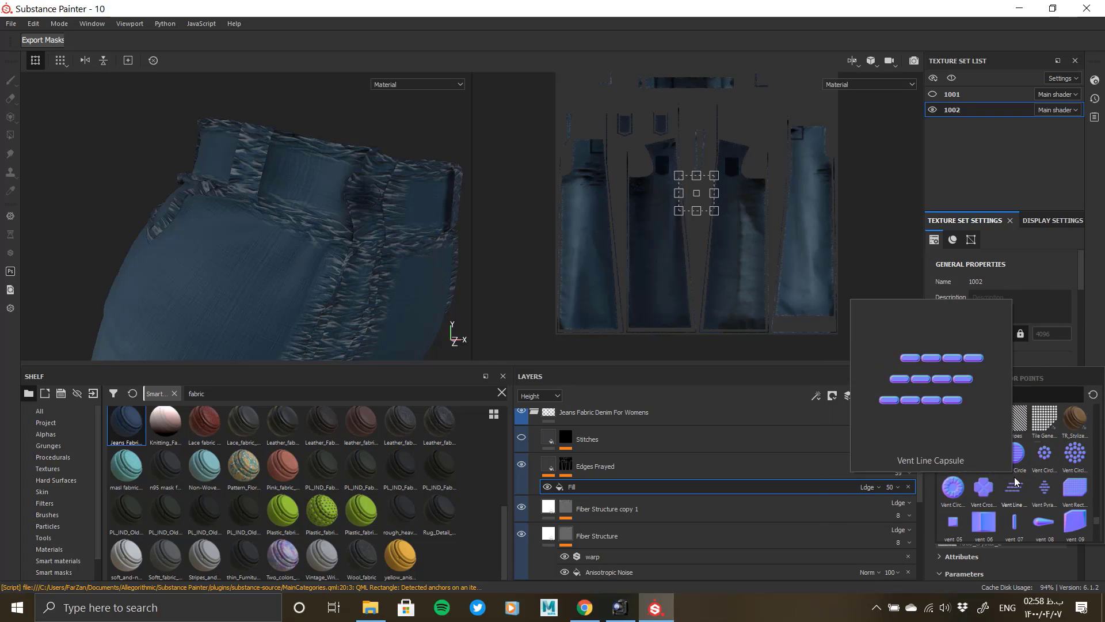
scroll(999, 509, down, 8)
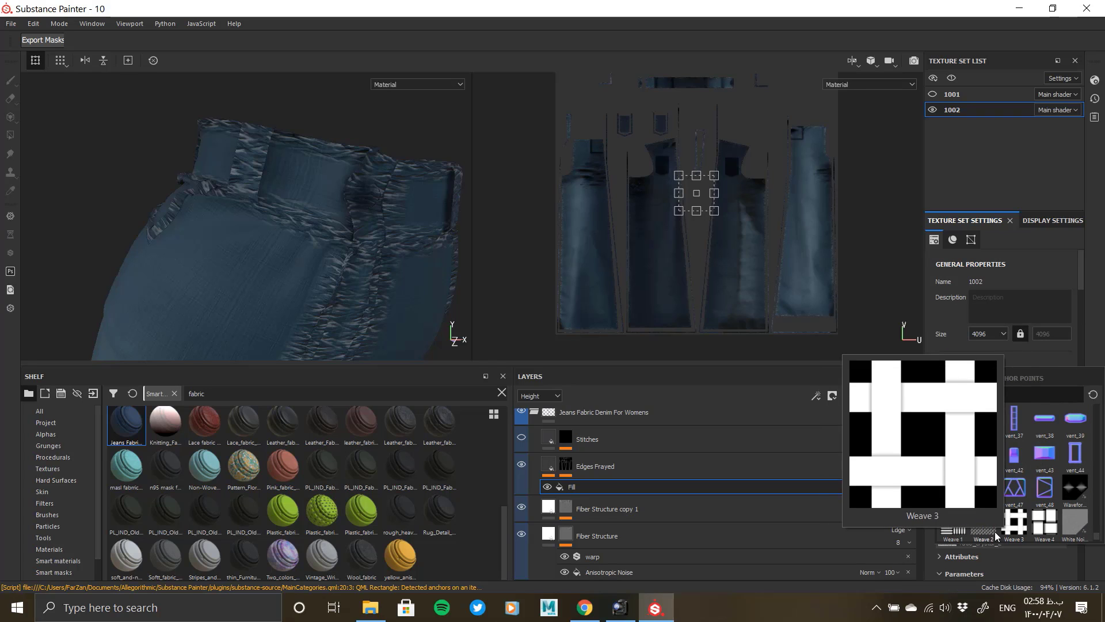
scroll(1004, 521, down, 1)
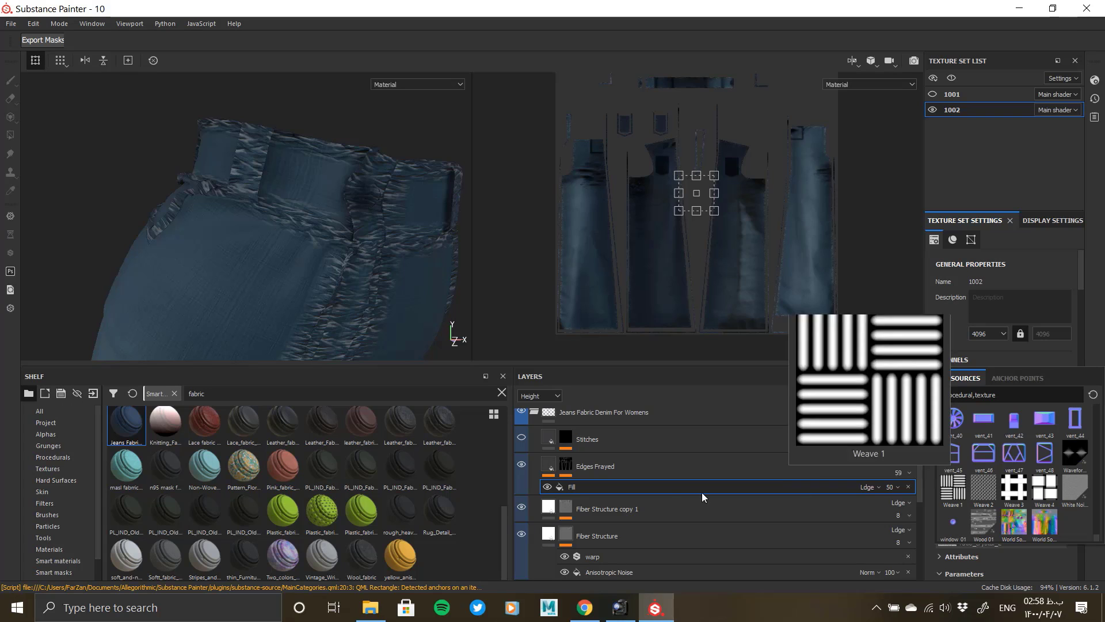
Disable the Edges Frayed layer's Fill effect and give the layer a light gray base color.
click(547, 487)
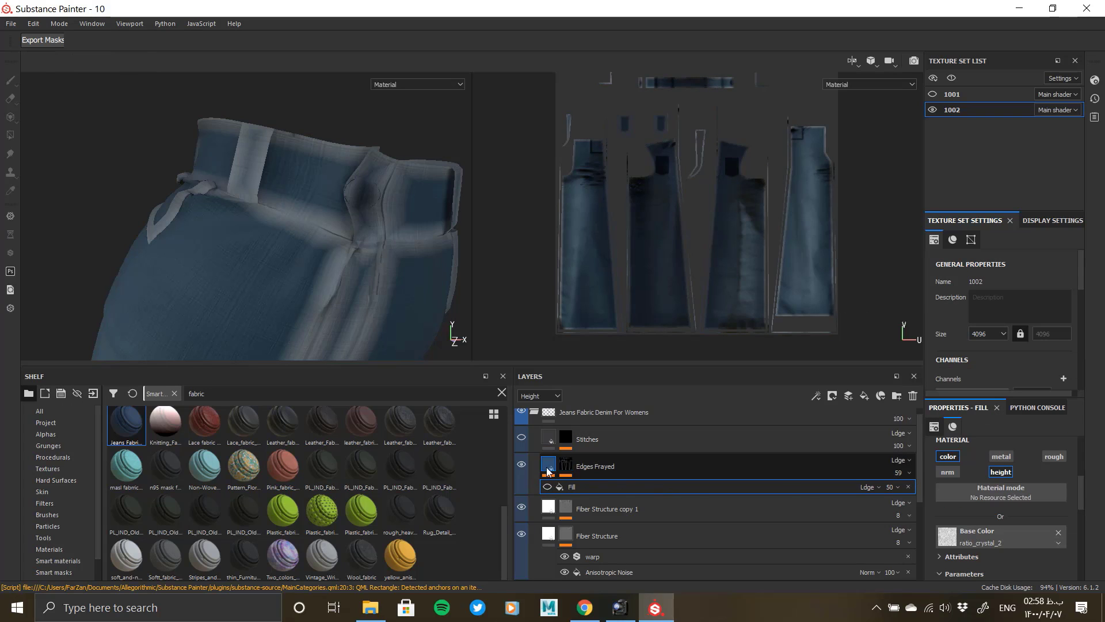
click(548, 468)
click(964, 508)
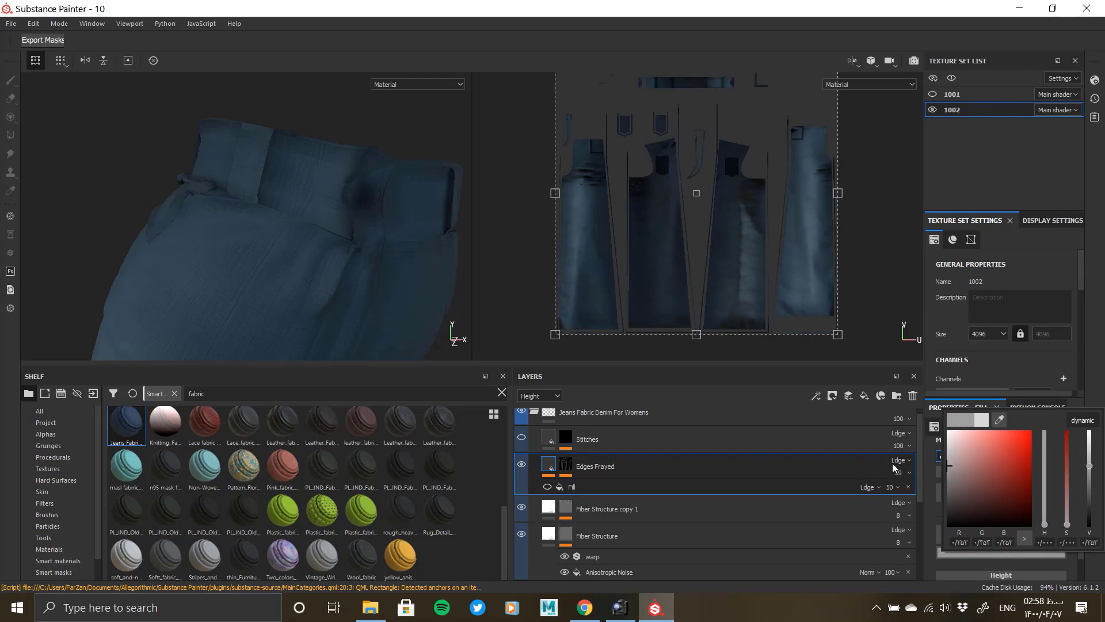
drag(892, 463, 882, 451)
Set the Edges Frayed mask's UV border distance generator to Distance 0.03, Balance 0.09 and Contrast about 0.05.
click(566, 468)
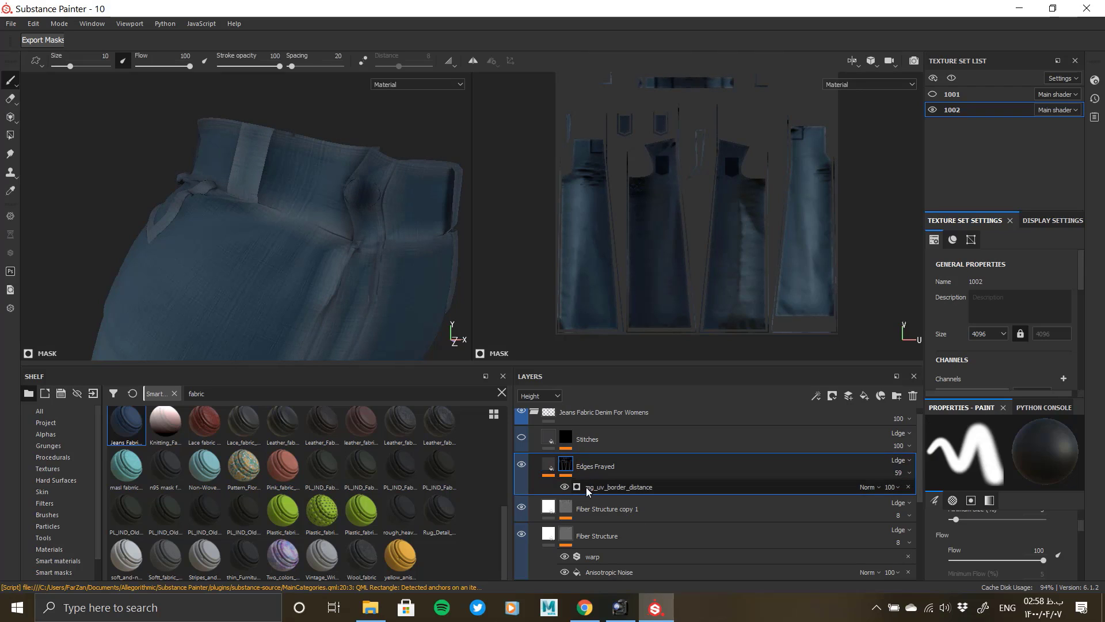
click(713, 487)
scroll(960, 559, down, 1)
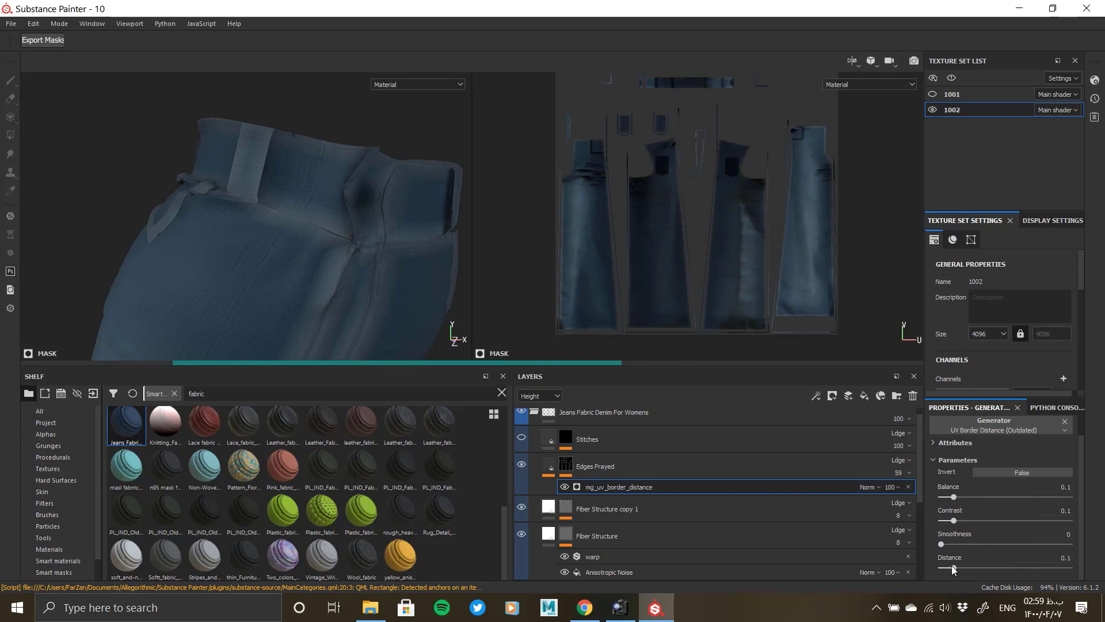
alt+drag(408, 296, 374, 306)
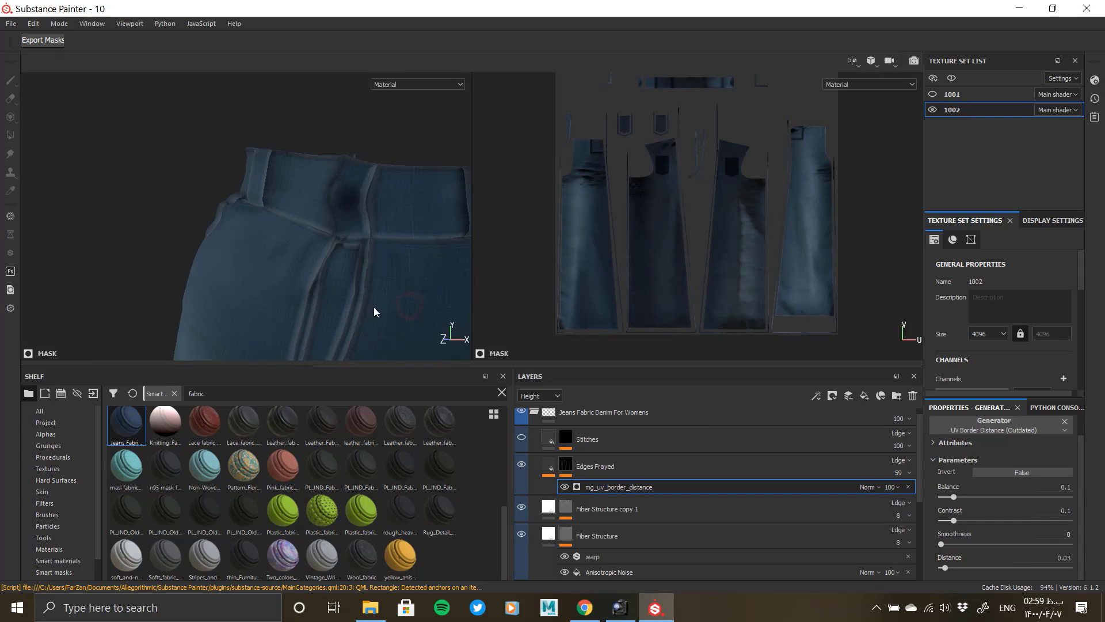
alt+middle_drag(374, 306, 390, 224)
alt+drag(389, 226, 285, 244)
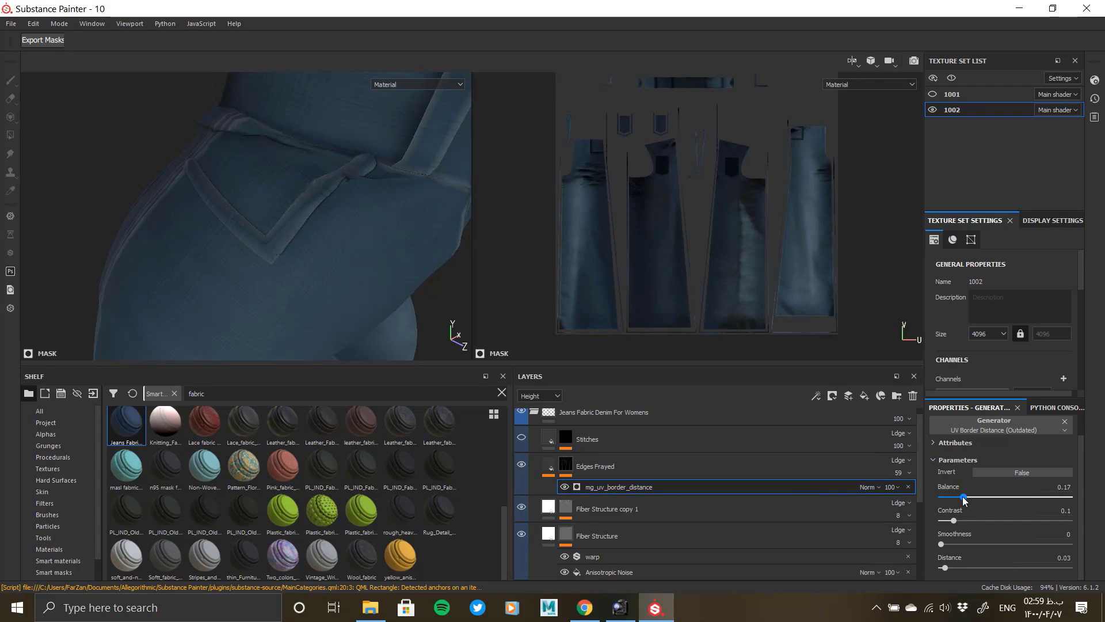
drag(953, 497, 952, 497)
click(952, 520)
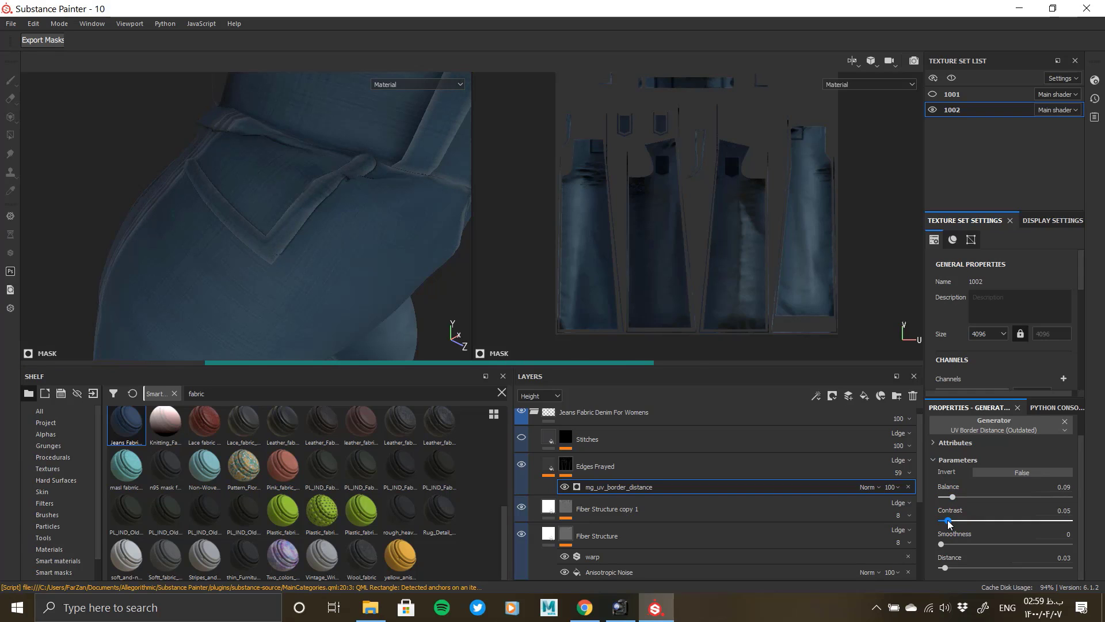
Try different height values on the Edges Frayed layer and turn off its height channel.
click(577, 456)
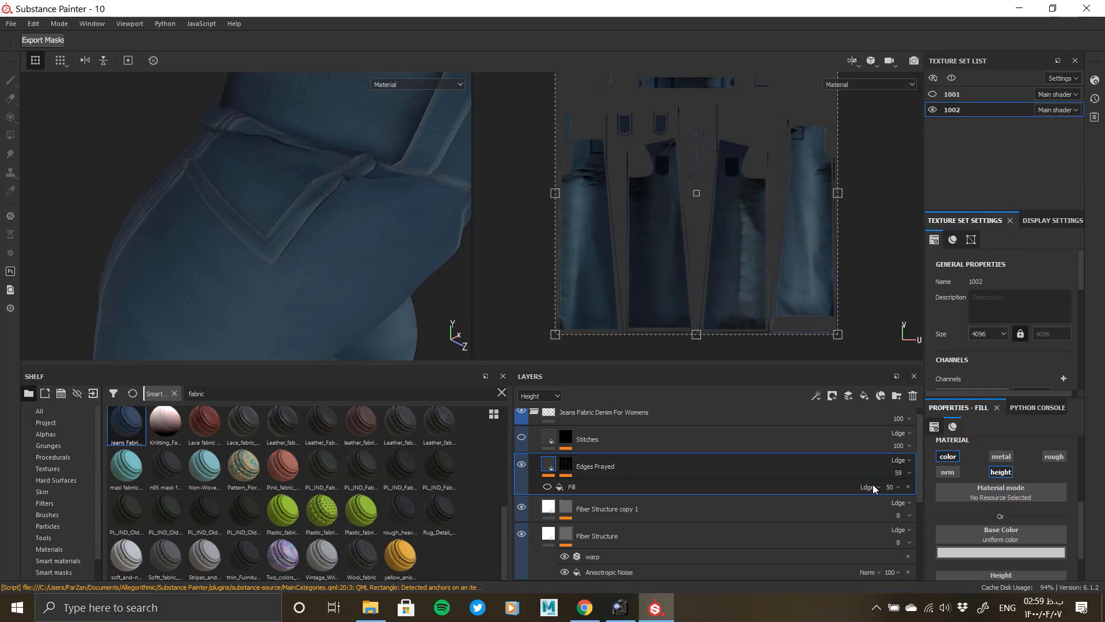
scroll(998, 510, down, 2)
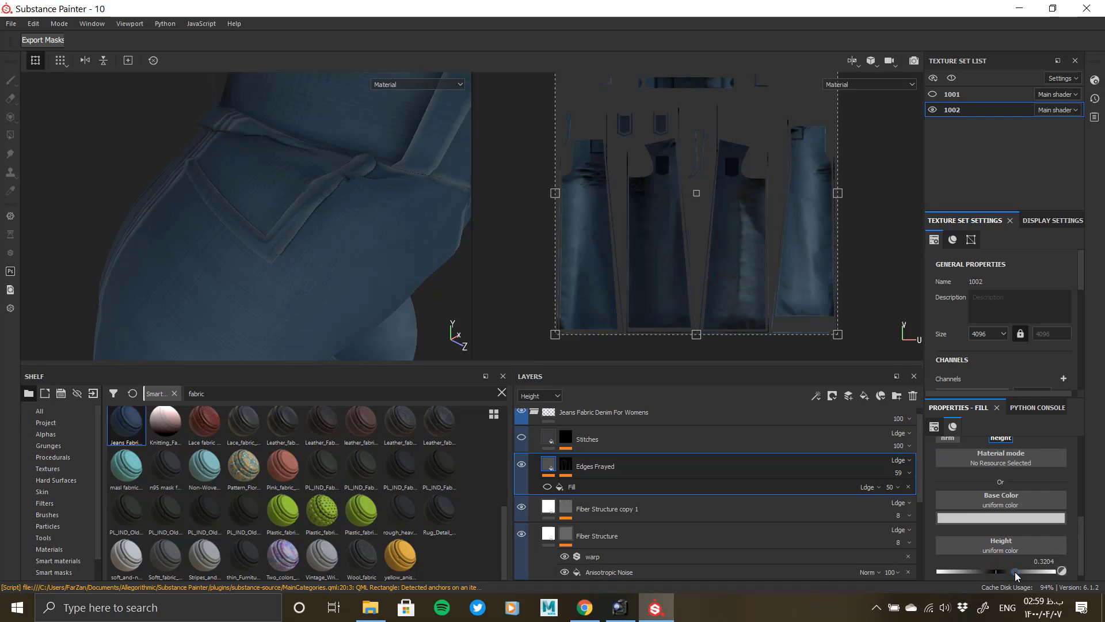
drag(1014, 572, 1064, 574)
scroll(995, 502, up, 2)
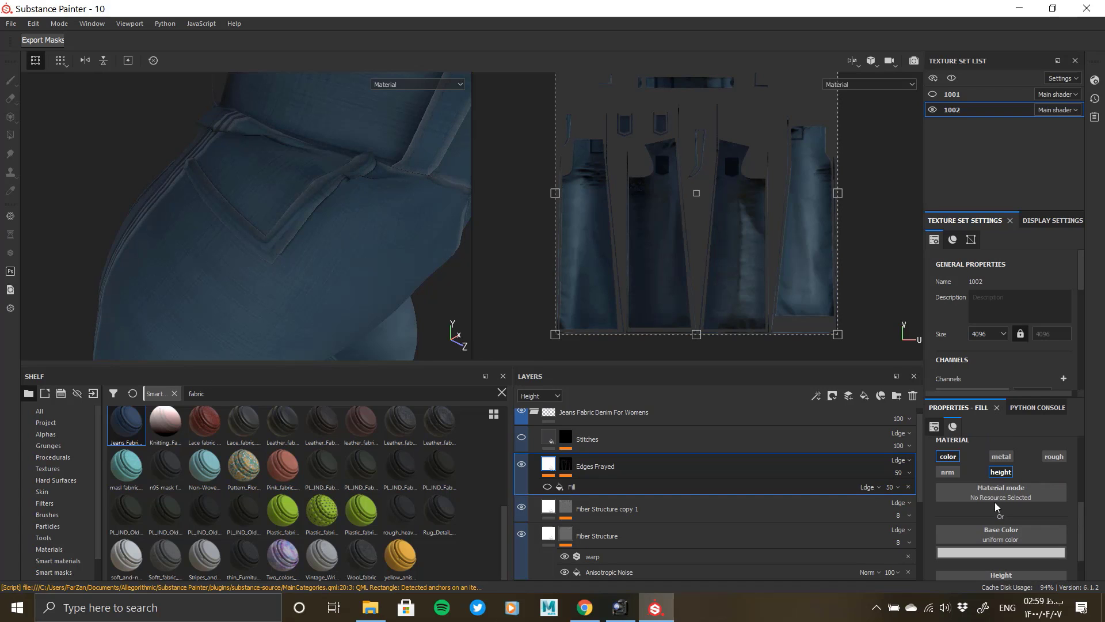
Try a white base color on the Edges Frayed layer, check the front seams, and tone it down to light gray.
click(1004, 556)
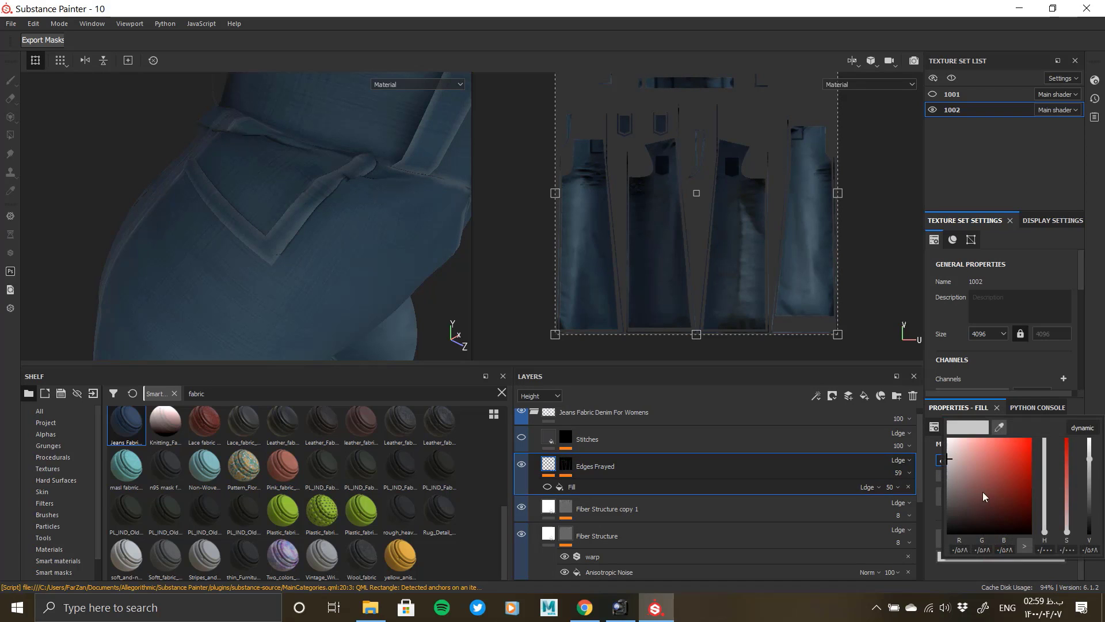
drag(984, 497, 899, 444)
alt+drag(439, 222, 326, 358)
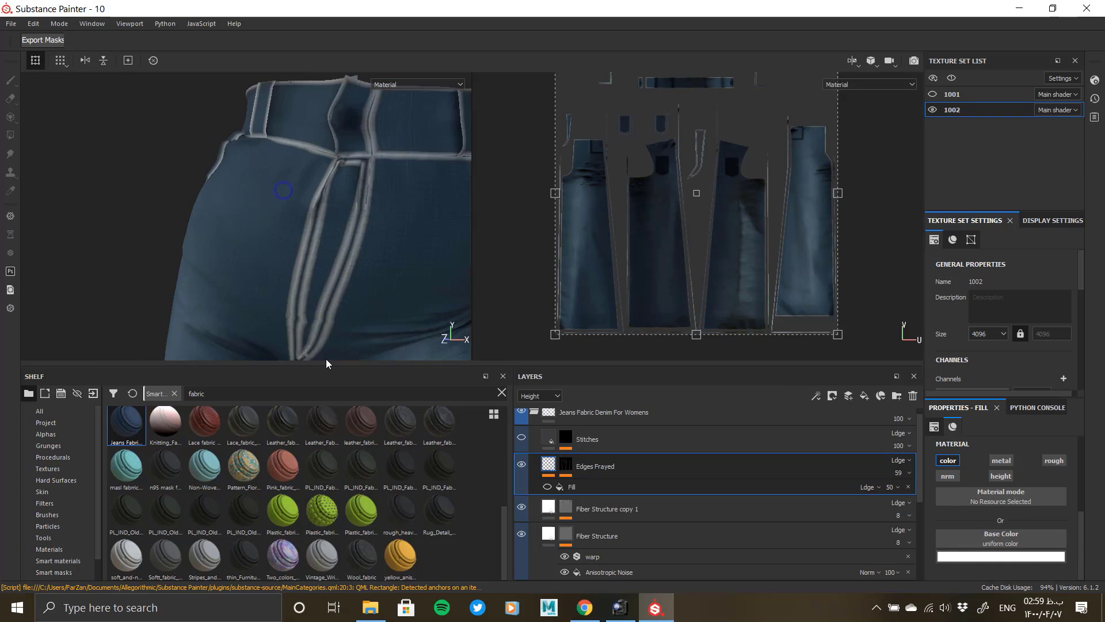
scroll(326, 358, up, 3)
scroll(693, 517, down, 3)
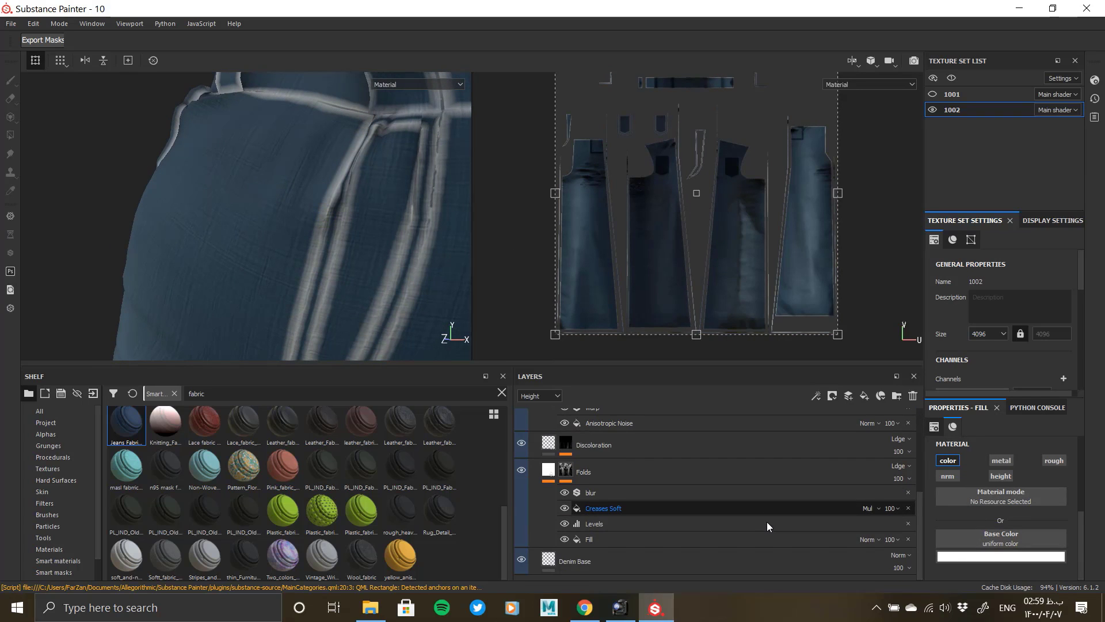
click(974, 556)
drag(964, 496, 863, 454)
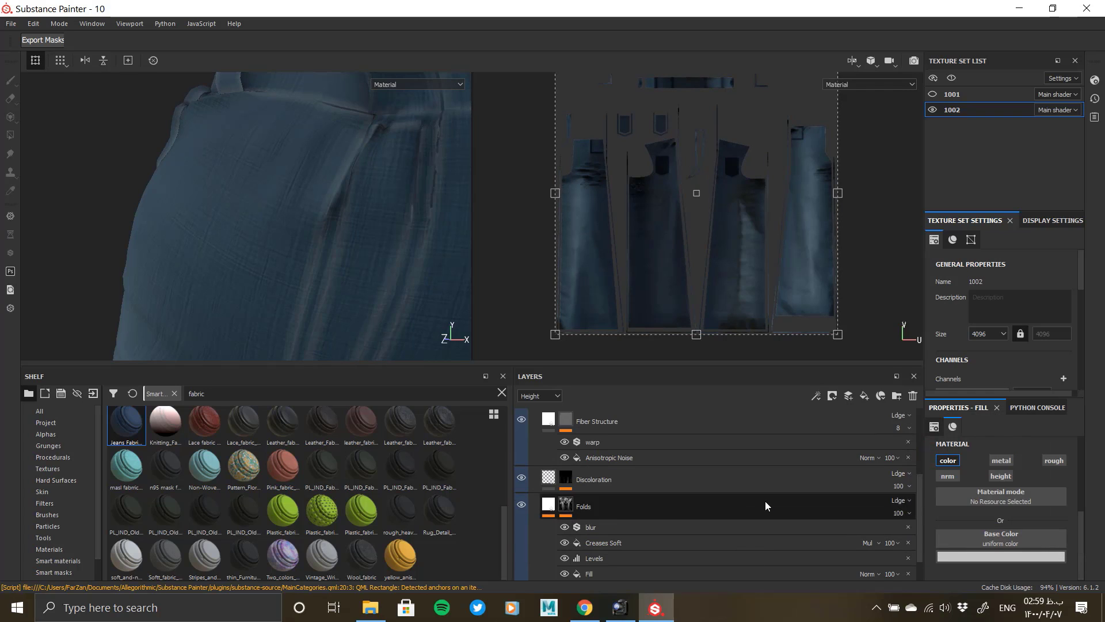
Delete the disabled Fill effect from the Edges Frayed layer.
scroll(765, 500, up, 2)
scroll(779, 520, up, 2)
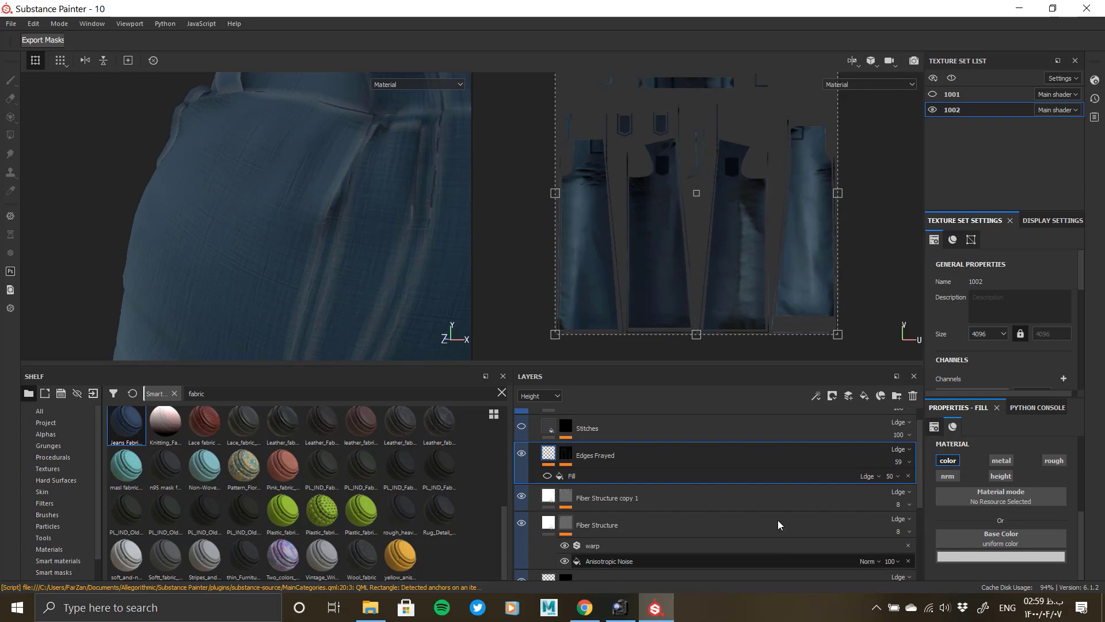
click(908, 476)
Try darker base colors on the Edges Frayed layer and set its height blending mode to Normal.
click(974, 551)
drag(975, 482, 829, 559)
click(898, 449)
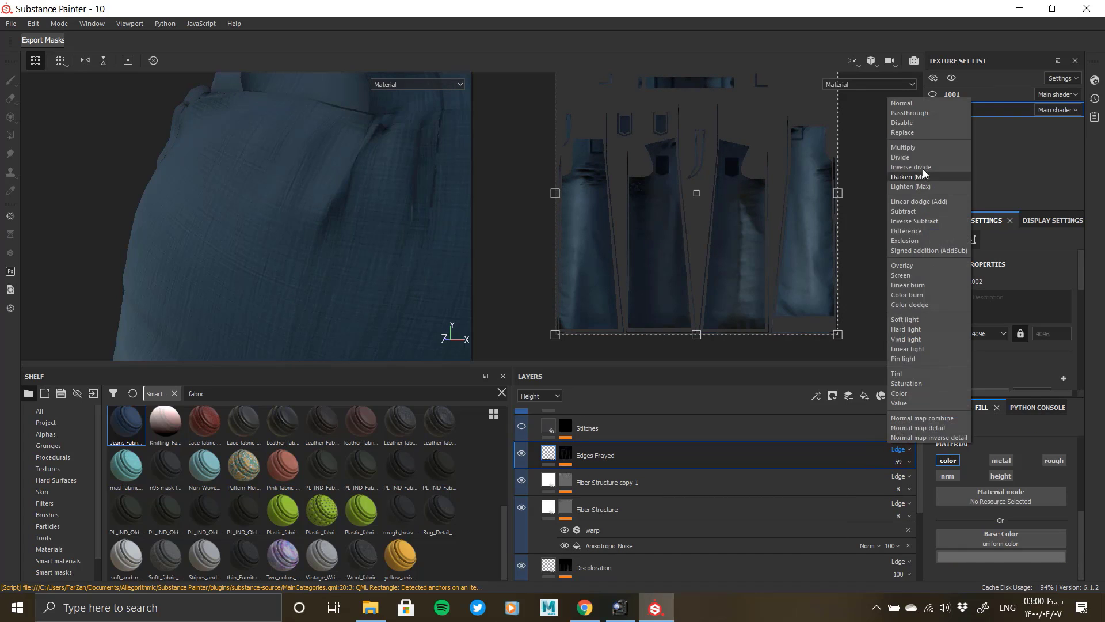
click(906, 174)
click(960, 556)
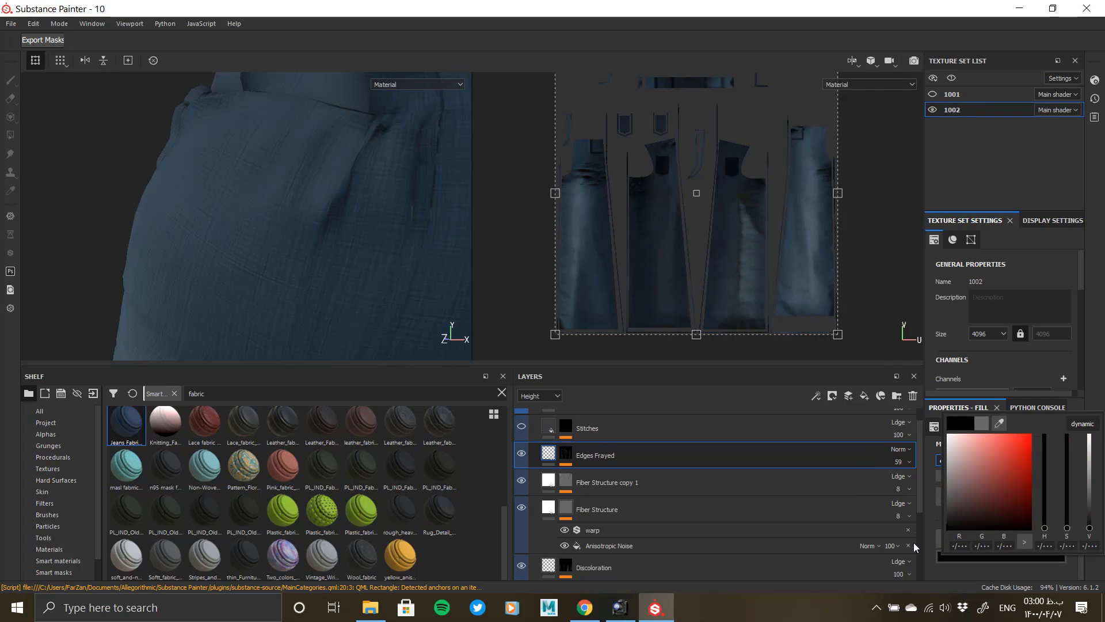
Switch the layer stack to the Base Color channel and set the Edges Frayed layer's opacity to 100.
click(539, 395)
click(536, 402)
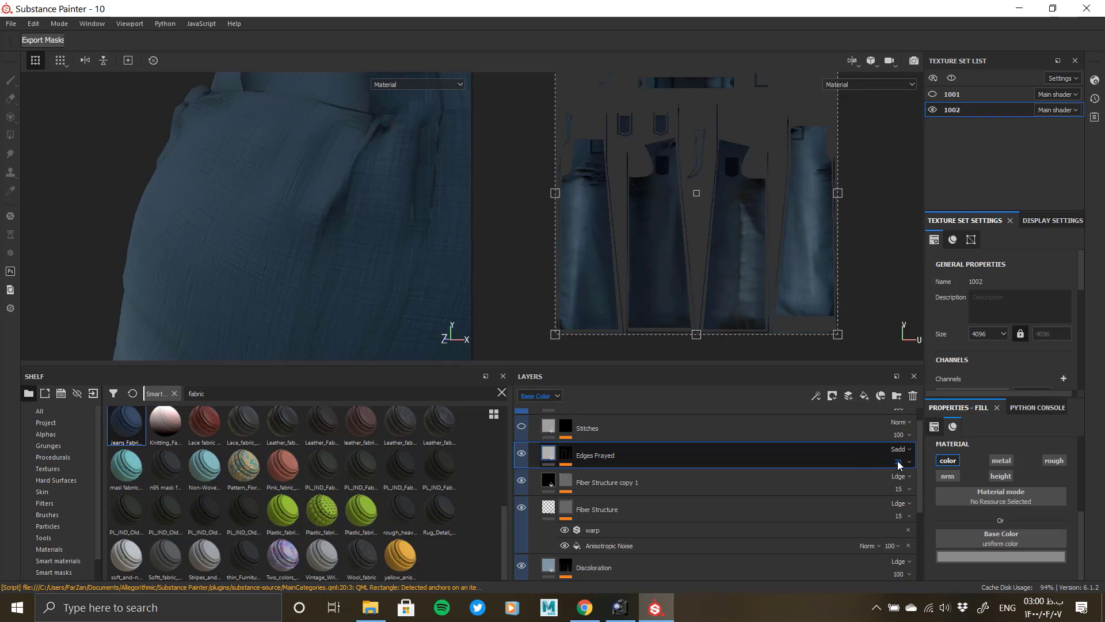
drag(899, 465, 933, 483)
Reselect the Edges Frayed layer's fill content and lighten its base color.
click(566, 457)
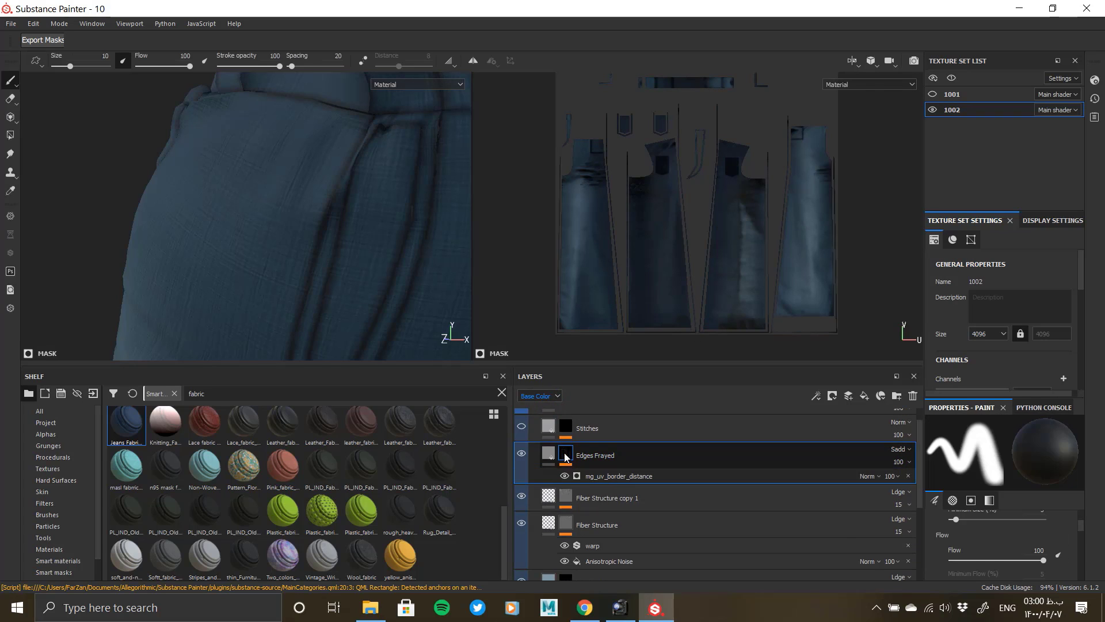
click(548, 455)
click(1001, 557)
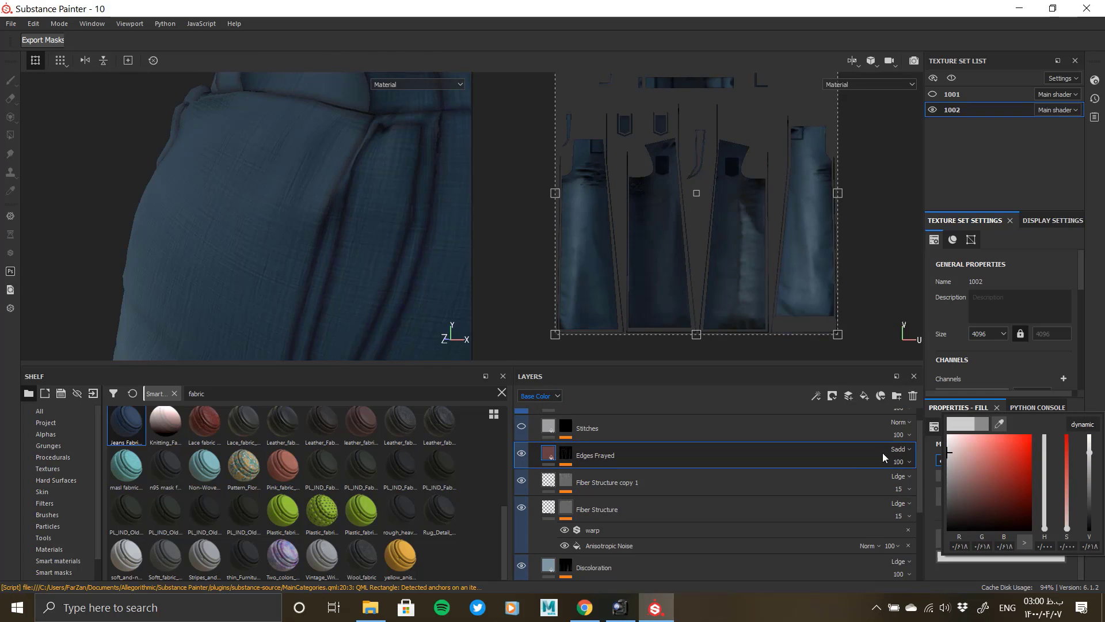
drag(883, 452, 852, 465)
Try Normal blending with a white base color on the Edges Frayed layer and undo it.
click(898, 449)
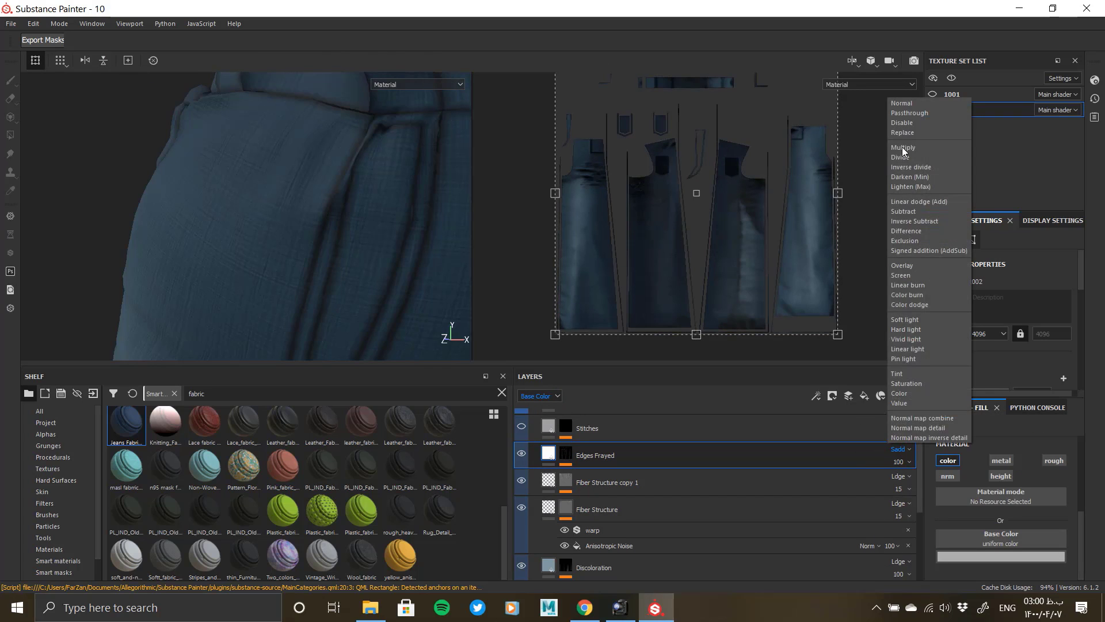
click(938, 381)
click(953, 556)
drag(948, 469, 926, 526)
key(ctrl+z)
key(ctrl+z)
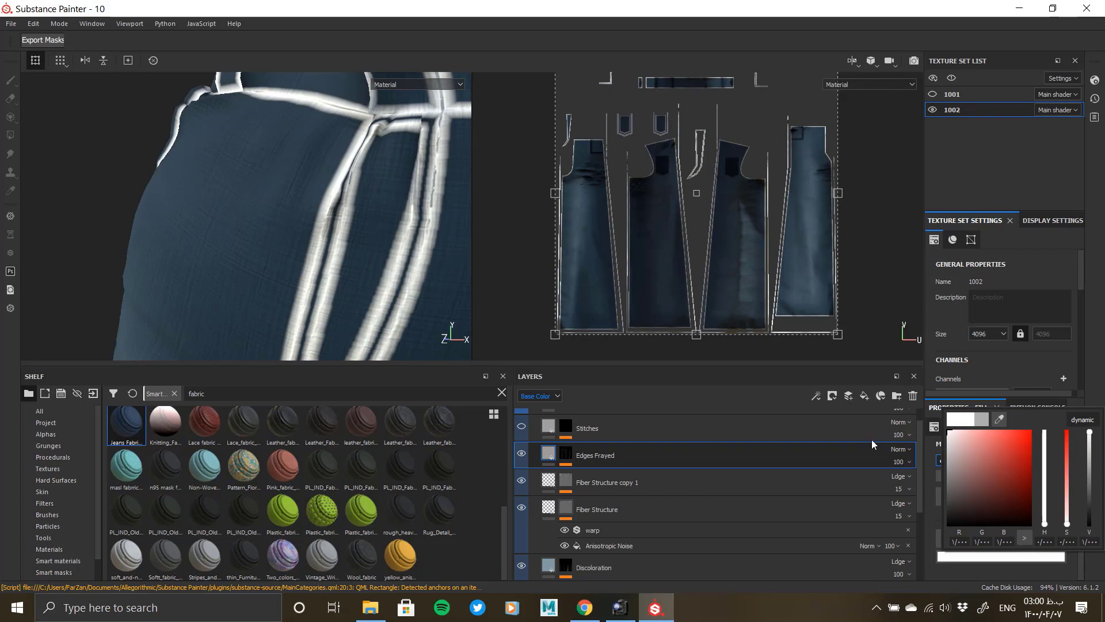
Set the Edges Frayed layer's base color to light gray and check the seams from farther away.
drag(950, 490, 912, 456)
click(268, 285)
alt+right_drag(269, 285, 7, 192)
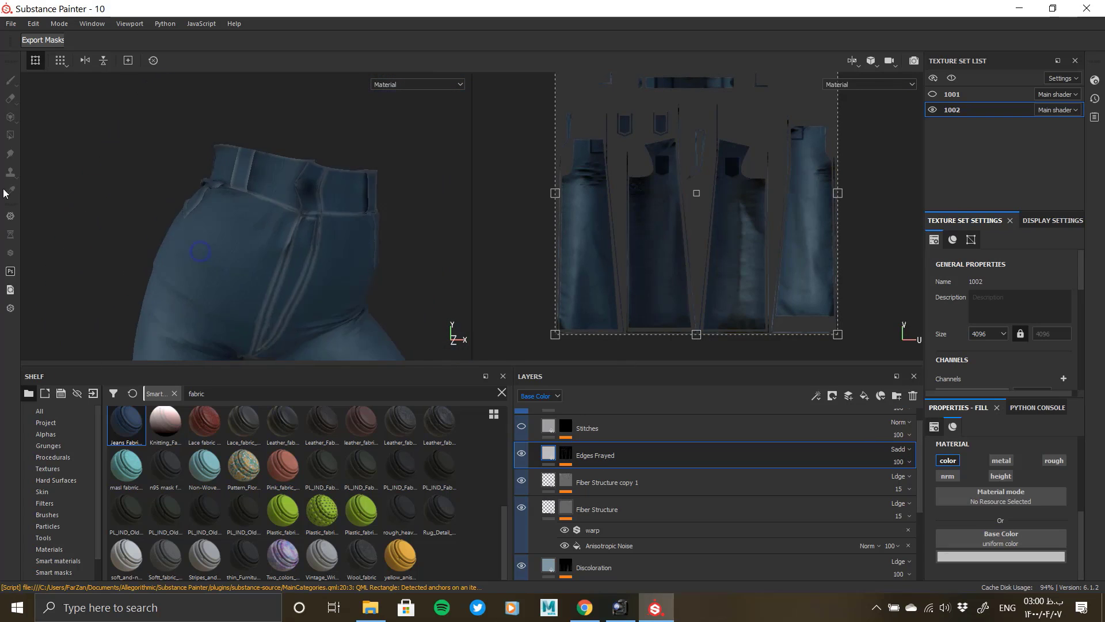
Examine the jeans from the front and make the Stitches layer visible around the waist.
alt+drag(173, 242, 274, 257)
alt+drag(358, 288, 292, 281)
alt+middle_drag(292, 144, 301, 262)
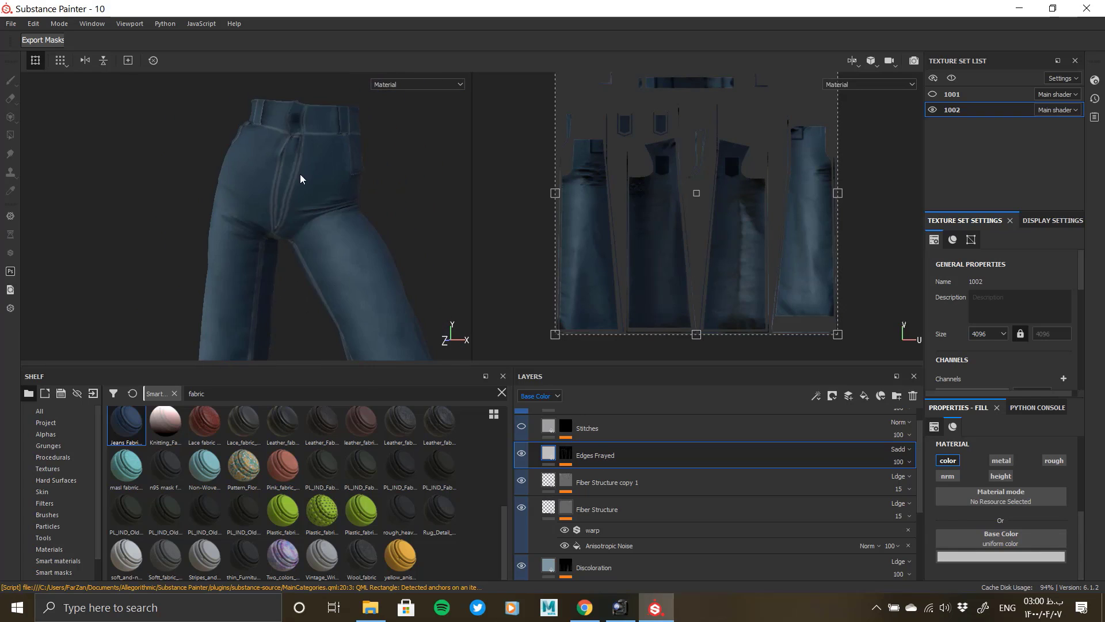
alt+right_drag(310, 148, 348, 311)
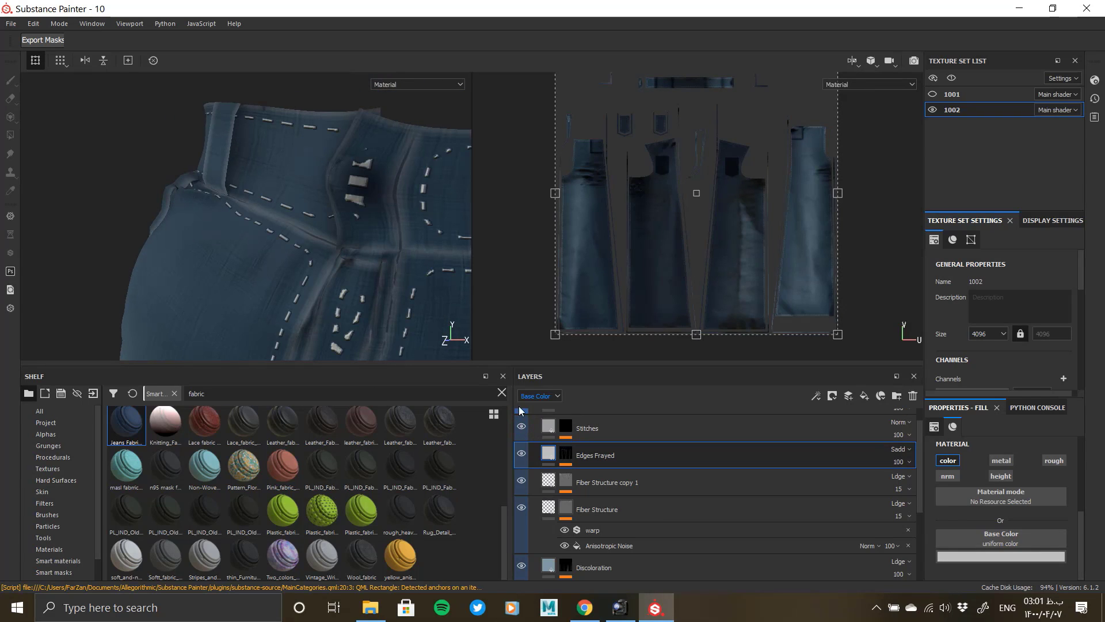
Select the auto_stitcher generator in the Stitches layer's mask to reach its stitch parameters.
scroll(587, 452, up, 1)
click(588, 454)
scroll(367, 190, down, 4)
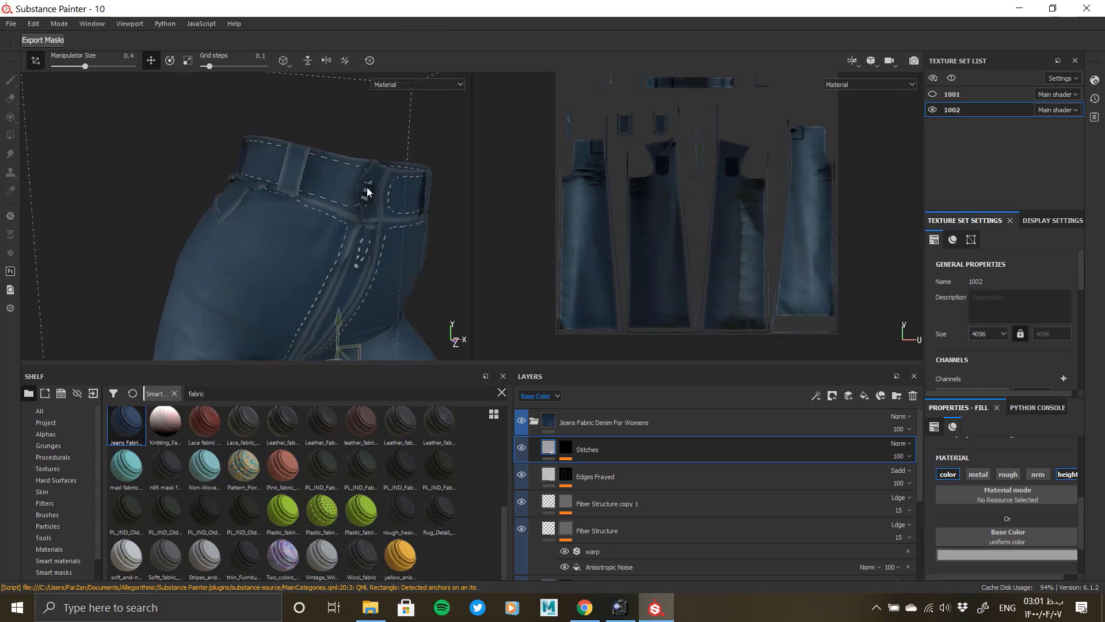
alt+drag(367, 189, 363, 346)
click(566, 447)
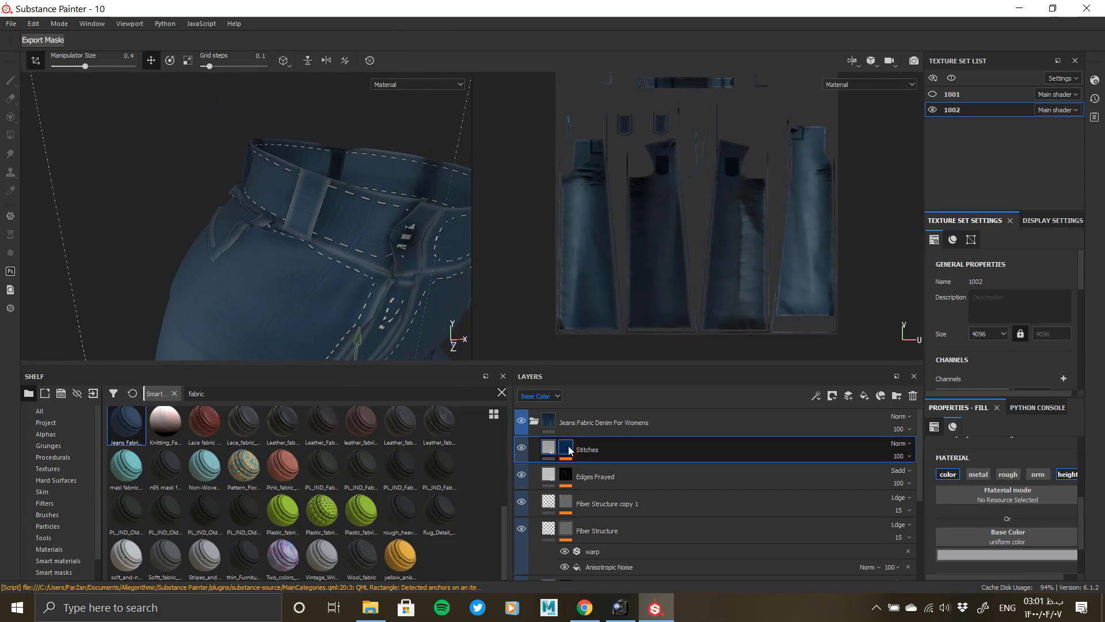
click(604, 470)
scroll(948, 550, down, 1)
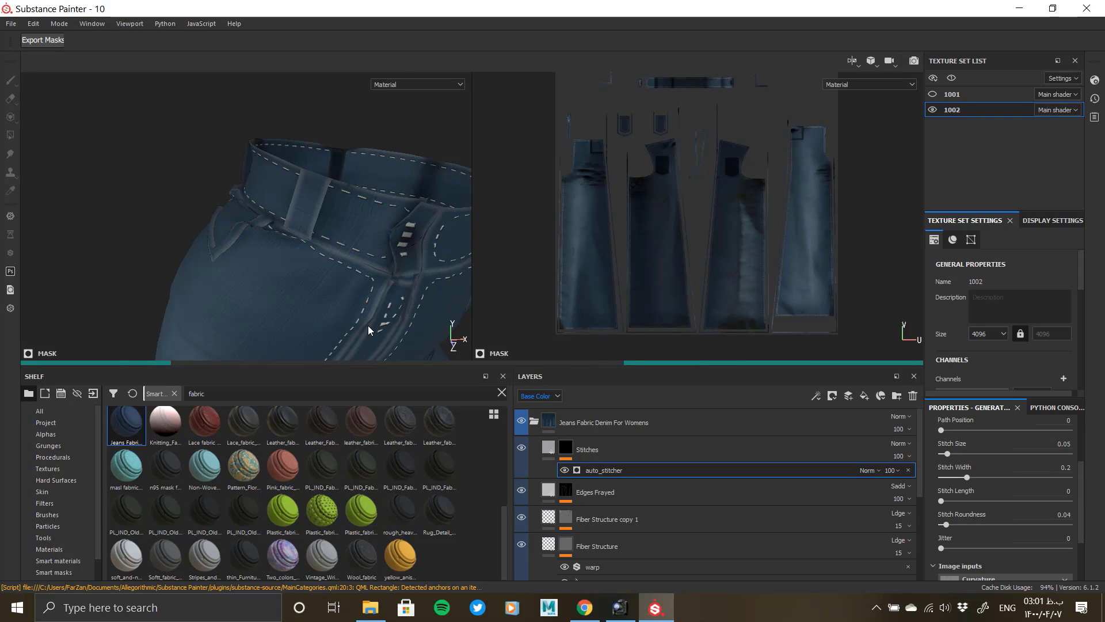
click(610, 6)
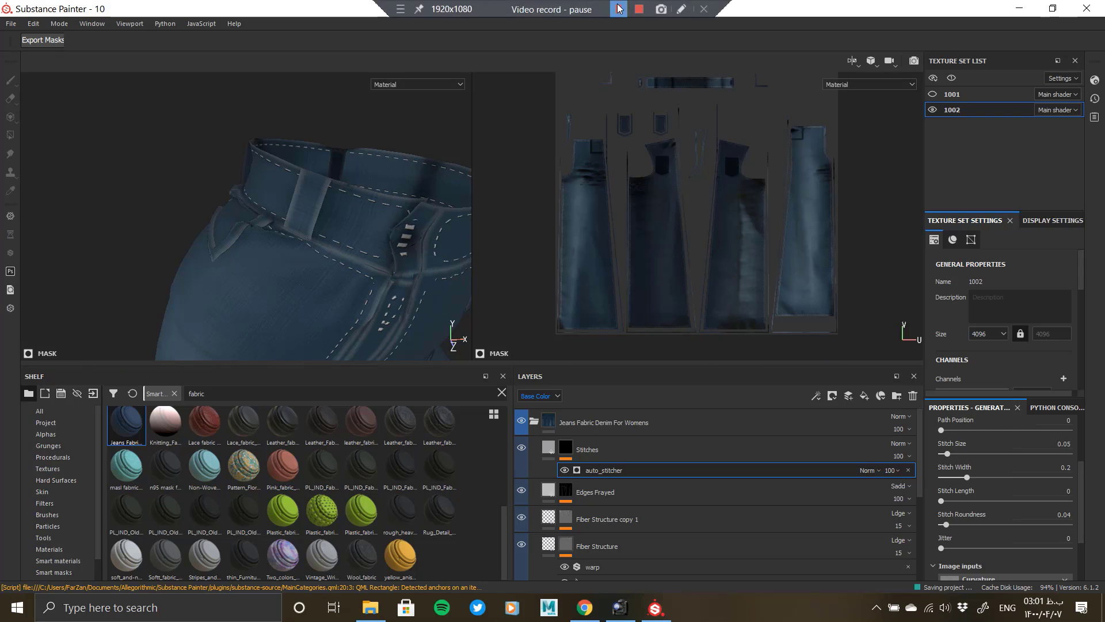
alt+drag(427, 225, 429, 248)
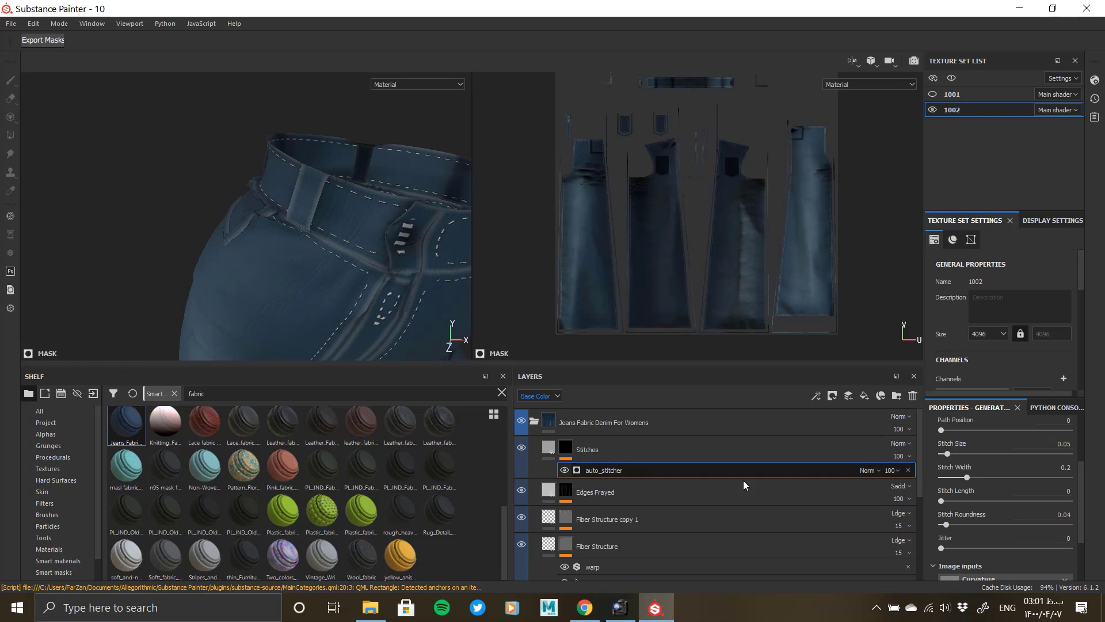
Reduce the auto_stitcher's stitch width and stitch roundness to 0 and its stitch size to 0.02.
scroll(956, 505, up, 1)
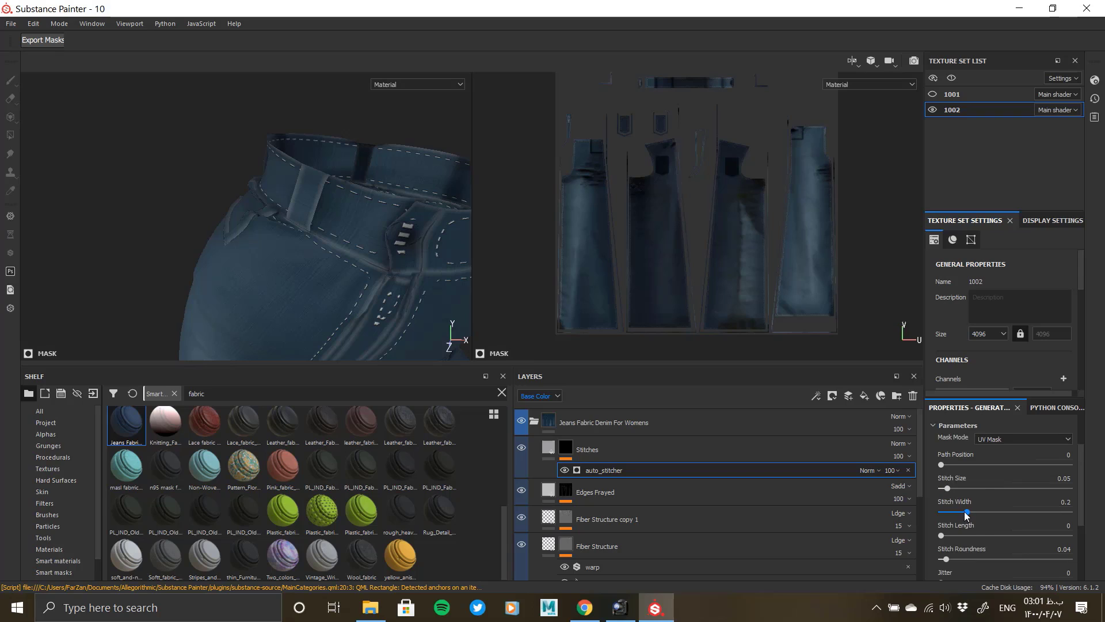
drag(966, 510, 946, 514)
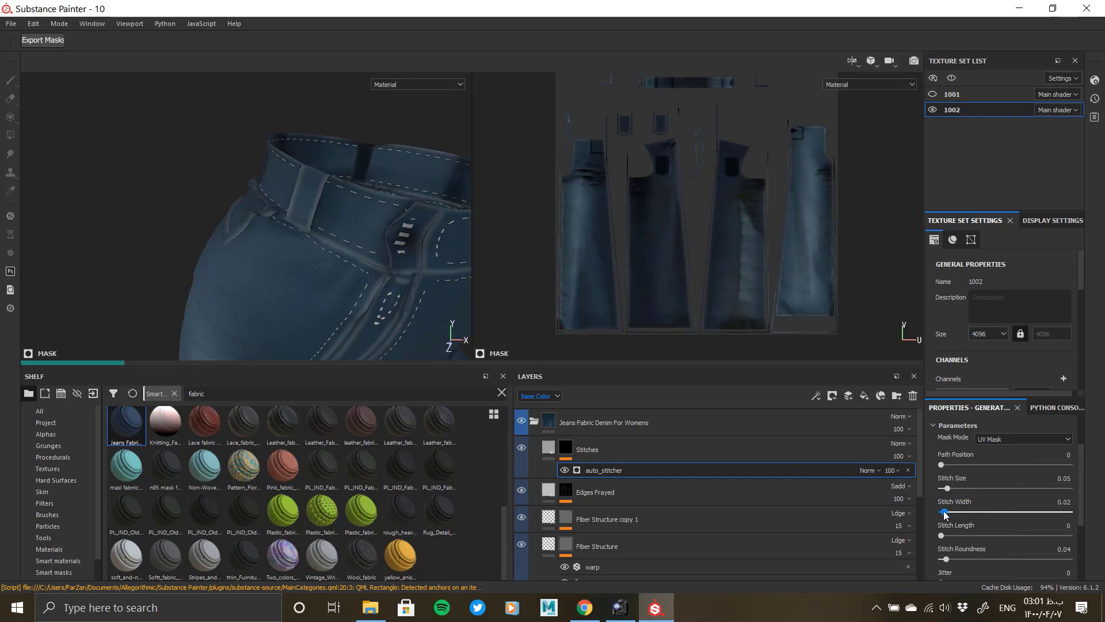
drag(948, 557, 940, 559)
scroll(944, 553, down, 1)
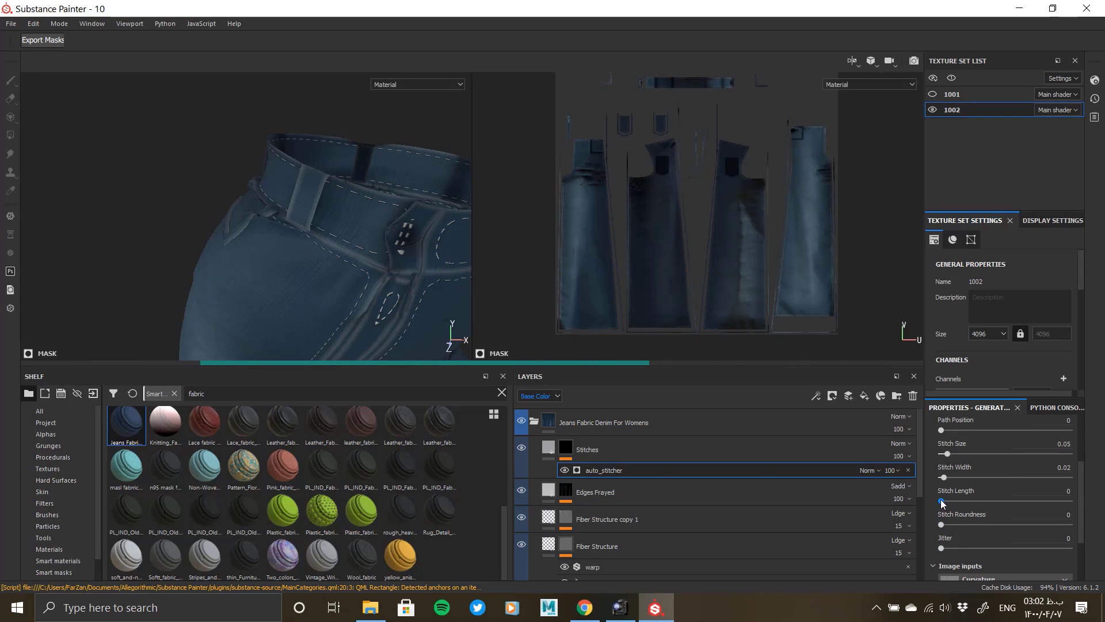
drag(944, 478, 944, 455)
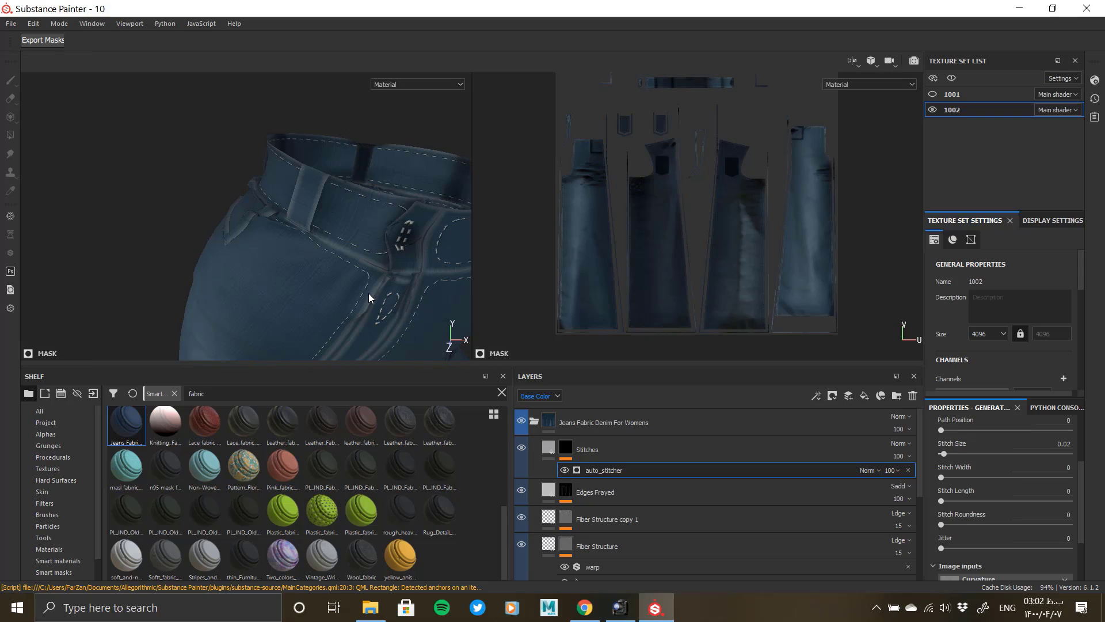
Inspect the fly and waistband stitches up close, keep the mask mode as UV Mask, and set the stitch size to 0.
alt+drag(369, 293, 324, 228)
scroll(360, 119, up, 5)
alt+middle_drag(361, 118, 370, 265)
scroll(370, 265, up, 2)
scroll(976, 500, up, 3)
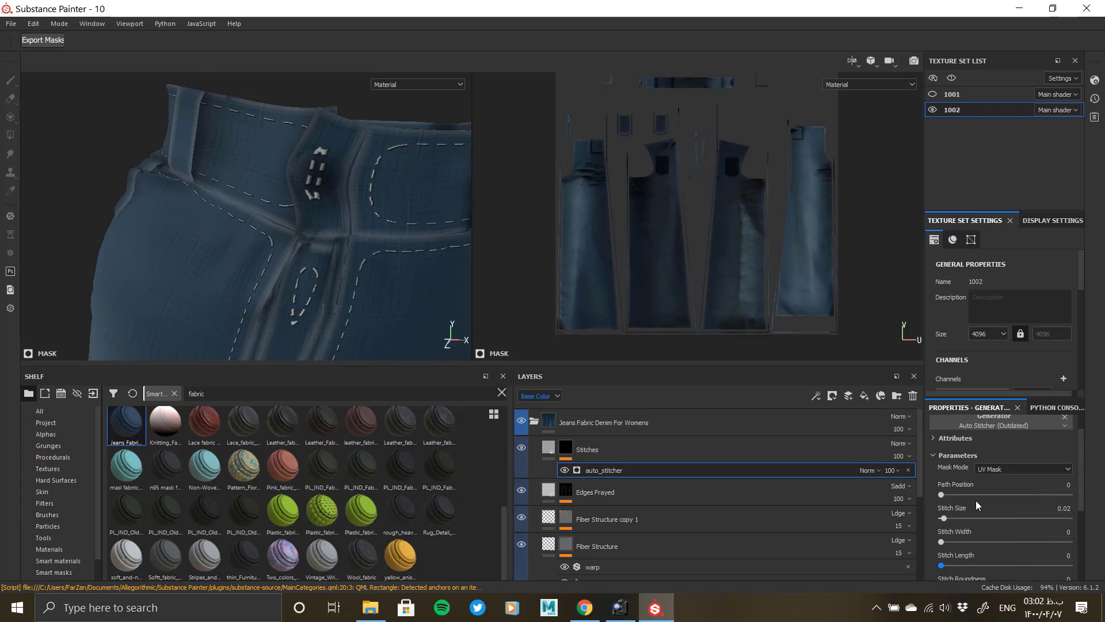
click(986, 496)
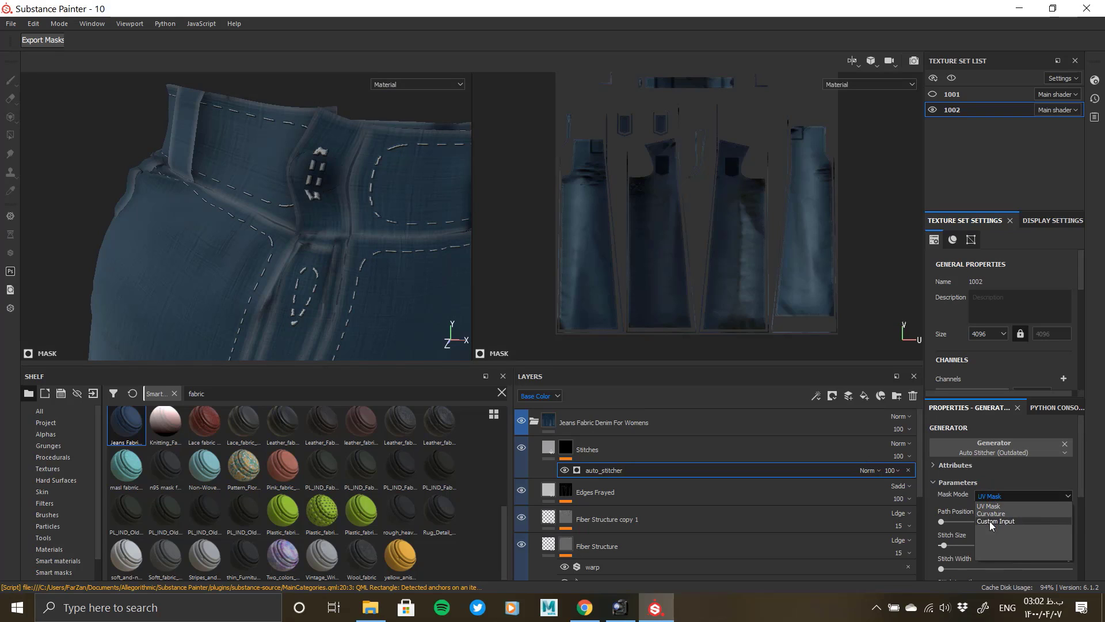
click(1004, 498)
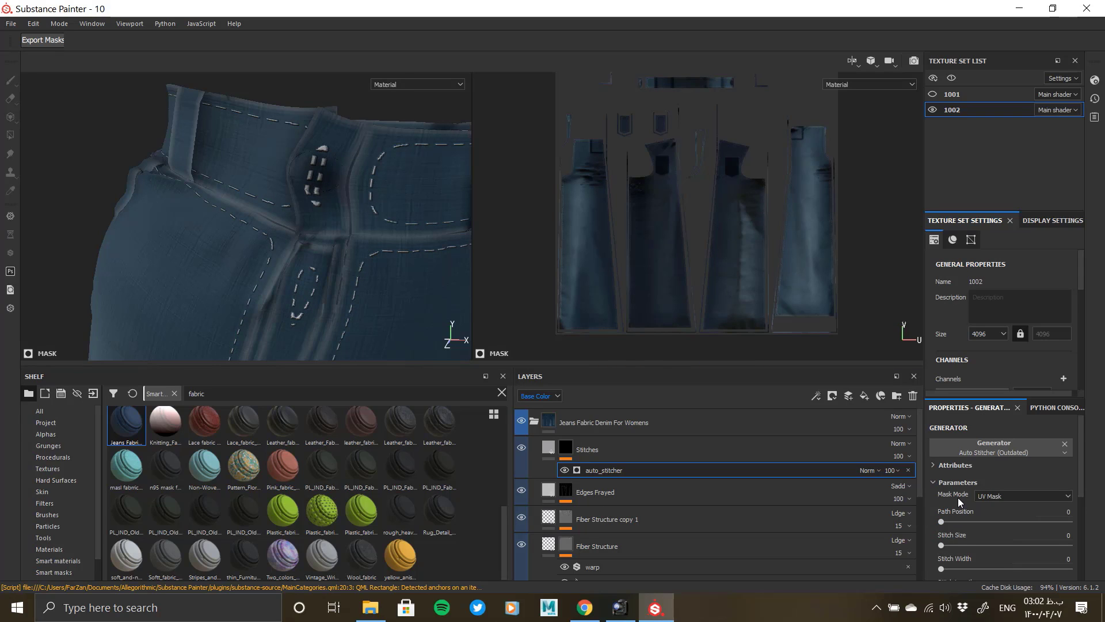
scroll(957, 497, down, 5)
Set the Stitches layer's fill height to 0.0870 and its base color to black.
click(561, 454)
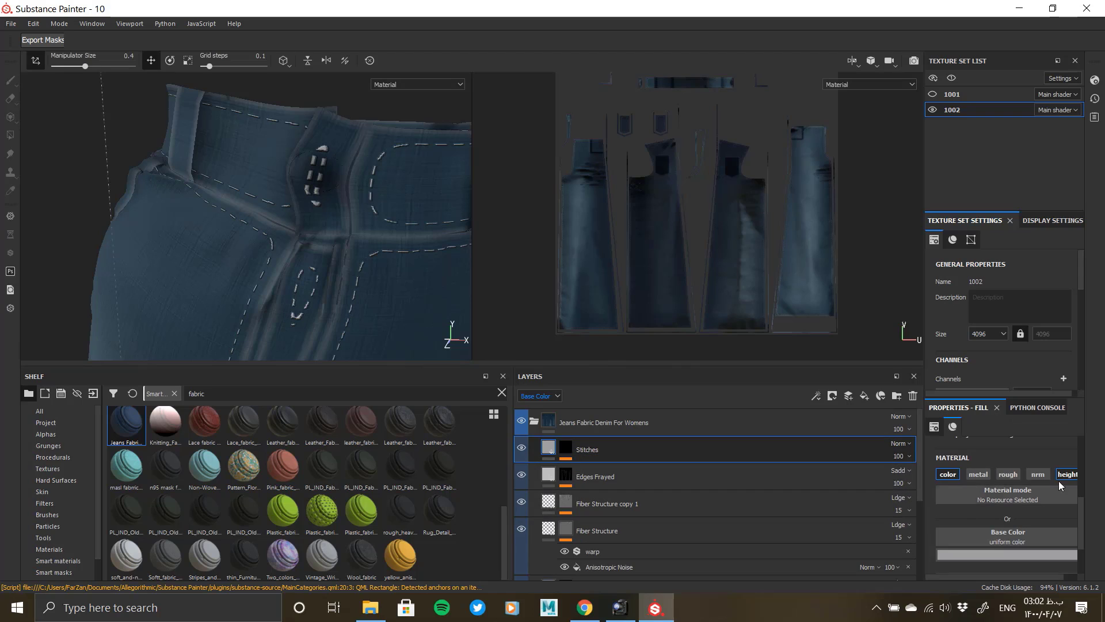
click(946, 473)
click(946, 473)
scroll(978, 512, down, 2)
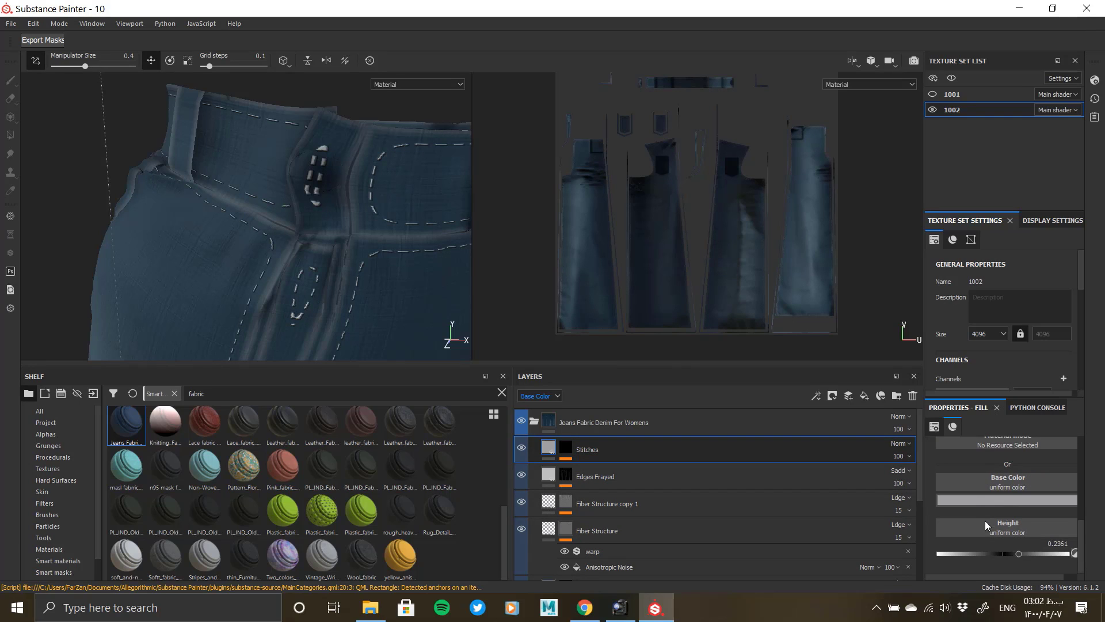
drag(1010, 555, 989, 554)
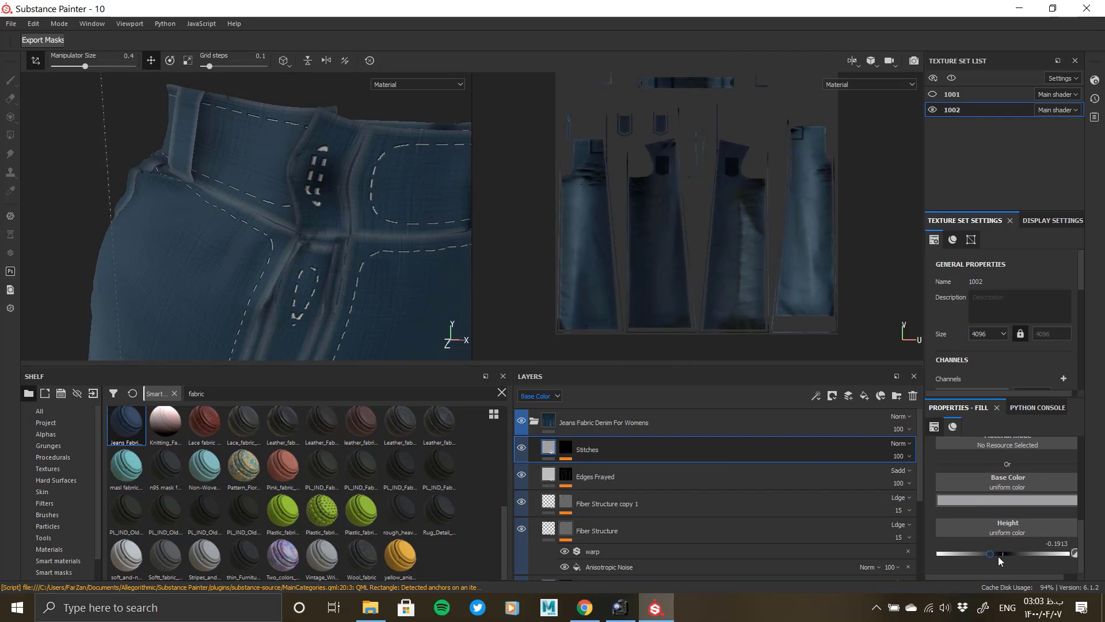
click(986, 501)
drag(963, 432, 856, 505)
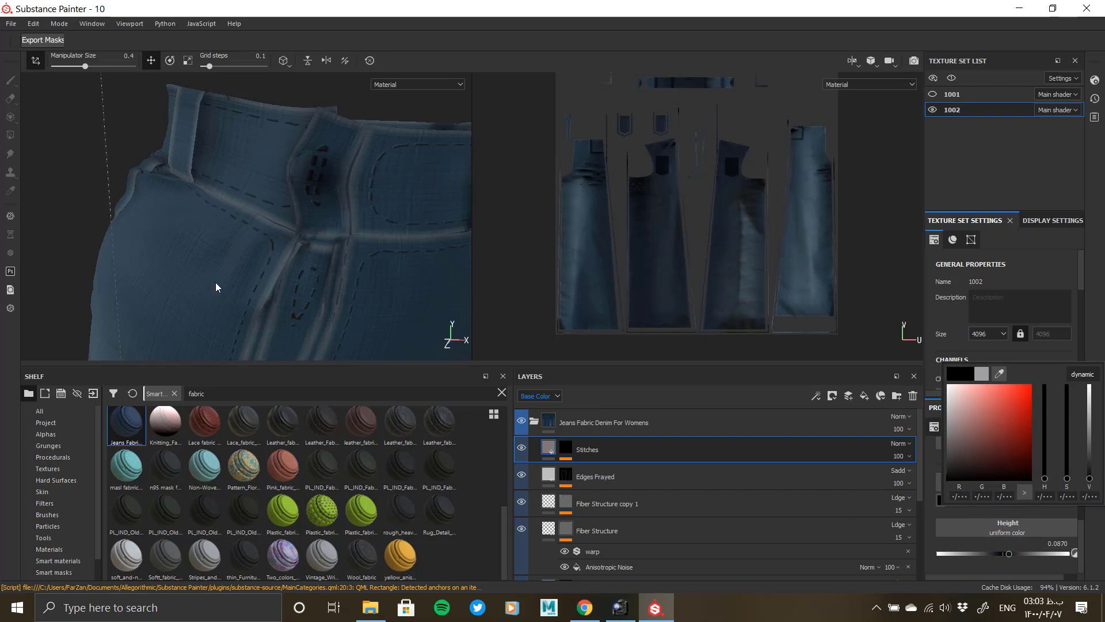
alt+drag(215, 283, 479, 330)
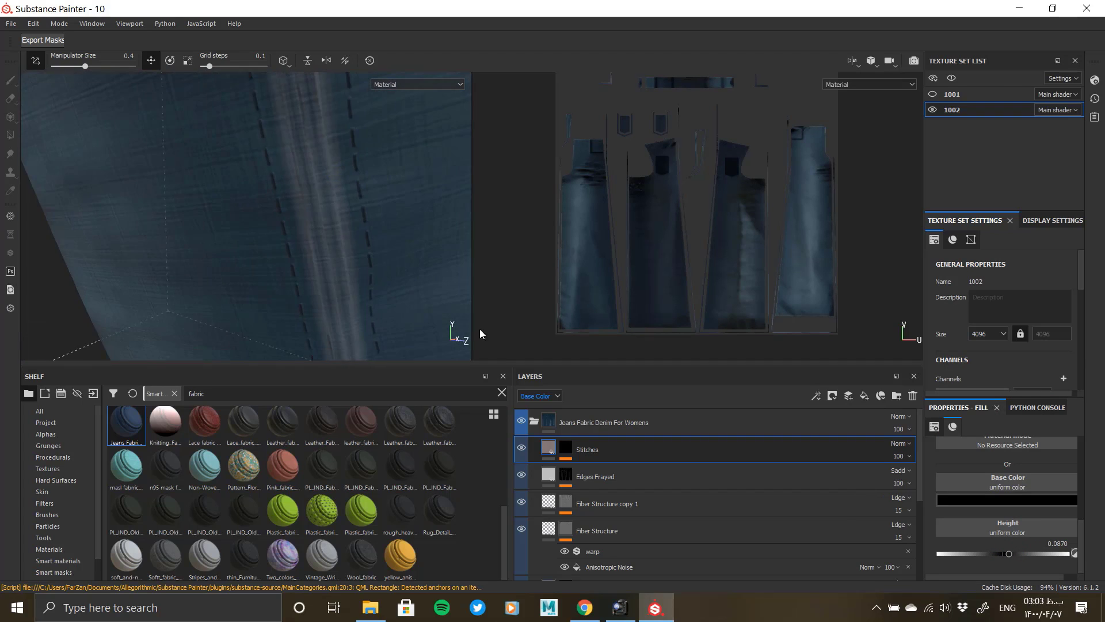
Try a path position of 0.14 in the auto_stitcher generator and return it to 0.
click(566, 451)
scroll(979, 547, down, 2)
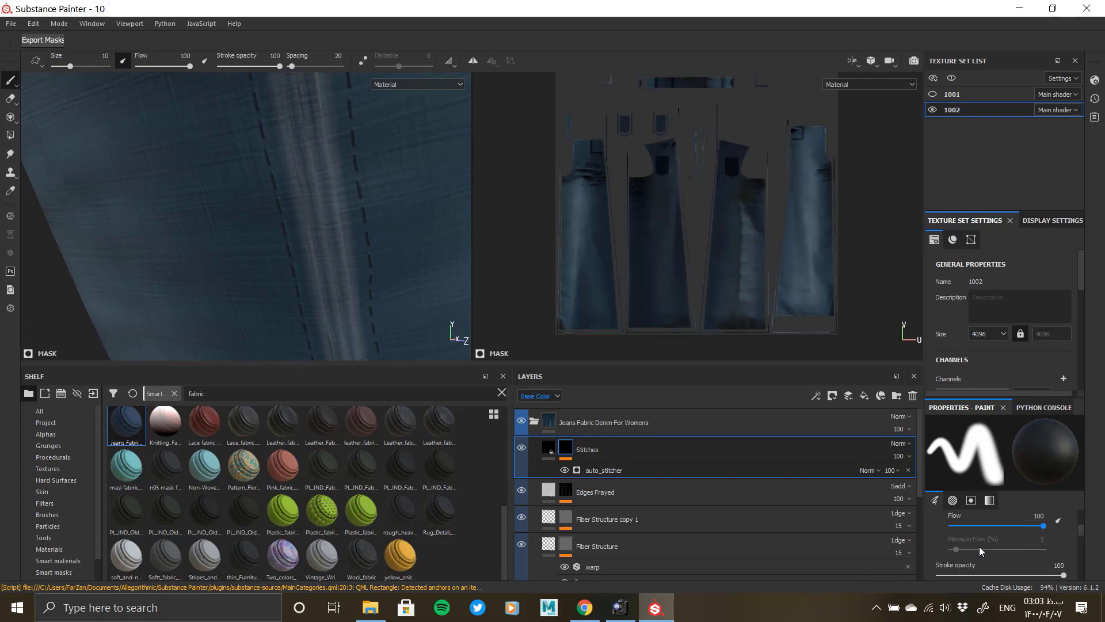
click(600, 470)
scroll(989, 519, down, 3)
scroll(989, 519, up, 1)
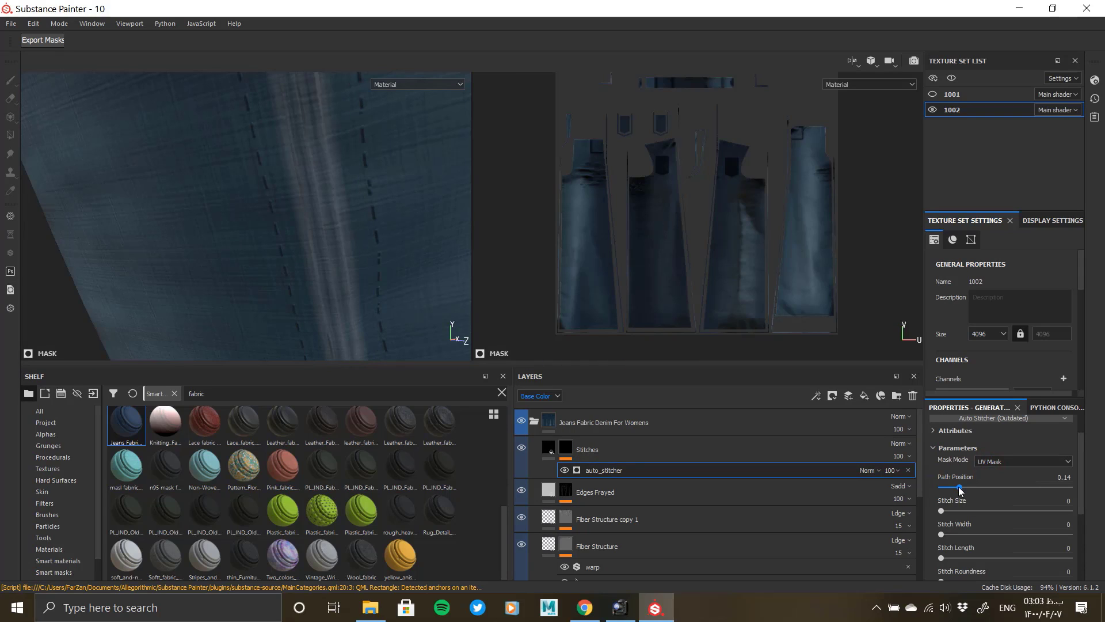
scroll(931, 514, down, 2)
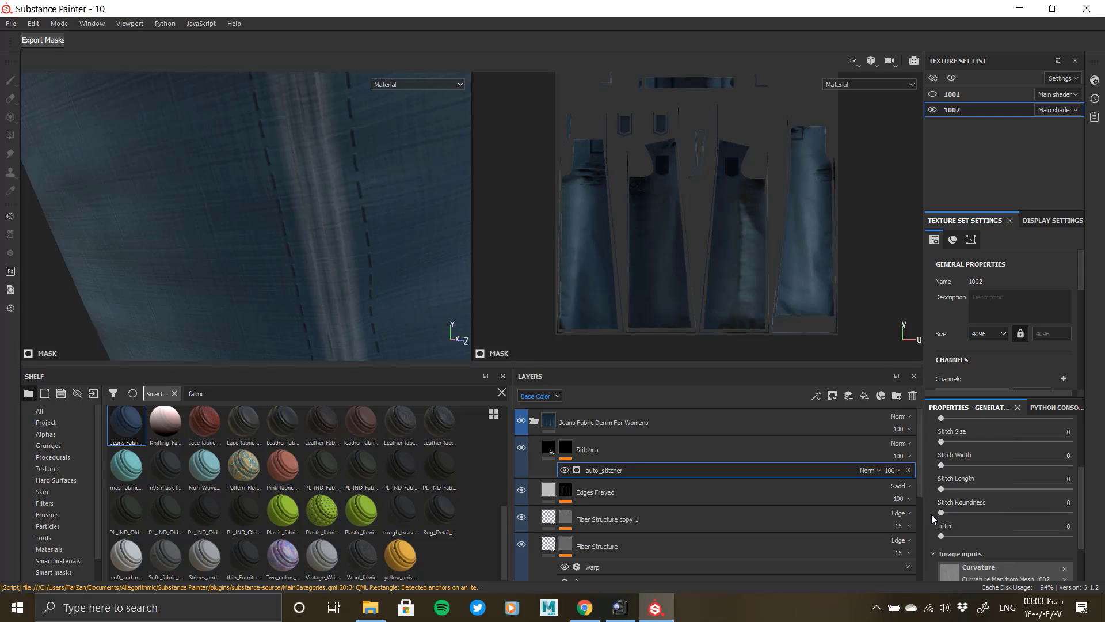
scroll(932, 513, up, 2)
Check the dark stitches along the legs and fly, and add a Paint effect above auto_stitcher in the Stitches mask.
alt+right_drag(403, 282, 6, 186)
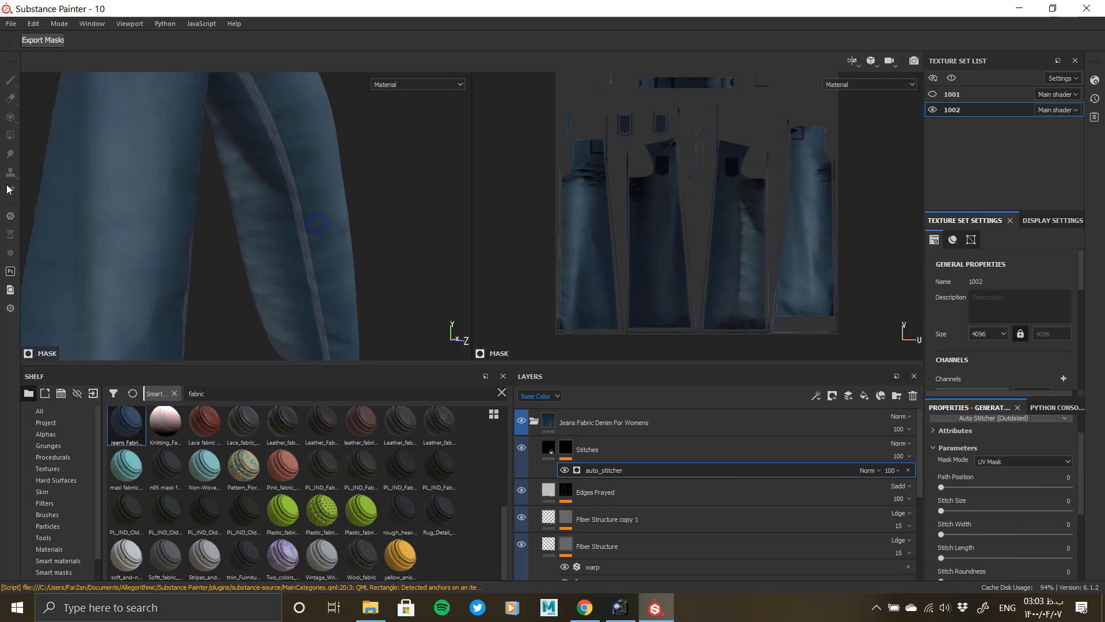
alt+middle_drag(259, 247, 320, 340)
alt+right_drag(321, 340, 348, 341)
alt+drag(348, 340, 299, 223)
alt+middle_drag(299, 223, 295, 290)
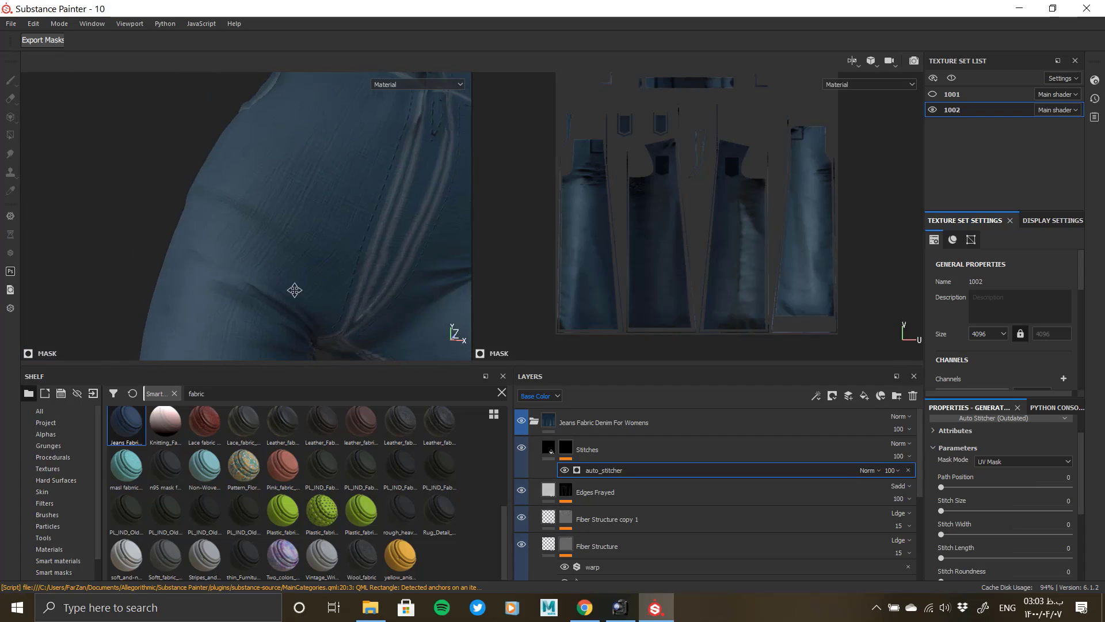
alt+drag(294, 290, 322, 259)
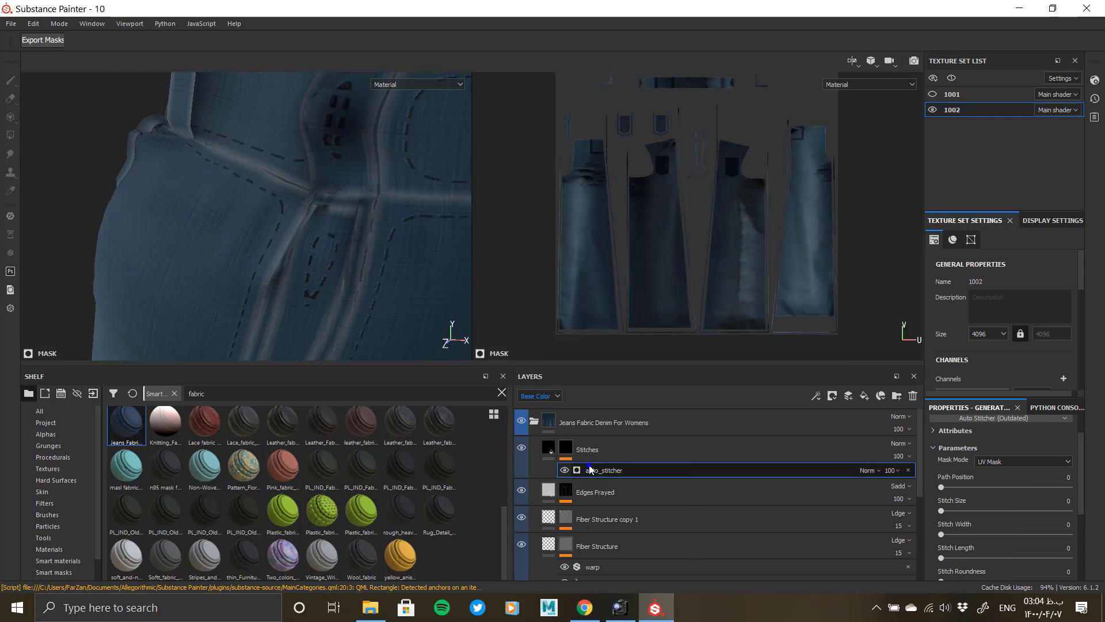
right_click(589, 469)
click(610, 491)
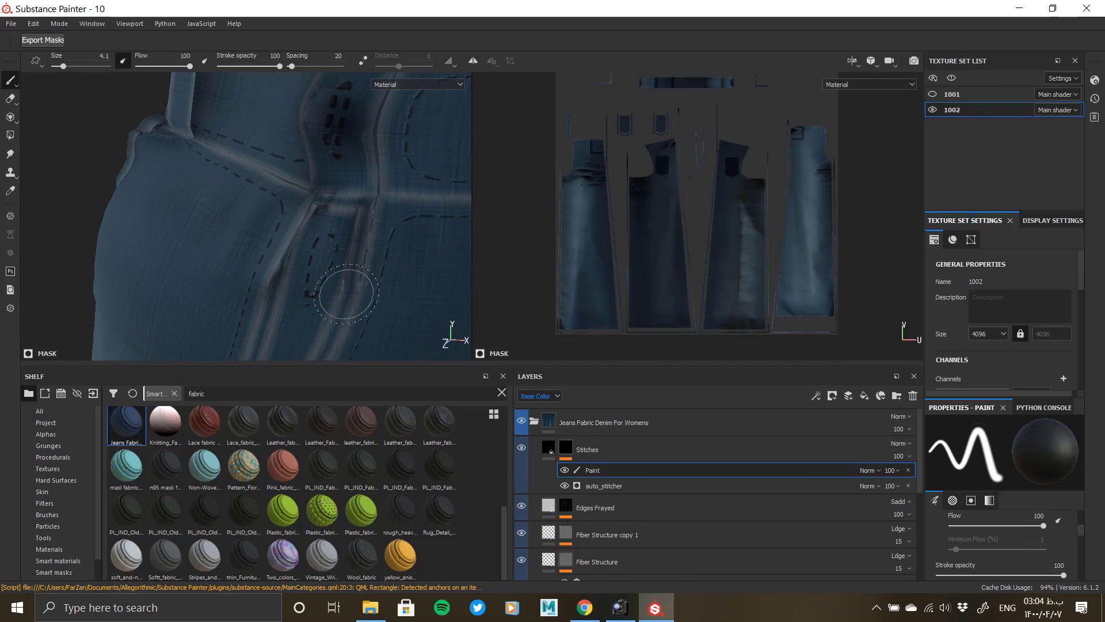
Set the brush size to 2.71 and paint out the unwanted stitches on the fly below the waistband button.
ctrl+right_drag(324, 291, 316, 279)
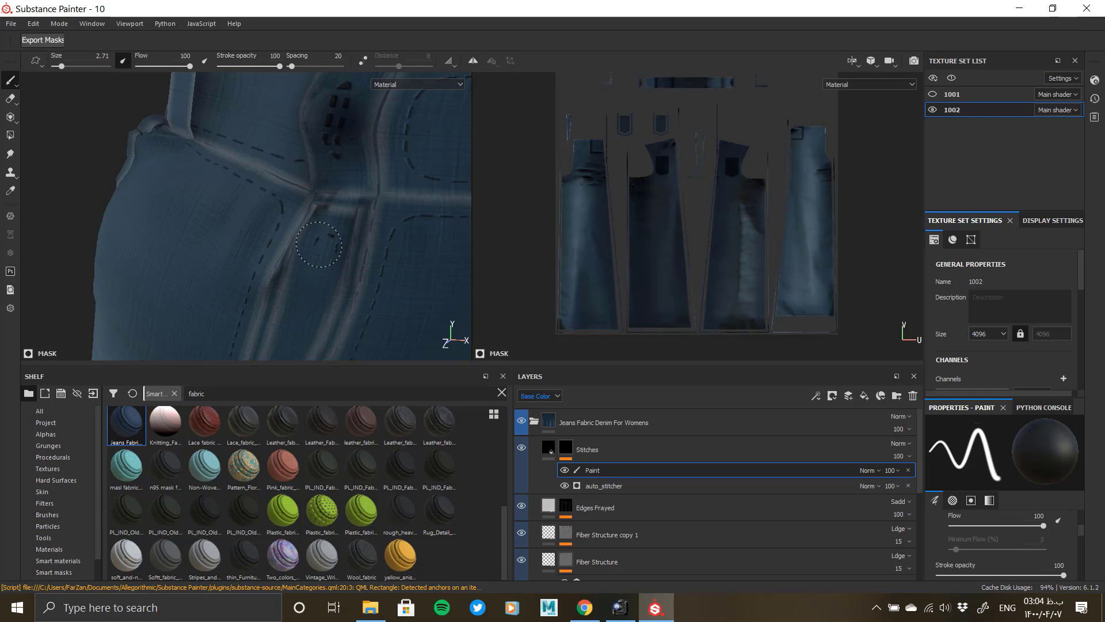
mouse_move(348, 206)
alt+mouse_down()
mouse_move(357, 292)
mouse_move(339, 208)
alt+mouse_up()
alt+drag(334, 158, 308, 247)
Paint out the stitches on the back pocket pieces in the UV view.
mouse_move(309, 247)
alt+middle_down()
mouse_move(280, 248)
mouse_move(522, 273)
alt+middle_up()
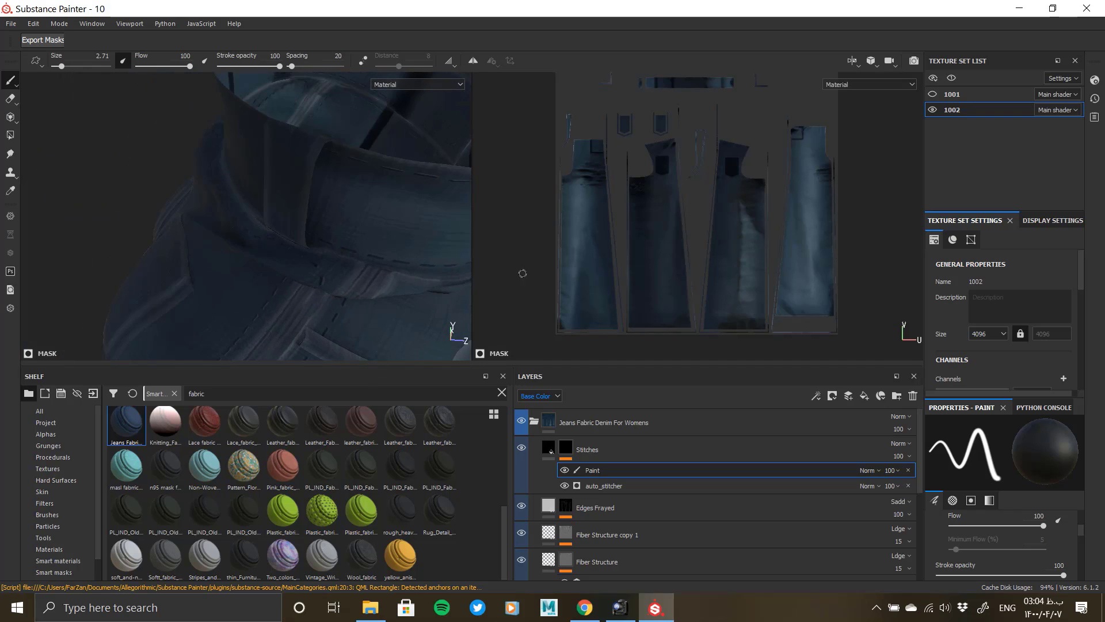
mouse_move(338, 291)
alt+mouse_down()
mouse_move(368, 284)
mouse_move(363, 246)
alt+mouse_up()
shift+right_drag(363, 247, 299, 248)
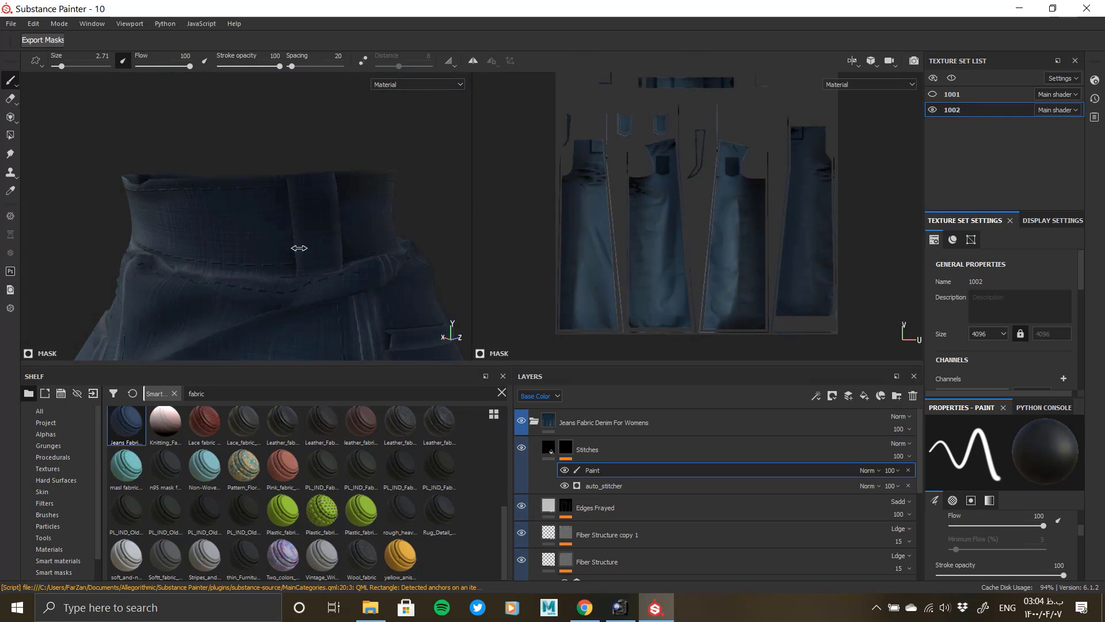
alt+drag(299, 248, 247, 204)
key(alt+shift)
alt+middle_drag(247, 205, 282, 211)
alt+drag(363, 254, 294, 251)
mouse_move(691, 240)
alt+right_down()
mouse_move(711, 351)
mouse_move(699, 180)
alt+right_up()
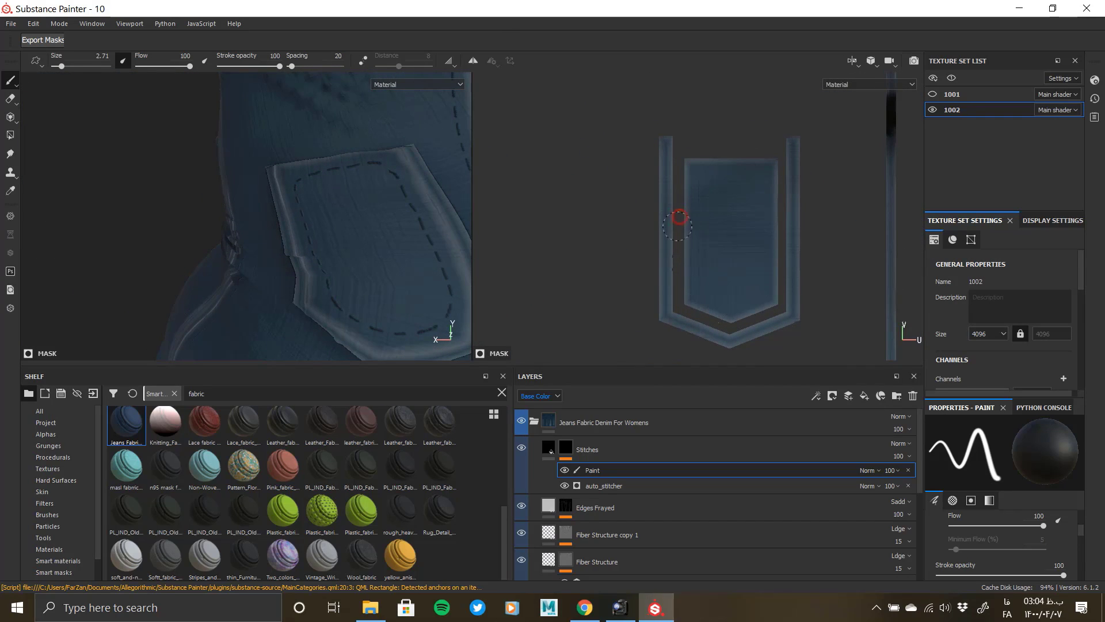
scroll(673, 317, down, 2)
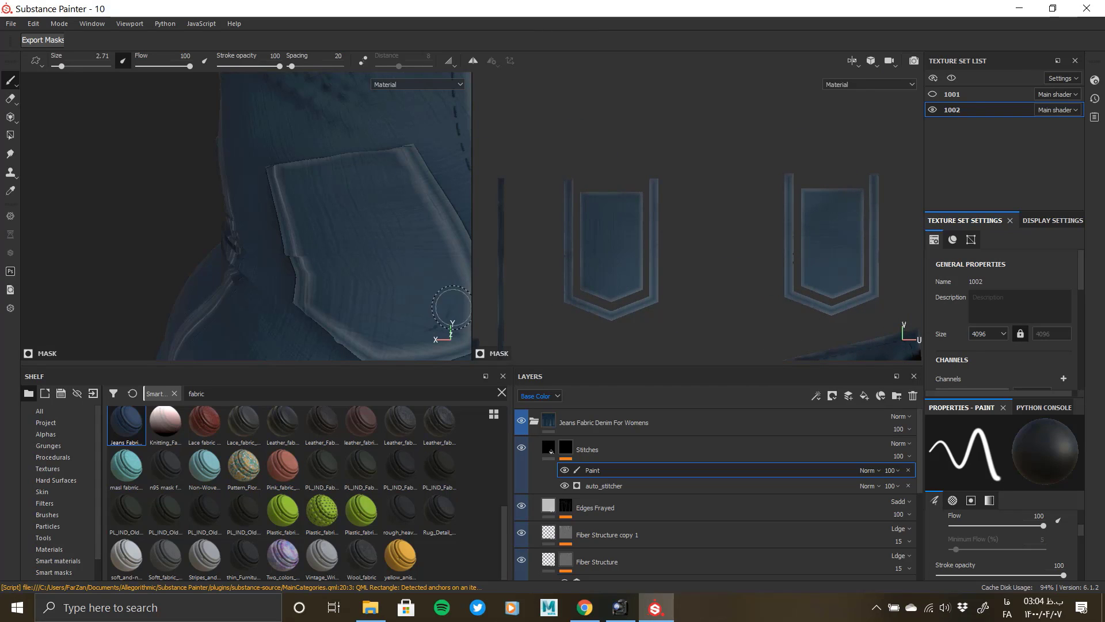
Paint out the stitches on the two L-shaped pieces in the UV view.
alt+right_drag(595, 275, 582, 275)
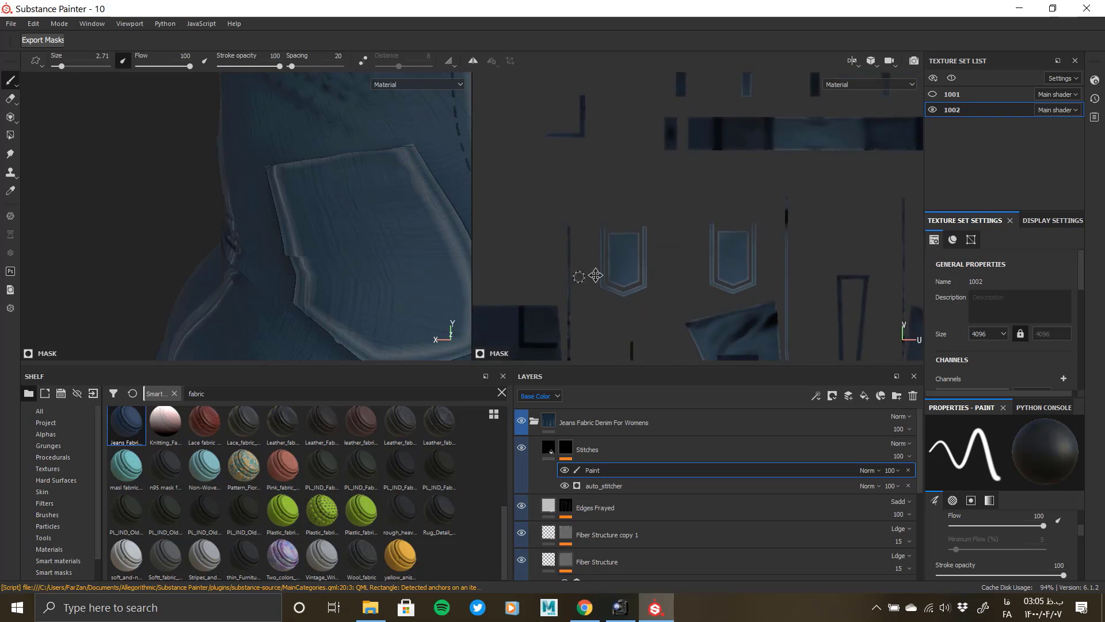
alt+middle_drag(581, 275, 694, 217)
alt+right_drag(375, 284, 262, 242)
alt+middle_drag(709, 92, 647, 192)
alt+right_drag(646, 192, 630, 221)
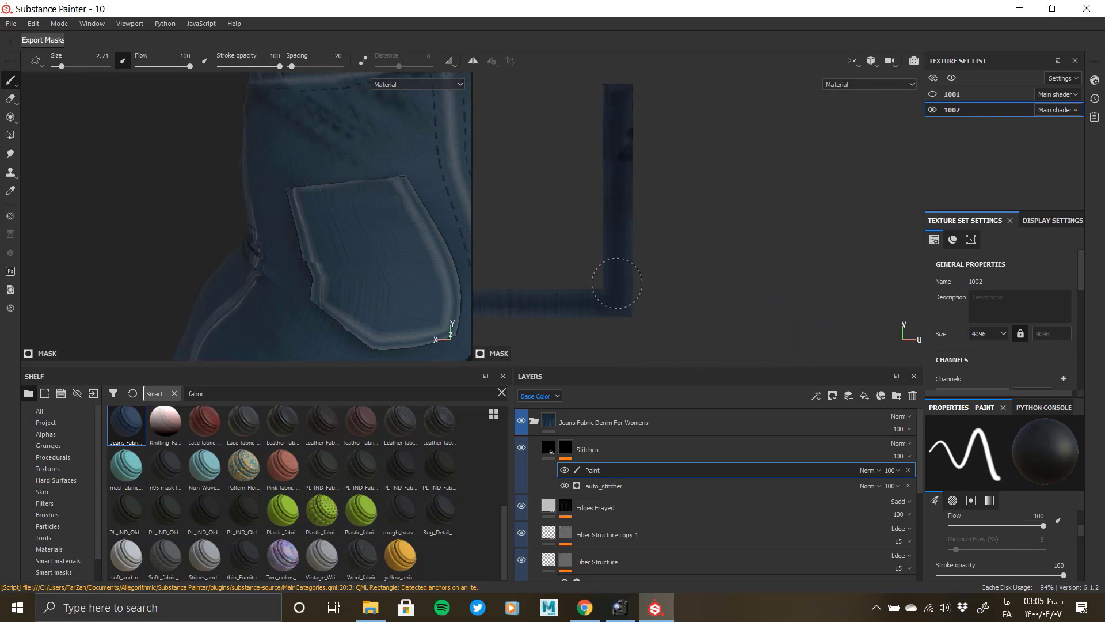
alt+right_drag(712, 252, 581, 255)
alt+middle_drag(881, 253, 377, 274)
click(749, 250)
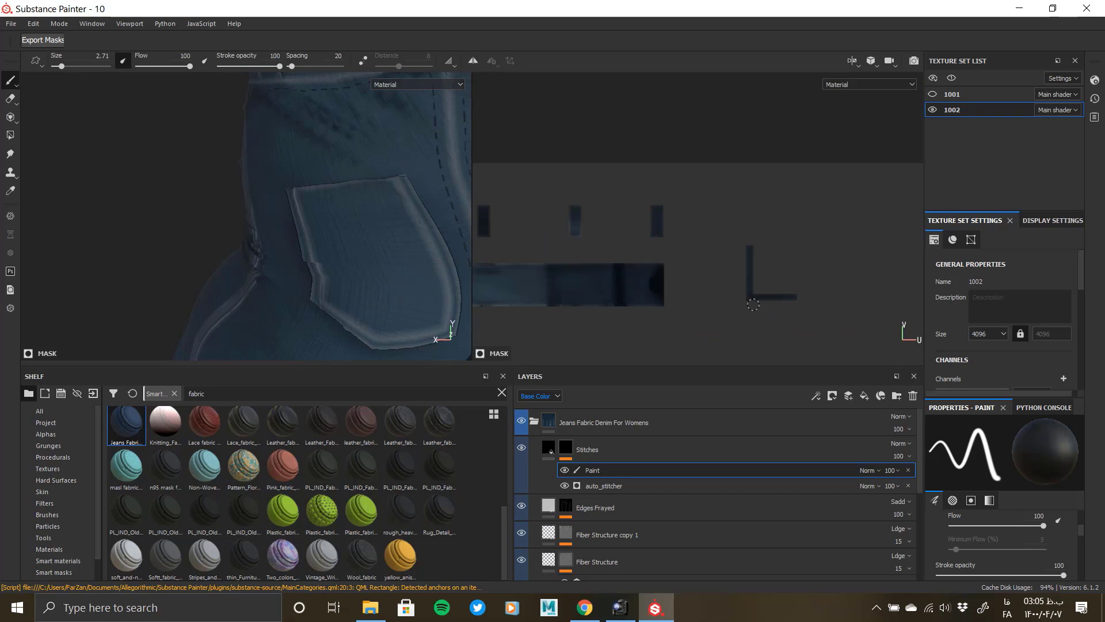
Check the jeans' waist and front, then collapse and select the Jeans Fabric Denim For Womens folder.
alt+right_drag(388, 215, 299, 222)
alt+drag(259, 219, 451, 207)
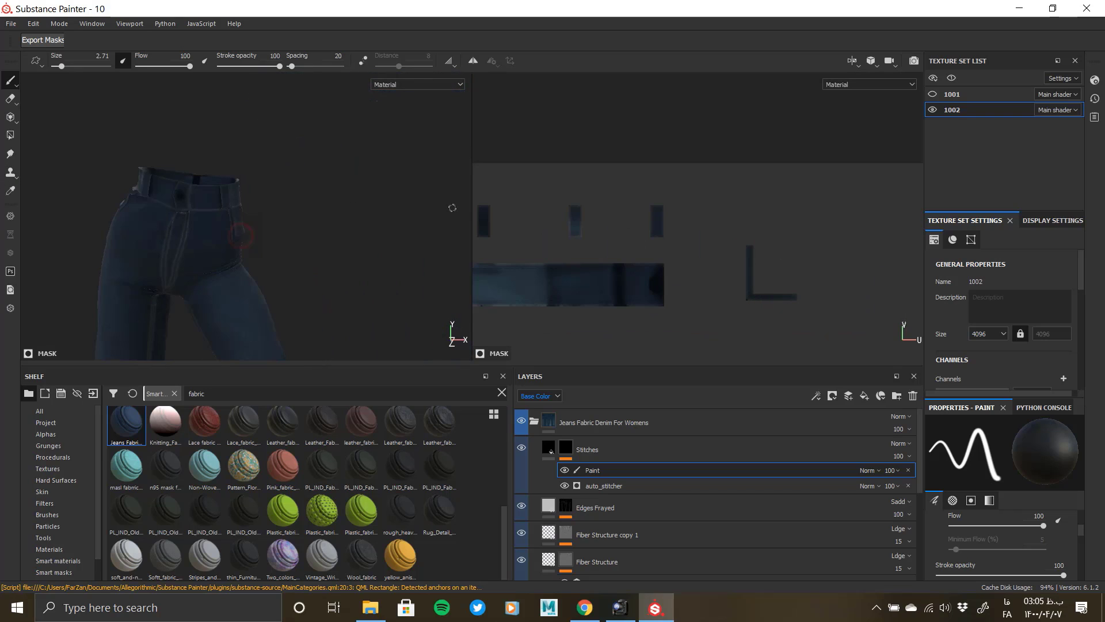
alt+middle_drag(259, 230, 449, 247)
shift+right_drag(403, 293, 308, 268)
alt+drag(308, 268, 323, 282)
alt+right_drag(323, 282, 322, 228)
click(536, 423)
alt+drag(253, 213, 279, 267)
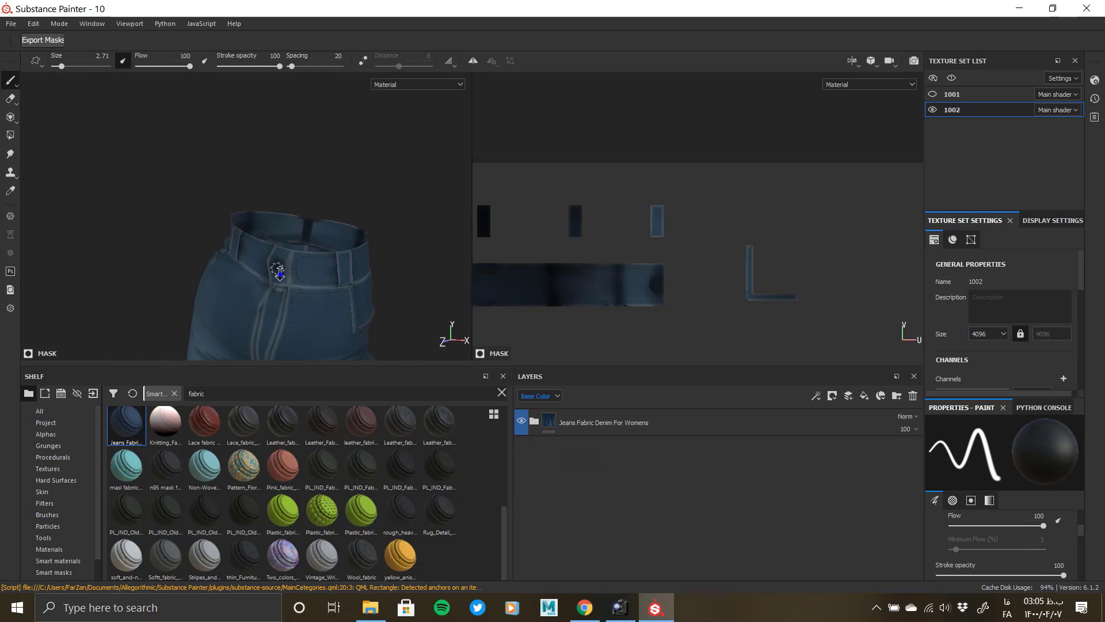
alt+right_drag(278, 267, 242, 279)
mouse_move(271, 277)
alt+mouse_down()
mouse_move(295, 276)
mouse_move(165, 259)
mouse_move(276, 282)
mouse_move(296, 290)
mouse_move(291, 309)
mouse_move(259, 244)
mouse_move(334, 243)
alt+mouse_up()
click(690, 431)
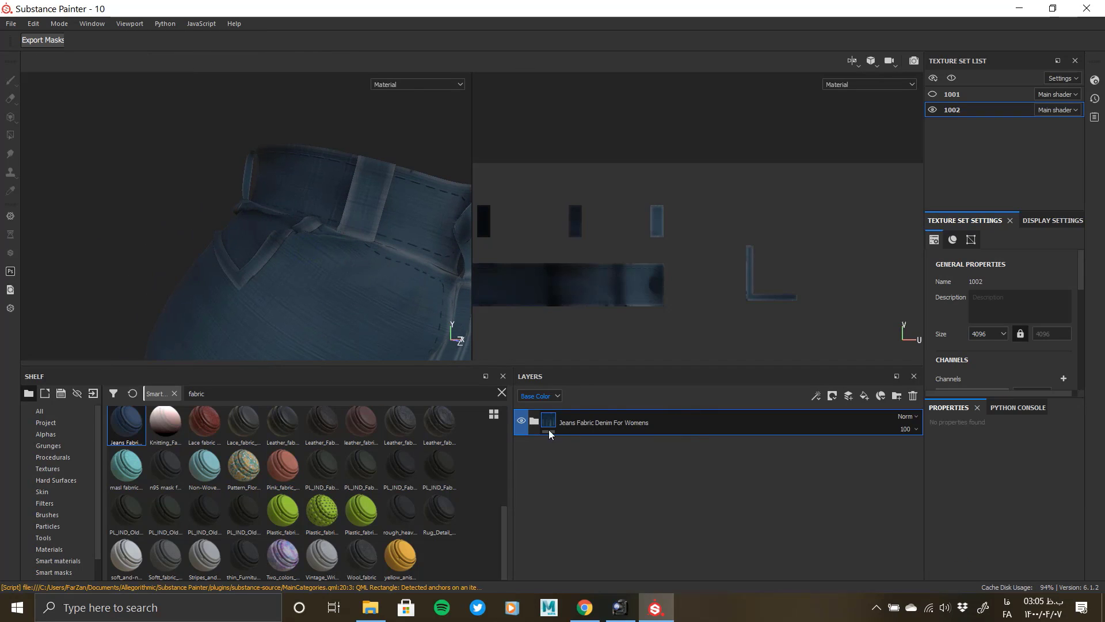
Add a fill layer above the denim folder and give it a black mask with a paint effect.
click(863, 396)
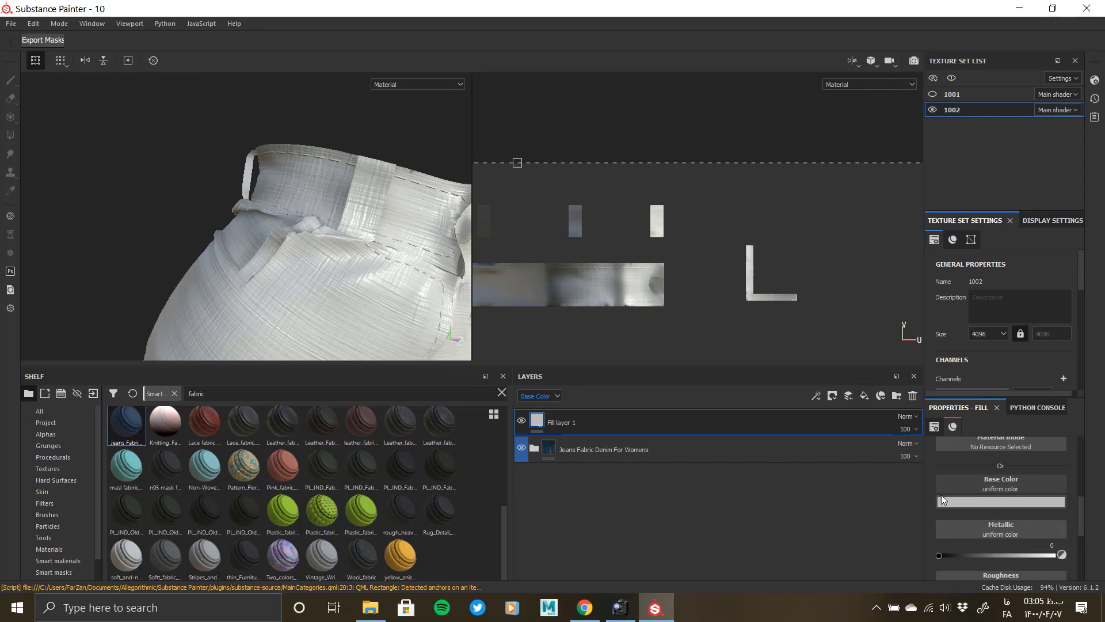
scroll(959, 521, down, 3)
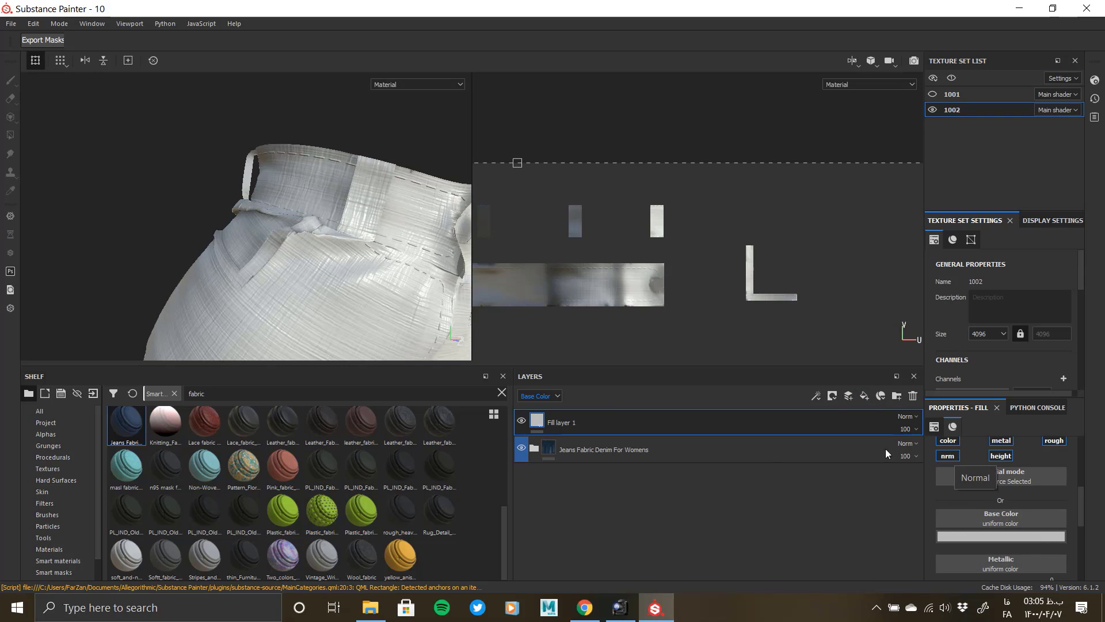
right_click(540, 422)
click(583, 90)
right_click(553, 422)
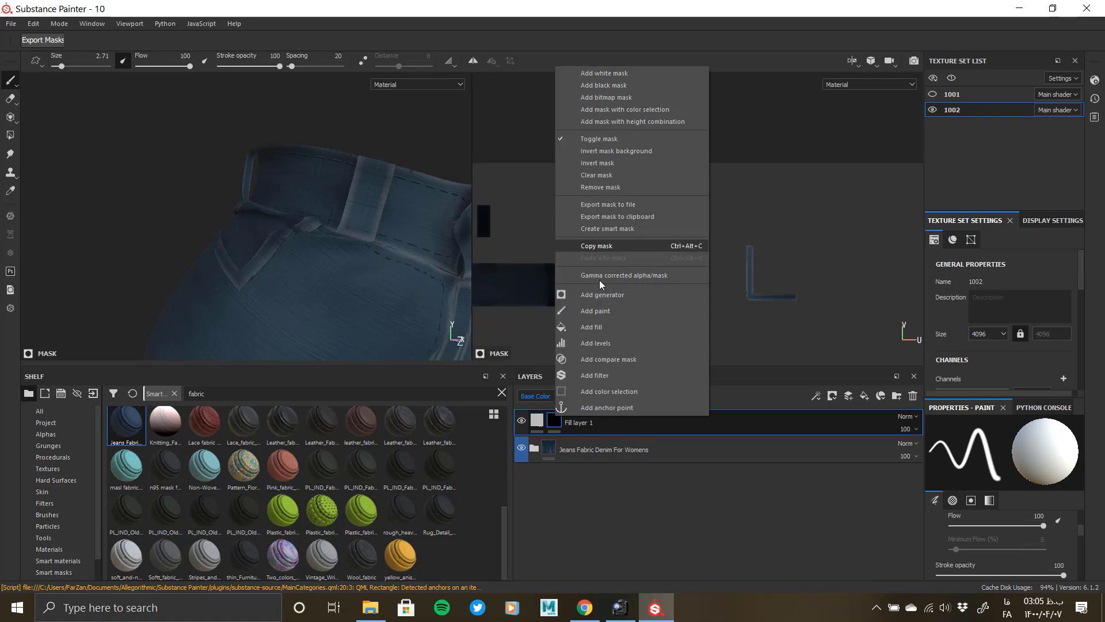
click(579, 308)
Paint a small rivet dot at the lower corner of each front pocket with brush size 1.13.
scroll(299, 263, up, 5)
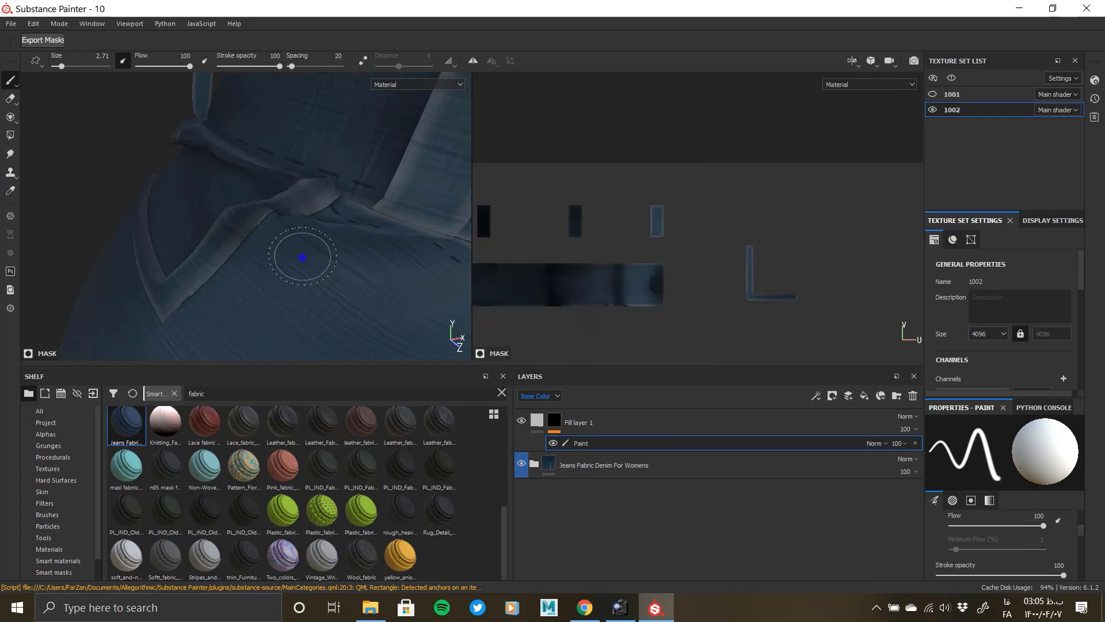
scroll(558, 268, down, 3)
scroll(558, 268, down, 2)
alt+middle_drag(624, 343, 640, 272)
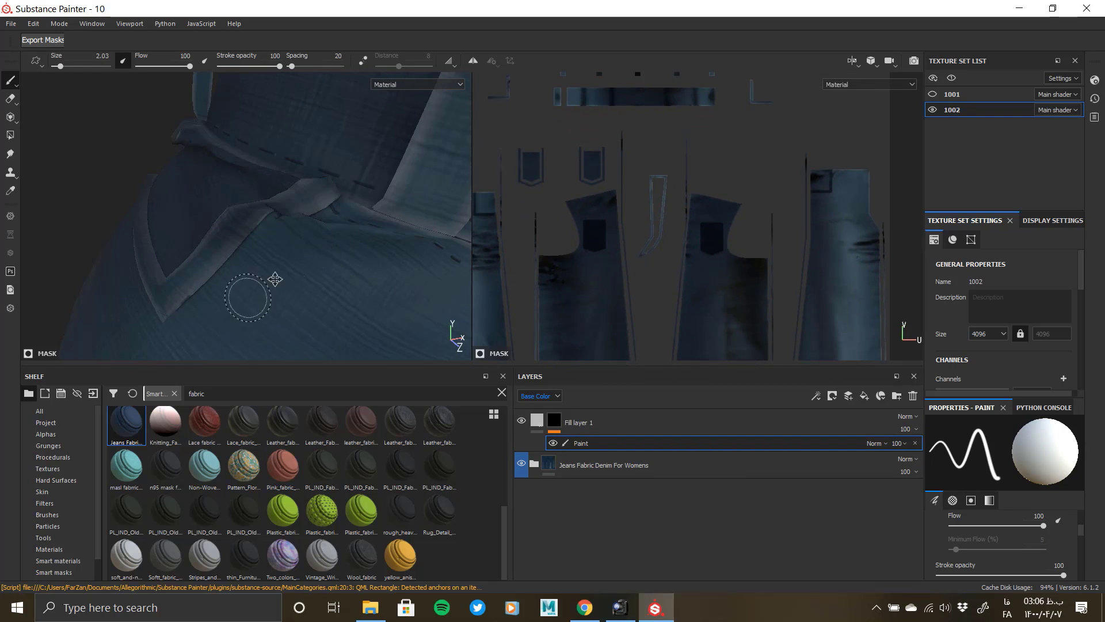
alt+middle_drag(275, 279, 303, 254)
click(282, 270)
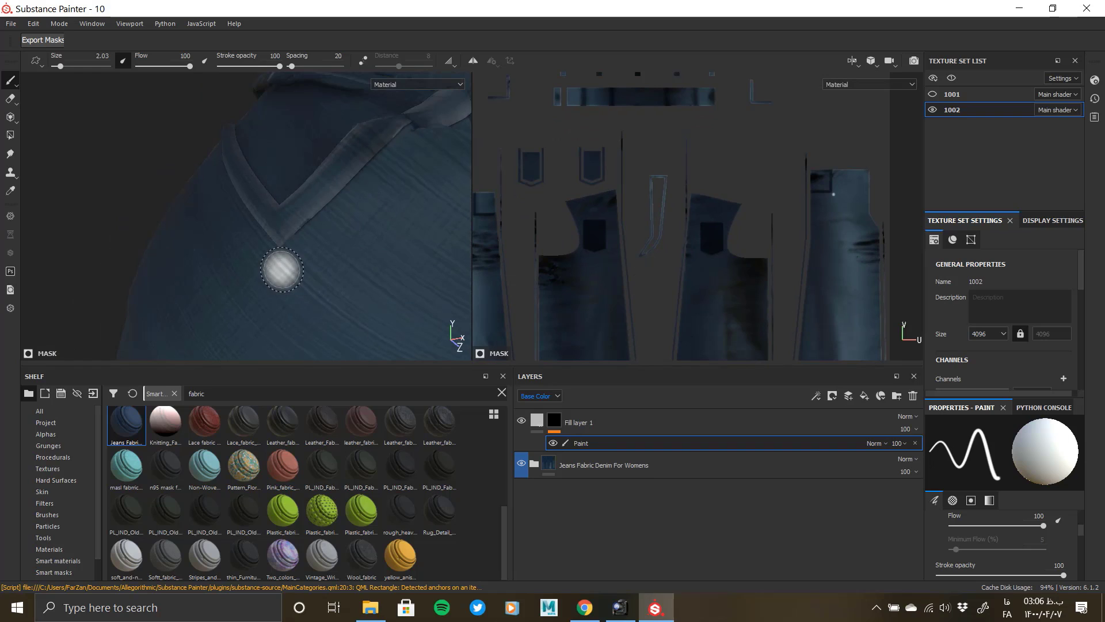
click(282, 272)
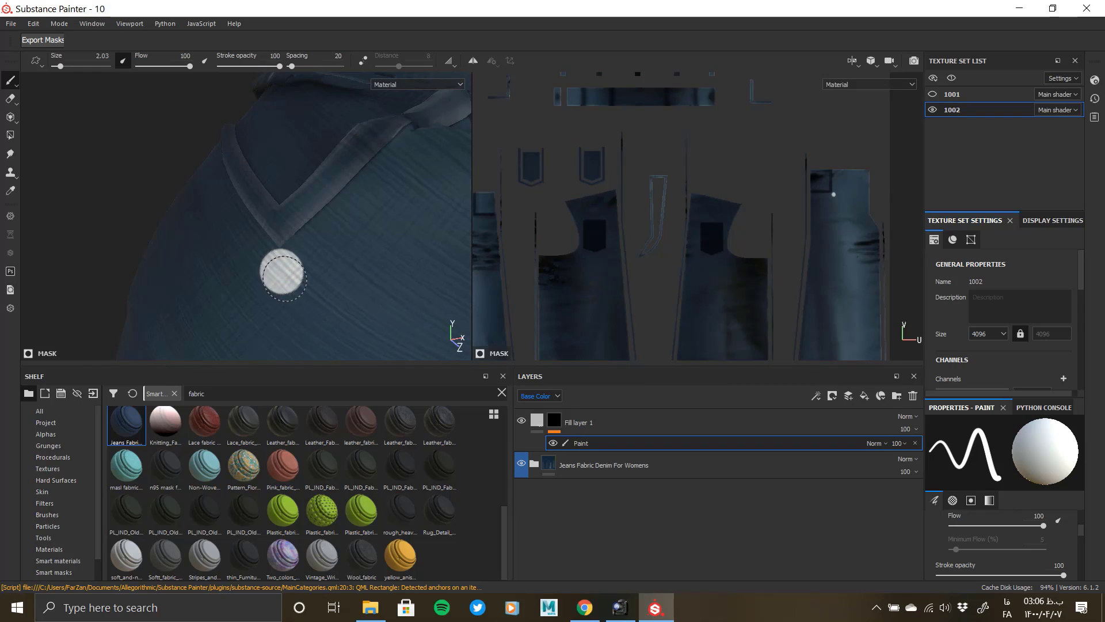
key(ctrl+z)
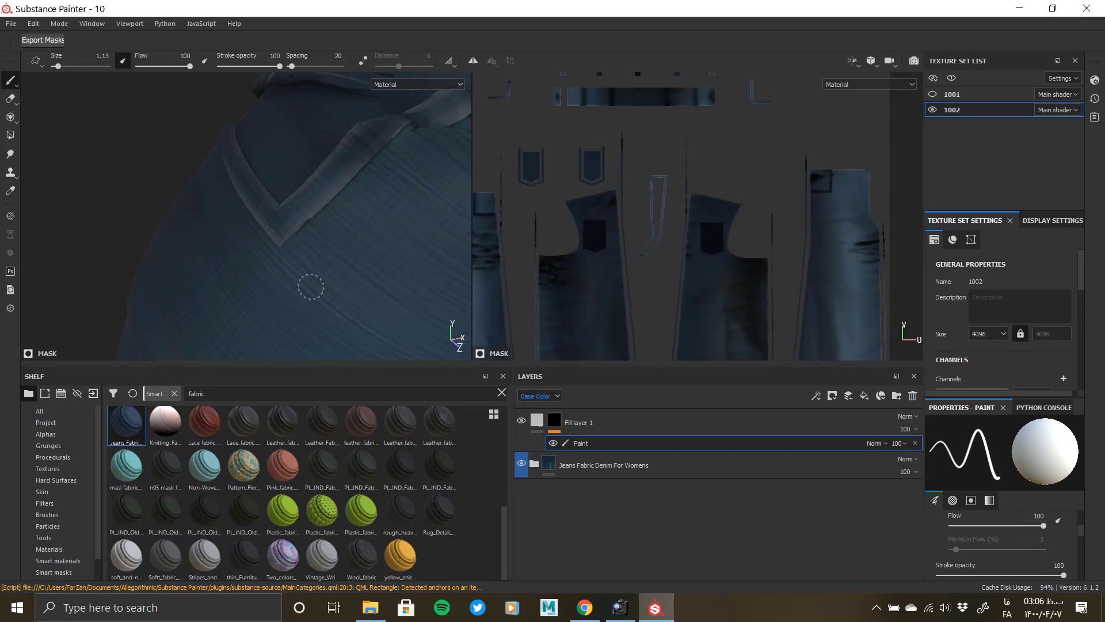
mouse_move(325, 297)
alt+mouse_down()
mouse_move(414, 313)
mouse_move(356, 385)
alt+mouse_up()
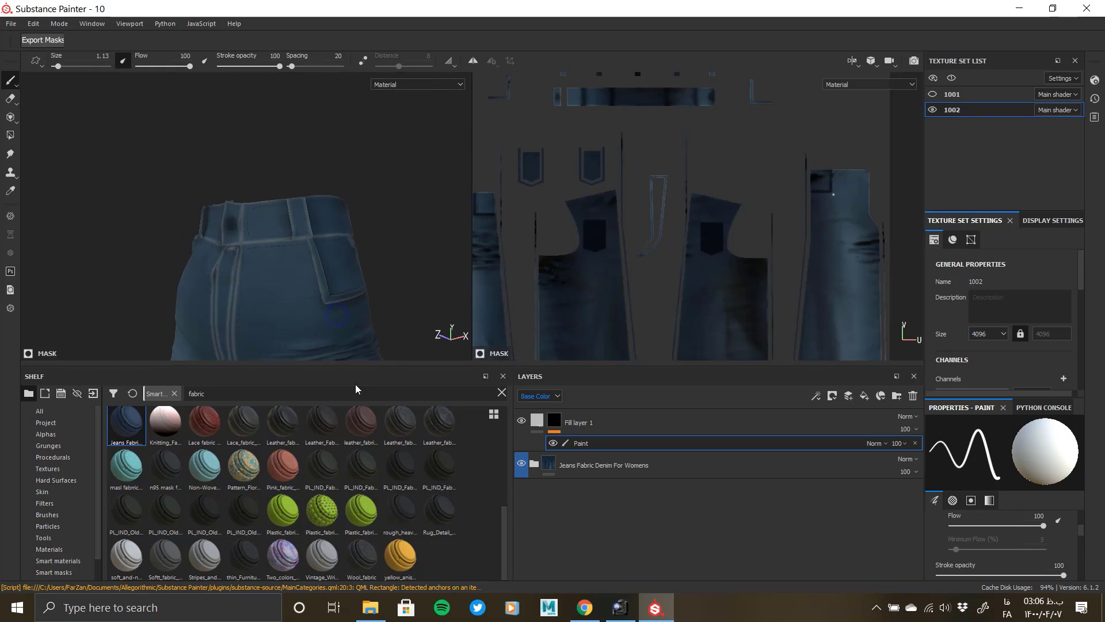
alt+right_drag(356, 384, 369, 394)
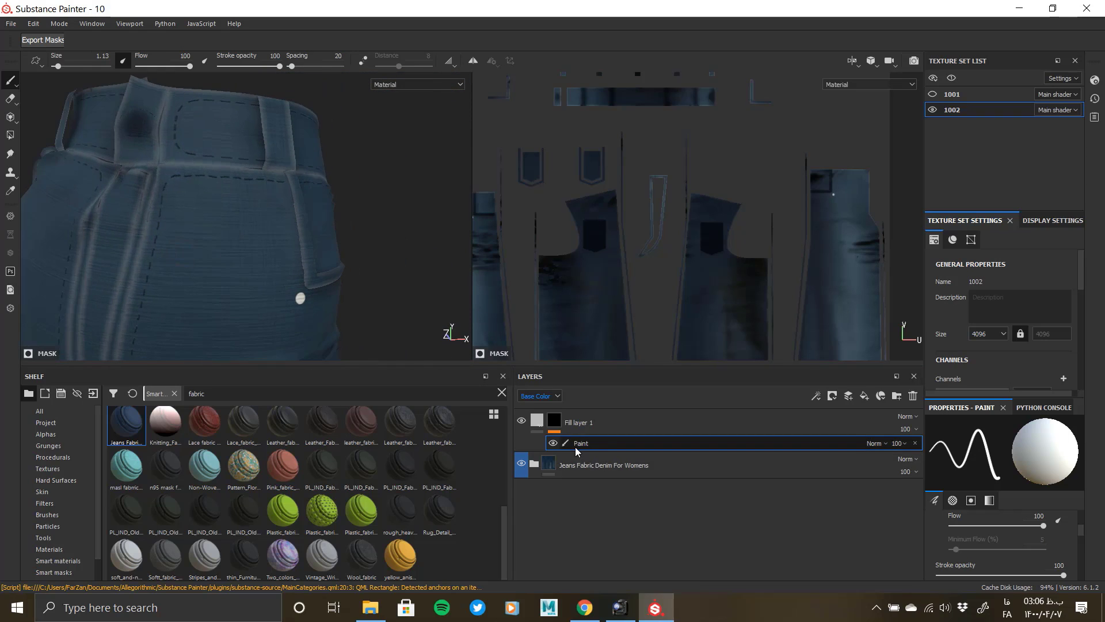
Set the rivet fill layer's height and metallic to 1 and adjust its base color.
click(579, 422)
scroll(1000, 519, down, 5)
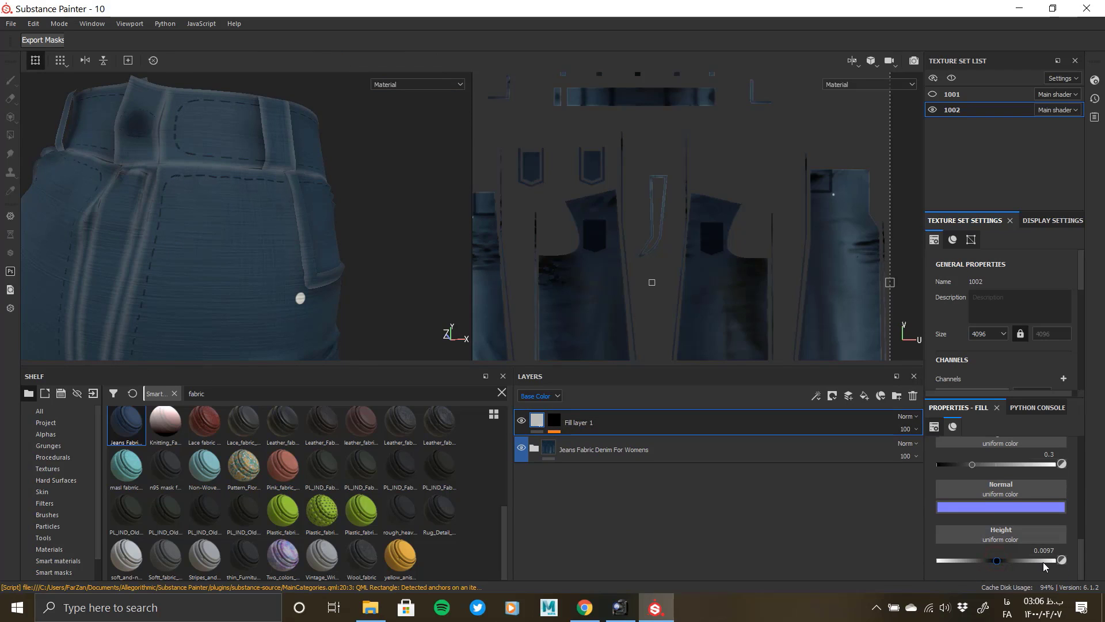
drag(1044, 561, 1062, 561)
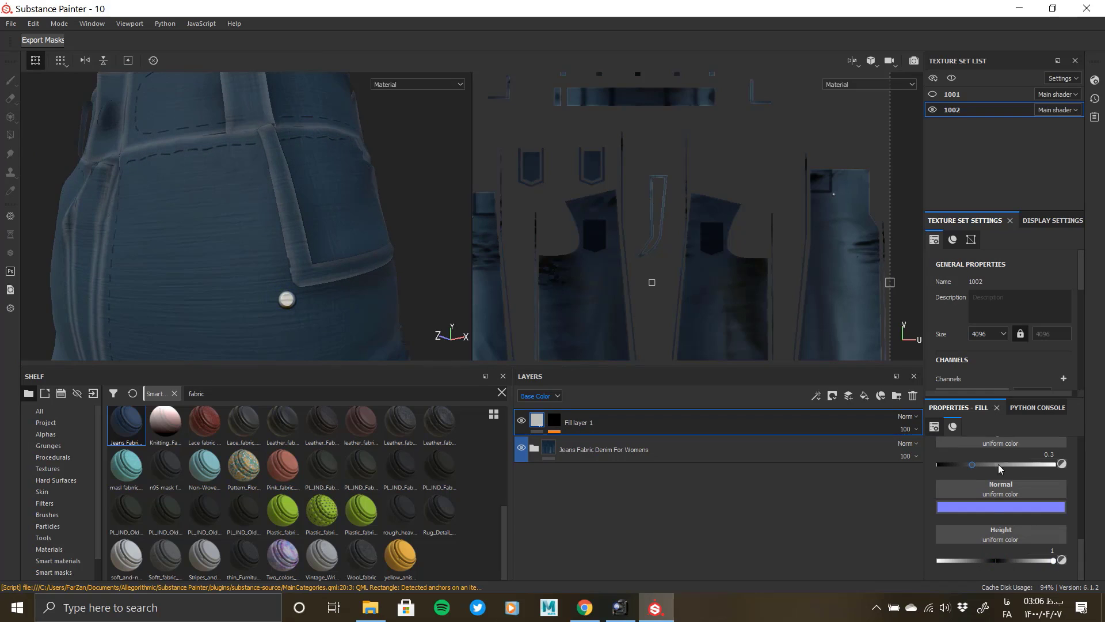
scroll(1000, 468, up, 3)
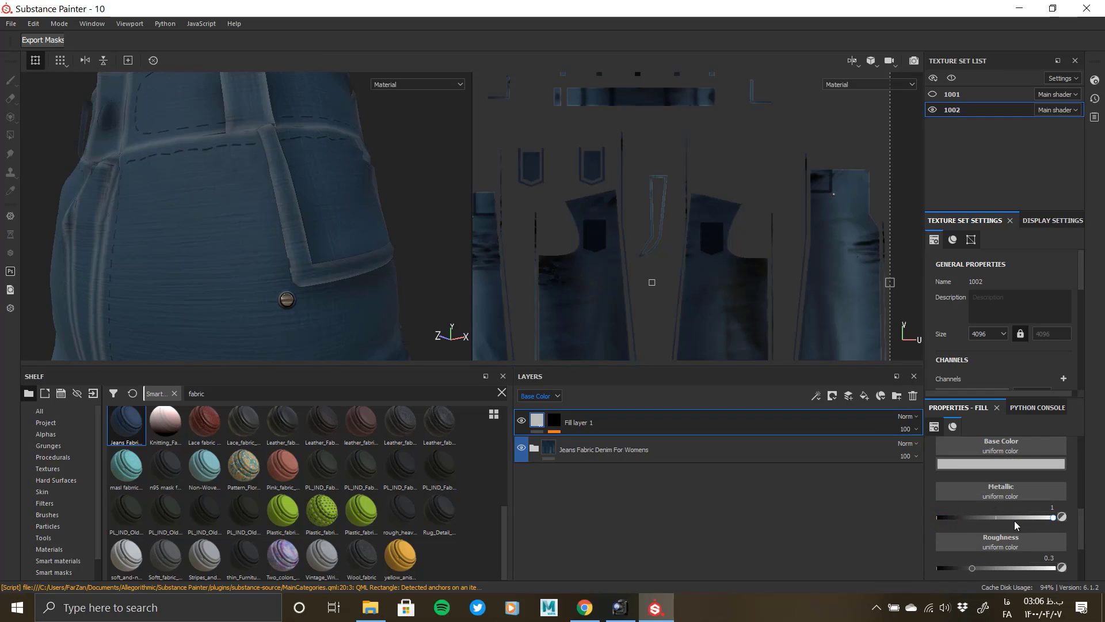
click(978, 466)
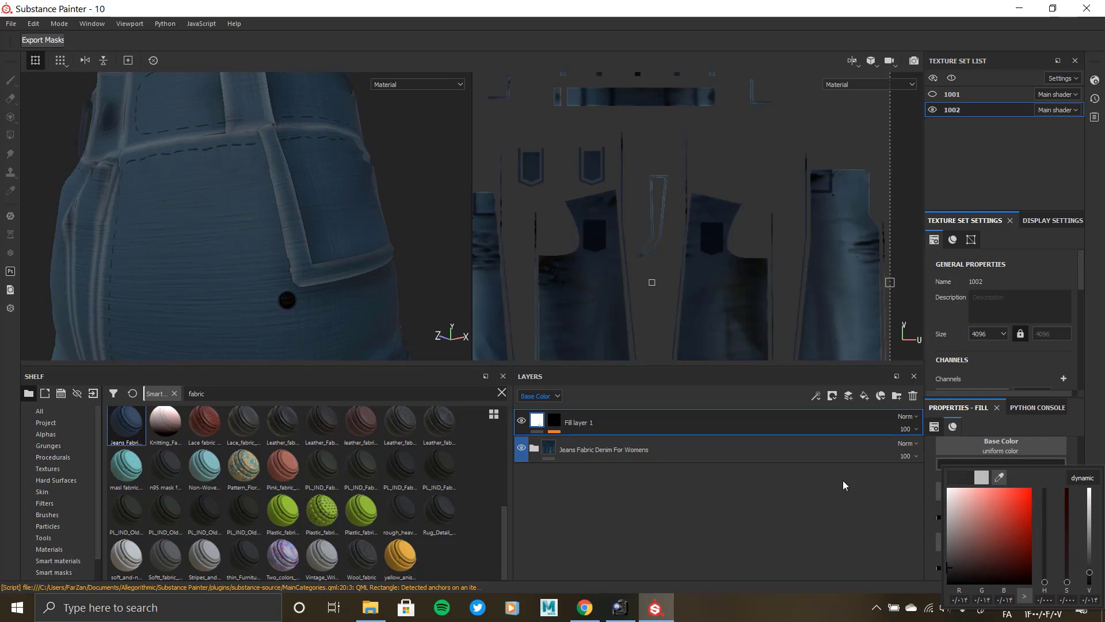
Paint three buttons of decreasing size down the fly on the fill layer's mask, starting with brush size 3.6.
alt+drag(257, 256, 419, 271)
scroll(276, 287, down, 3)
mouse_move(253, 299)
alt+mouse_down()
mouse_move(348, 318)
mouse_move(381, 305)
mouse_move(375, 320)
mouse_move(395, 338)
mouse_move(360, 276)
alt+mouse_up()
alt+middle_drag(360, 277, 348, 325)
click(552, 422)
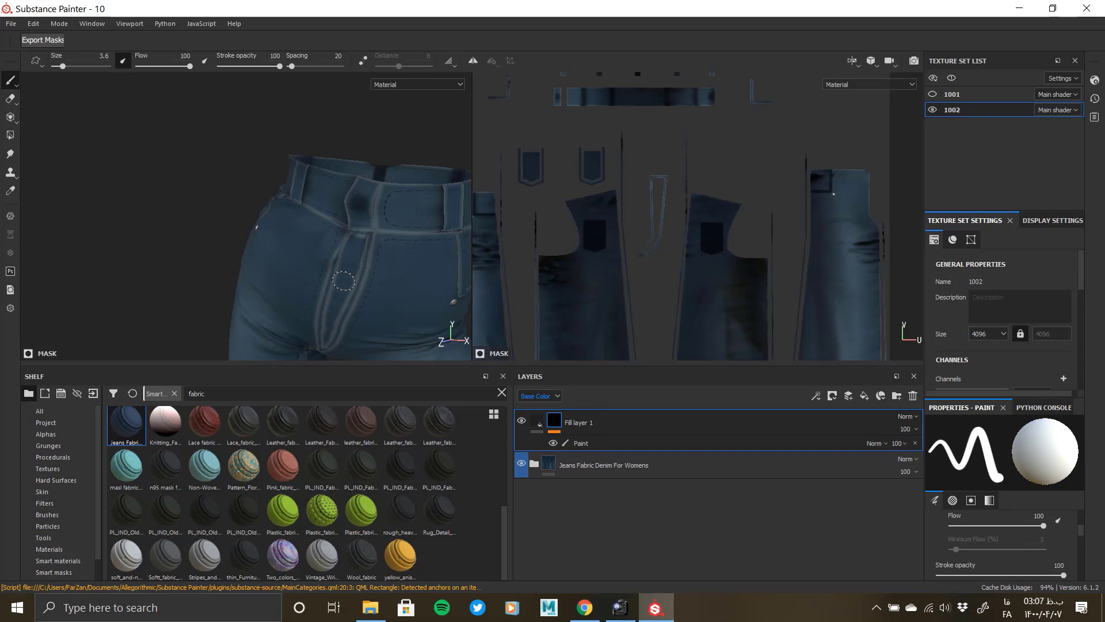
alt+drag(353, 295, 347, 278)
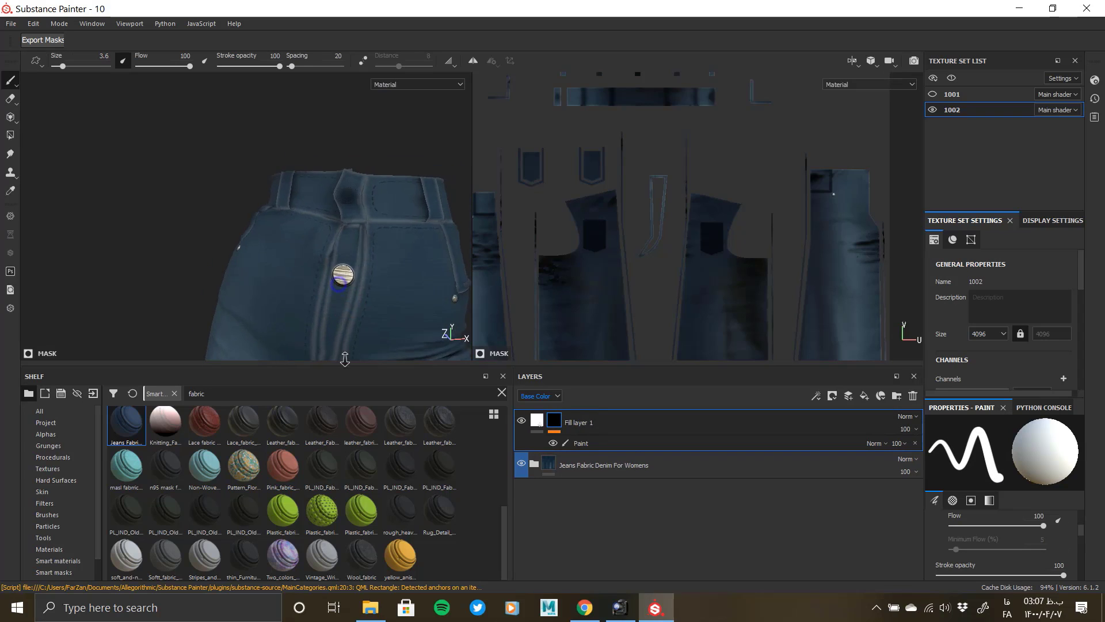
alt+middle_drag(346, 277, 342, 230)
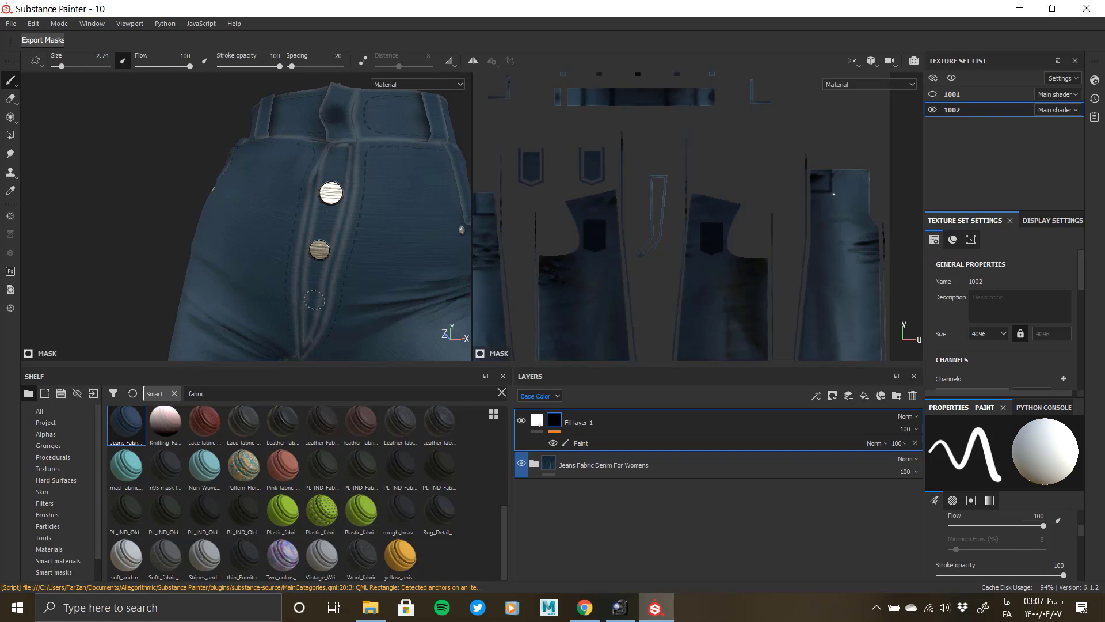
Paint a rivet near the upper outer corner of one front pocket, just below the waistband.
alt+right_drag(374, 296, 111, 220)
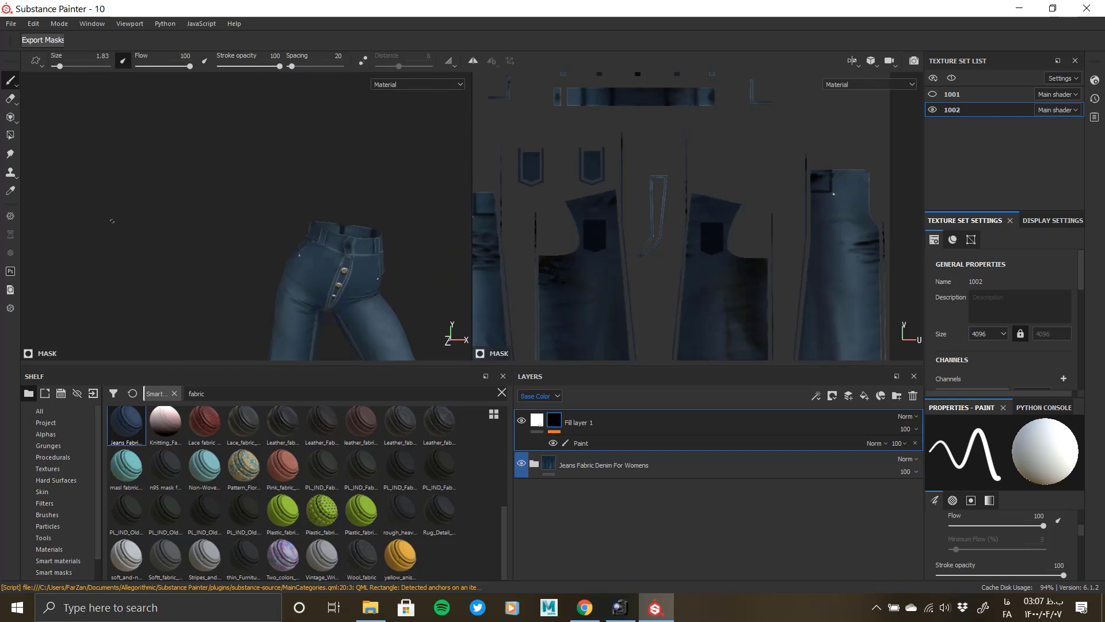
mouse_move(346, 293)
alt+mouse_down()
mouse_move(247, 309)
mouse_move(424, 311)
mouse_move(345, 285)
alt+mouse_up()
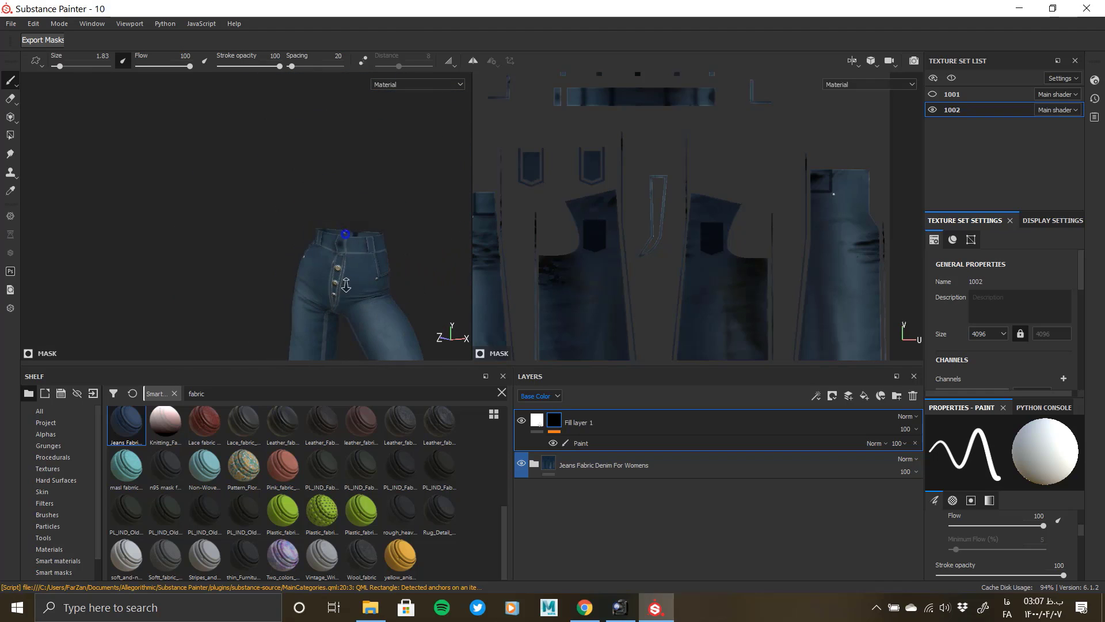
alt+right_drag(345, 285, 412, 295)
alt+drag(412, 295, 383, 308)
alt+middle_drag(382, 308, 273, 235)
alt+drag(273, 236, 306, 266)
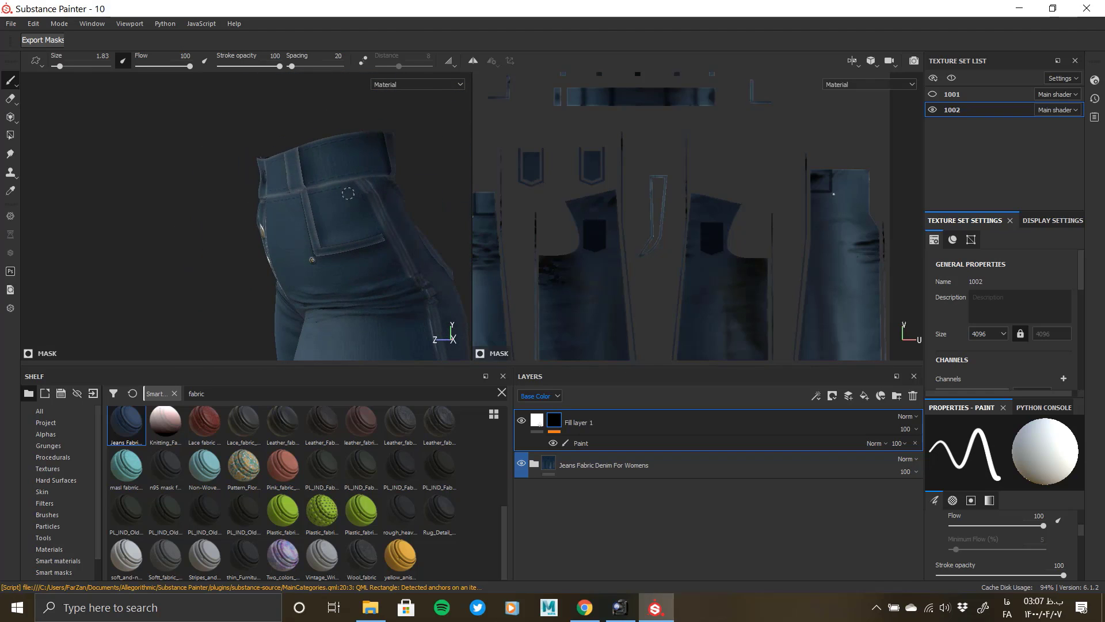
mouse_move(234, 253)
alt+mouse_down()
mouse_move(302, 266)
mouse_move(331, 258)
mouse_move(288, 254)
alt+mouse_up()
key(ctrl+z)
alt+right_drag(288, 253, 367, 256)
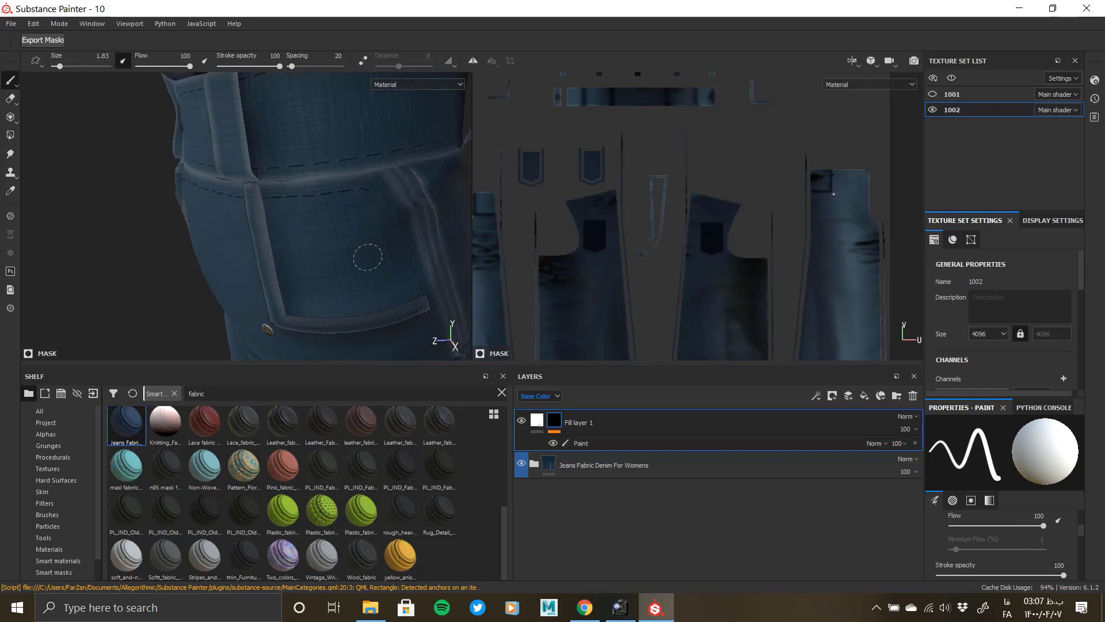
click(372, 206)
mouse_move(321, 264)
alt+mouse_down()
mouse_move(374, 259)
mouse_move(441, 295)
alt+mouse_up()
key(bracketleft)
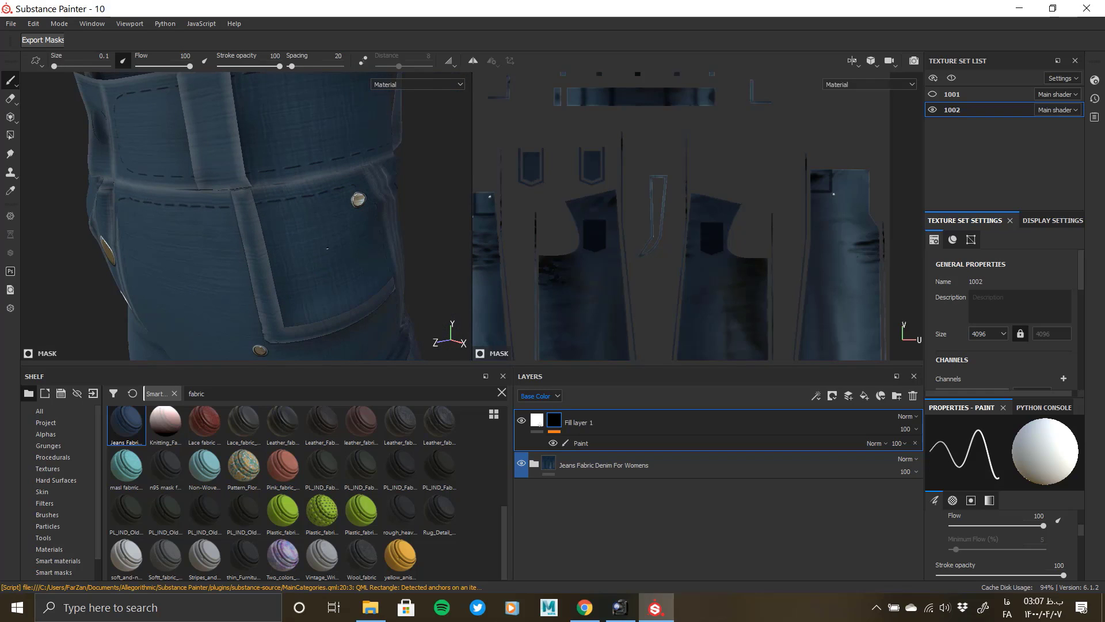
click(355, 202)
Paint a matching upper rivet on the opposite front pocket with brush size 1.45.
alt+drag(320, 241, 392, 263)
alt+right_drag(288, 274, 184, 282)
alt+drag(172, 281, 236, 276)
alt+right_drag(236, 274, 251, 268)
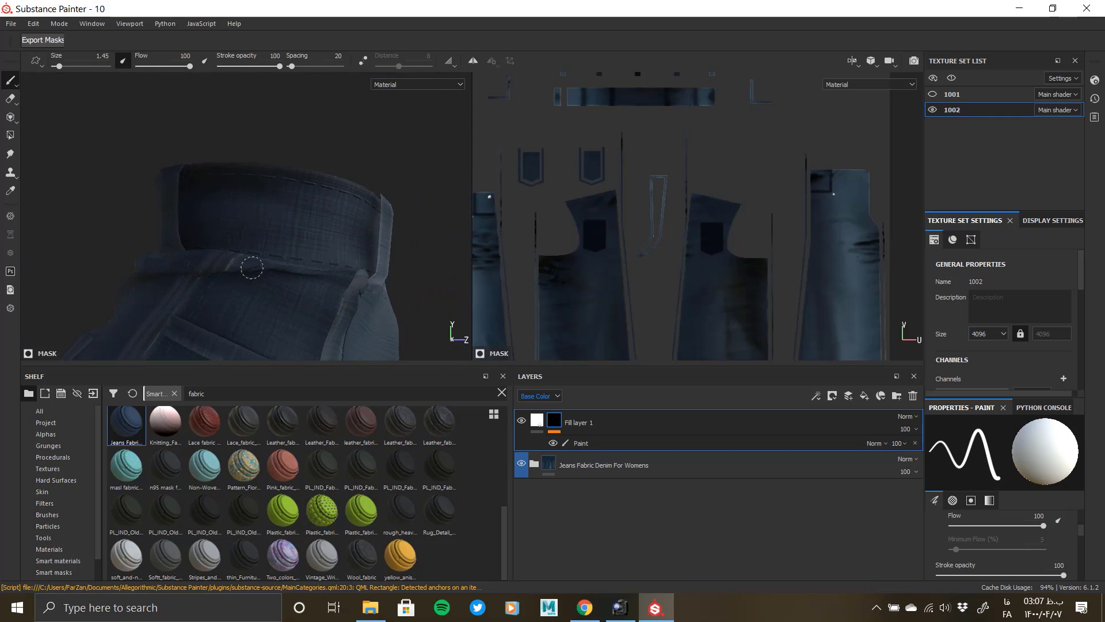
alt+drag(246, 301, 196, 291)
alt+right_drag(195, 290, 88, 261)
alt+middle_drag(144, 345, 110, 248)
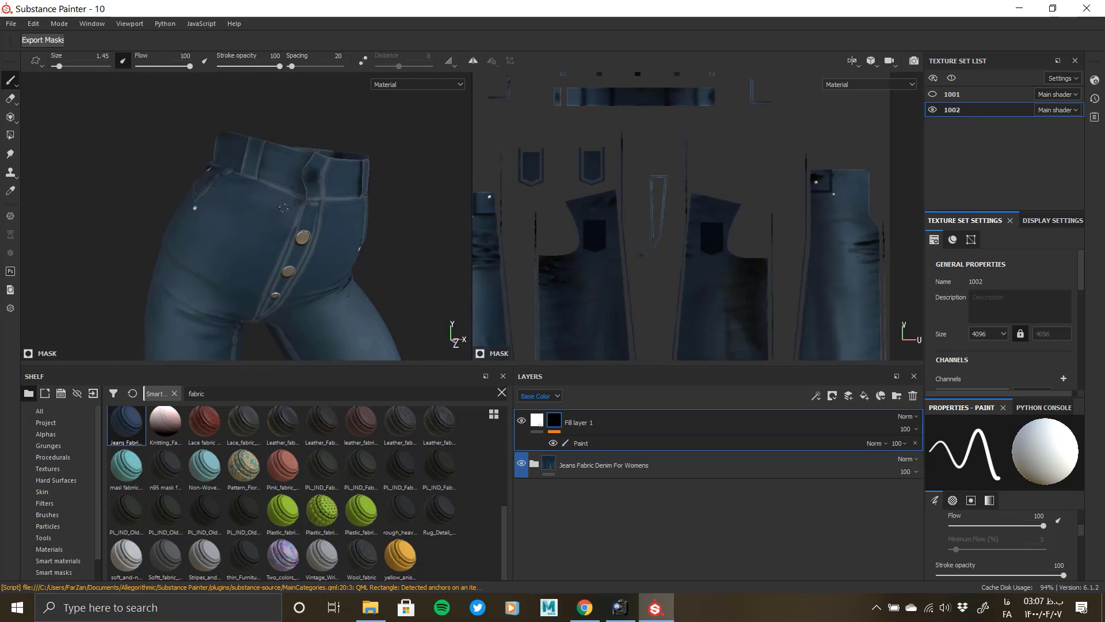
Paint rivets at the two upper ends of the back pocket border in the UV view with brush size 1.05.
alt+drag(109, 247, 221, 249)
alt+middle_drag(221, 249, 316, 247)
alt+middle_drag(575, 161, 601, 210)
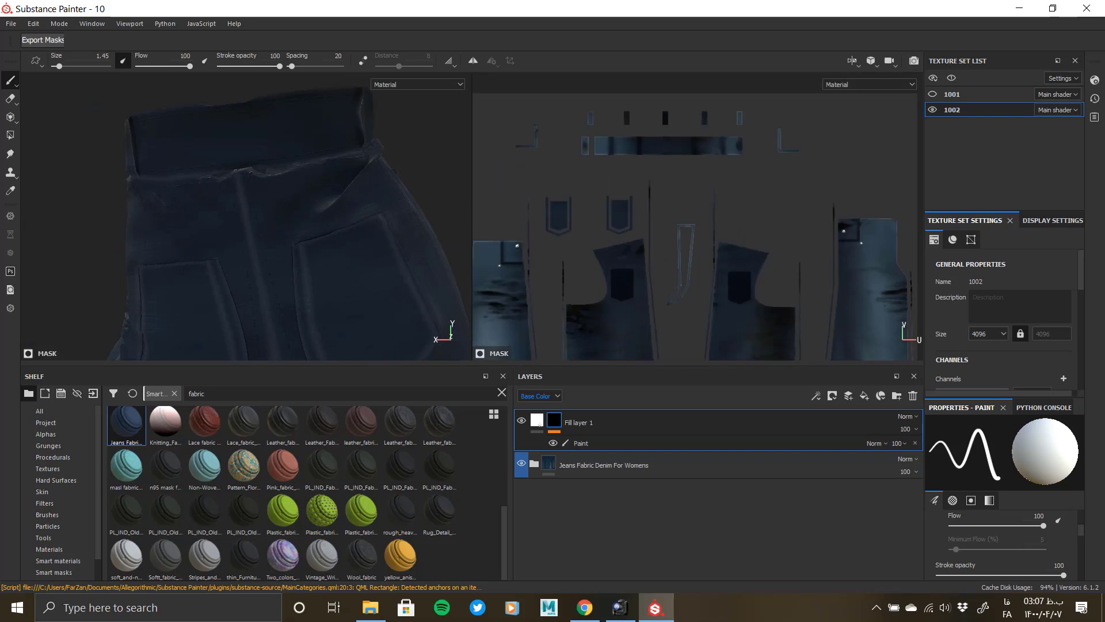
alt+right_drag(600, 210, 668, 174)
key(ctrl+z)
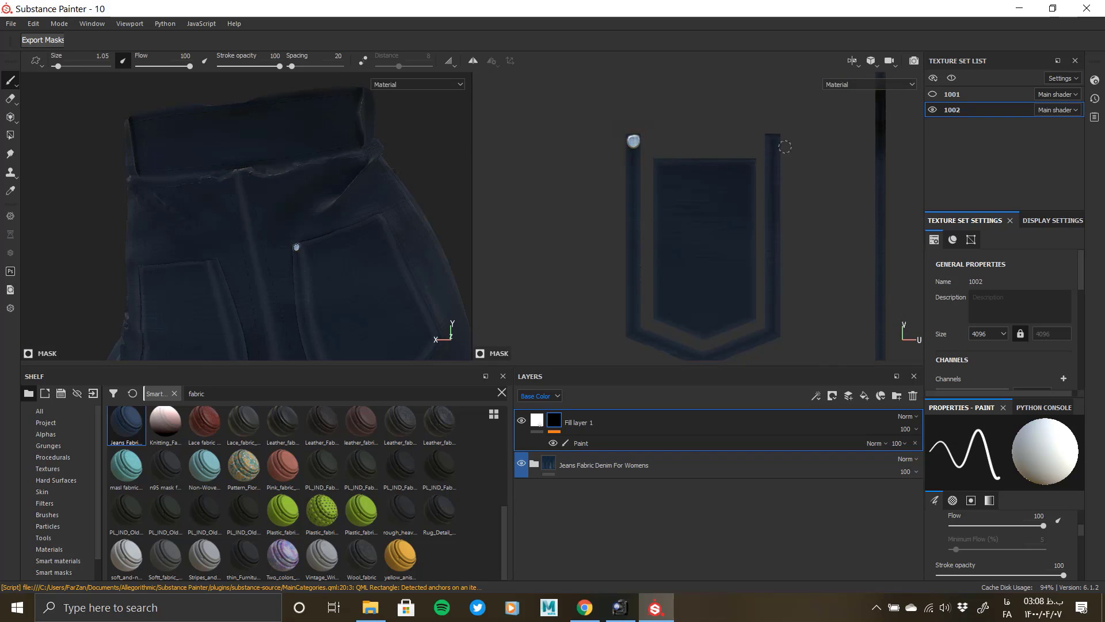
mouse_move(402, 233)
alt+mouse_down()
mouse_move(409, 219)
mouse_move(503, 212)
mouse_move(399, 218)
mouse_move(329, 242)
mouse_move(378, 259)
mouse_move(252, 274)
mouse_move(232, 239)
alt+mouse_up()
alt+right_drag(232, 240, 333, 276)
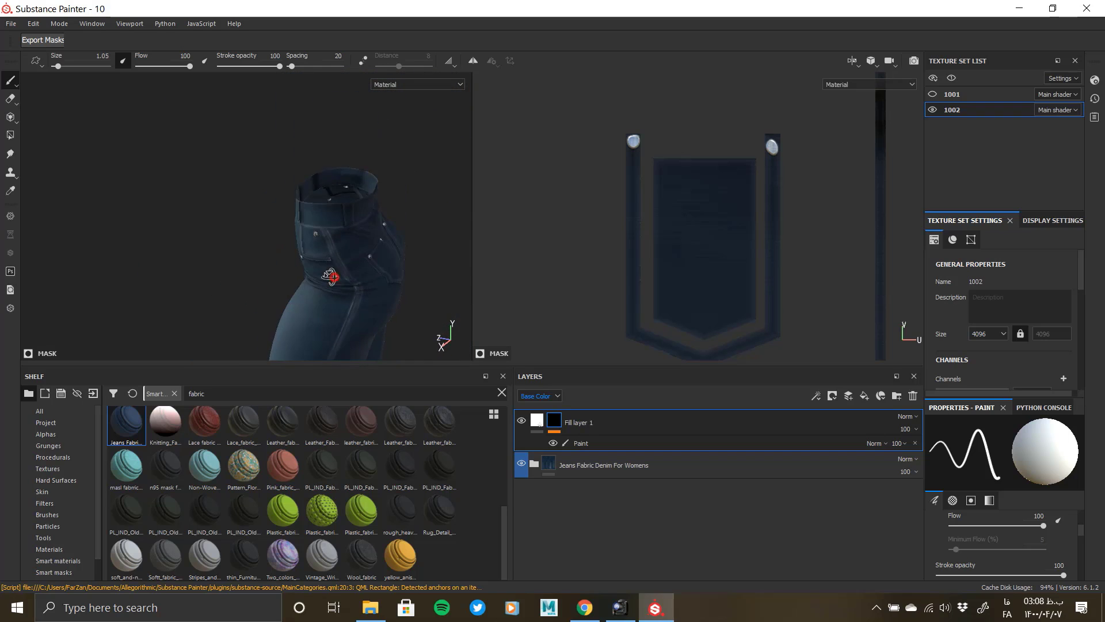
Paint a vertical row of four rivets on the back of the waistband with brush size 1.05.
alt+drag(333, 276, 264, 271)
alt+right_drag(350, 225, 329, 196)
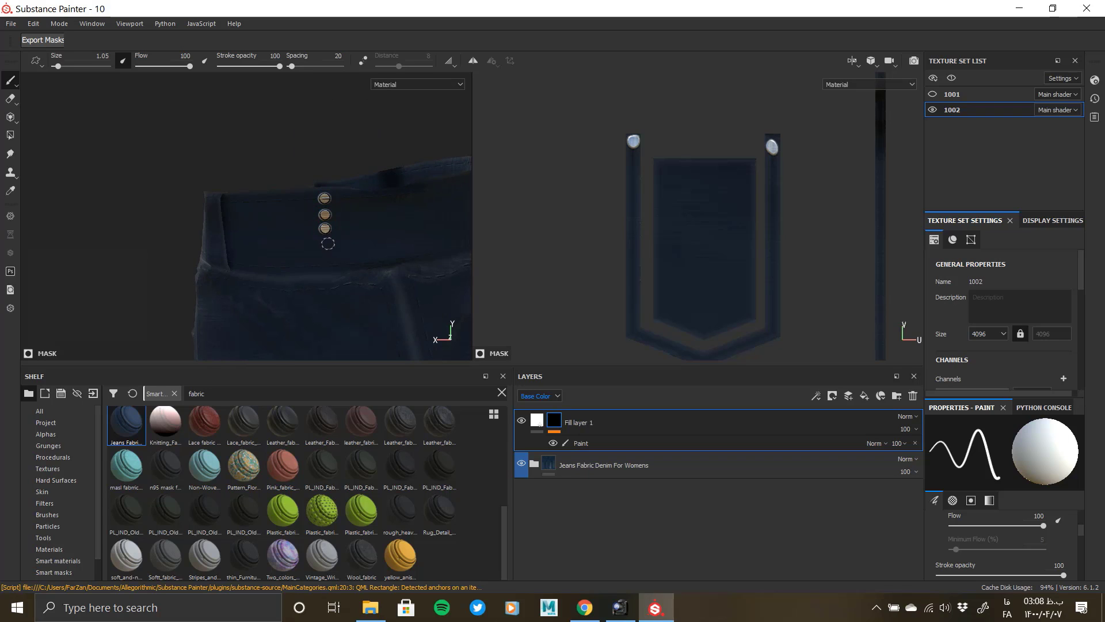
mouse_move(327, 267)
alt+mouse_down()
mouse_move(251, 233)
mouse_move(266, 226)
alt+mouse_up()
key(ctrl+z)
key(ctrl+z)
key(ctrl+z)
key(ctrl+z)
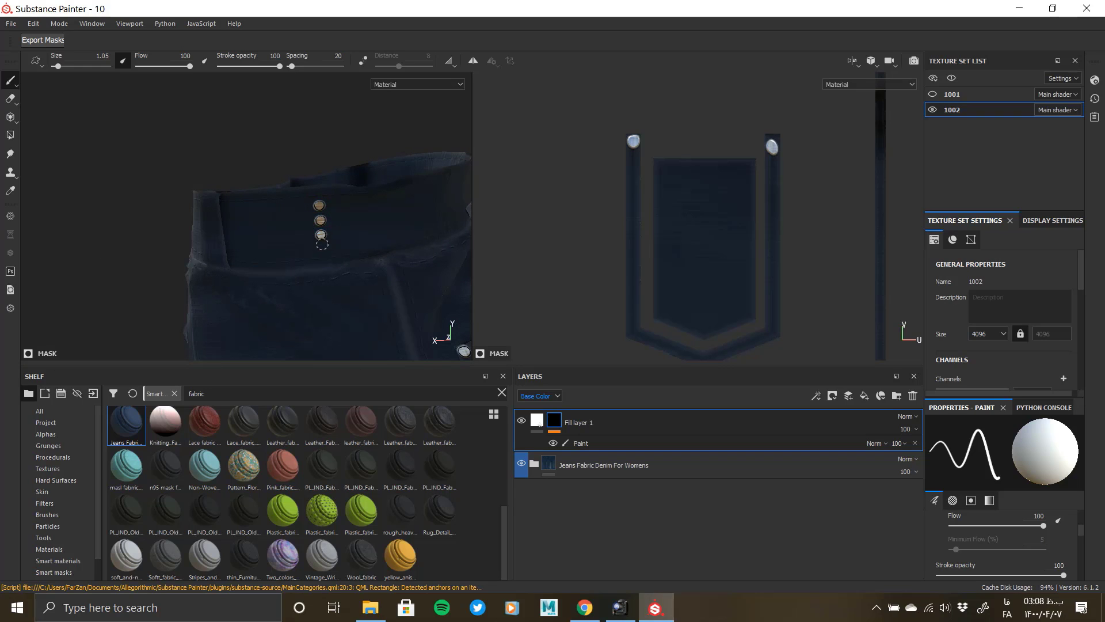
click(322, 249)
Paint two rivets near the hem of one trouser leg, one on each side of the seam.
scroll(276, 237, down, 4)
mouse_move(276, 237)
alt+mouse_down()
mouse_move(329, 288)
mouse_move(387, 212)
mouse_move(310, 263)
mouse_move(244, 246)
mouse_move(264, 249)
mouse_move(286, 218)
mouse_move(358, 254)
mouse_move(306, 271)
mouse_move(172, 279)
mouse_move(303, 271)
mouse_move(337, 230)
mouse_move(424, 270)
mouse_move(294, 87)
mouse_move(265, 86)
mouse_move(345, 228)
alt+mouse_up()
scroll(286, 218, up, 3)
scroll(285, 217, up, 3)
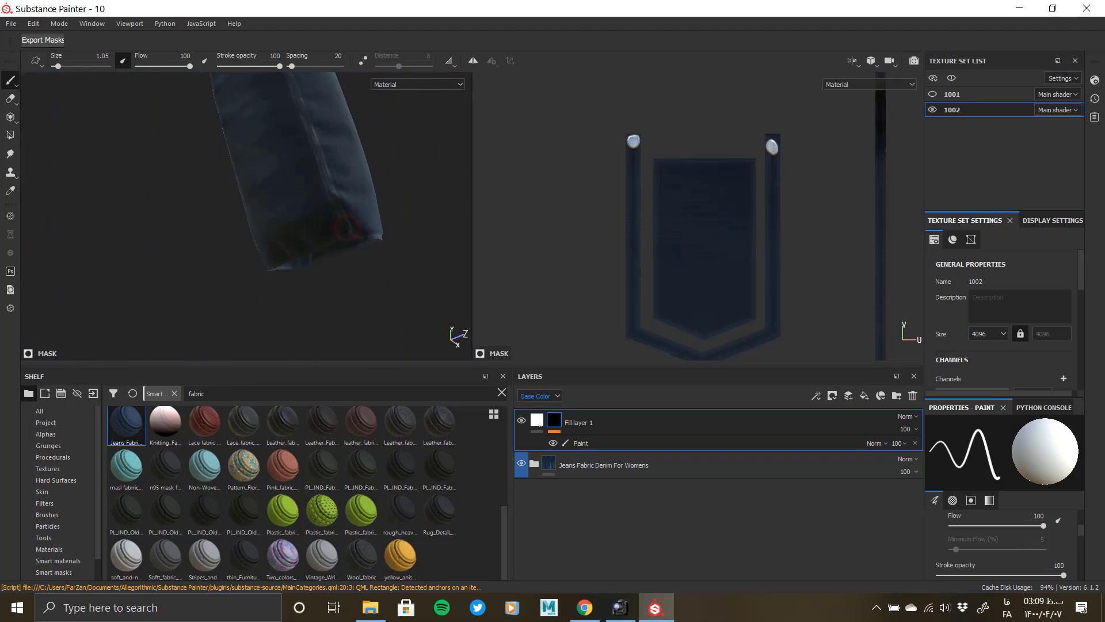
scroll(345, 227, up, 4)
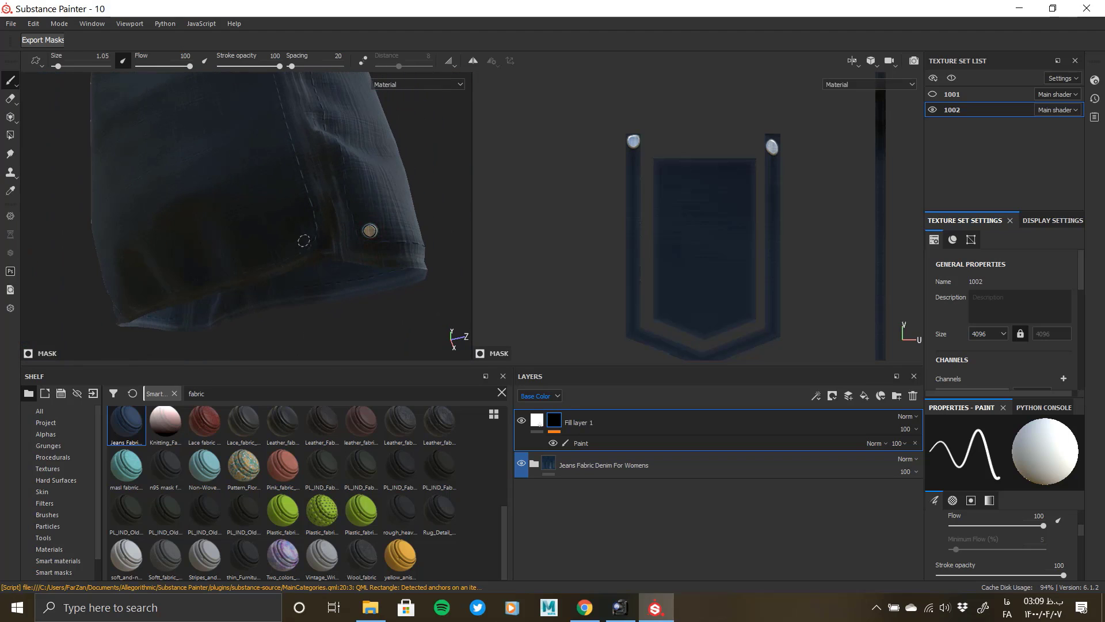
click(304, 240)
Paint matching rivets near the hem of the other trouser leg.
scroll(304, 240, down, 6)
mouse_move(304, 240)
alt+mouse_down()
mouse_move(338, 259)
mouse_move(179, 236)
alt+mouse_up()
scroll(282, 247, up, 7)
mouse_move(322, 270)
alt+mouse_down()
mouse_move(293, 272)
mouse_move(357, 254)
alt+mouse_up()
click(316, 280)
Erase the two upper painted buttons from the fly with the Eraser.
alt+right_drag(296, 220, 104, 213)
alt+middle_drag(299, 127, 318, 201)
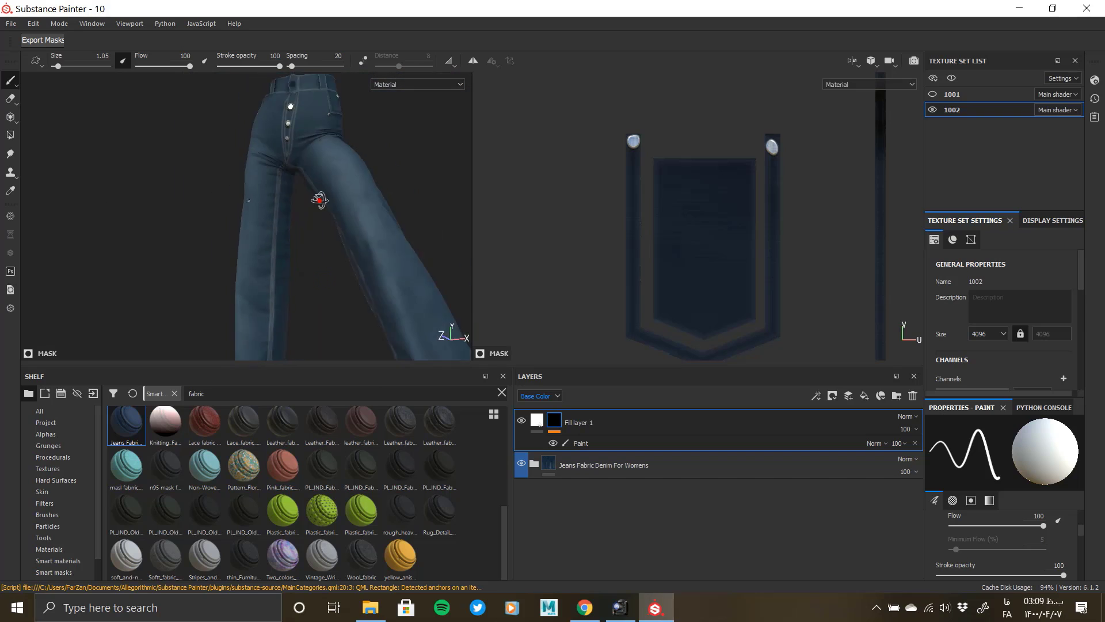
mouse_move(322, 255)
alt+mouse_down()
mouse_move(197, 237)
mouse_move(293, 231)
alt+mouse_up()
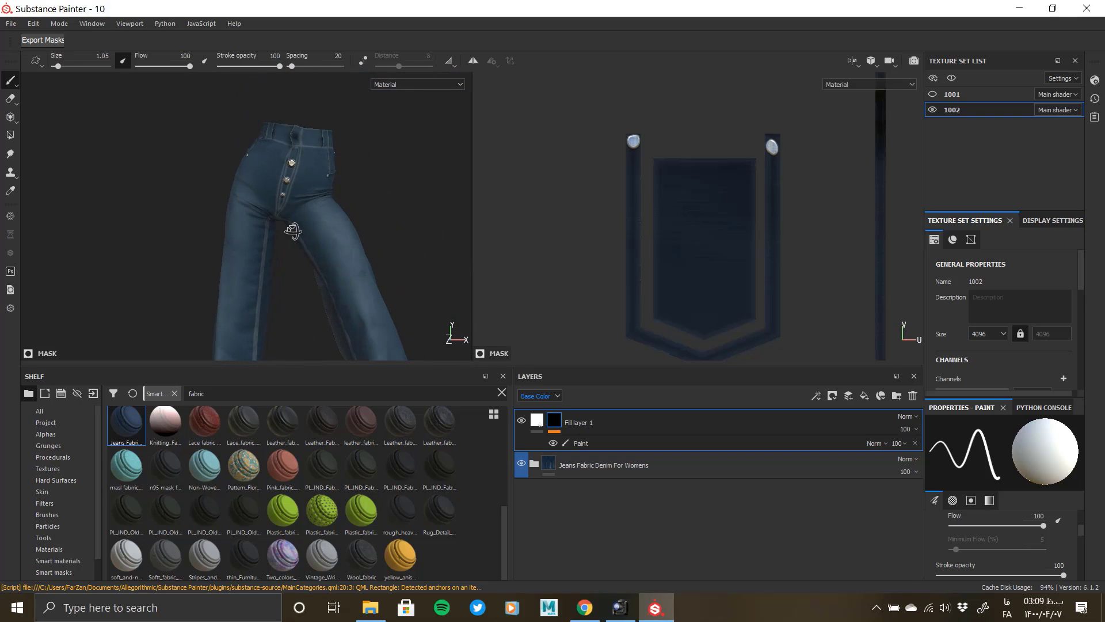
alt+right_drag(296, 184, 262, 274)
click(10, 99)
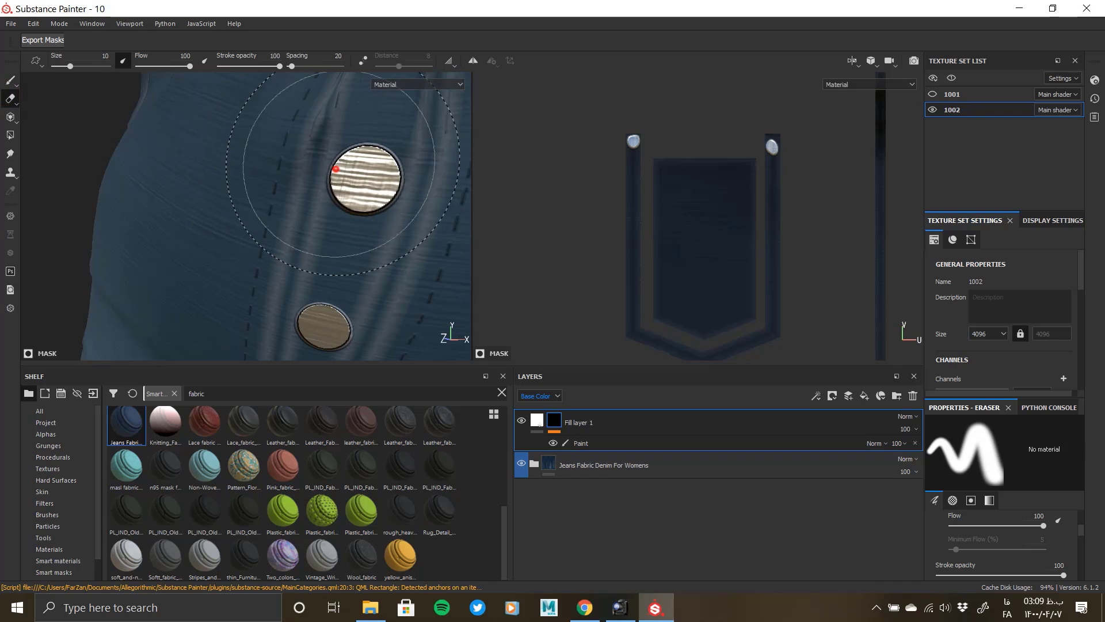
drag(344, 199, 378, 163)
drag(316, 322, 321, 308)
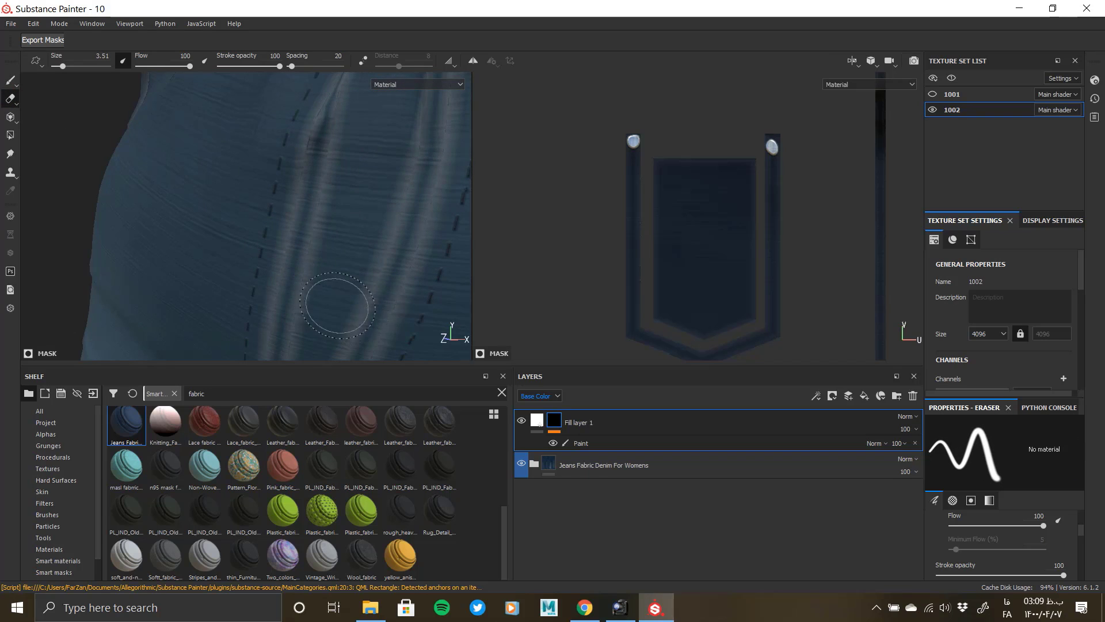
Try painting a zipper along the fly with the Zipper brush at size 1.76, continuing the stroke up to the waistband.
alt+middle_drag(339, 305, 352, 125)
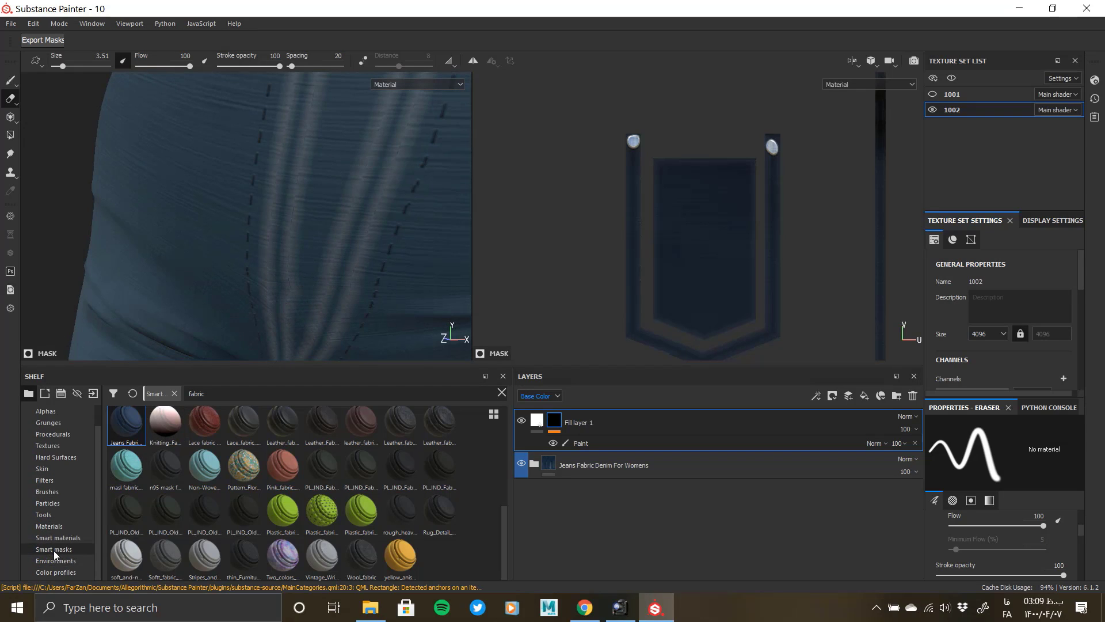
click(88, 514)
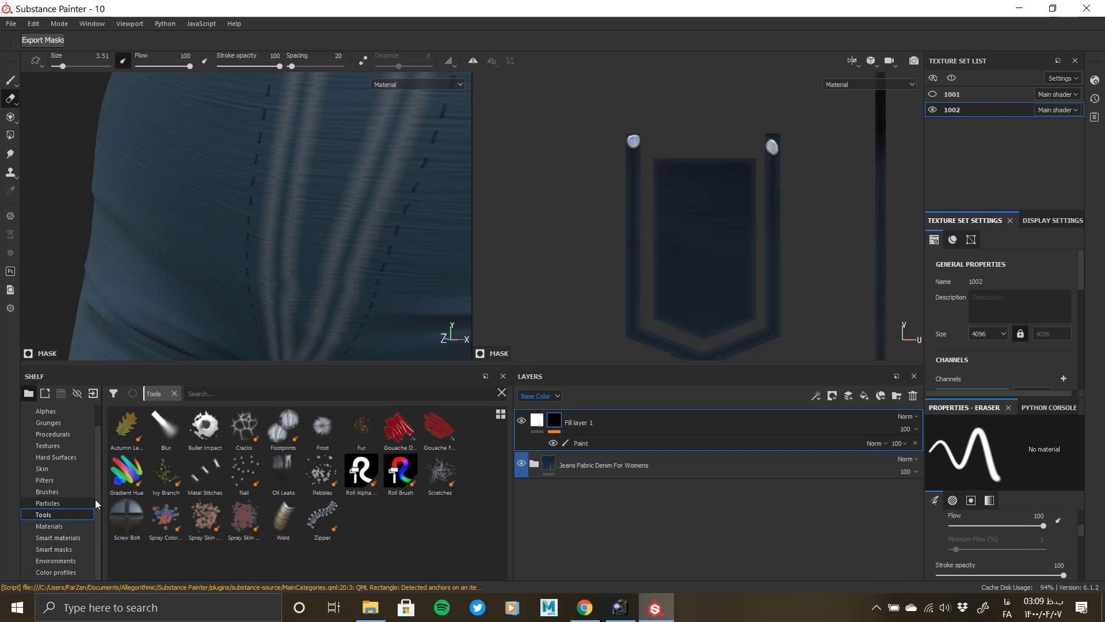
click(322, 518)
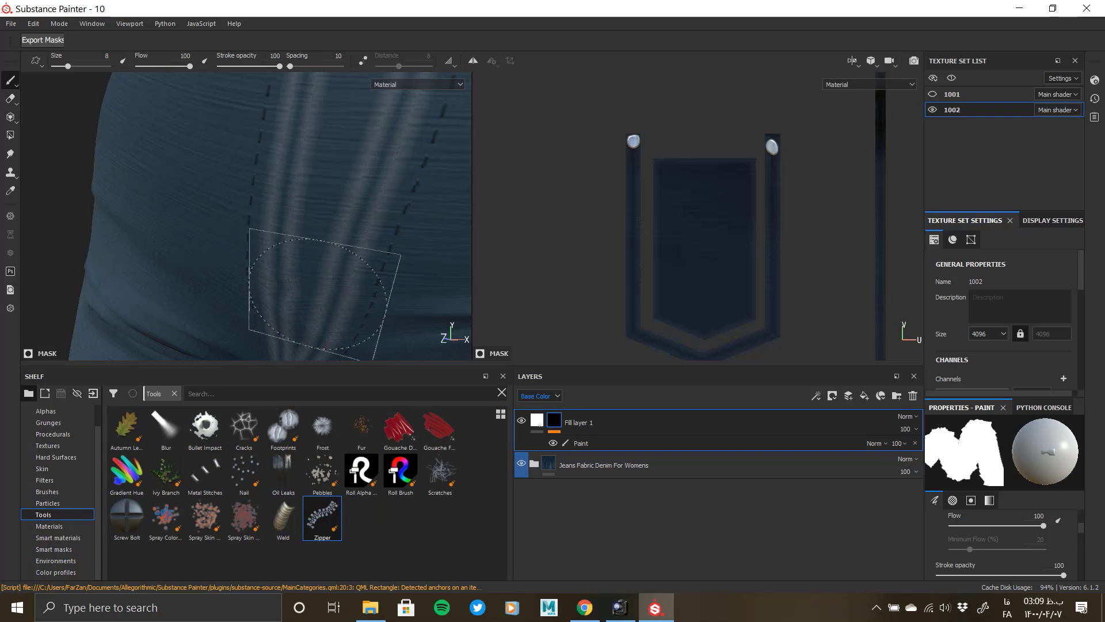
ctrl+right_drag(348, 269, 322, 261)
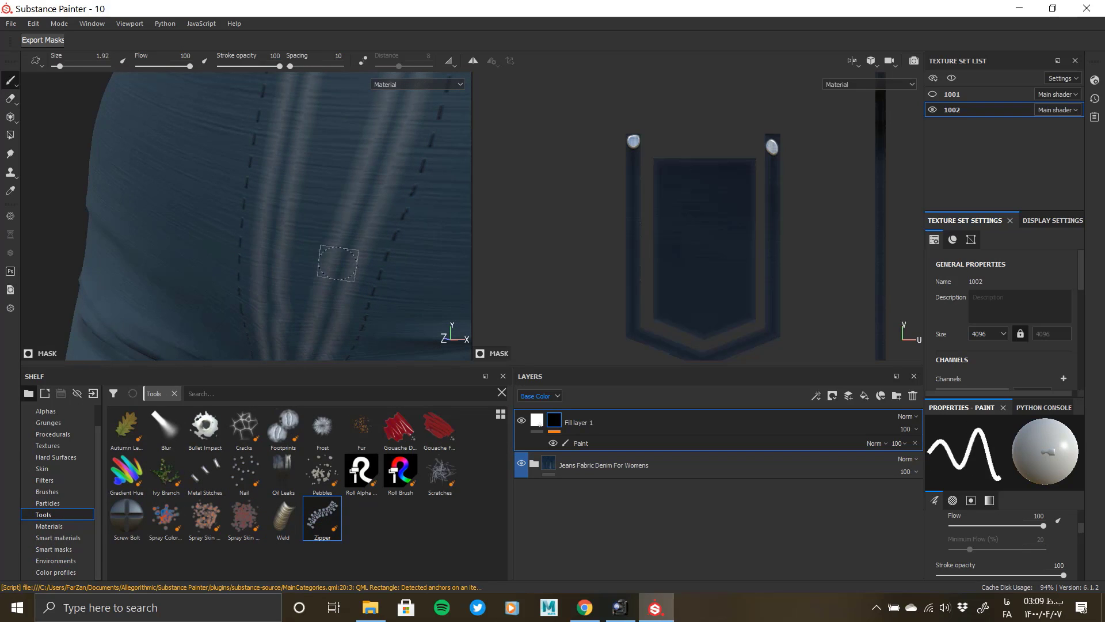
alt+drag(395, 311, 369, 300)
alt+right_drag(368, 299, 327, 274)
alt+drag(326, 274, 287, 291)
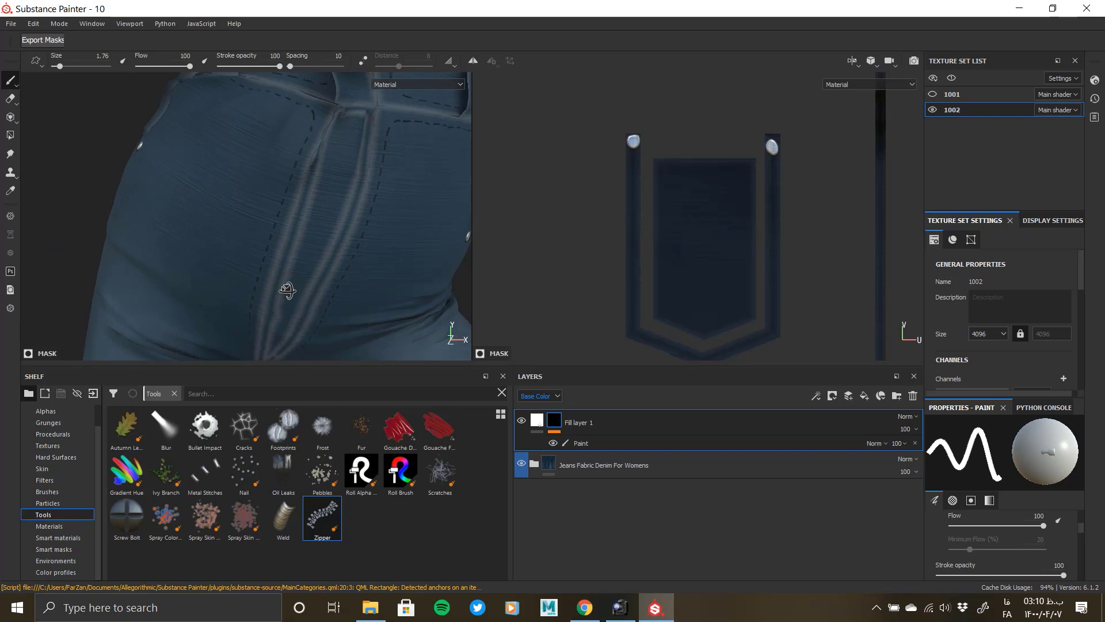
alt+right_drag(287, 292, 248, 258)
alt+drag(320, 272, 293, 269)
scroll(293, 268, up, 5)
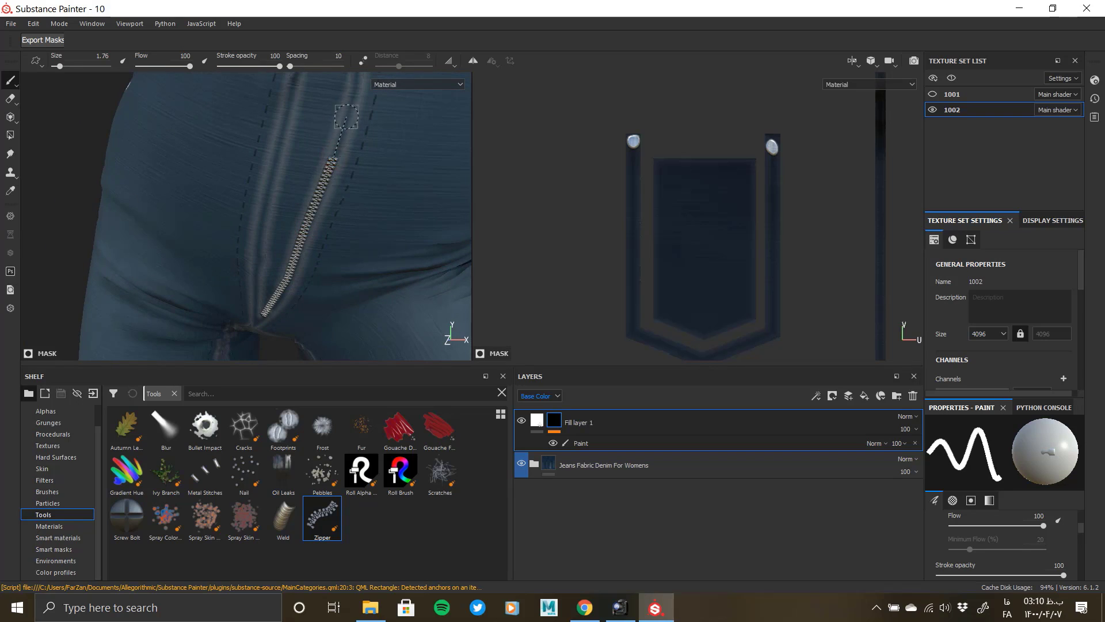
shift+click(360, 79)
mouse_move(360, 79)
alt+middle_down()
mouse_move(328, 215)
mouse_move(295, 280)
alt+middle_up()
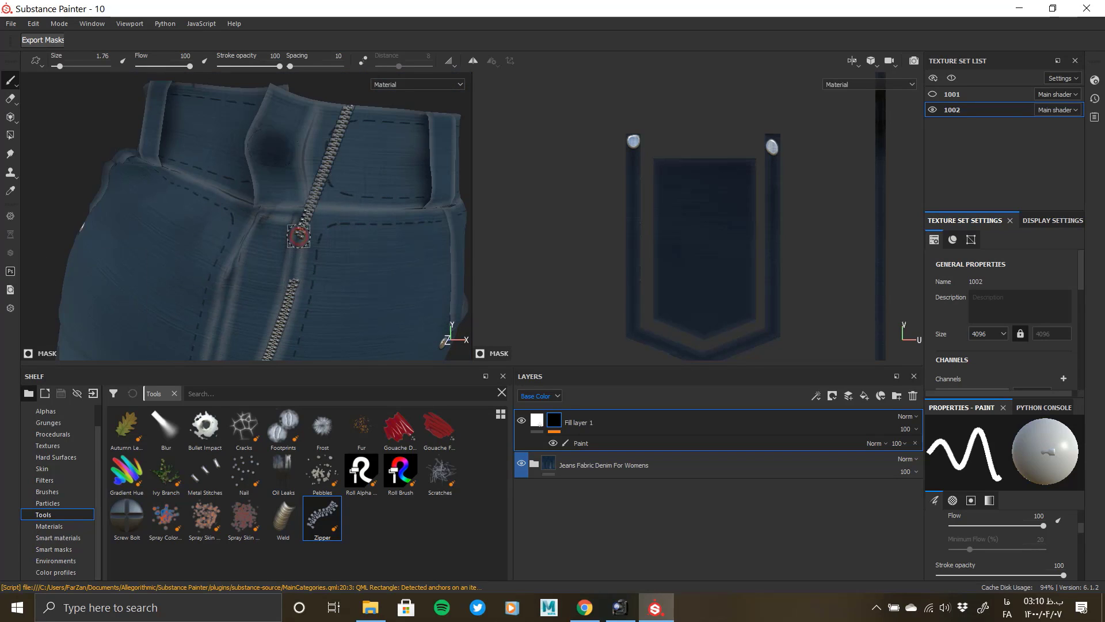
Undo the zipper strokes painted along the fly.
key(ctrl+z)
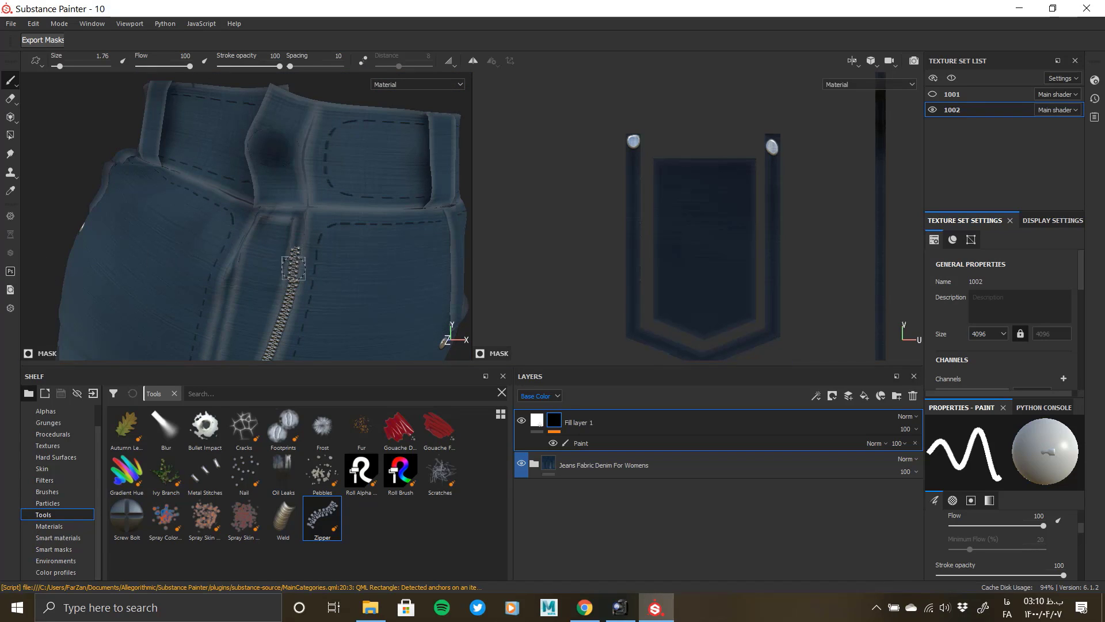
scroll(301, 231, down, 3)
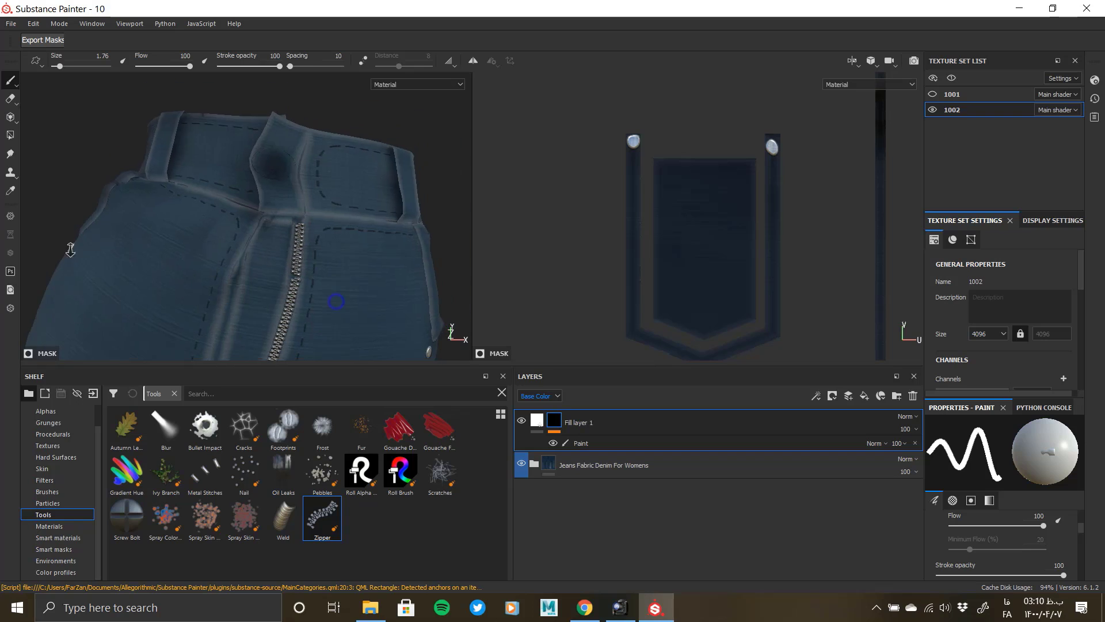
alt+drag(328, 306, 305, 283)
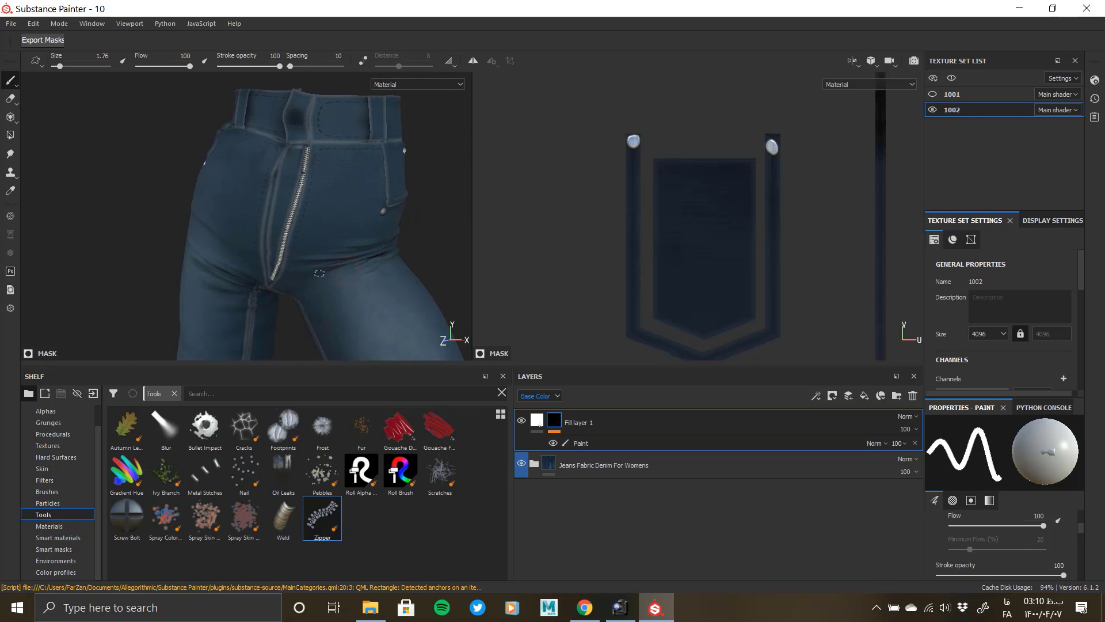
key(ctrl+z)
key(ctrl+z)
key(ctrl+z)
key(ctrl+z)
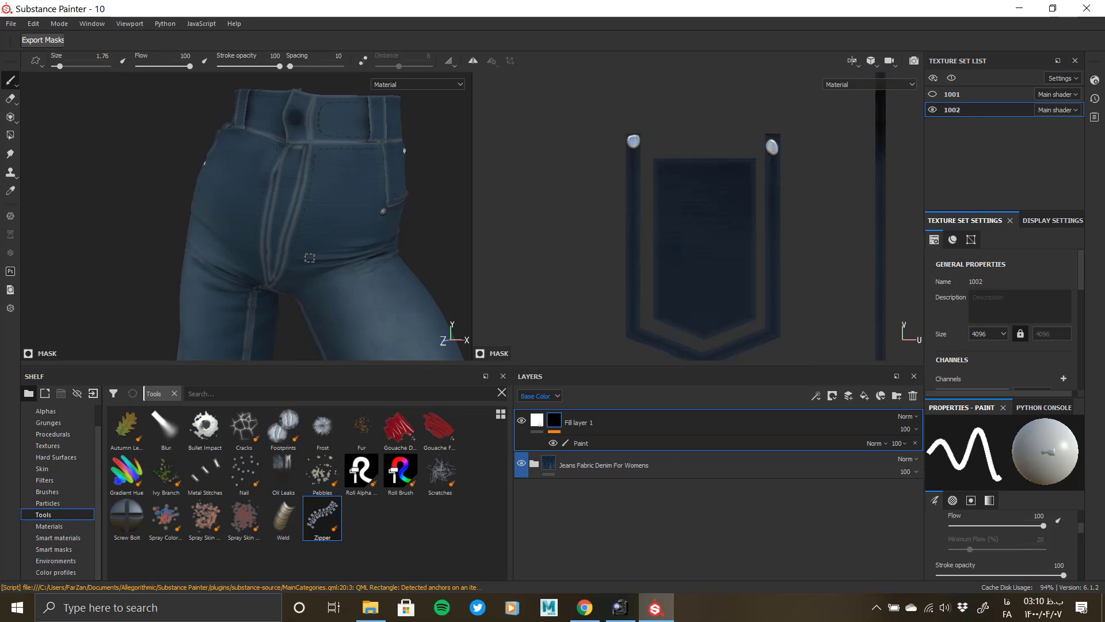
Try a smaller zipper along the fly and a curved one below the hip pocket with brush size 1.32.
alt+drag(266, 182, 327, 171)
alt+drag(396, 195, 276, 204)
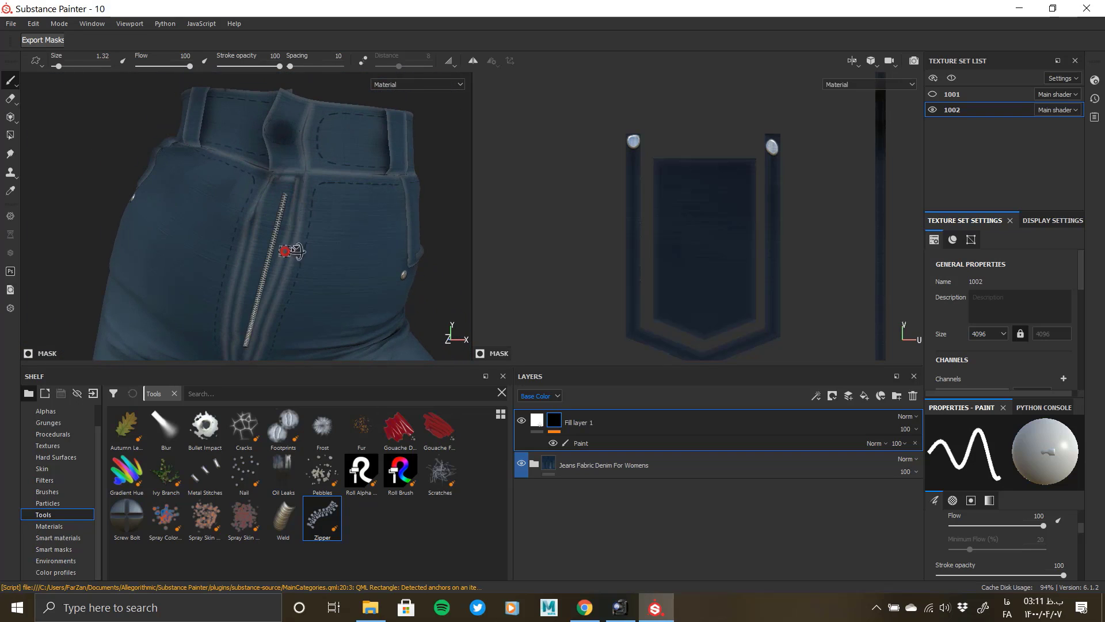
alt+drag(284, 251, 270, 181)
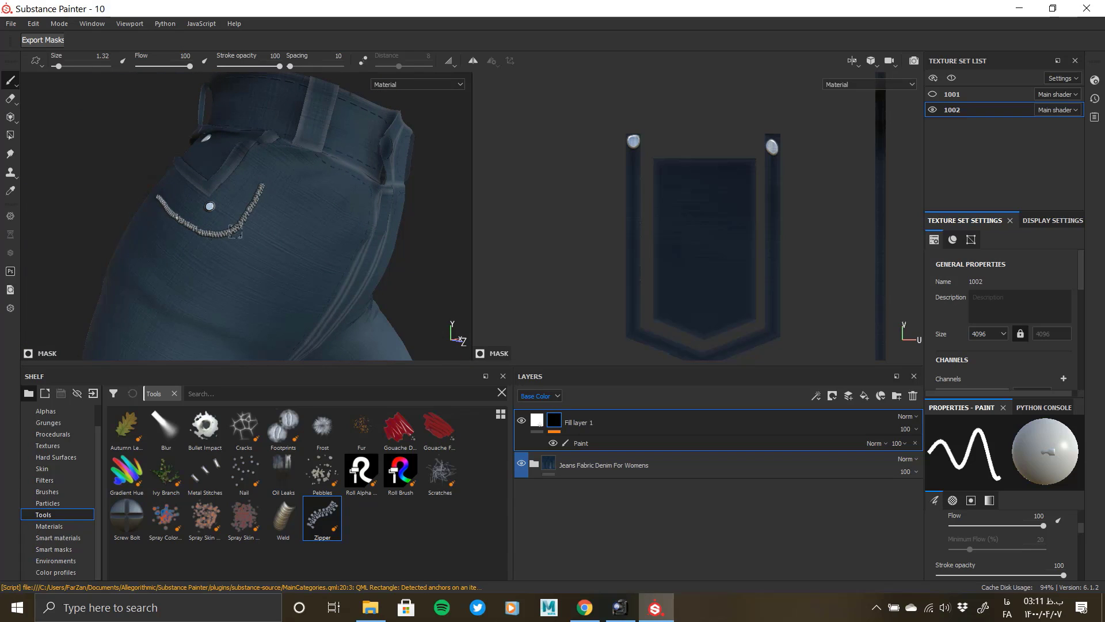
alt+drag(261, 190, 312, 252)
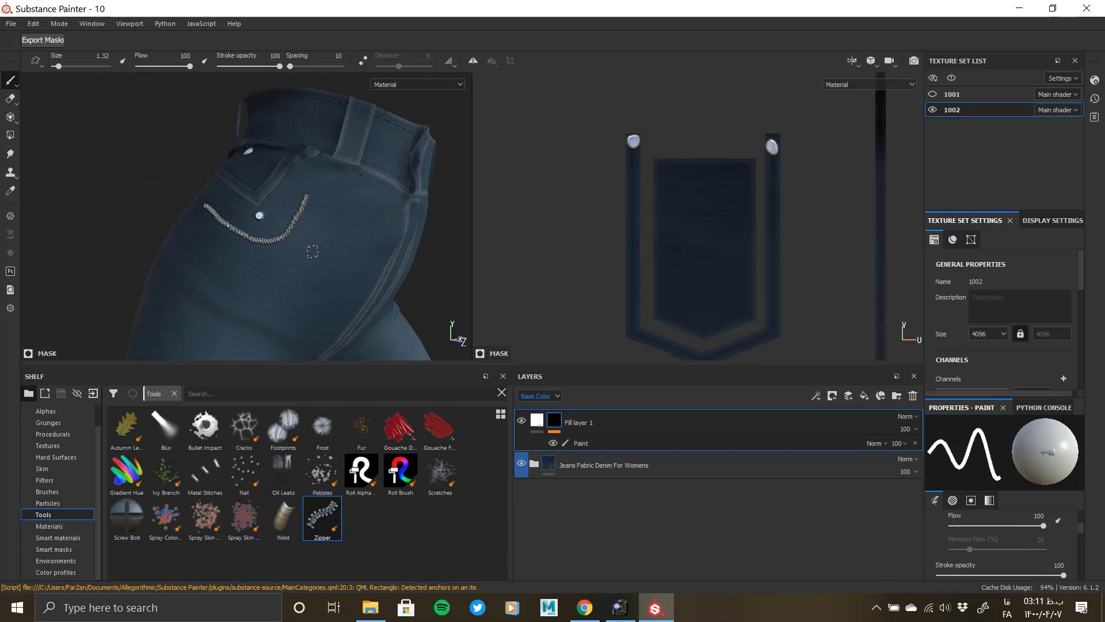
Try the Metal Stitches and Scratches brushes, painting scratch marks across the front of the jeans.
click(204, 473)
mouse_move(259, 291)
alt+mouse_down()
mouse_move(274, 310)
mouse_move(420, 221)
alt+mouse_up()
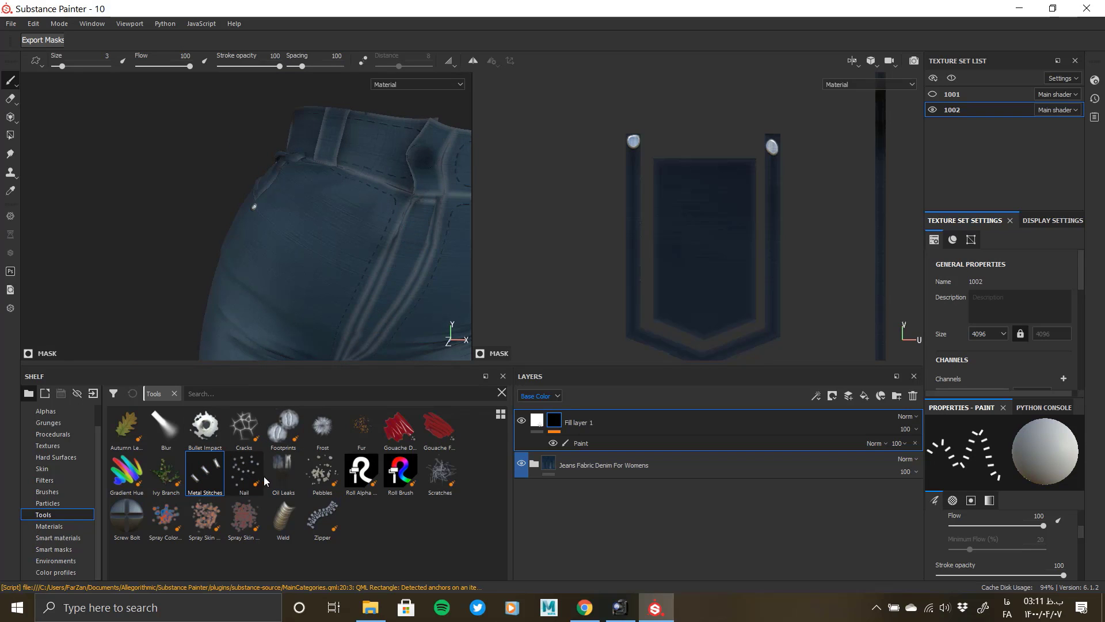
click(429, 486)
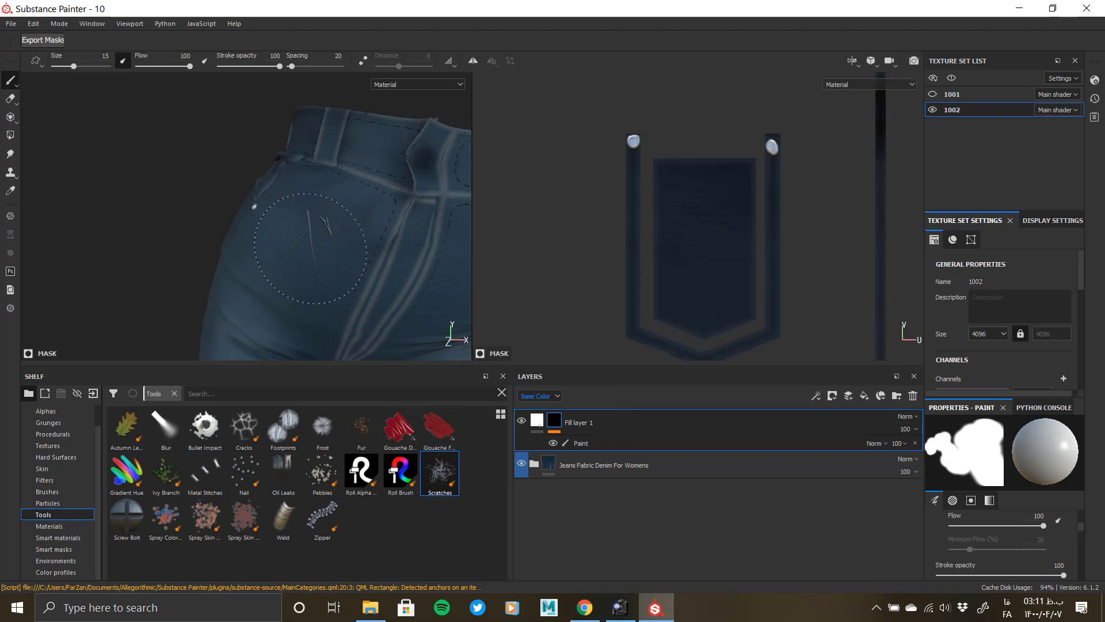
alt+drag(324, 257, 333, 207)
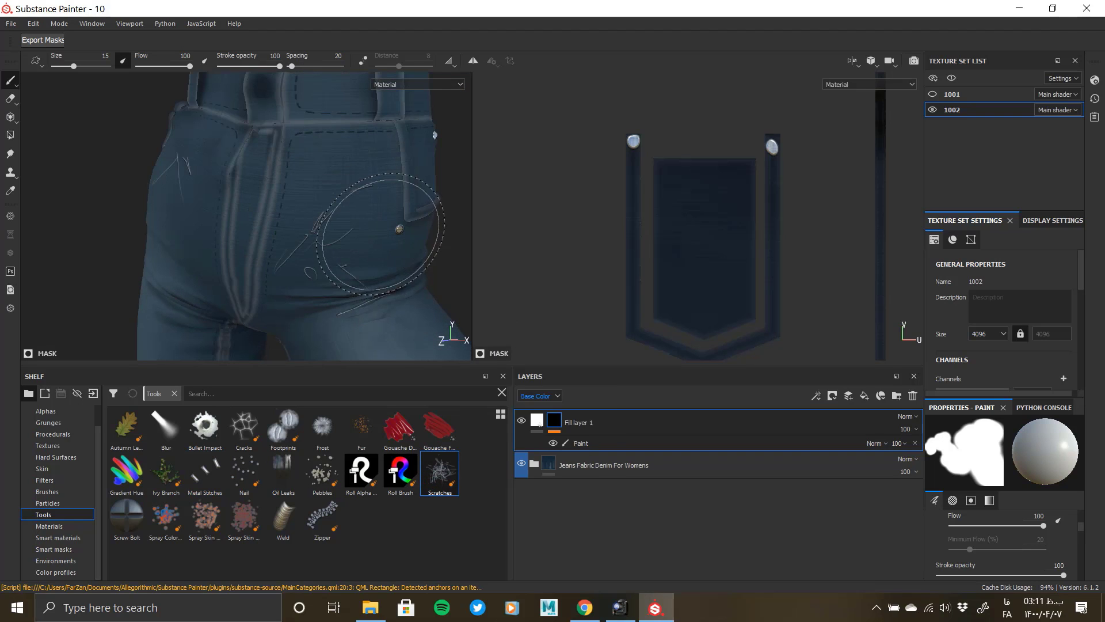
alt+right_drag(308, 247, 322, 276)
mouse_move(322, 277)
alt+mouse_down()
mouse_move(411, 292)
mouse_move(193, 276)
mouse_move(521, 291)
mouse_move(325, 281)
mouse_move(361, 299)
alt+mouse_up()
alt+middle_drag(349, 315, 286, 249)
mouse_move(286, 250)
alt+mouse_down()
mouse_move(247, 251)
mouse_move(310, 253)
mouse_move(219, 227)
alt+mouse_up()
click(913, 396)
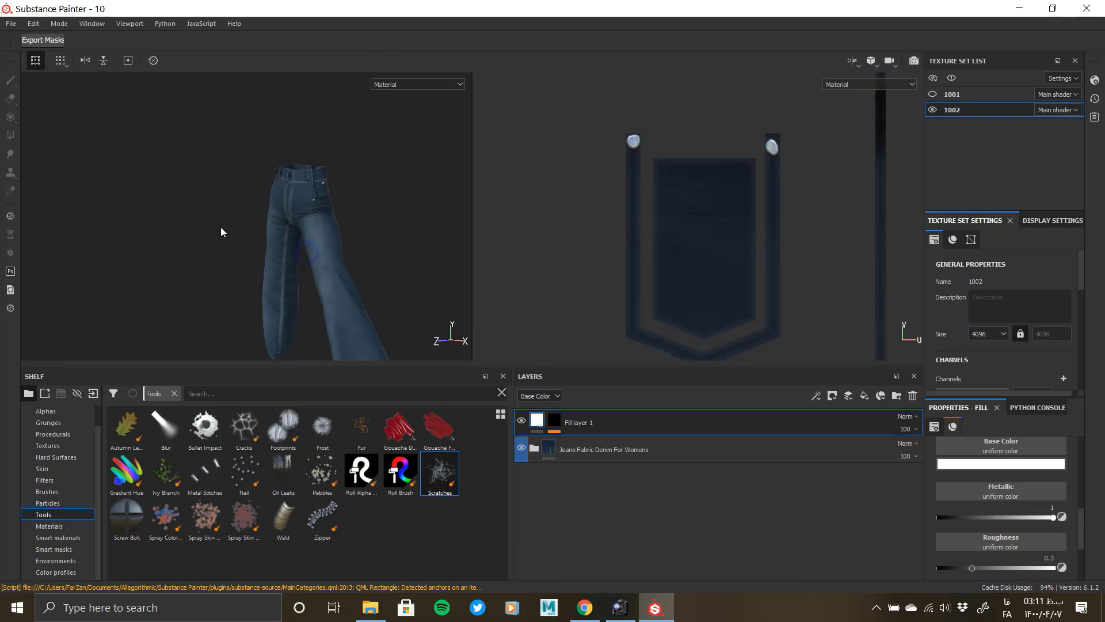
Show texture set 1001 again and inspect the shirt and jeans together around the waist.
click(932, 94)
alt+drag(281, 159, 324, 159)
alt+right_drag(301, 151, 316, 294)
alt+right_drag(296, 192, 330, 320)
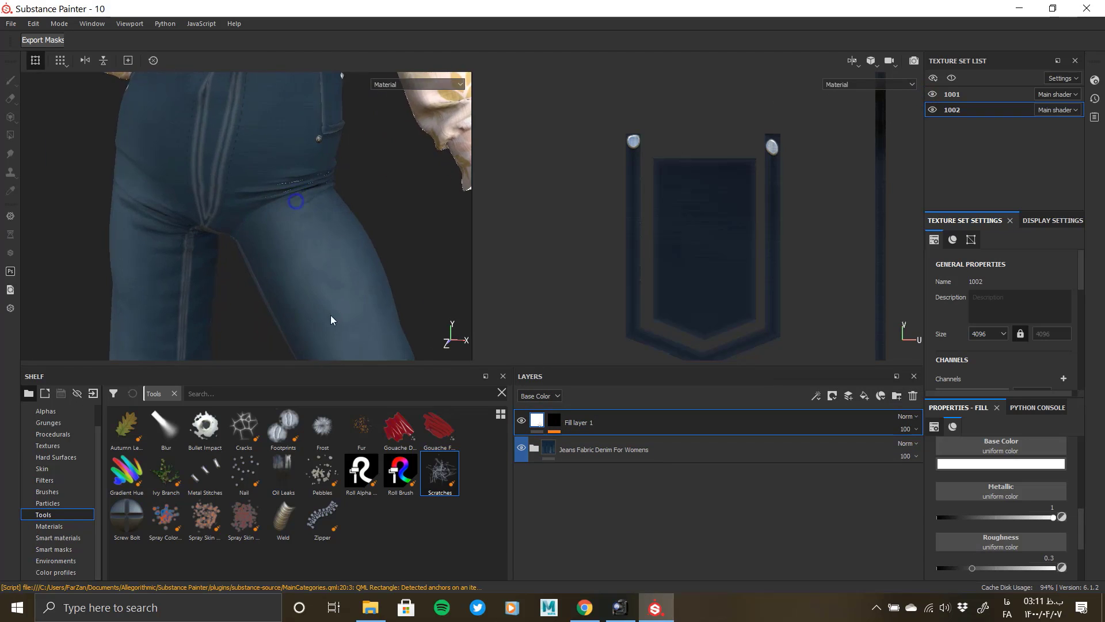
alt+middle_drag(270, 173, 333, 253)
alt+drag(210, 193, 322, 199)
alt+right_drag(311, 253, 259, 190)
alt+drag(287, 201, 230, 201)
alt+middle_drag(245, 201, 238, 296)
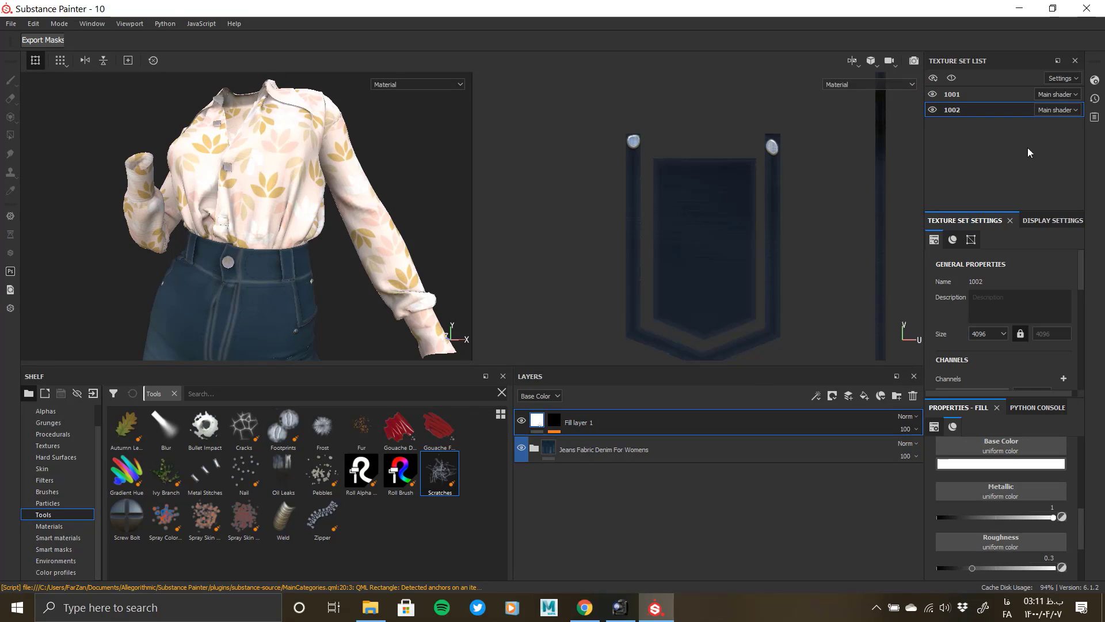
Add a fill layer with a black mask above Fill layer 3 copy 1 in texture set 1001.
ctrl+alt+right_click(226, 264)
alt+drag(226, 265, 215, 274)
alt+right_drag(215, 274, 249, 253)
click(647, 422)
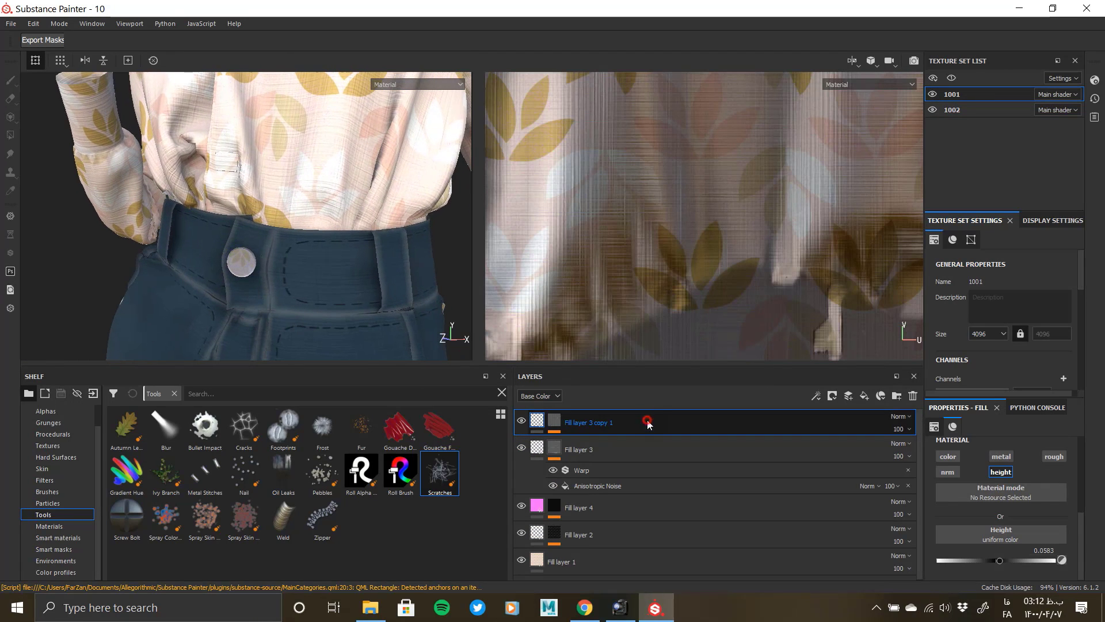
click(868, 395)
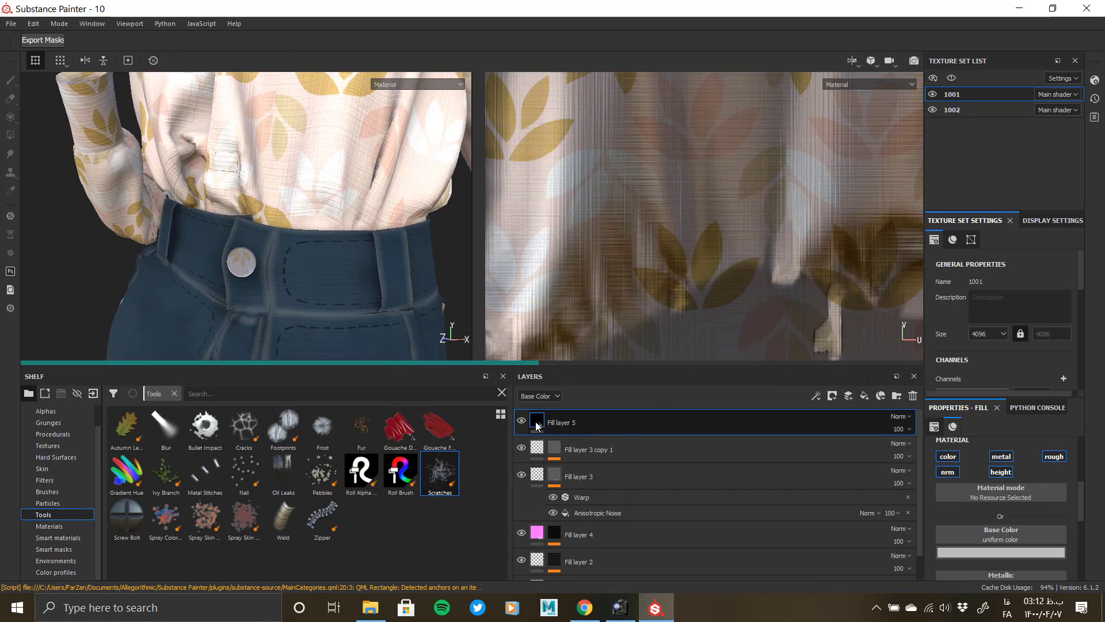
right_click(536, 425)
click(580, 87)
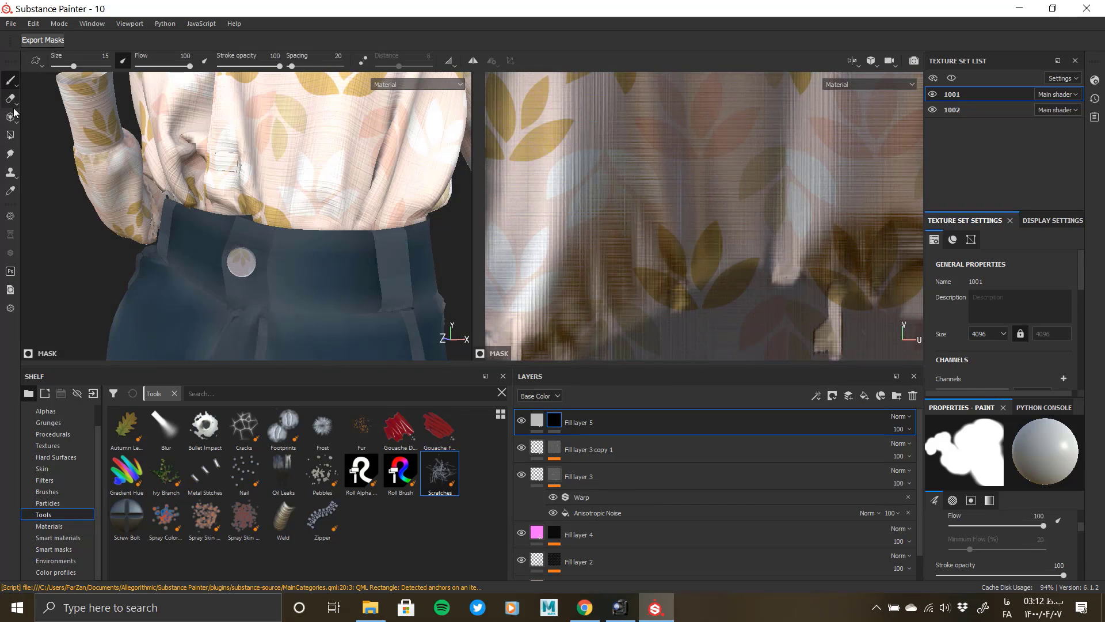
Reveal the new fill layer on the round waistband button by polygon-filling its UV islands in the mask.
click(10, 135)
scroll(690, 334, down, 10)
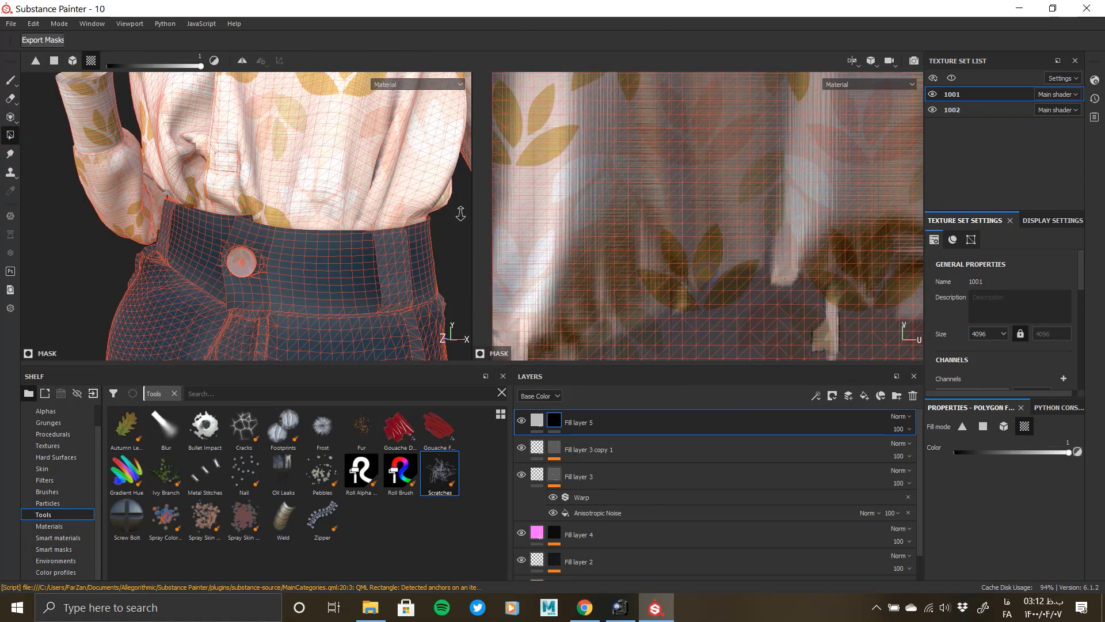
alt+middle_drag(691, 334, 506, 109)
alt+middle_drag(846, 283, 619, 202)
scroll(615, 201, up, 4)
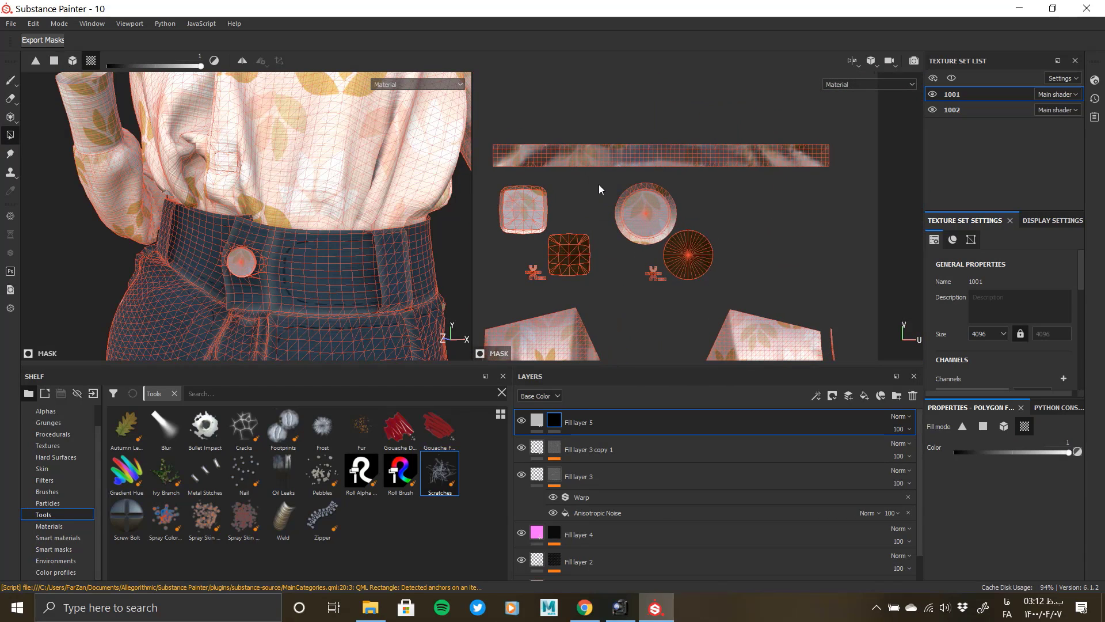
drag(604, 178, 723, 293)
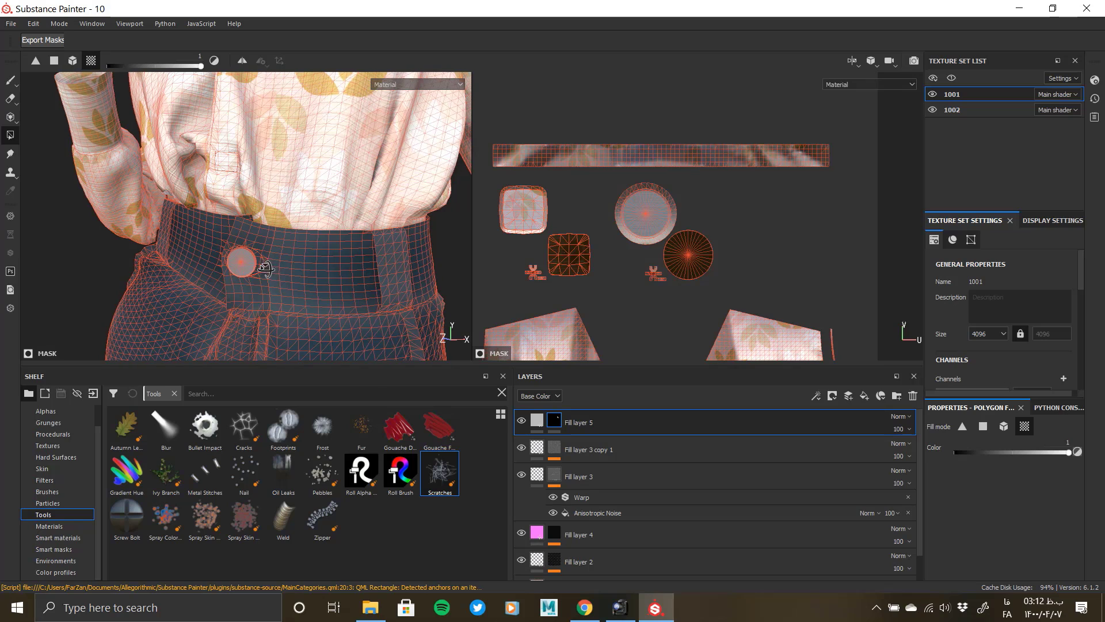
Compare the round button with Fill layer 5 hidden and shown, and darken the layer's base color to a mid gray.
alt+drag(271, 266, 266, 322)
click(537, 421)
click(521, 421)
click(521, 421)
scroll(252, 281, up, 3)
scroll(263, 318, up, 2)
scroll(955, 472, down, 3)
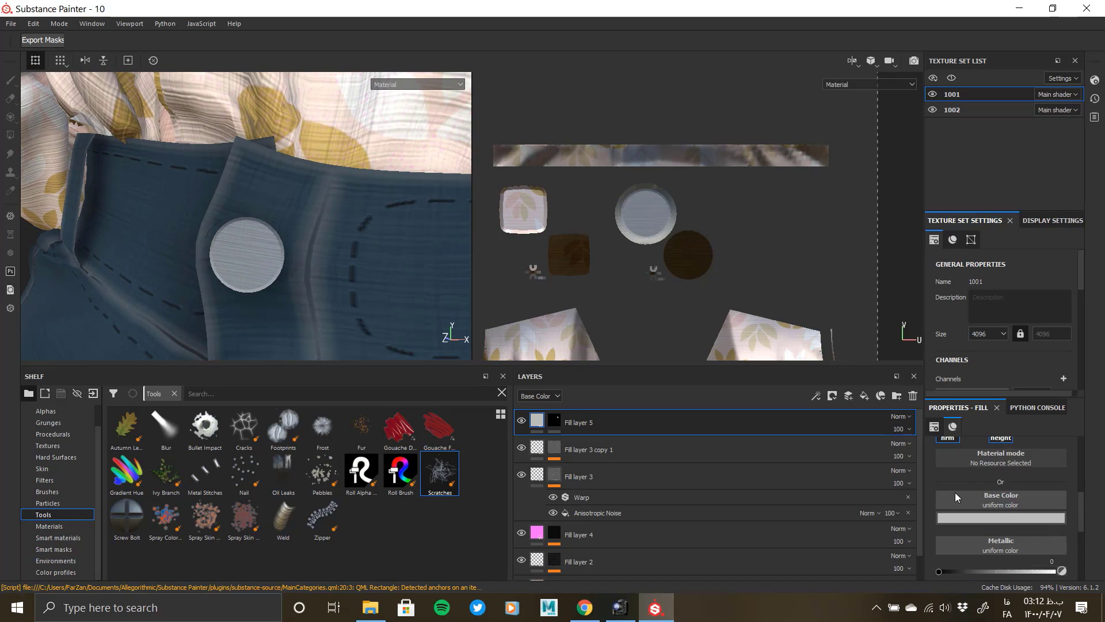
scroll(995, 531, up, 1)
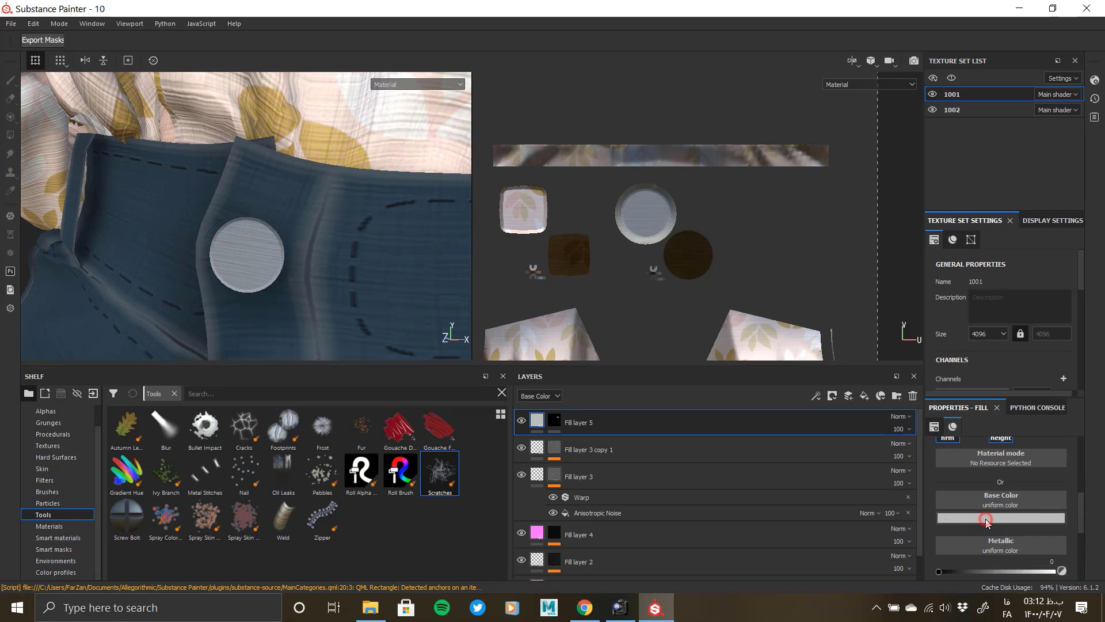
click(987, 518)
drag(968, 440, 926, 485)
click(925, 488)
scroll(949, 538, down, 2)
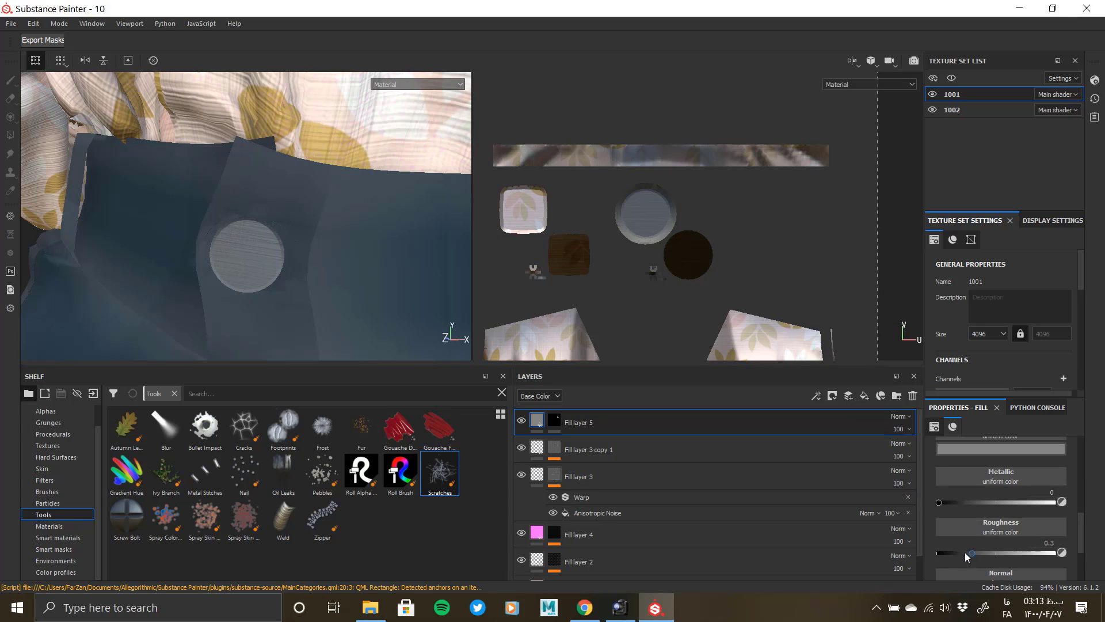
Set the metallic value of Fill layer 5 to 0.6553 and its roughness to 0.6311.
drag(999, 502, 1017, 500)
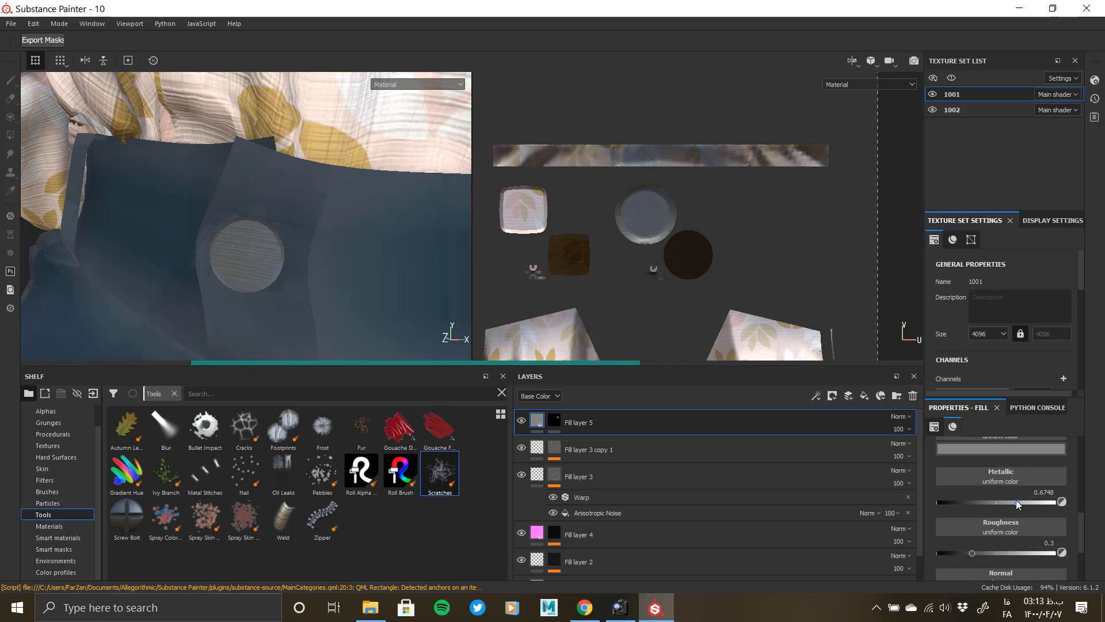
click(989, 503)
drag(973, 553, 1011, 553)
drag(986, 500, 1014, 500)
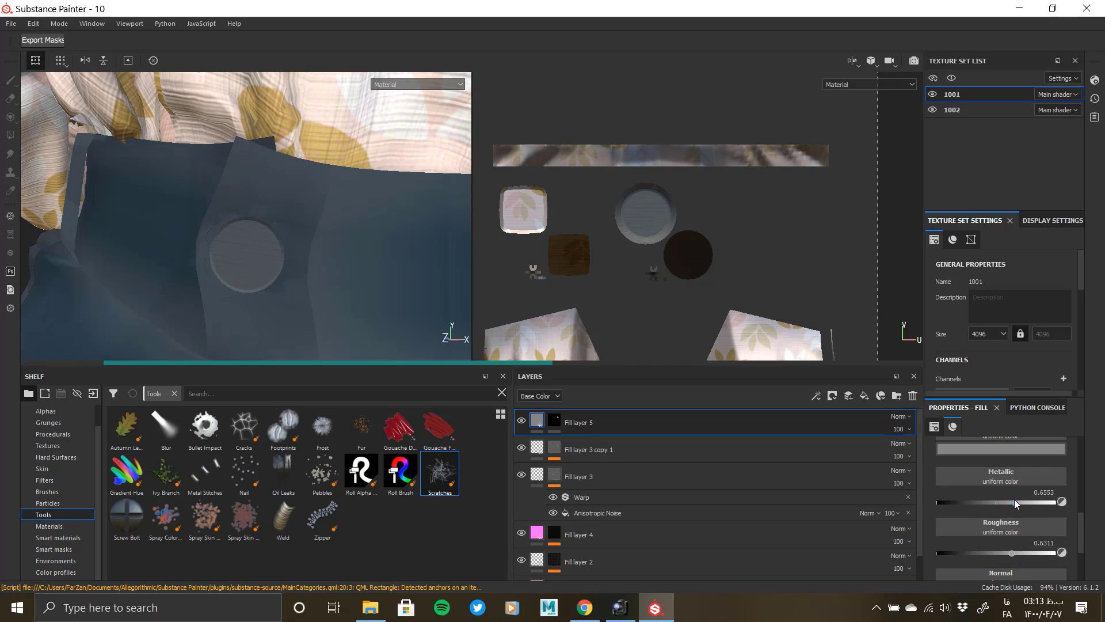
Lighten the base color of Fill layer 5 to a lighter gray and check the shirt's front.
scroll(1002, 489, up, 1)
click(1000, 482)
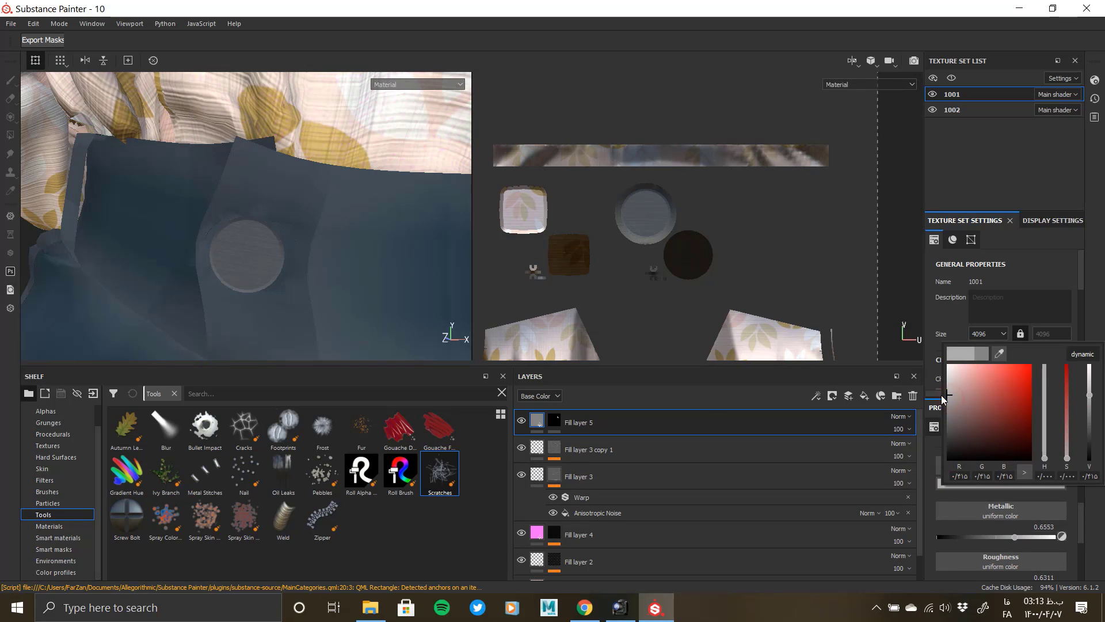
alt+drag(268, 275, 356, 299)
alt+right_drag(355, 299, 371, 217)
alt+middle_drag(370, 218, 363, 328)
alt+drag(364, 328, 254, 293)
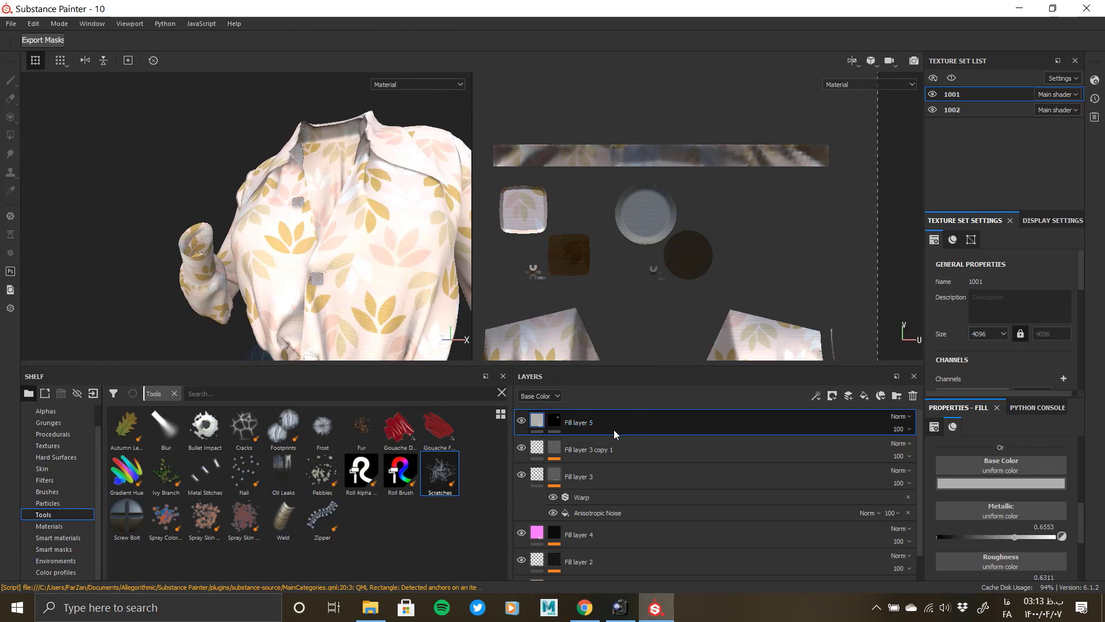
Group the shirt layers from Fill layer 3 copy 1 down to Fill layer 1 in a new collapsed folder beneath Fill layer 5.
click(599, 447)
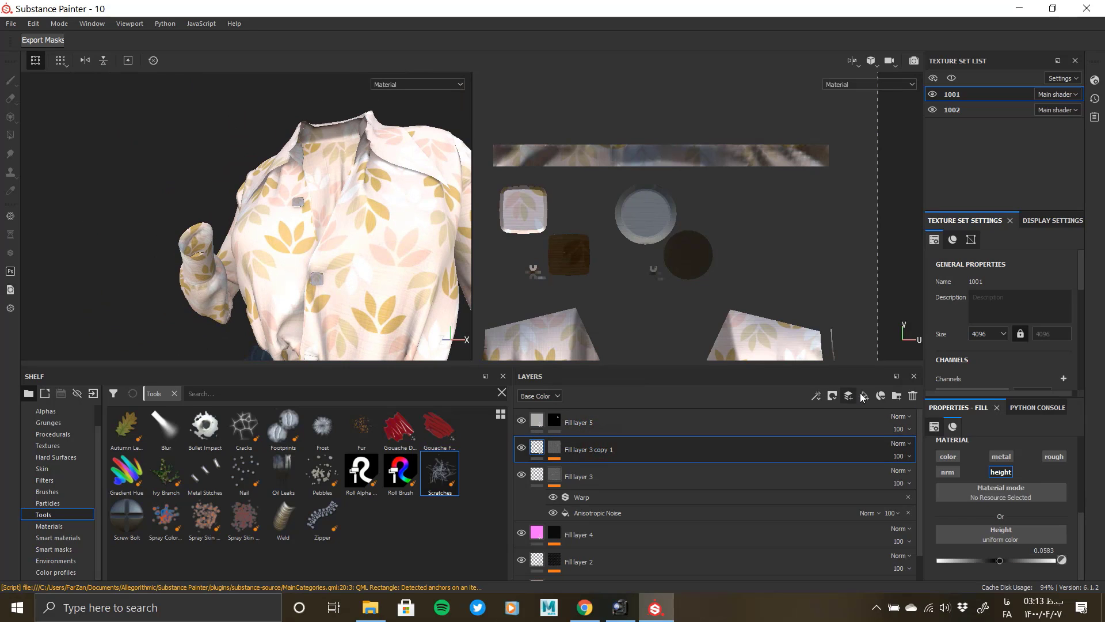
click(897, 396)
scroll(771, 504, down, 2)
shift+click(627, 558)
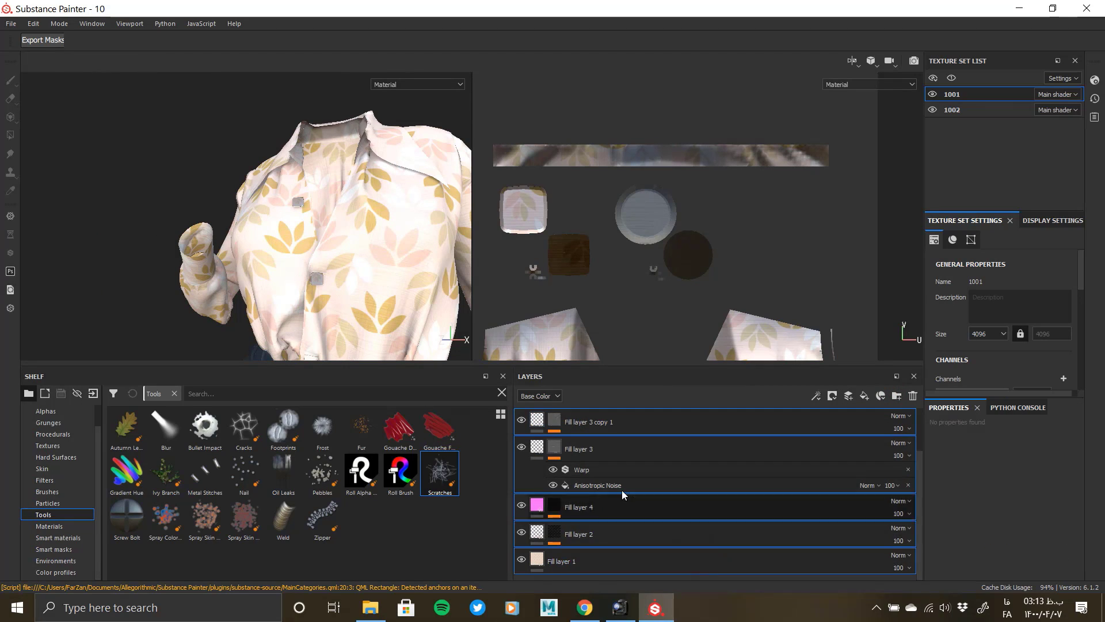
scroll(622, 493, up, 2)
drag(613, 486, 567, 442)
click(534, 448)
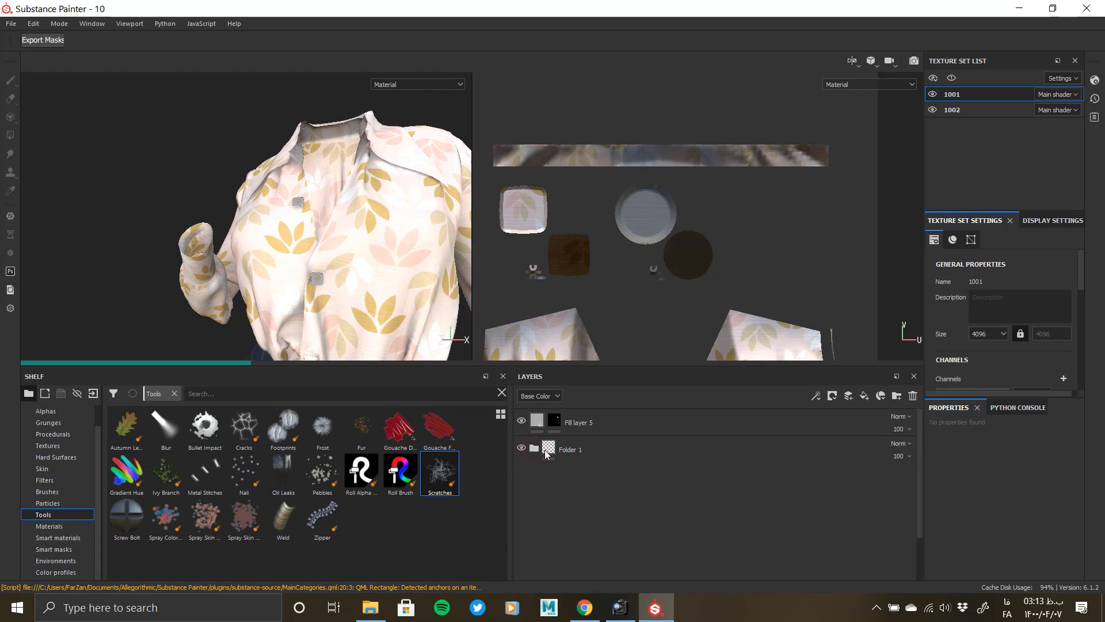
Give Folder 1 a white mask and polygon-fill the button UV islands with black to exclude them from the shirt texture.
right_click(549, 450)
click(584, 264)
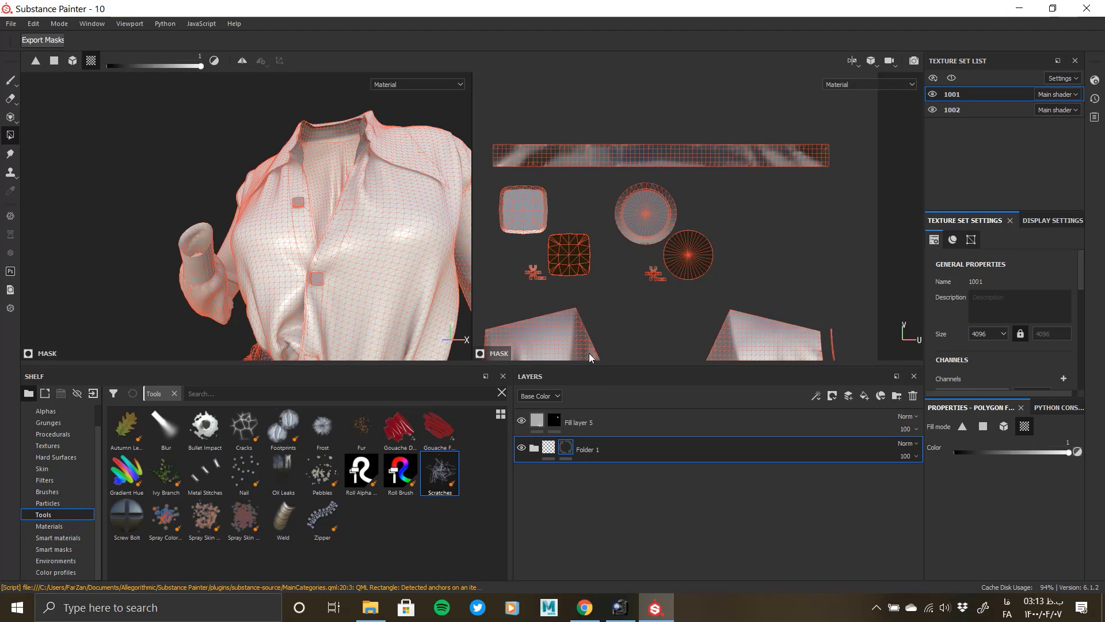
right_click(548, 450)
click(603, 253)
key(4)
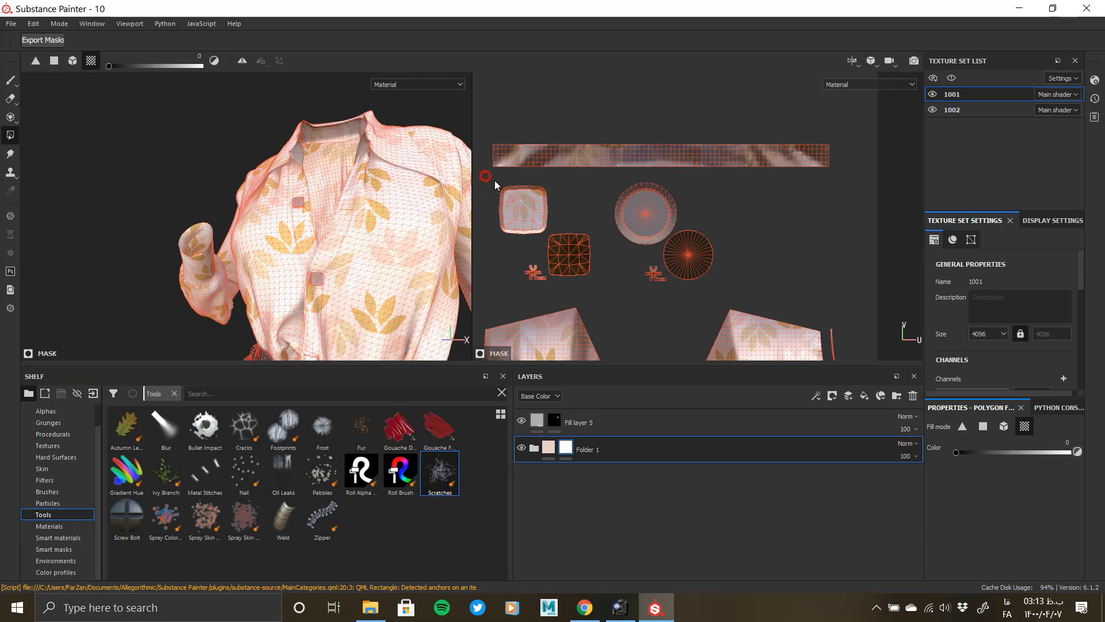
drag(495, 183, 748, 292)
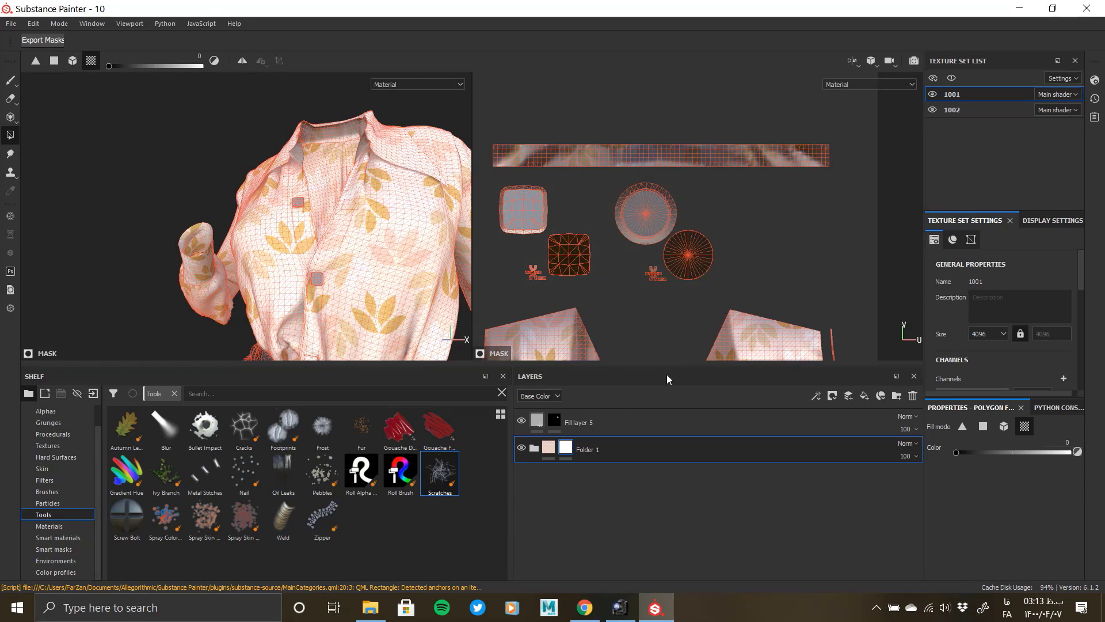
Add a fill layer above Fill layer 5 with a black mask that reveals only the square shirt button's UV islands.
click(564, 422)
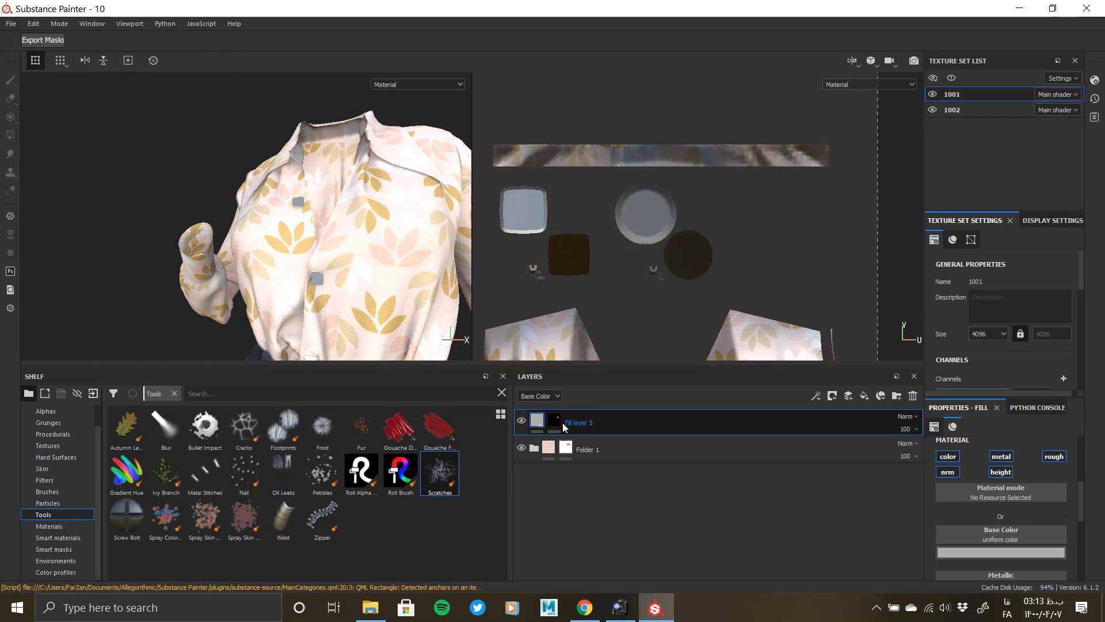
click(864, 396)
right_click(532, 429)
click(586, 81)
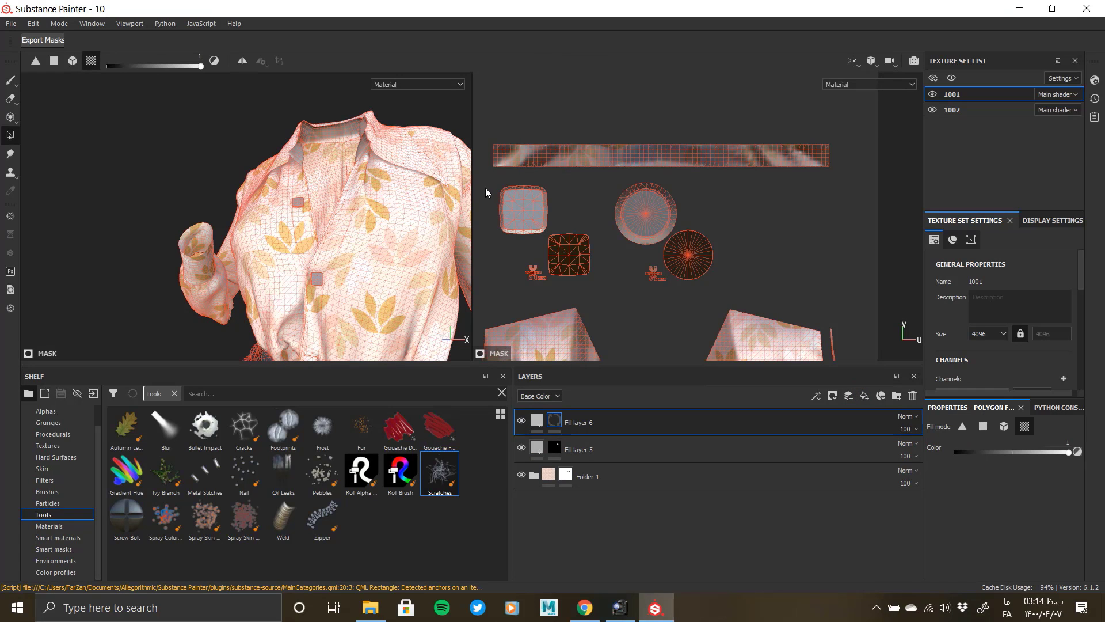
click(541, 422)
Set the base color of Fill layer 6 on the square shirt buttons to white.
alt+middle_drag(335, 216, 409, 242)
alt+right_drag(409, 242, 412, 316)
alt+middle_drag(412, 316, 357, 276)
alt+right_drag(357, 277, 365, 313)
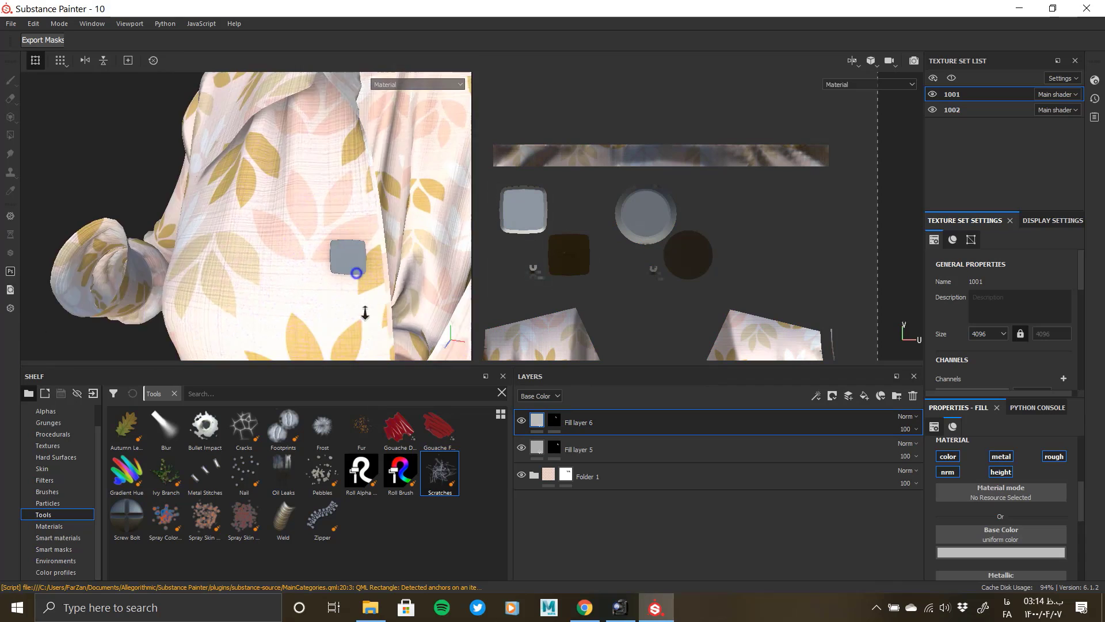
alt+drag(365, 313, 428, 246)
scroll(972, 517, down, 2)
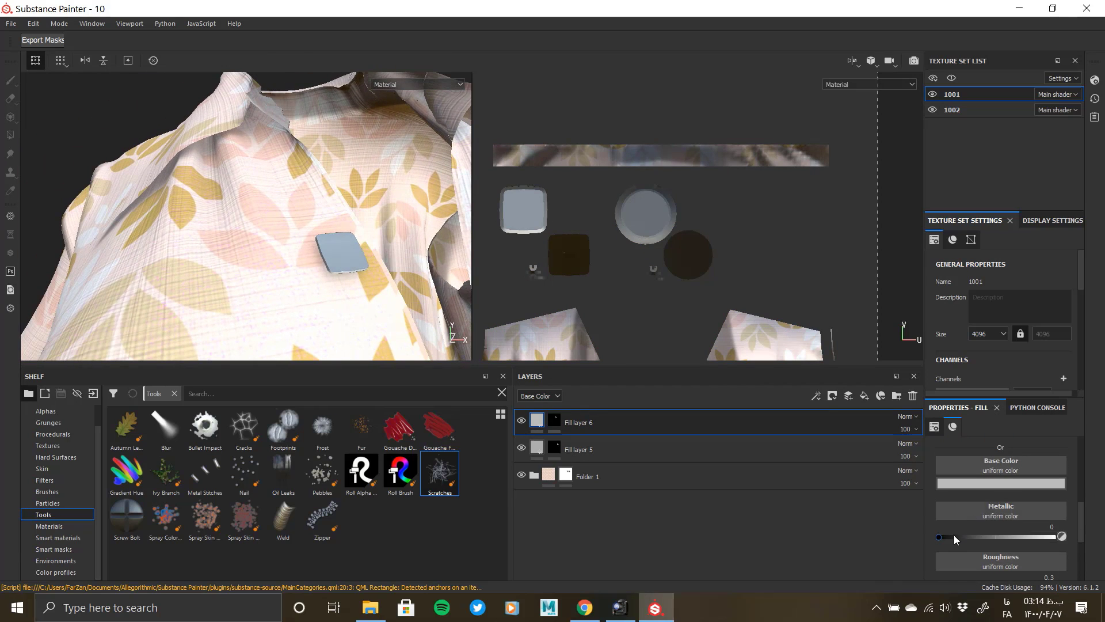
click(973, 485)
drag(959, 412, 924, 357)
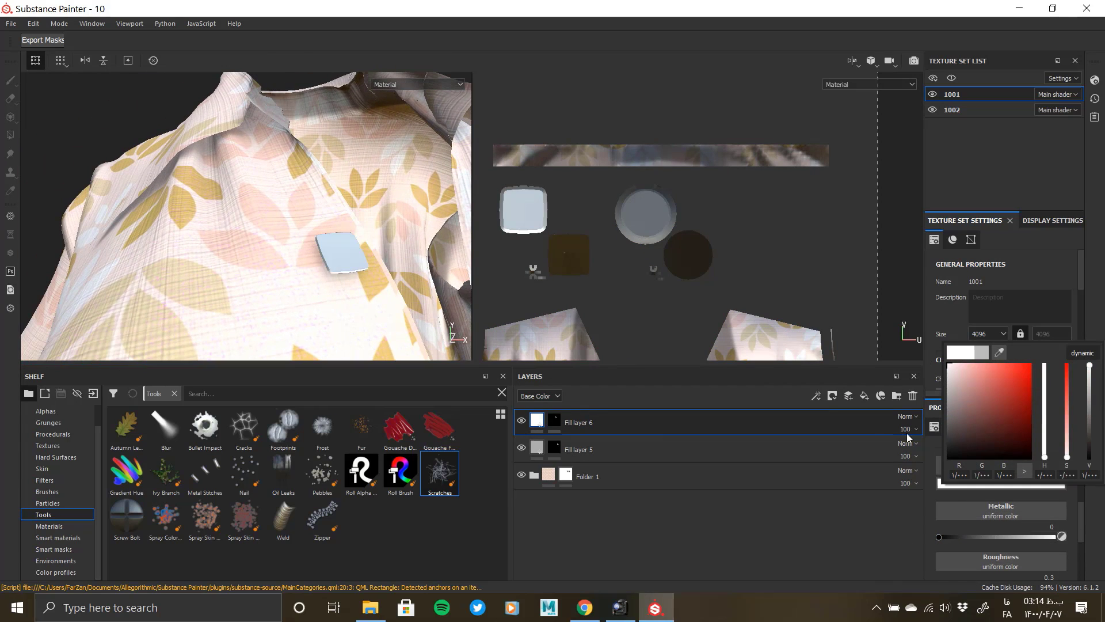
Set the metallic value of Fill layer 6 to 0.8252 and its roughness to 0.1505.
alt+drag(385, 244, 329, 277)
alt+right_drag(330, 278, 314, 301)
scroll(978, 499, up, 1)
scroll(991, 518, down, 2)
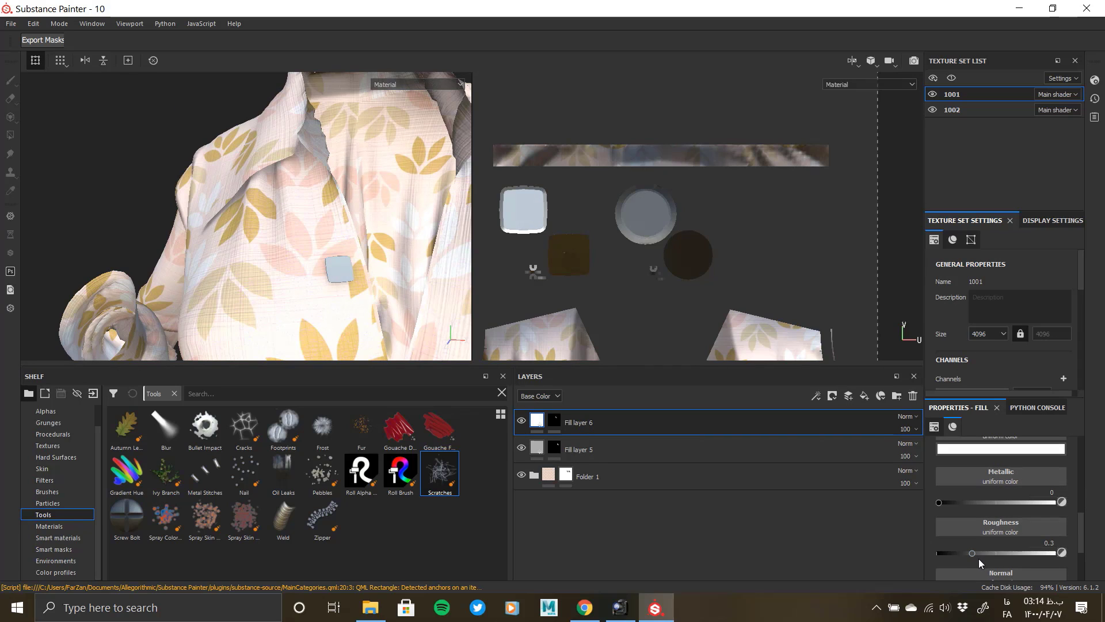
drag(991, 502, 1036, 500)
mouse_move(338, 286)
alt+mouse_down()
mouse_move(356, 282)
mouse_move(342, 292)
alt+mouse_up()
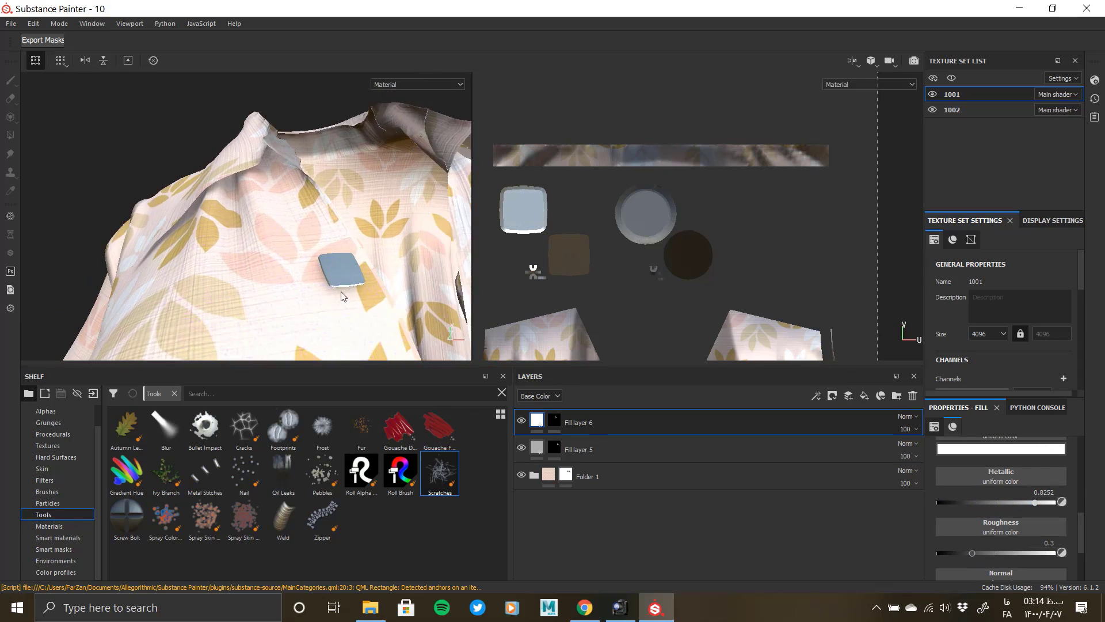
alt+right_drag(342, 293, 380, 305)
drag(971, 554, 954, 553)
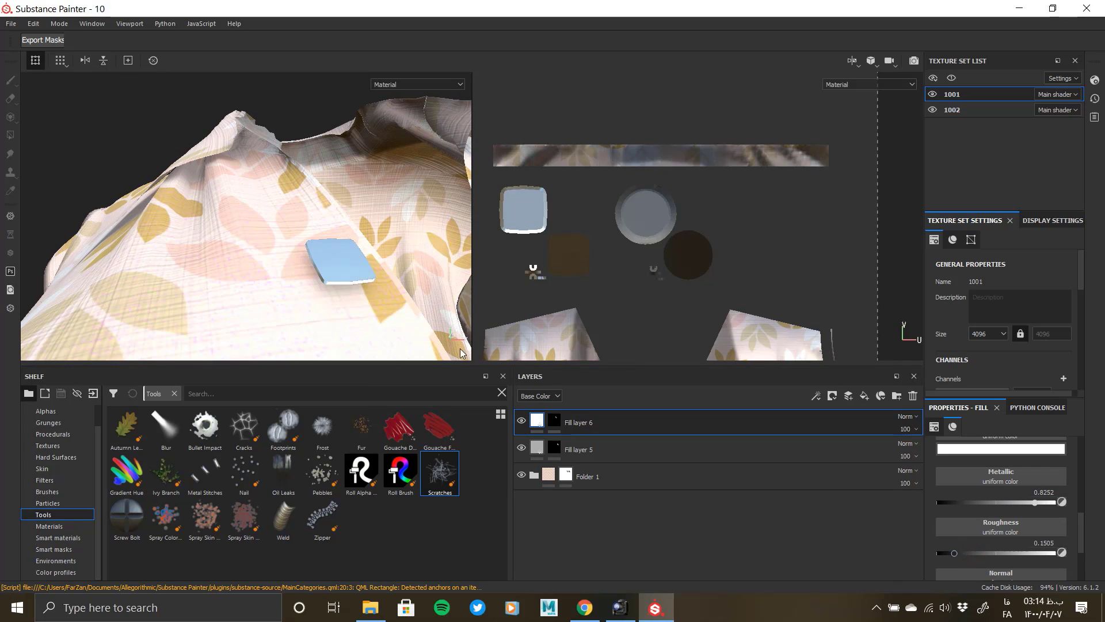
Check the shirt buttons from several angles and raise the roughness of Fill layer 6 to about 0.29.
alt+drag(349, 276, 318, 312)
alt+right_drag(304, 271, 3, 205)
alt+drag(362, 223, 311, 214)
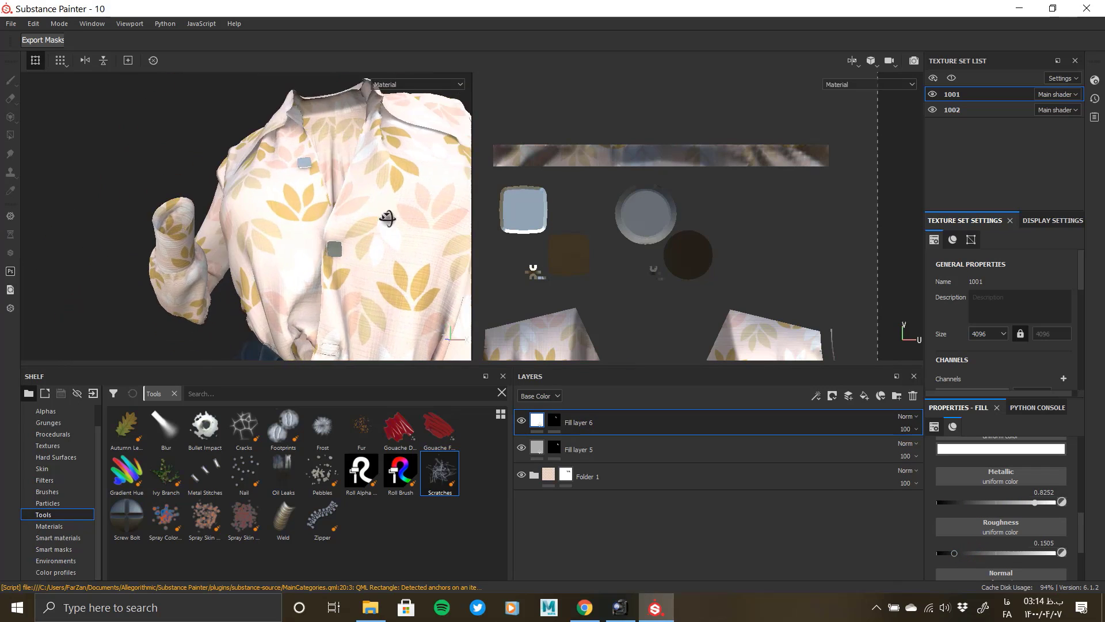
alt+right_drag(388, 217, 438, 248)
alt+drag(299, 321, 300, 351)
drag(956, 553, 959, 553)
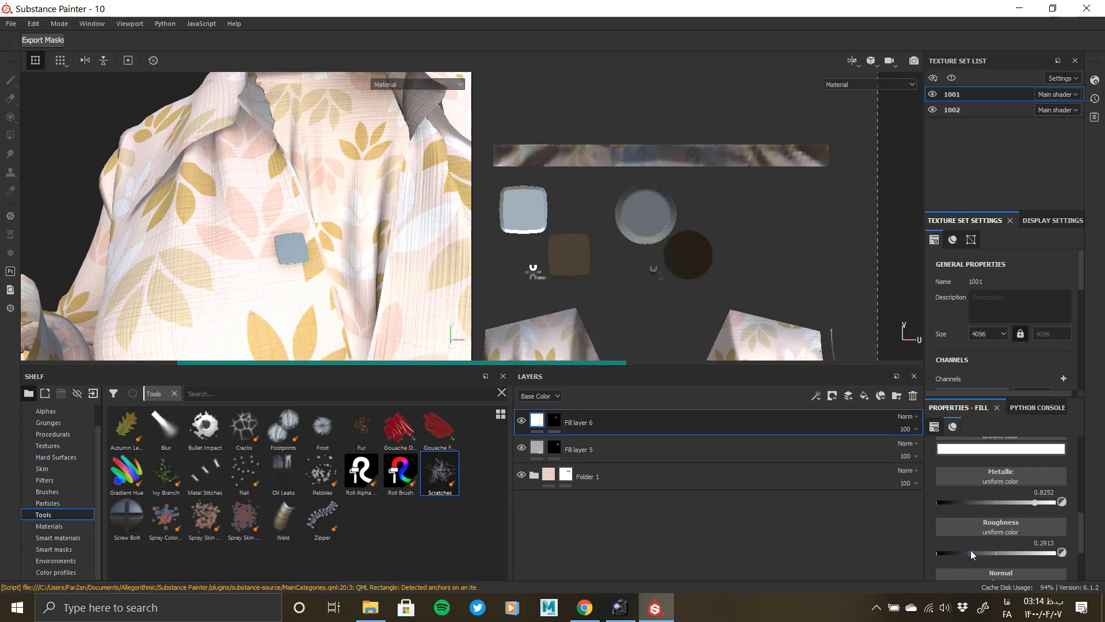
Darken the base color of Fill layer 6 slightly to an off-white.
scroll(970, 544, up, 2)
click(968, 525)
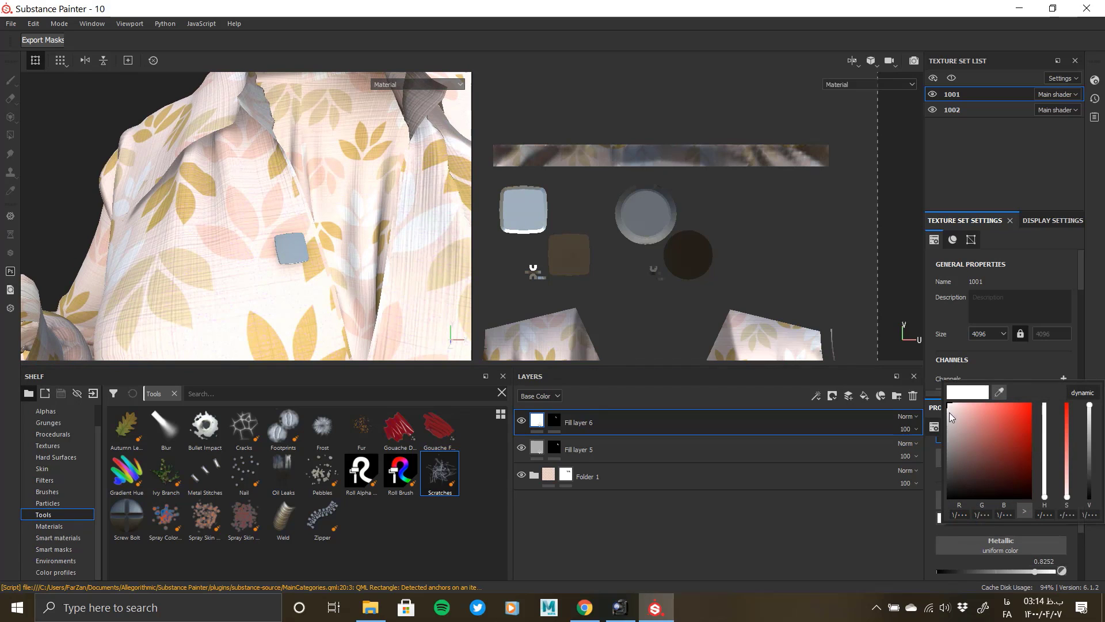
alt+drag(353, 281, 295, 243)
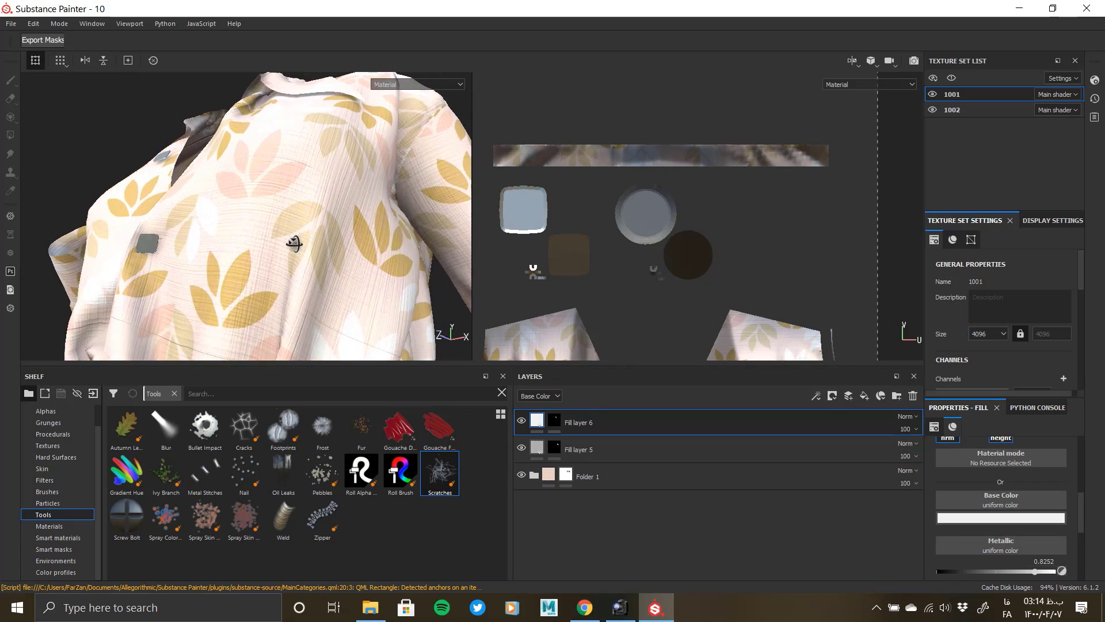
Apply the Anisotropic Radial texture to the height channel of Fill layer 5 on the jeans' round waistband button.
alt+right_drag(294, 243, 126, 185)
alt+middle_drag(287, 311, 296, 264)
alt+drag(296, 264, 349, 264)
alt+middle_drag(336, 339, 403, 229)
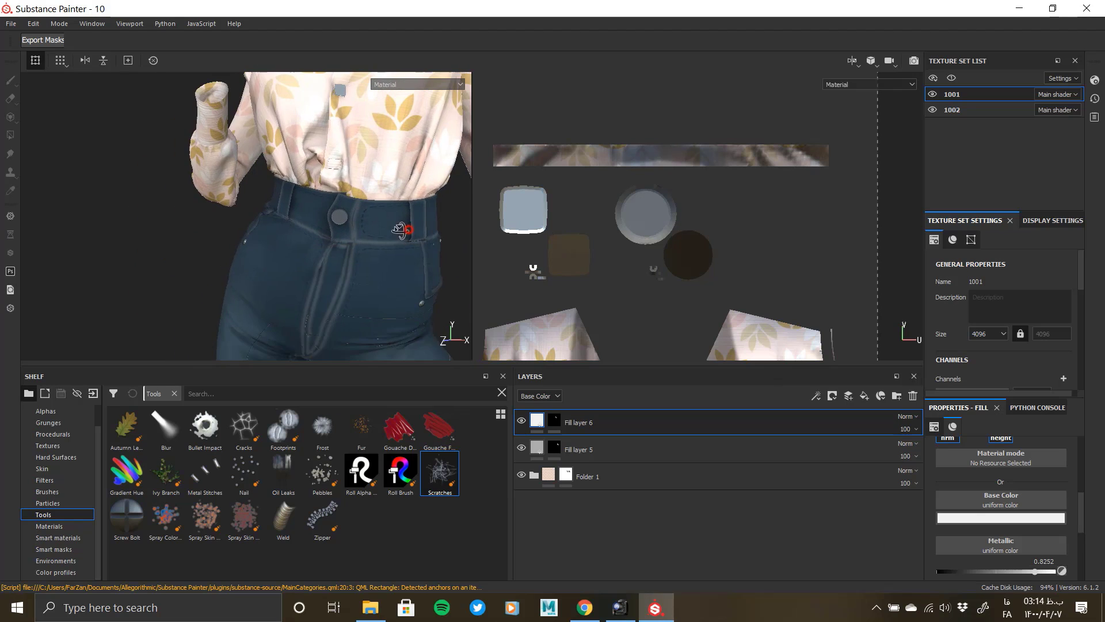
mouse_move(402, 229)
alt+mouse_down()
mouse_move(351, 223)
mouse_move(399, 219)
alt+mouse_up()
alt+right_drag(336, 288, 426, 311)
alt+middle_drag(426, 236, 346, 213)
alt+right_drag(346, 209, 377, 227)
alt+drag(377, 227, 375, 279)
alt+right_drag(375, 279, 397, 288)
click(579, 449)
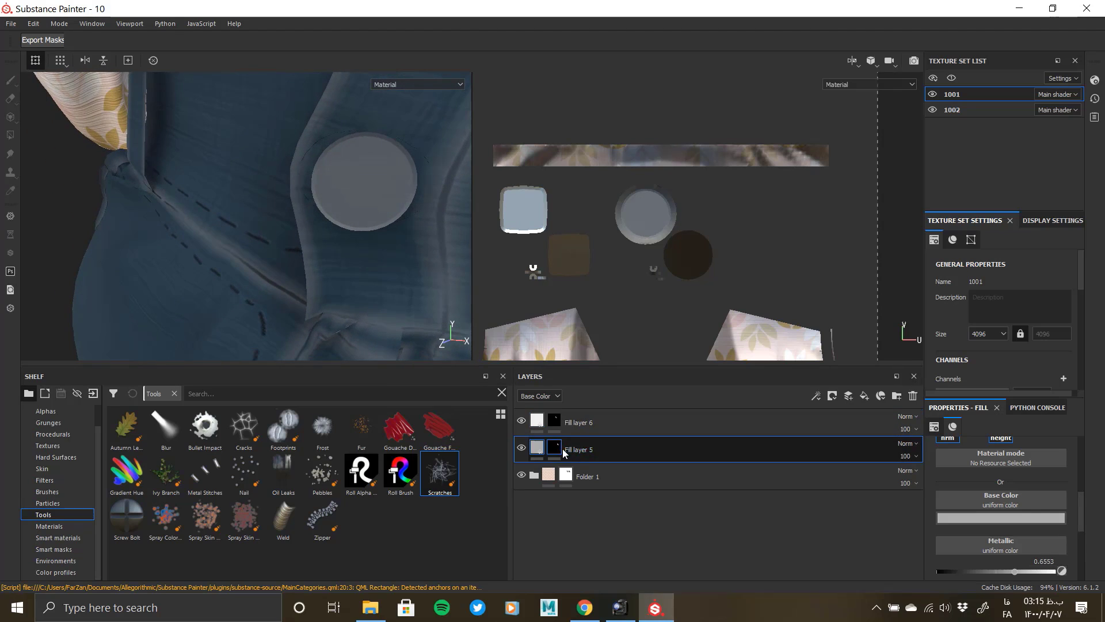
scroll(986, 519, down, 5)
click(986, 524)
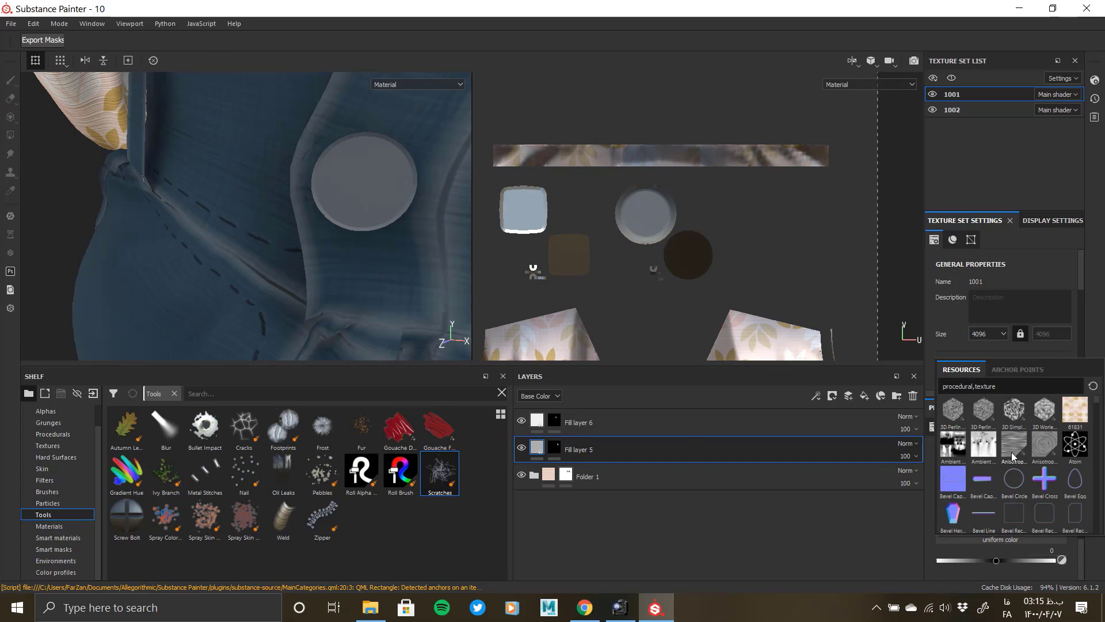
click(1048, 450)
Scale down the Anisotropic Radial projection in the UV view and center it on the round button's island.
scroll(636, 271, down, 2)
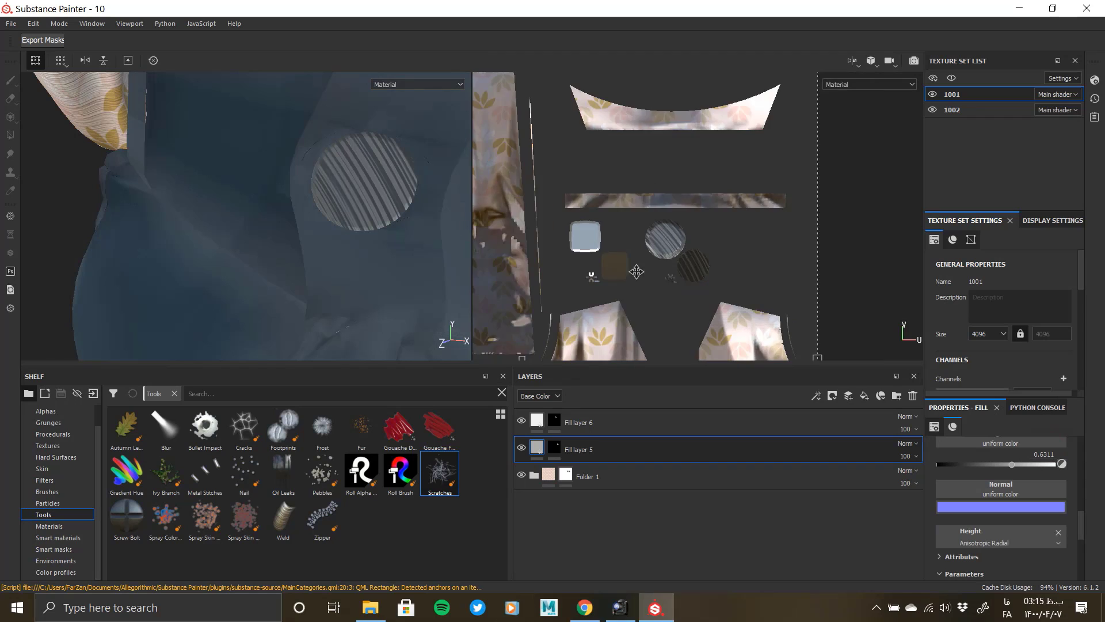
scroll(689, 279, down, 2)
drag(642, 280, 590, 338)
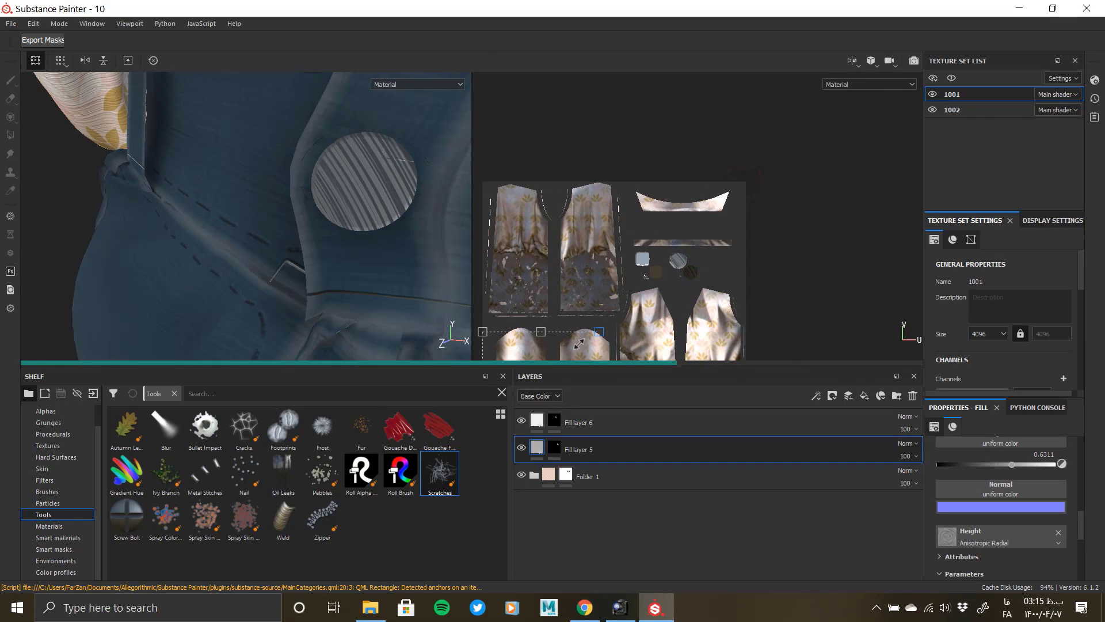
alt+middle_drag(602, 317, 641, 240)
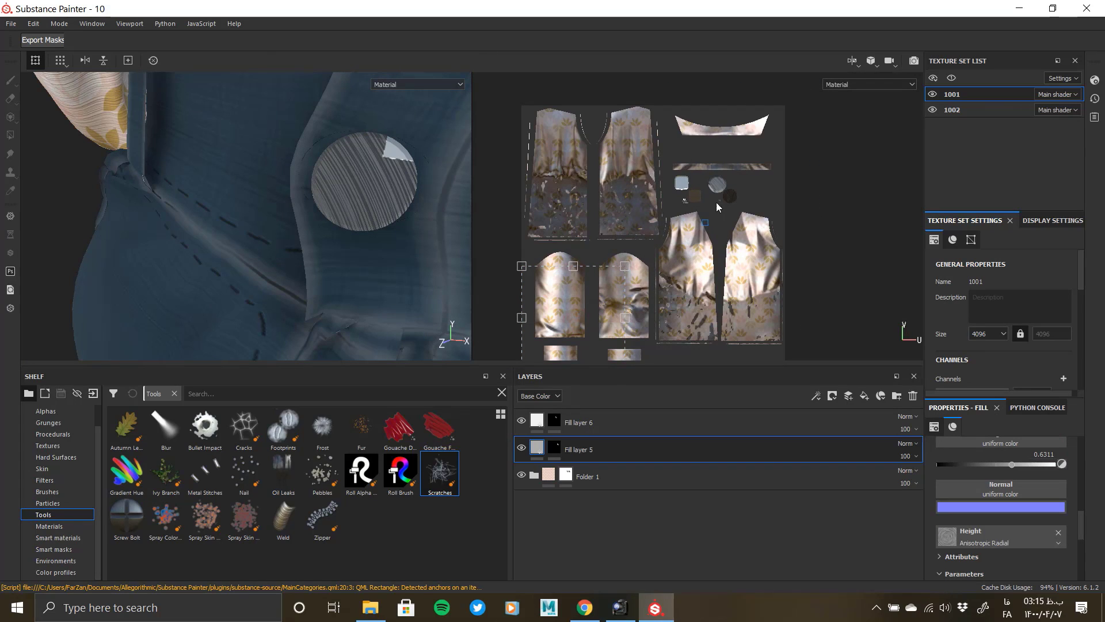
drag(684, 210, 713, 195)
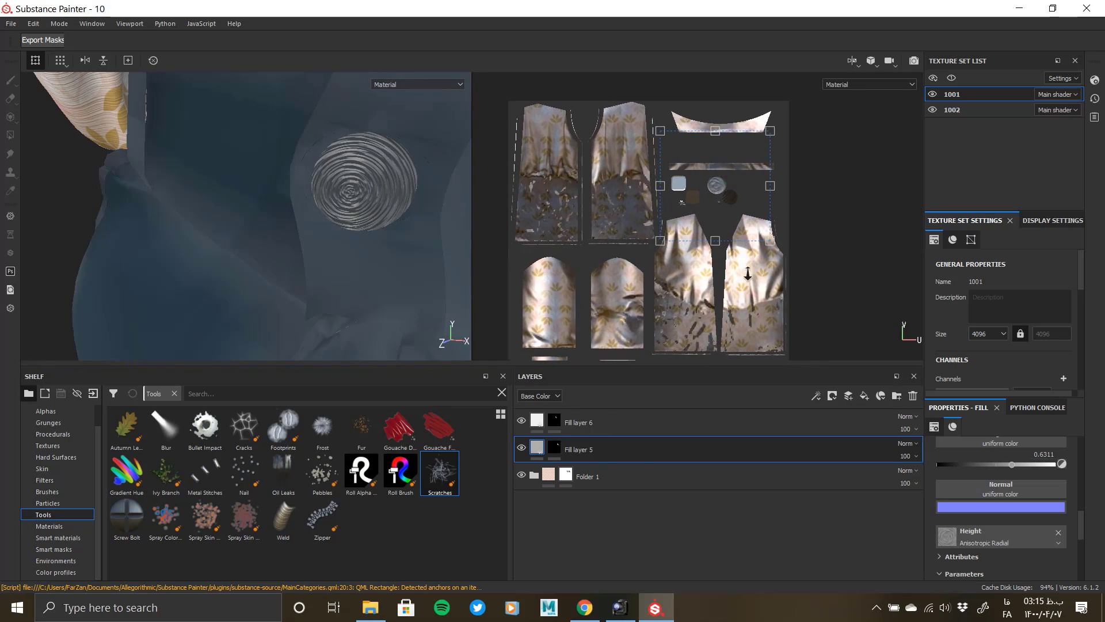
scroll(723, 186, up, 4)
scroll(699, 198, up, 5)
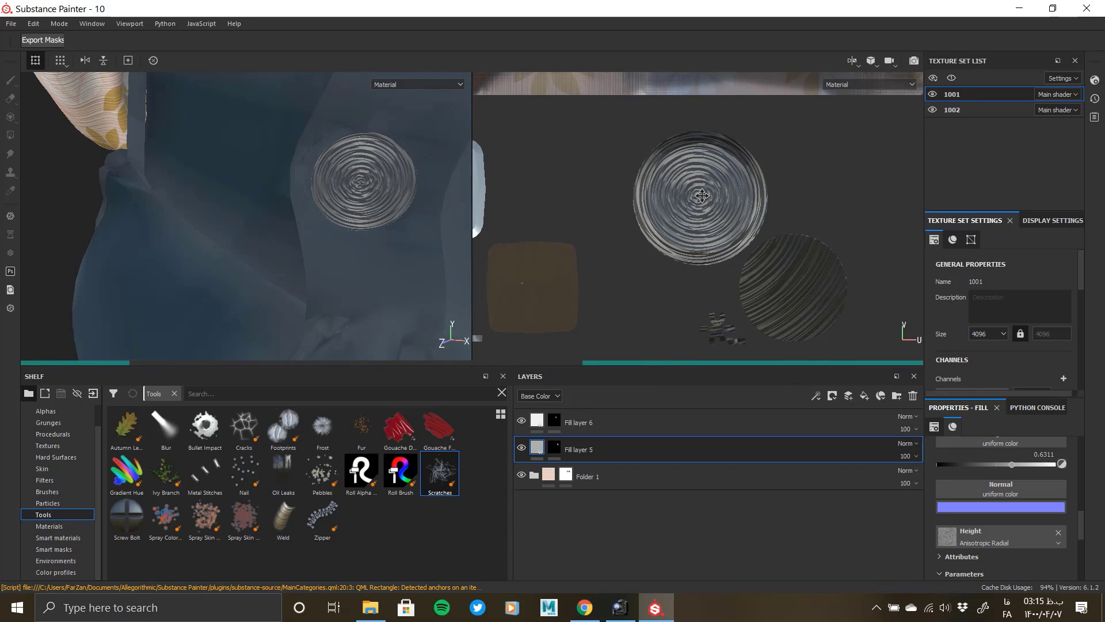
Show the layer stack's Height channel and lower the height opacity of Fill layer 5 to 7.
scroll(983, 513, up, 3)
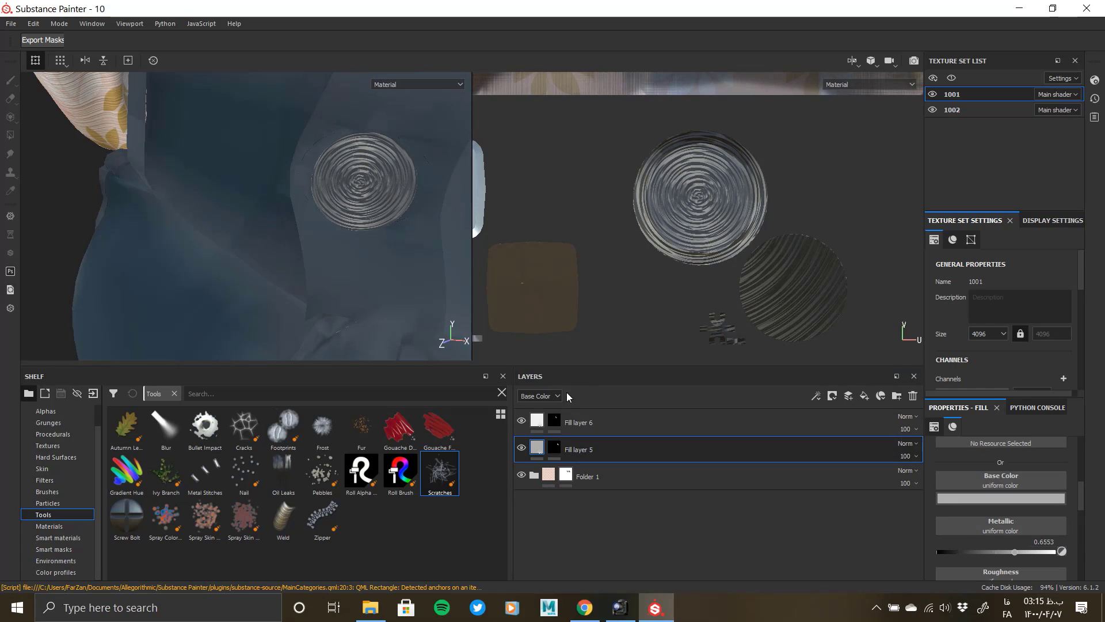
click(540, 395)
click(544, 436)
click(906, 456)
click(900, 477)
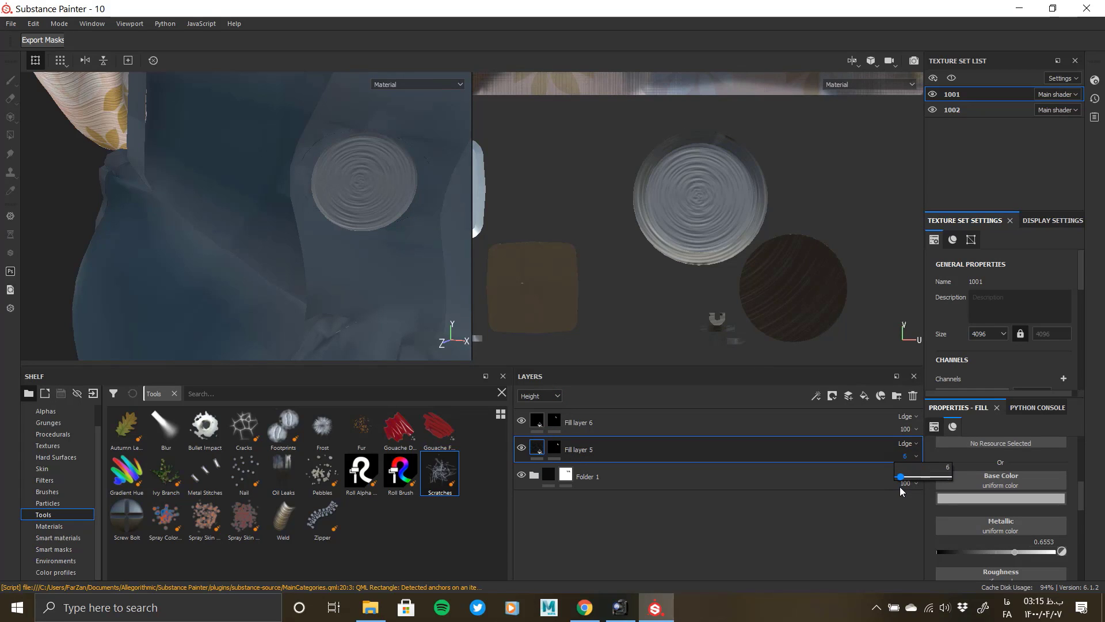
drag(900, 487, 900, 487)
Set the metallic value of Fill layer 5 to 0.5631 and lighten its base color to a light gray.
alt+drag(364, 287, 345, 257)
click(1004, 552)
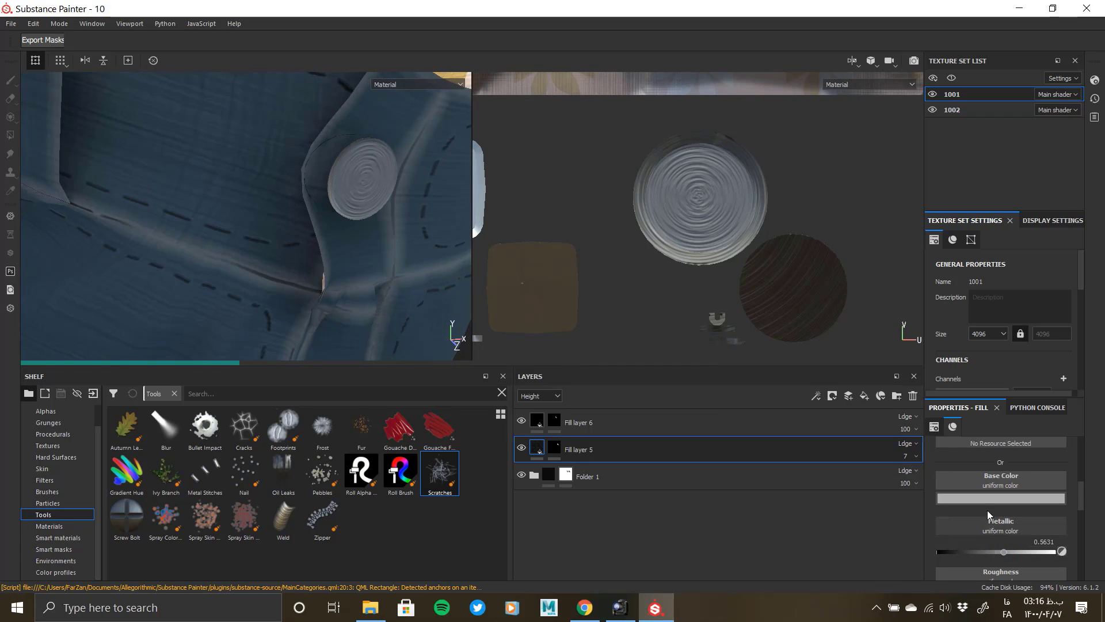
click(1001, 498)
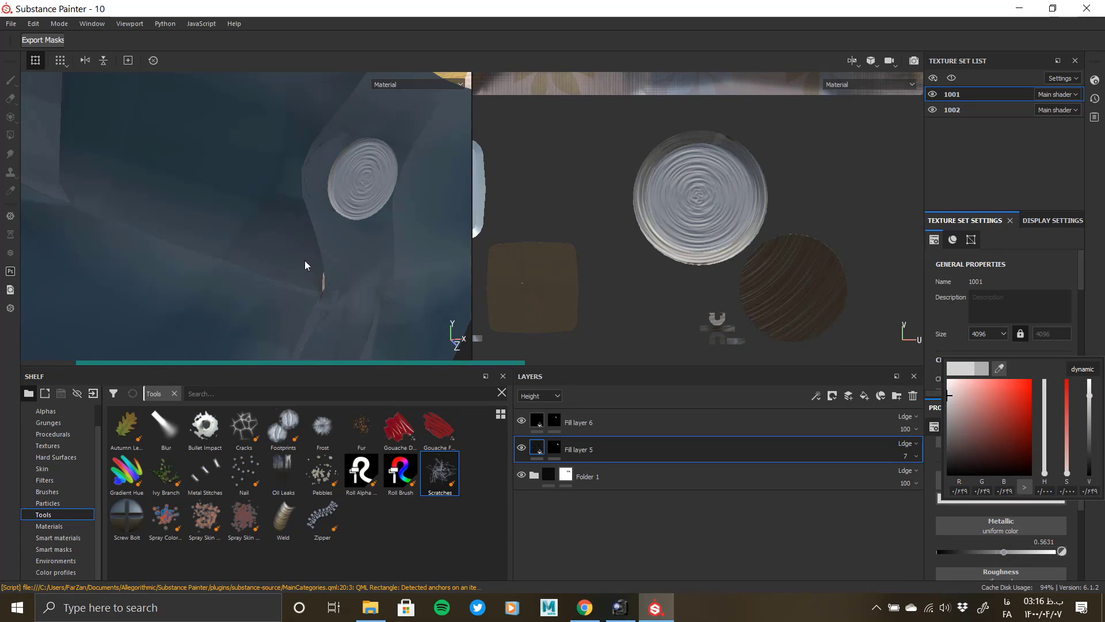
click(353, 257)
Examine the finished buttons, shirt and jeans from several angles and distances.
alt+drag(352, 257, 236, 242)
scroll(236, 242, down, 10)
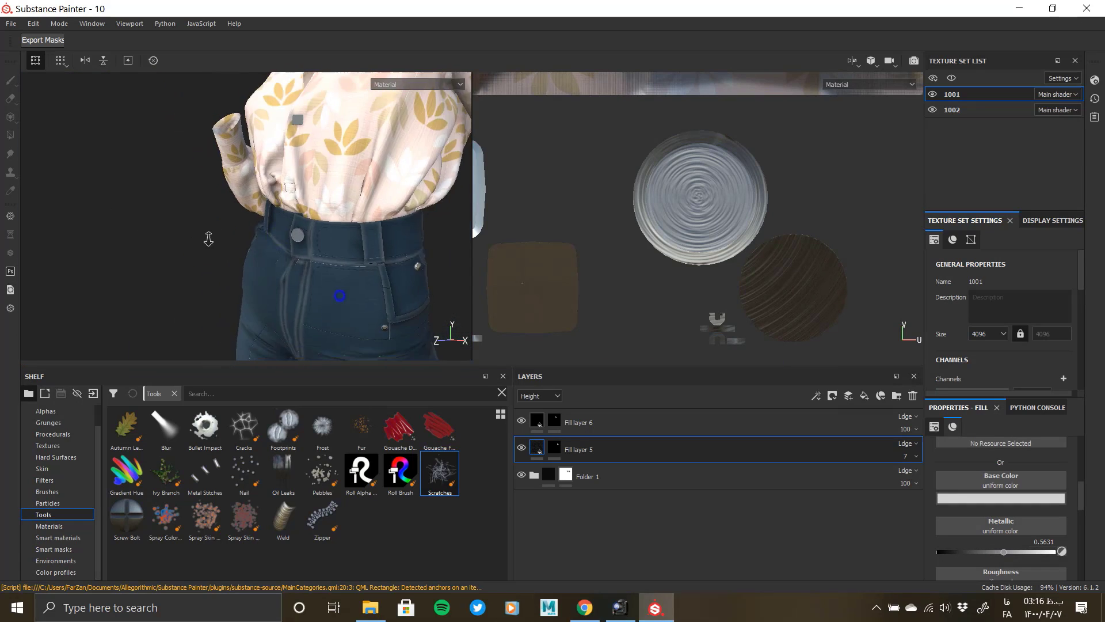
alt+middle_drag(275, 270, 251, 215)
alt+drag(251, 216, 302, 212)
scroll(311, 194, up, 3)
alt+right_drag(311, 193, 368, 190)
alt+drag(266, 167, 328, 179)
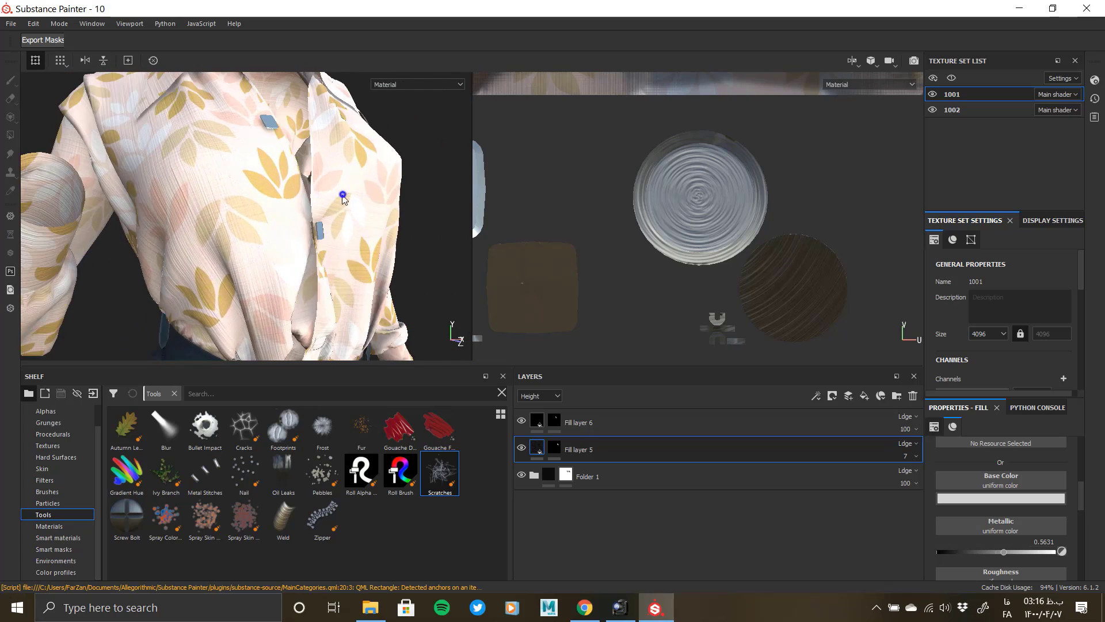
alt+right_drag(328, 230, 95, 254)
alt+middle_drag(95, 254, 97, 170)
alt+right_drag(96, 170, 69, 133)
alt+drag(313, 274, 270, 240)
click(616, 10)
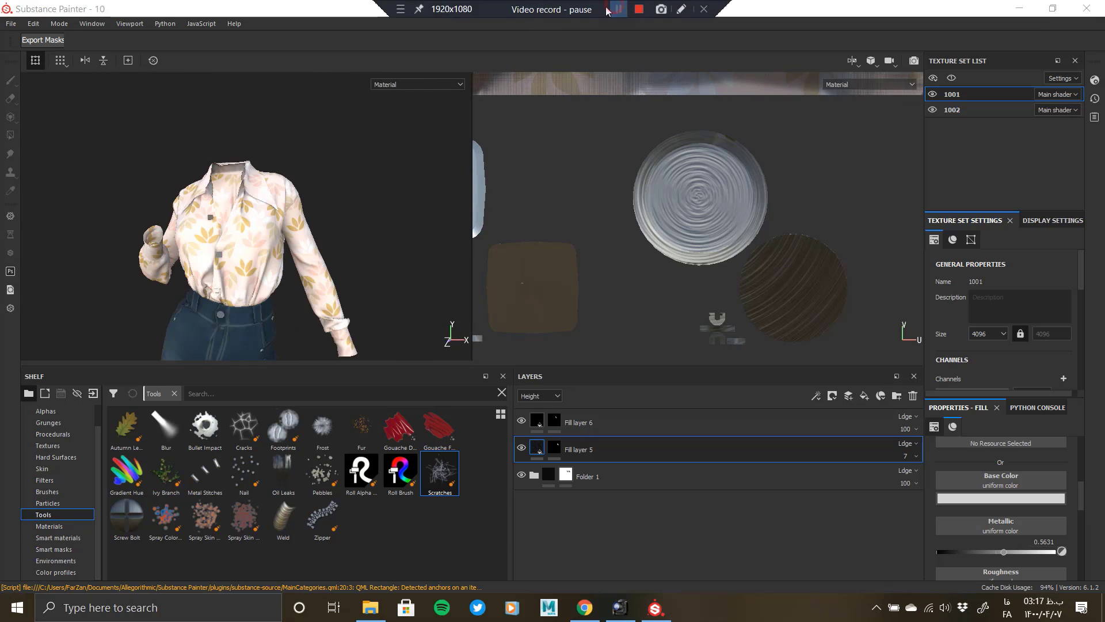
Start a texture export and browse to the Oversized outfit folder for the output directory.
click(11, 23)
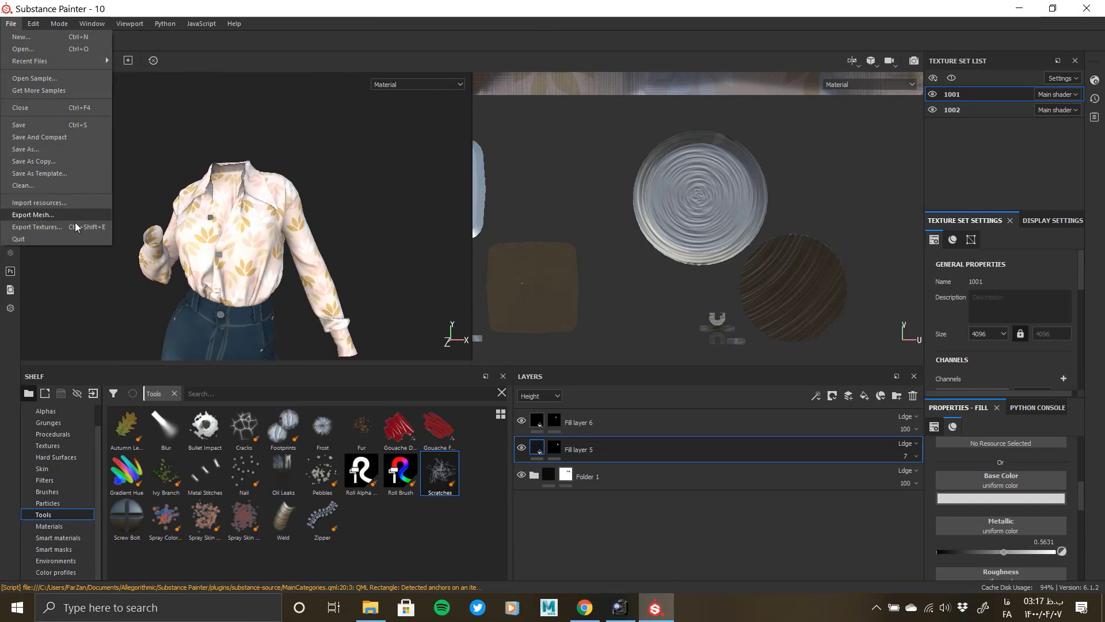
click(36, 224)
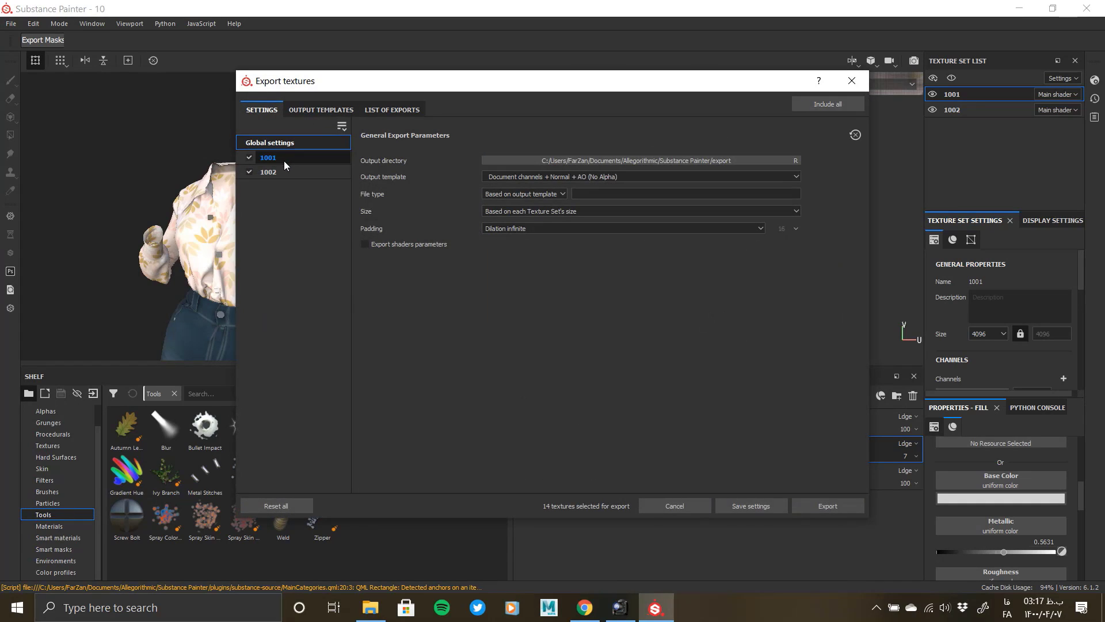
click(514, 162)
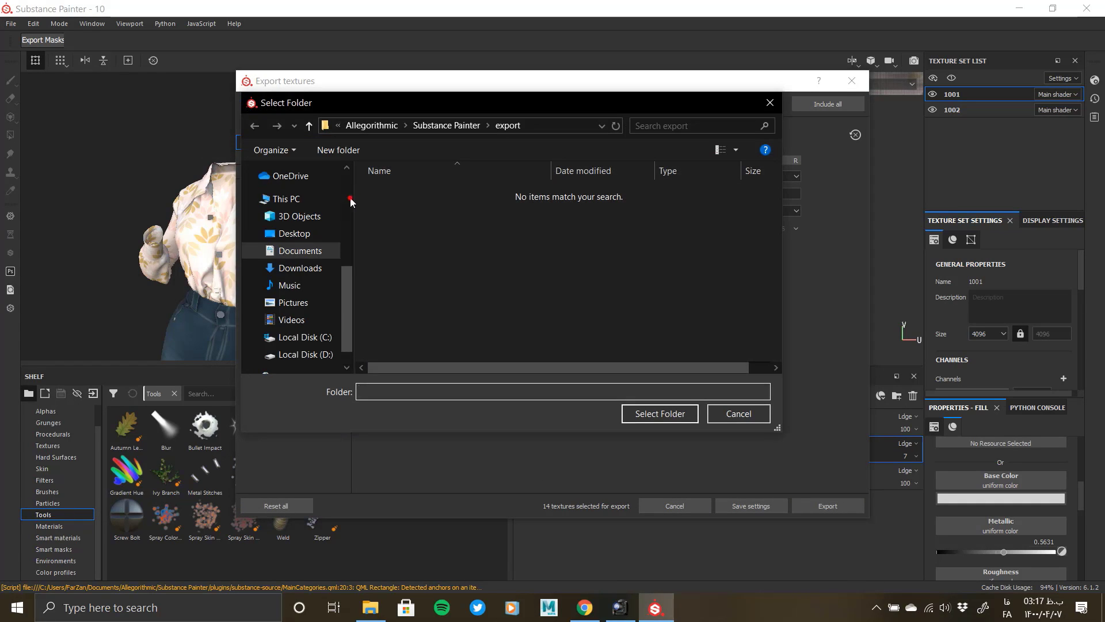
scroll(311, 276, up, 4)
click(309, 292)
Create a folder named textures inside Oversized outfit and set it as the export's output directory.
right_click(480, 289)
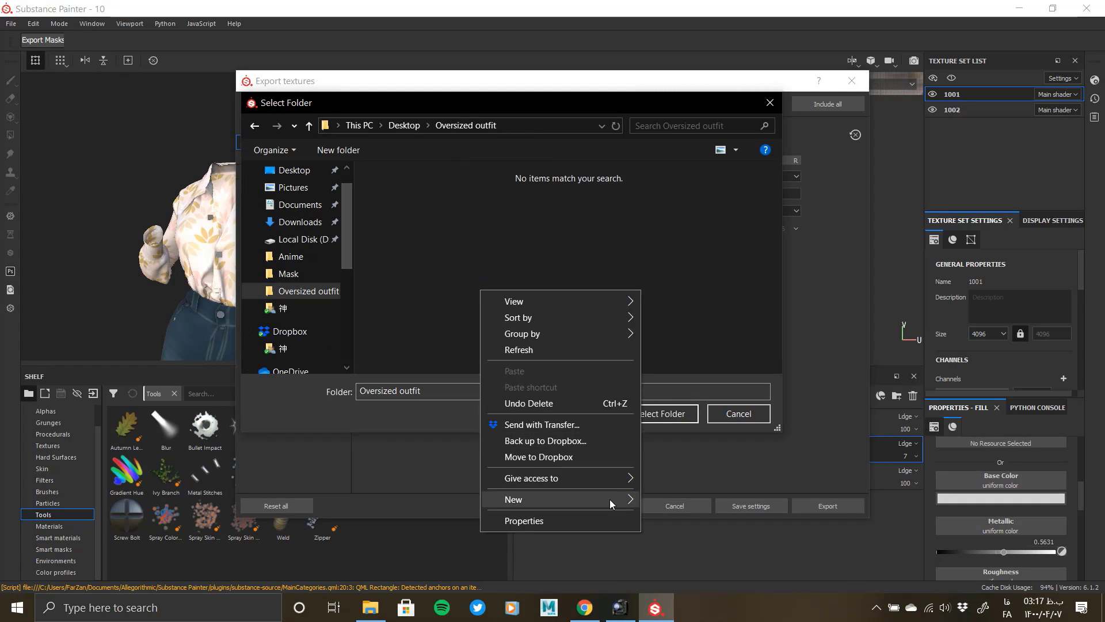
mouse_move(610, 502)
click(673, 366)
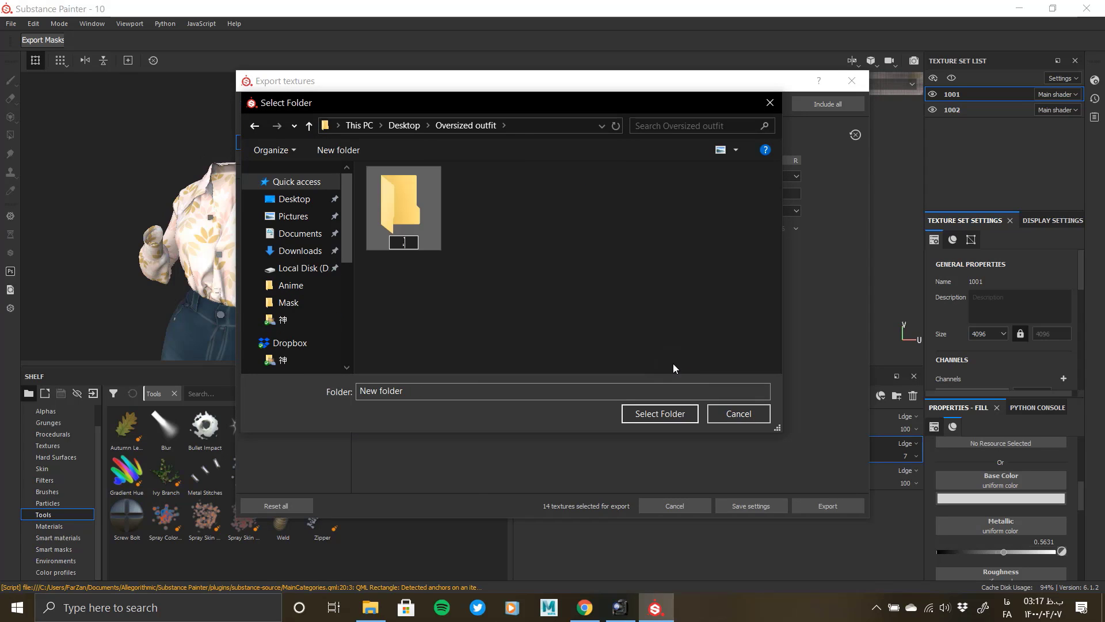
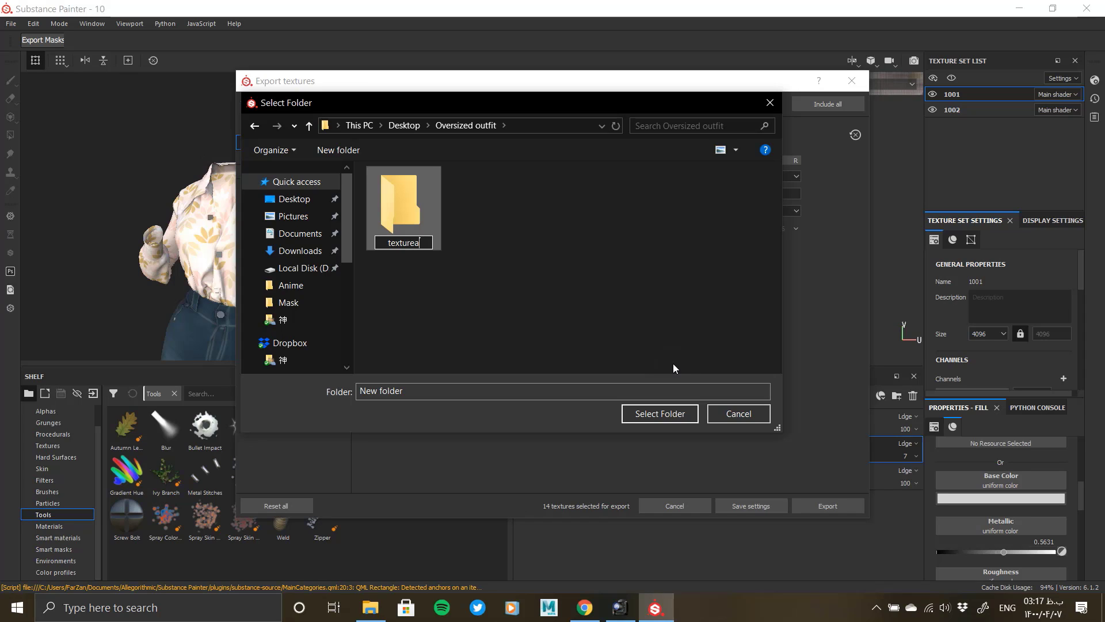
key(Return)
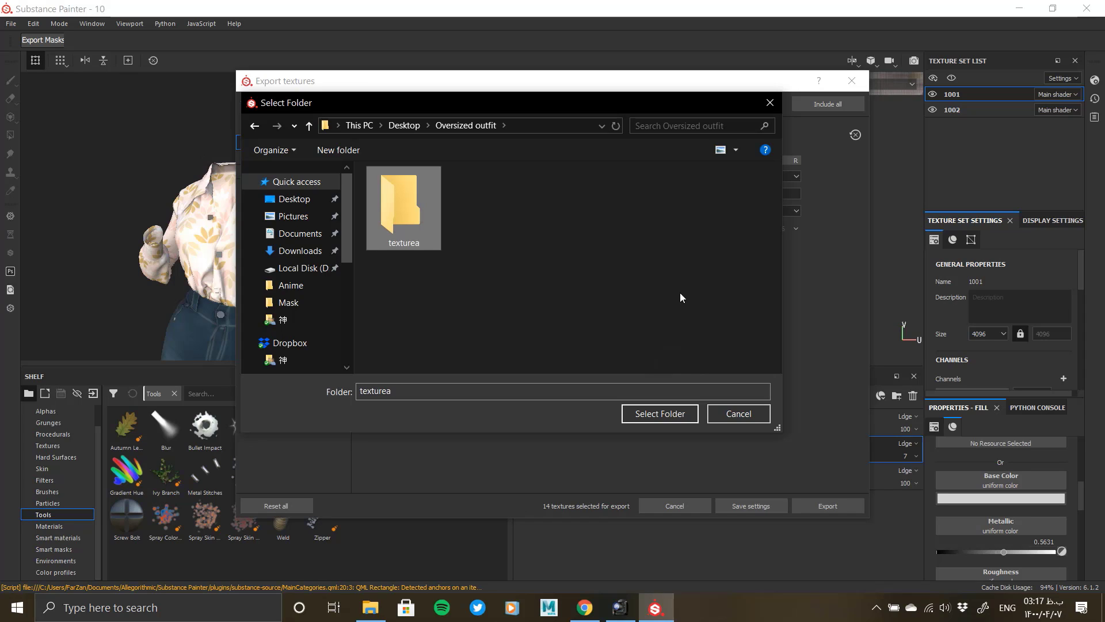
click(410, 243)
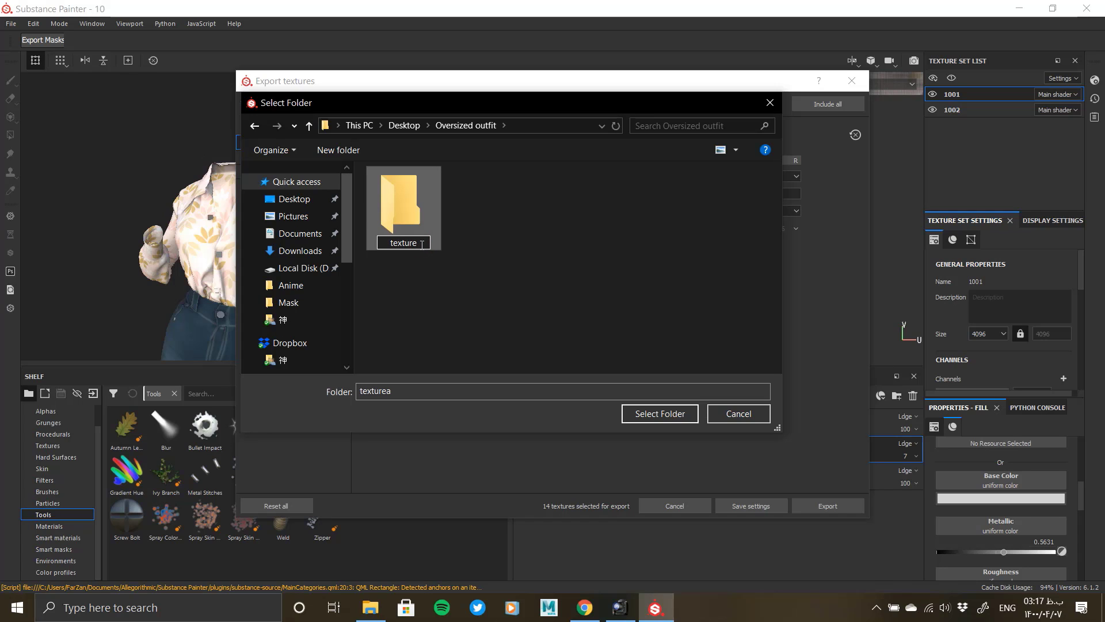
text(s)
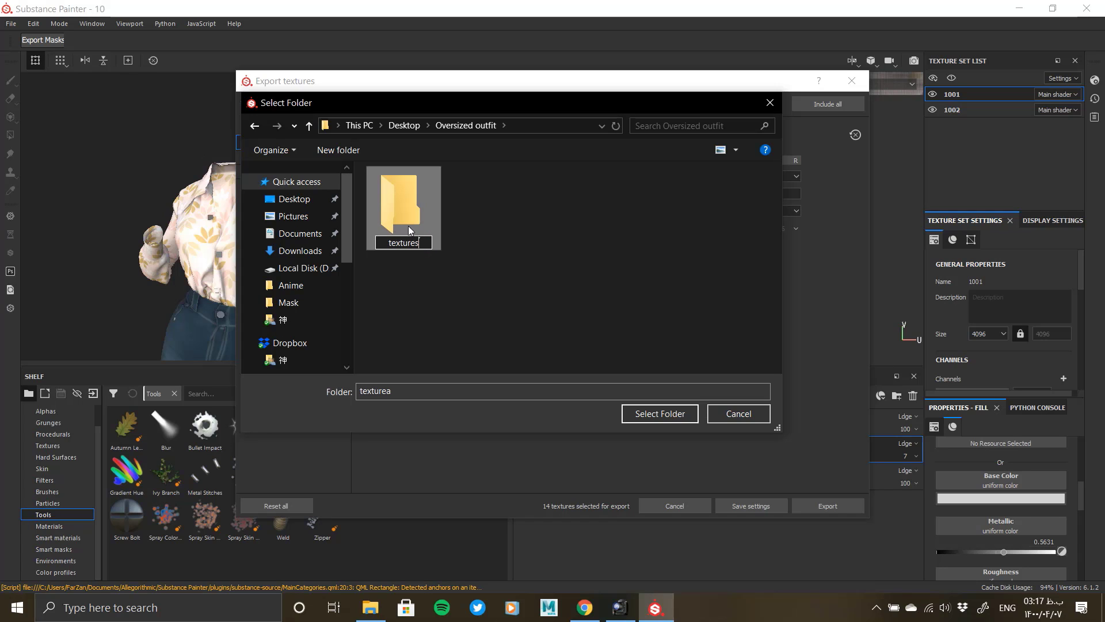
click(650, 419)
click(648, 413)
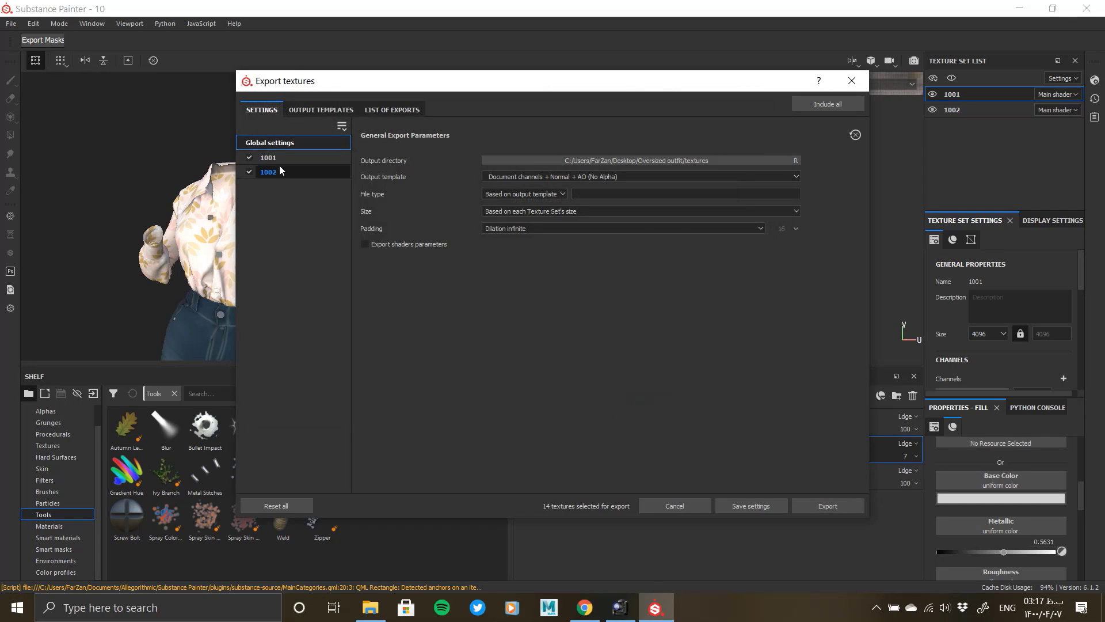
Set the export's output template to Arnold (AiStandard), the file type to exr and the size to 4096.
click(513, 178)
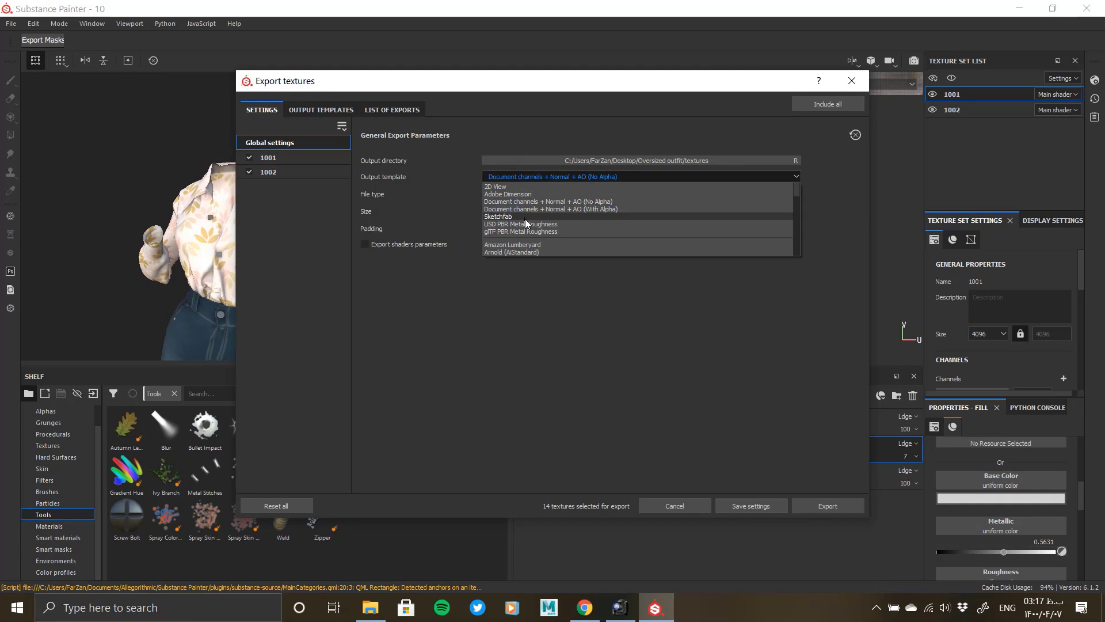
click(526, 253)
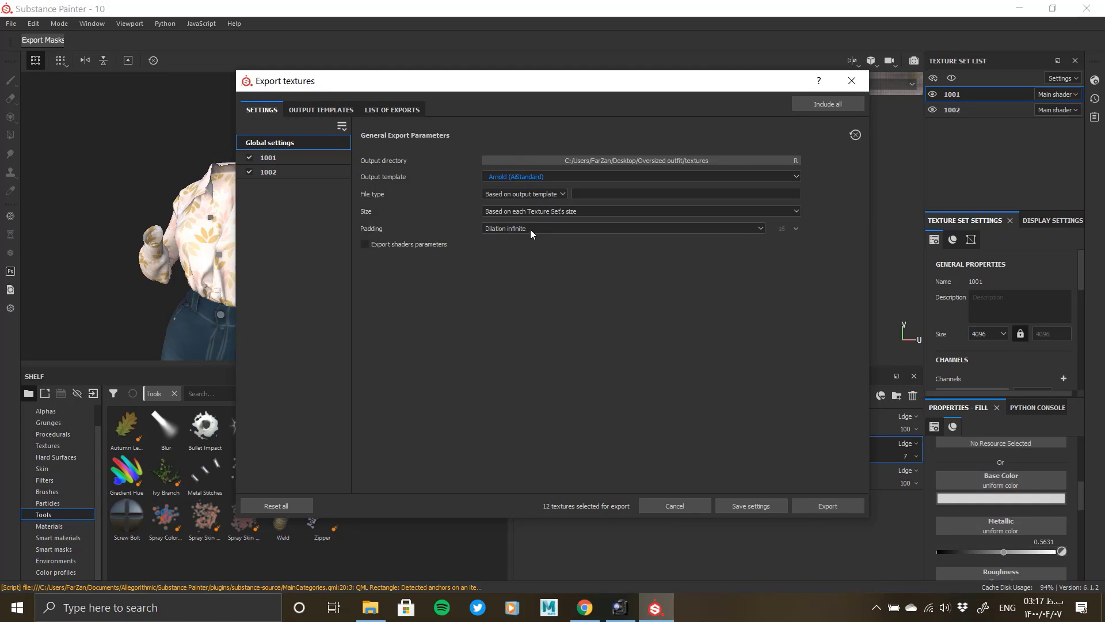
click(529, 194)
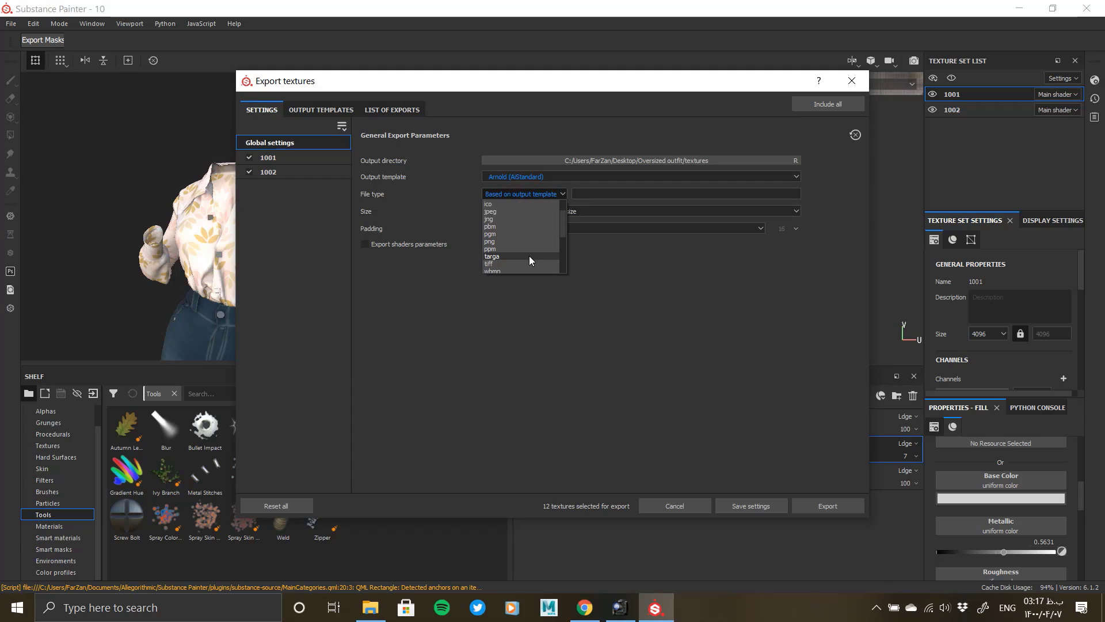
scroll(504, 265, down, 2)
click(499, 251)
click(544, 222)
click(501, 279)
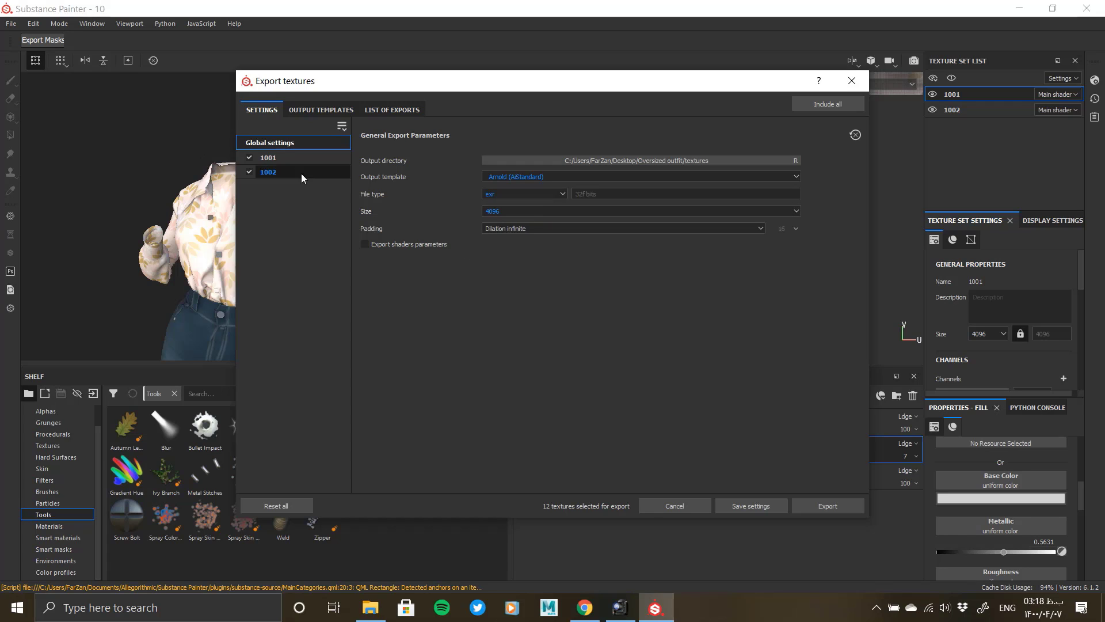
Exclude the Emissive map from texture sets 1001 and 1002 and export the textures.
click(281, 157)
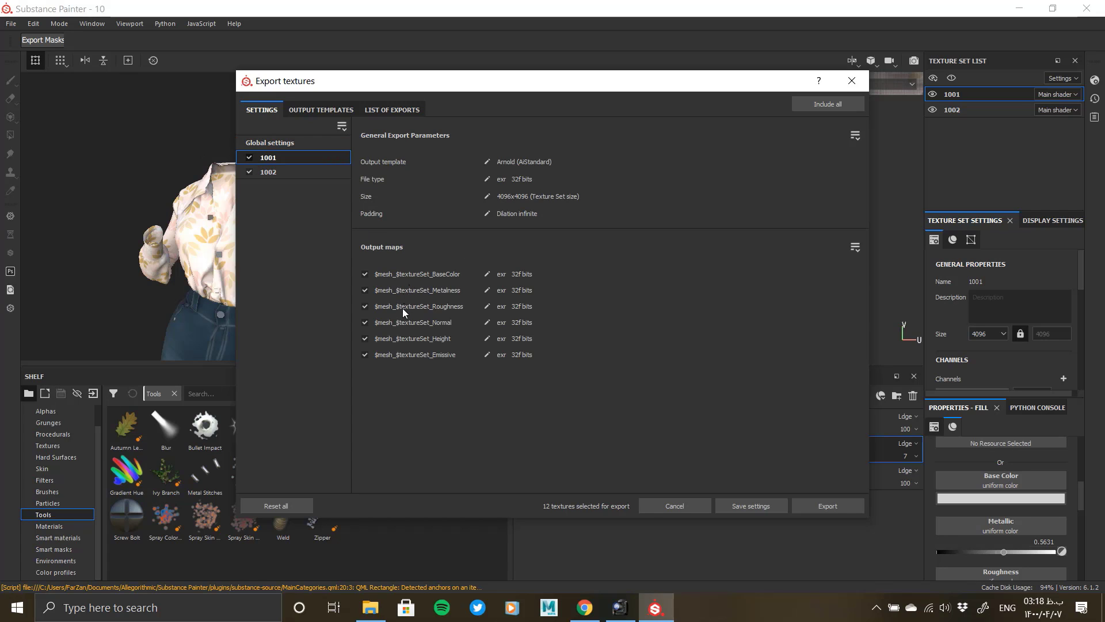
click(282, 173)
click(288, 158)
click(301, 145)
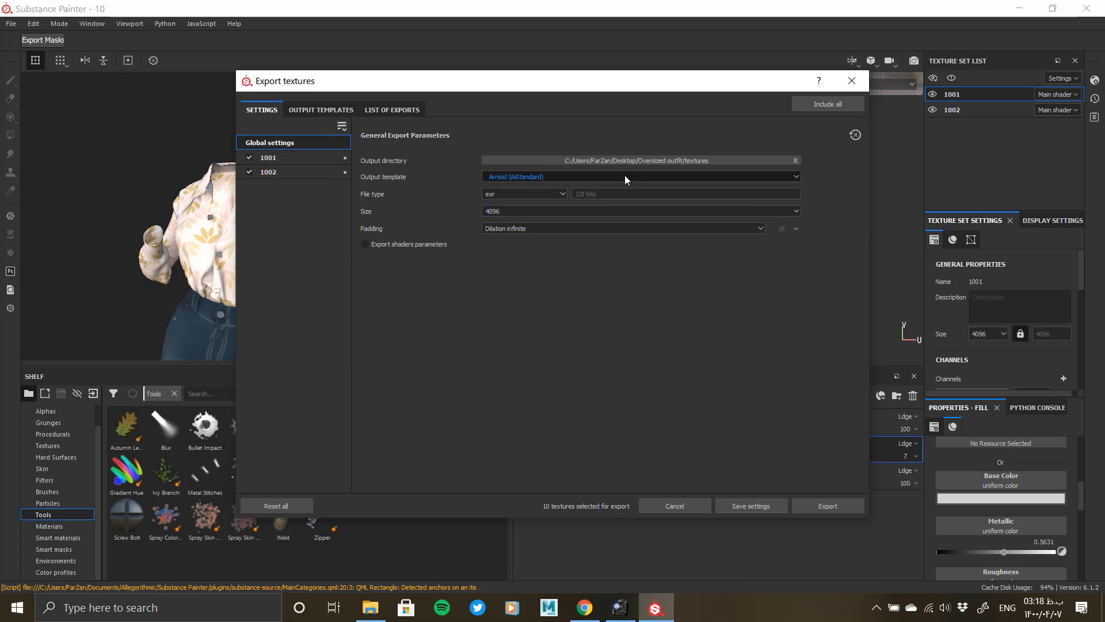
click(828, 506)
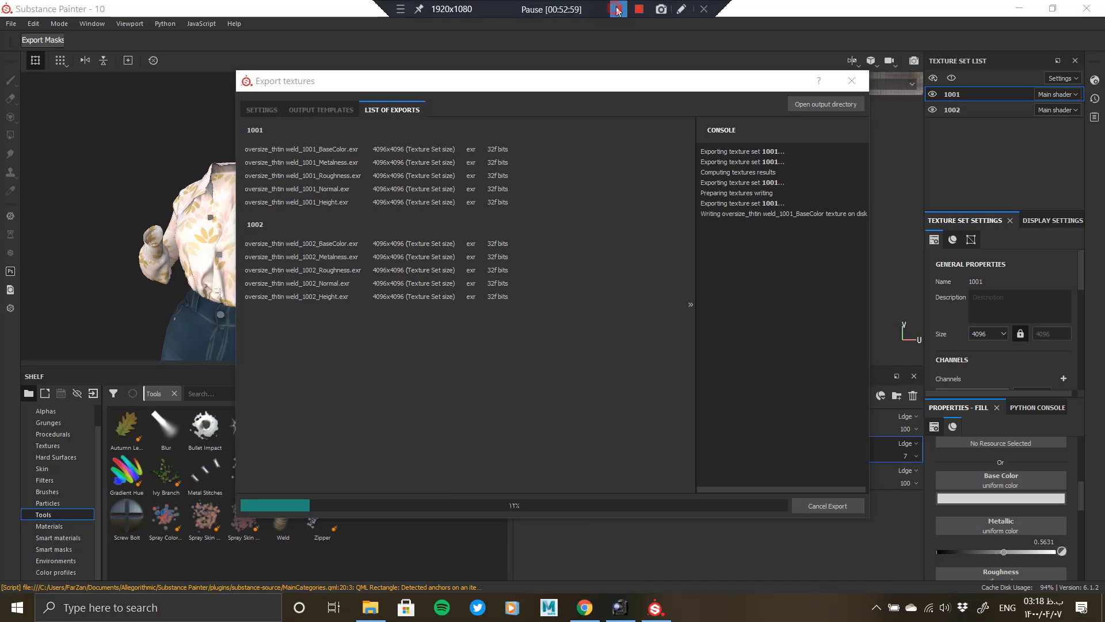
click(617, 10)
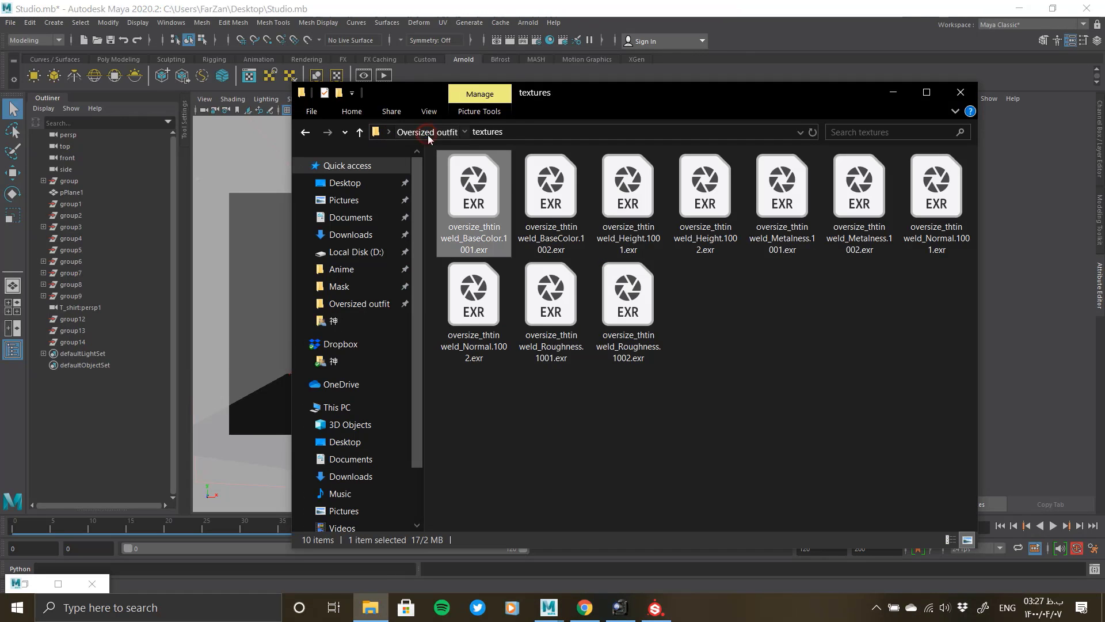
Import oversize_thick.obj from the Oversized outfit folder into the Maya studio scene and hide the Outliner.
click(427, 133)
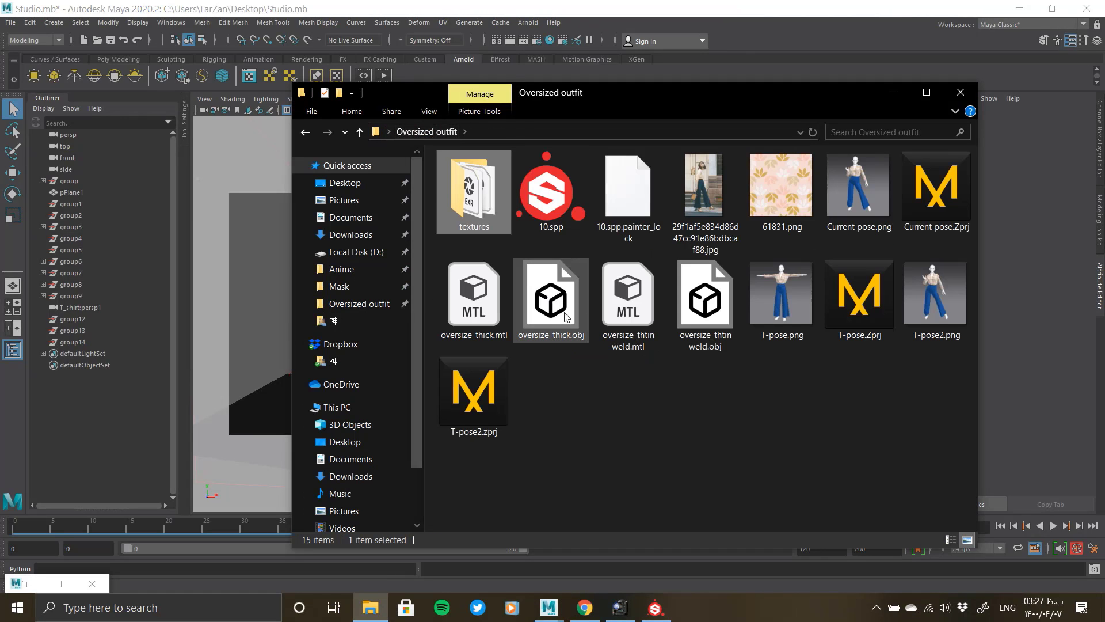
drag(566, 317, 263, 293)
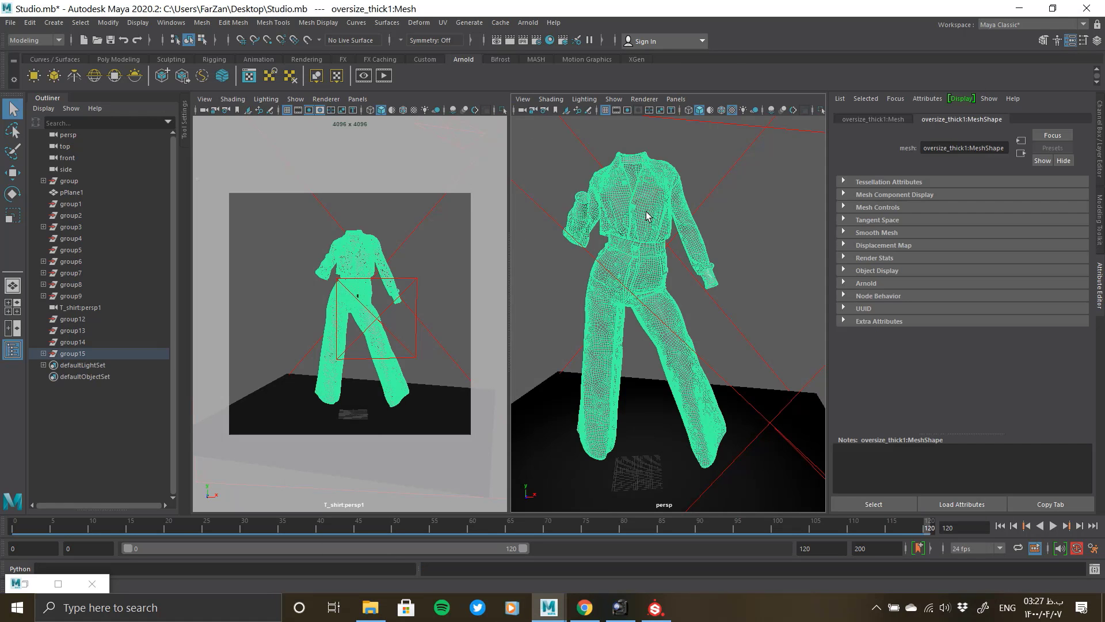
alt+drag(646, 216, 568, 236)
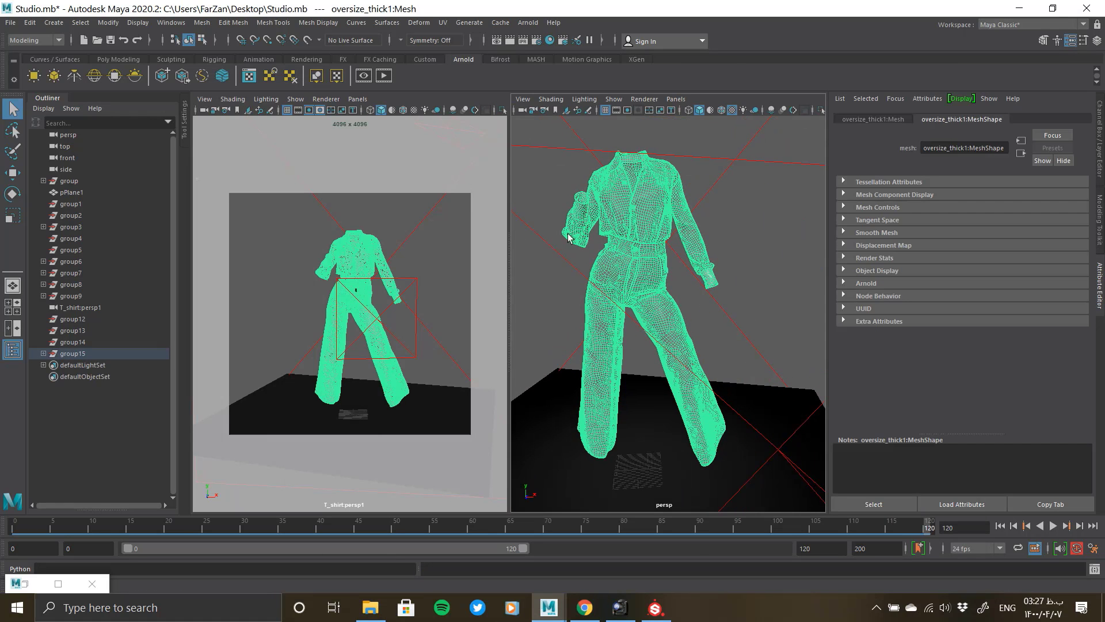
click(12, 351)
alt+drag(415, 271, 595, 309)
key(alt+Tab)
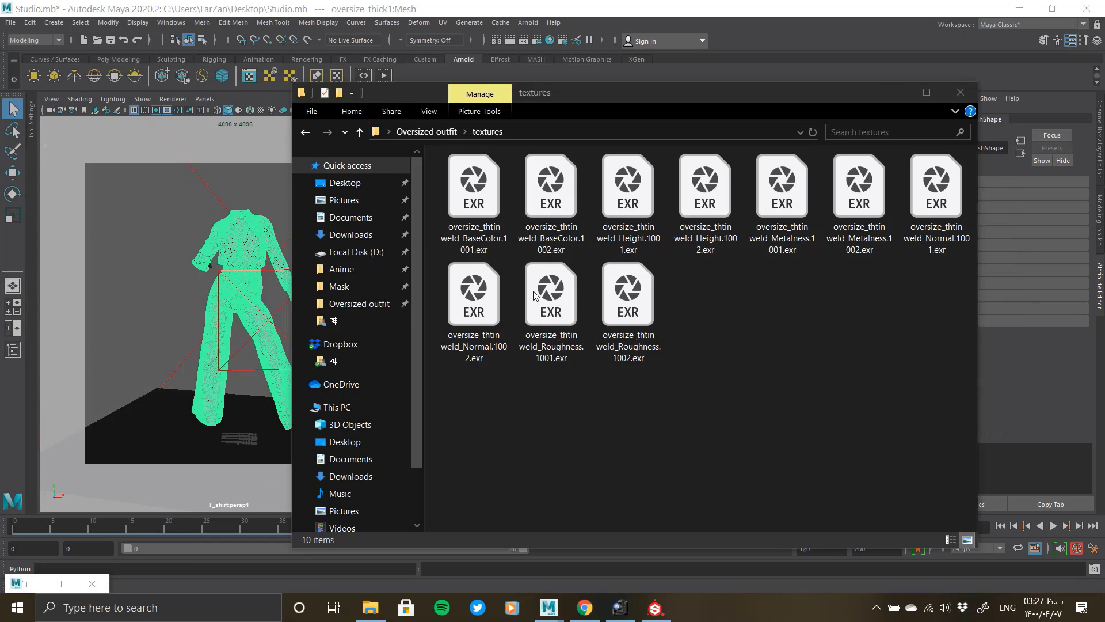
key(alt+Tab)
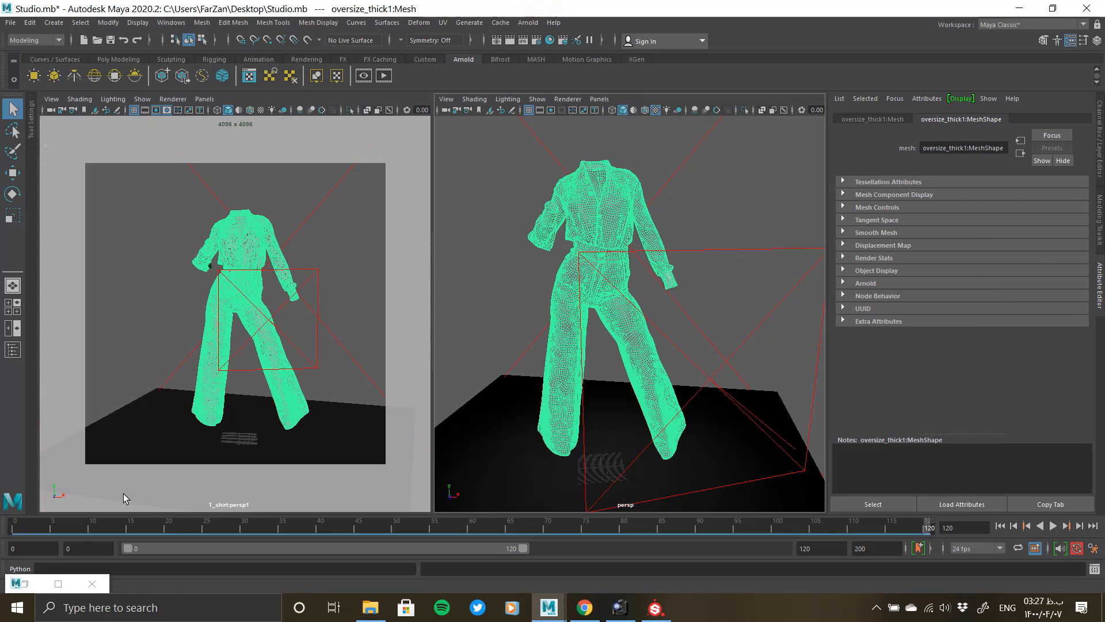
Delete all the outfit's imported material, texture and shading group nodes in the Hypershade, keeping aiStandardSurface14.
click(25, 585)
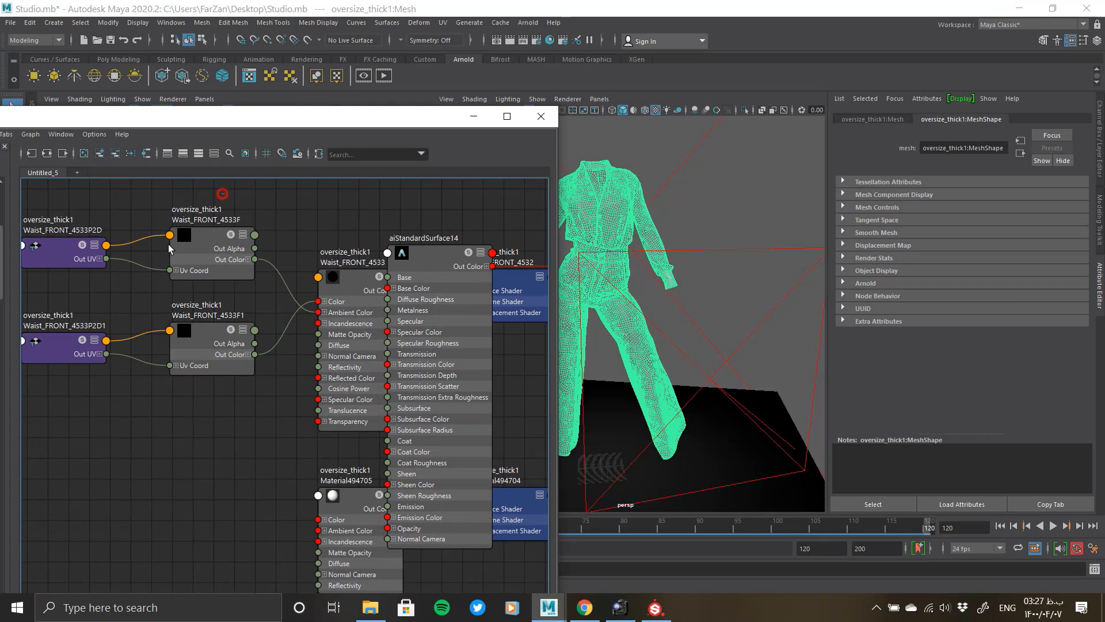
drag(30, 397, 31, 396)
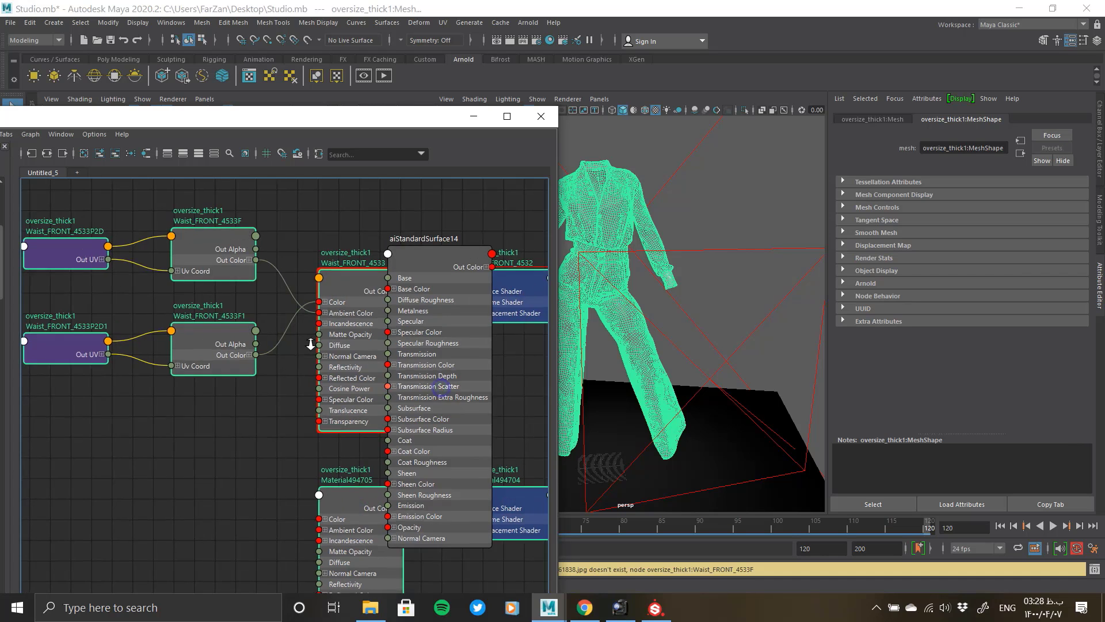
scroll(410, 321, down, 6)
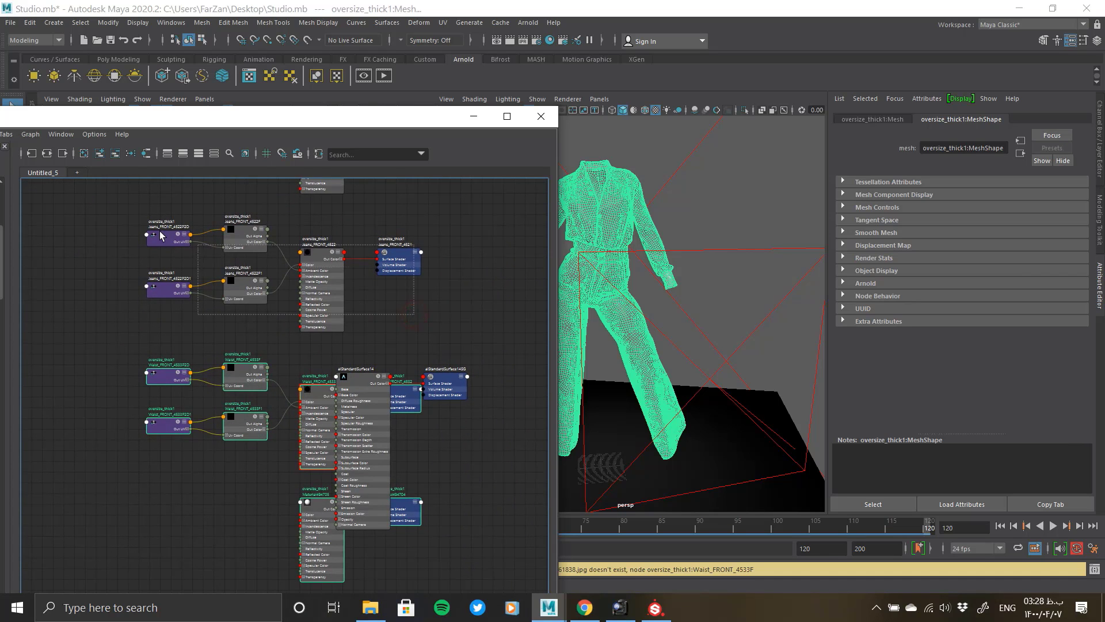
scroll(330, 316, down, 3)
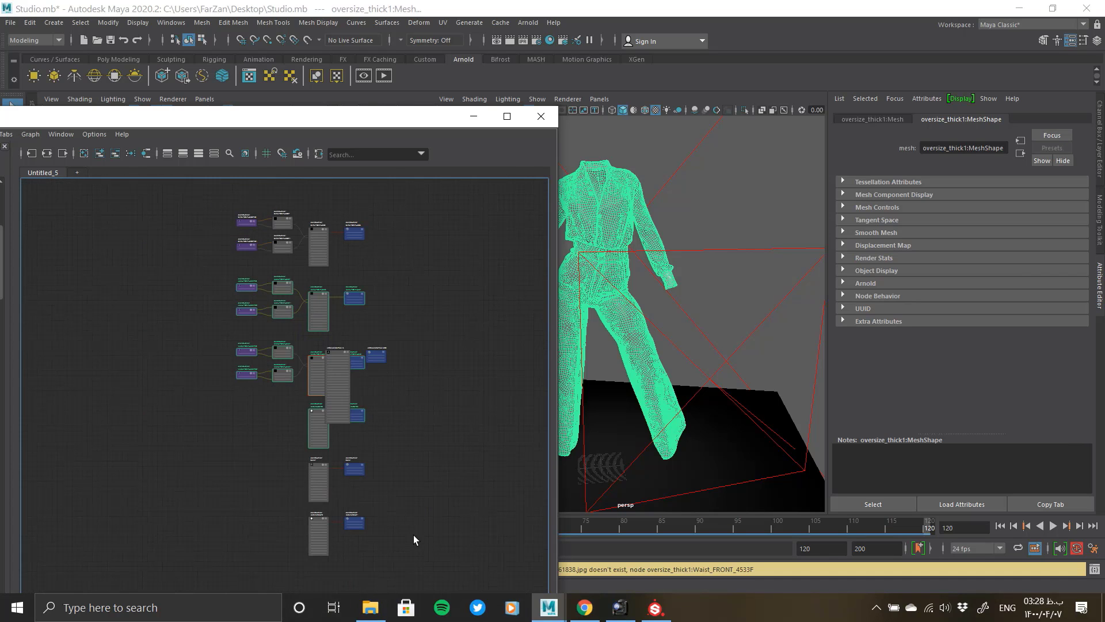
drag(413, 554, 280, 474)
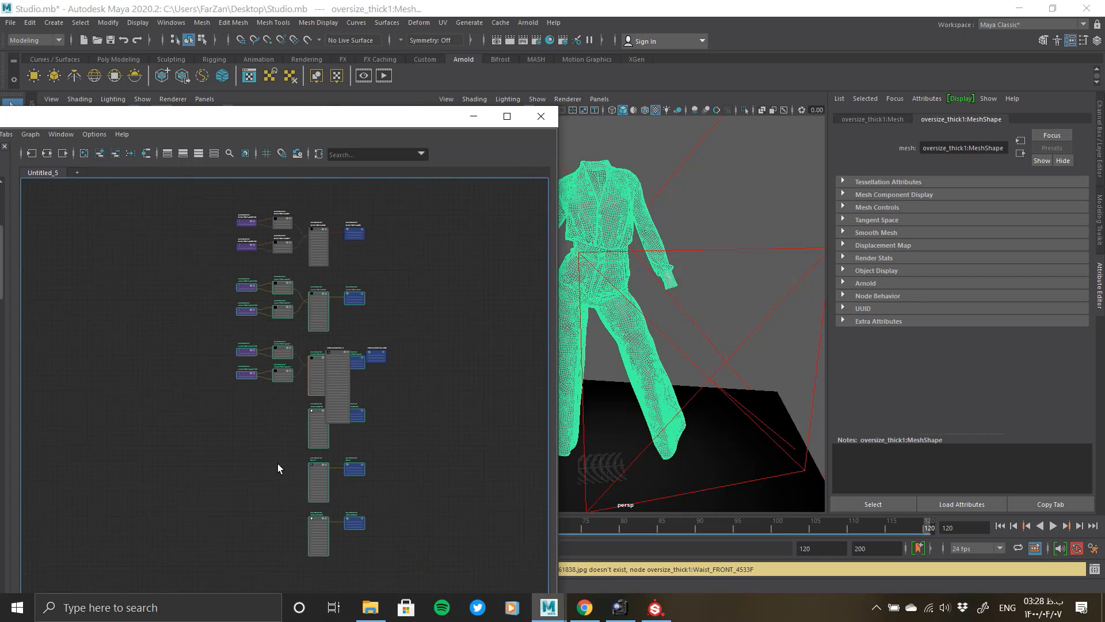
key(Delete)
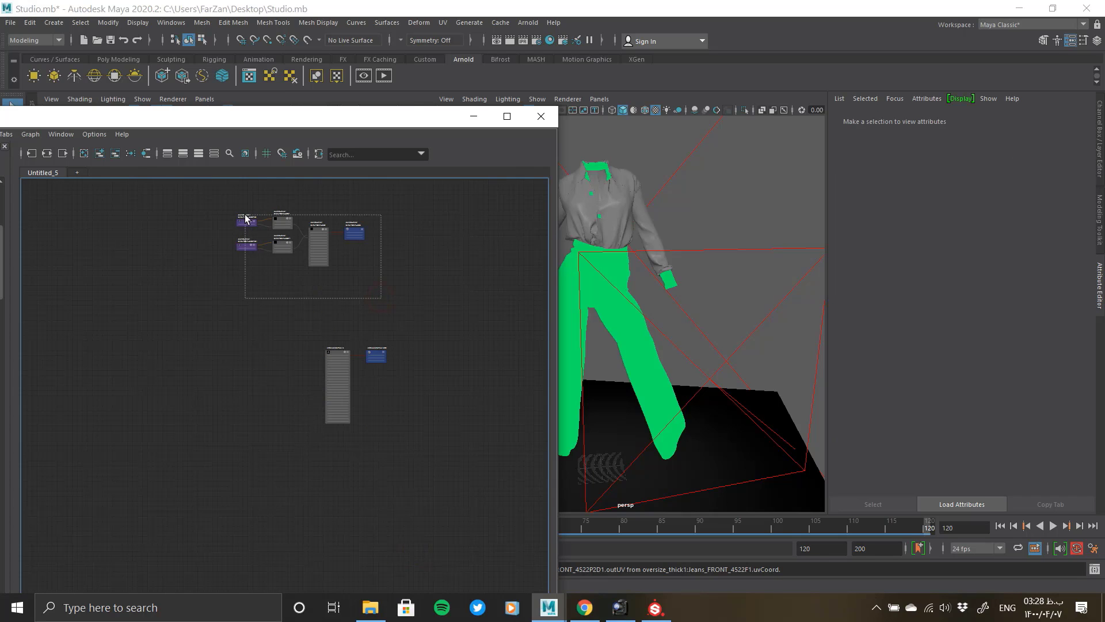
drag(246, 219, 244, 216)
key(Delete)
Assign the aiStandardSurface14 material to the whole outfit mesh.
click(346, 356)
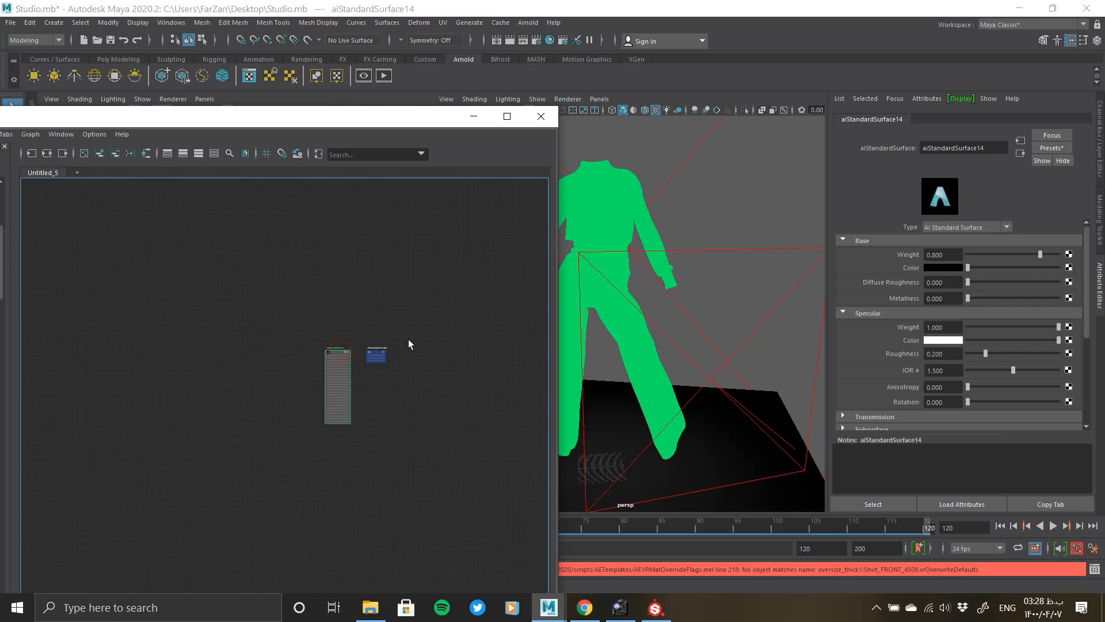
click(602, 193)
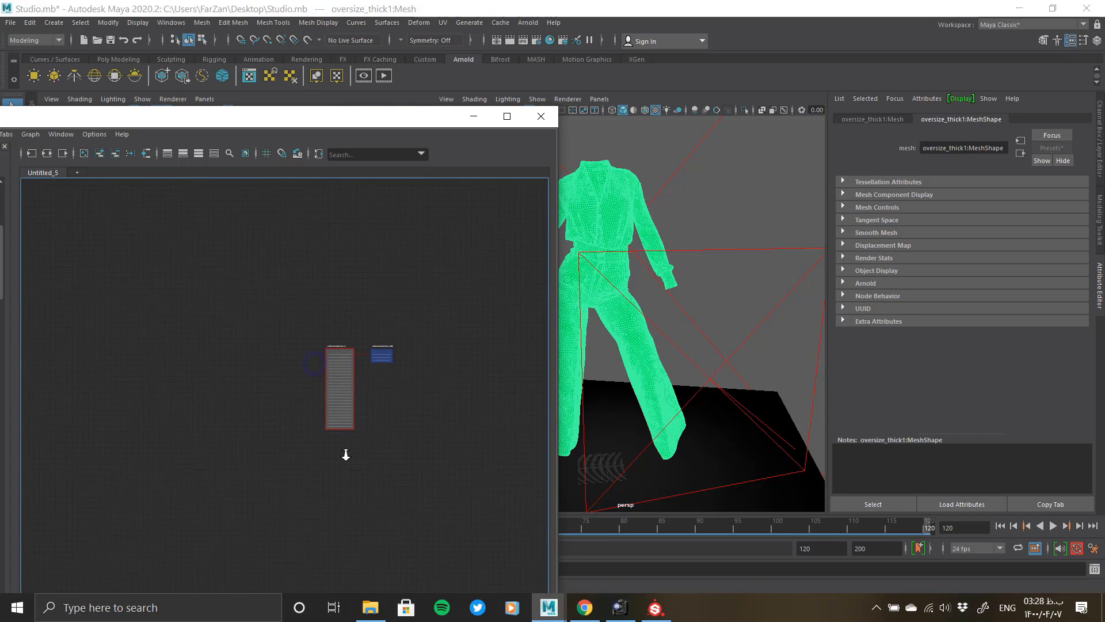
scroll(337, 368, up, 8)
right_click(337, 377)
right_drag(336, 374, 336, 344)
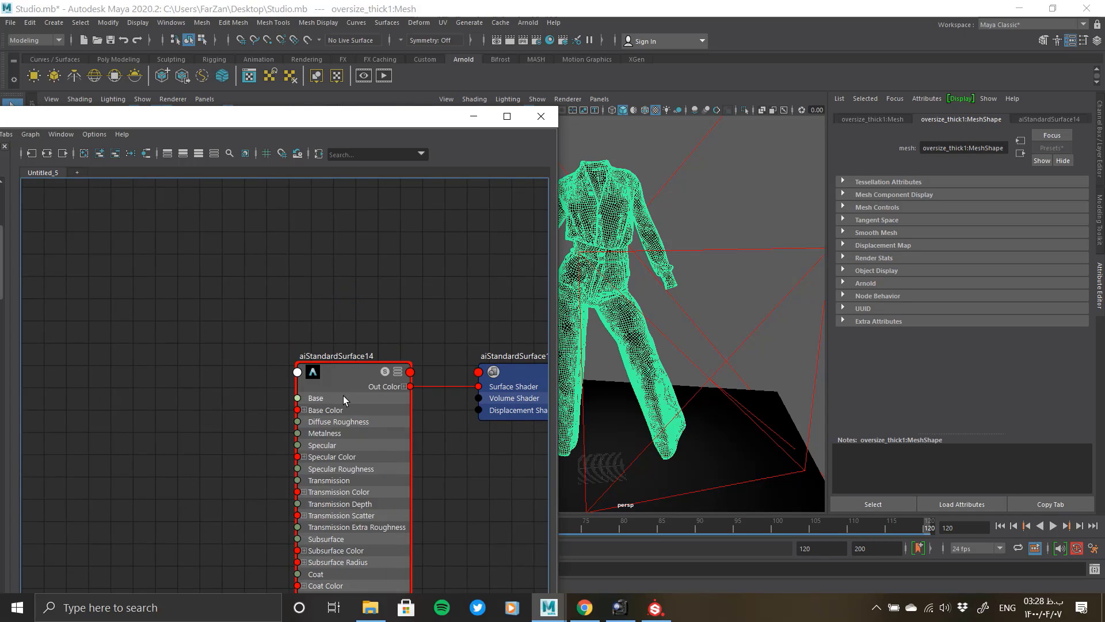
Bring the 1001 BaseColor, Height, Metalness, Normal and Roughness EXR files from the textures folder into the Hypershade graph.
alt+middle_drag(331, 432, 479, 309)
click(371, 606)
drag(470, 217, 603, 230)
ctrl+click(621, 216)
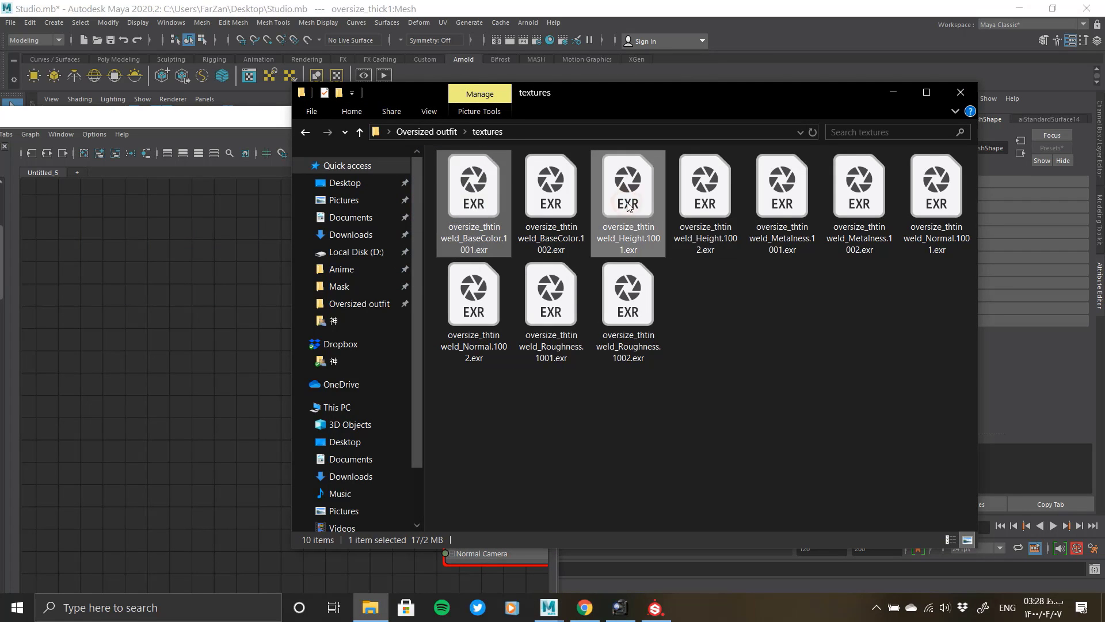
ctrl+click(788, 213)
ctrl+click(944, 205)
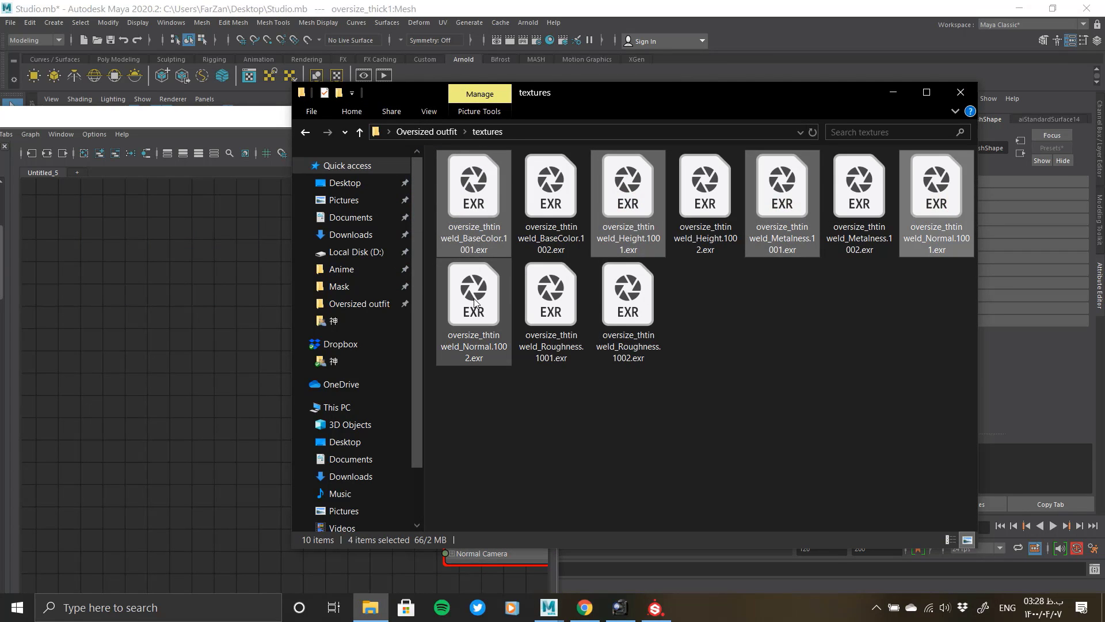
drag(516, 250, 141, 437)
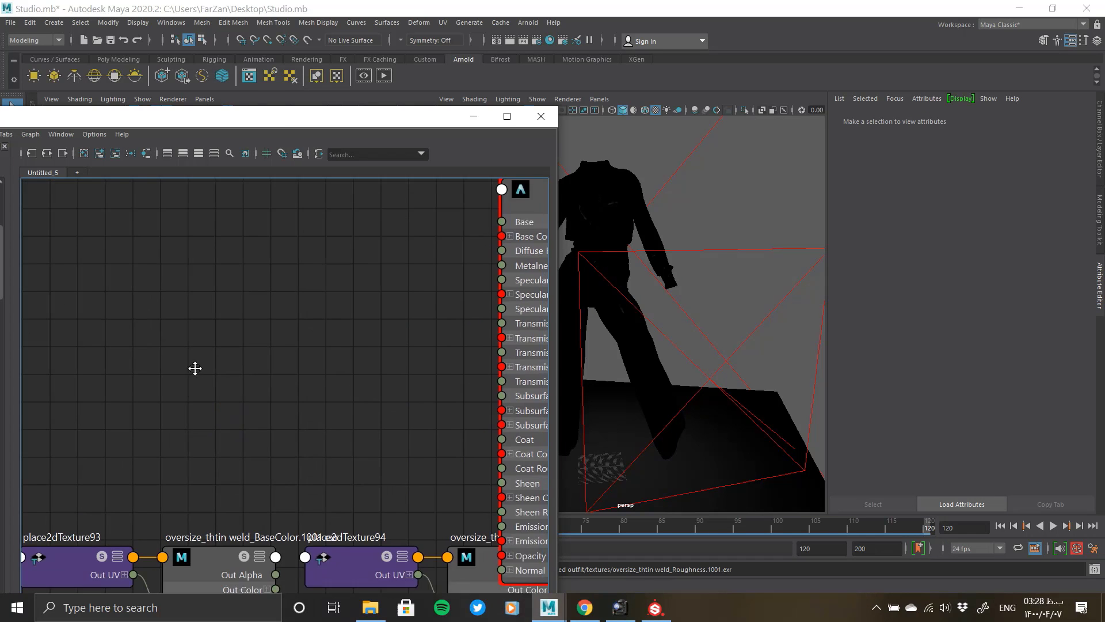
Move the BaseColor and Height texture nodes with their placement nodes in front of the aiStandardSurface14 material in the graph.
alt+middle_drag(195, 369, 204, 357)
scroll(204, 357, down, 2)
drag(212, 447, 152, 507)
drag(199, 522, 233, 284)
drag(384, 425, 350, 521)
drag(388, 518, 194, 530)
Move the Metalness texture and its placement node in front of the aiStandardSurface14 material, between the BaseColor and Height nodes.
alt+middle_drag(511, 511, 315, 465)
drag(417, 516, 313, 440)
click(432, 469)
drag(402, 400, 336, 487)
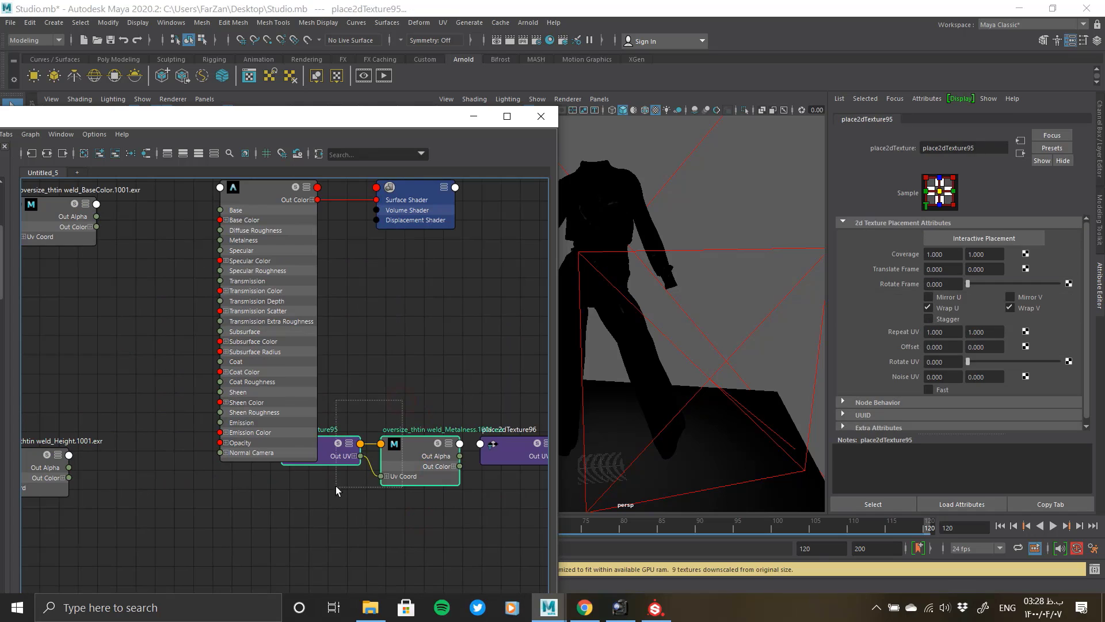
drag(409, 457, 39, 375)
Move the Normal and Roughness texture nodes with their placement nodes into the column of textures in front of aiStandardSurface14.
alt+middle_drag(189, 433, 84, 391)
scroll(83, 391, down, 2)
drag(374, 372, 337, 435)
drag(390, 417, 11, 290)
alt+middle_drag(484, 370, 322, 336)
drag(322, 335, 59, 252)
scroll(423, 413, down, 2)
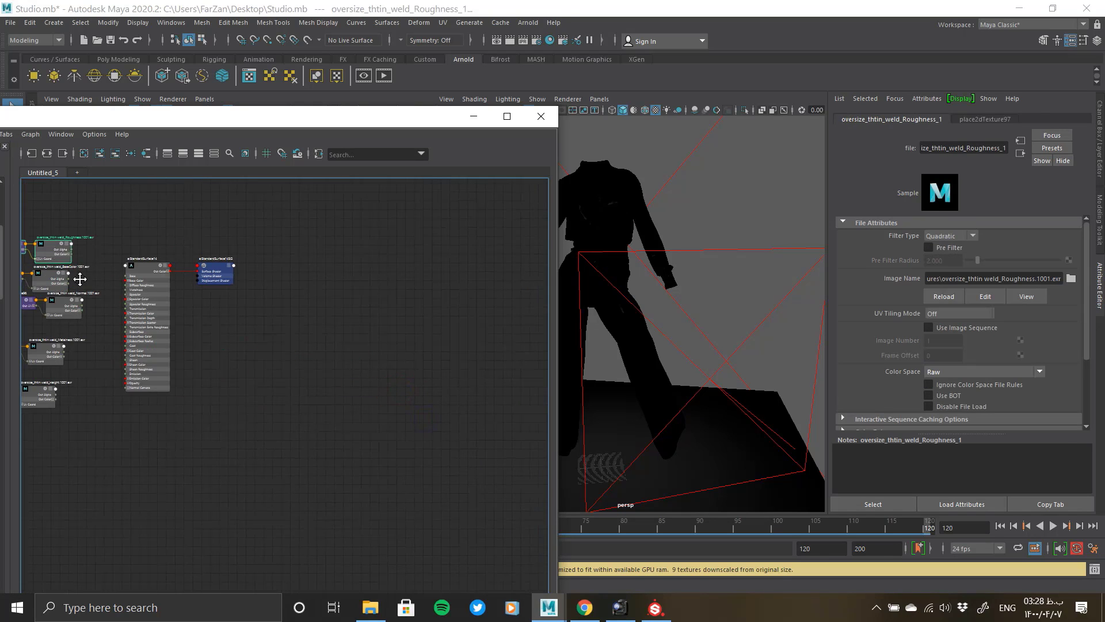
alt+middle_drag(80, 279, 197, 337)
scroll(190, 426, up, 3)
drag(158, 268, 76, 386)
scroll(236, 403, up, 3)
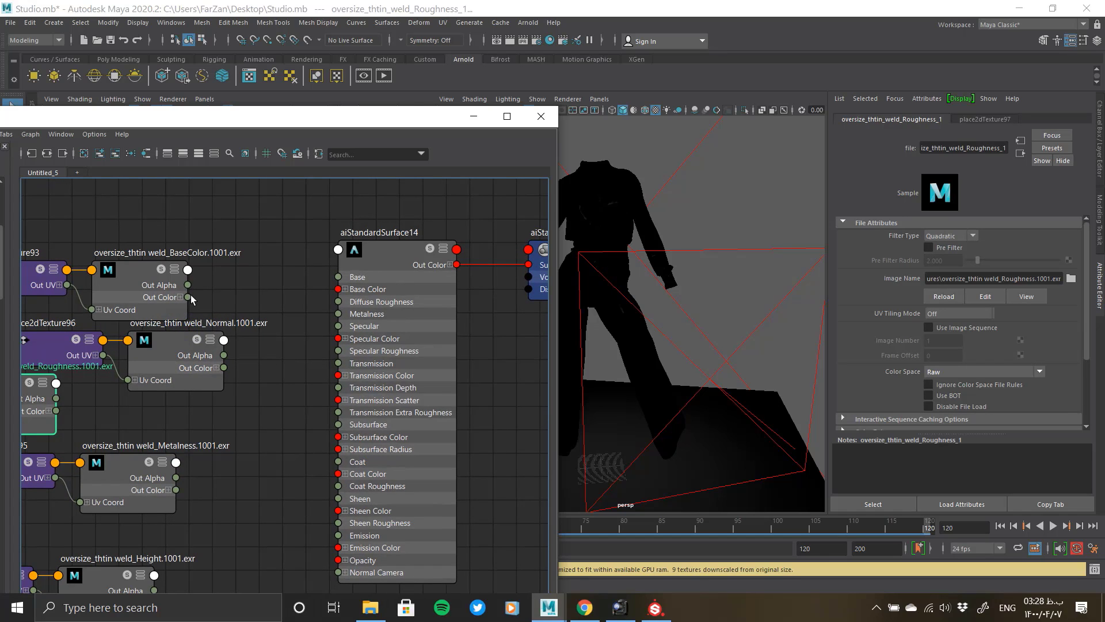
Connect the BaseColor texture's Out Color to the material's Base Color and set its UV tiling mode to UDIM (Mari).
drag(188, 297, 338, 289)
click(959, 314)
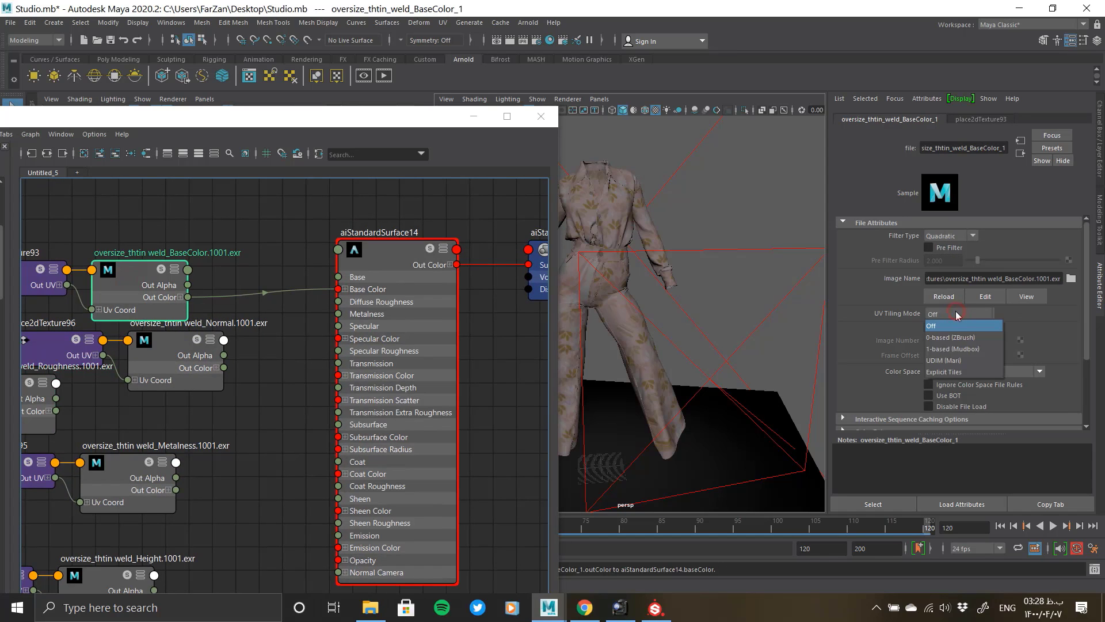
click(947, 361)
Set the UV tiling mode to UDIM (Mari) on the Normal, Roughness, Metalness and Height texture nodes.
click(213, 383)
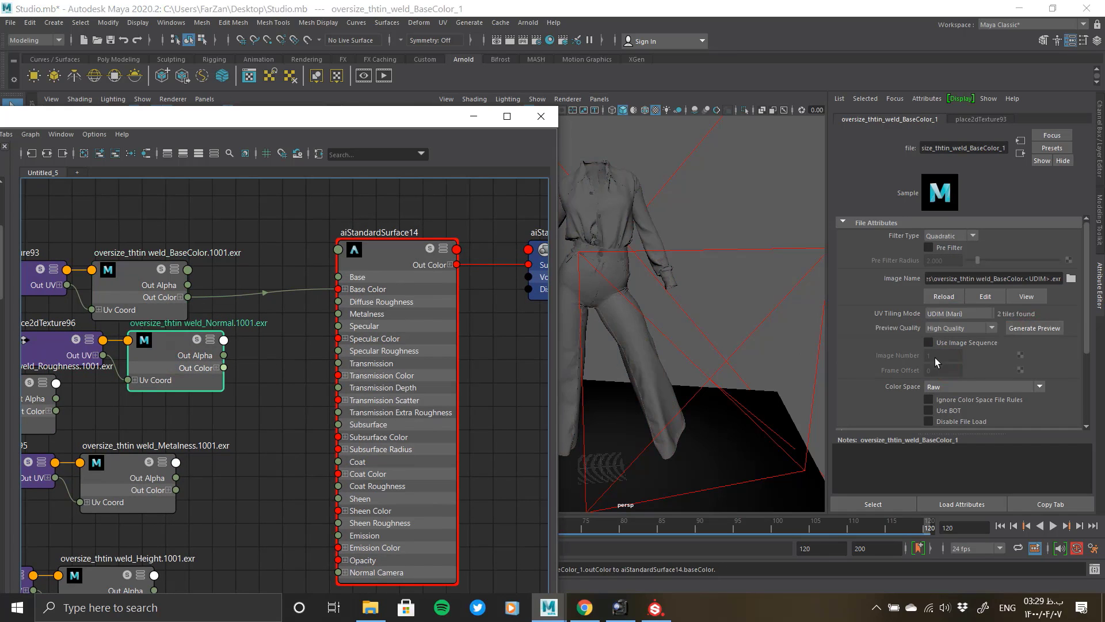
click(39, 406)
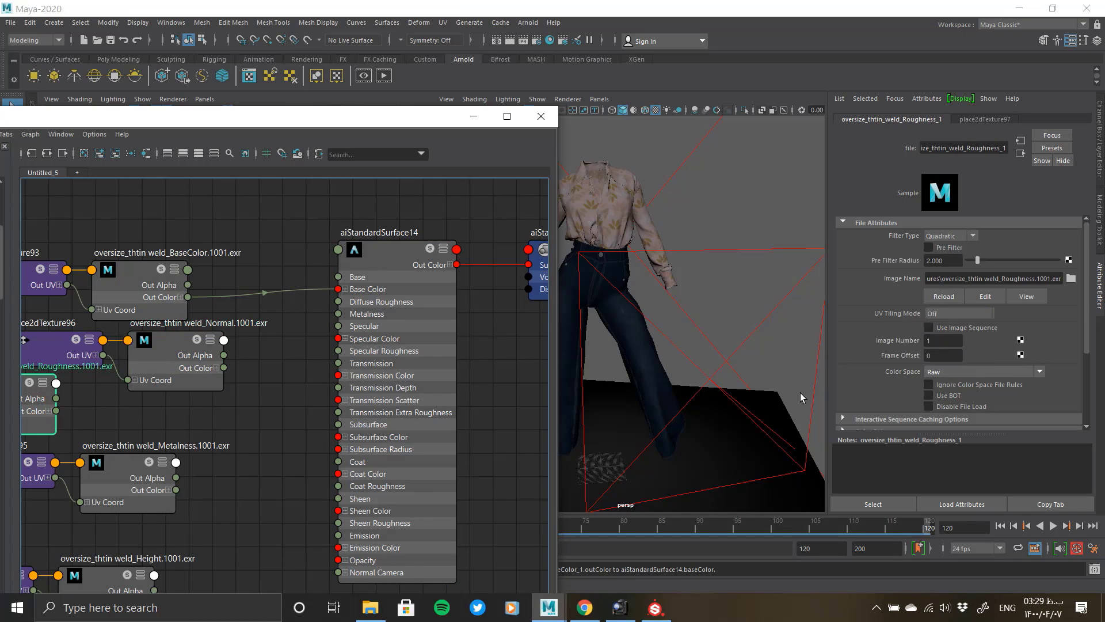
click(959, 314)
click(947, 360)
click(151, 472)
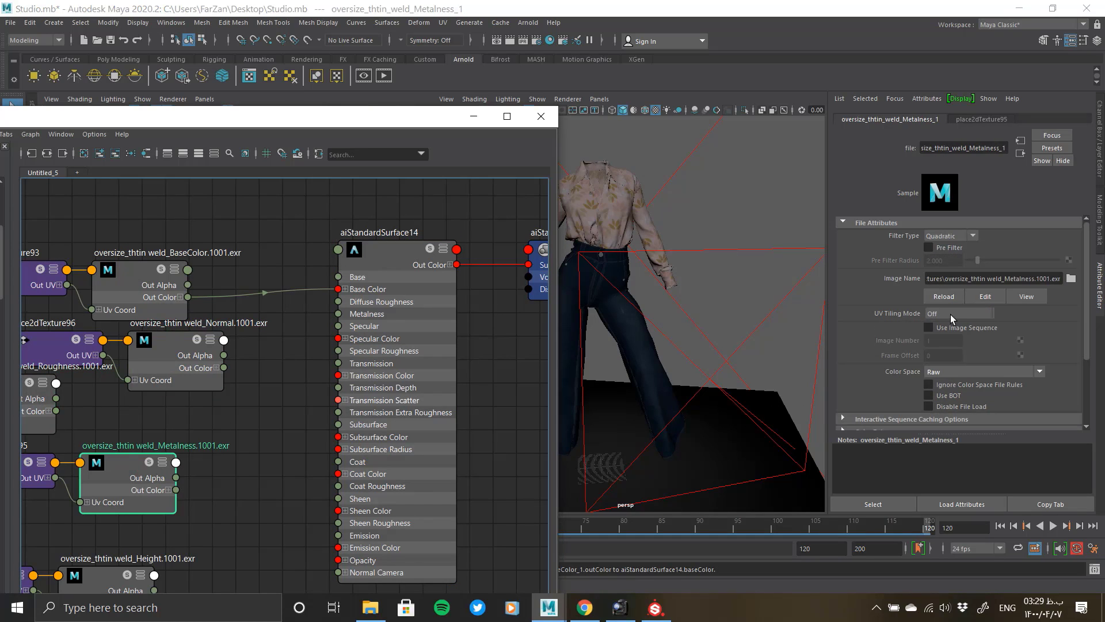
click(951, 314)
click(947, 360)
alt+middle_drag(219, 475, 334, 386)
click(225, 512)
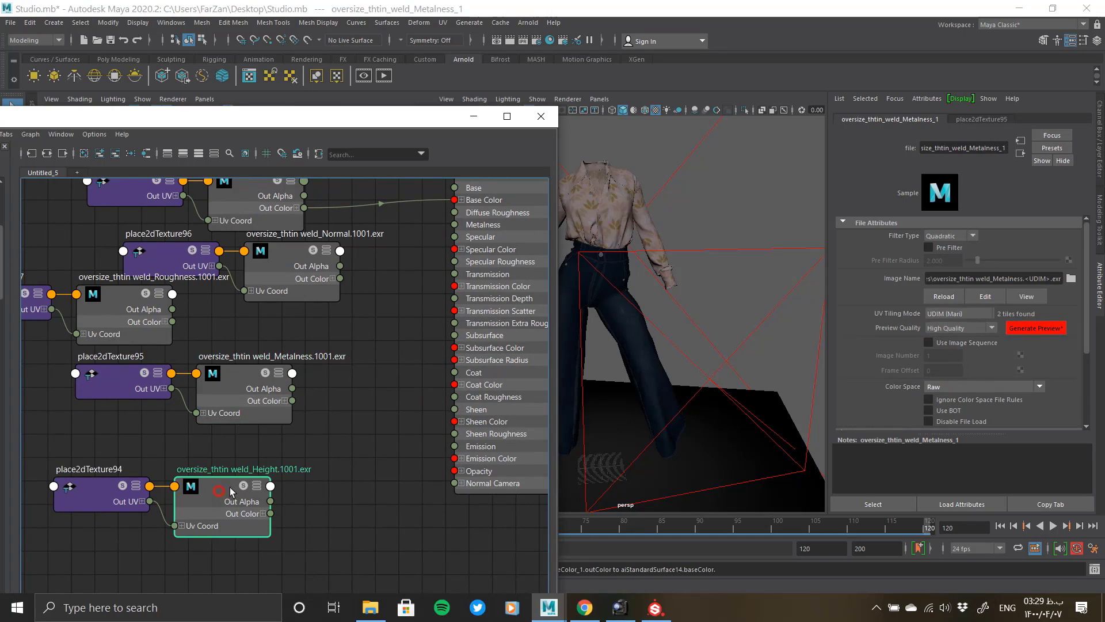
click(959, 314)
click(950, 362)
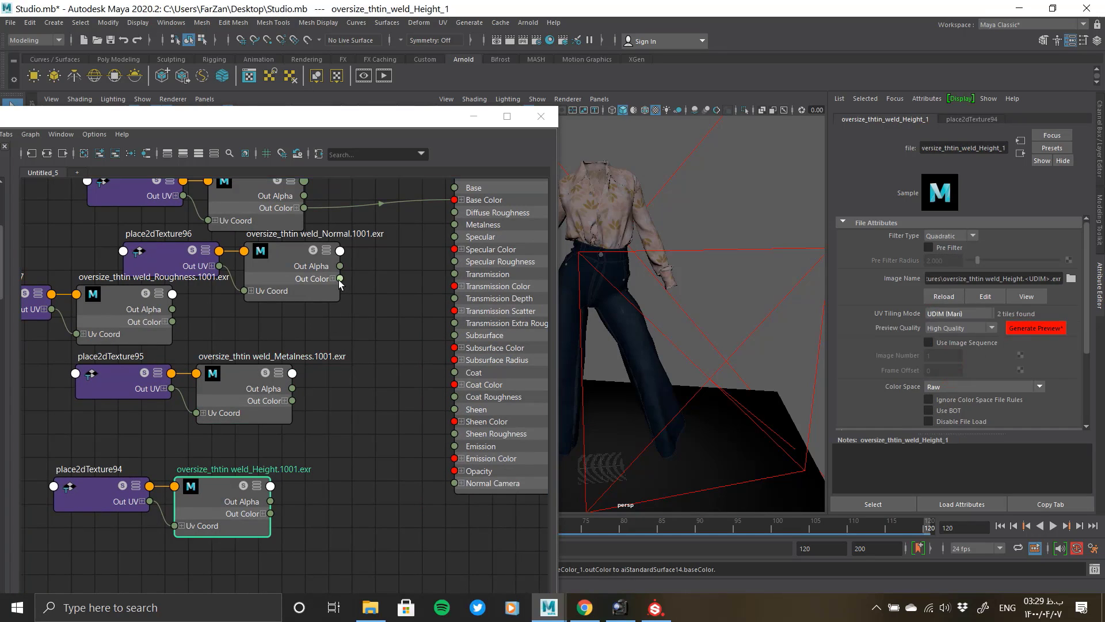
Add a bump2d node, connect the Normal texture to its Bump Value and its Out Normal to the material's Normal Camera.
drag(340, 279, 365, 289)
click(397, 315)
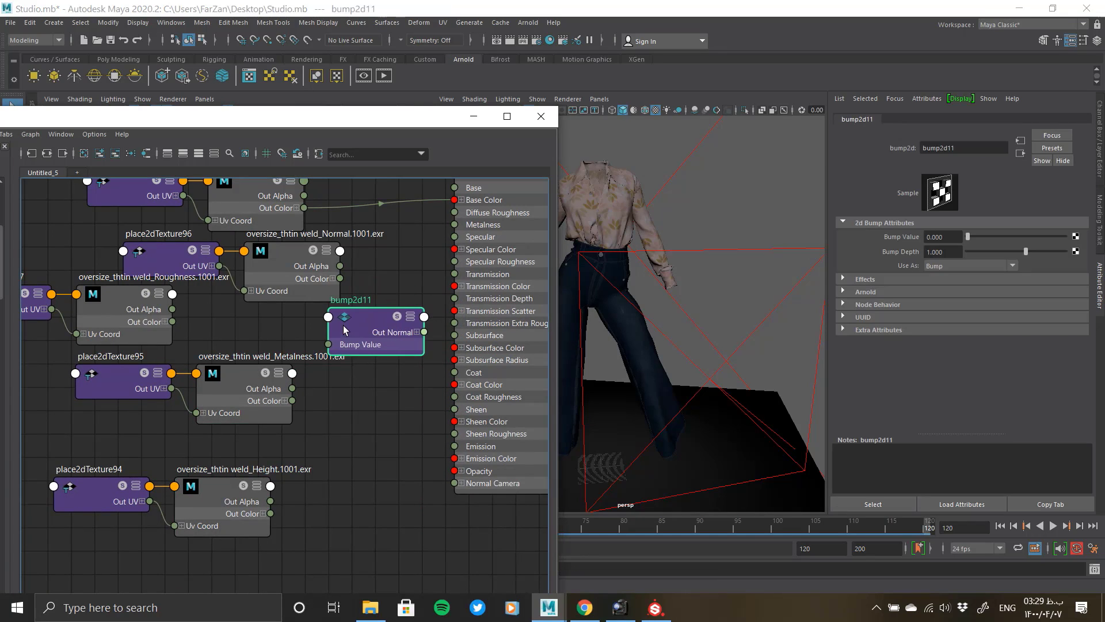
drag(332, 333, 310, 440)
drag(402, 439, 454, 483)
Connect Out Color R of the Roughness texture to Specular Roughness and Out Color R of the Metalness texture to Metalness.
click(166, 321)
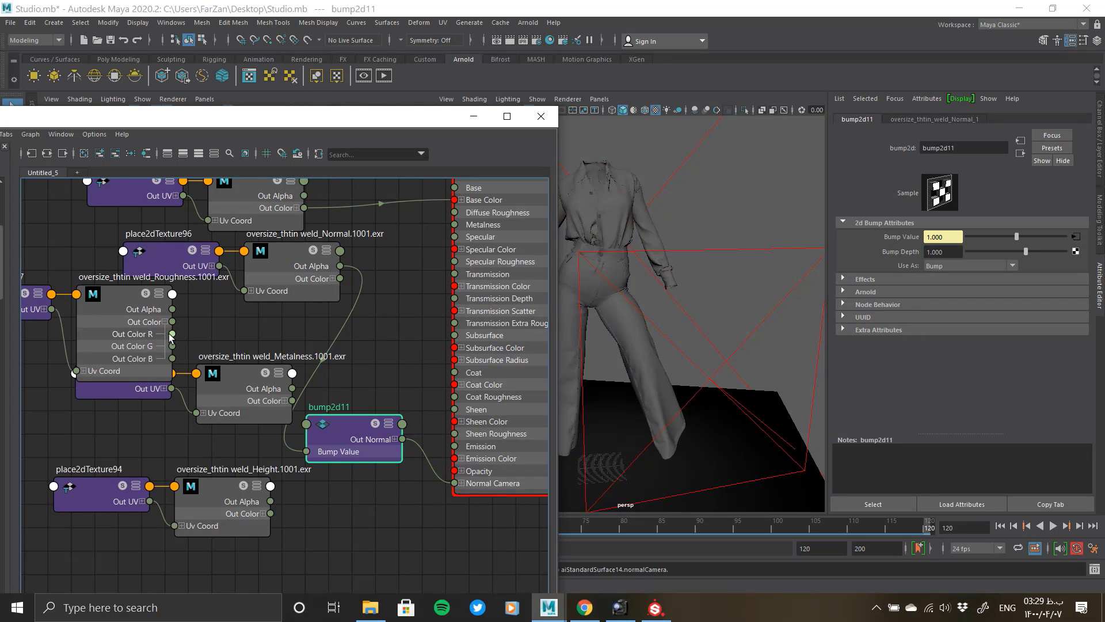
drag(370, 311, 455, 261)
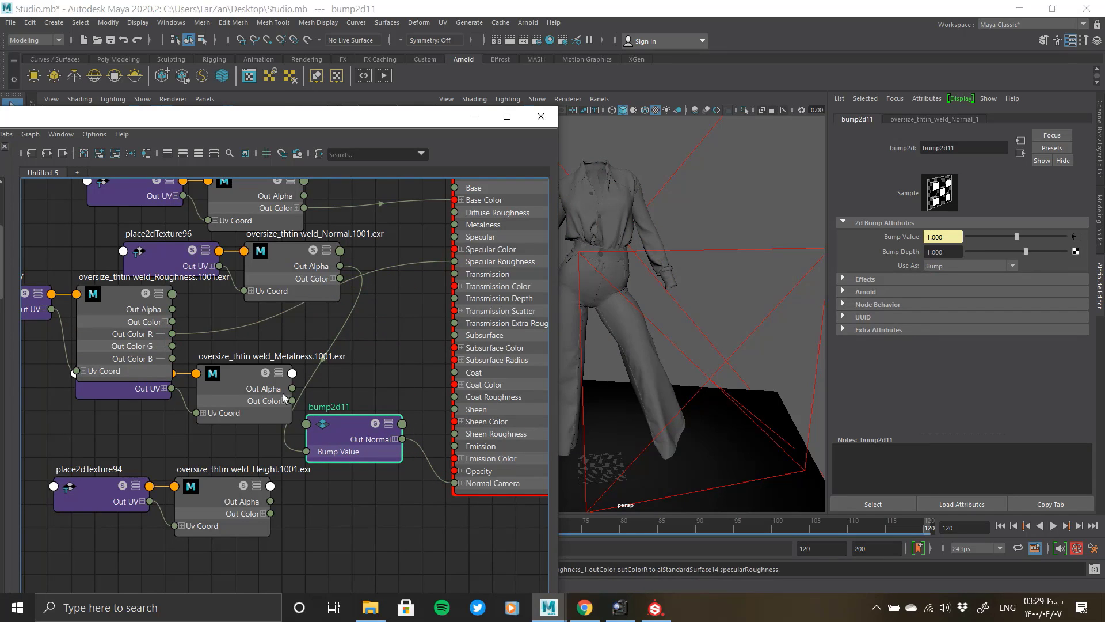
click(285, 400)
drag(292, 413, 455, 225)
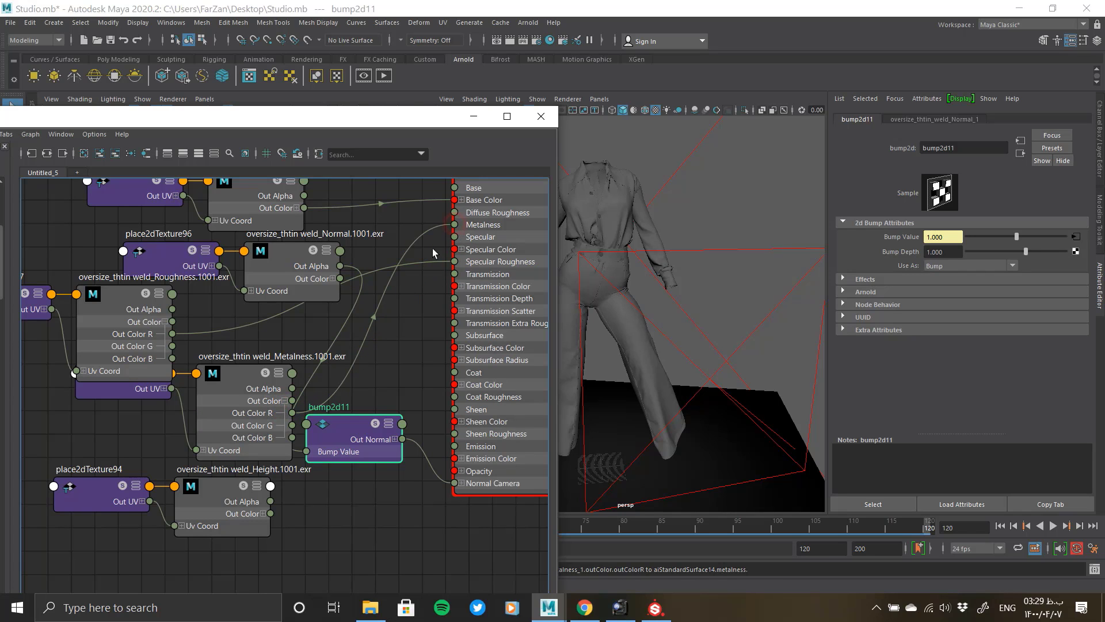
Solo the bump2d node and set its Use As option to Tangent Space Normals.
click(374, 424)
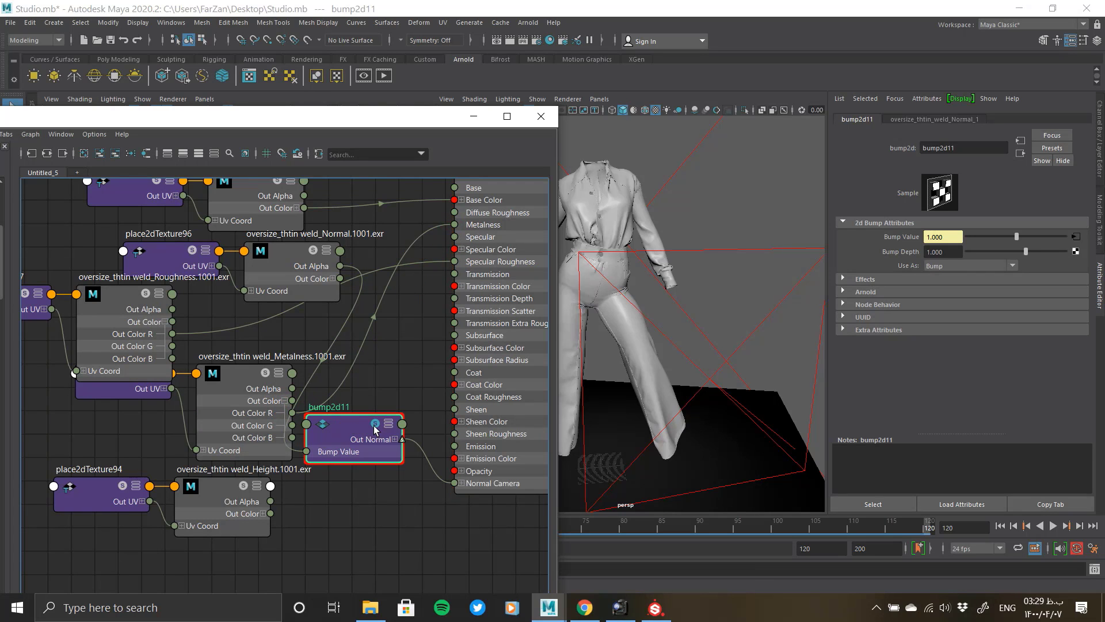
scroll(612, 227, up, 2)
alt+middle_drag(612, 227, 658, 301)
scroll(658, 301, up, 8)
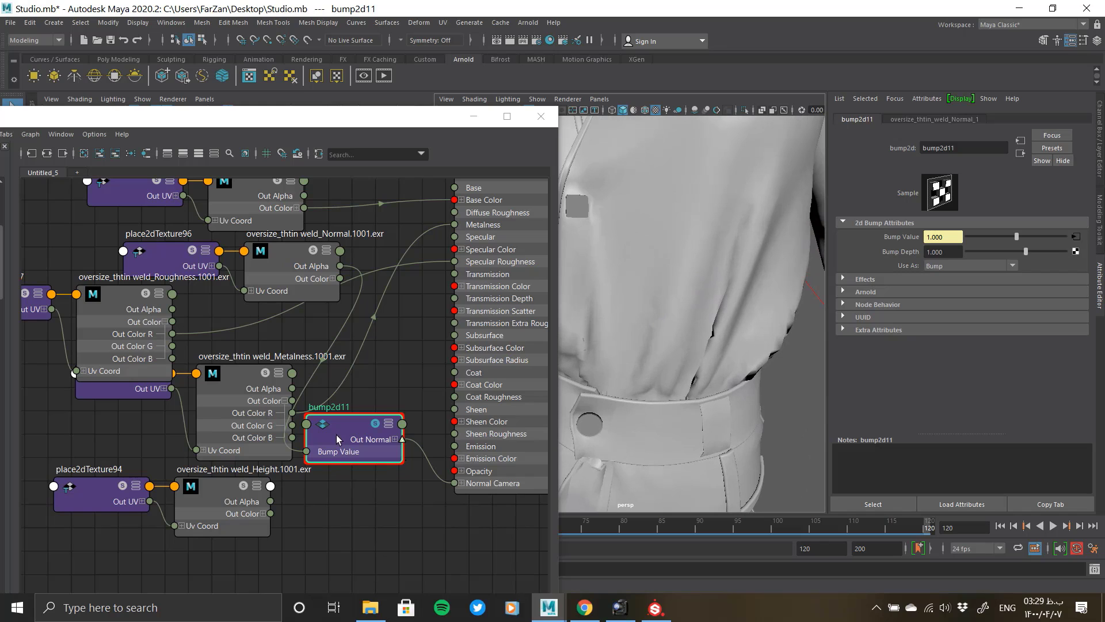
click(971, 265)
click(960, 280)
scroll(654, 282, down, 8)
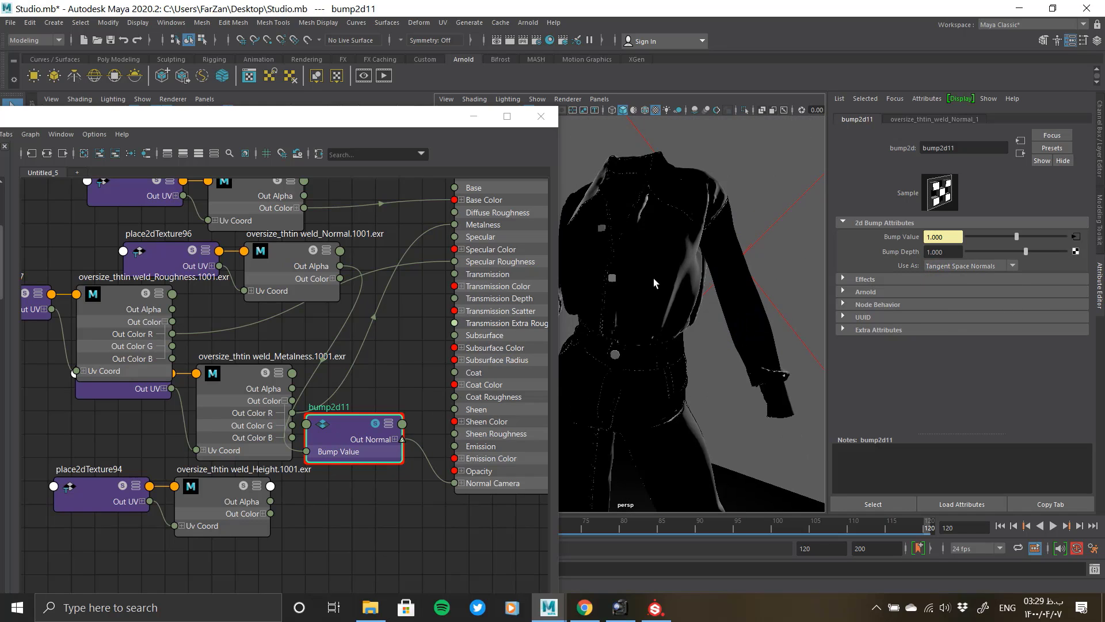
Generate the UDIM preview for the BaseColor texture and solo its node to check the pattern on the outfit.
click(217, 500)
drag(242, 400, 258, 362)
alt+middle_drag(395, 247, 401, 298)
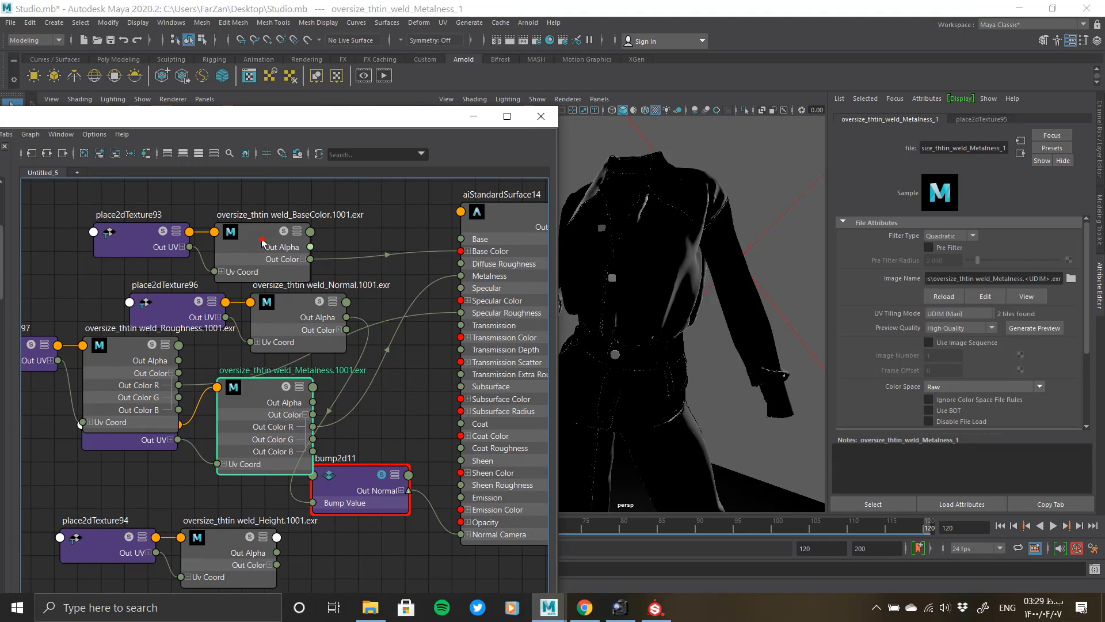
click(264, 242)
click(1033, 328)
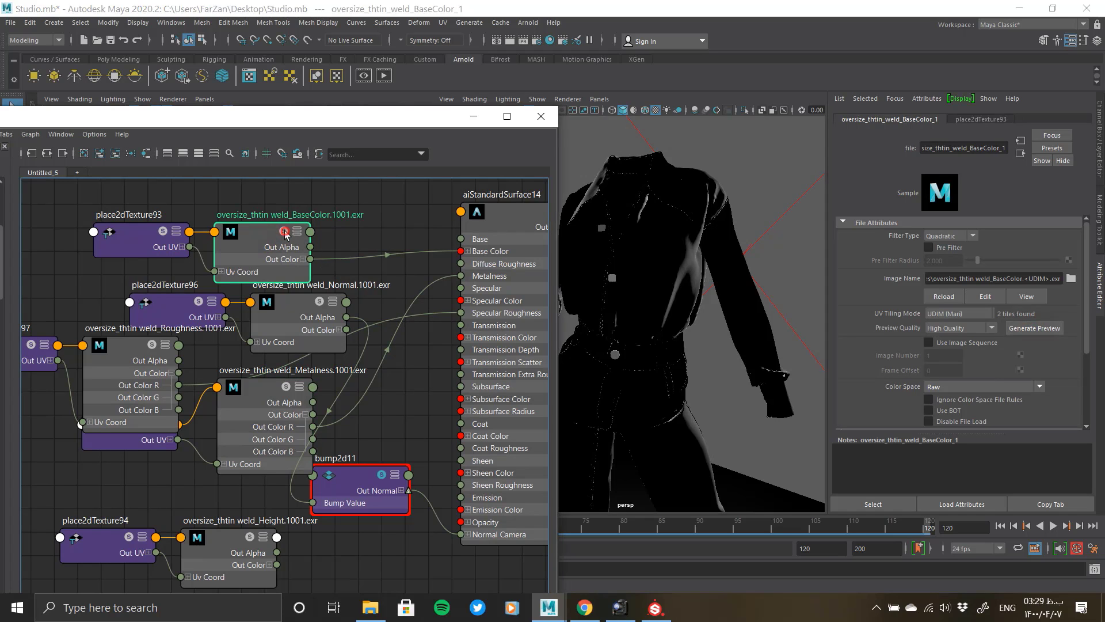
mouse_move(718, 340)
alt+mouse_down()
mouse_move(694, 332)
mouse_move(727, 343)
alt+mouse_up()
scroll(629, 346, up, 6)
alt+drag(666, 433, 618, 326)
scroll(617, 325, down, 8)
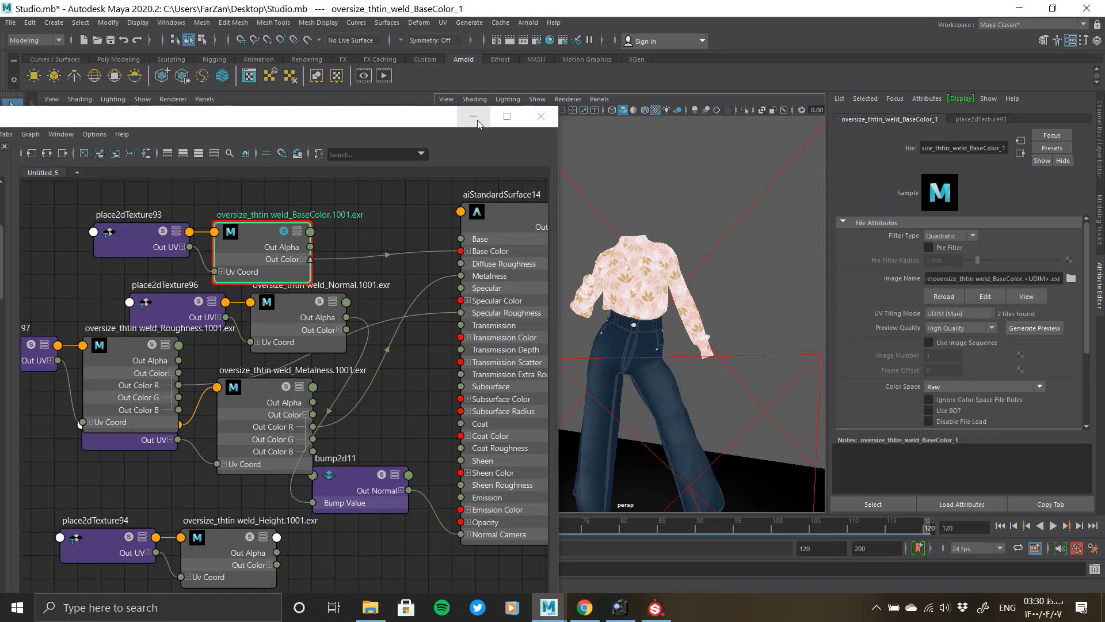
Minimize the Hypershade, open the Arnold RenderView and render the outfit through the T_shirt:persp1Shape camera.
click(473, 116)
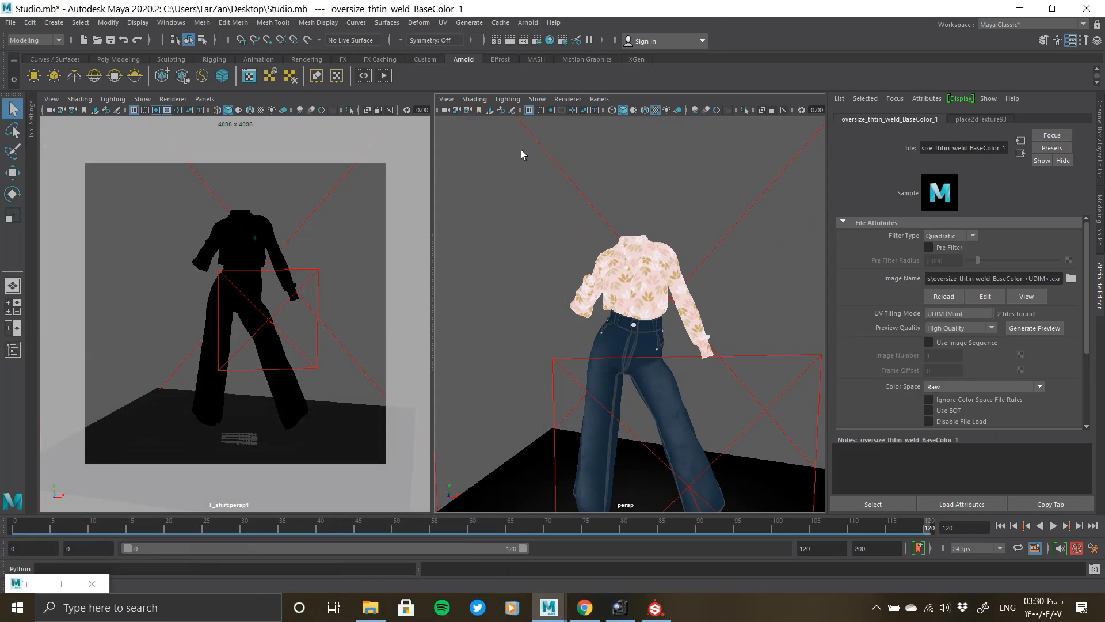
click(530, 23)
click(537, 56)
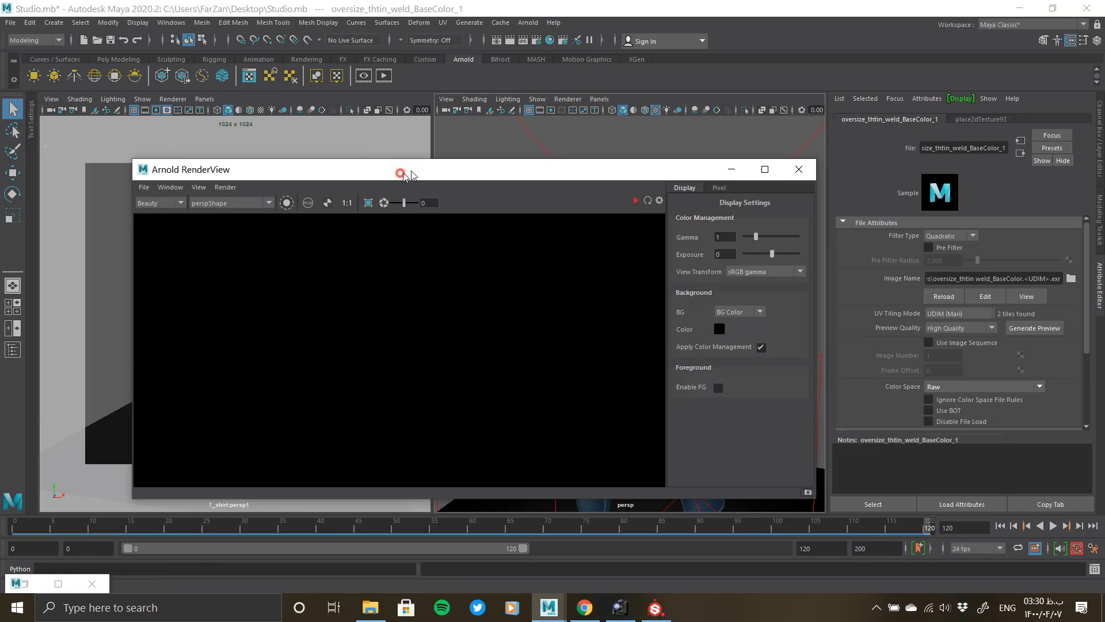
click(432, 174)
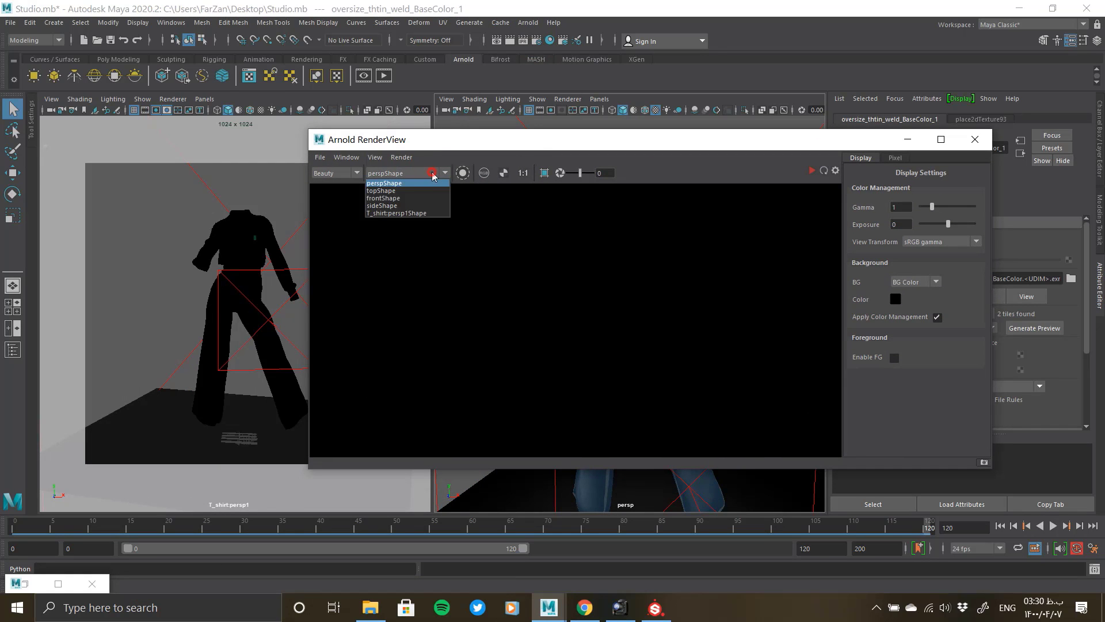
click(401, 213)
scroll(234, 300, up, 4)
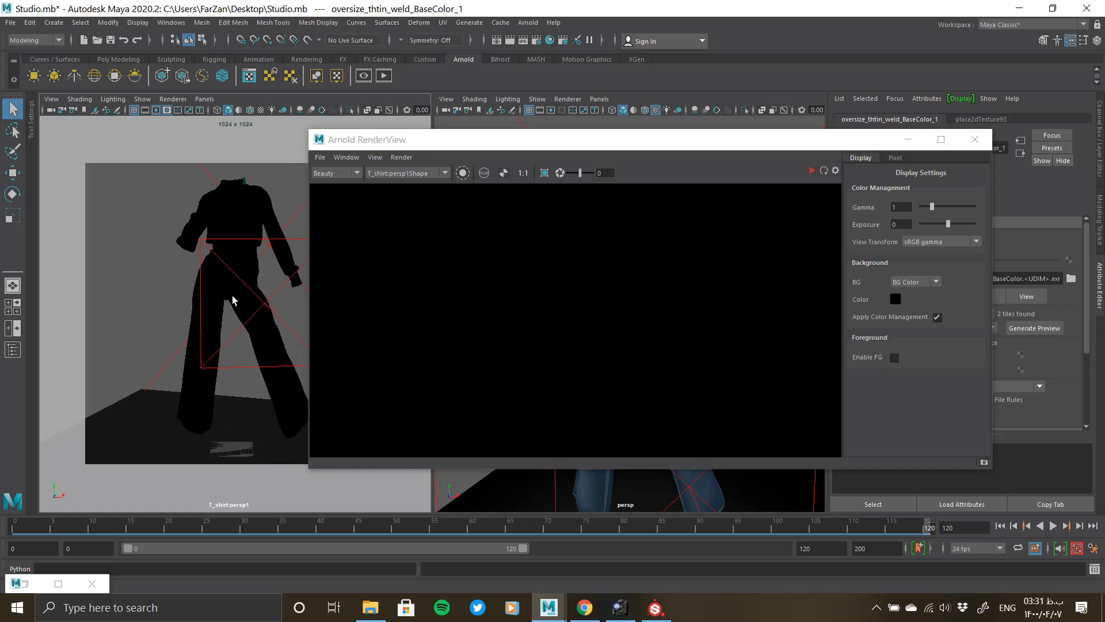
click(811, 172)
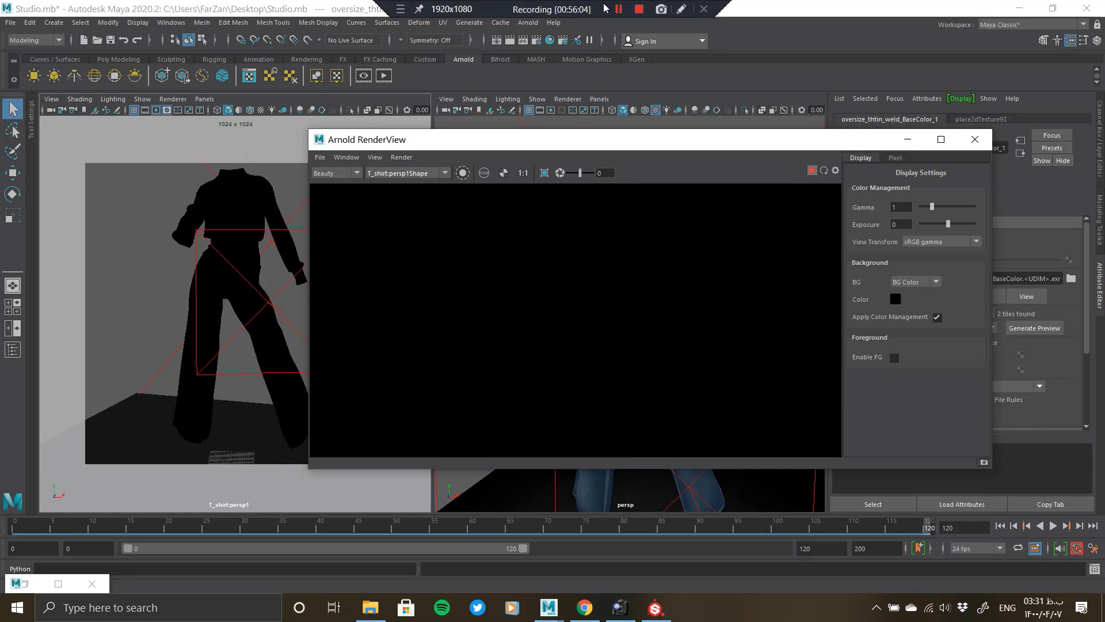
click(543, 6)
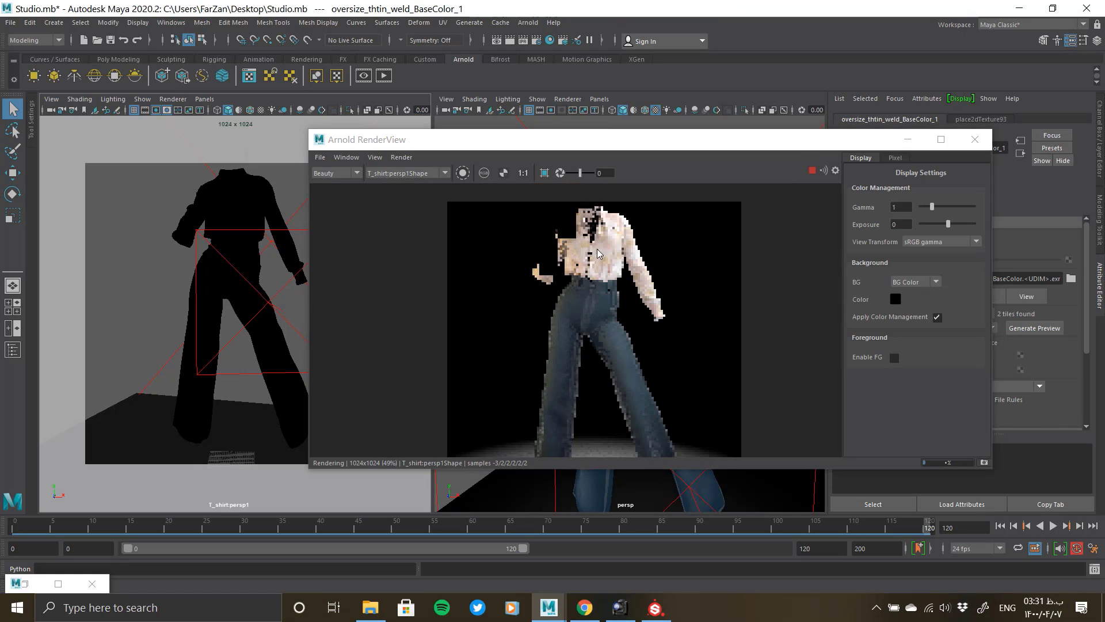
Narrow the Arnold RenderView window and examine the rendered shirt and jeans both up close and as a whole.
scroll(602, 235, up, 2)
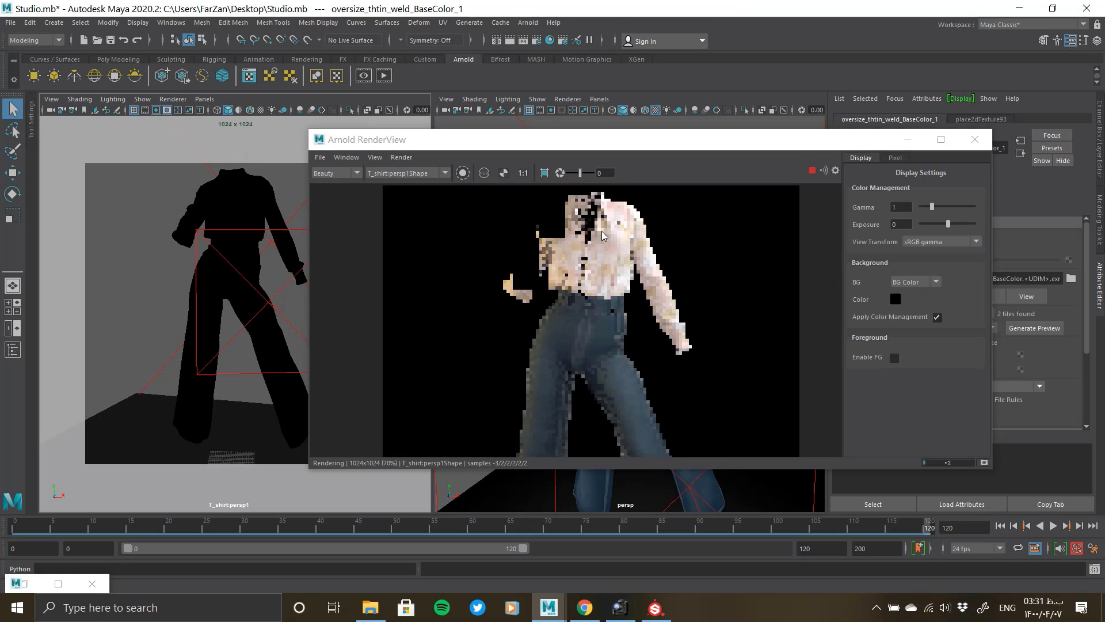
scroll(601, 235, down, 2)
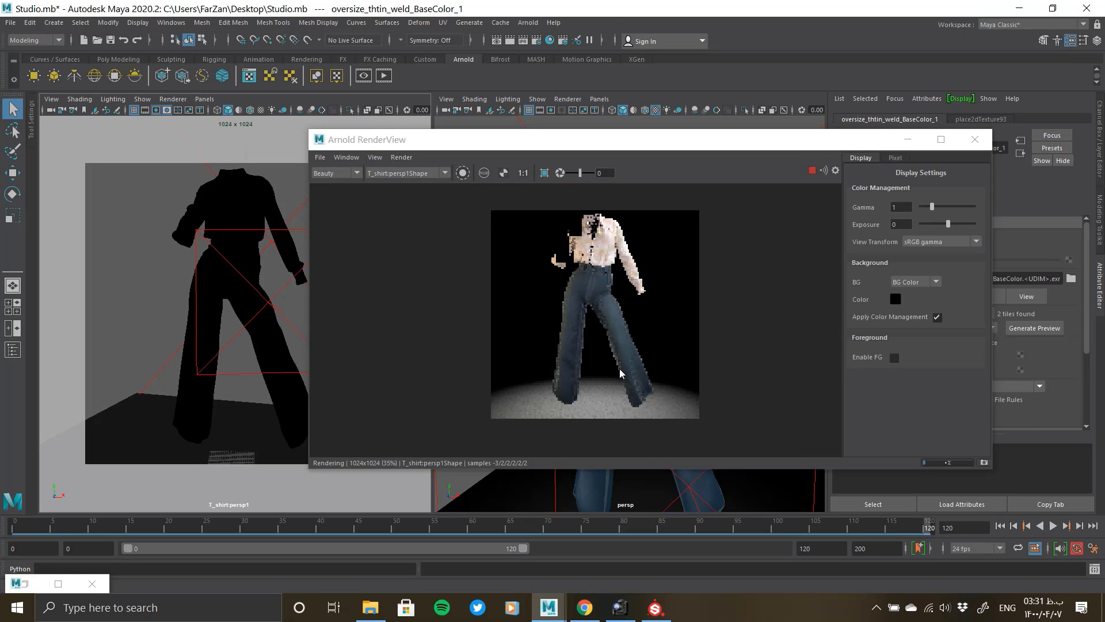
scroll(620, 373, up, 1)
scroll(581, 224, up, 1)
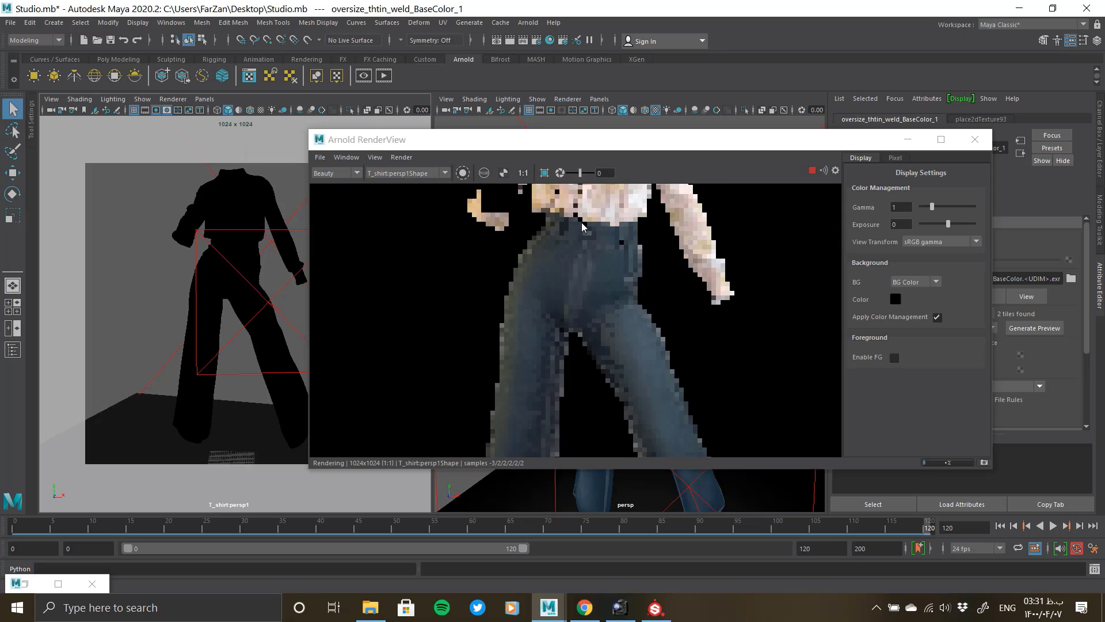
scroll(584, 236, down, 4)
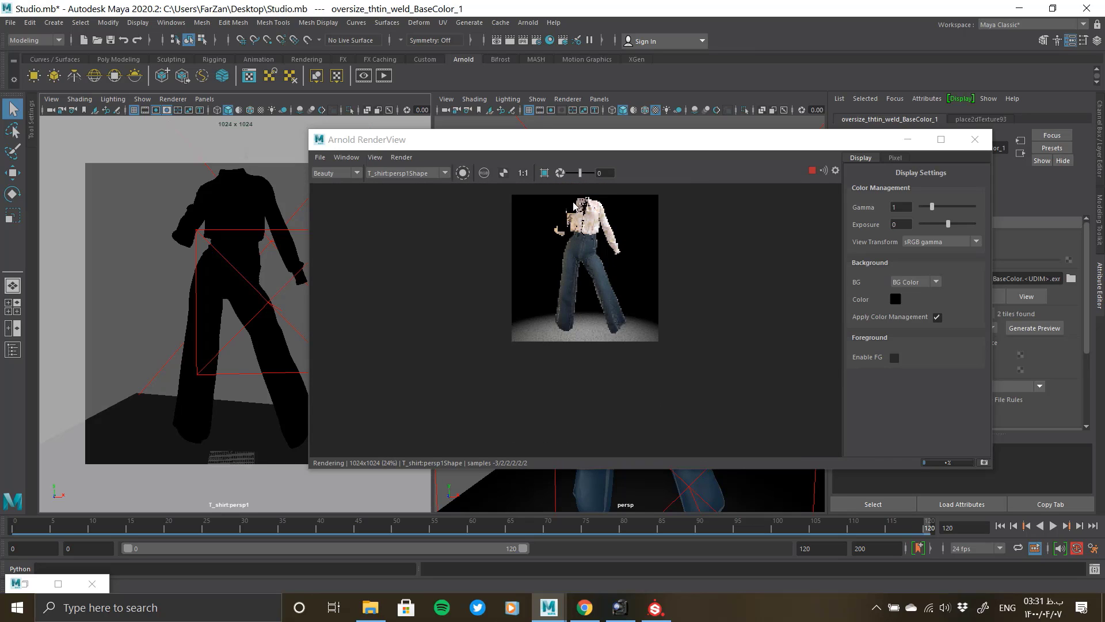
scroll(576, 206, up, 2)
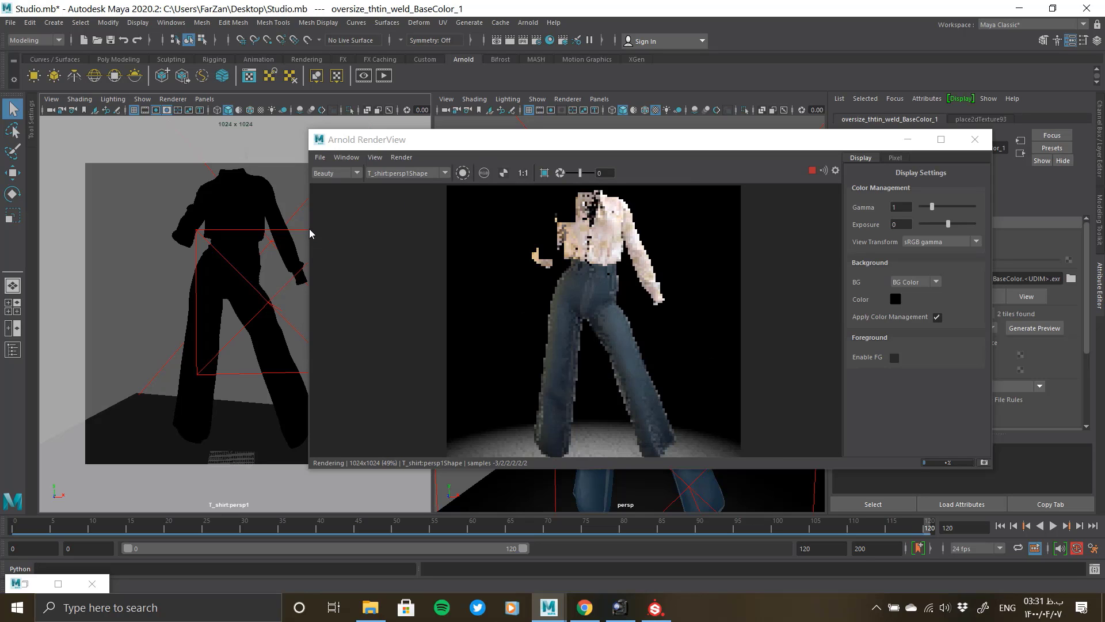
drag(310, 233, 529, 235)
scroll(705, 212, up, 1)
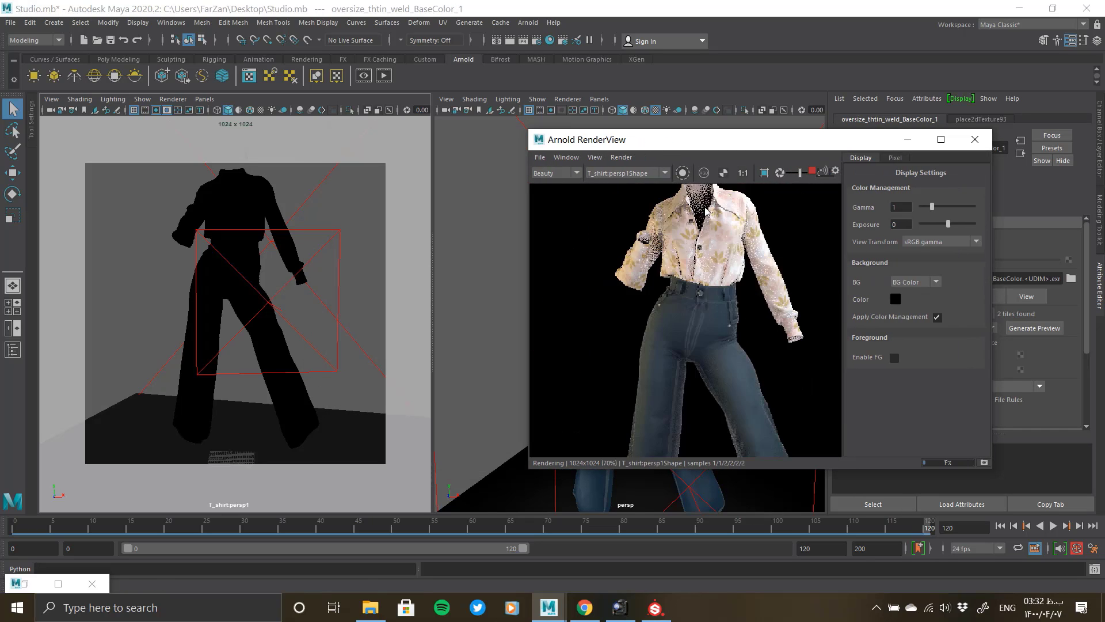
scroll(713, 354, down, 1)
scroll(740, 416, up, 4)
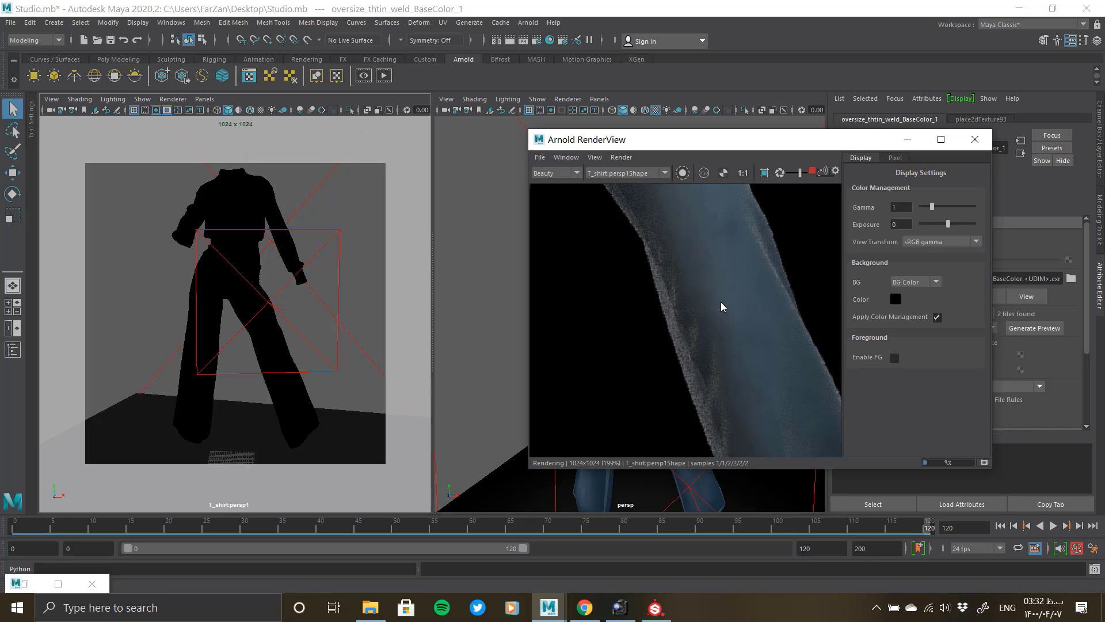
scroll(645, 277, down, 4)
scroll(637, 308, up, 2)
scroll(638, 308, up, 2)
scroll(649, 274, down, 3)
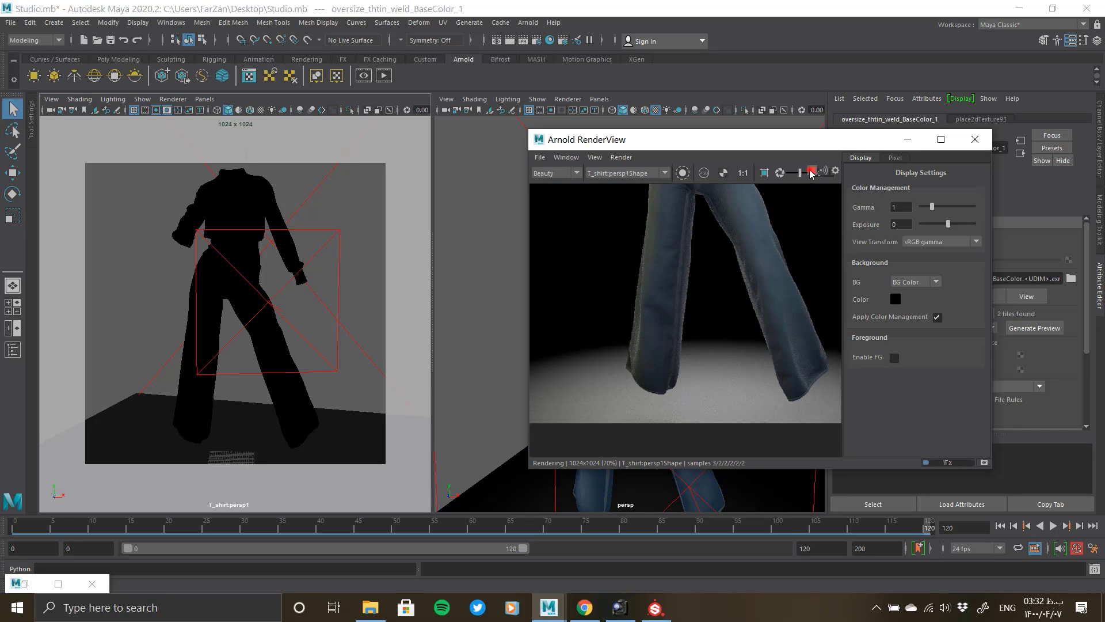
Move the T_shirt:persp1 camera in close on the shirt's collar and chest and restart the Arnold render.
scroll(279, 264, up, 5)
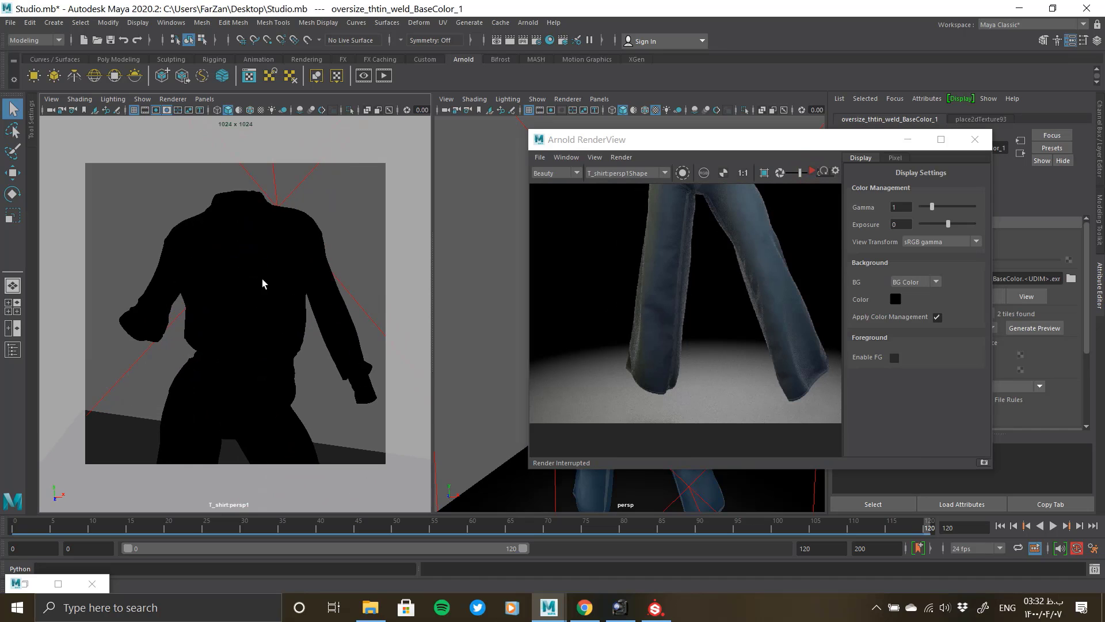
key(5)
click(265, 282)
click(349, 224)
scroll(270, 300, up, 4)
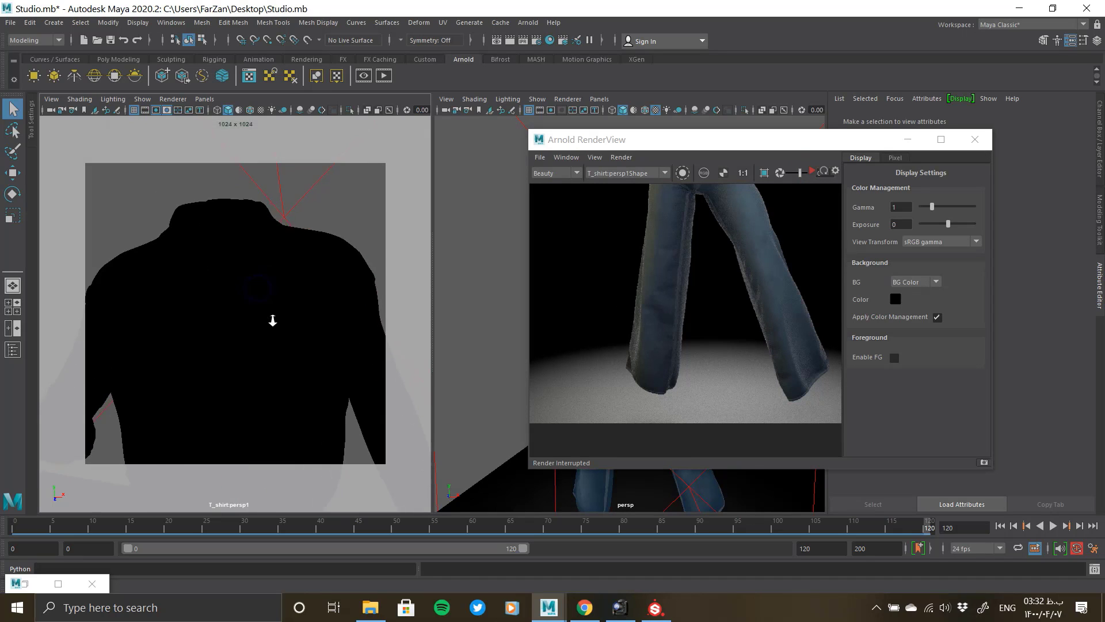
click(812, 171)
Examine the close-up render of the shirt's collar, printed fabric weave, front opening and button.
scroll(729, 304, down, 3)
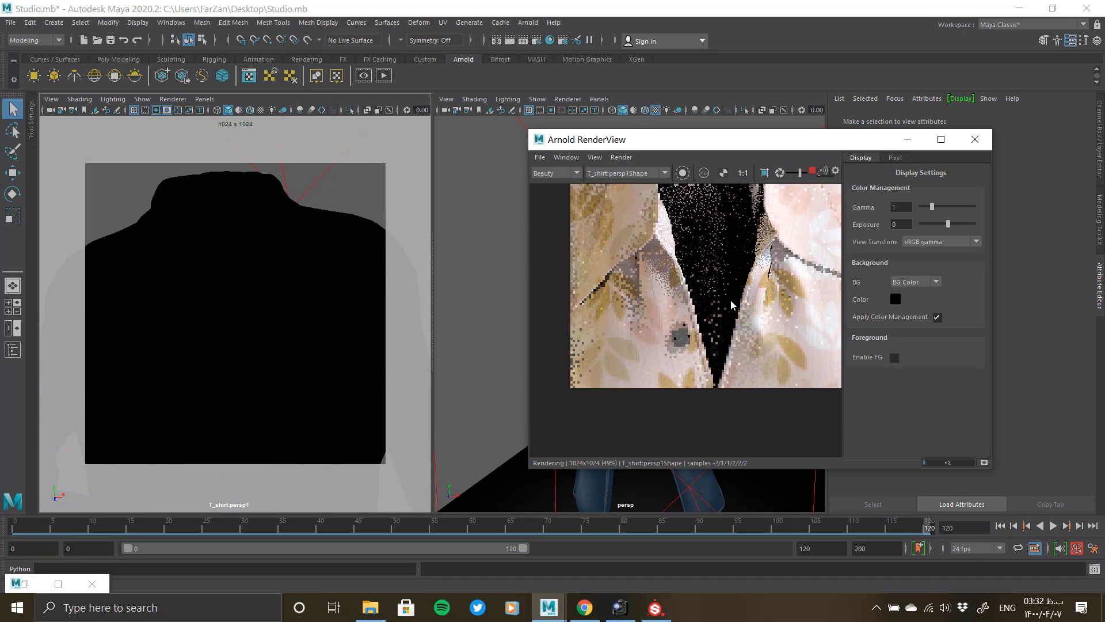
scroll(726, 288, up, 3)
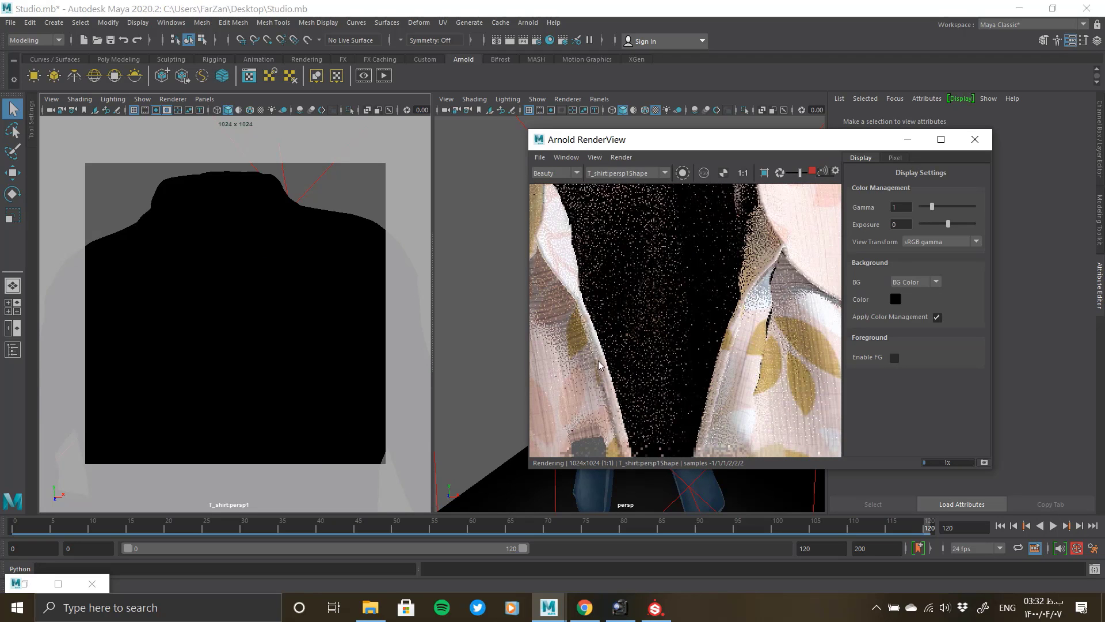
scroll(732, 371, up, 2)
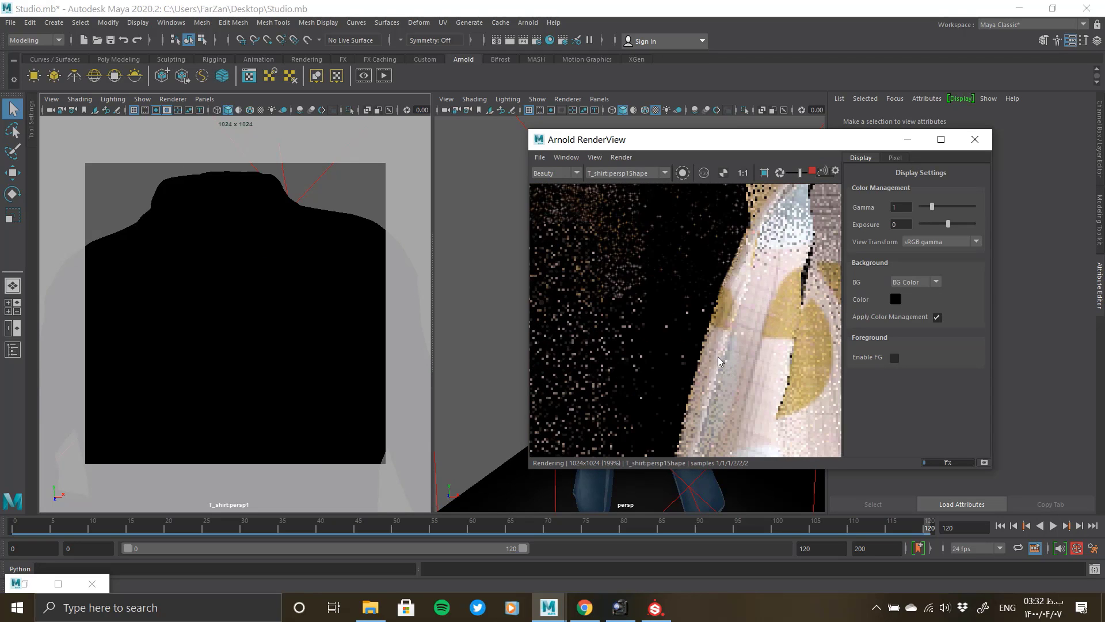
scroll(719, 362, down, 4)
scroll(829, 342, up, 3)
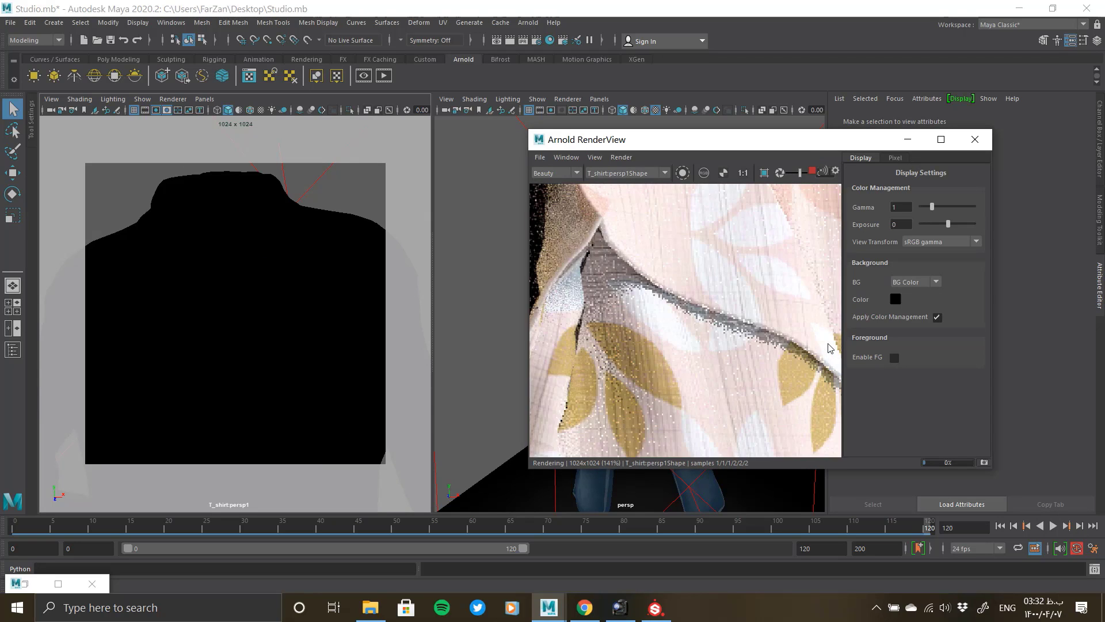
scroll(801, 344, down, 3)
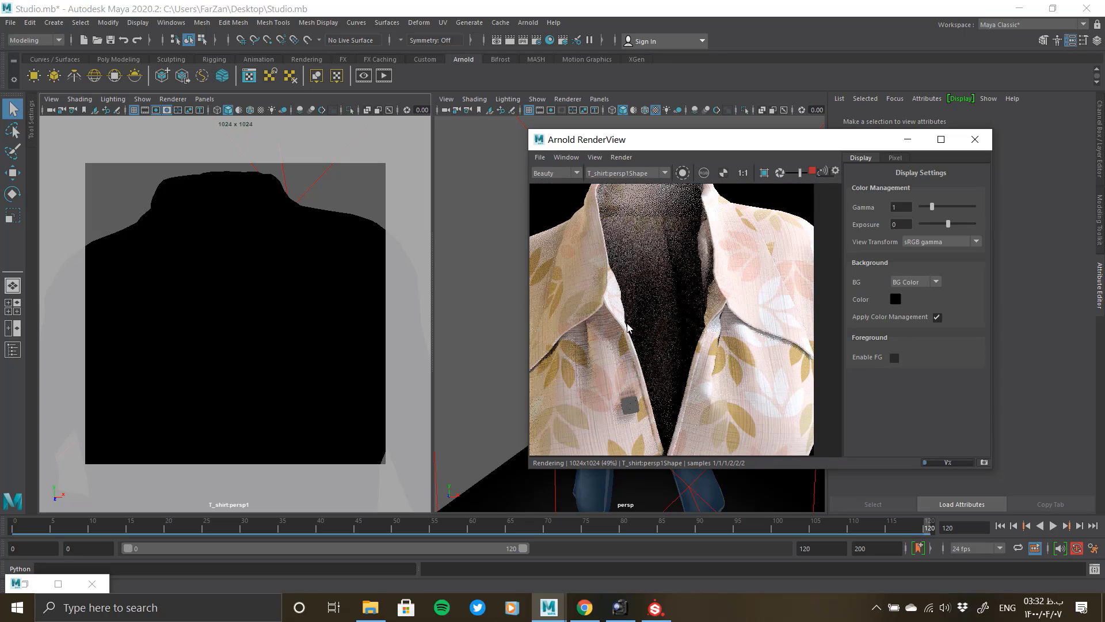
scroll(565, 317, up, 3)
scroll(569, 268, down, 3)
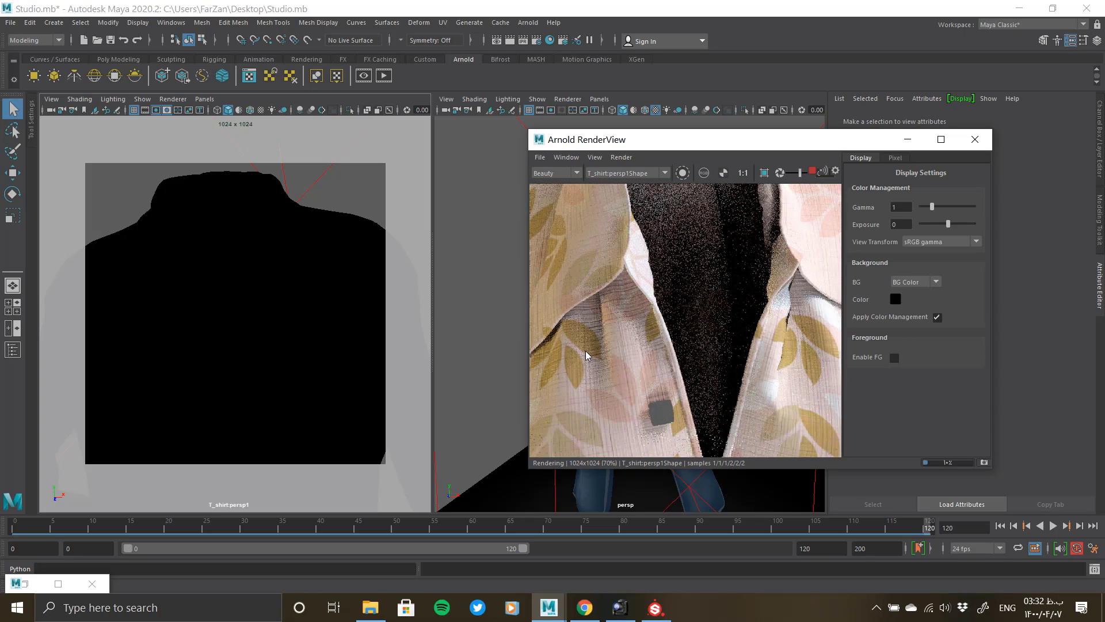
scroll(587, 354, up, 3)
scroll(584, 277, down, 2)
scroll(633, 322, down, 2)
scroll(662, 368, up, 3)
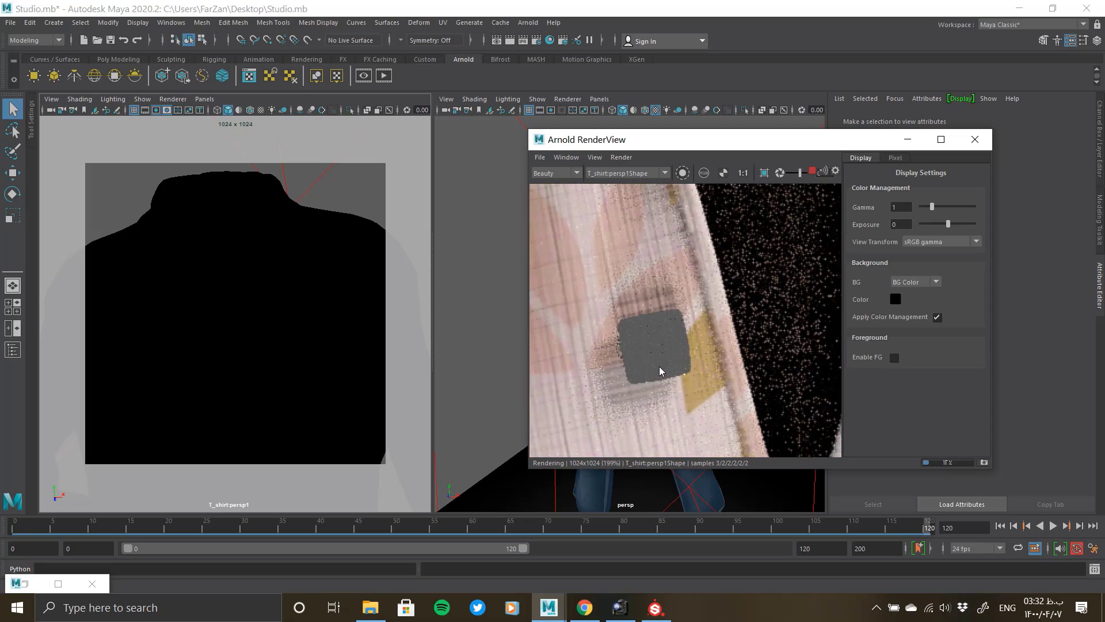
scroll(649, 326, down, 4)
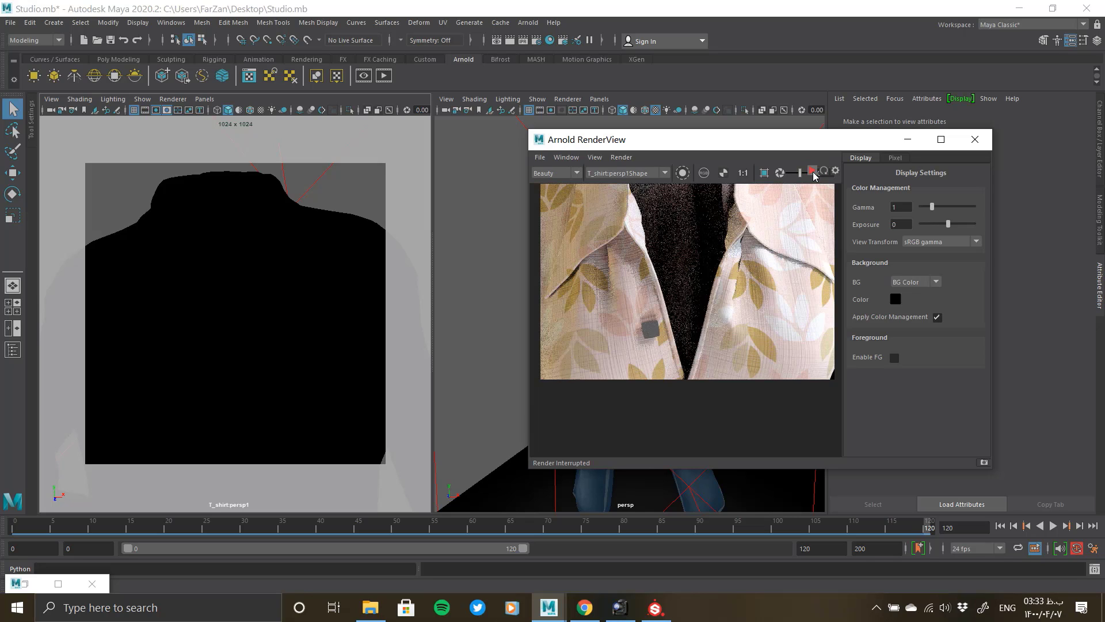
scroll(720, 288, down, 2)
scroll(685, 299, up, 5)
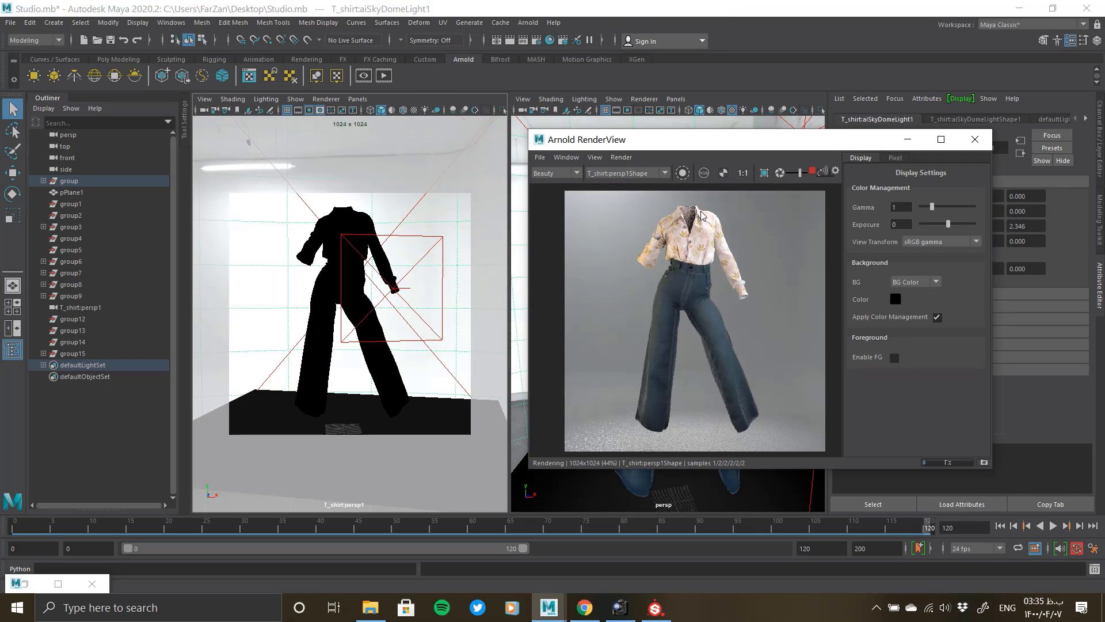
Snap the Arnold RenderView to half the screen and orbit the T_shirt:persp1 camera slightly around the full outfit.
drag(701, 144, 1102, 160)
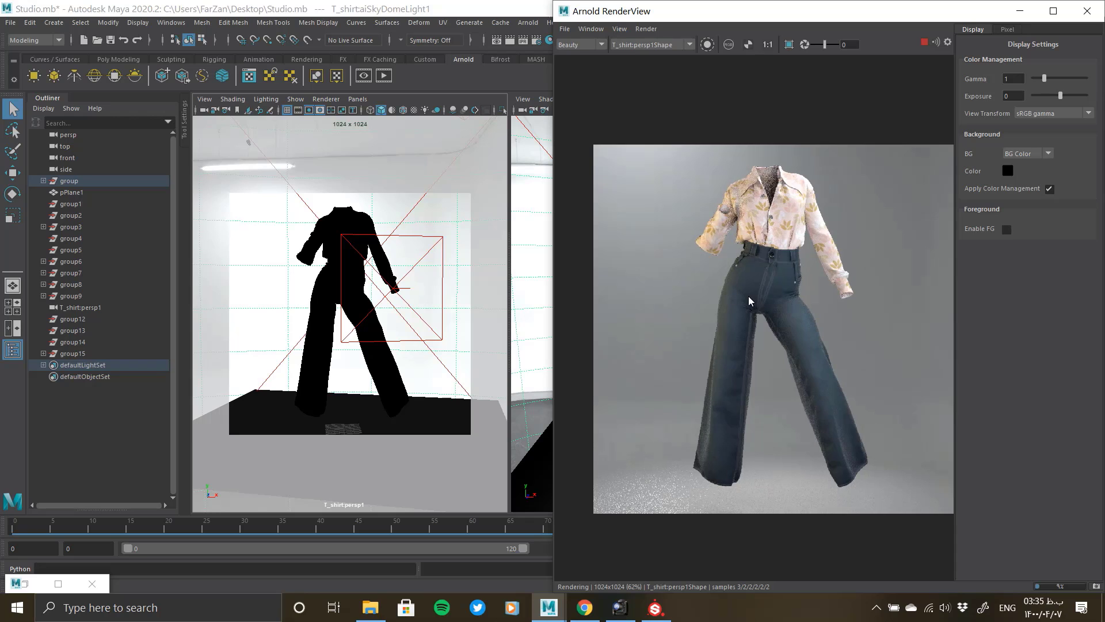
scroll(874, 471, up, 1)
alt+drag(390, 303, 387, 314)
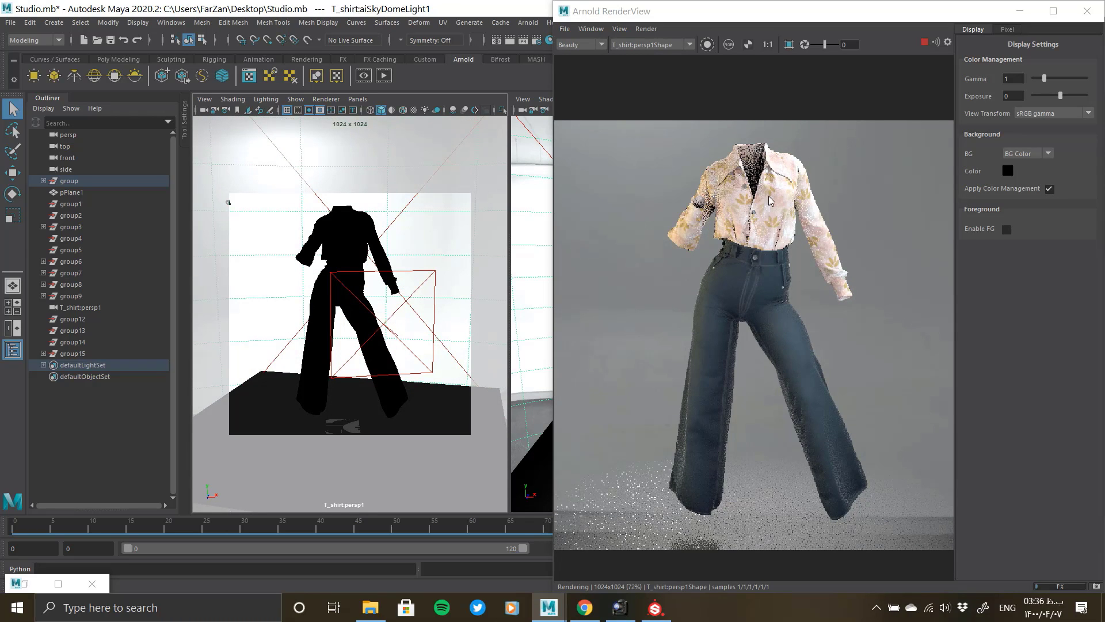
Examine the studio-lit render of the floral shirt and jeans, both in detail and as a whole.
scroll(767, 163, up, 3)
scroll(739, 194, down, 5)
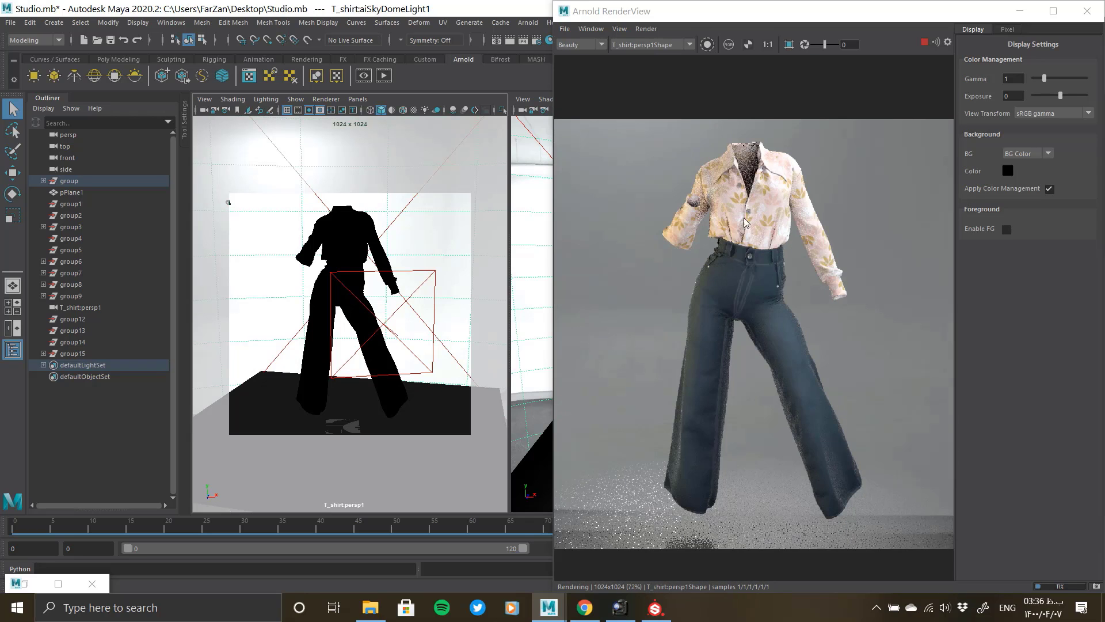
scroll(740, 190, up, 3)
scroll(741, 183, down, 1)
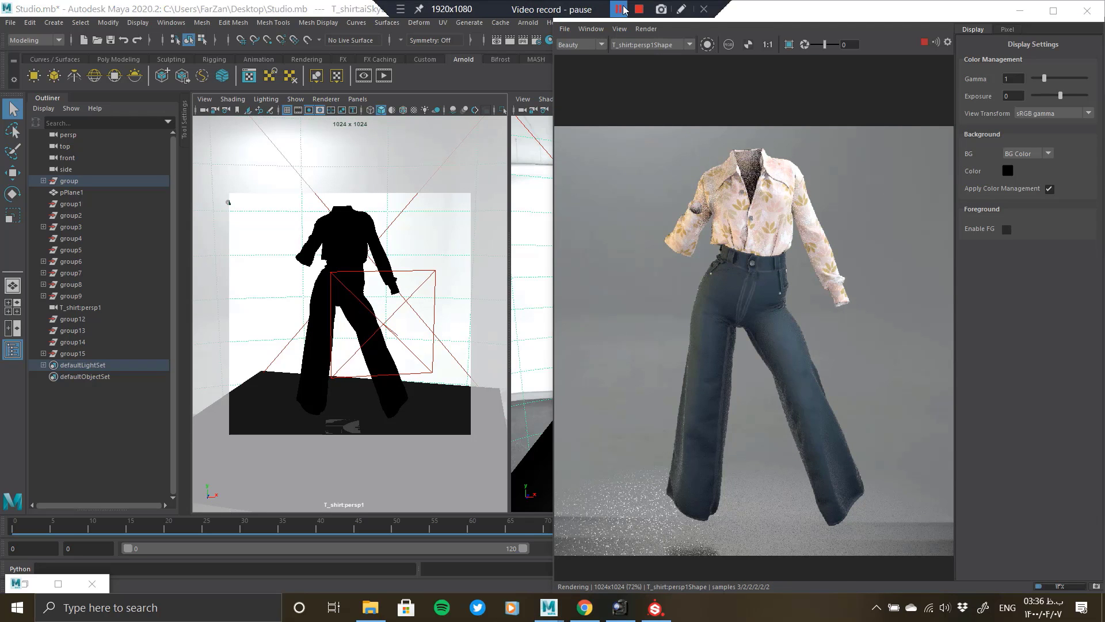
scroll(772, 120, up, 3)
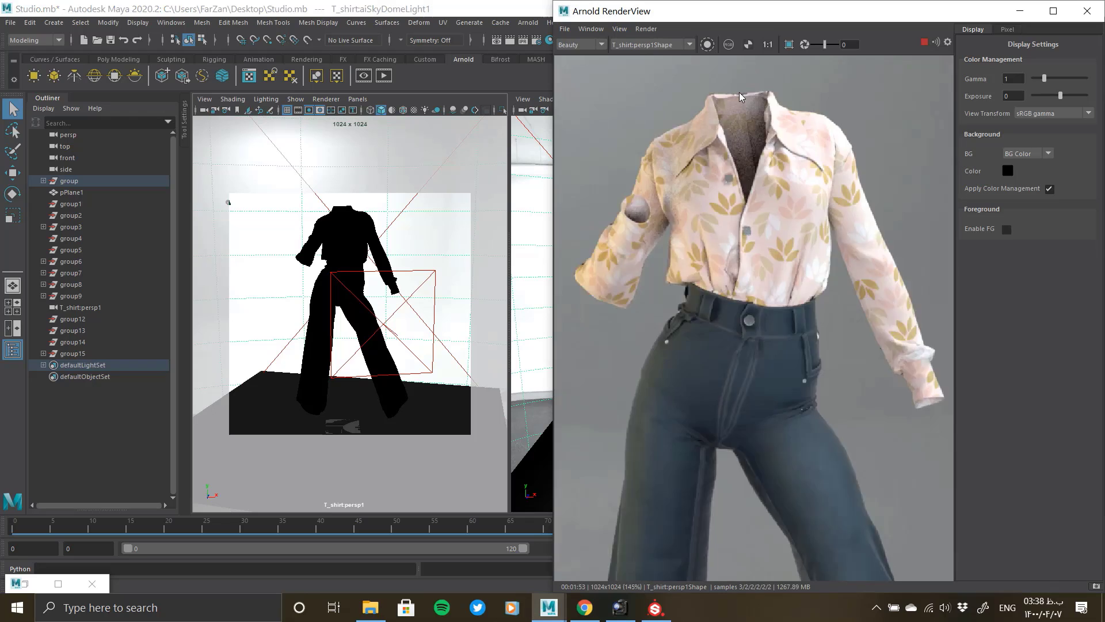
scroll(796, 329, down, 3)
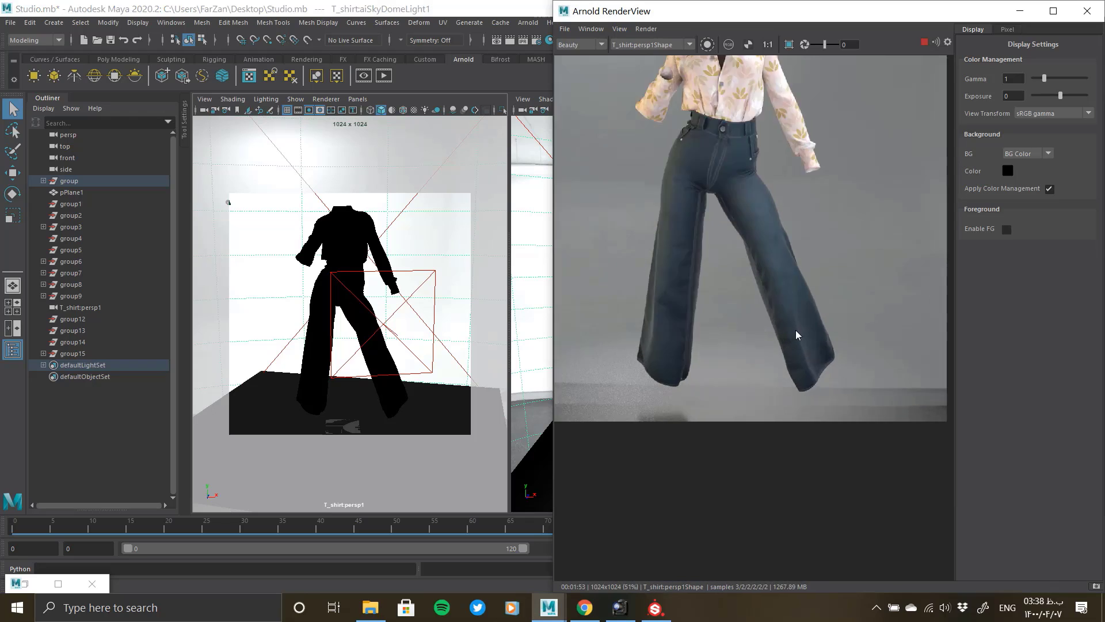
scroll(795, 330, up, 3)
scroll(800, 230, down, 4)
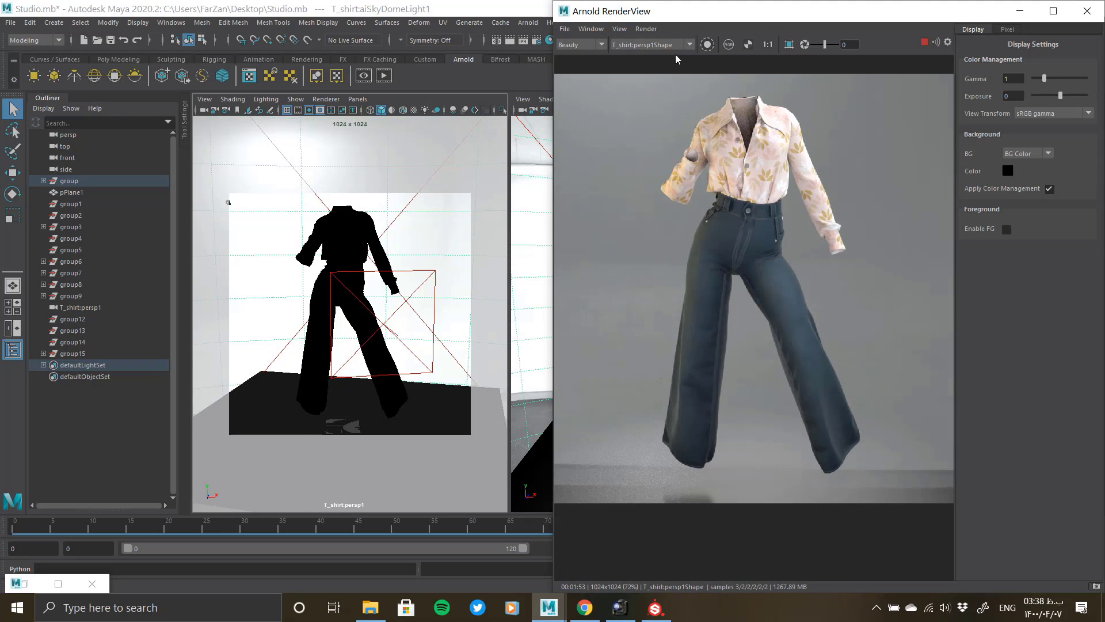